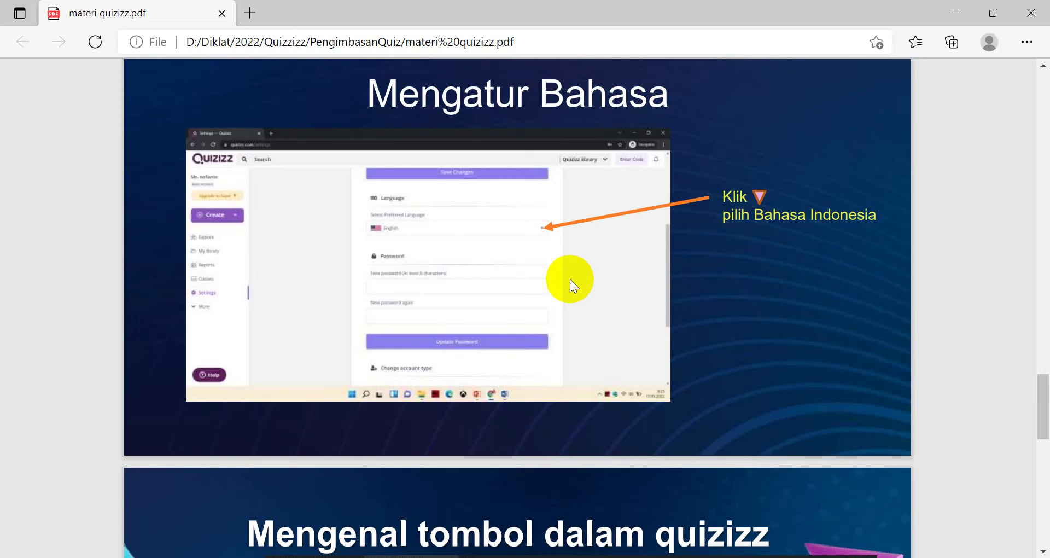
Look through the PDF pages on setting the language and on the Quizizz buttons, up to the closing page
scroll(569, 279, "down", 5)
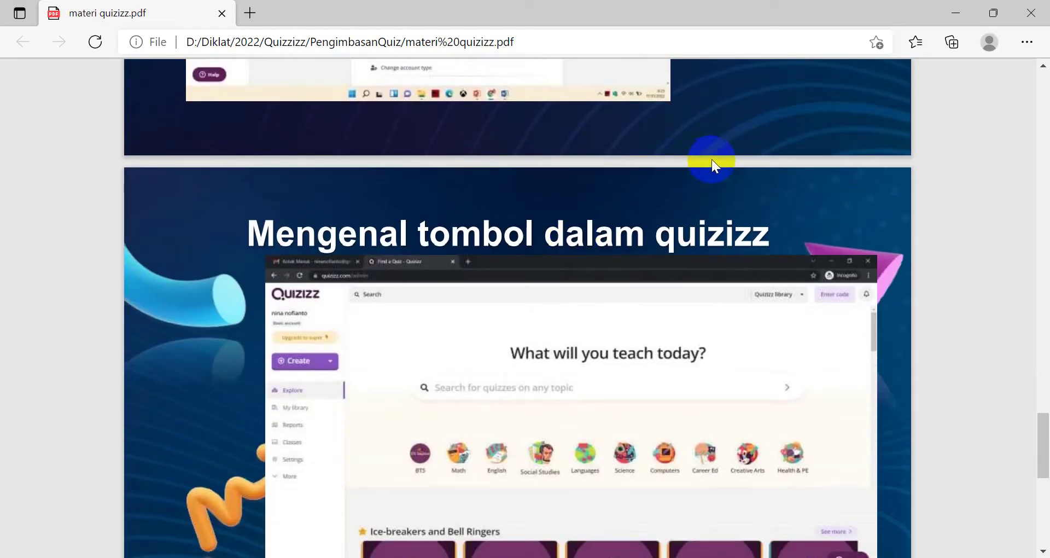
scroll(715, 164, "down", 1)
scroll(754, 161, "down", 1)
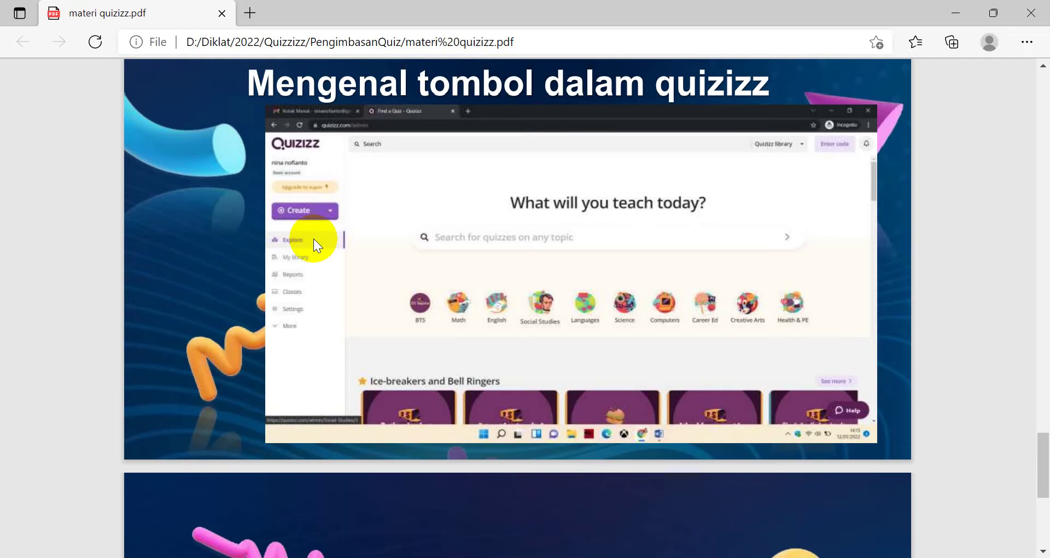
scroll(525, 277, "down", 4)
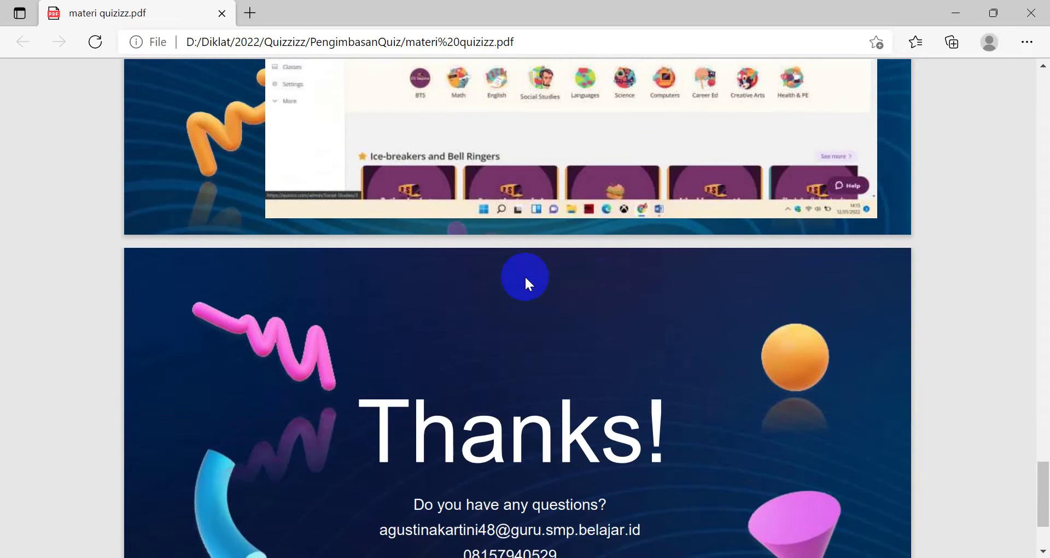
scroll(525, 277, "up", 3)
scroll(525, 277, "up", 3)
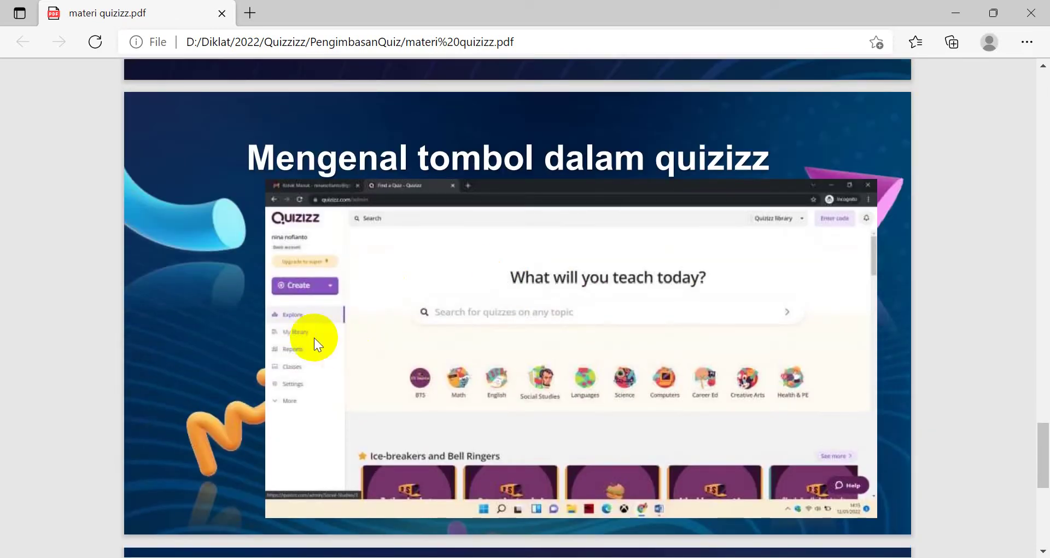
scroll(471, 336, "down", 2)
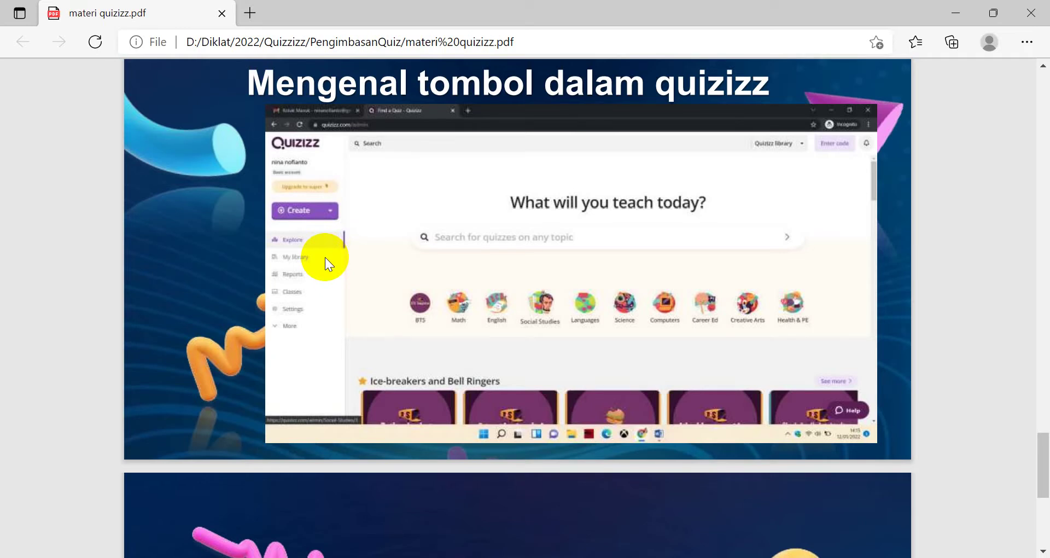
scroll(470, 256, "down", 6)
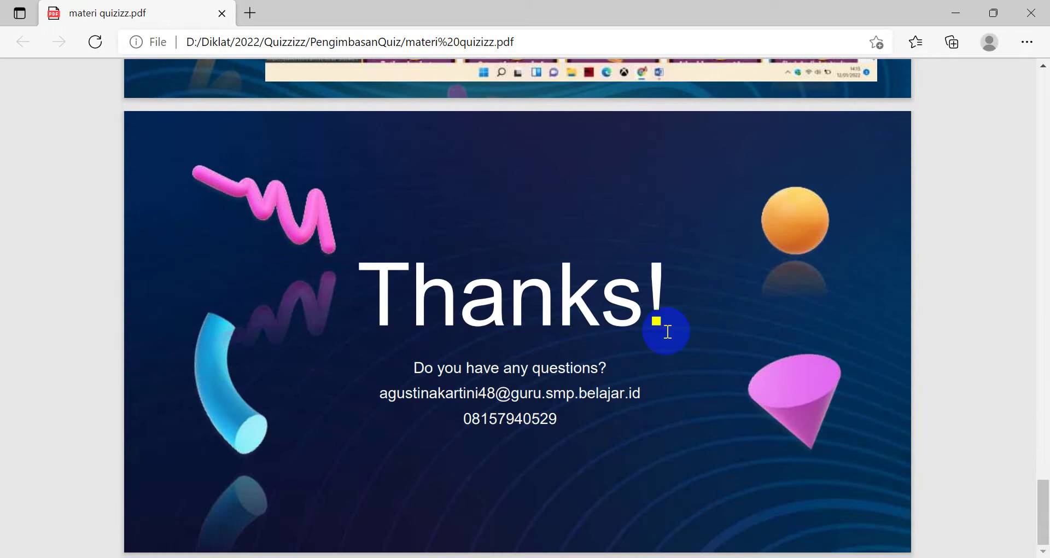
scroll(667, 323, "up", 4)
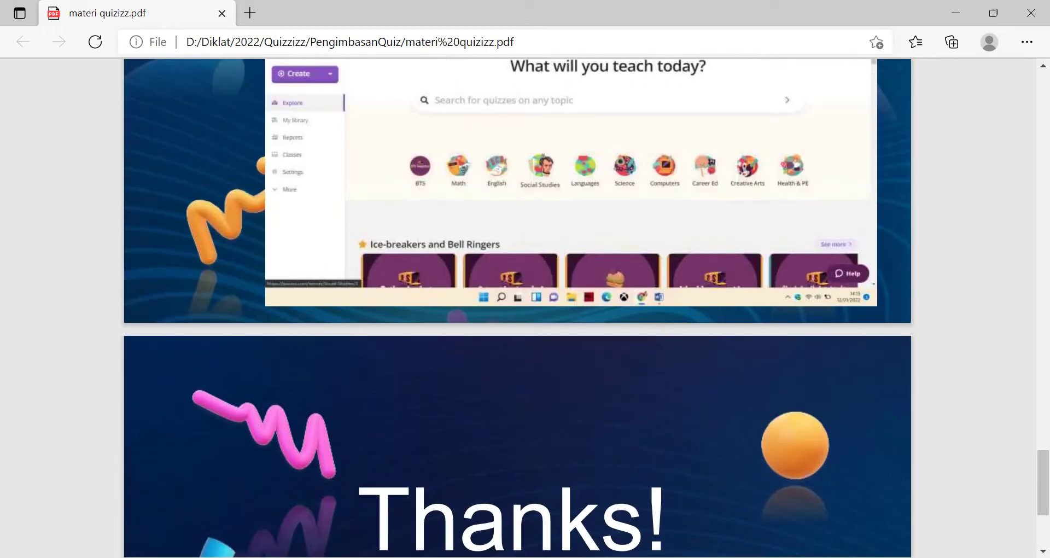
Switch to Google Meet, stop presenting the screen, and check the in-call messages
mouse_move(683, 555)
left_click(678, 509)
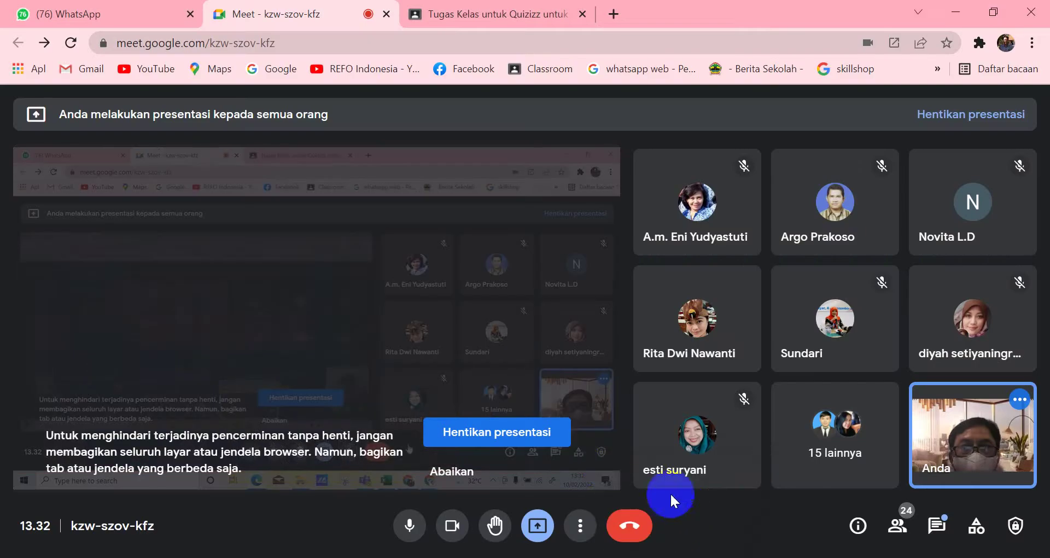
left_click(499, 433)
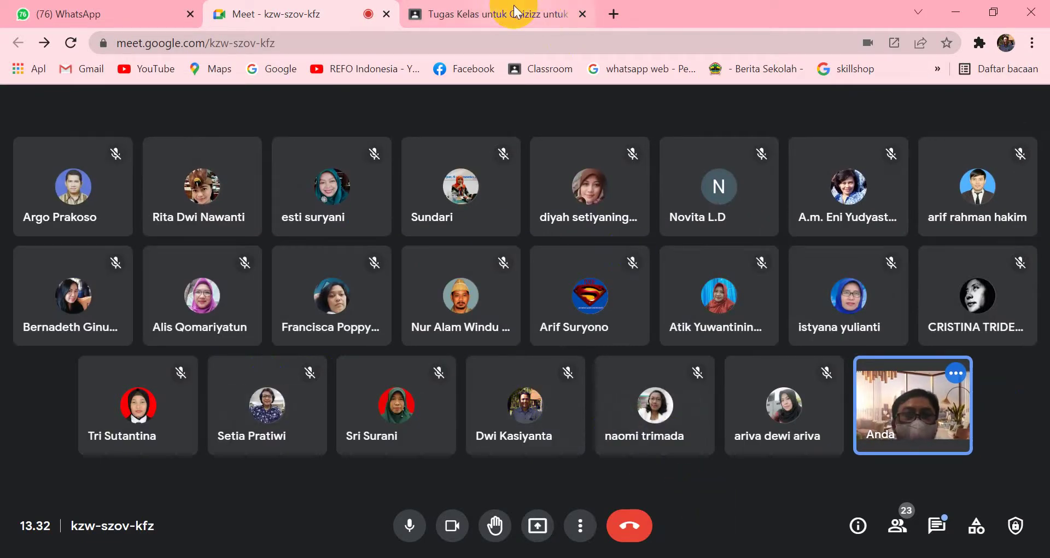
left_click(935, 526)
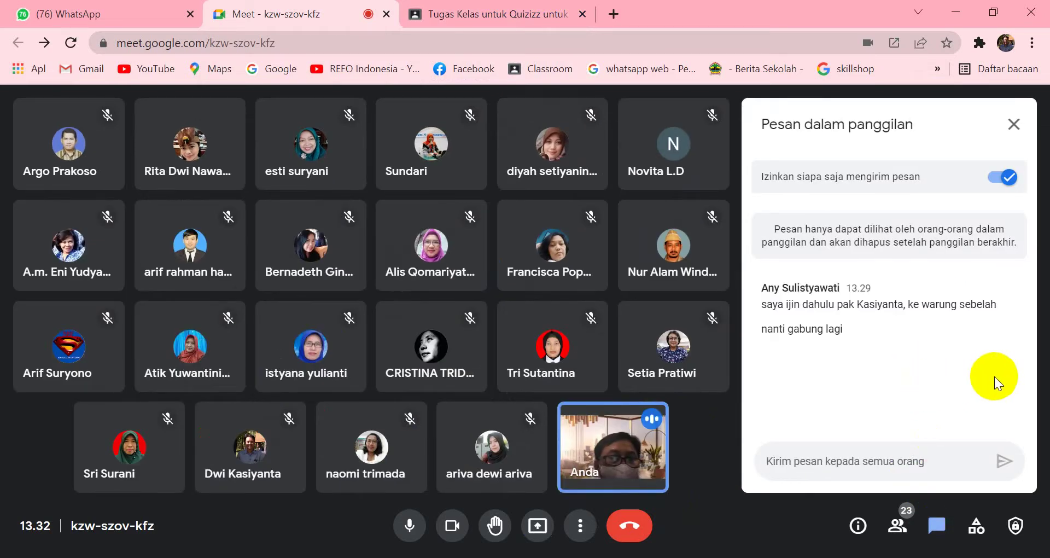
left_click(1013, 124)
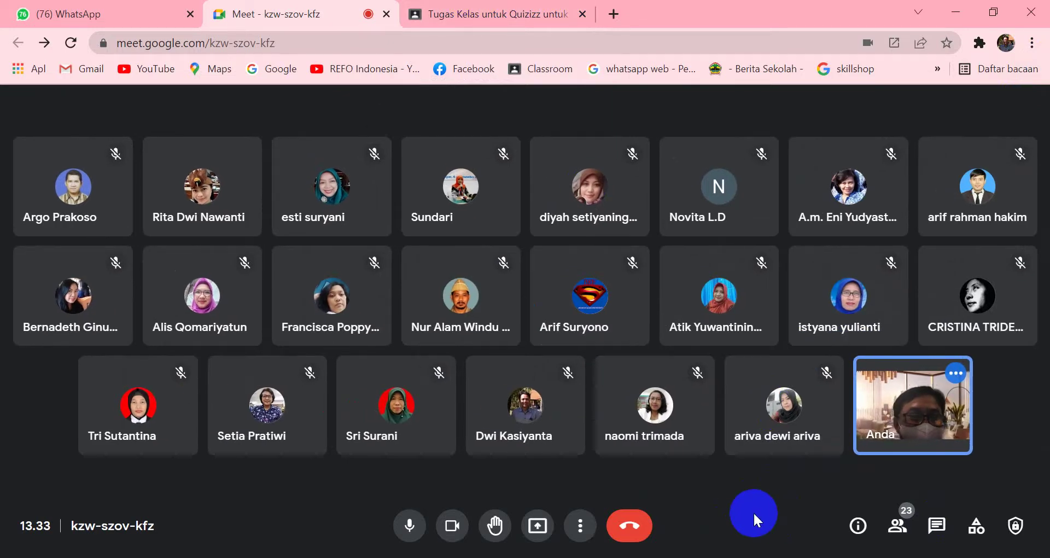
Open quizizz.com in a new browser tab
left_click(493, 15)
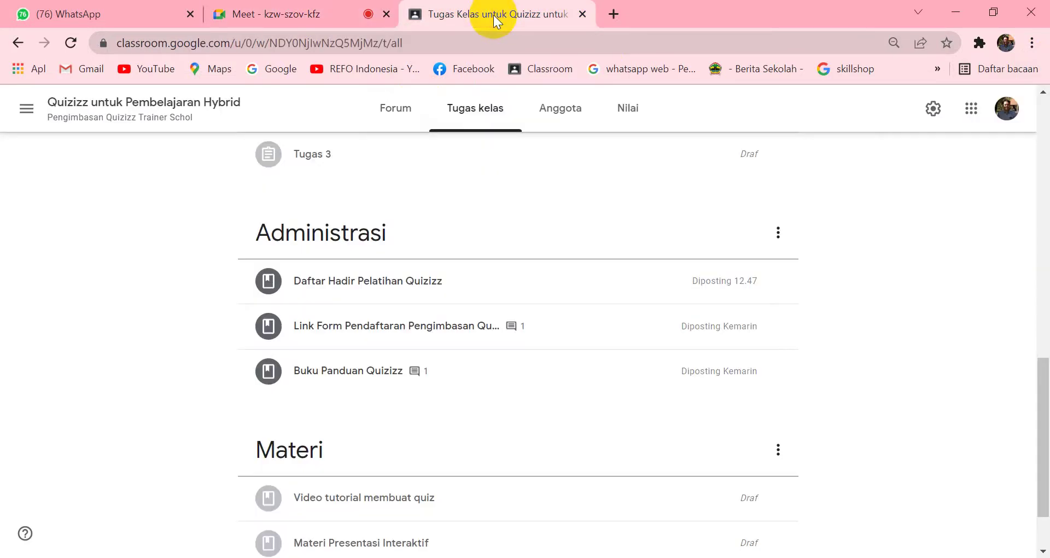
left_click(327, 18)
left_click(613, 13)
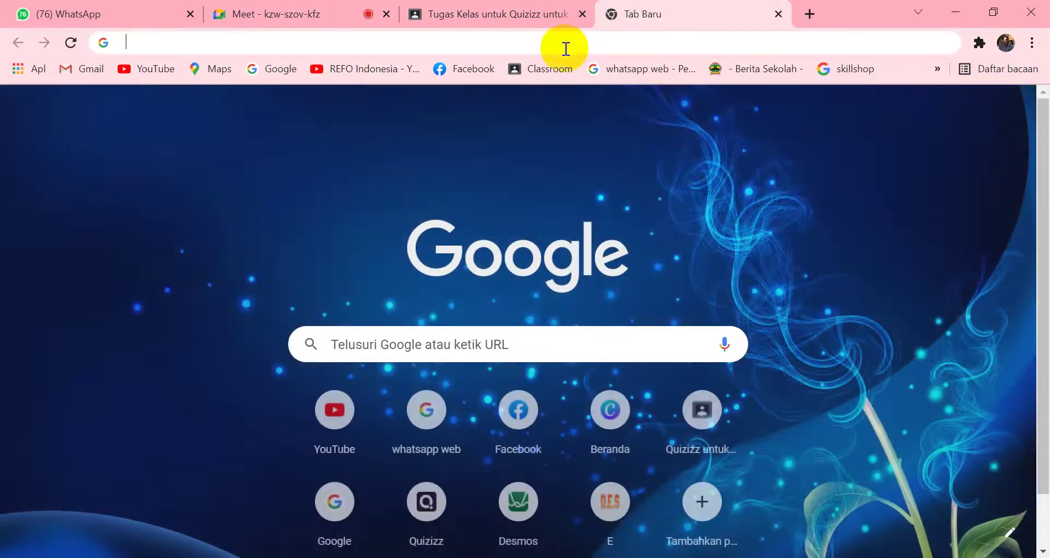
left_click(566, 48)
type("quizizz.com")
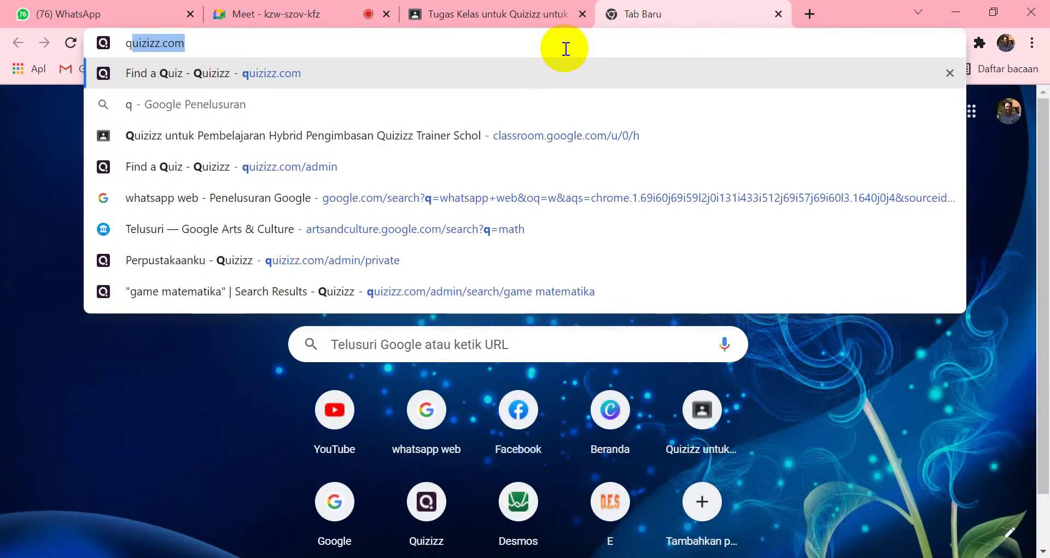
key("Return")
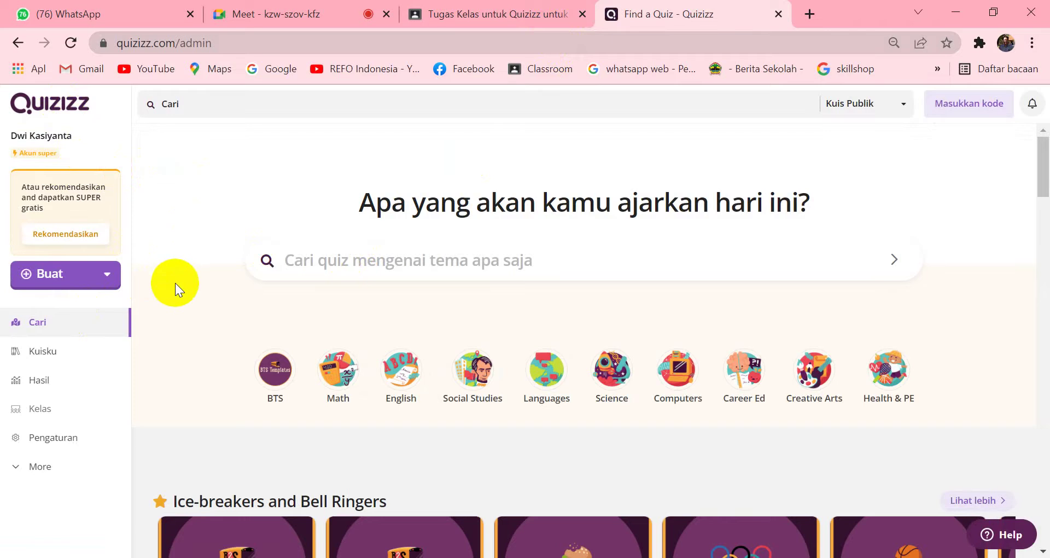
Open the Game Seru Seruan quiz from the Kuisku library and bring up its live game setup, reloading the page
left_click(42, 361)
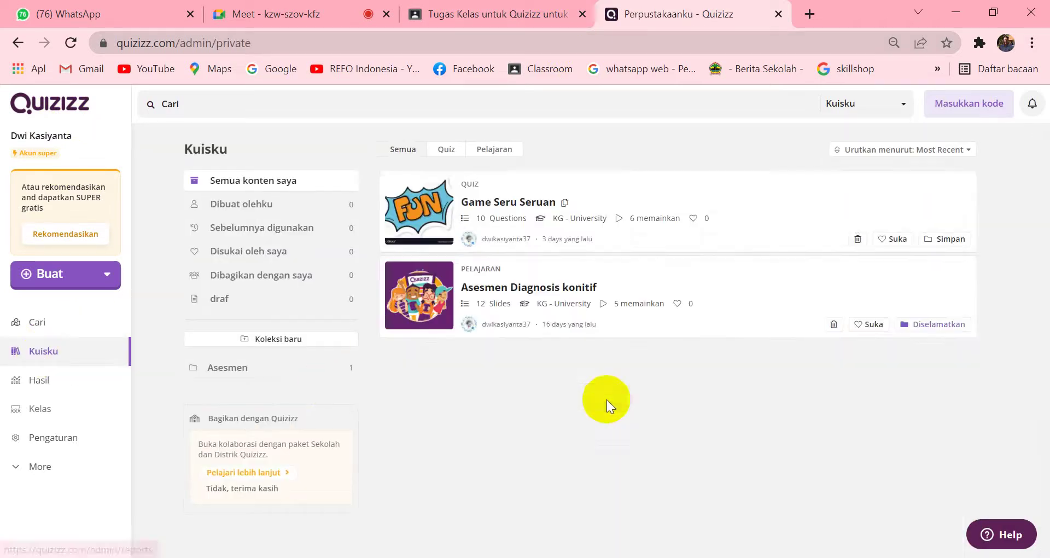
left_click(765, 213)
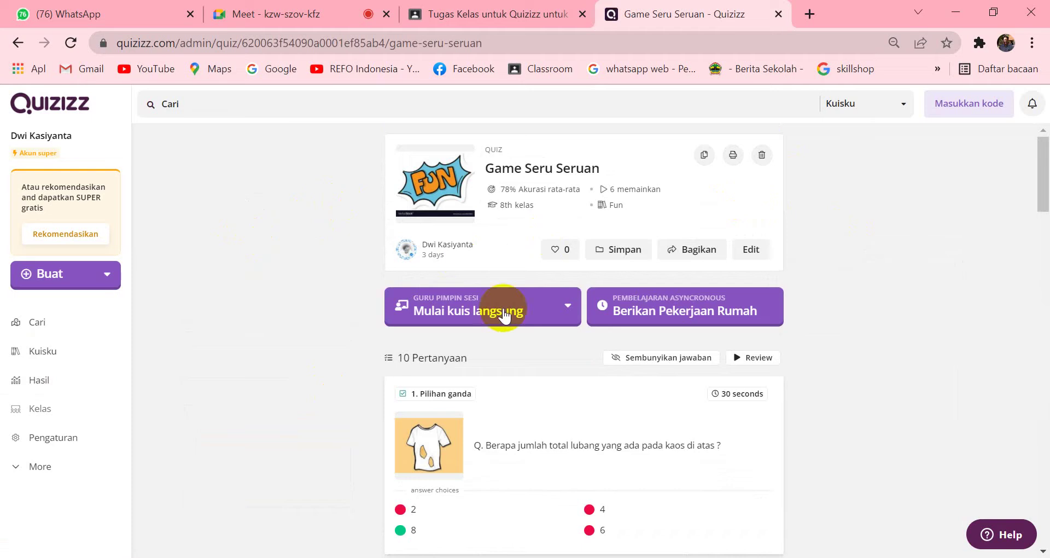
left_click(569, 309)
left_click(482, 357)
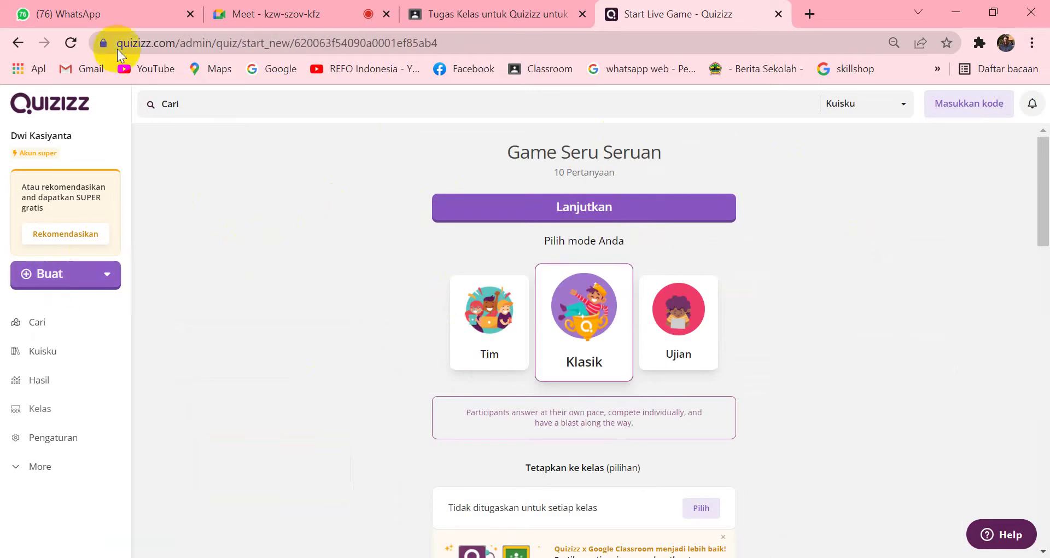
left_click(71, 42)
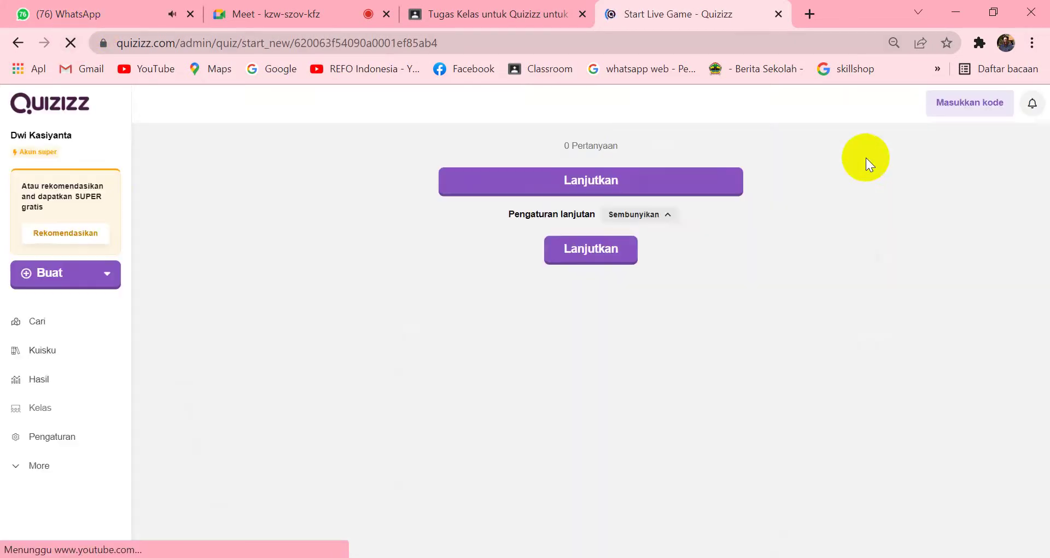
Present the entire screen to everyone in the Google Meet call
left_click(340, 13)
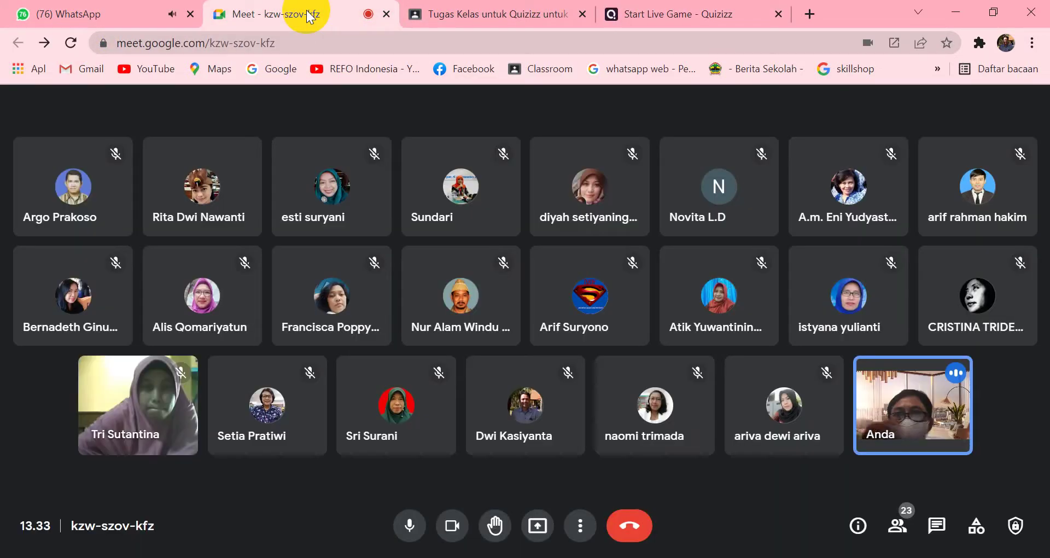
left_click(535, 528)
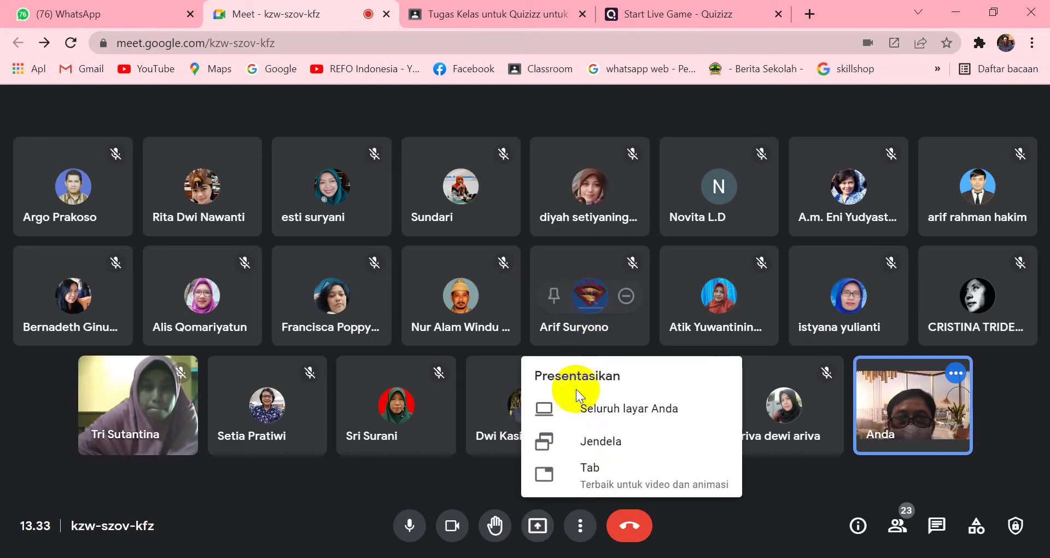
left_click(601, 411)
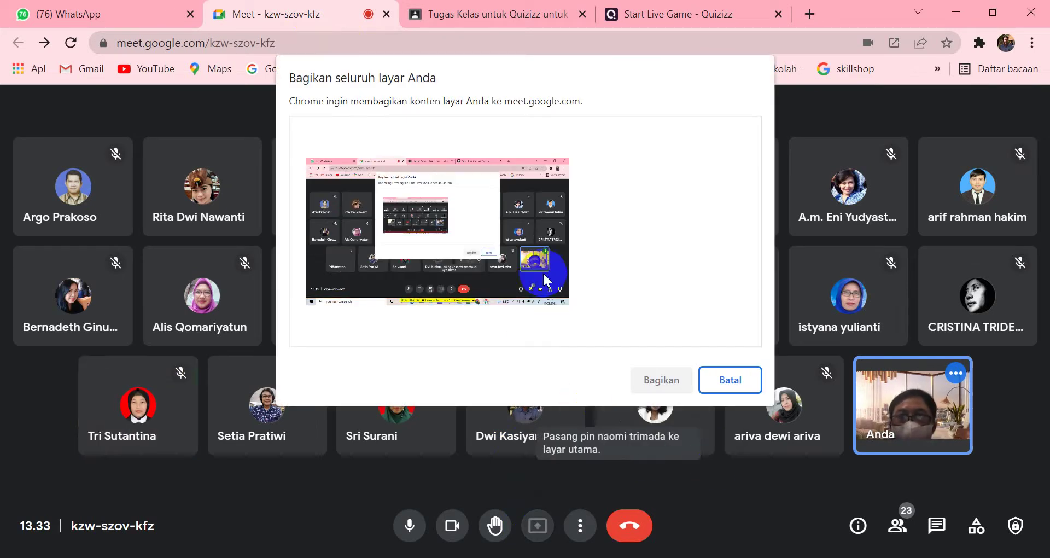
left_click(529, 256)
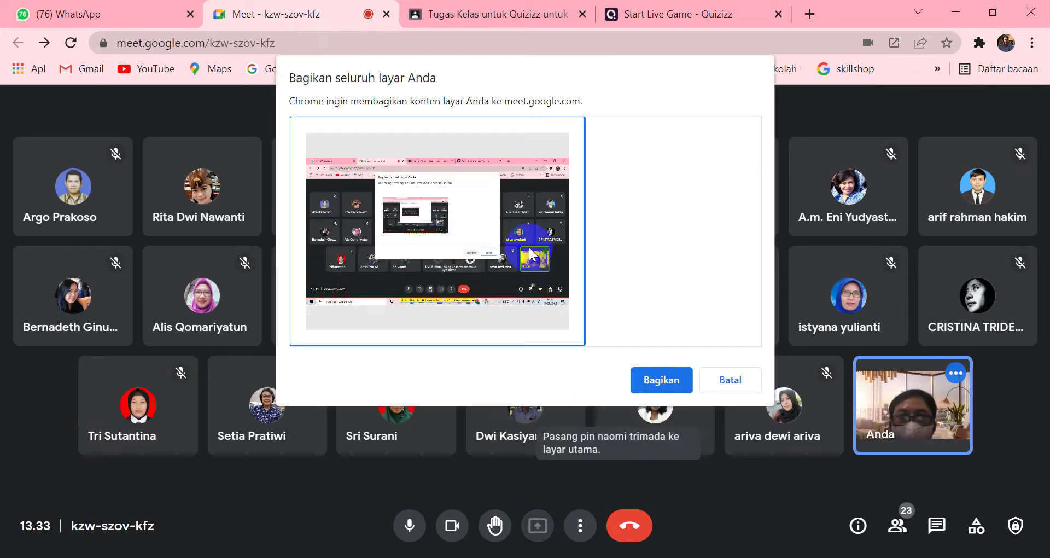
left_click(663, 382)
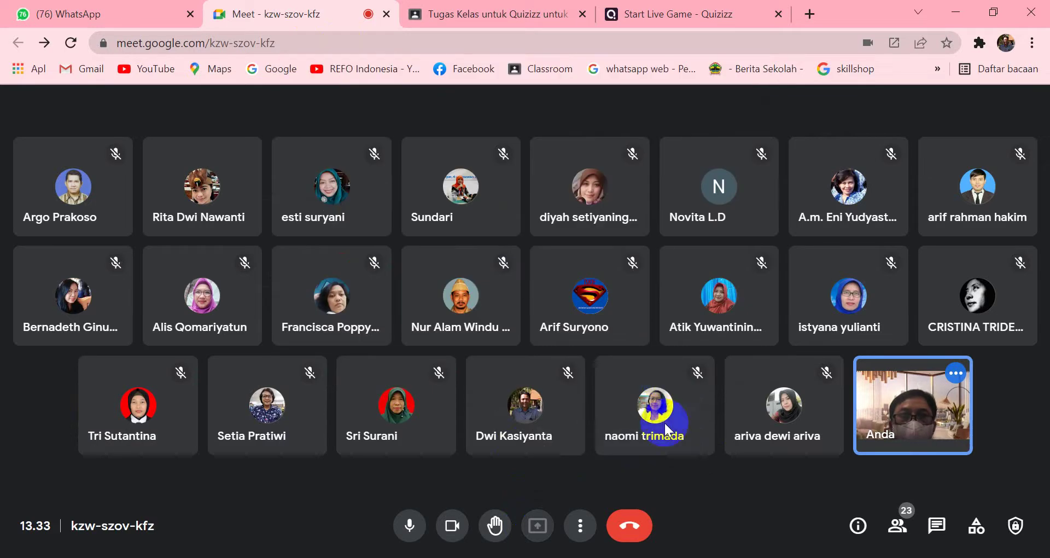
Close the Quizizz live game tab and load quizizz.com in a fresh tab
left_click(683, 12)
left_click(778, 14)
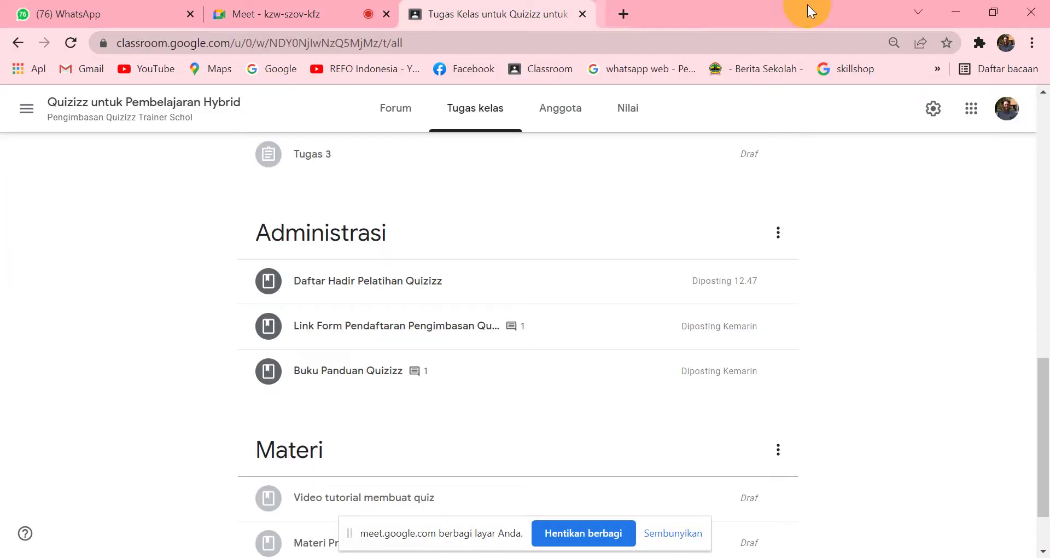
left_click(616, 15)
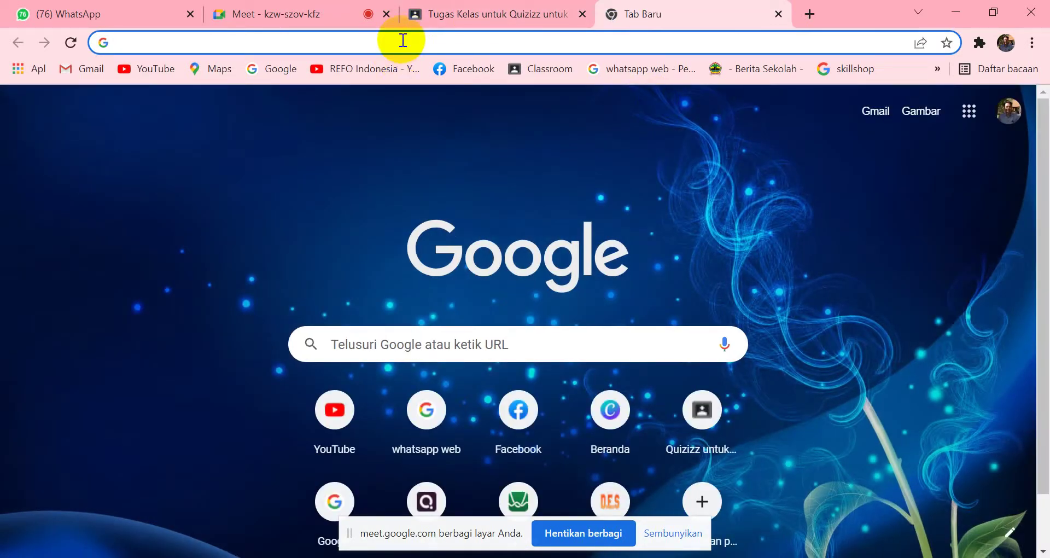
left_click(403, 40)
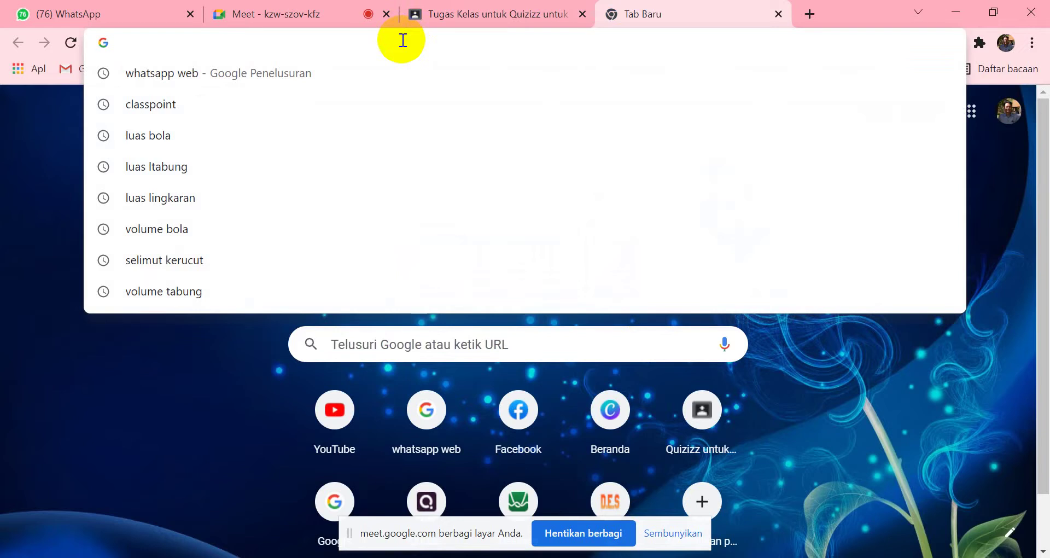
type("q")
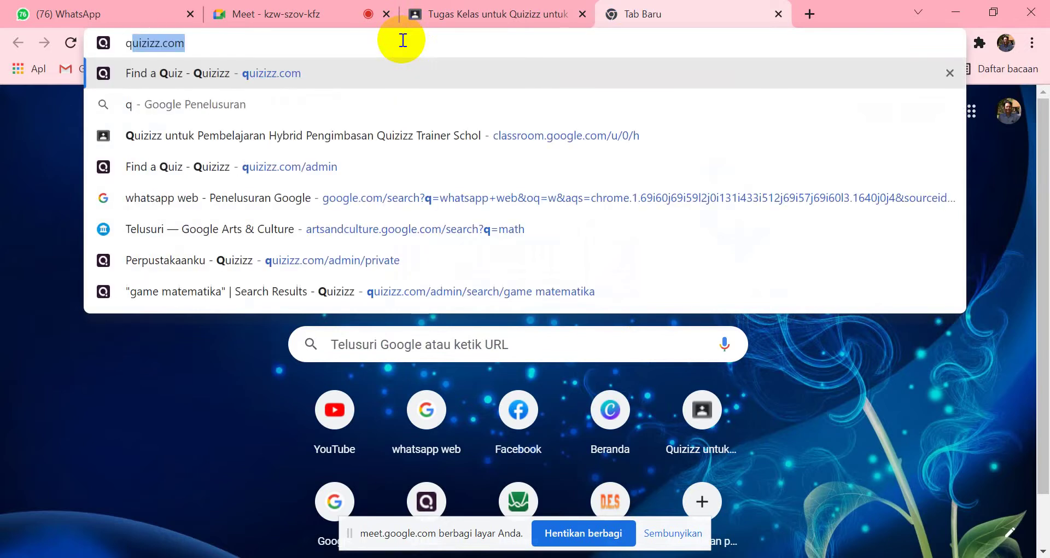
key("Return")
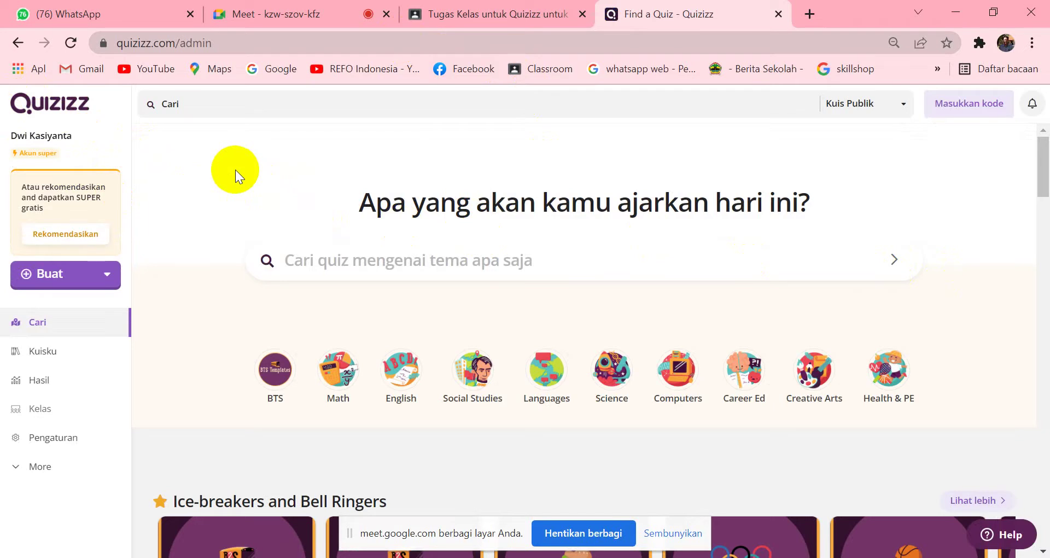
View the account's profile page, and open the Game Seru Seruan quiz from the Kuisku library
left_click(69, 141)
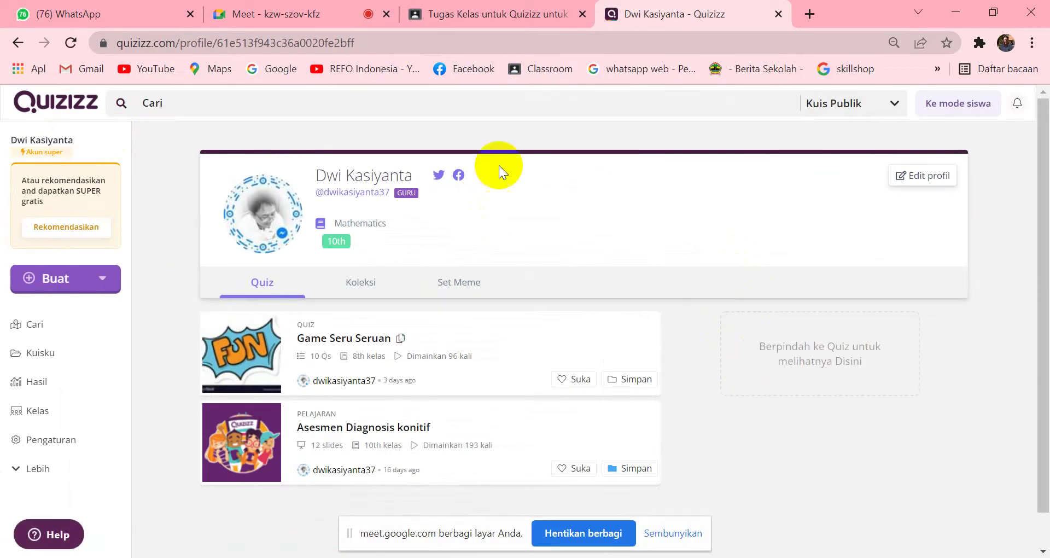
mouse_move(241, 199)
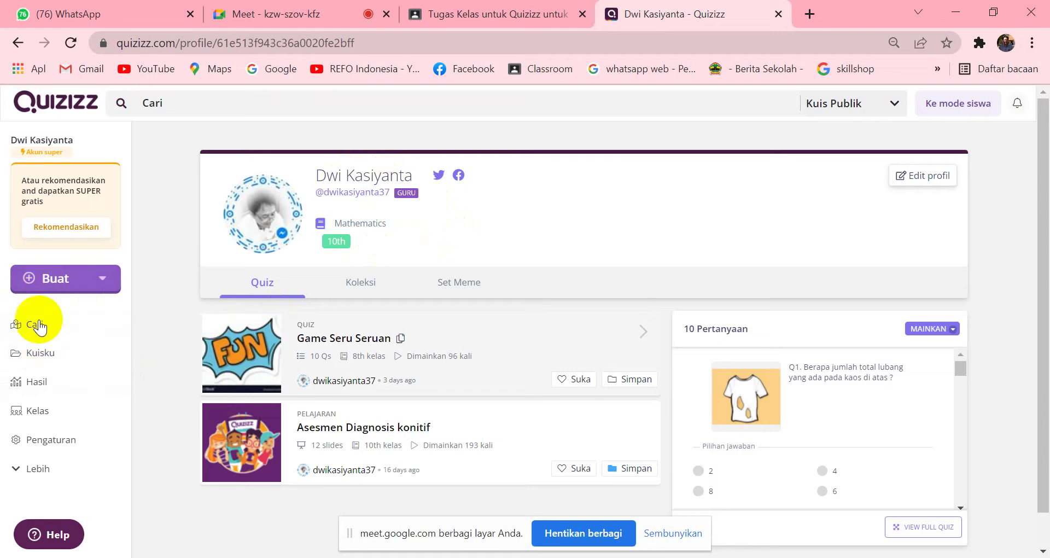
left_click(40, 354)
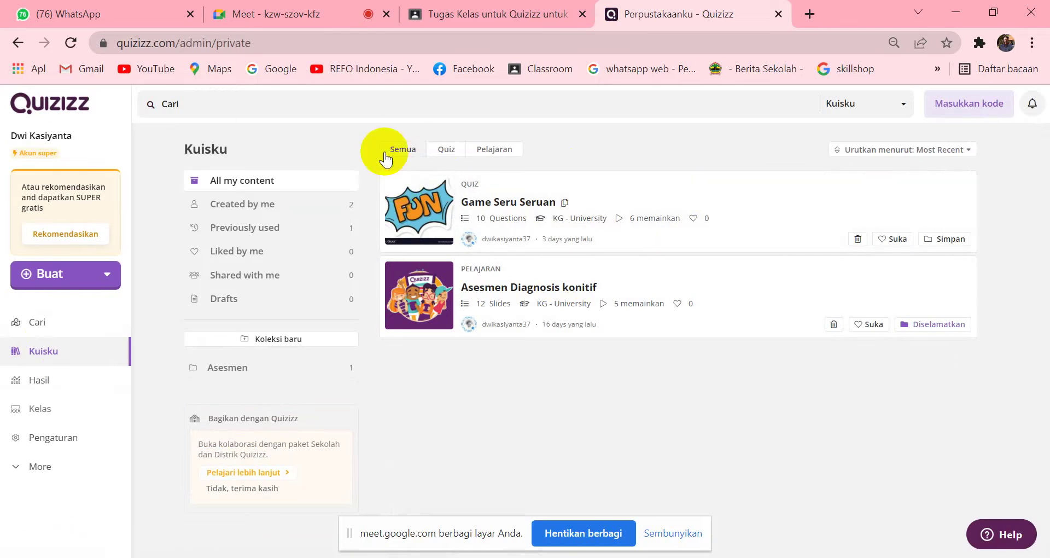
left_click(735, 208)
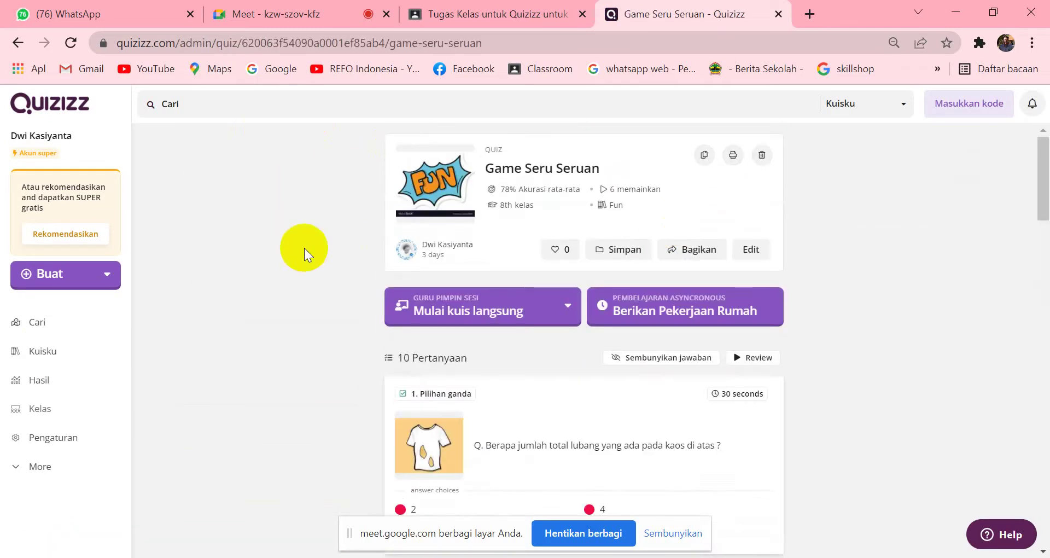
scroll(308, 243, "down", 2)
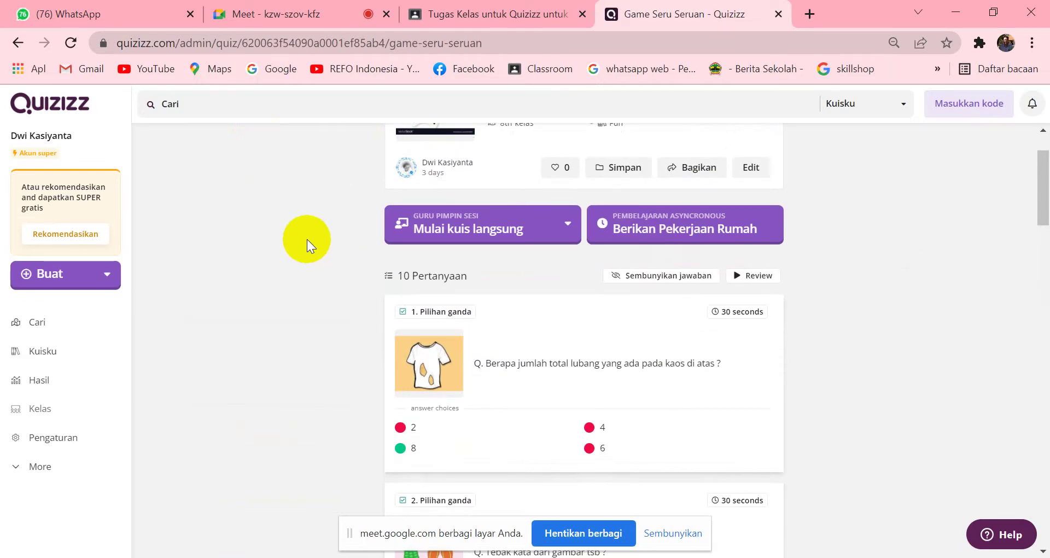
scroll(307, 238, "up", 1)
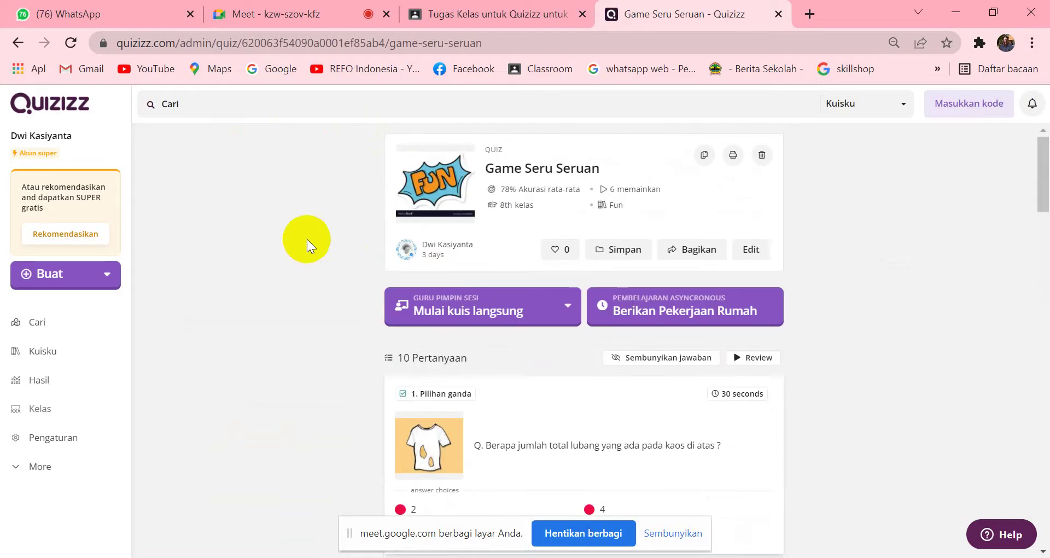
Start a live session of the Game Seru Seruan quiz in Klasik mode and continue to its waiting lobby
scroll(920, 261, "down", 1)
scroll(920, 261, "up", 1)
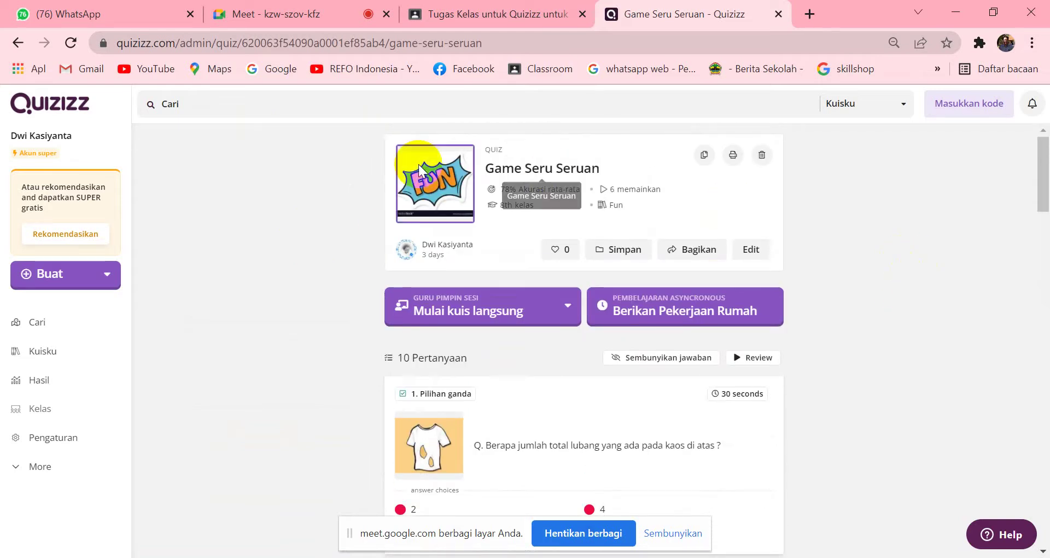
scroll(297, 213, "down", 2)
scroll(827, 234, "up", 1)
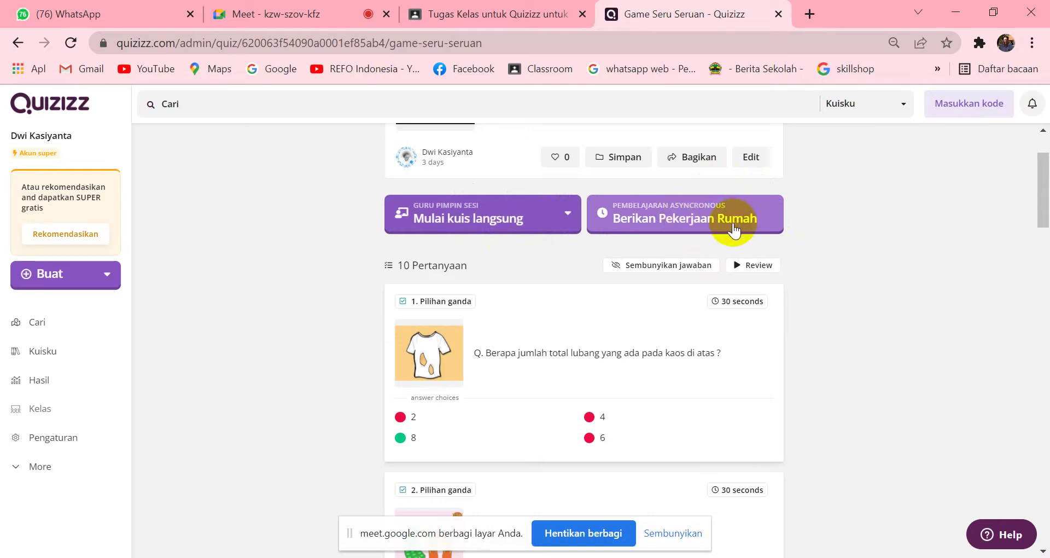
left_click(507, 219)
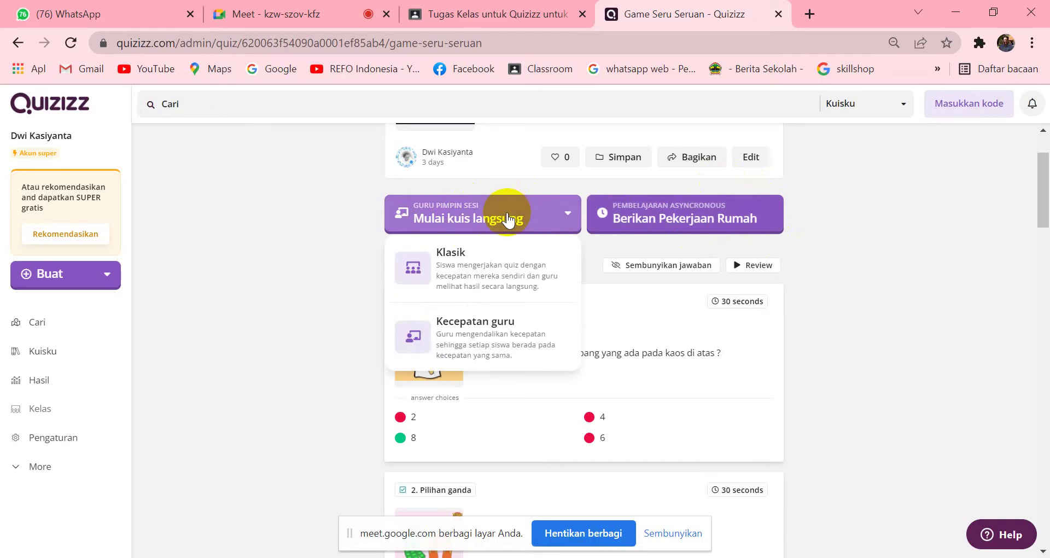
left_click(487, 276)
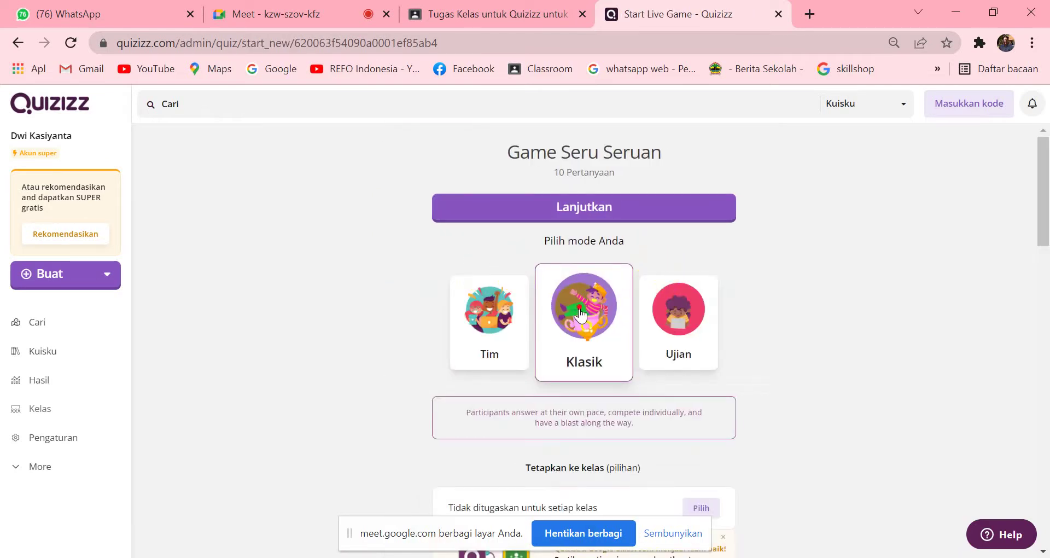
left_click(581, 205)
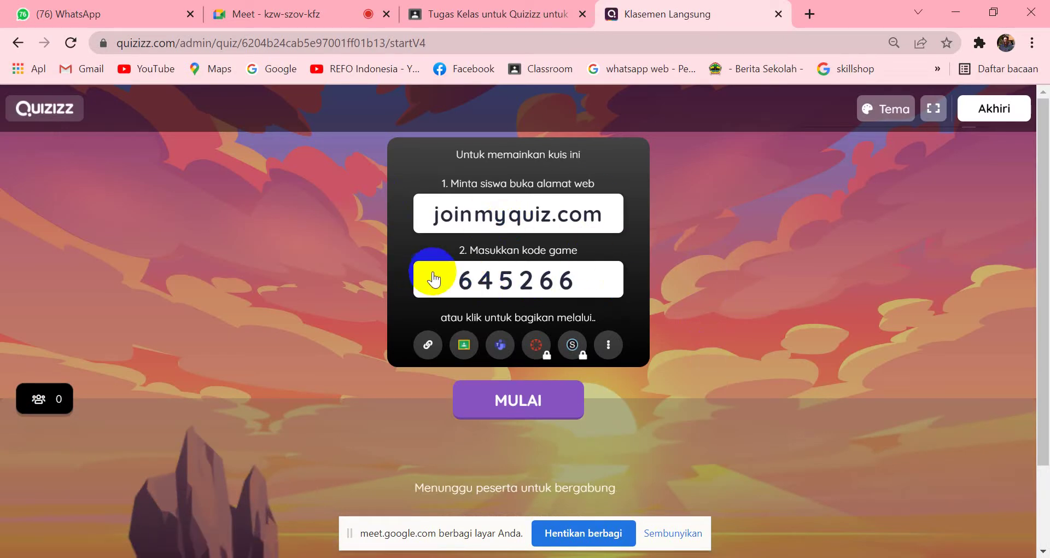
left_click(606, 289)
left_click(445, 278)
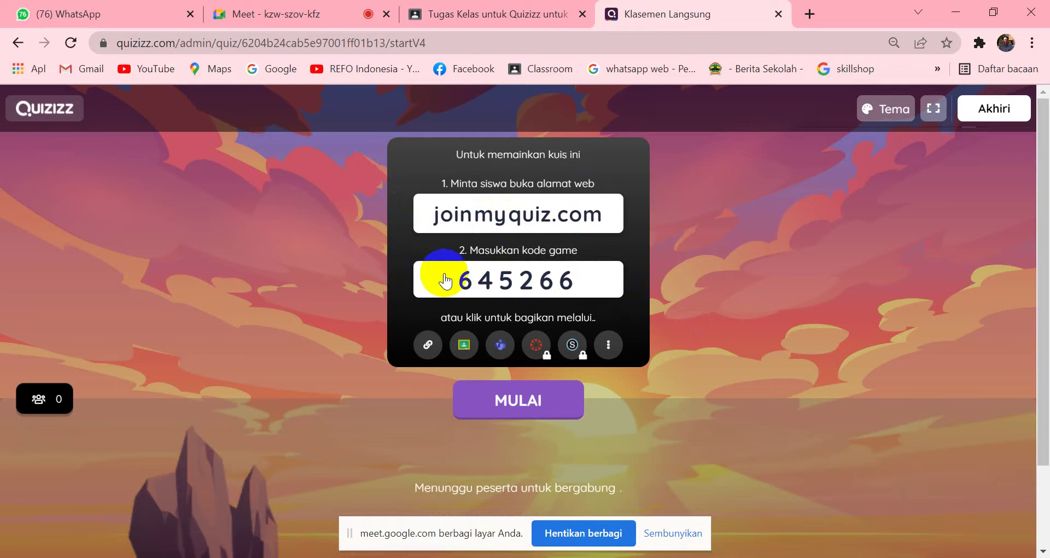
left_click(607, 282)
left_click(622, 280)
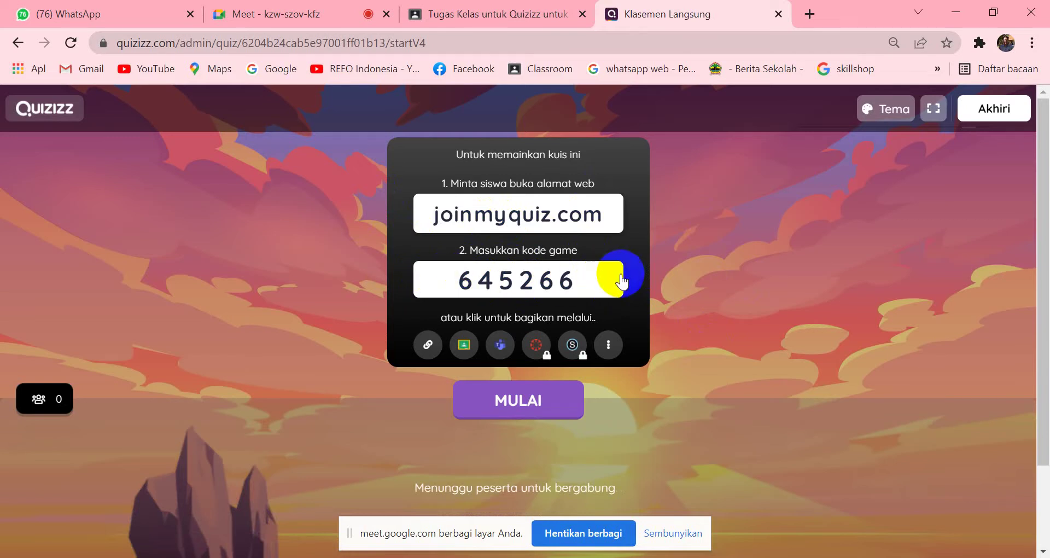
left_click(621, 250)
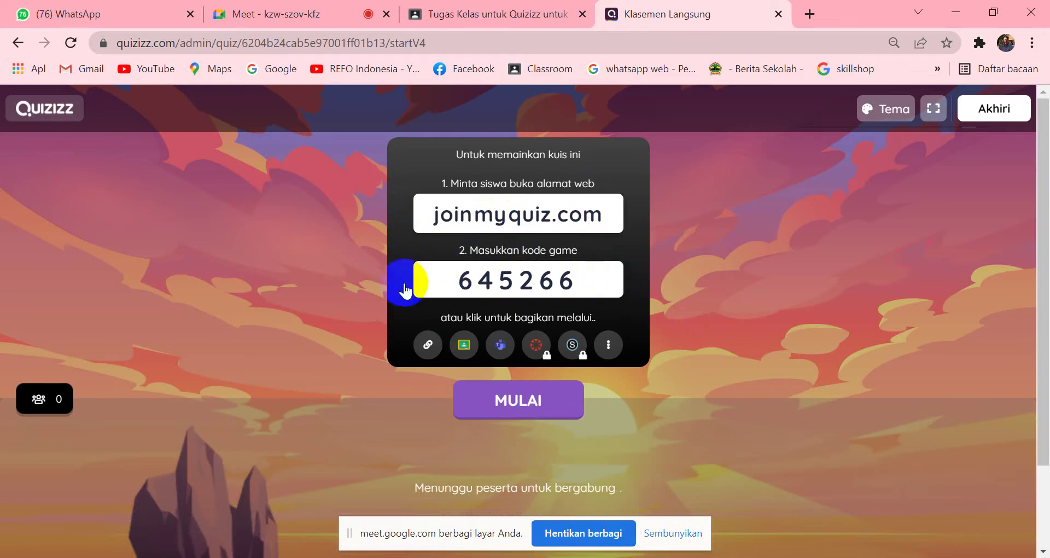
Copy the live game's join link and send it to everyone in the Google Meet in-call chat
left_click(428, 344)
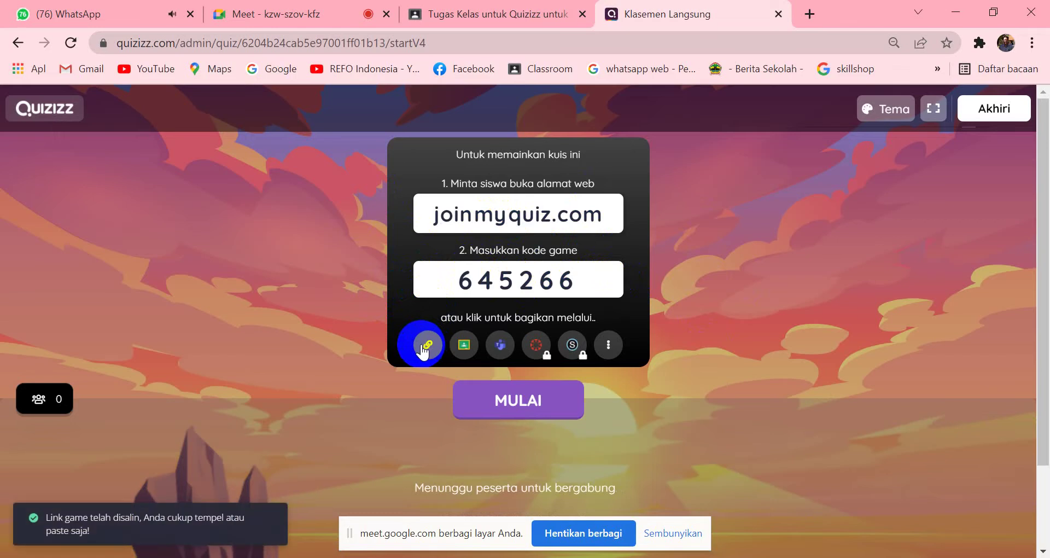
left_click(293, 18)
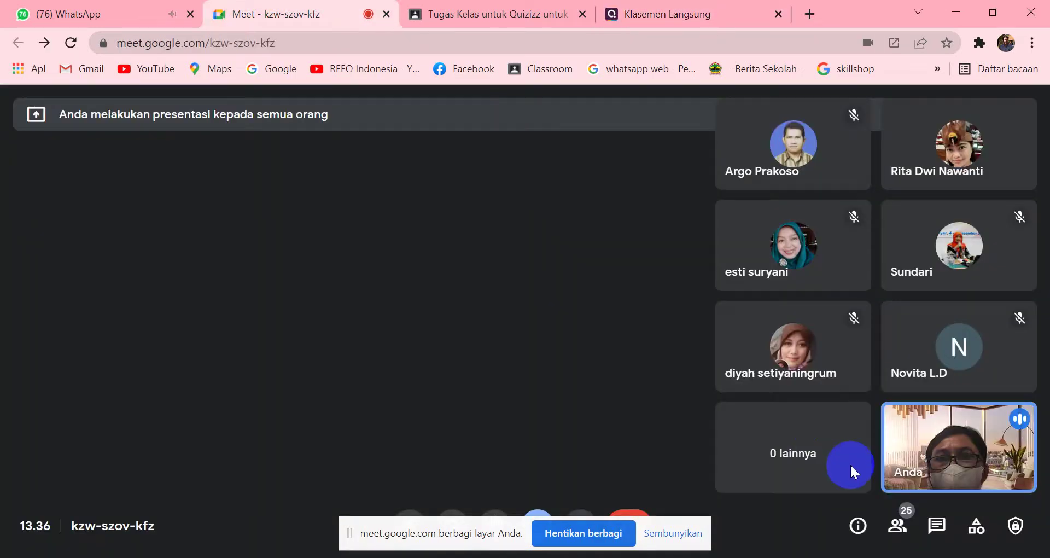
left_click(929, 533)
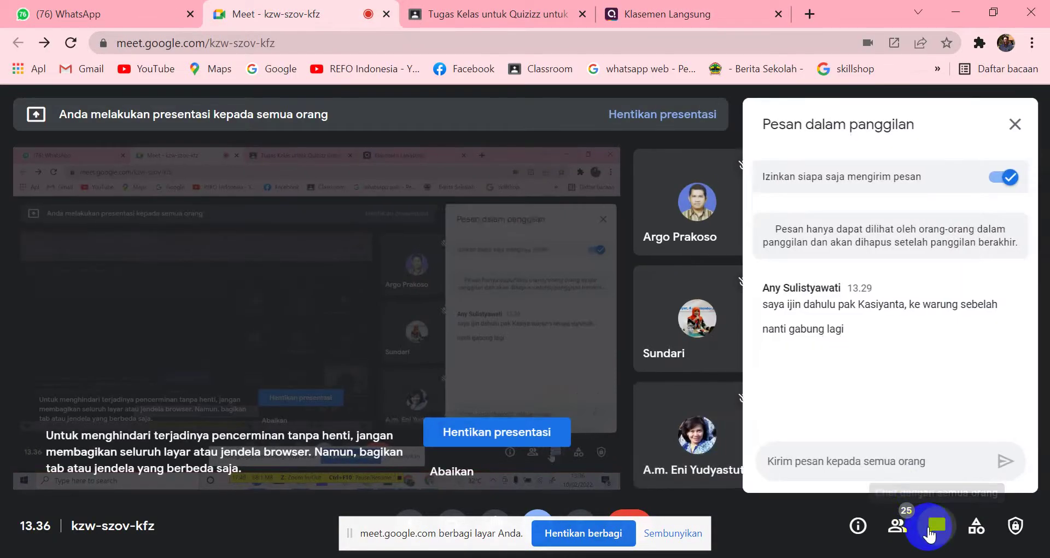
right_click(871, 459)
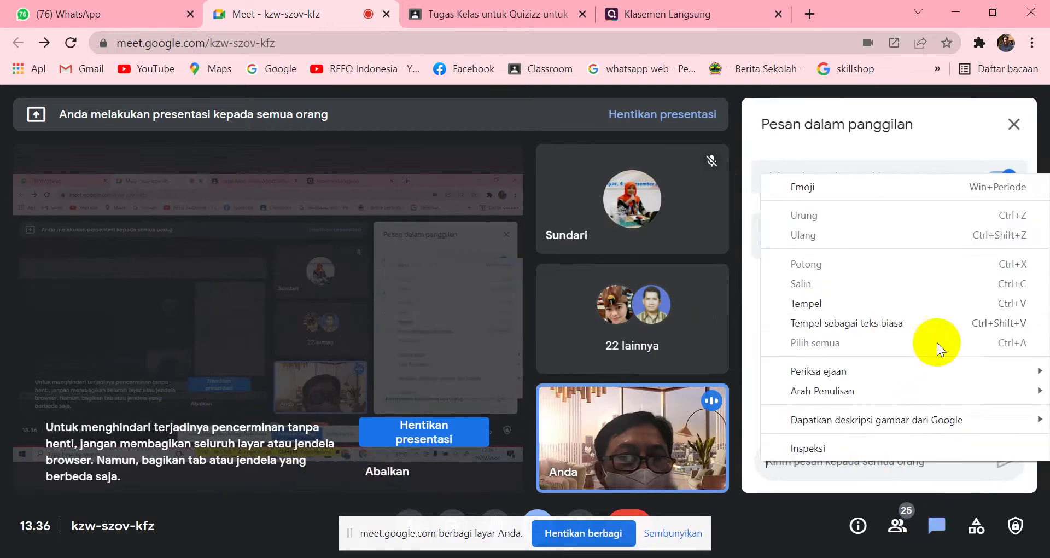
left_click(875, 303)
key("Return")
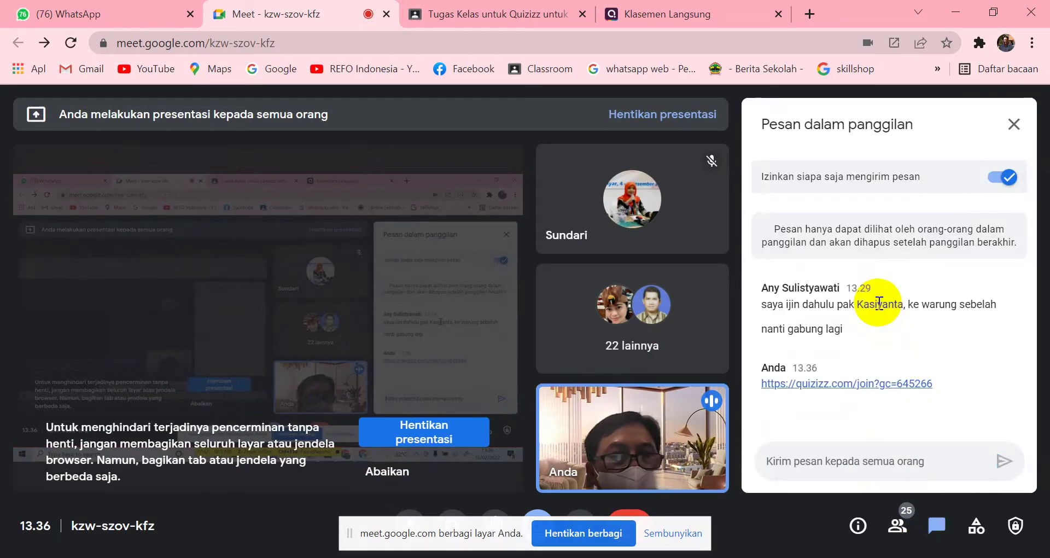
Send the copied game join link to the Pengimbasan Quizzizz group in WhatsApp
left_click(156, 19)
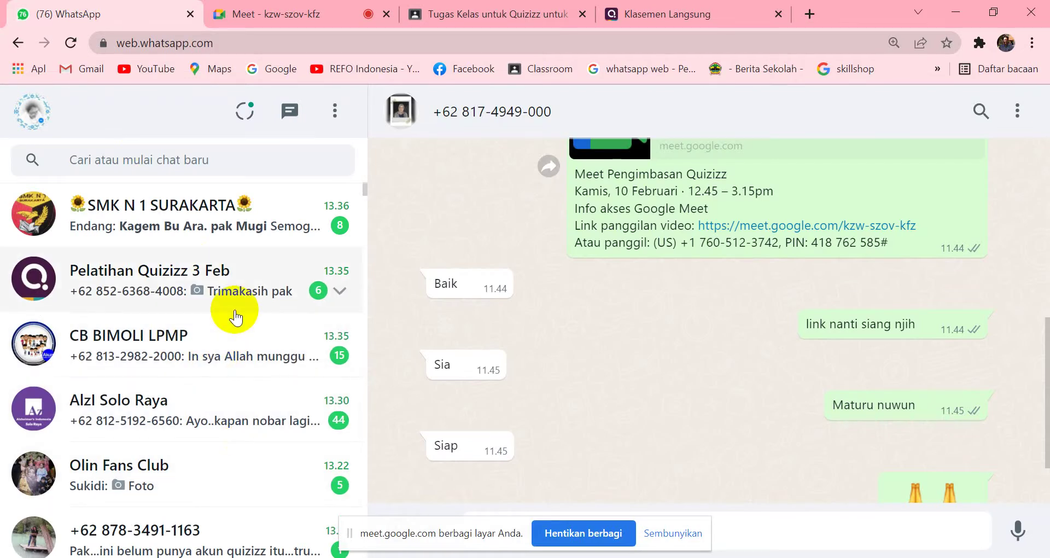
scroll(235, 317, "down", 1)
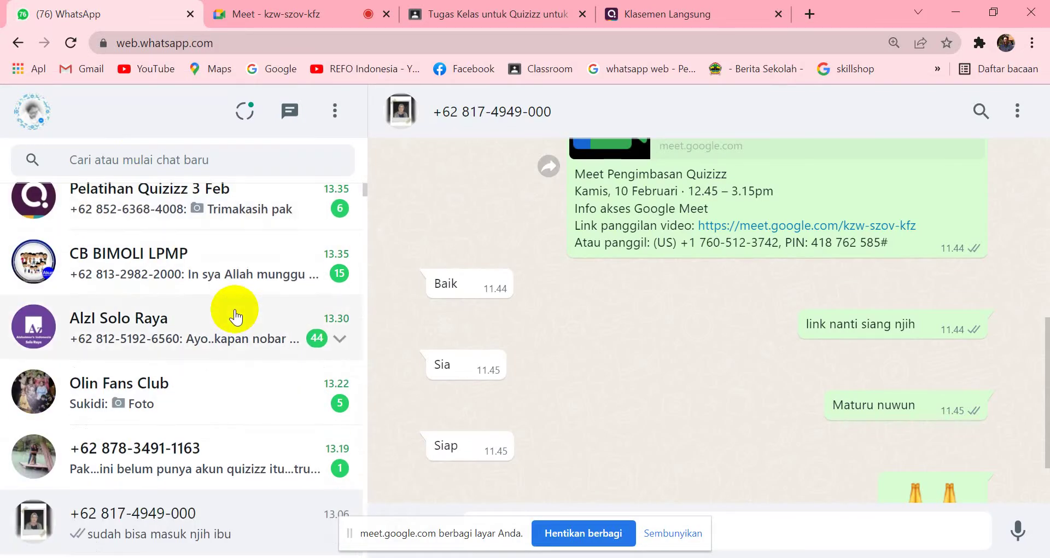
scroll(235, 317, "down", 4)
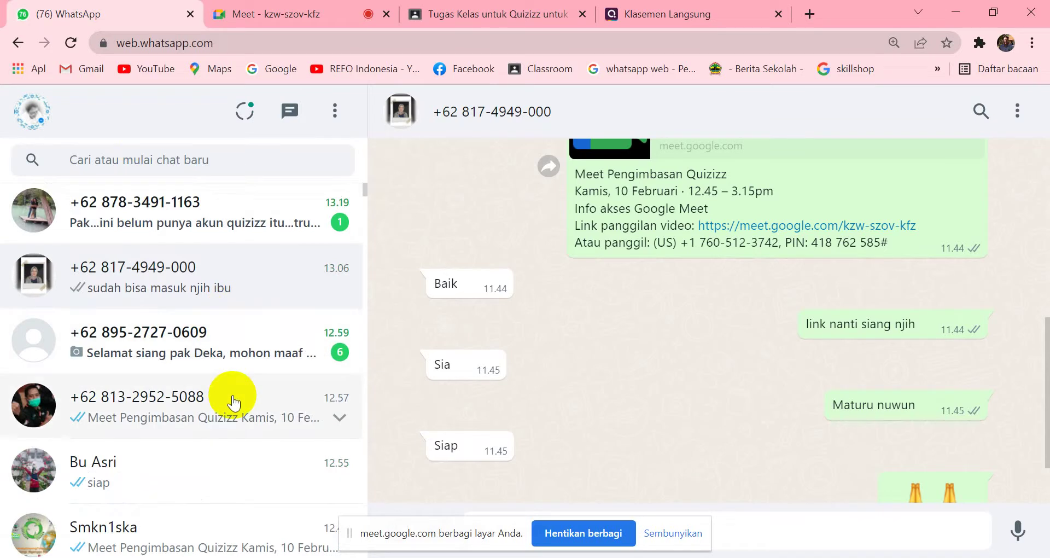
scroll(234, 400, "down", 6)
scroll(234, 403, "down", 1)
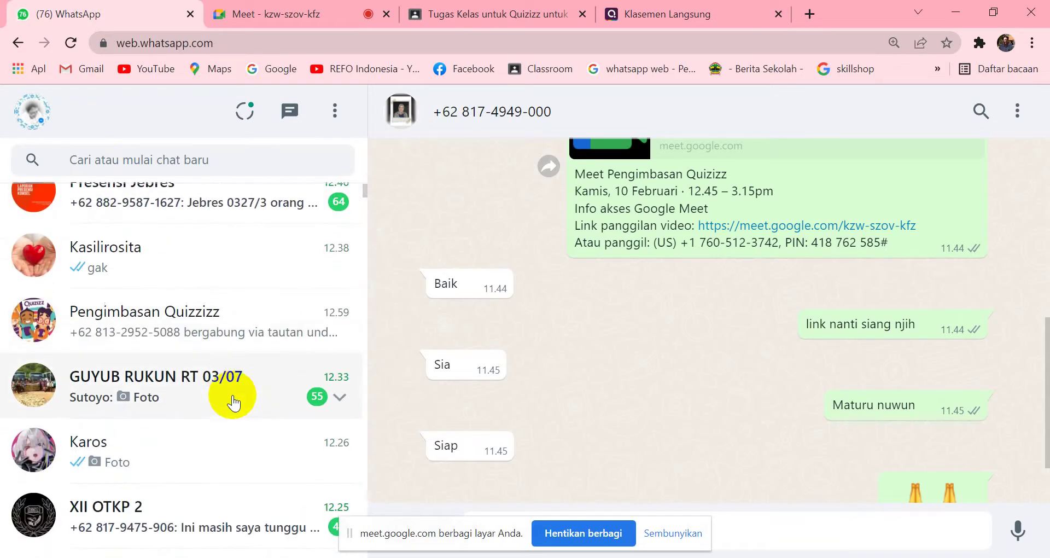
left_click(225, 317)
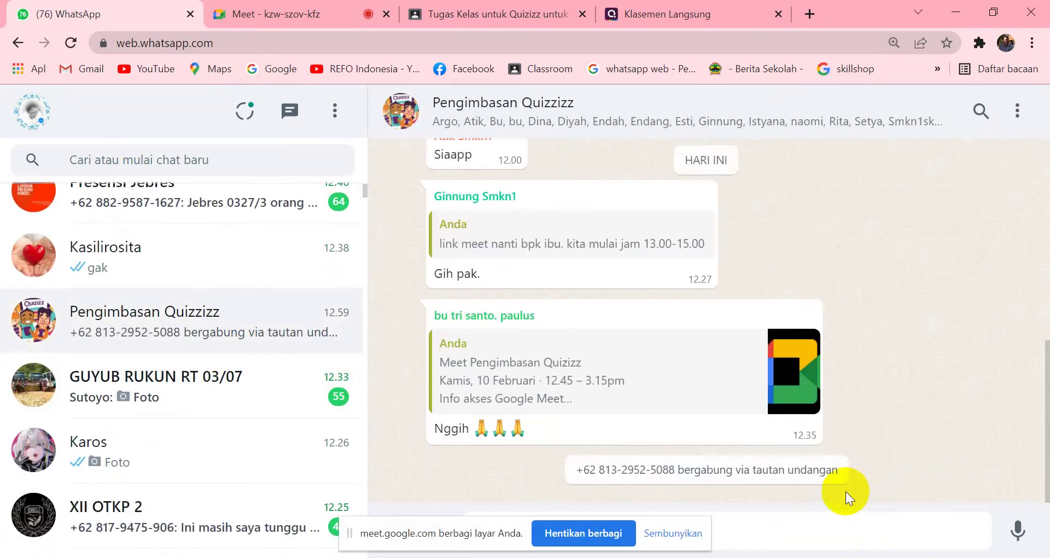
left_click(661, 533)
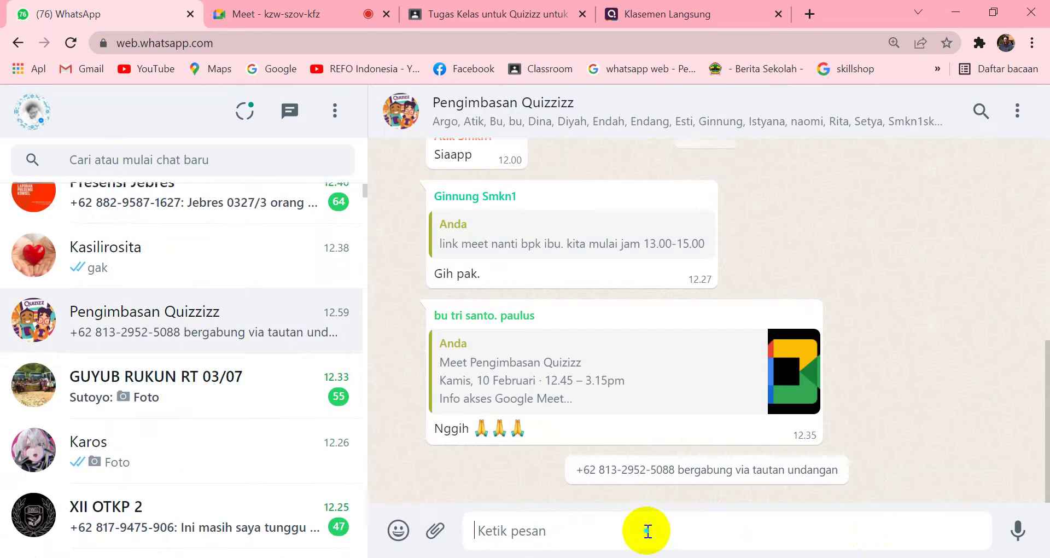
right_click(647, 531)
left_click(711, 368)
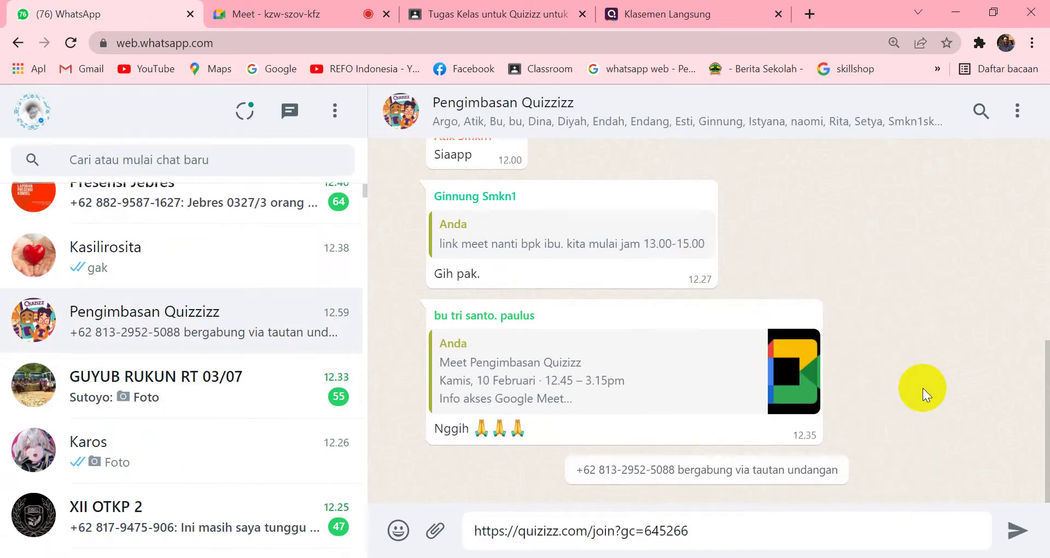
key("Return")
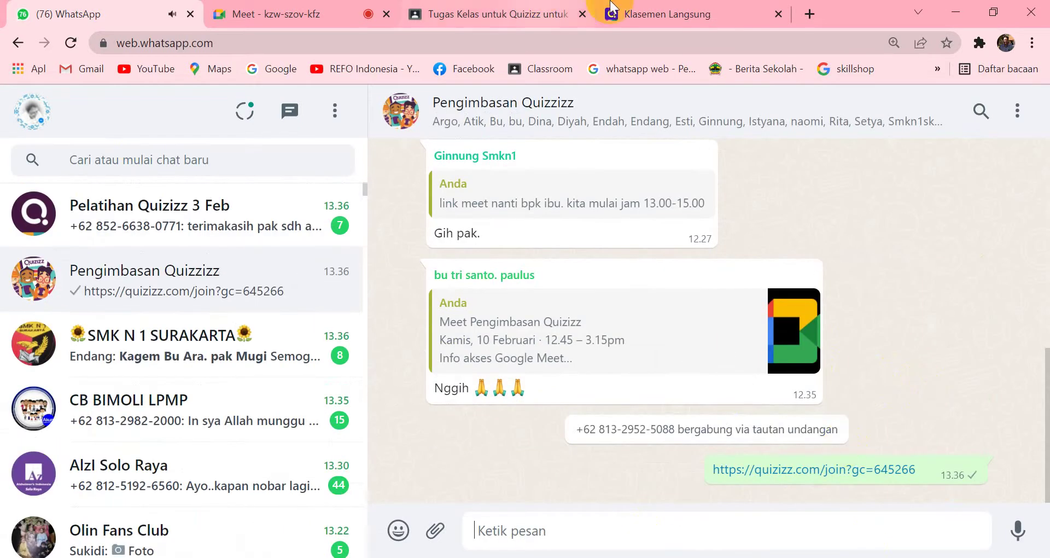
Return to the Quizizz game lobby and look over the participants joining the quiz
left_click(674, 9)
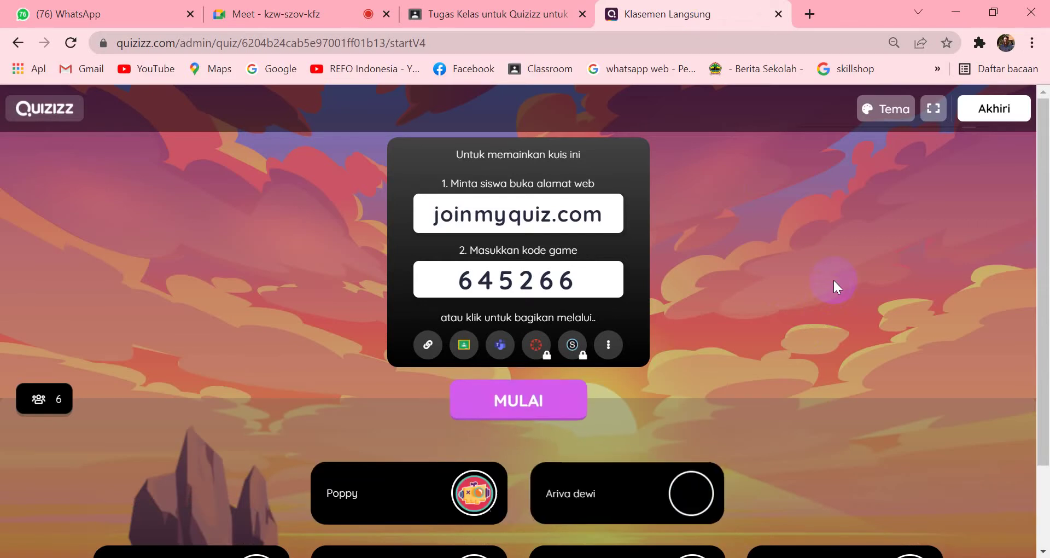
scroll(840, 274, "down", 2)
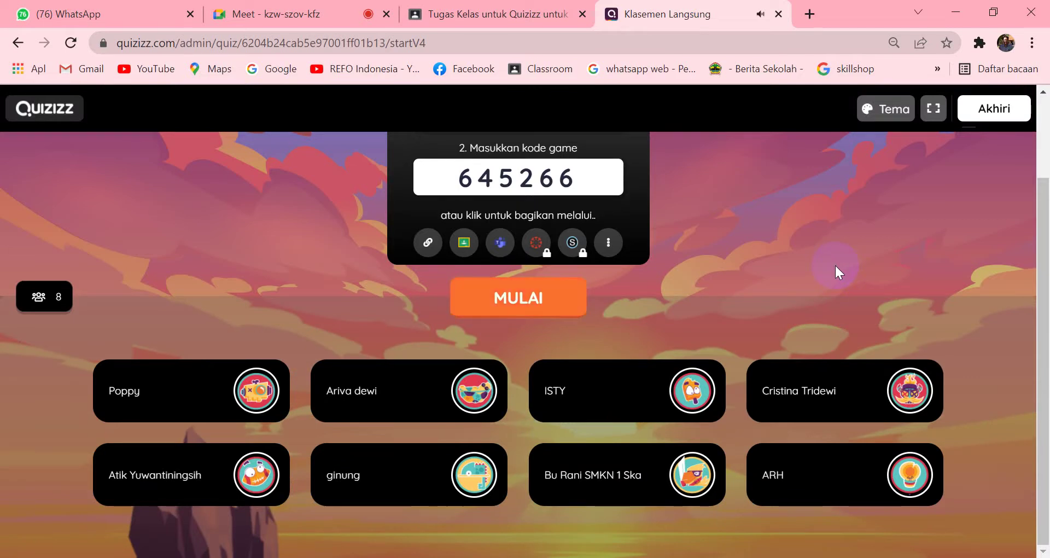
scroll(835, 264, "down", 1)
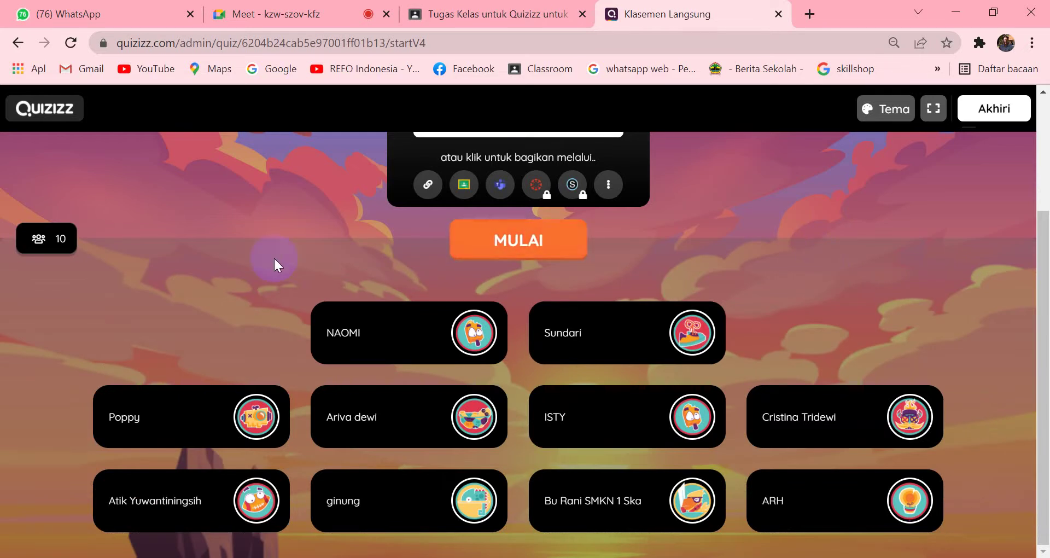
scroll(273, 257, "up", 3)
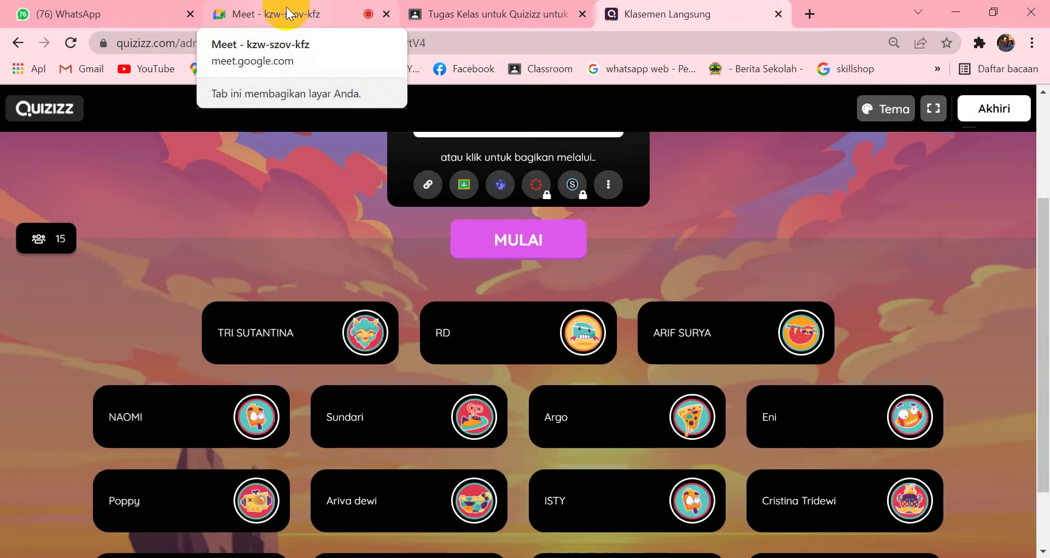
Close the in-call chat in Google Meet and check the full player list in the Quizizz lobby
left_click(293, 11)
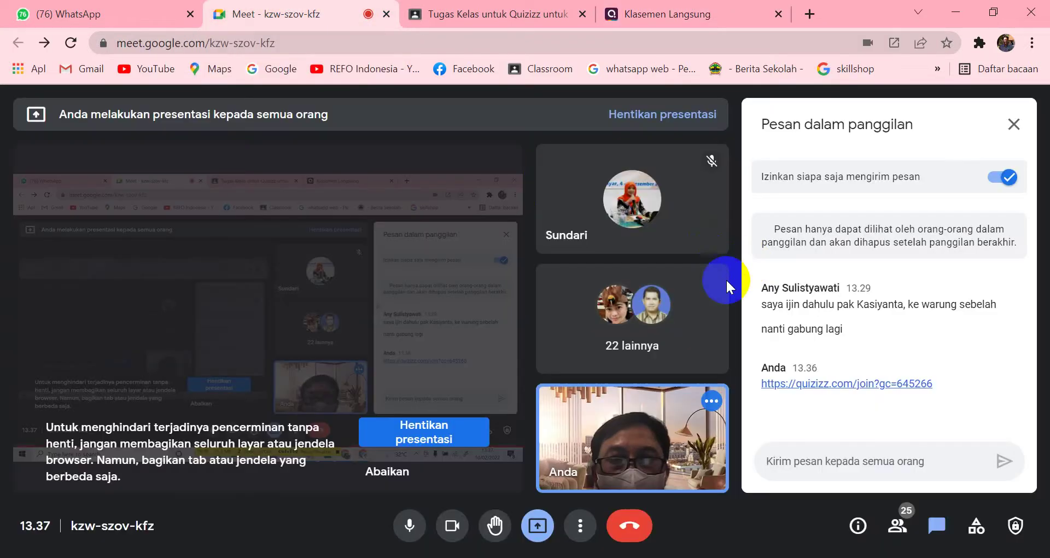
left_click(1013, 124)
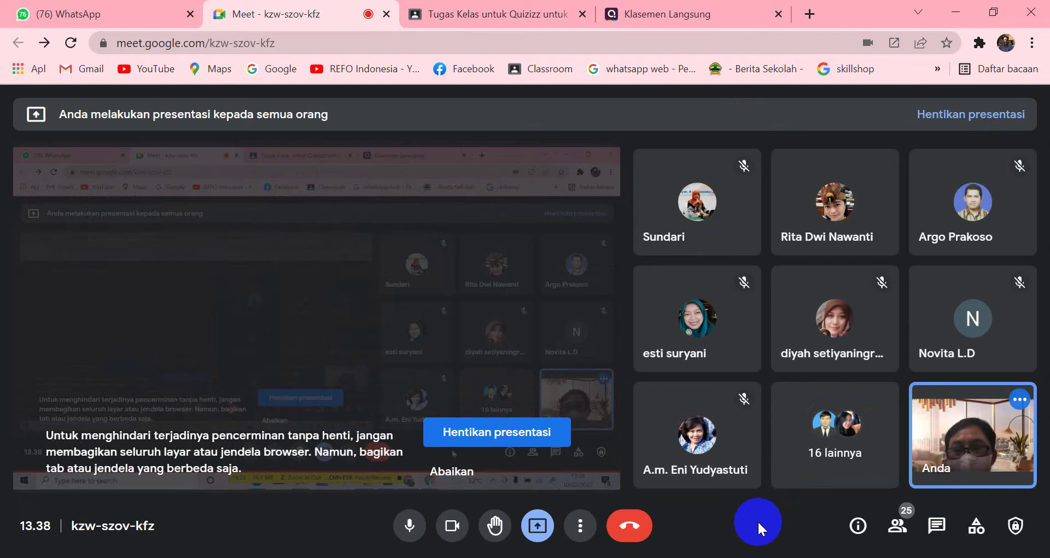
left_click(674, 14)
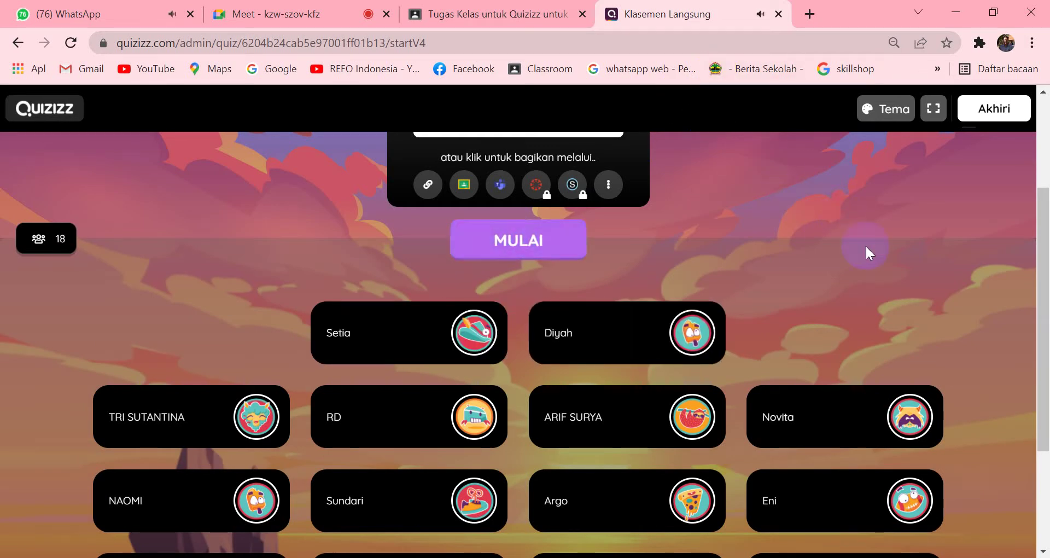
scroll(866, 249, "down", 3)
Read the latest in-call messages in Google Meet and close the chat
left_click(278, 12)
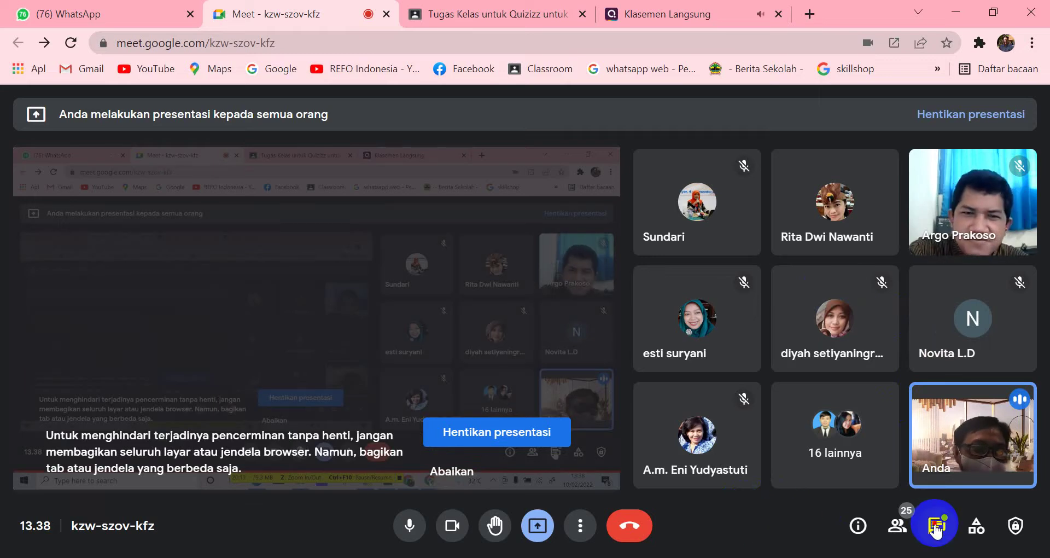
left_click(935, 524)
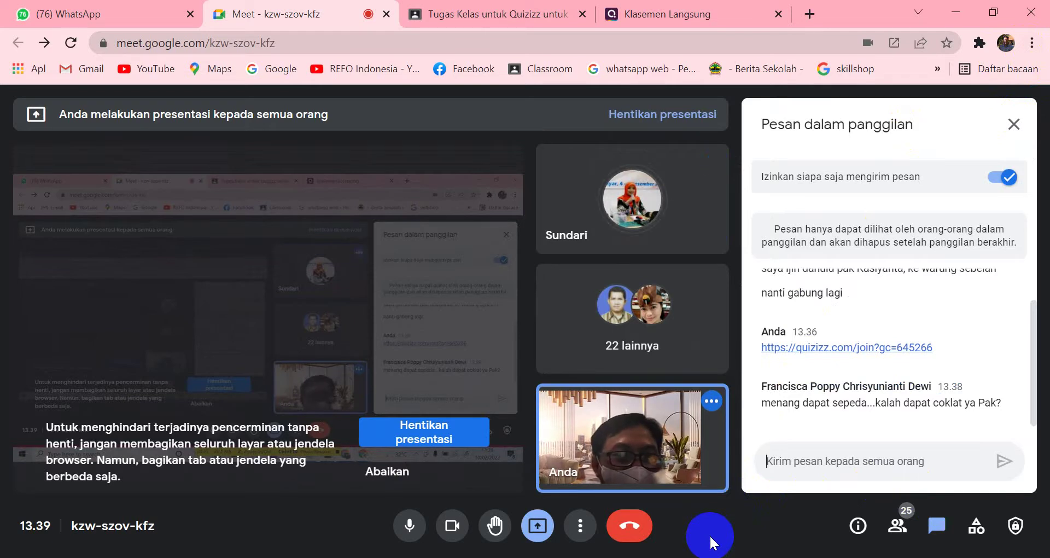
left_click(1015, 125)
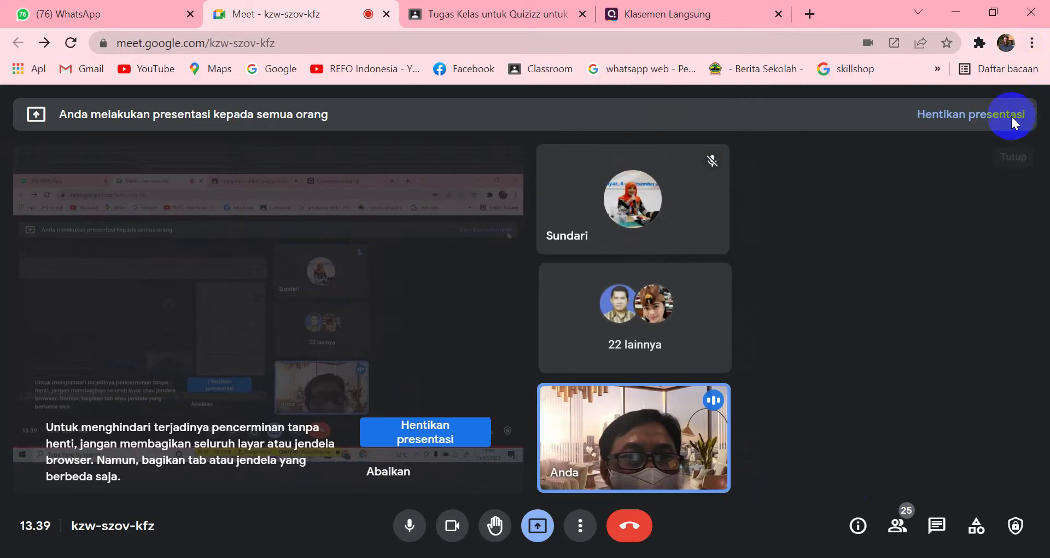
Check the Quizizz lobby's players against the Google Meet call participants, ending back in the lobby
left_click(672, 14)
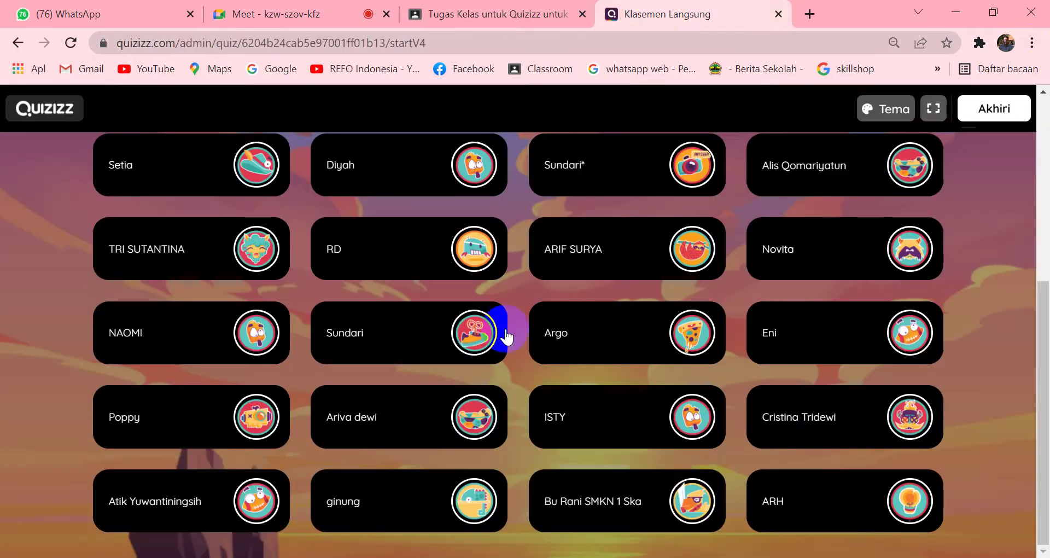
scroll(35, 299, "up", 3)
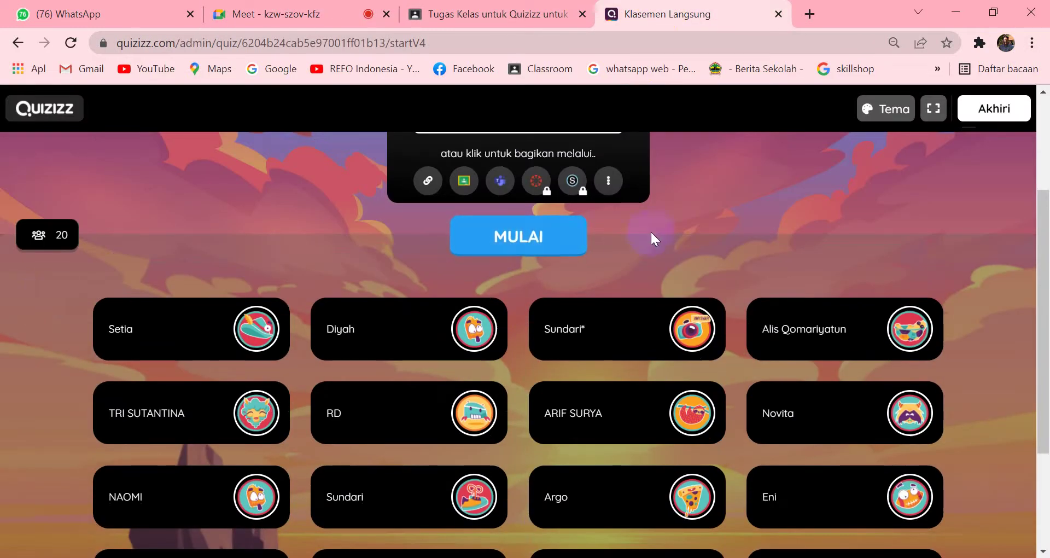
left_click(309, 17)
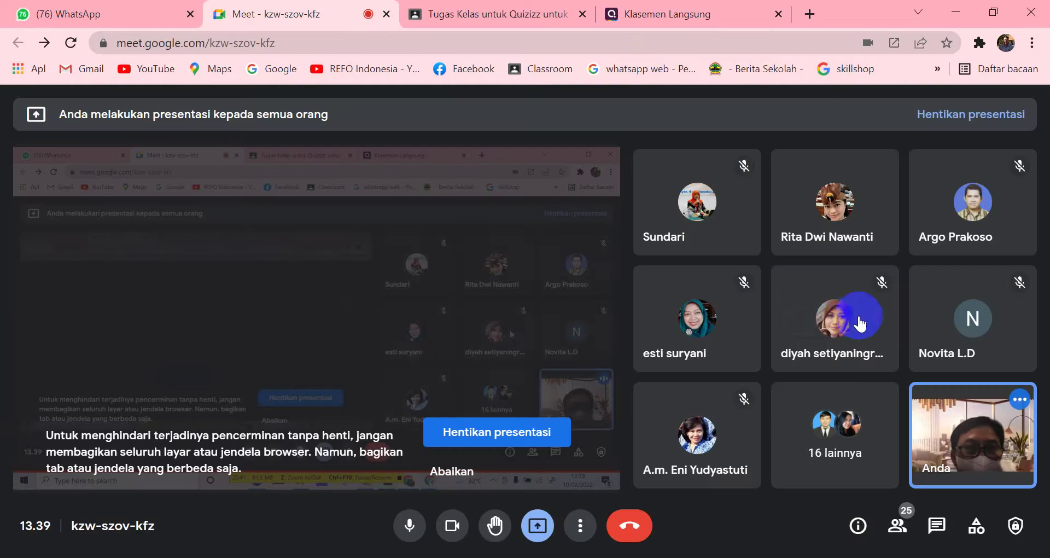
left_click(651, 13)
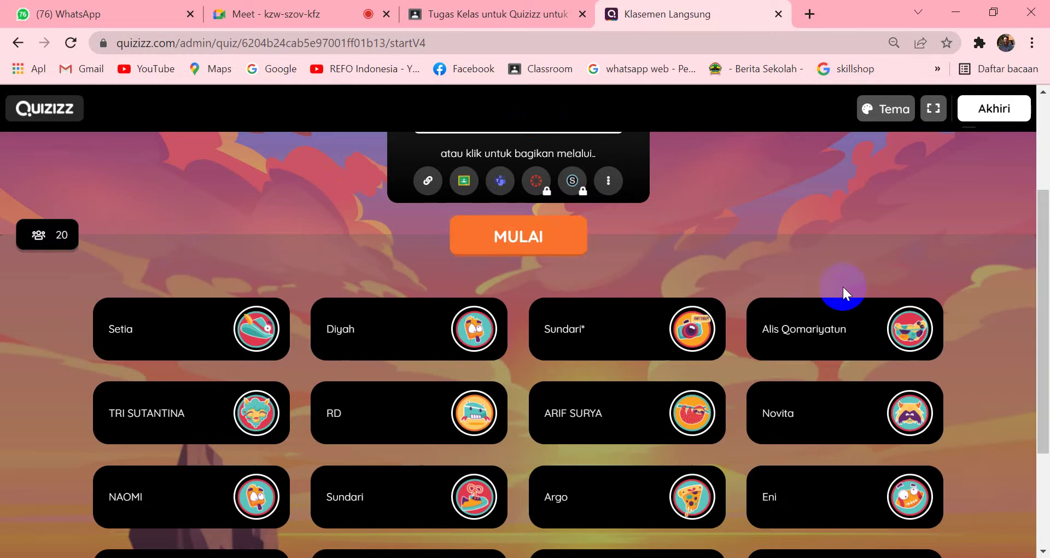
Look through the full list of players waiting in the Quizizz lobby
scroll(982, 310, "down", 4)
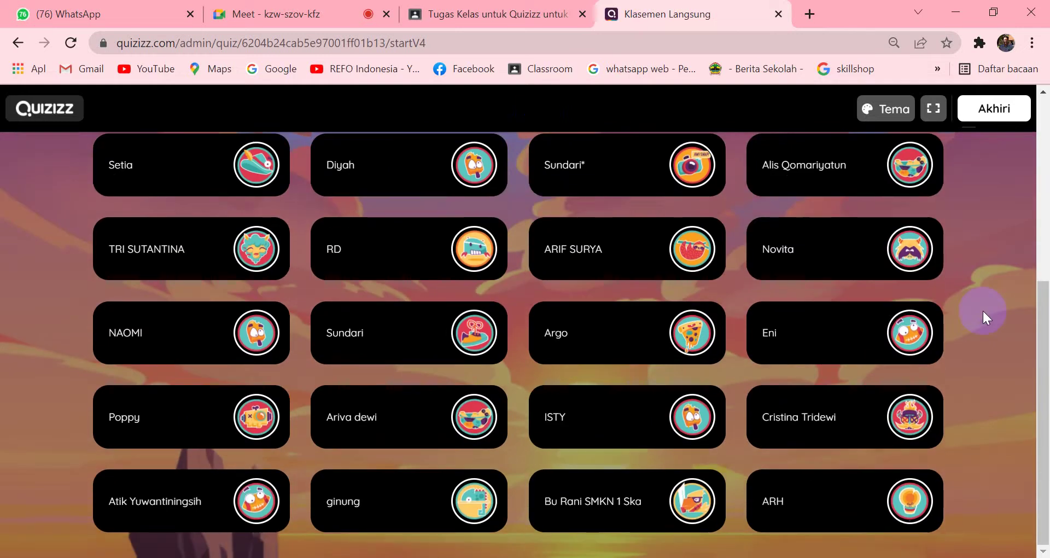
scroll(982, 310, "up", 7)
scroll(982, 310, "down", 1)
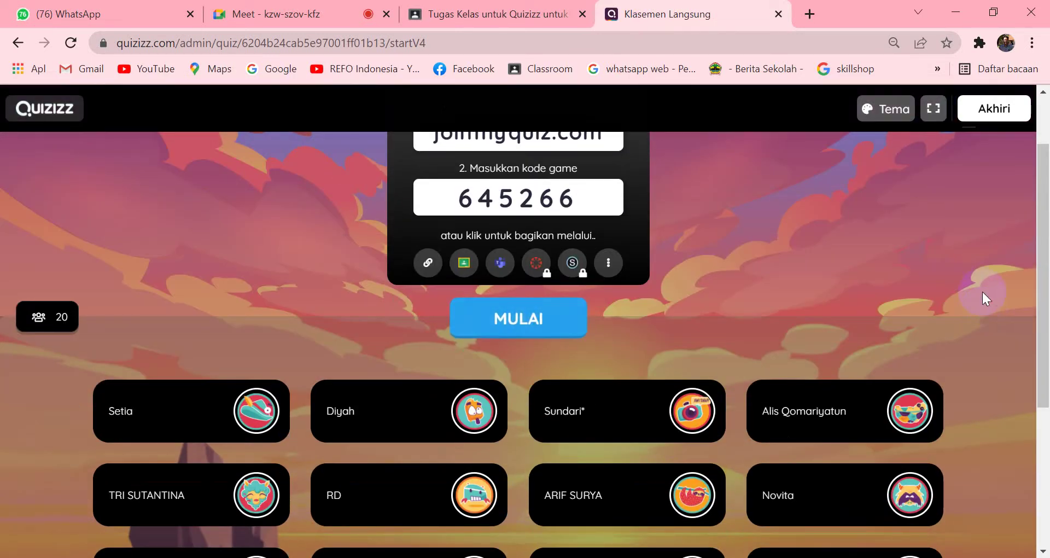
scroll(982, 291, "down", 1)
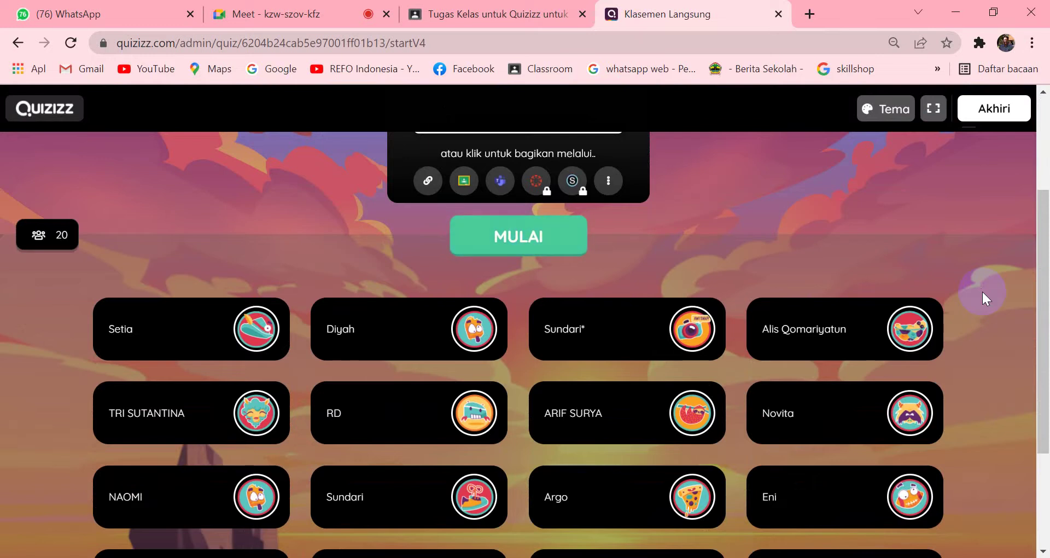
scroll(985, 284, "down", 3)
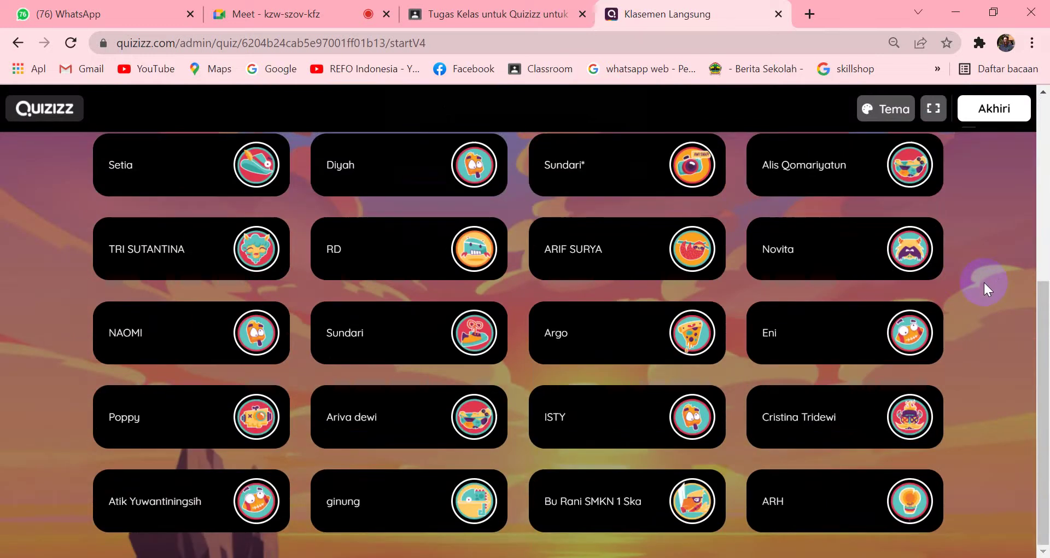
scroll(983, 282, "up", 3)
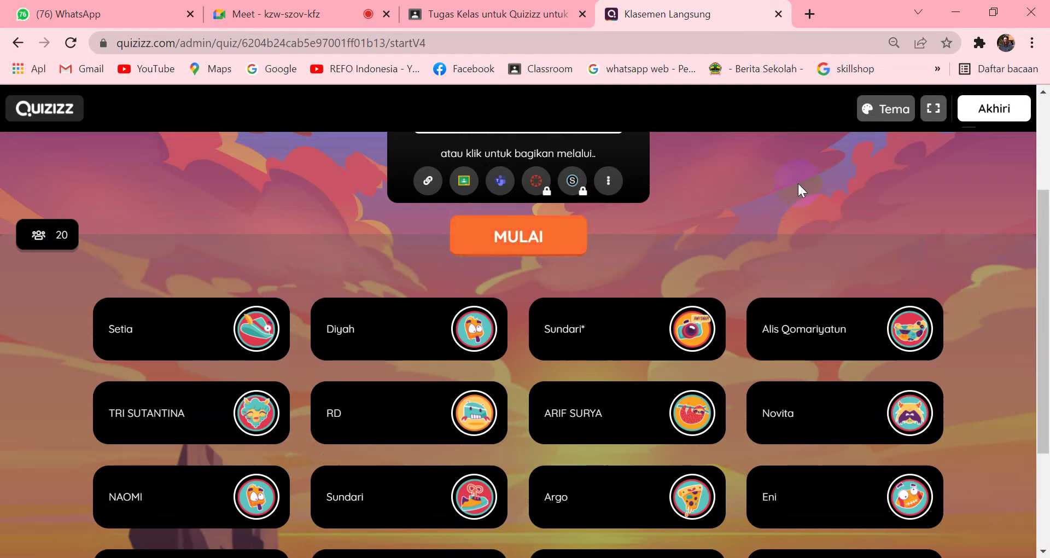
Check the member list of the Quizizz untuk Pembelajaran Hybrid class in Google Classroom, ending in the Google Meet call
left_click(277, 16)
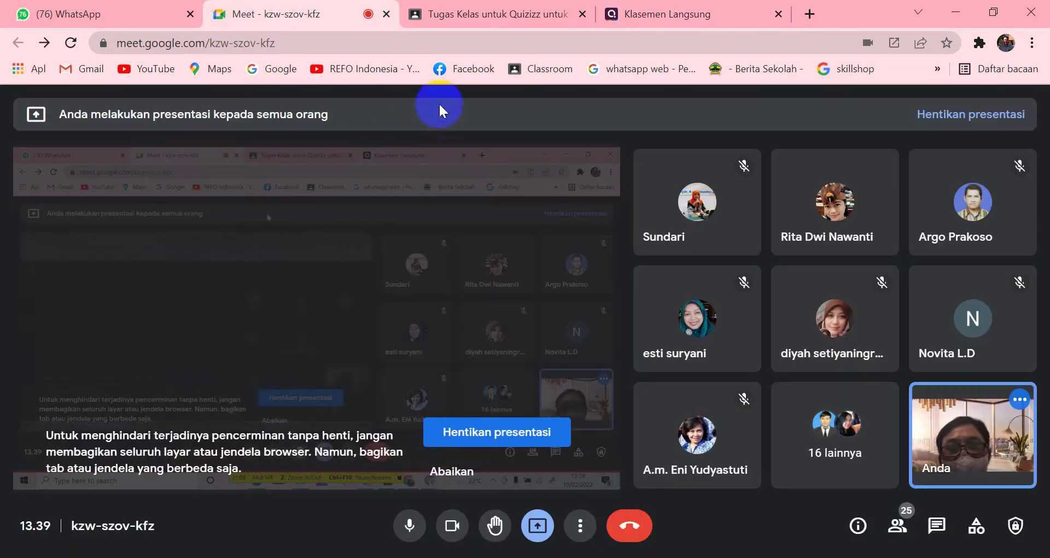
left_click(481, 22)
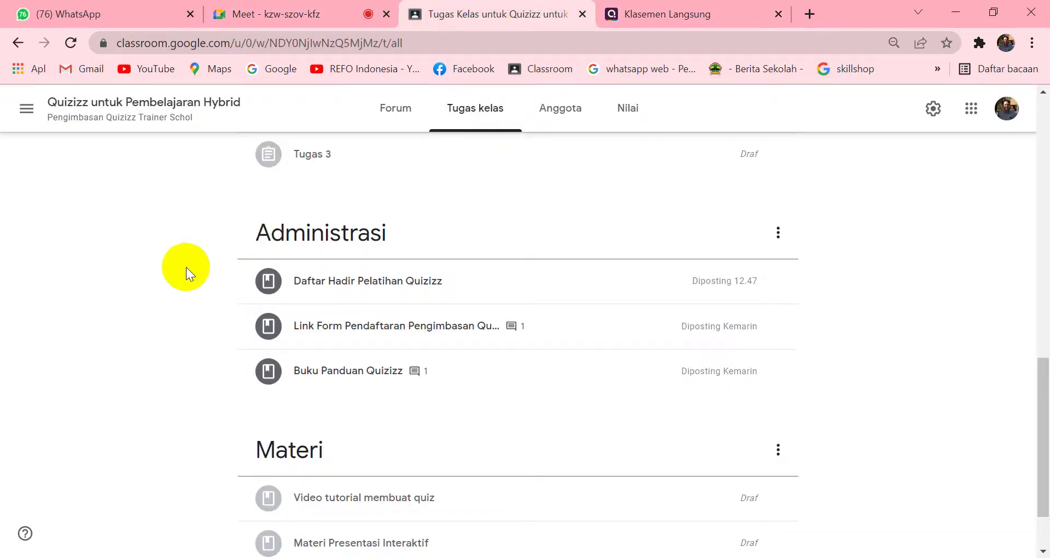
scroll(247, 281, "up", 7)
left_click(560, 108)
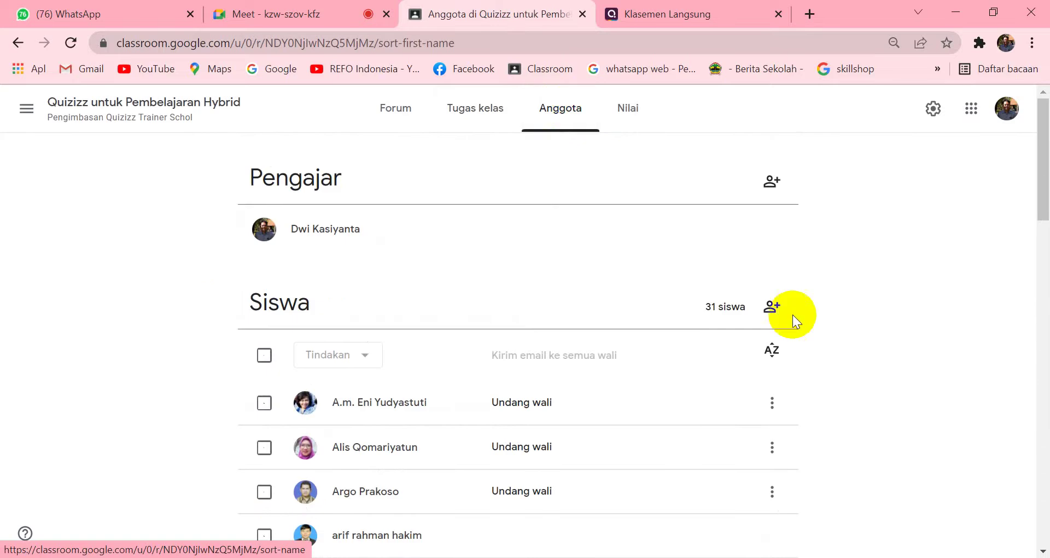
scroll(848, 324, "down", 2)
scroll(837, 298, "up", 2)
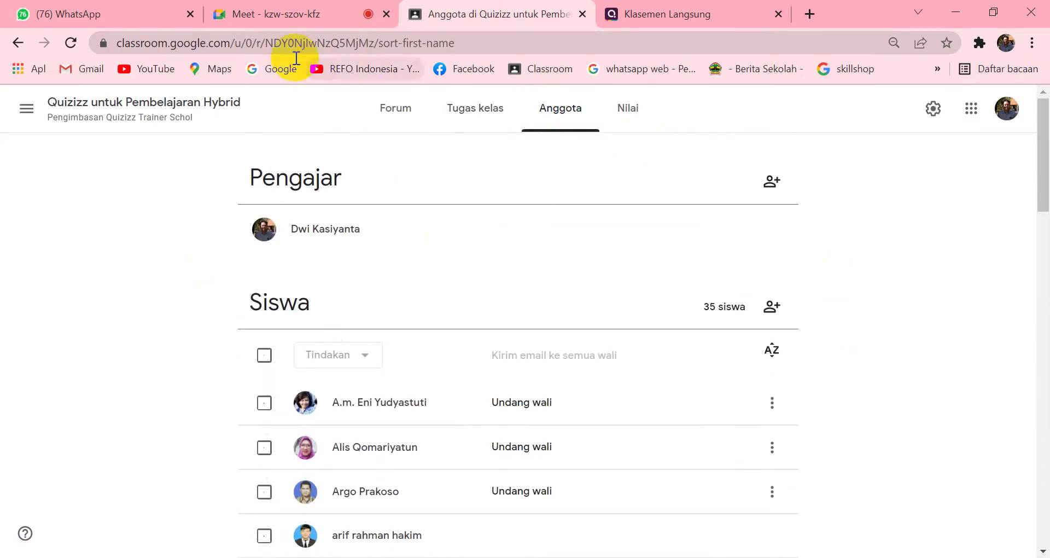
left_click(290, 13)
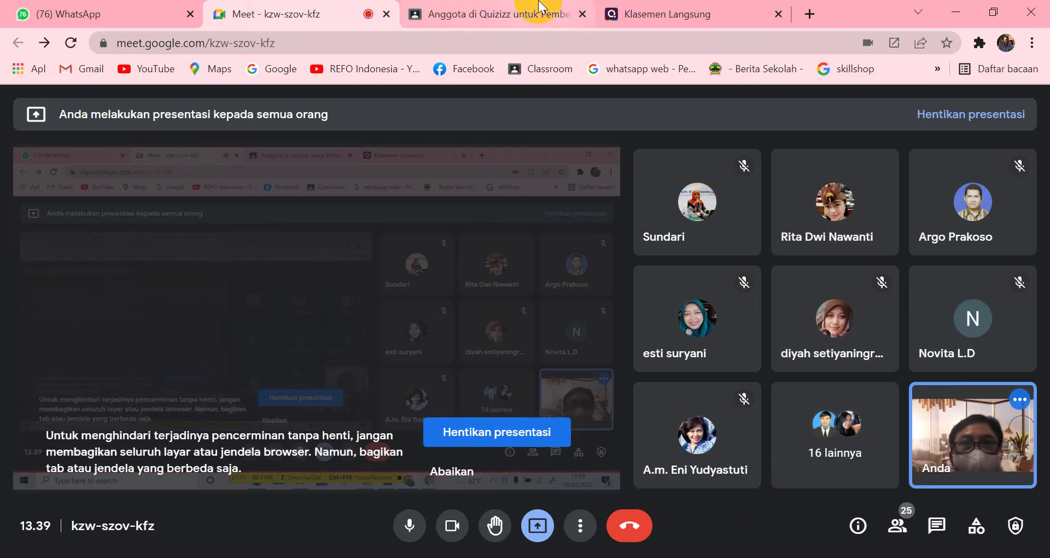
Return to the Quizizz lobby and check the player list for newly joined participants
left_click(666, 16)
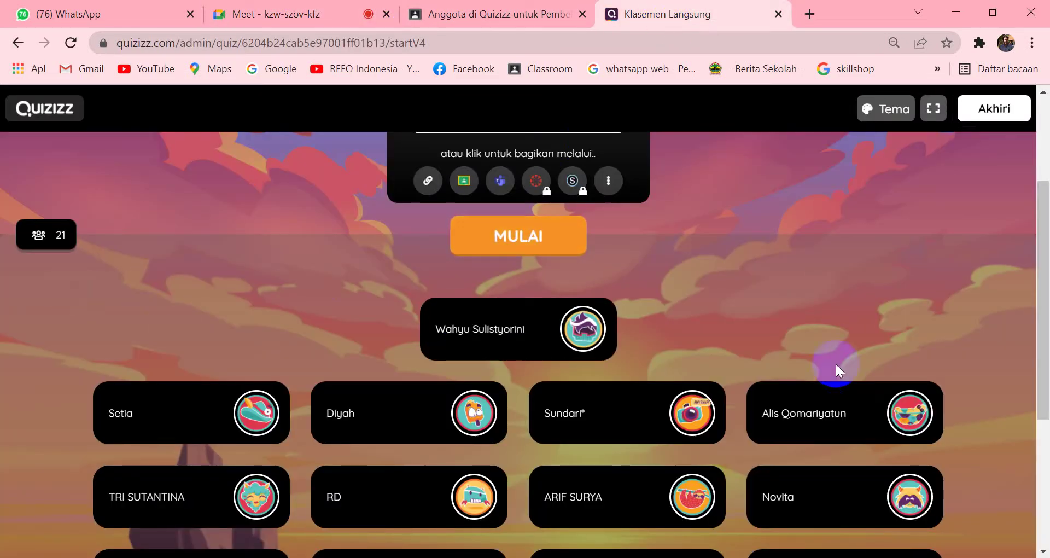
left_click_drag(1046, 312, 1047, 331)
scroll(1025, 314, "down", 4)
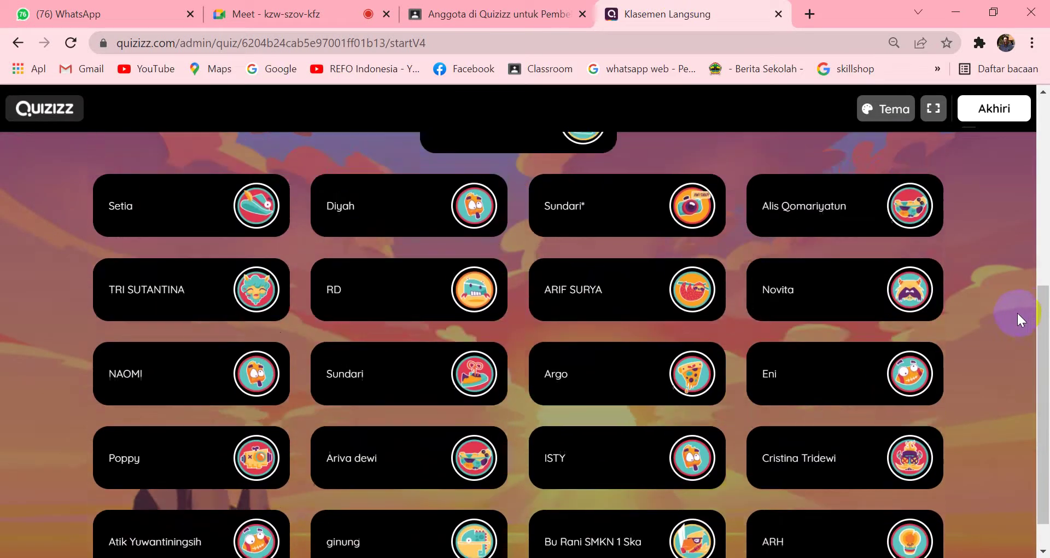
scroll(1016, 311, "up", 3)
Read the in-call messages in Google Meet, close the chat, and show the joining instructions in the Quizizz lobby
left_click(257, 19)
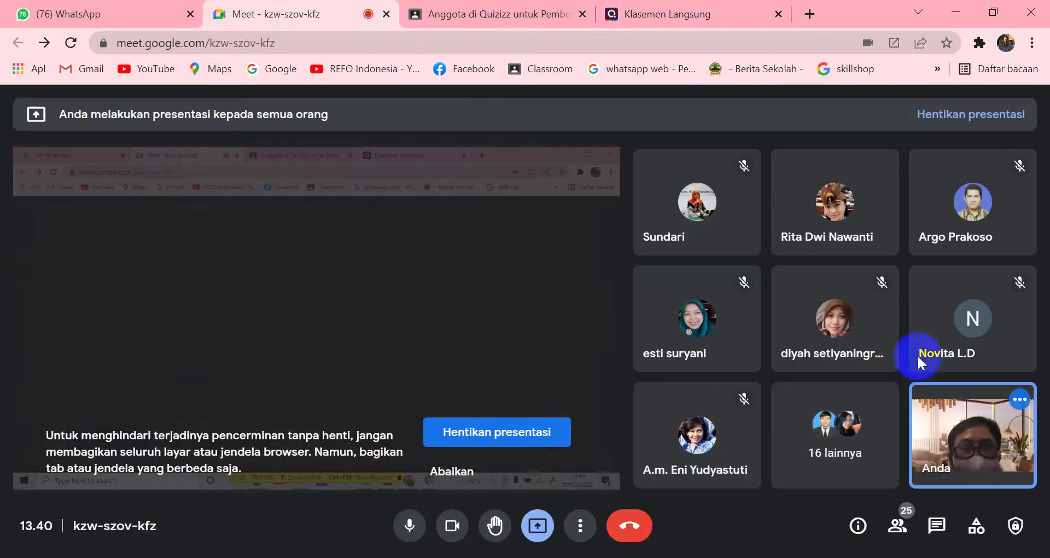
left_click(936, 525)
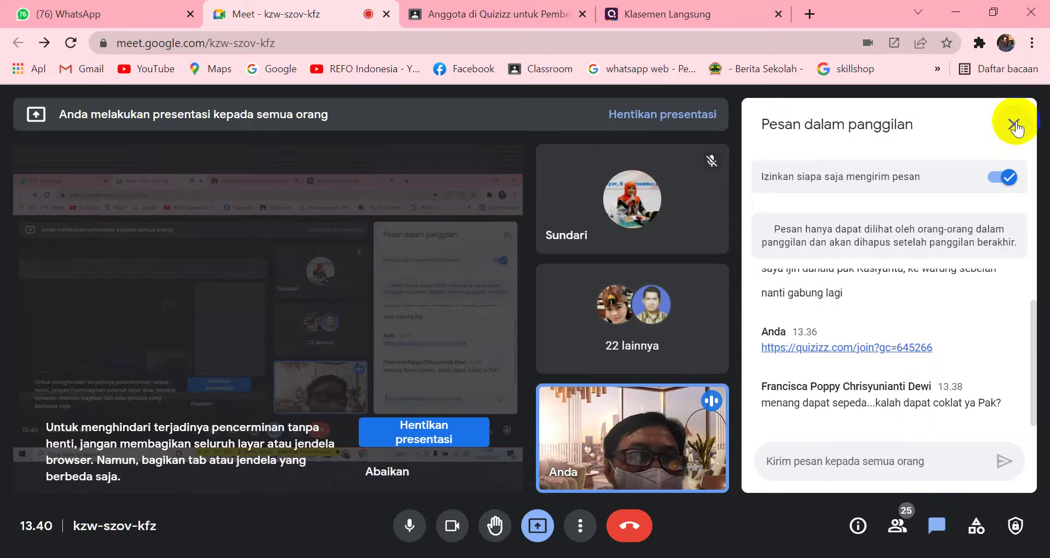
left_click(1014, 125)
left_click(659, 16)
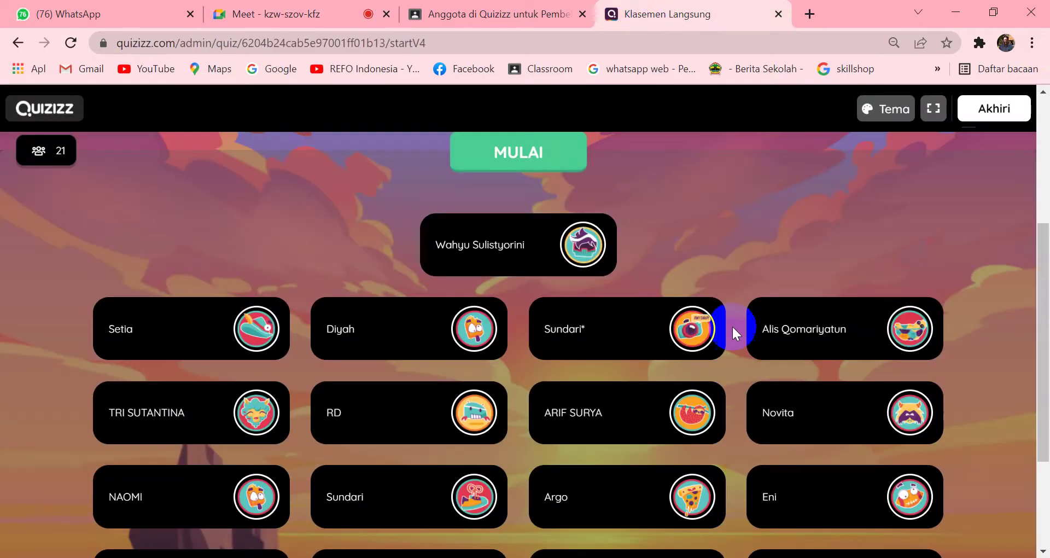
scroll(790, 353, "up", 3)
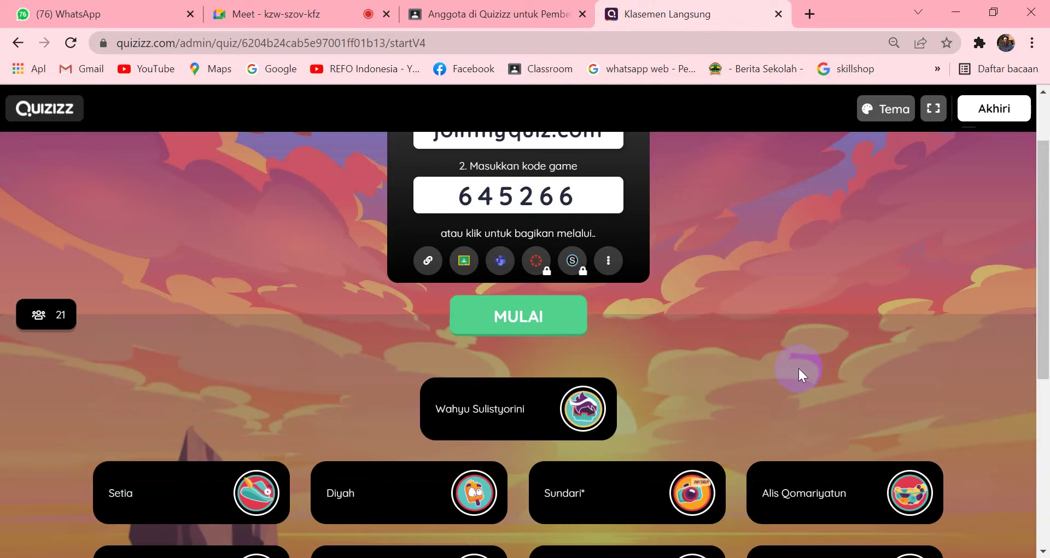
scroll(793, 372, "up", 2)
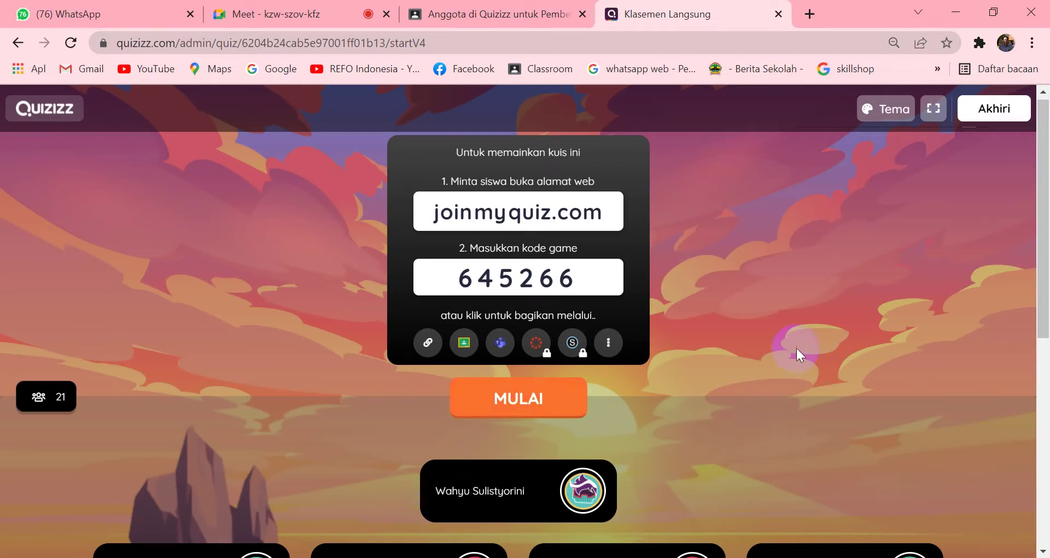
scroll(796, 347, "down", 6)
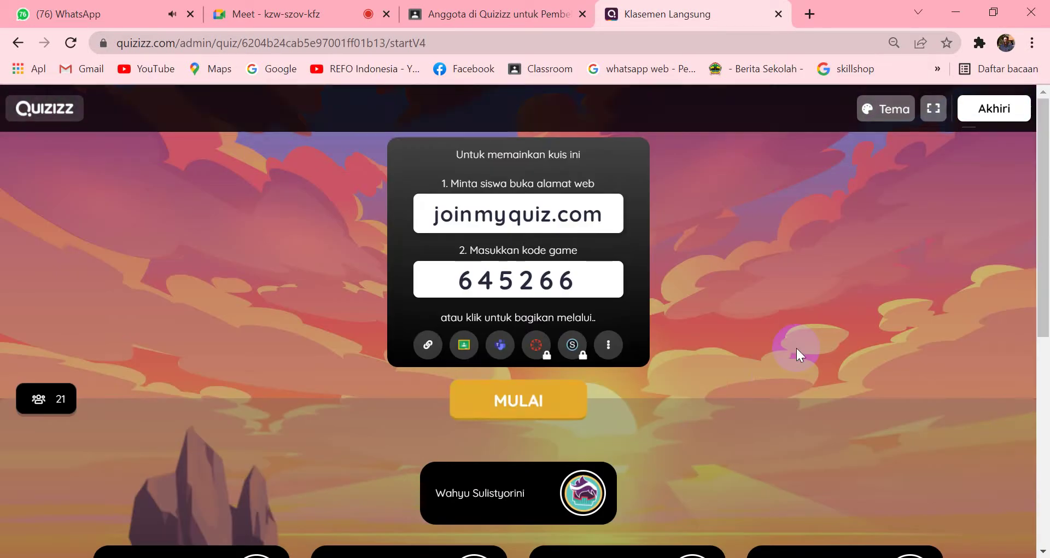
Check the Pengimbasan Quizzizz WhatsApp group and the Google Classroom member list, ending back in the Quizizz lobby
left_click(110, 14)
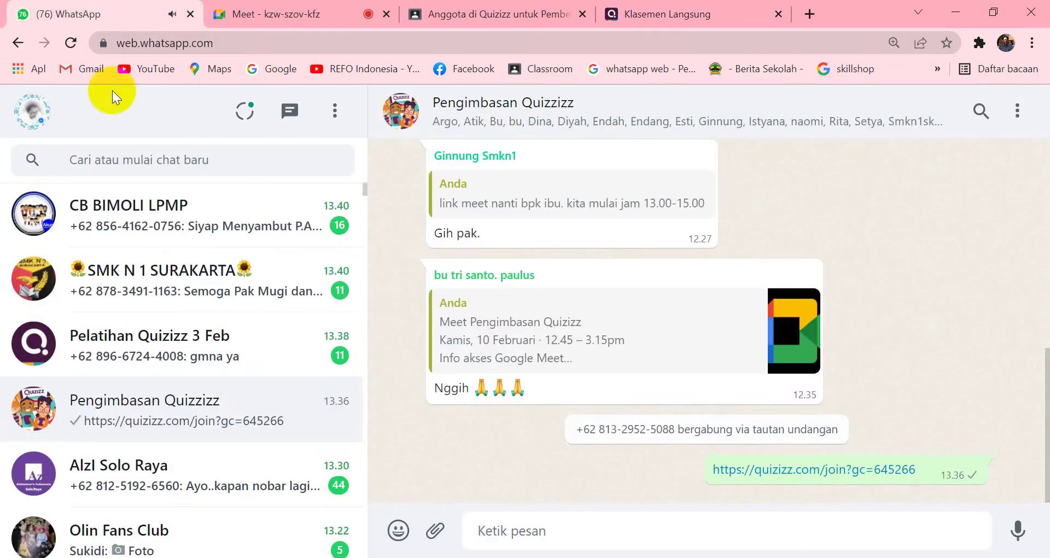
left_click(489, 14)
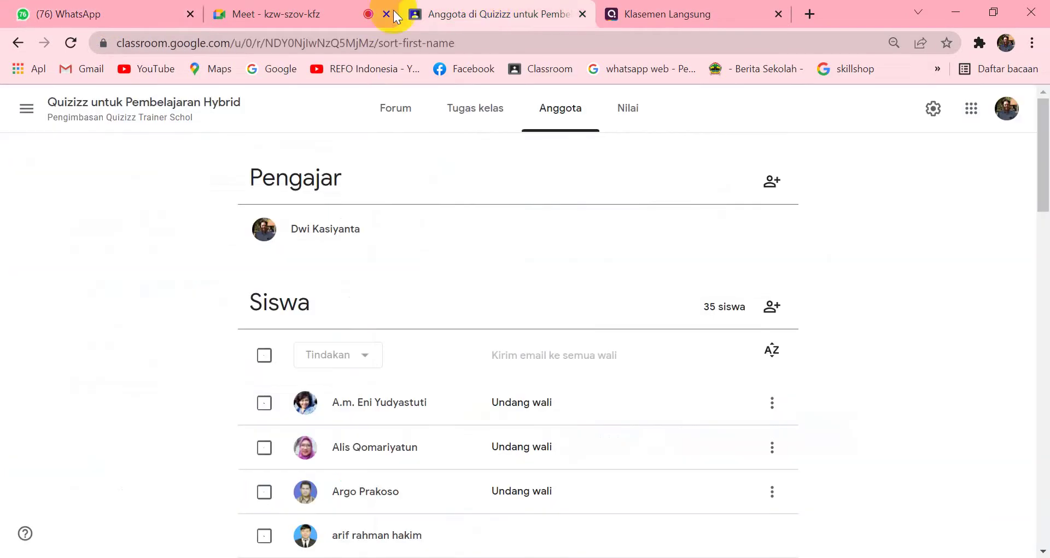
left_click(671, 13)
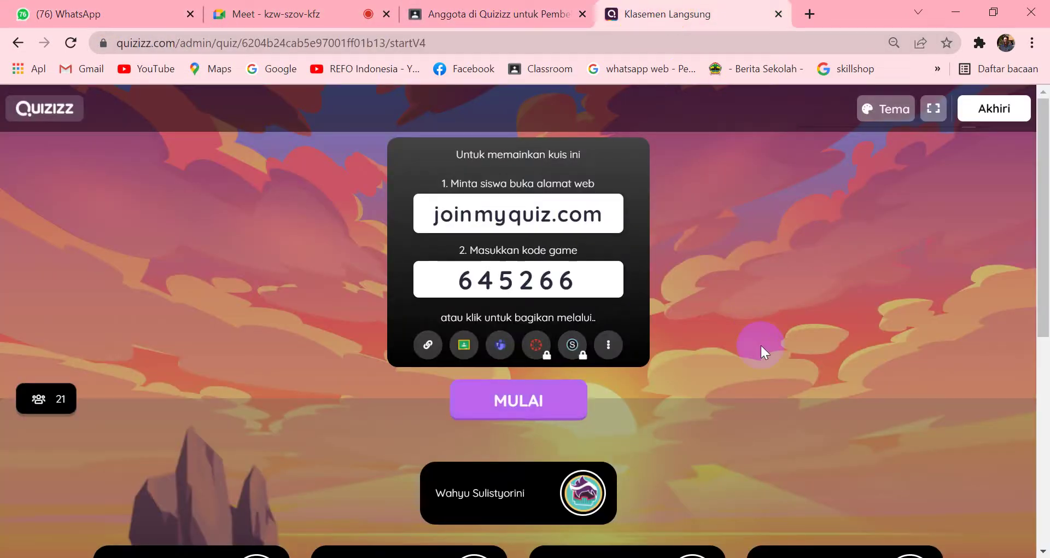
Start the live quiz for the players waiting in the lobby
scroll(760, 346, "down", 3)
scroll(834, 303, "up", 3)
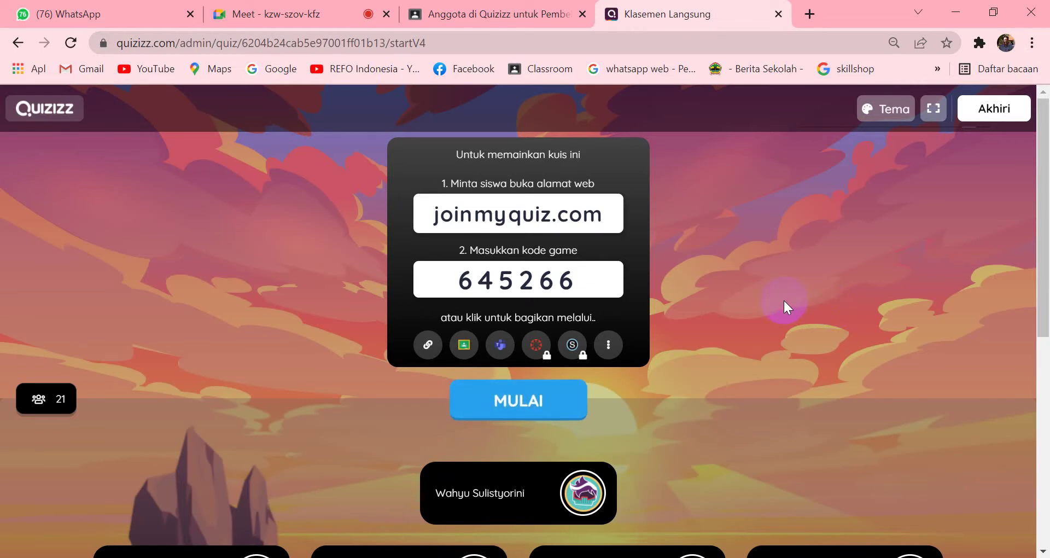
scroll(783, 300, "down", 1)
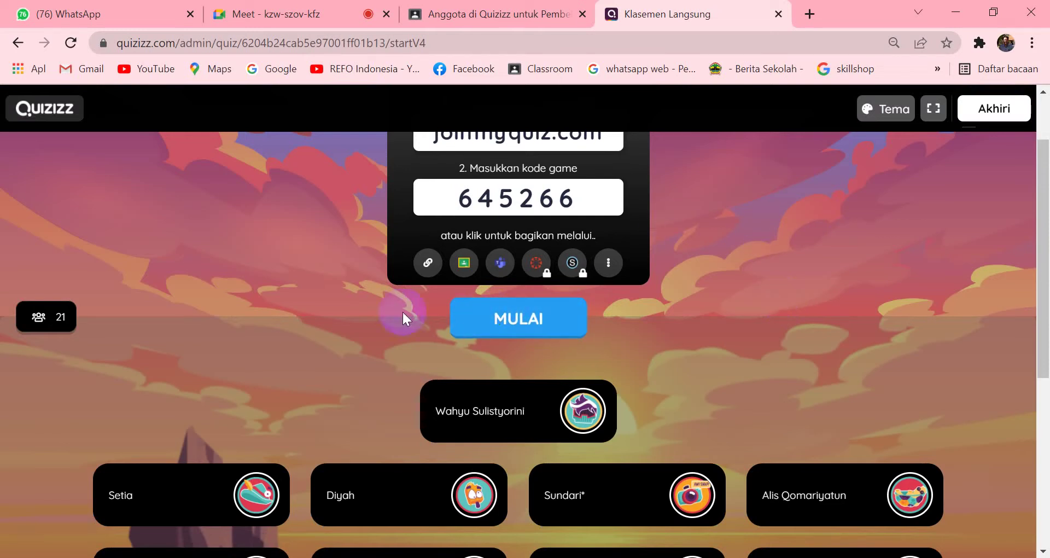
left_click(512, 328)
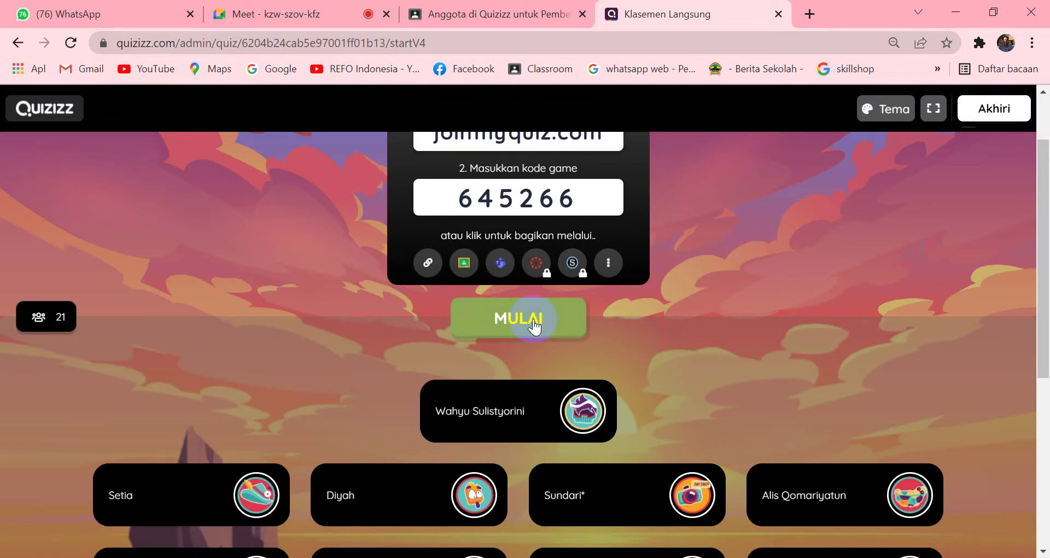
left_click(533, 324)
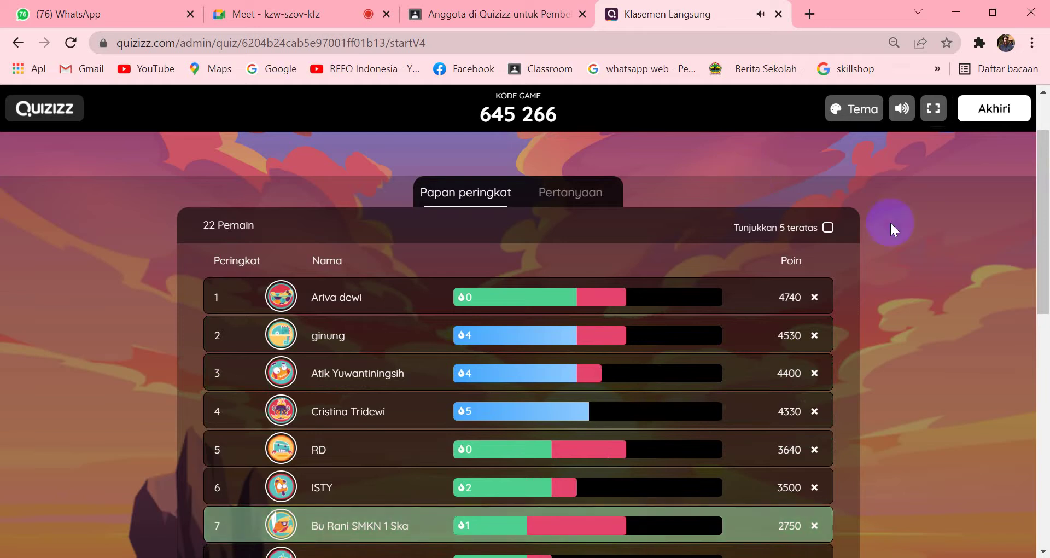
Follow the live leaderboard during the quiz, examining class accuracy and every player's rank, answer progress and points
scroll(911, 350, "down", 1)
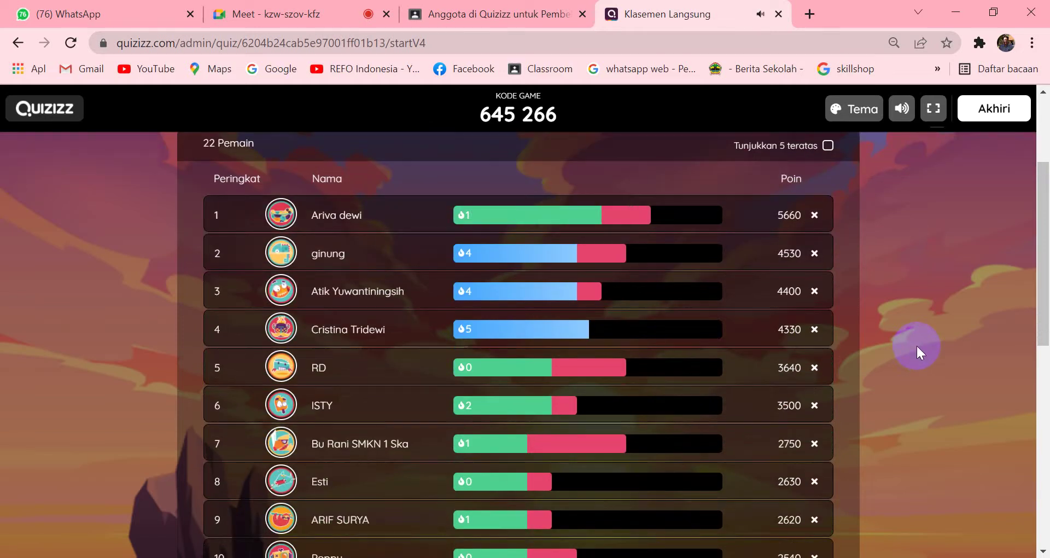
scroll(916, 343, "up", 2)
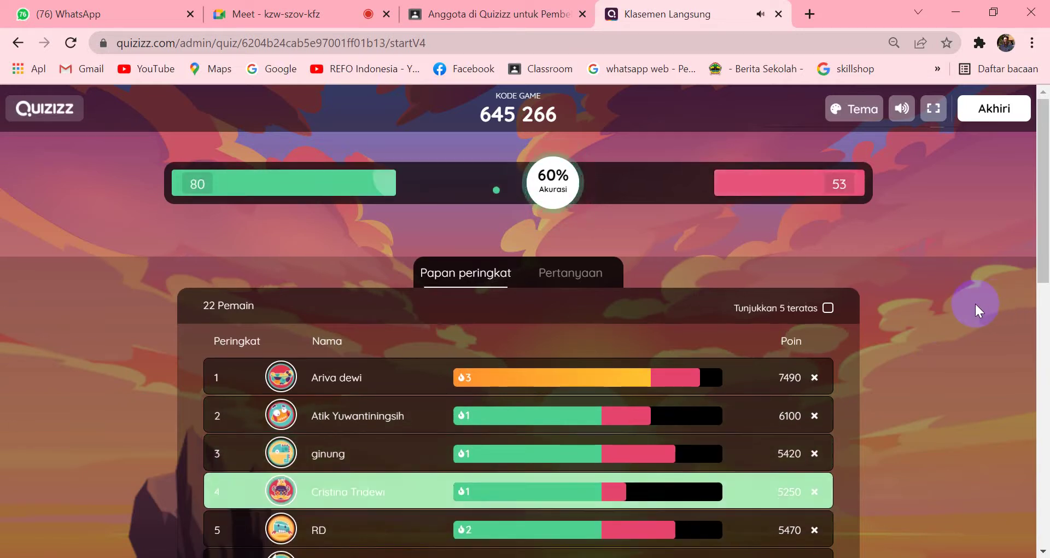
scroll(974, 310, "down", 5)
scroll(975, 302, "down", 7)
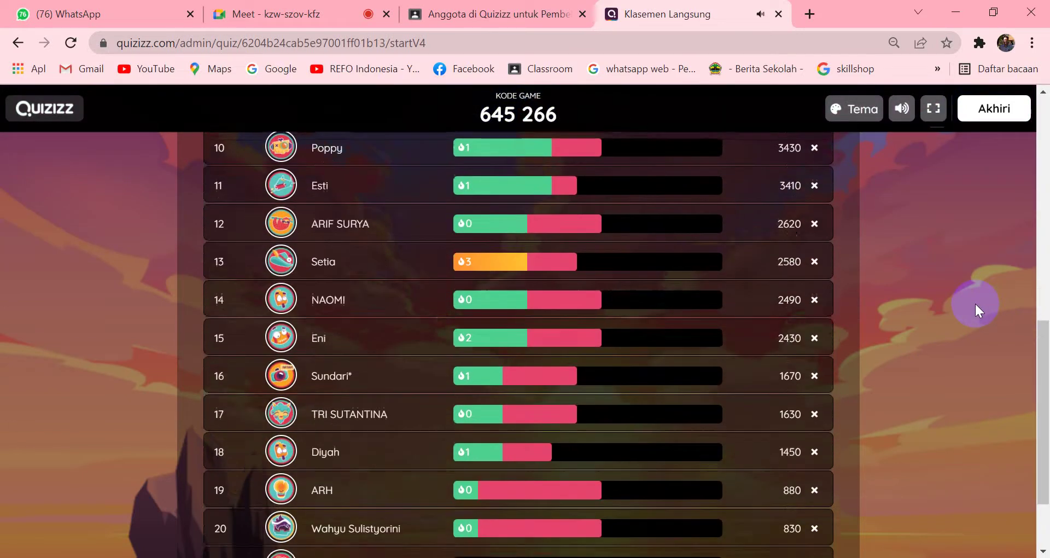
scroll(974, 302, "up", 6)
scroll(975, 302, "up", 6)
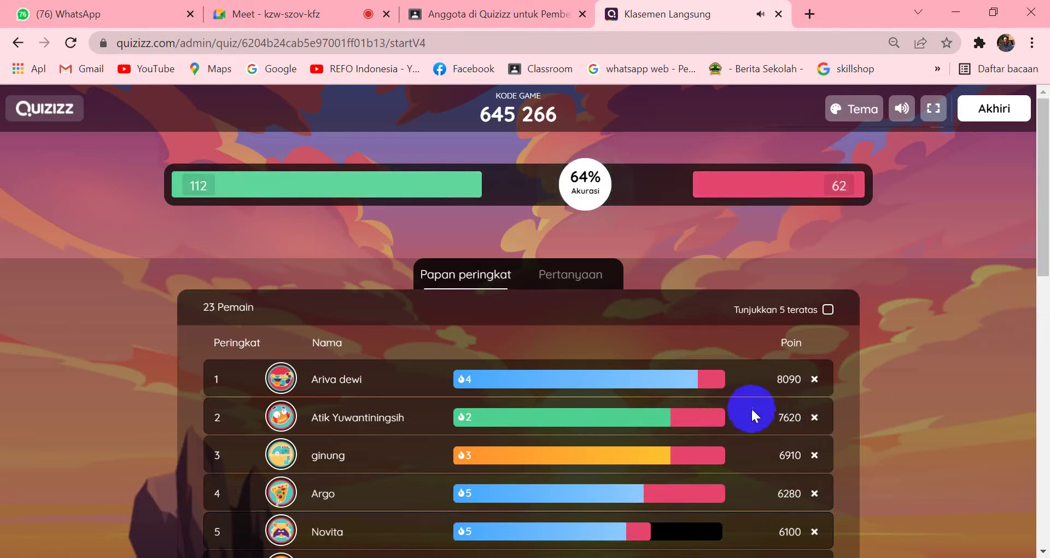
scroll(678, 387, "down", 3)
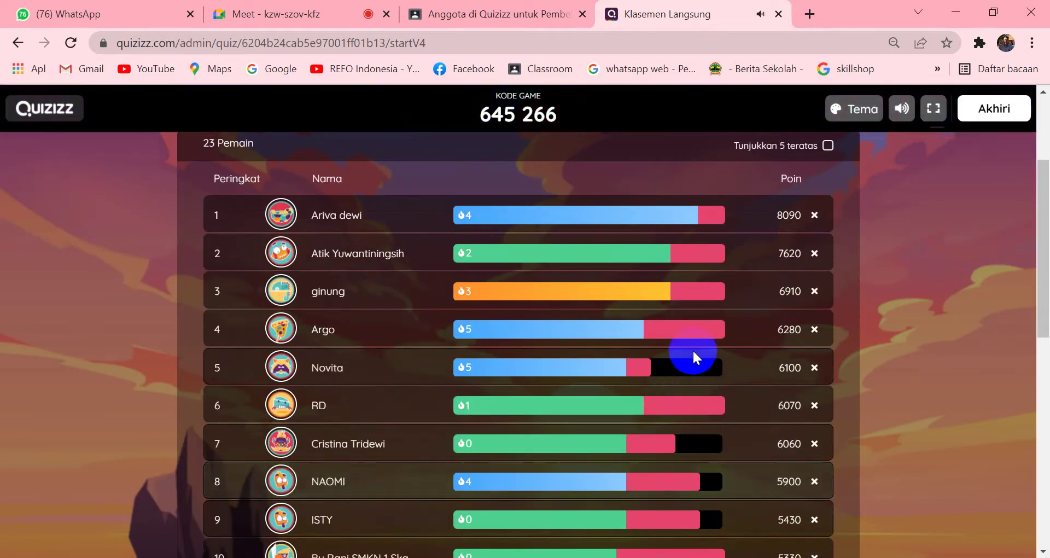
scroll(692, 349, "down", 3)
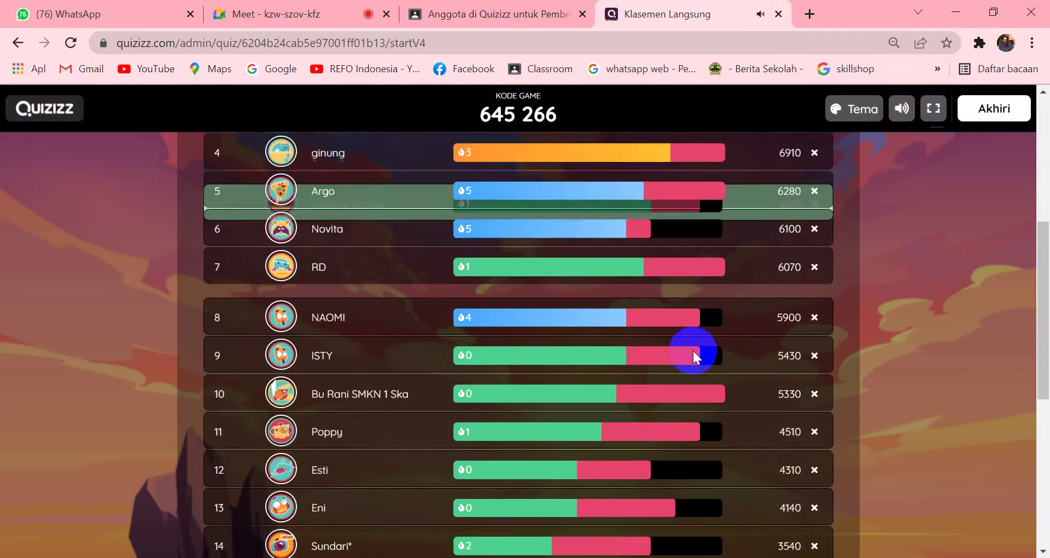
scroll(930, 350, "up", 6)
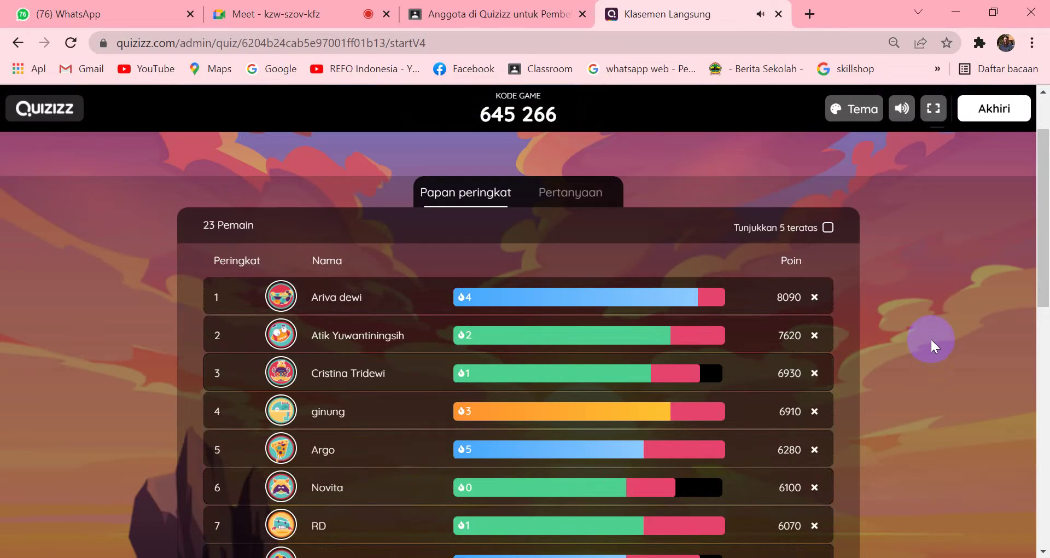
scroll(930, 337, "down", 3)
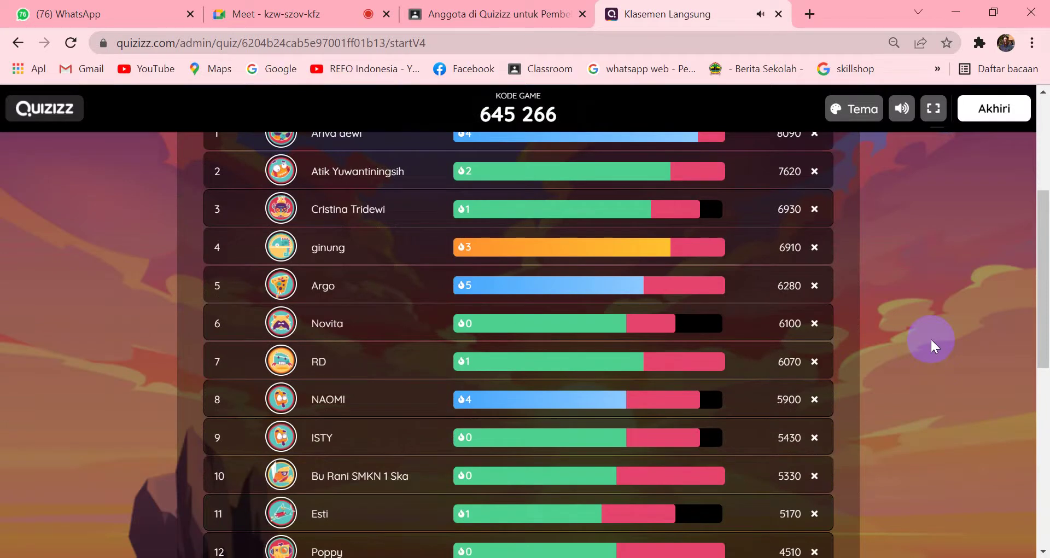
scroll(930, 337, "down", 5)
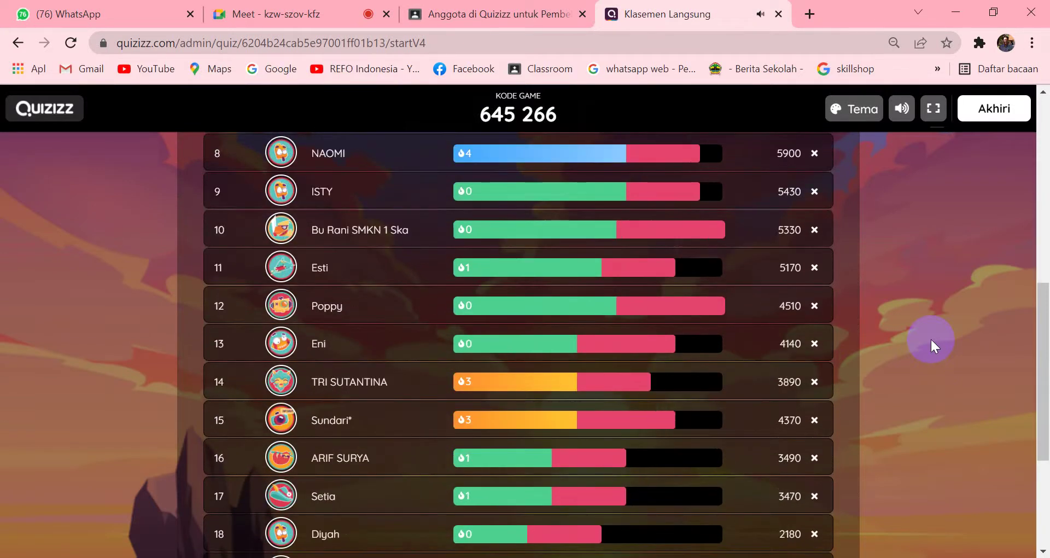
scroll(930, 337, "down", 2)
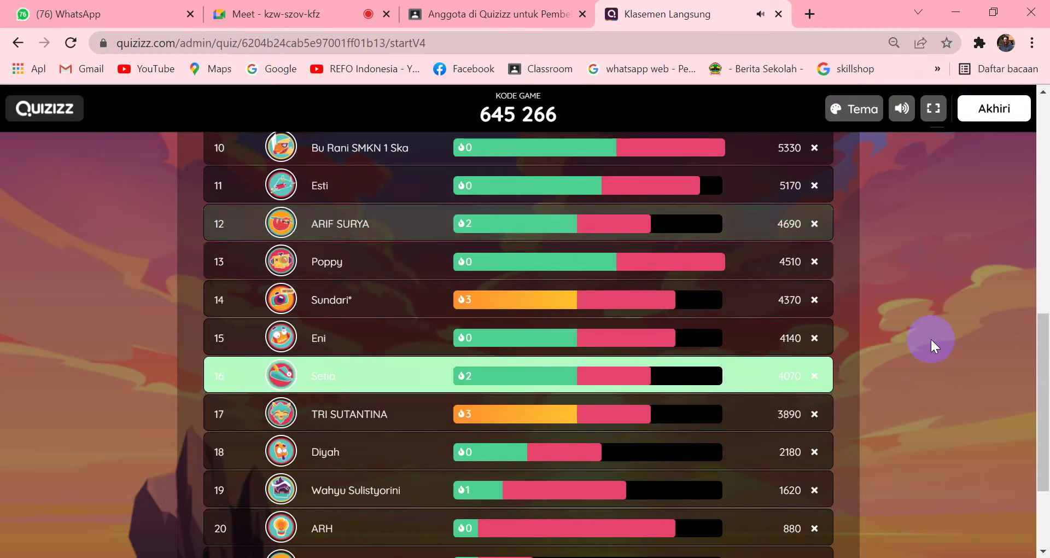
Examine the live leaderboard from the lowest-ranked players up to the leaders, and check the Google Meet call before returning to Quizizz
scroll(930, 337, "down", 3)
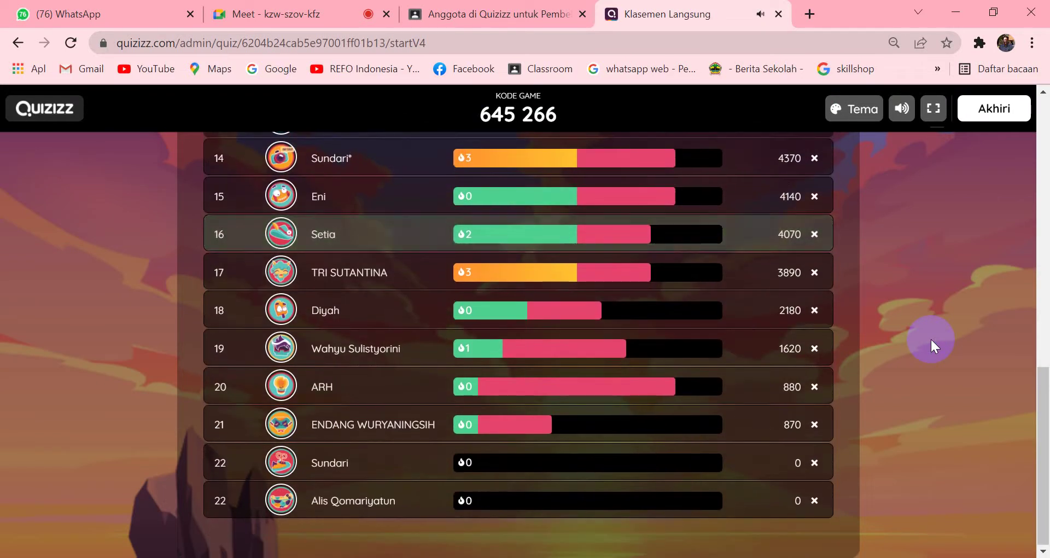
scroll(930, 337, "up", 10)
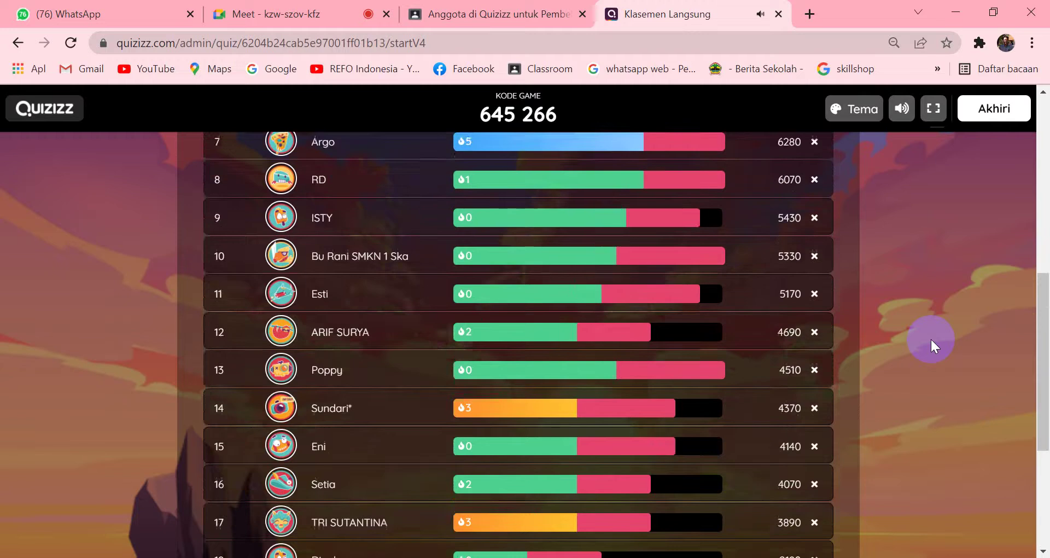
scroll(930, 336, "up", 3)
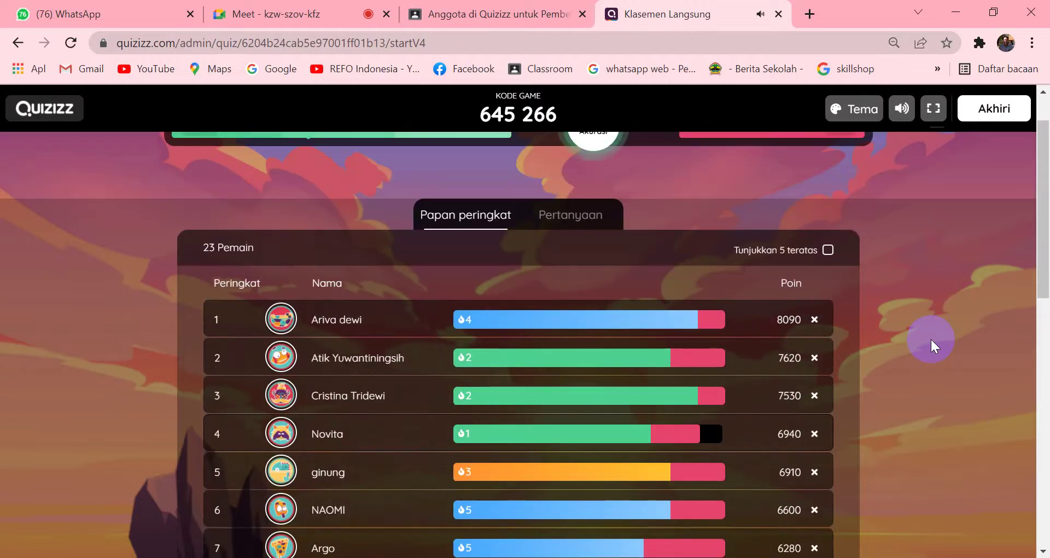
scroll(930, 337, "down", 2)
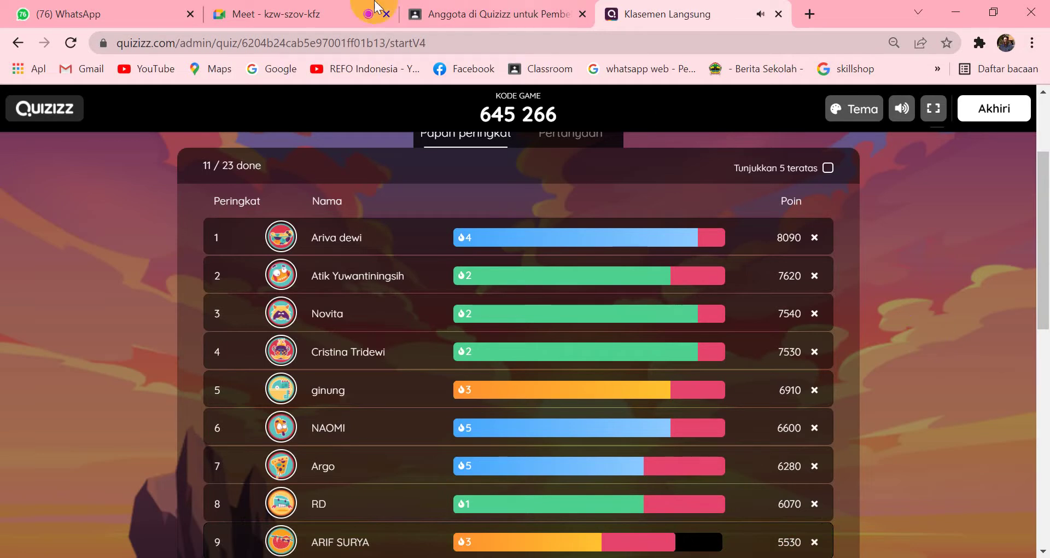
left_click(273, 12)
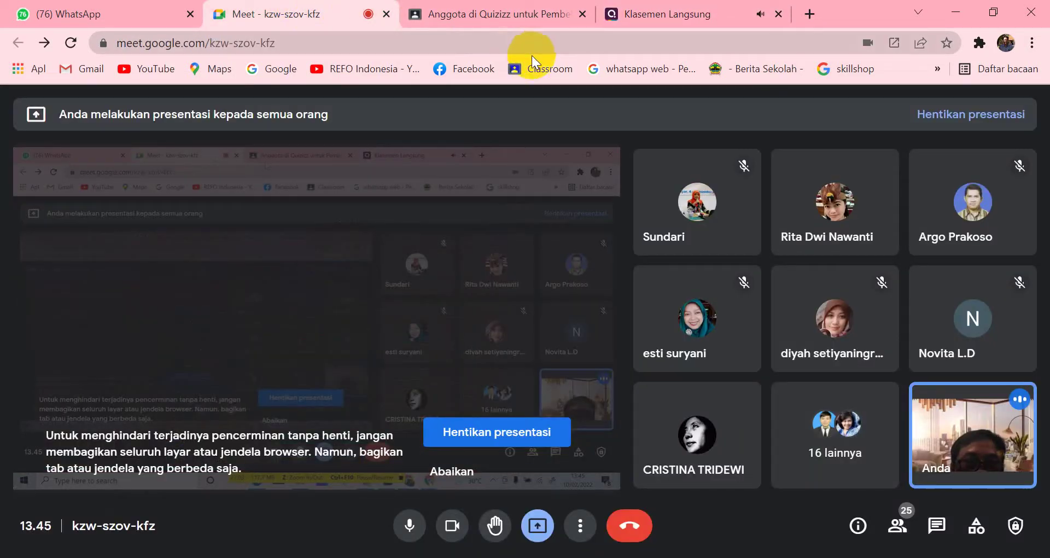
left_click(674, 15)
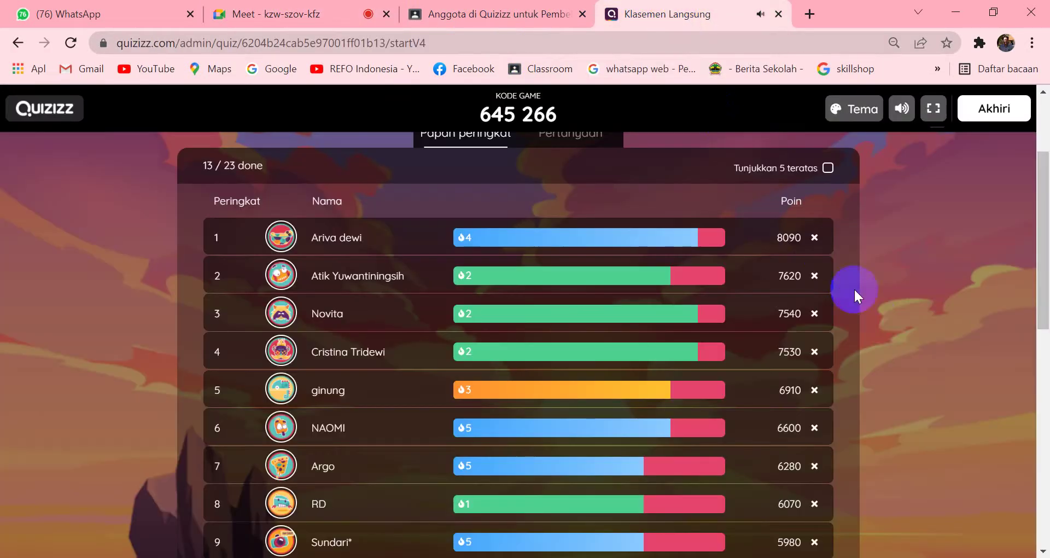
Examine the class accuracy and every player's rank, answer progress and points as more participants finish the quiz
scroll(962, 377, "up", 3)
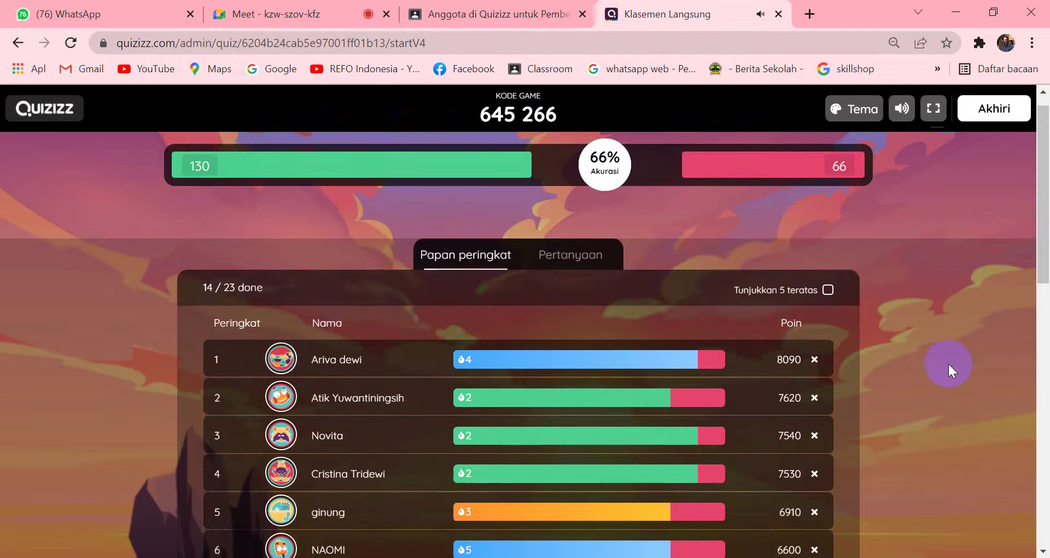
scroll(940, 355, "down", 1)
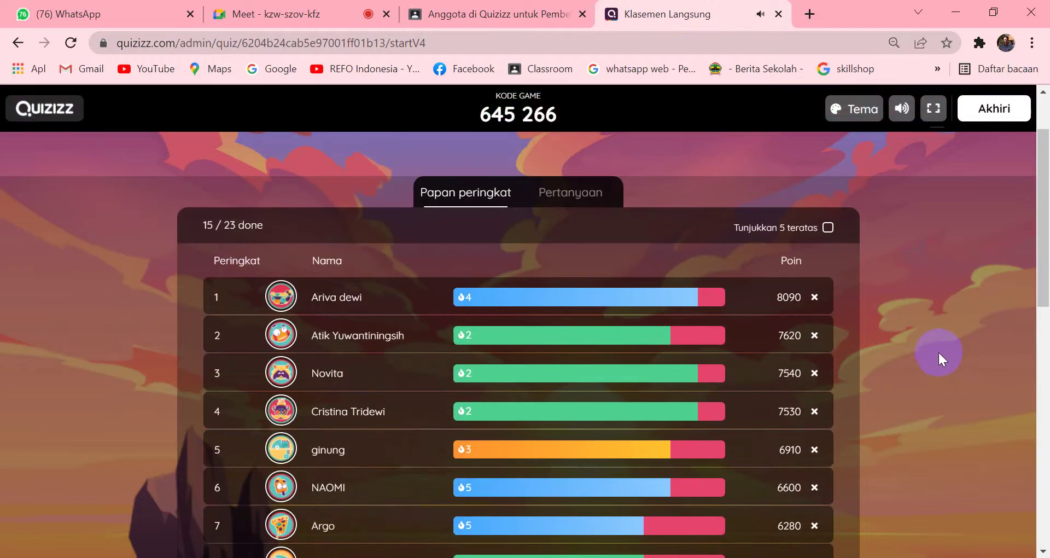
scroll(937, 350, "down", 1)
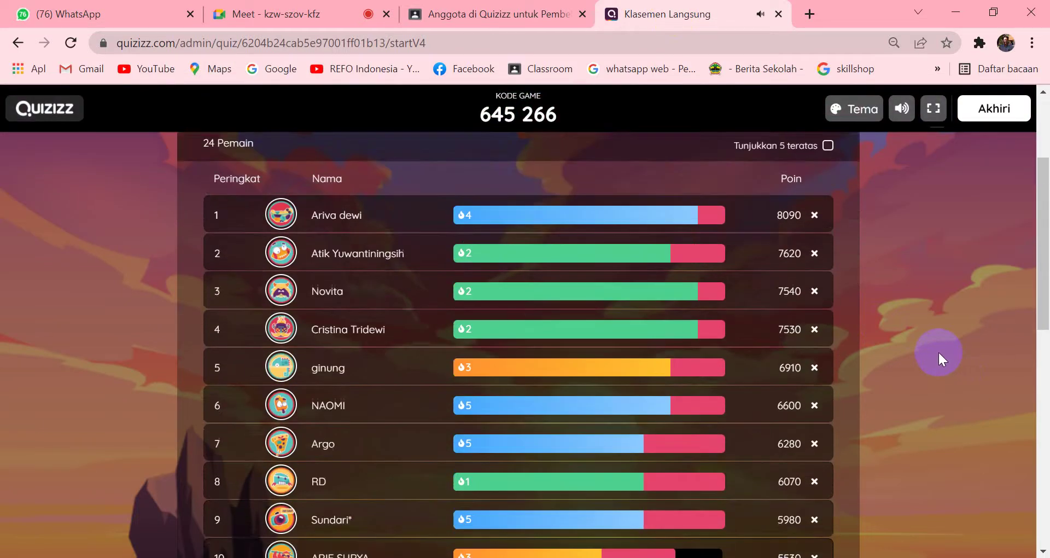
scroll(937, 350, "up", 1)
scroll(937, 350, "down", 7)
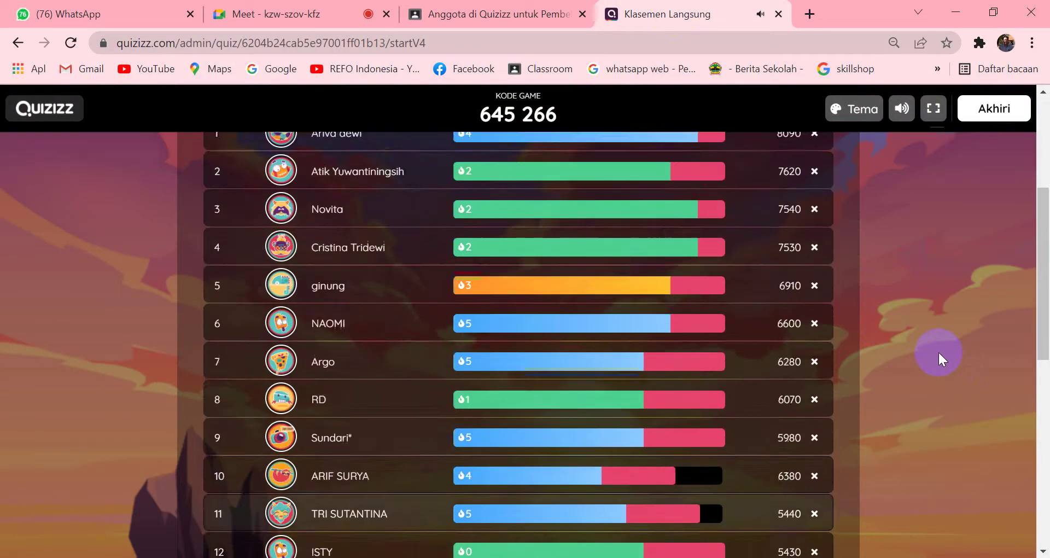
scroll(937, 350, "down", 4)
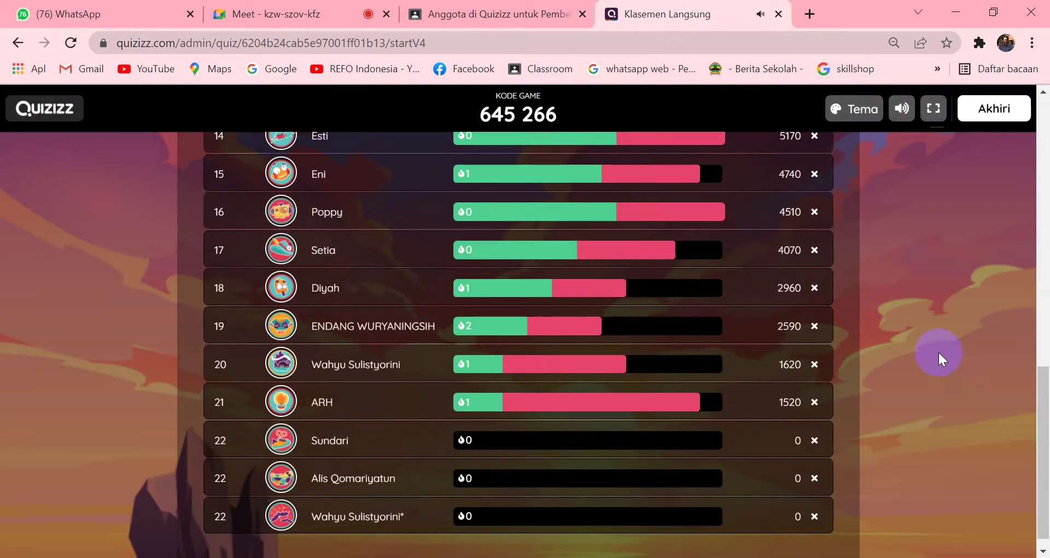
scroll(937, 350, "up", 6)
scroll(938, 353, "up", 5)
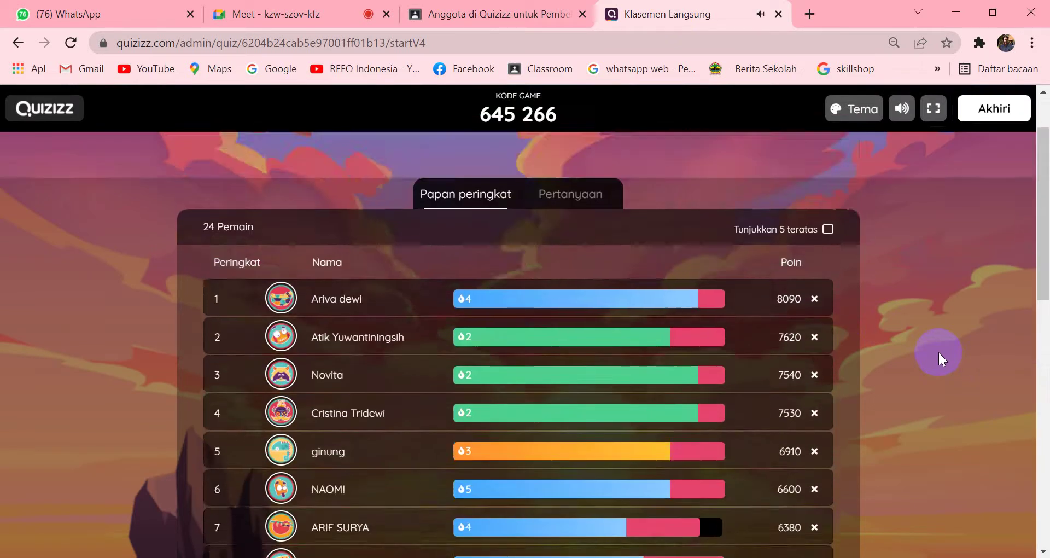
scroll(965, 407, "down", 1)
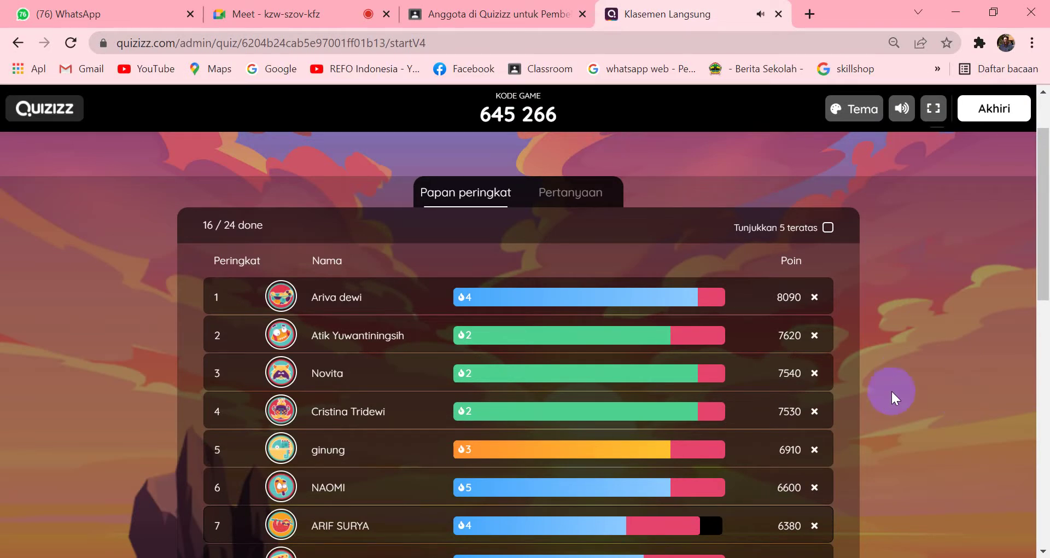
left_click(98, 12)
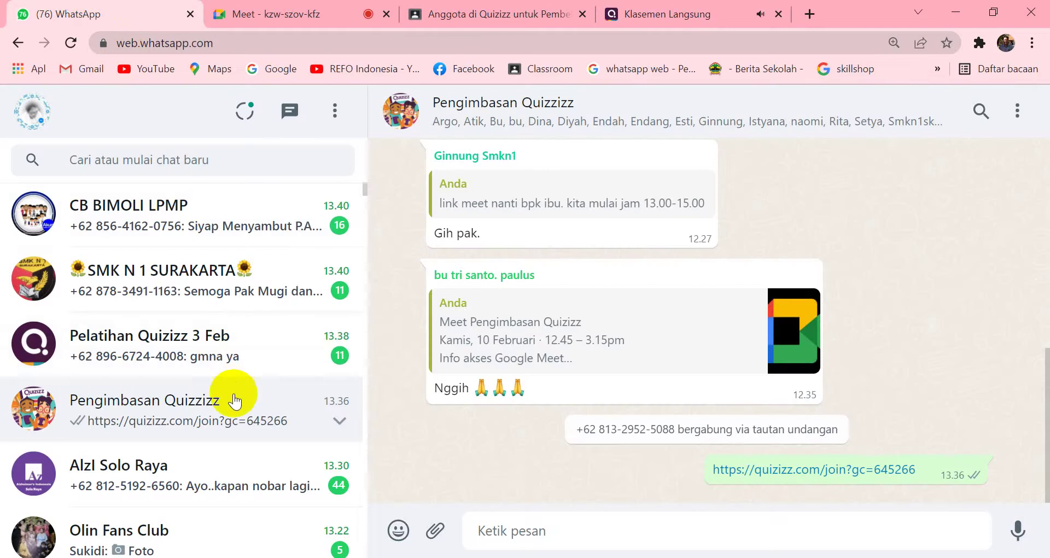
right_click(657, 525)
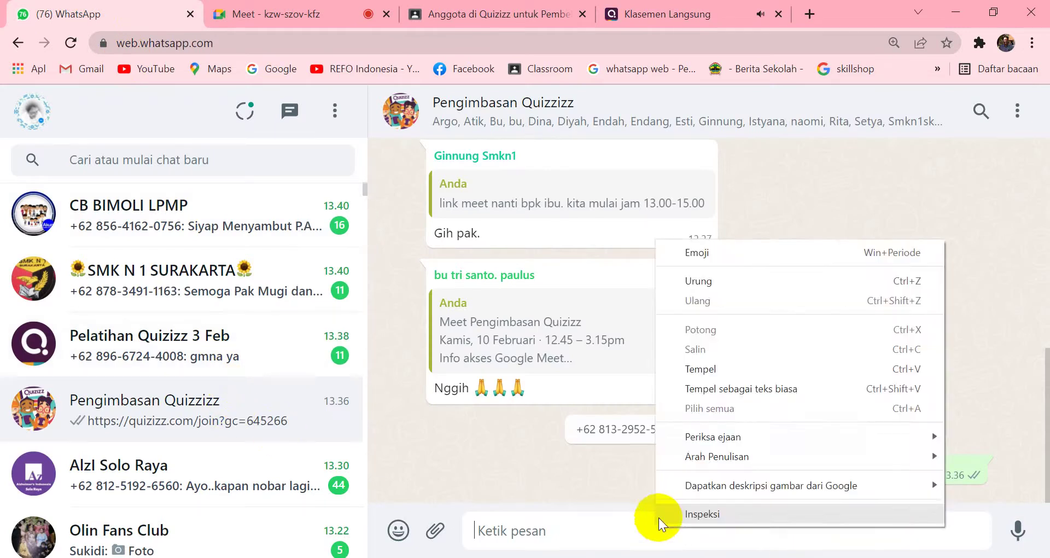
left_click(700, 369)
key("Return")
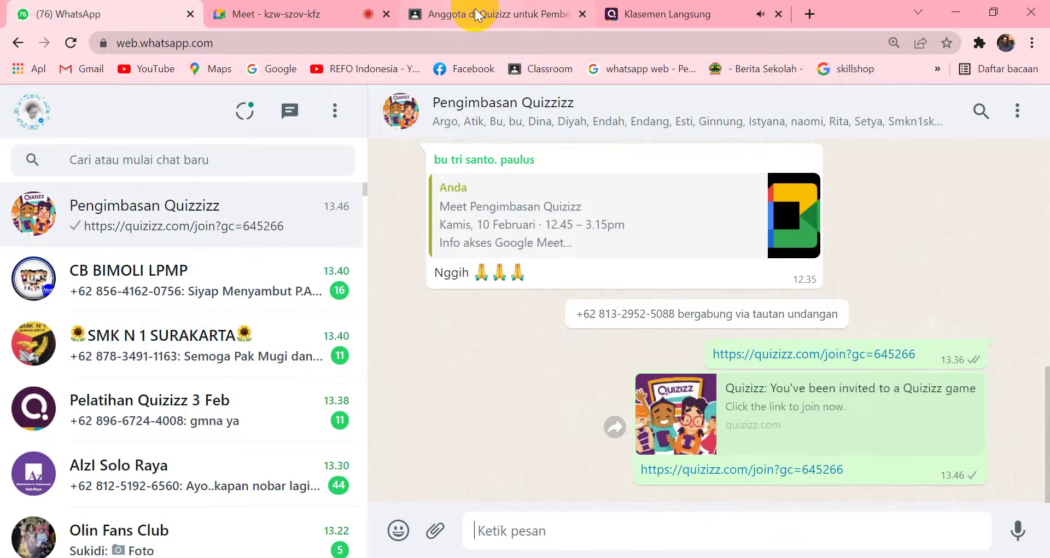
Check the Quizizz leaderboard, the WhatsApp group and the Google Classroom page, ending back on the leaderboard
left_click(632, 9)
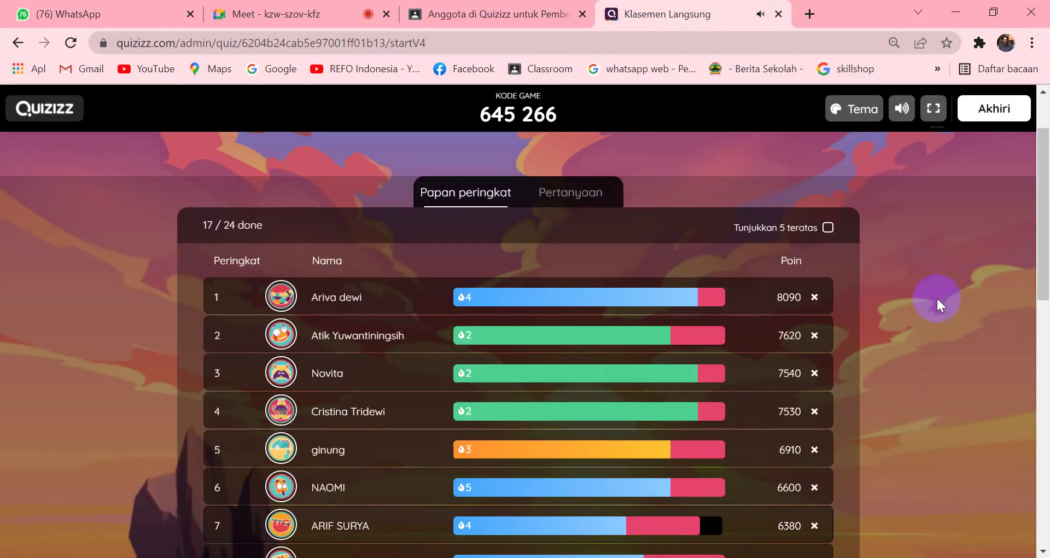
left_click(89, 9)
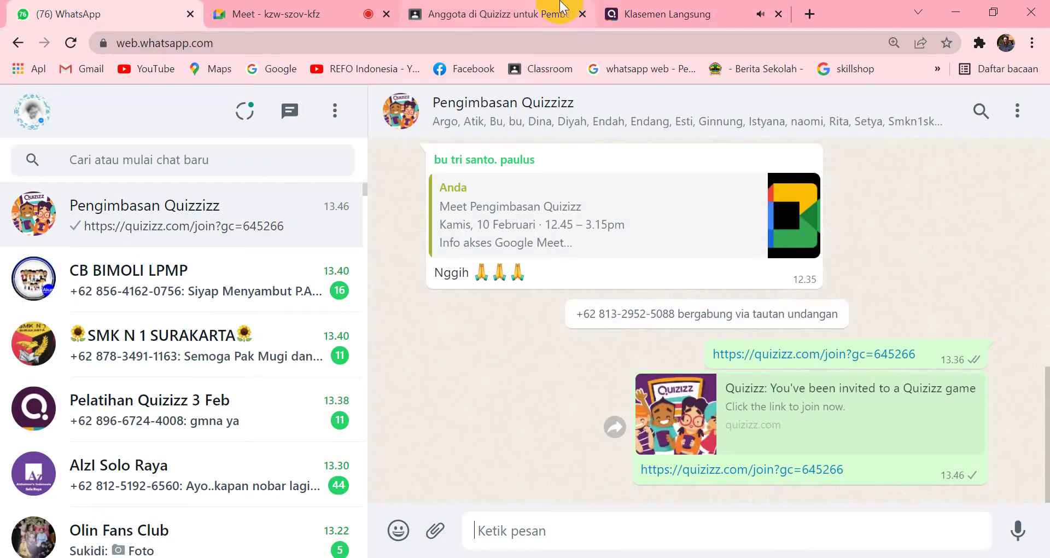
left_click(510, 16)
left_click(666, 12)
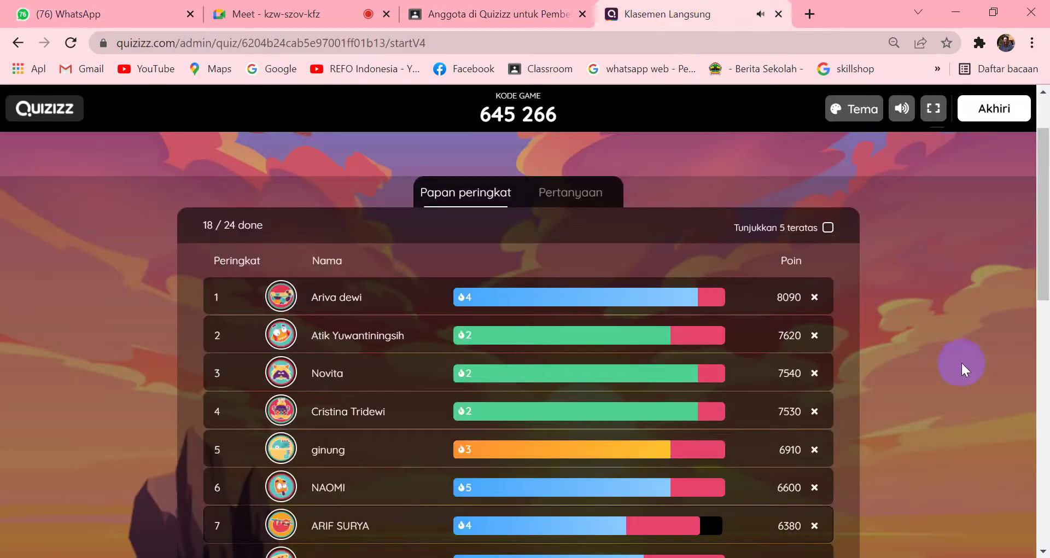
scroll(972, 364, "down", 3)
scroll(968, 361, "up", 3)
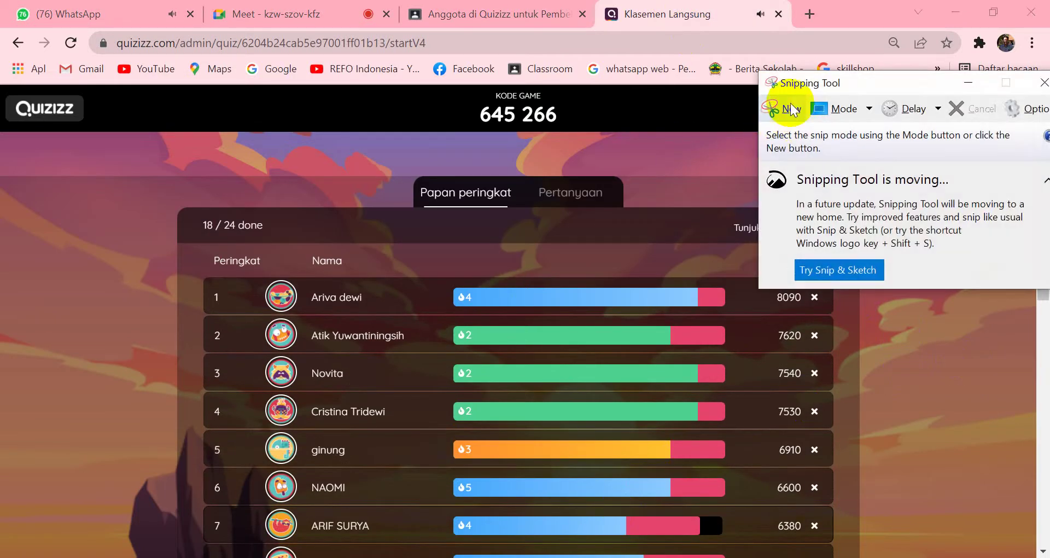
Capture nearly the whole browser window showing the Quizizz leaderboard with Snipping Tool and return to the browser
left_click(790, 106)
left_click_drag(29, 20, 1030, 552)
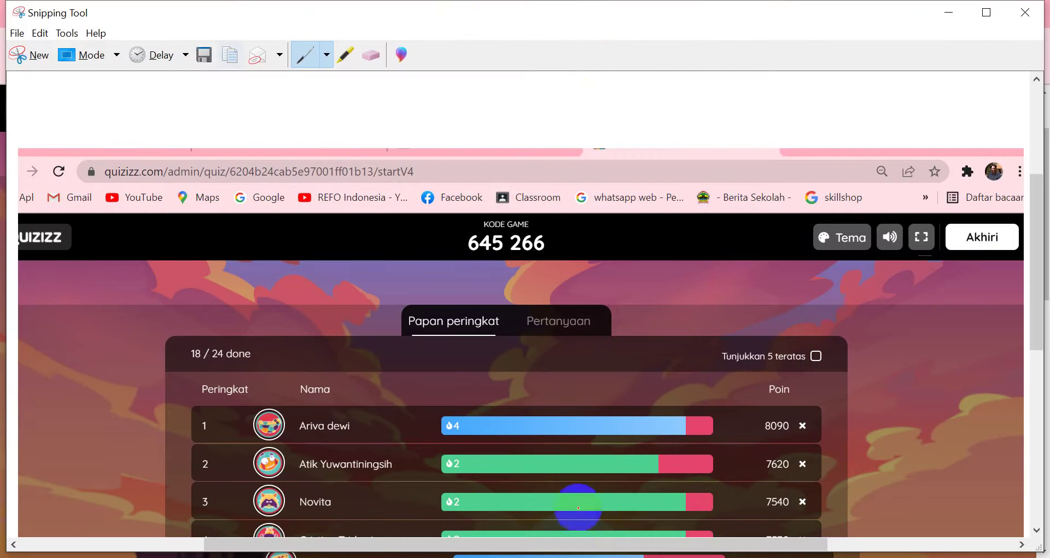
key("alt+Tab")
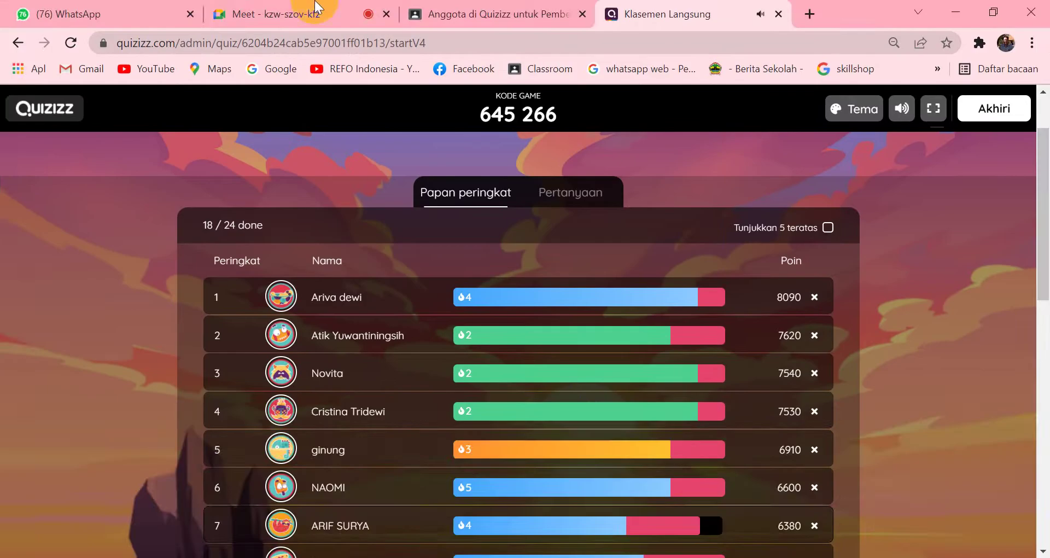
Paste the leaderboard screenshot into the Pengimbasan Quizzizz WhatsApp group and send it
left_click(137, 13)
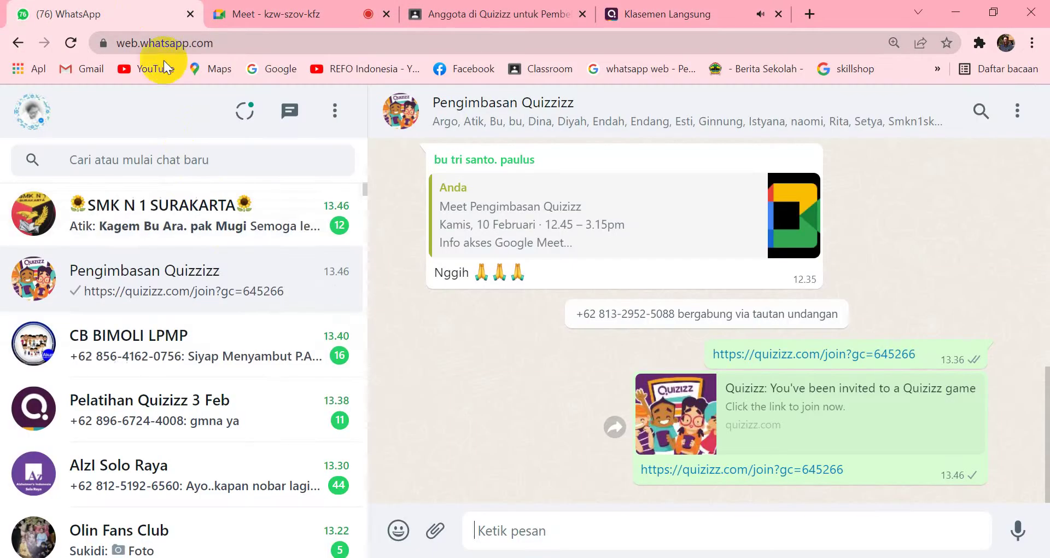
right_click(569, 533)
left_click(611, 376)
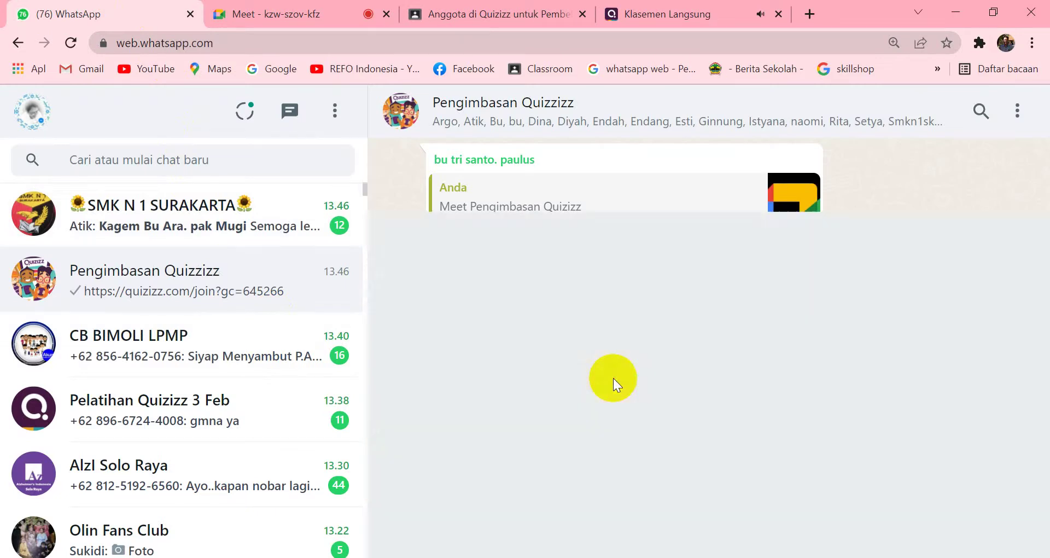
key("Escape")
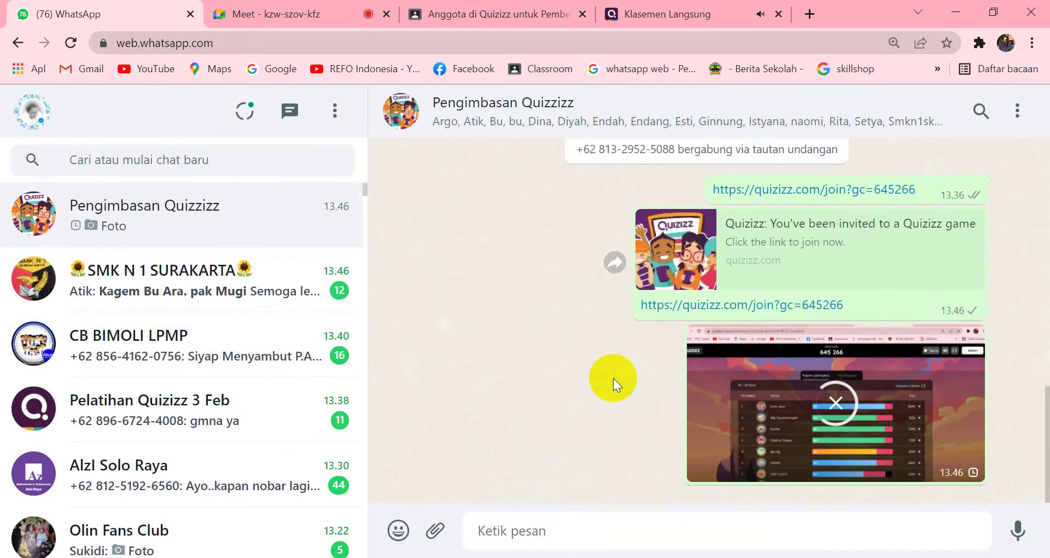
Return to the Quizizz leaderboard and review all players' progress, points and the class accuracy
left_click(654, 12)
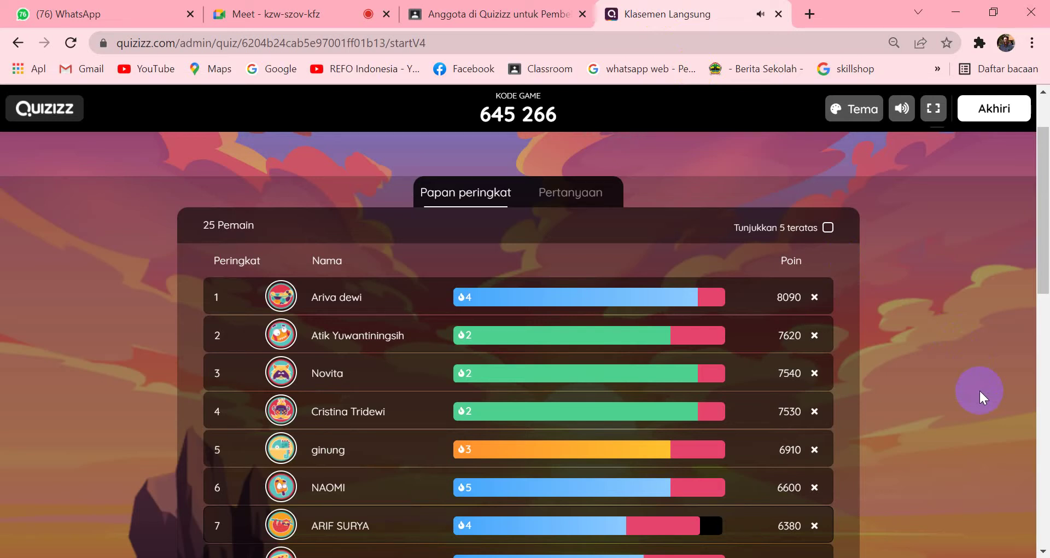
scroll(979, 388, "down", 10)
scroll(937, 383, "down", 2)
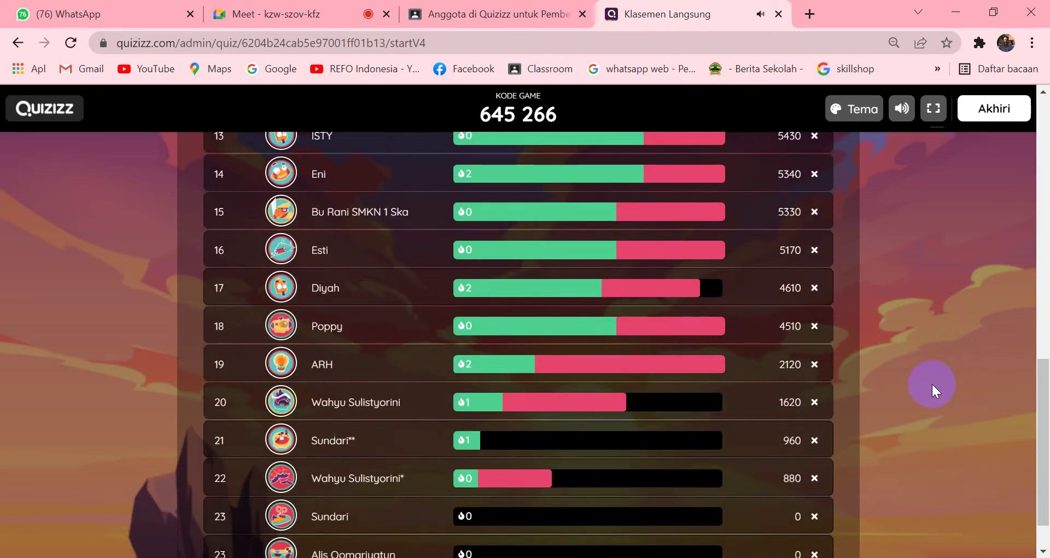
scroll(932, 385, "down", 1)
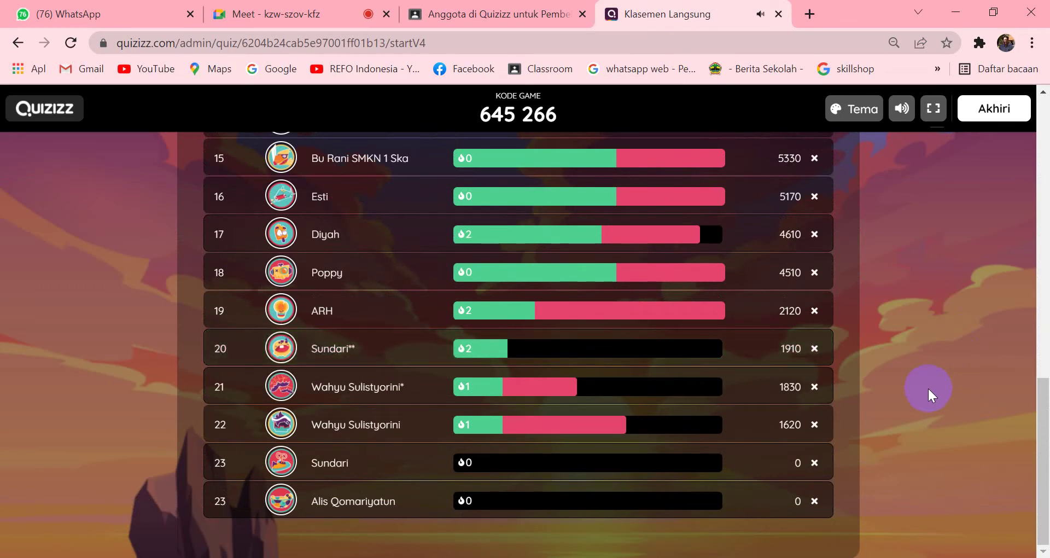
scroll(927, 386, "up", 6)
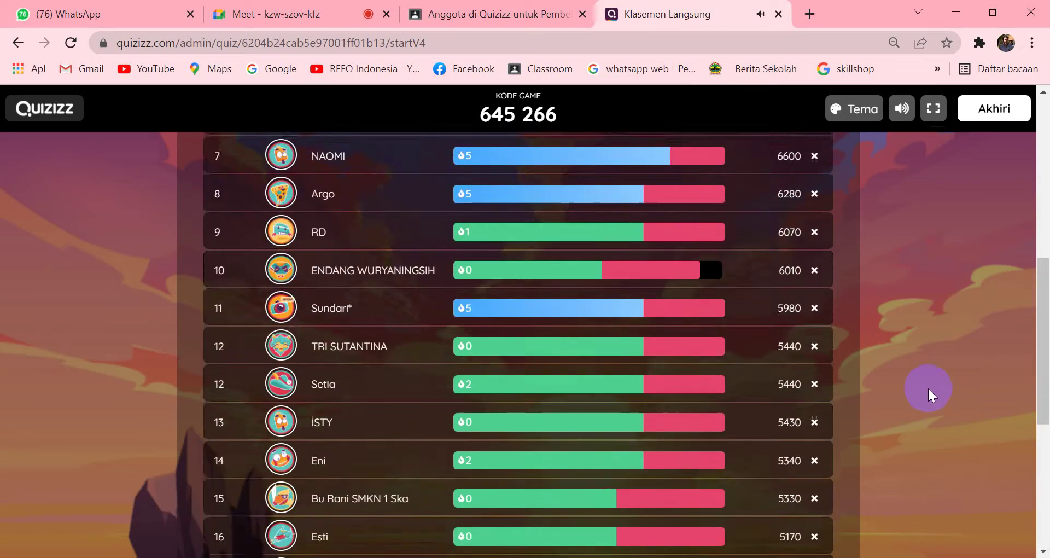
scroll(927, 386, "up", 8)
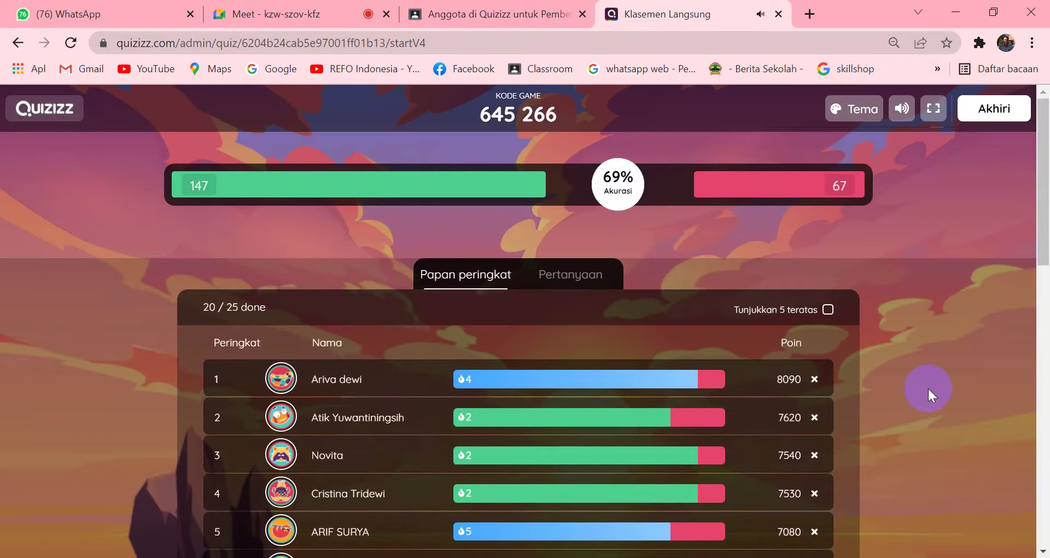
scroll(927, 387, "down", 2)
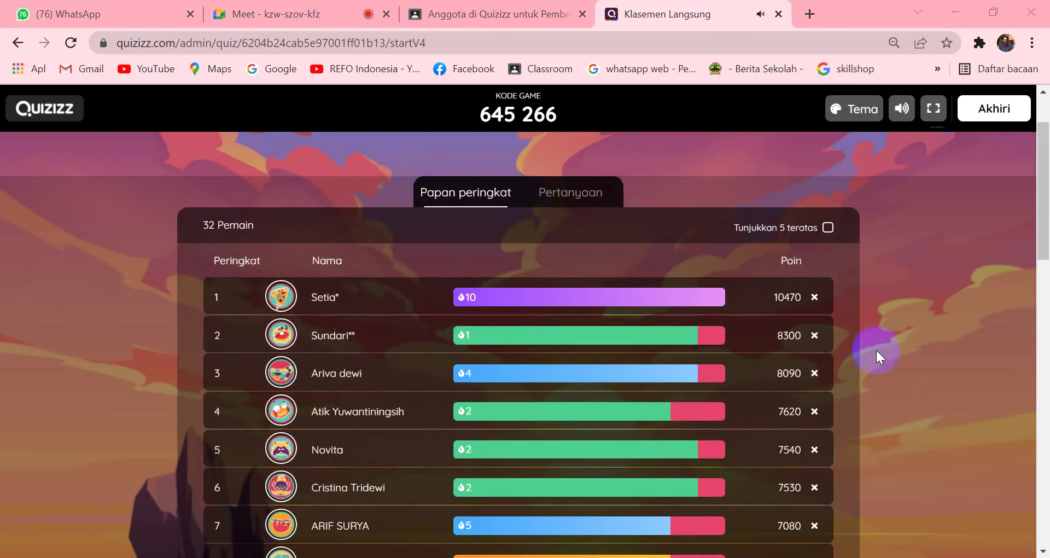
End the live quiz for all players and confirm the ending
left_click(991, 116)
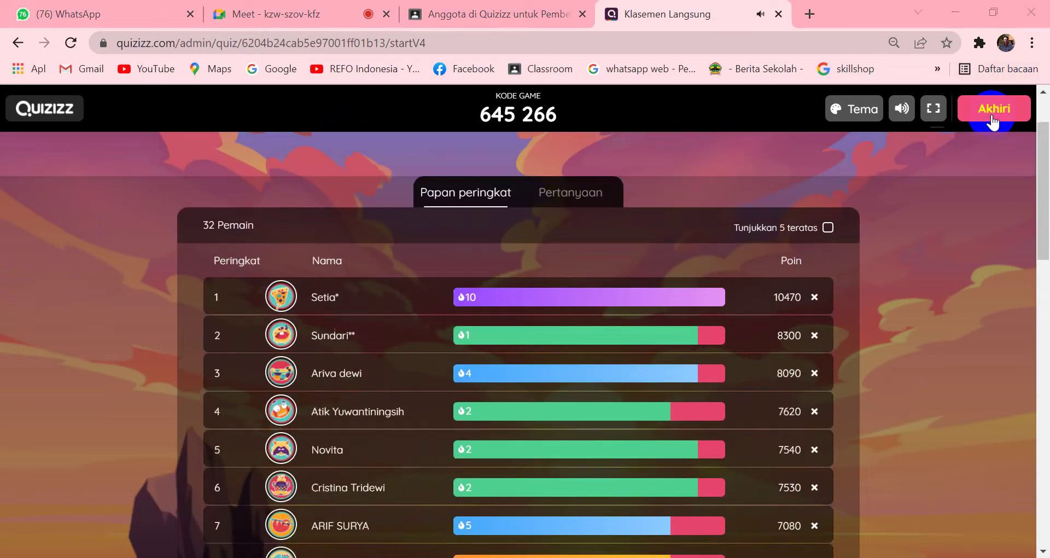
left_click(992, 115)
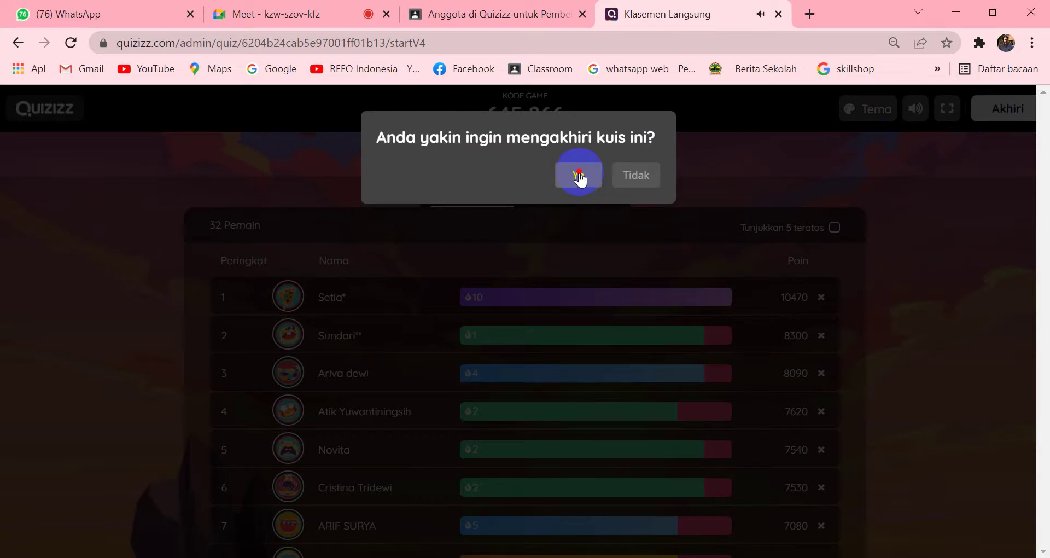
left_click(580, 176)
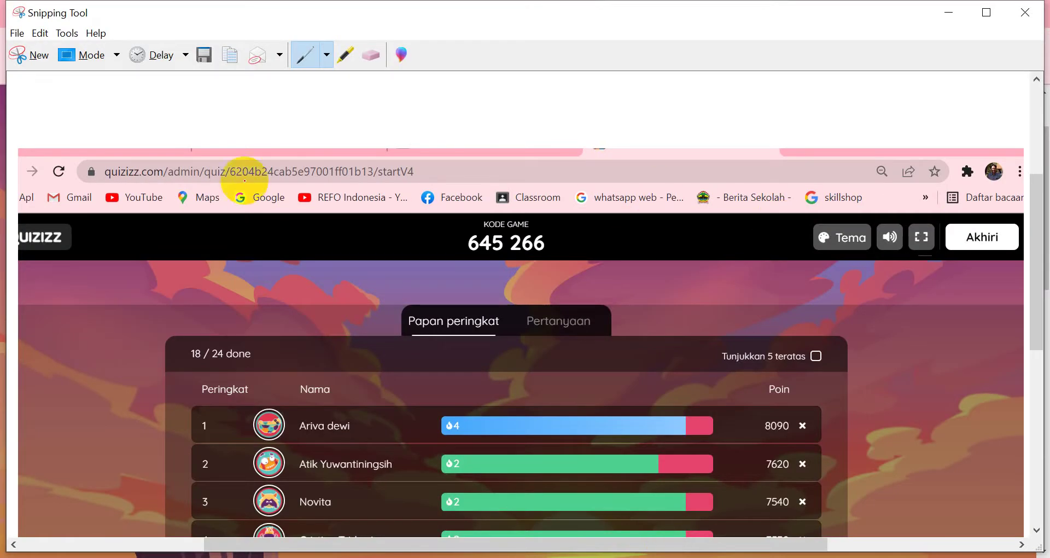
Capture the Quizizz podium and Mastery party screen as a new snip in Snipping Tool, returning to the browser
left_click(28, 55)
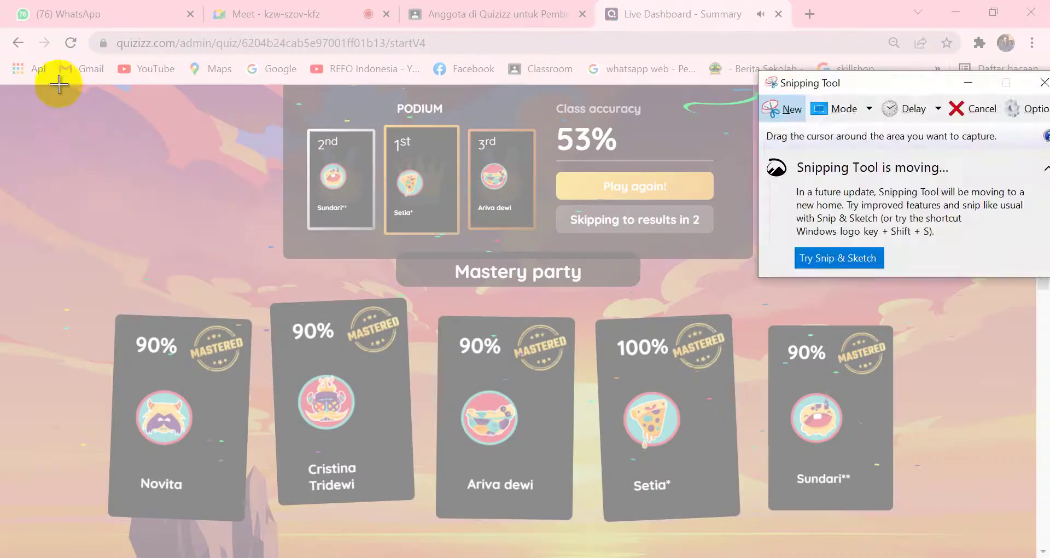
left_click_drag(59, 83, 1014, 525)
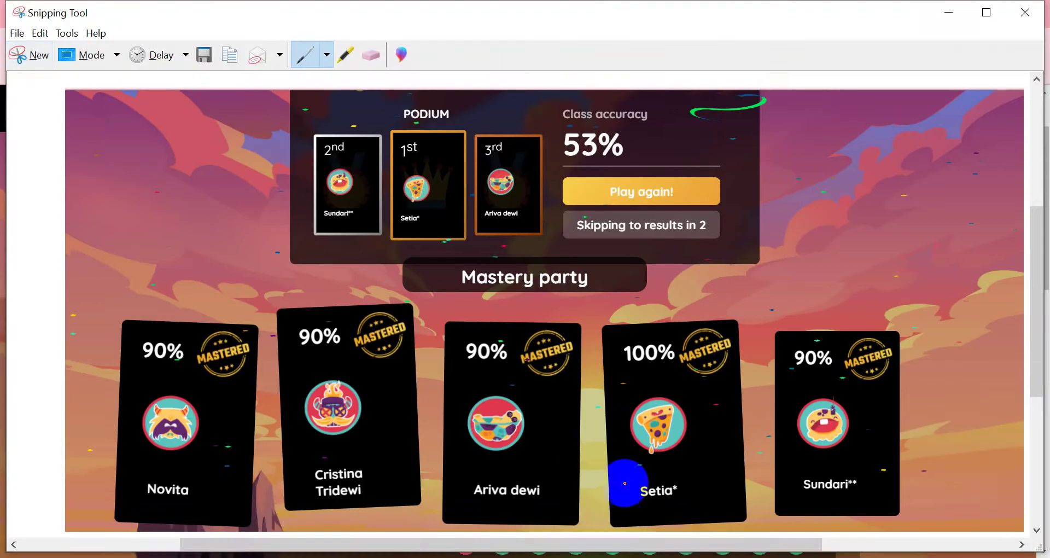
key("alt+Tab")
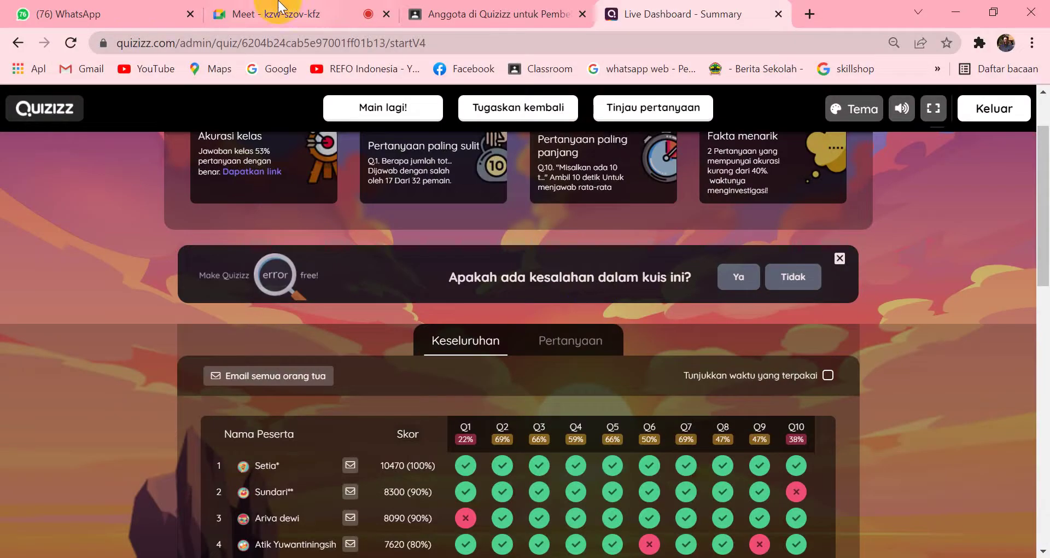
Paste the podium screenshot into the Pengimbasan Quizzizz WhatsApp group and send it
left_click(104, 12)
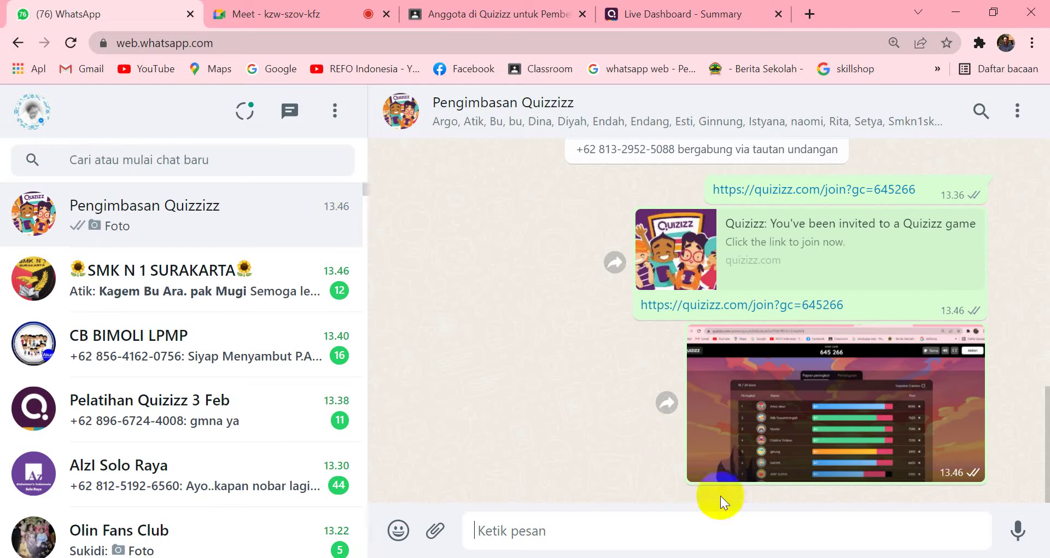
right_click(692, 529)
left_click(734, 368)
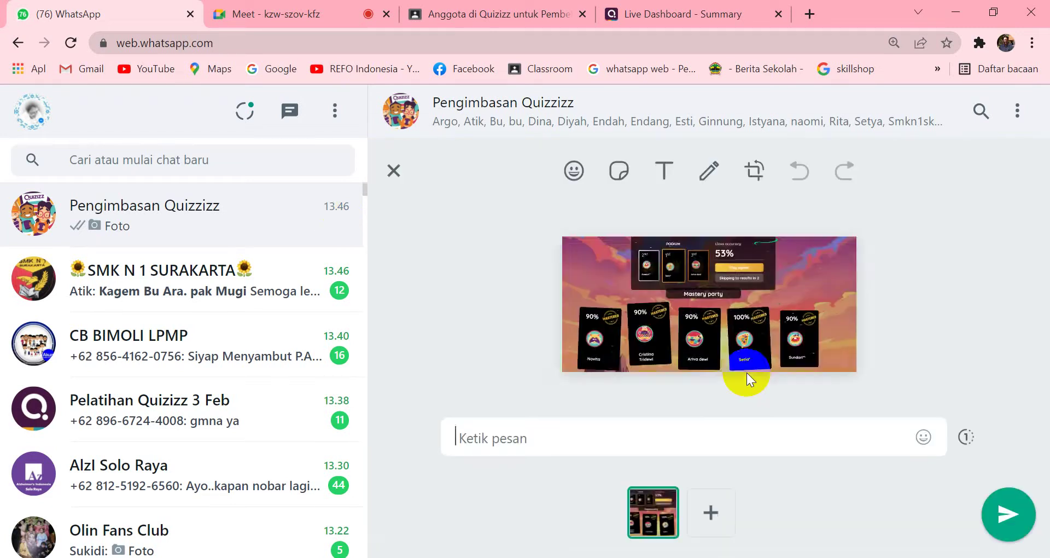
key("Return")
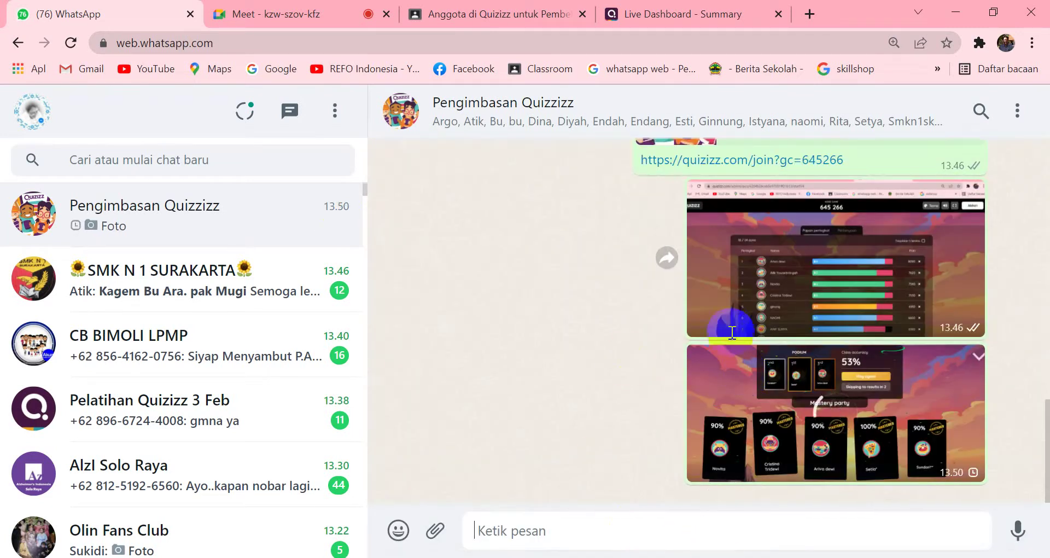
Return to the Quizizz results summary and examine the quiz overview and every participant's score and per-question answers
left_click(689, 14)
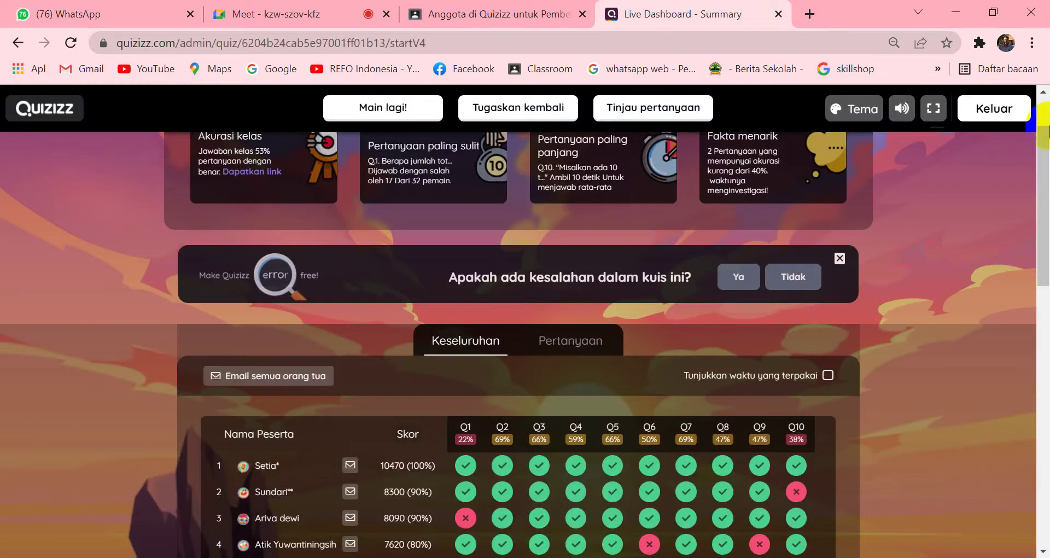
scroll(913, 308, "up", 1)
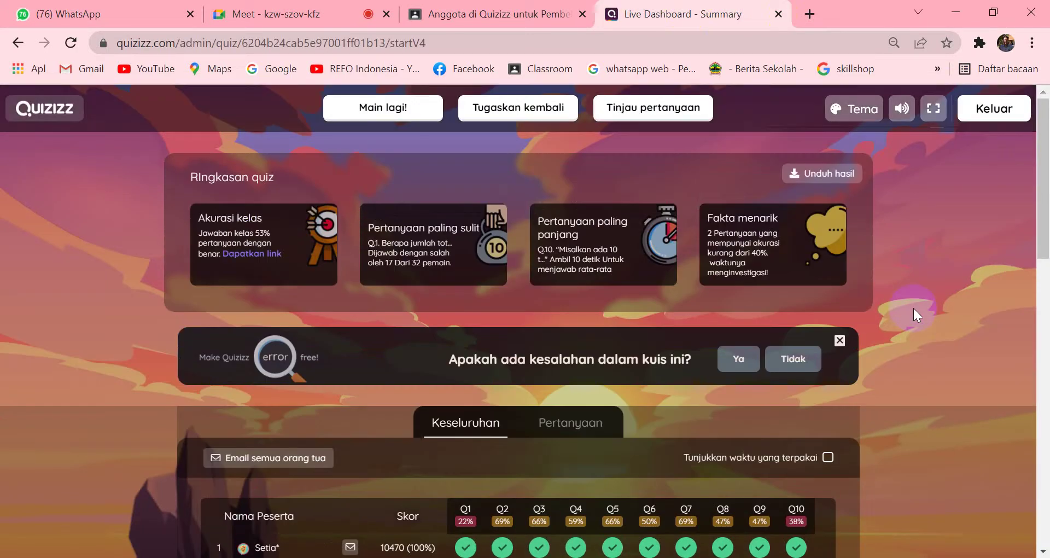
scroll(913, 307, "down", 3)
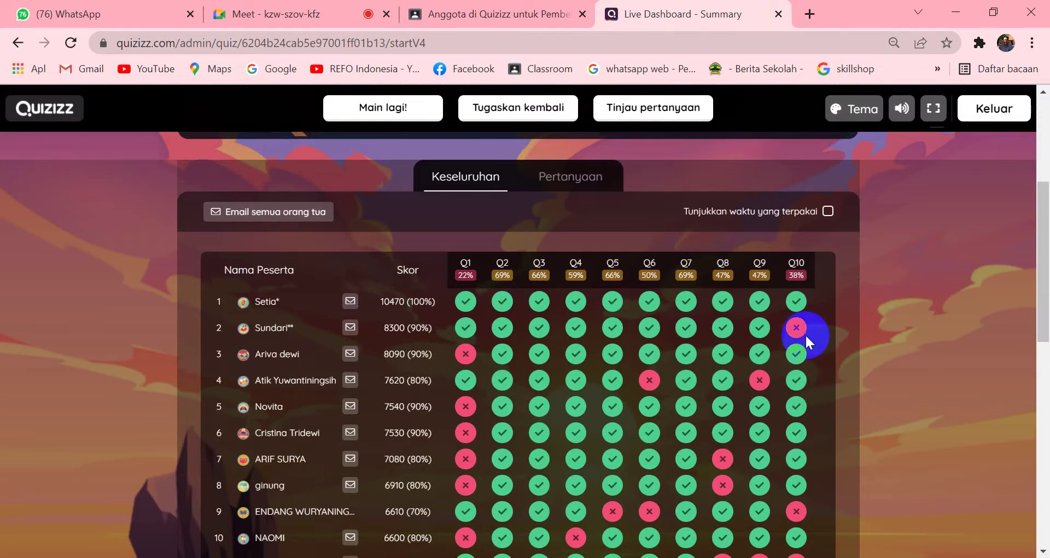
scroll(805, 334, "down", 1)
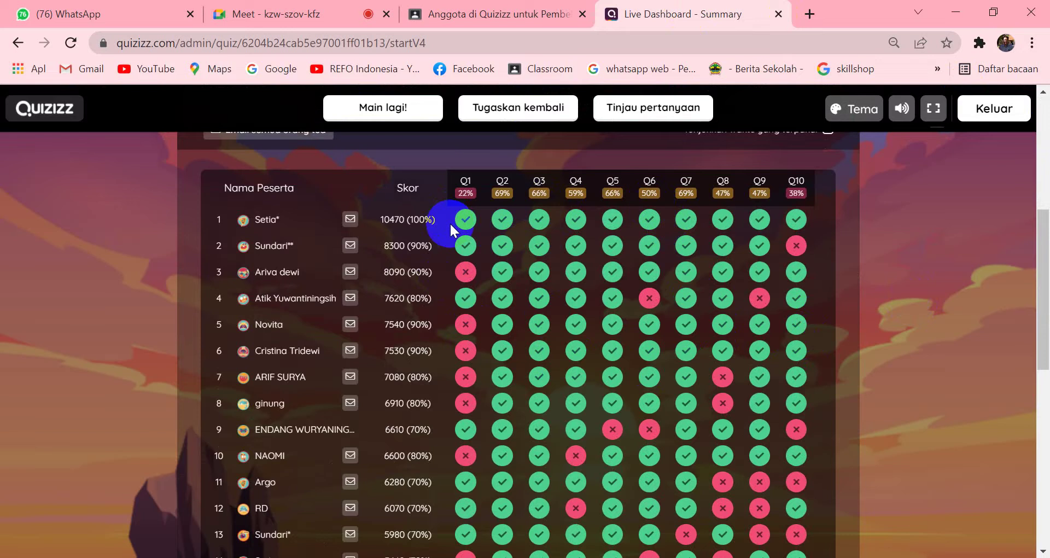
scroll(500, 246, "up", 1)
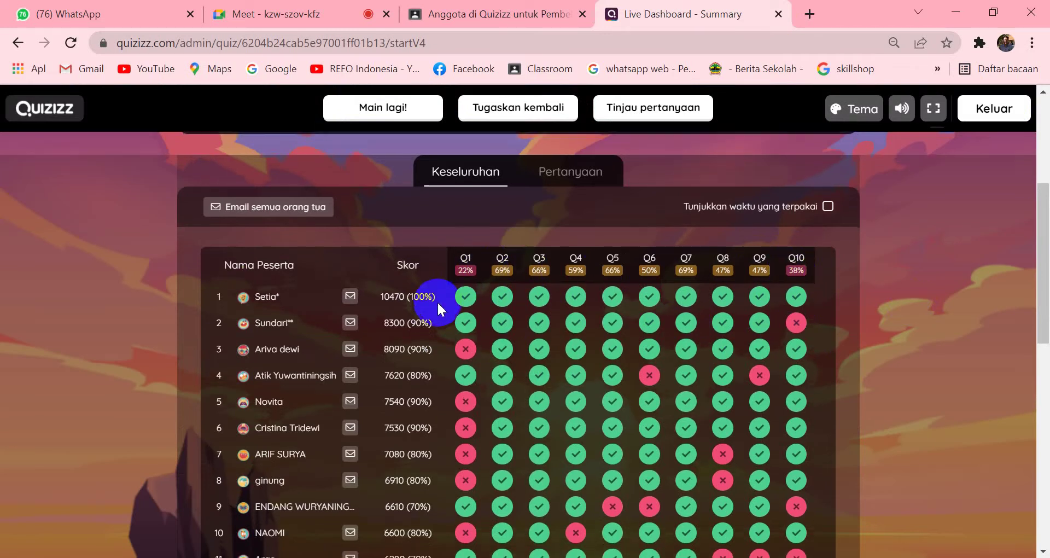
scroll(437, 300, "down", 3)
scroll(634, 334, "down", 8)
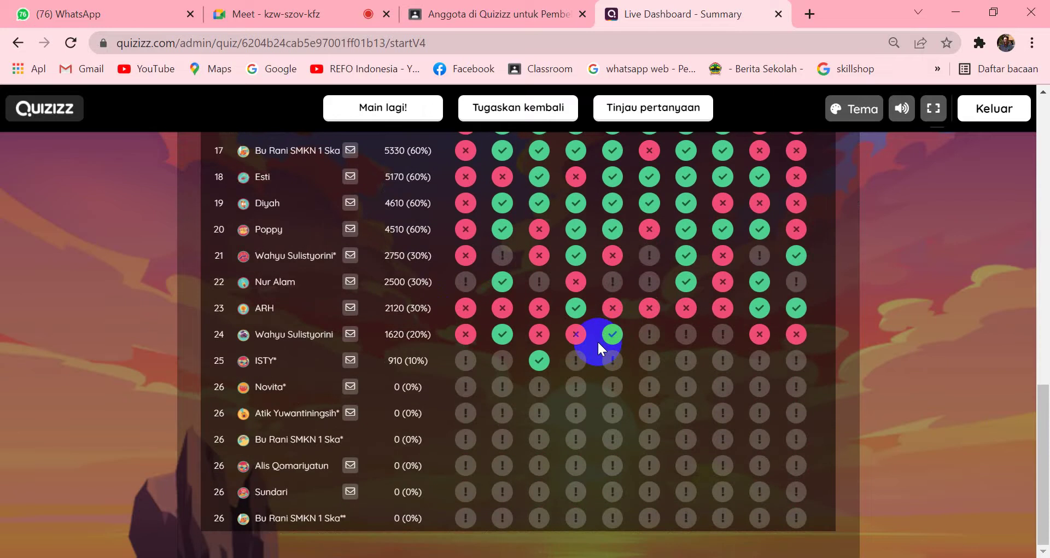
scroll(597, 340, "up", 10)
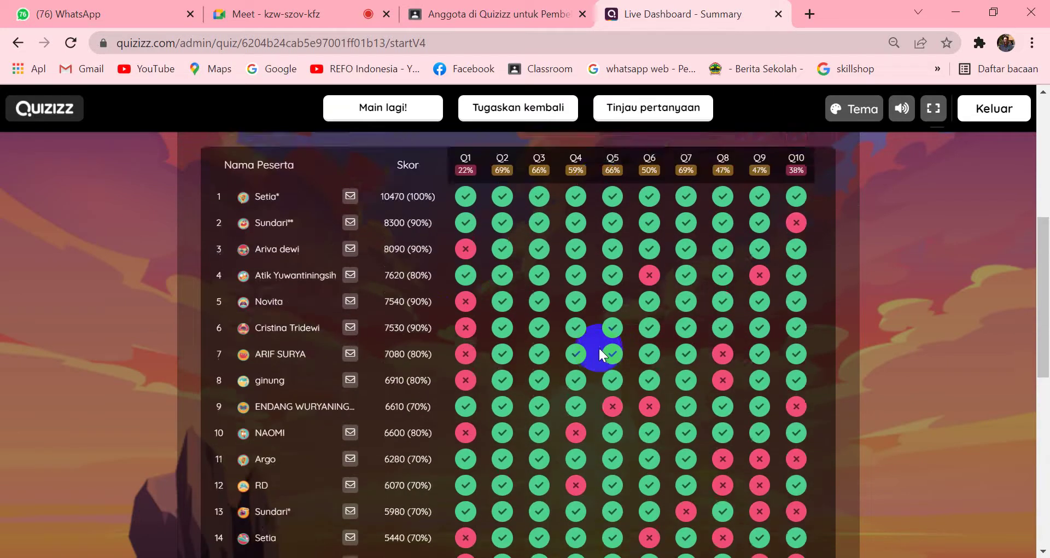
scroll(598, 346, "up", 1)
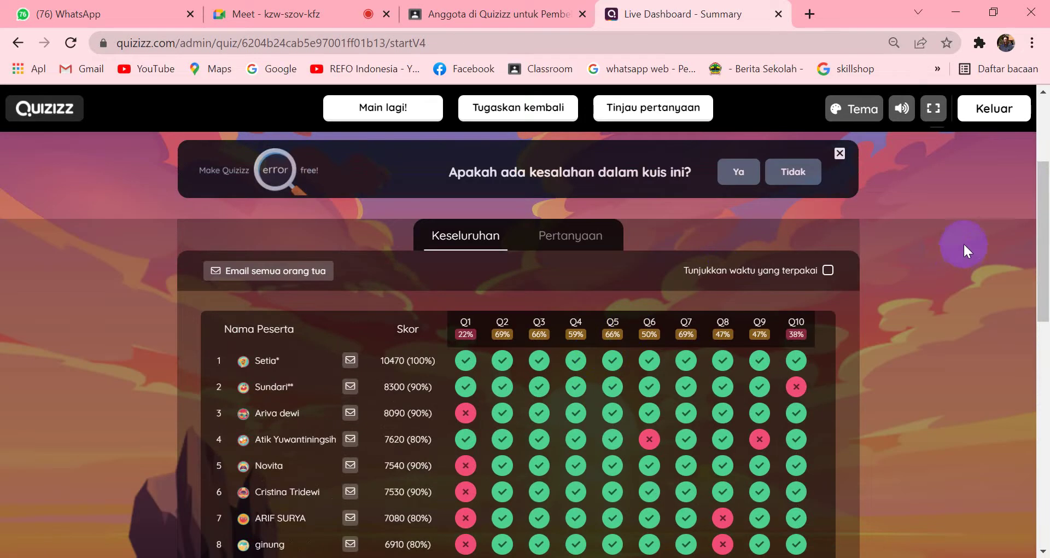
Exit the finished game's summary and close the Quizizz tab, returning to the Google Meet call
left_click(1000, 108)
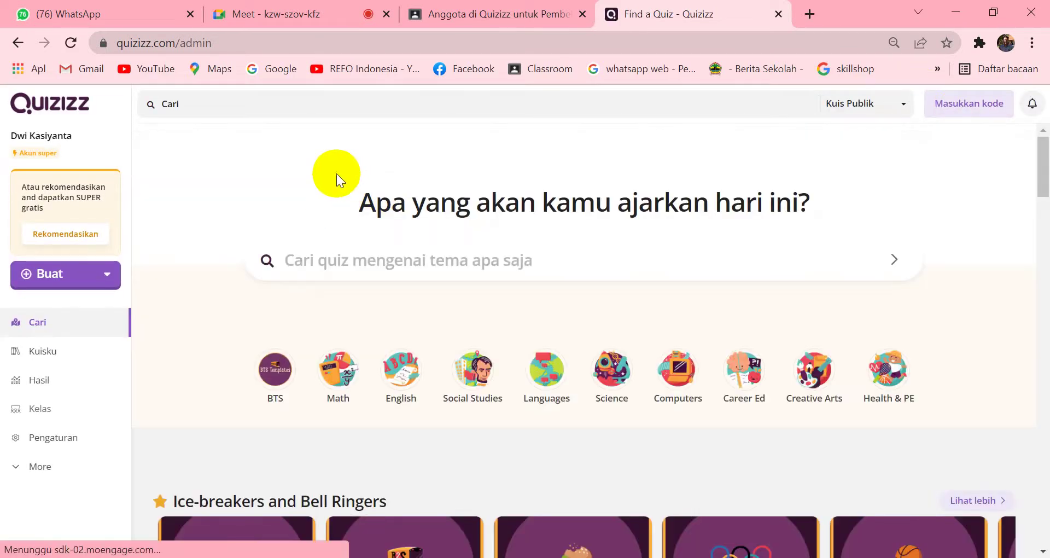
scroll(317, 179, "down", 3)
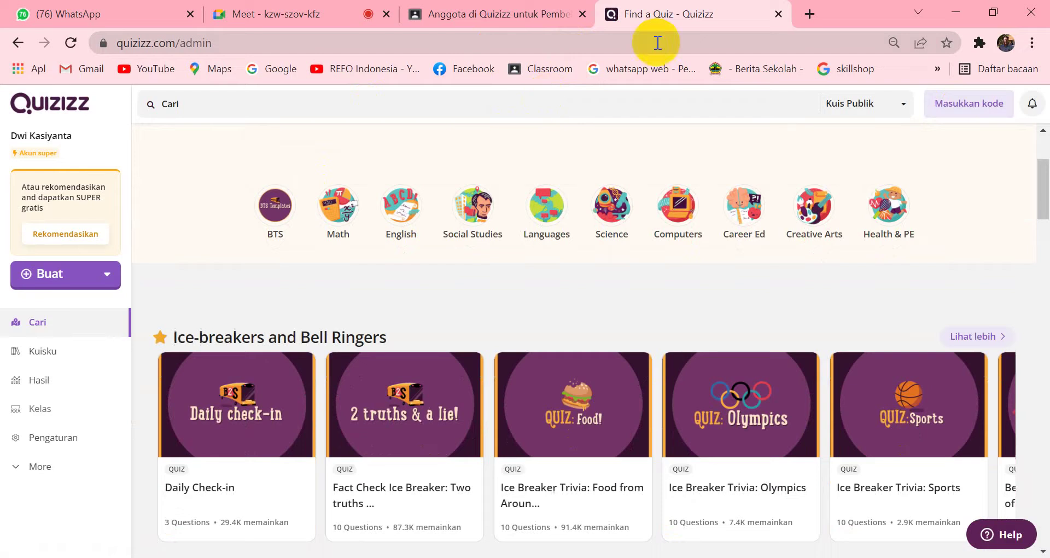
left_click(777, 14)
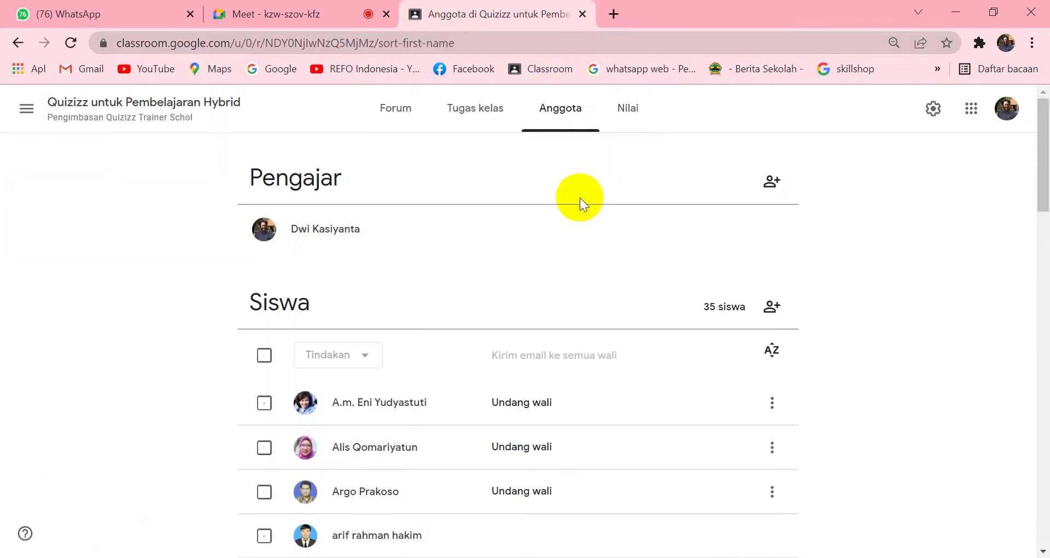
left_click(310, 13)
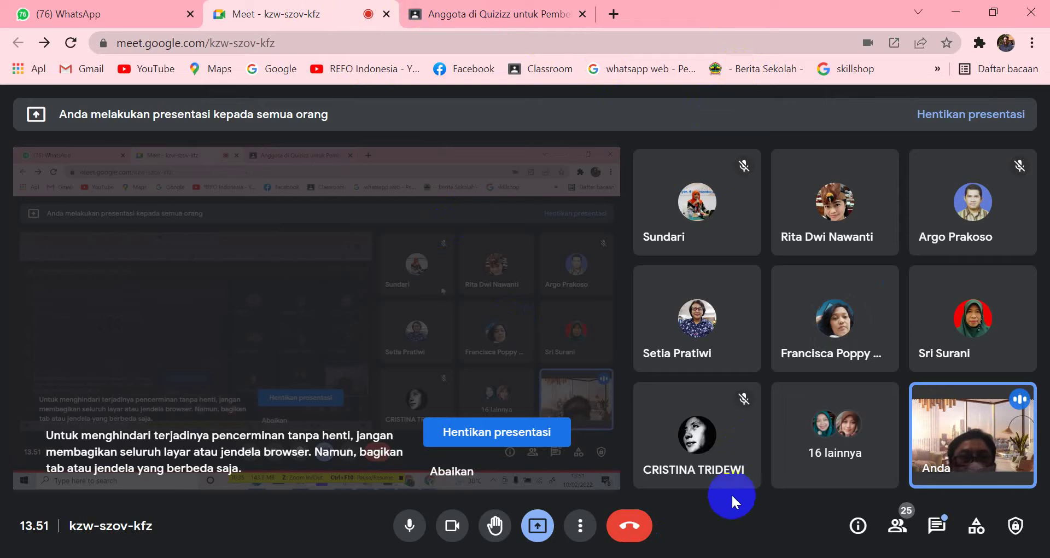
Switch to the other Chrome window, search Google for quizizz and open the Quizizz home page
mouse_move(719, 557)
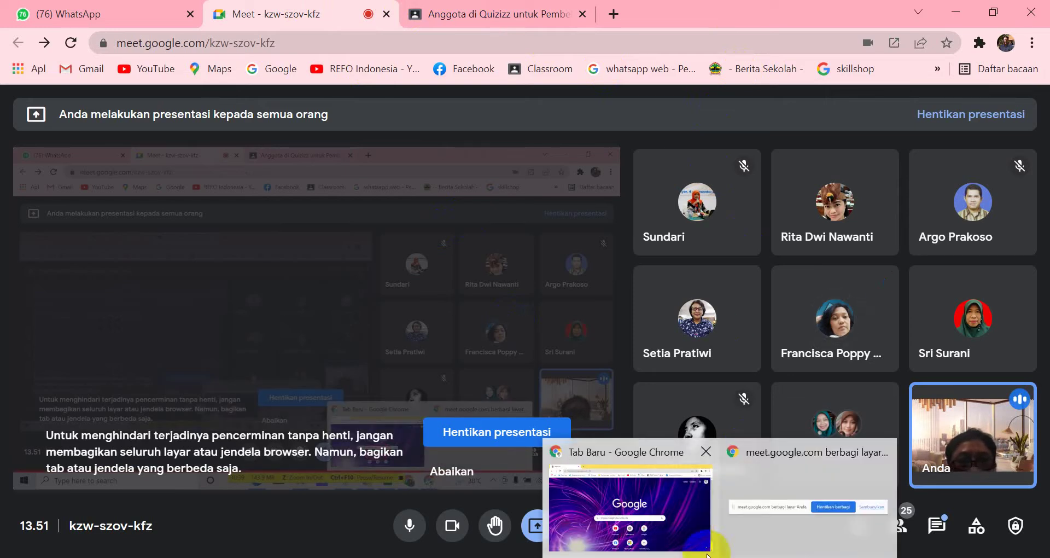
left_click(686, 528)
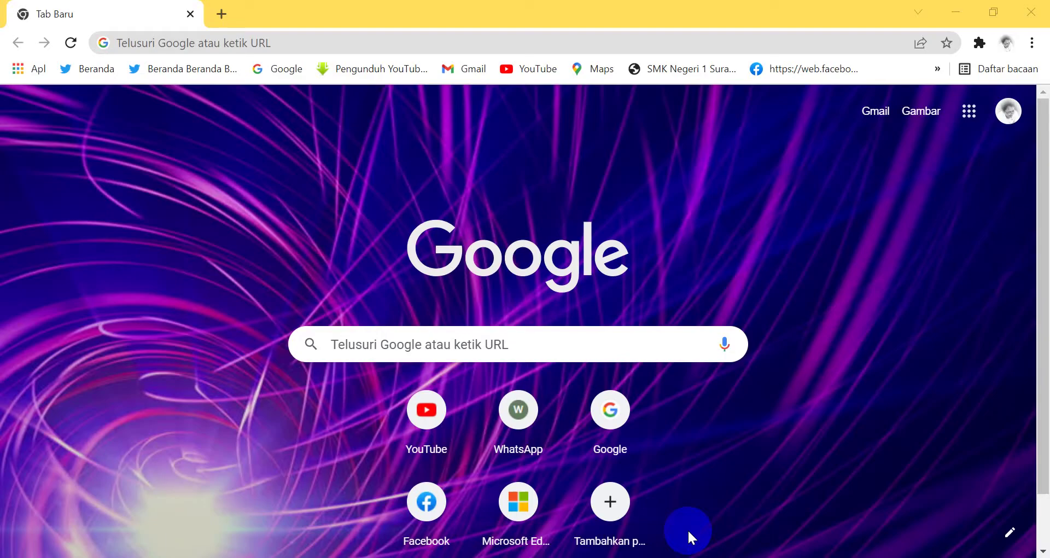
left_click(468, 43)
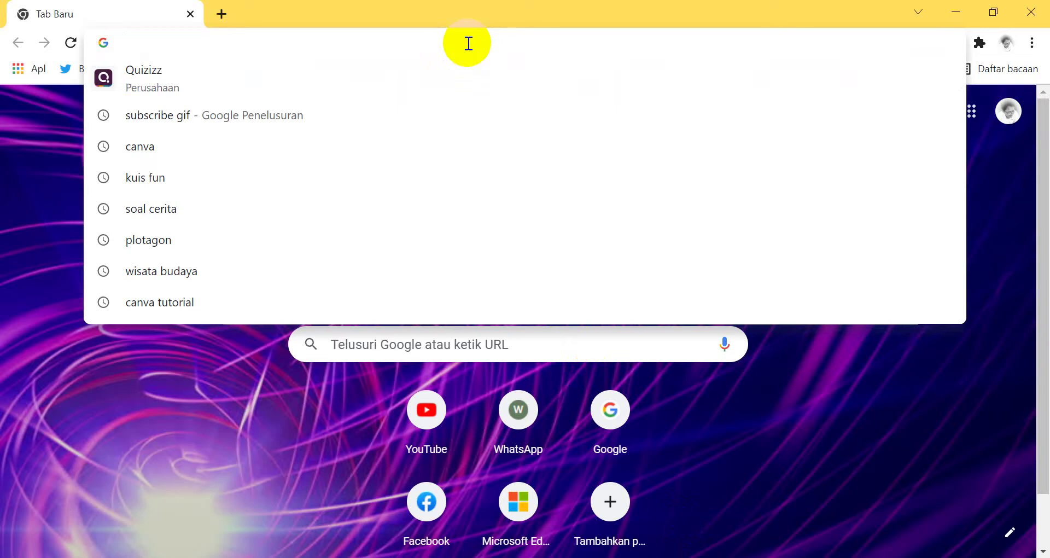
type("quizizz")
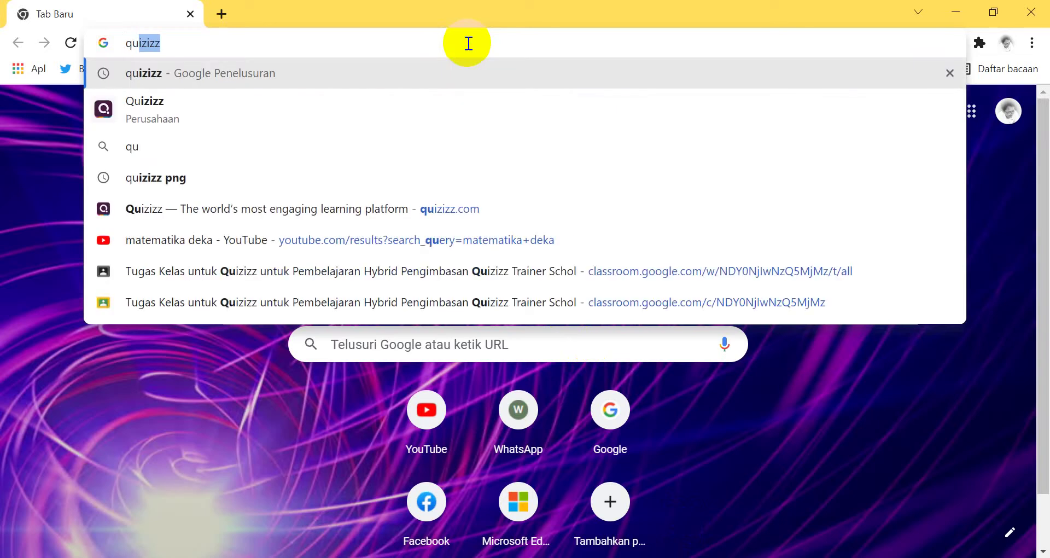
key("Return")
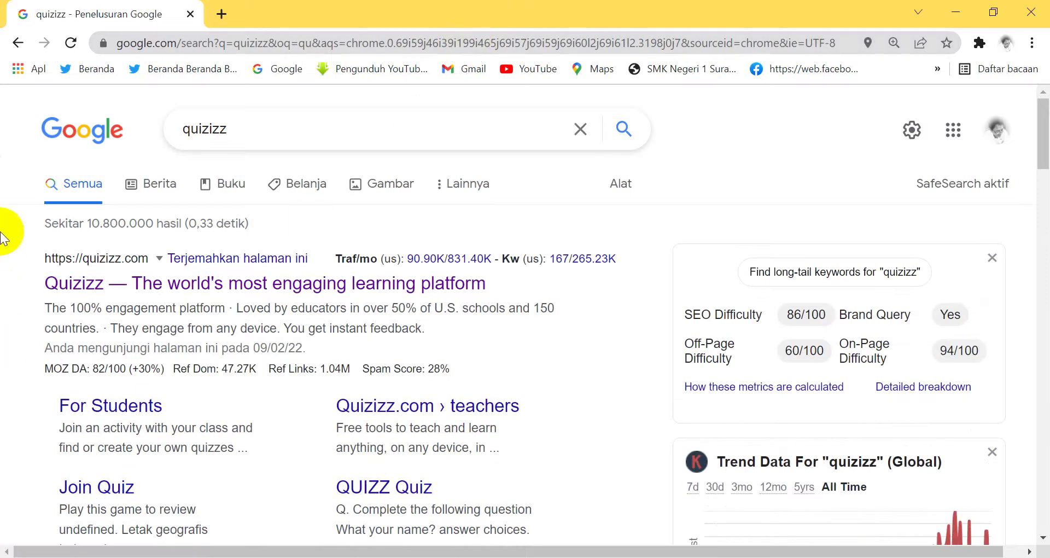
left_click(205, 286)
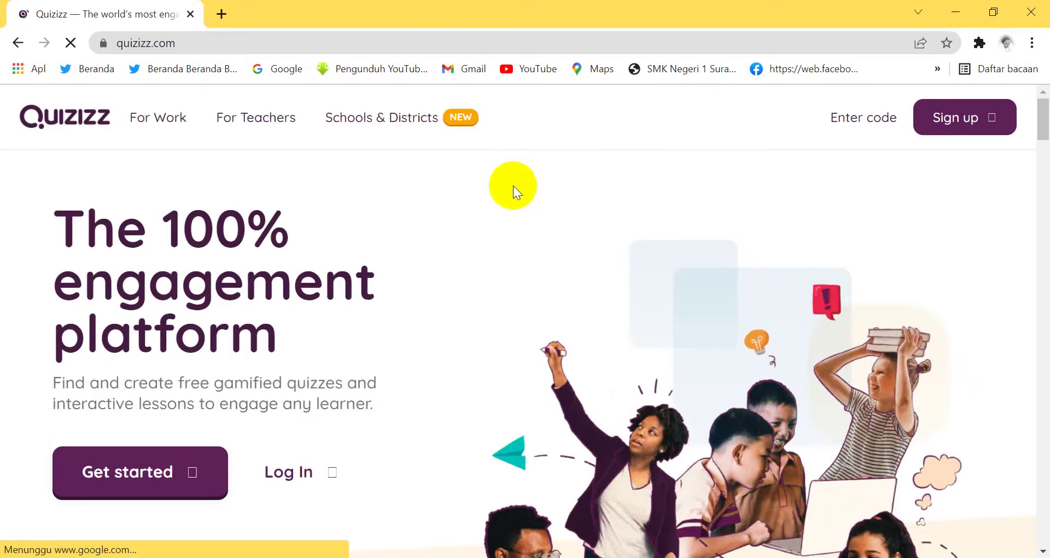
Look over the Quizizz landing page and open its sign-up page
scroll(511, 176, "down", 2)
scroll(511, 176, "up", 2)
scroll(510, 176, "down", 3)
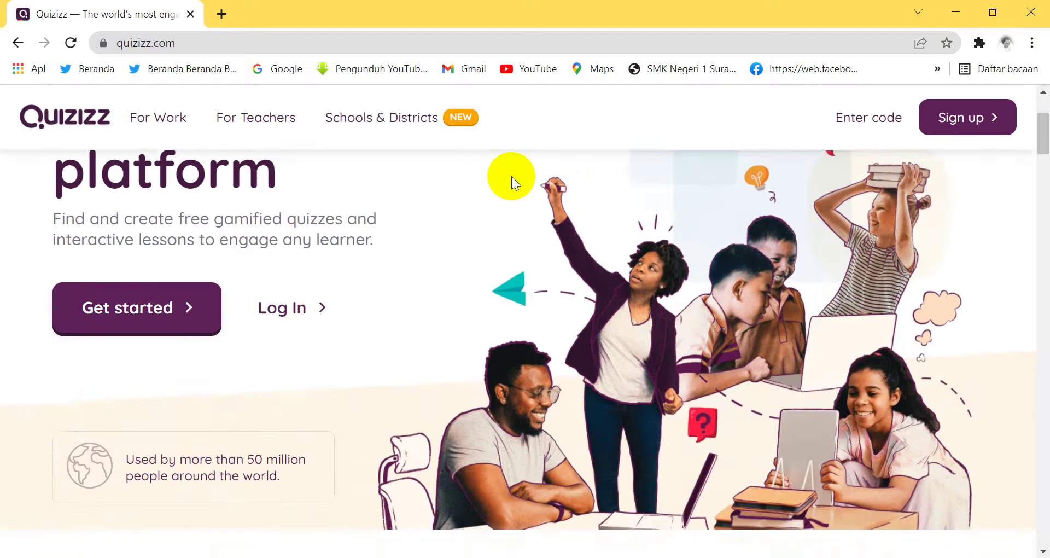
scroll(511, 176, "up", 3)
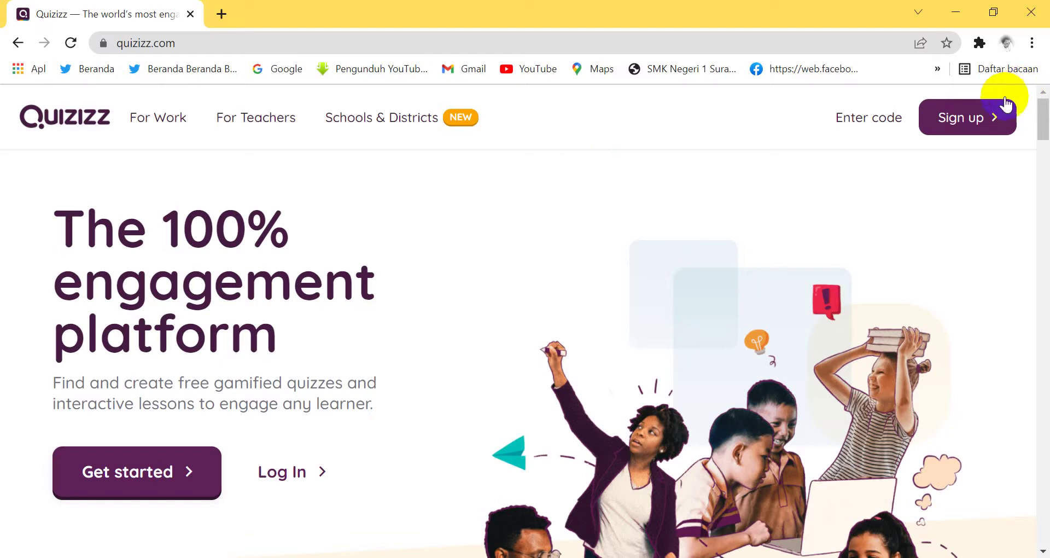
left_click(973, 122)
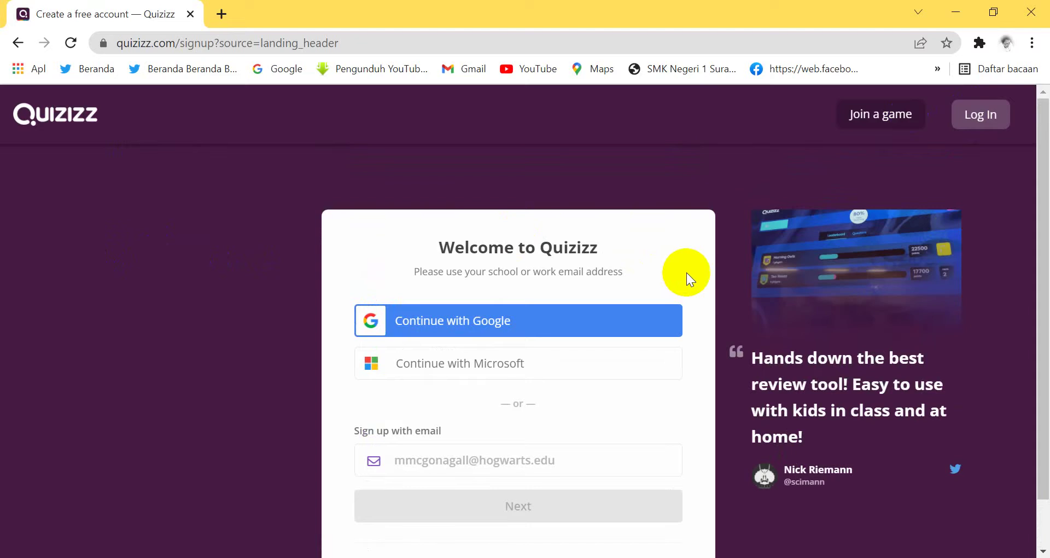
Continue to Quizizz with the listed Google account and dismiss the referral program offer, returning to the Google Meet window
scroll(188, 293, "down", 1)
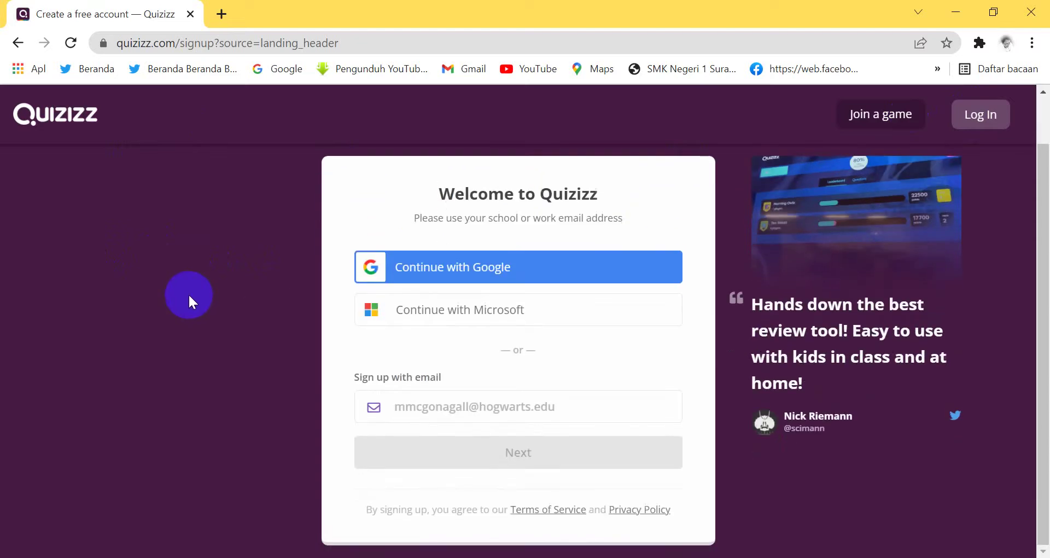
scroll(188, 293, "up", 1)
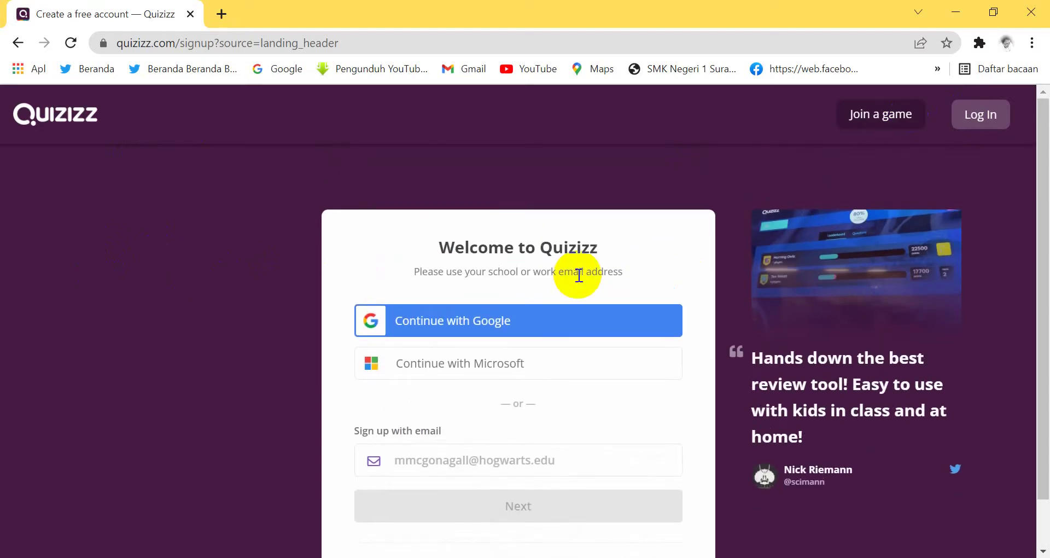
scroll(571, 274, "down", 1)
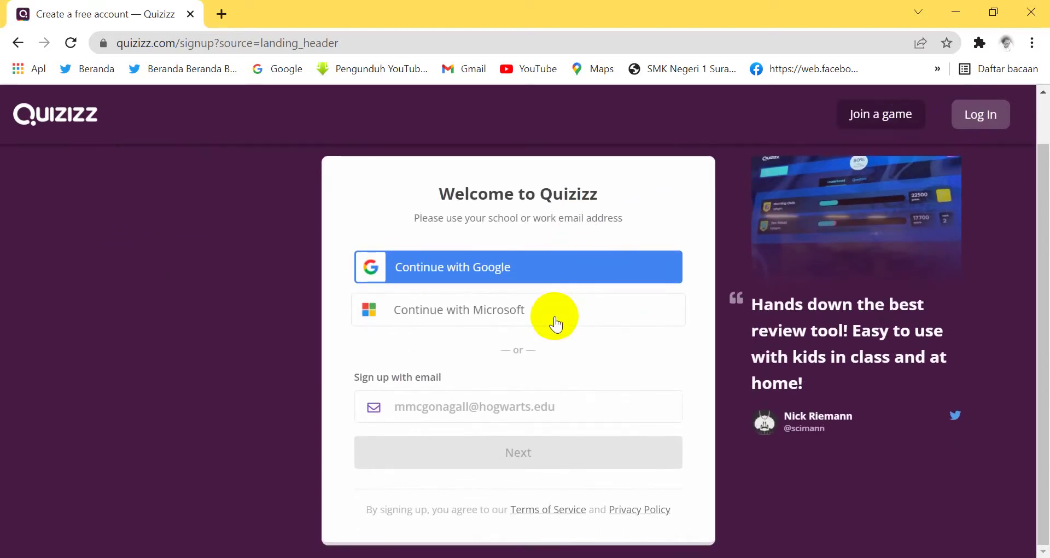
left_click_drag(555, 322, 363, 304)
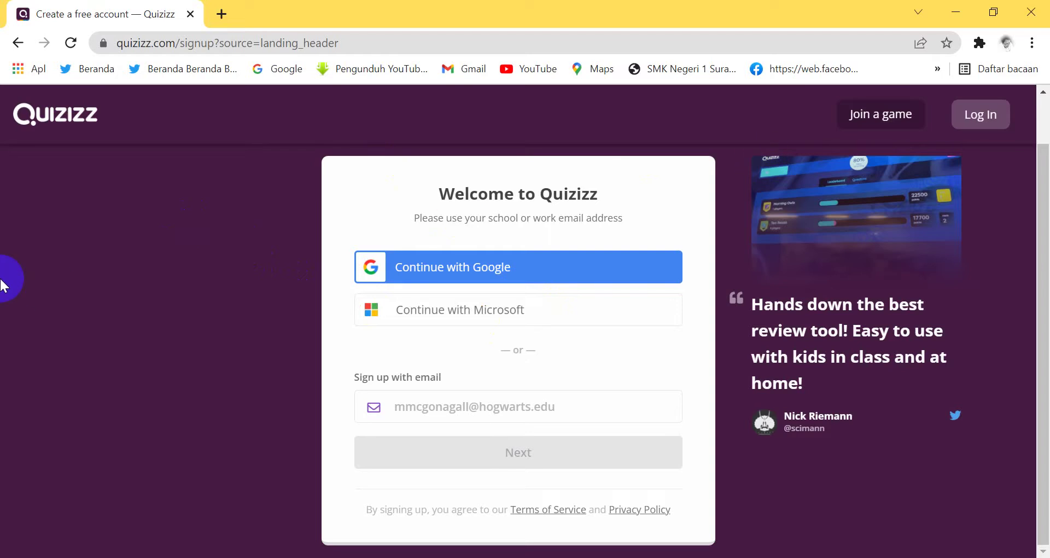
left_click(554, 272)
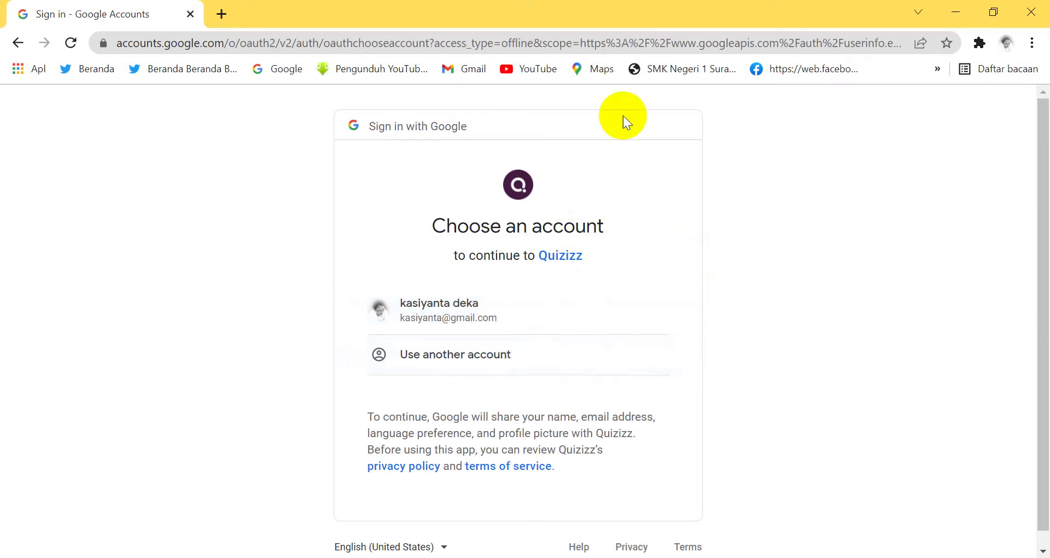
left_click(552, 304)
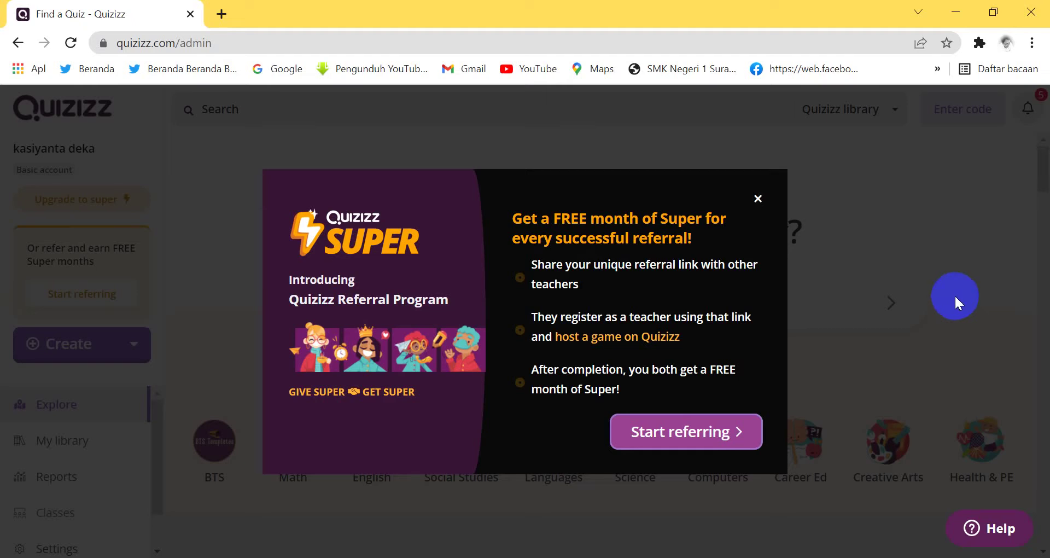
left_click(758, 198)
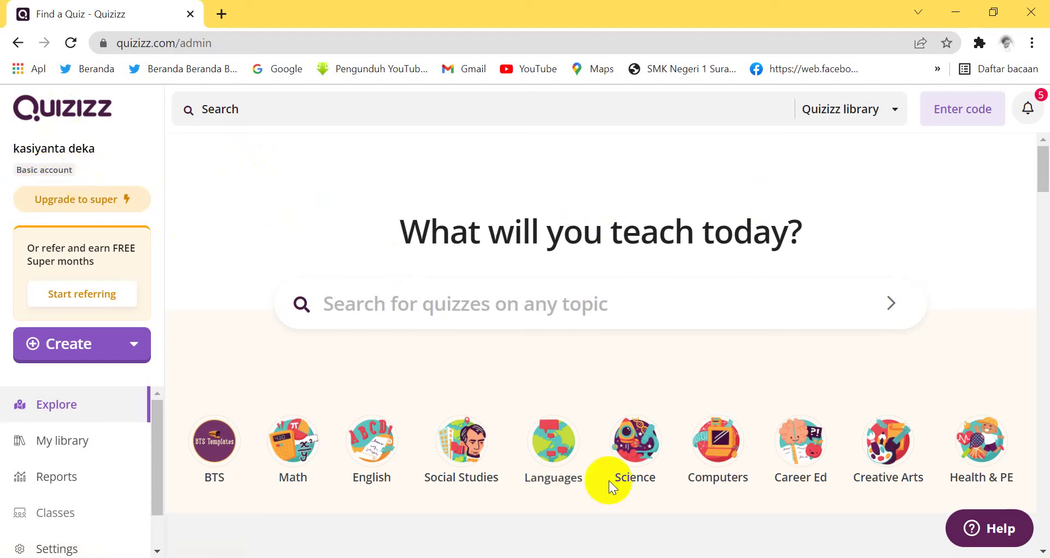
key("alt+Tab")
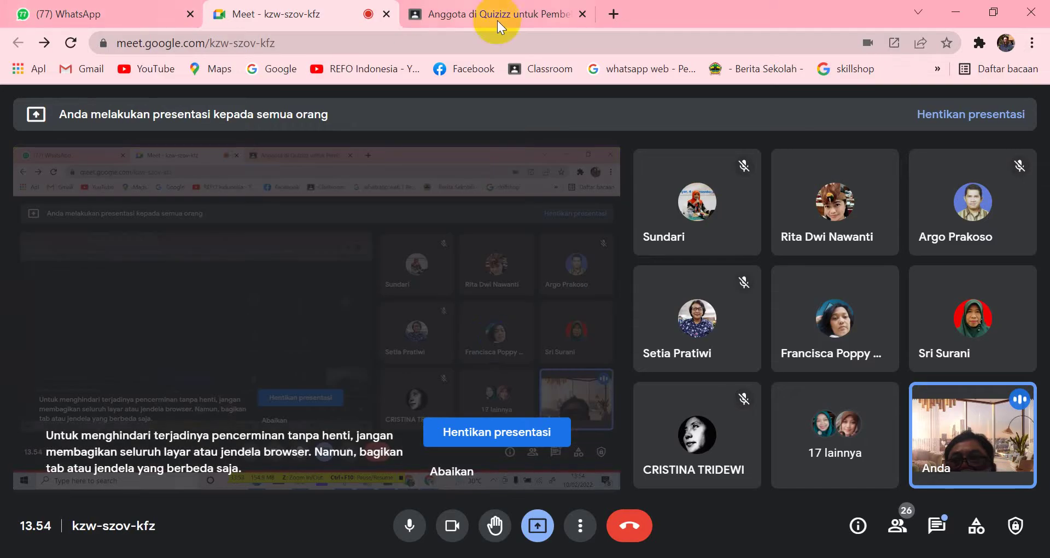
Switch to the Chrome window with the signed-in Quizizz account and open the teacher's profile page
left_click(613, 14)
left_click(534, 44)
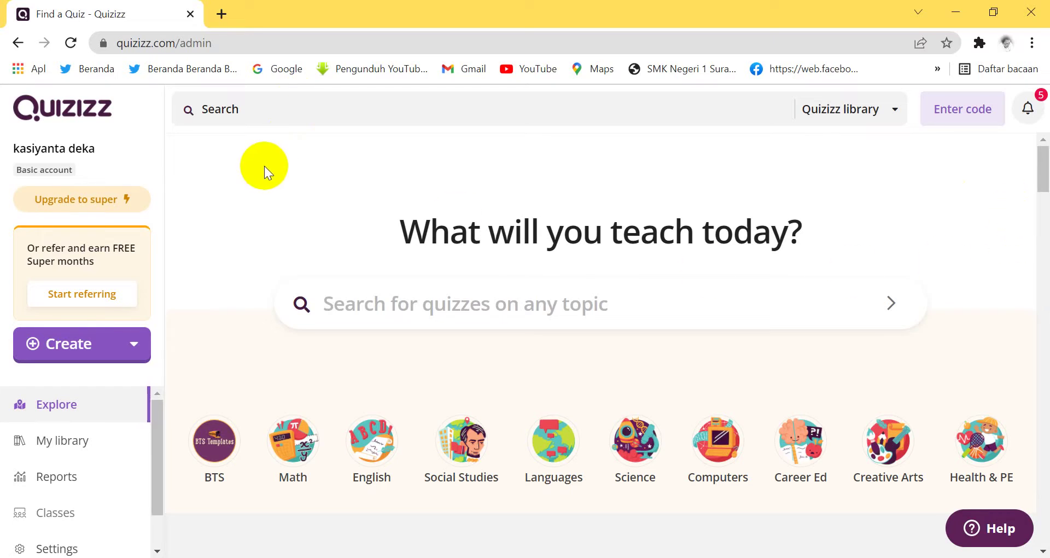
scroll(262, 166, "down", 3)
scroll(663, 297, "up", 3)
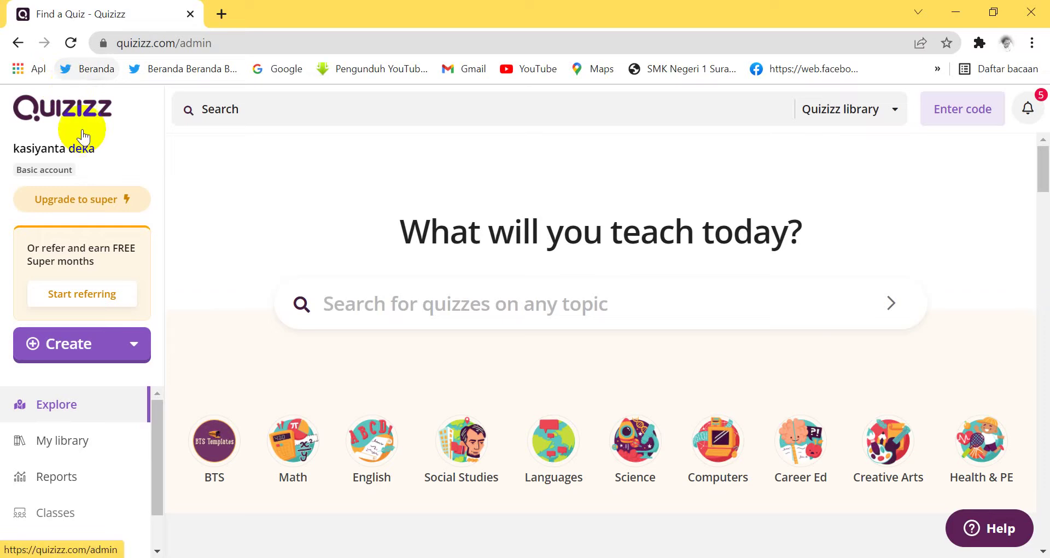
left_click(87, 154)
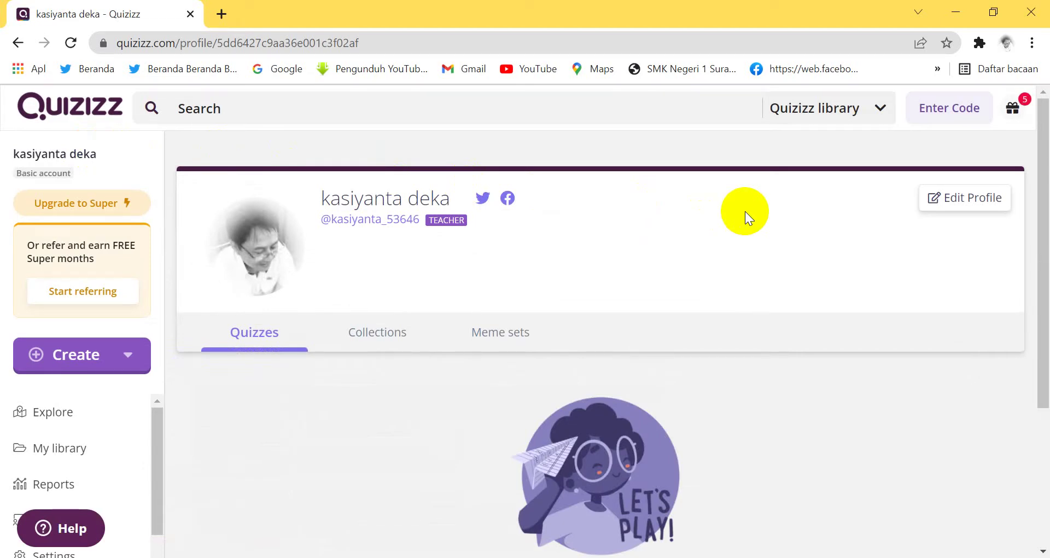
mouse_move(244, 260)
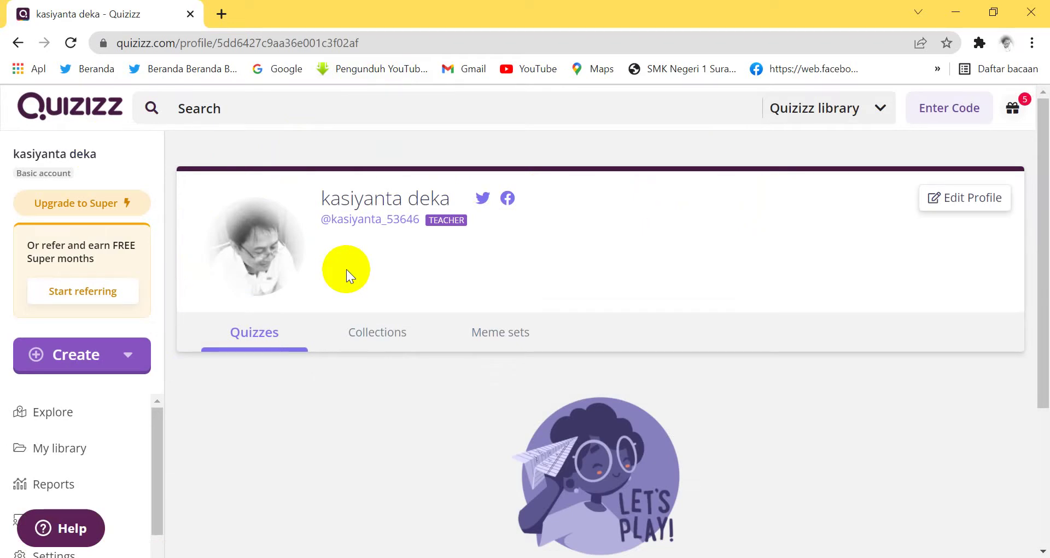
mouse_move(250, 235)
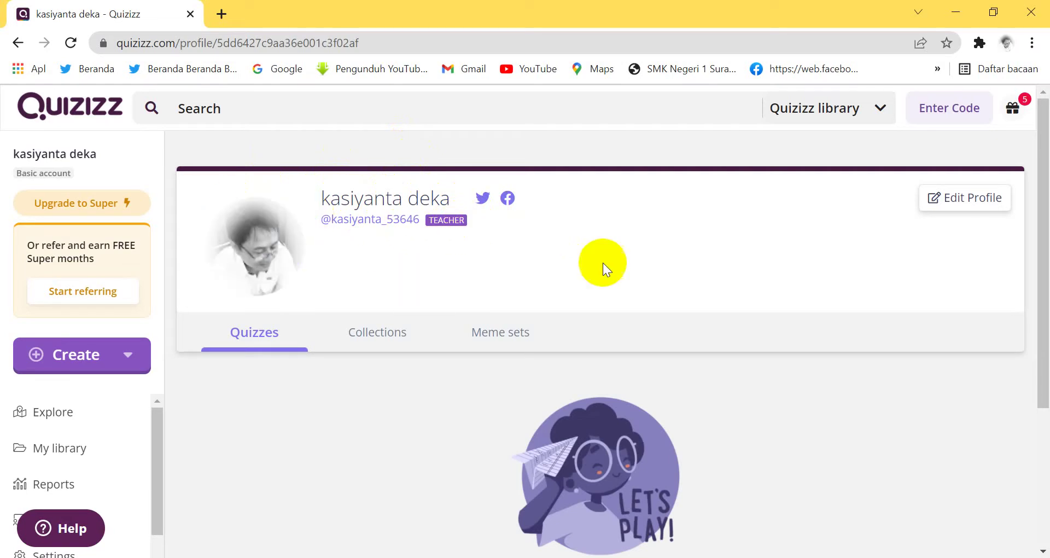
Open the profile for editing, check the available titles, and select 10th as the grade taught
left_click(973, 201)
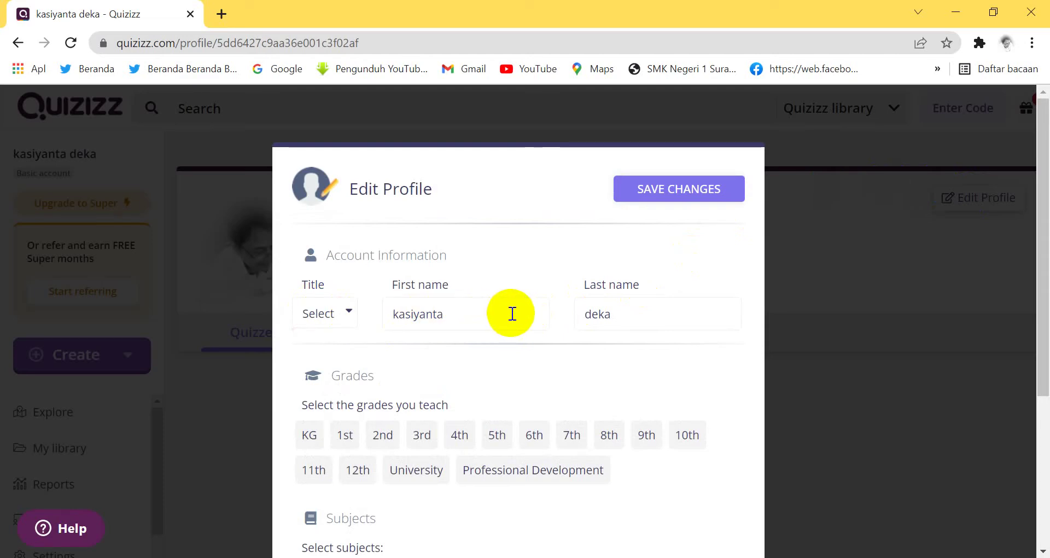
left_click(349, 315)
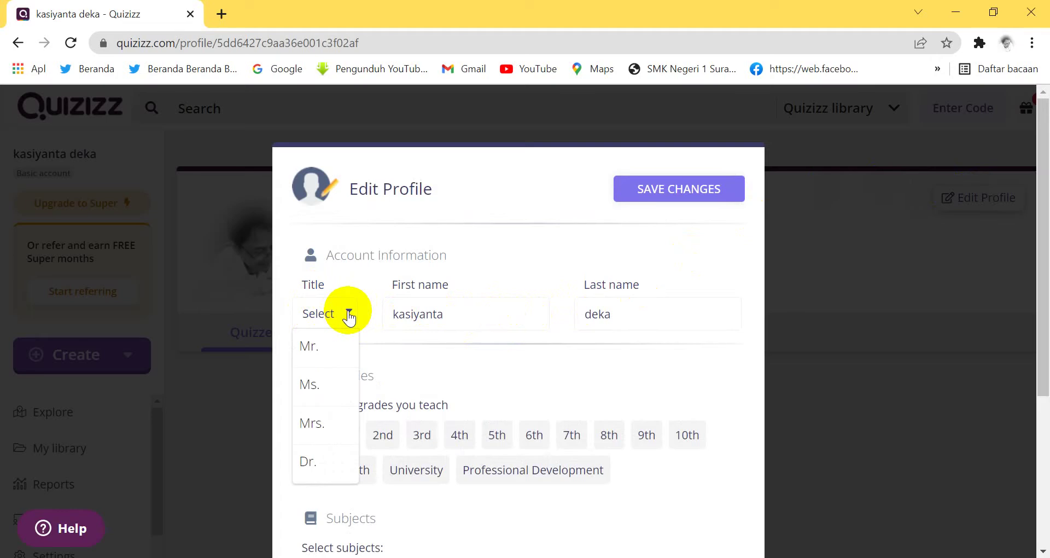
left_click(753, 350)
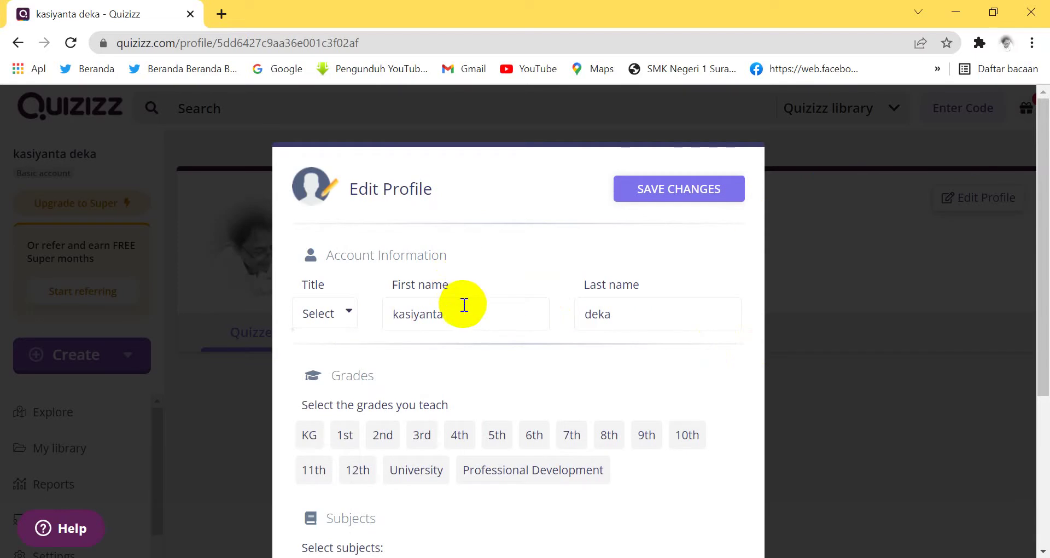
scroll(468, 280, "down", 2)
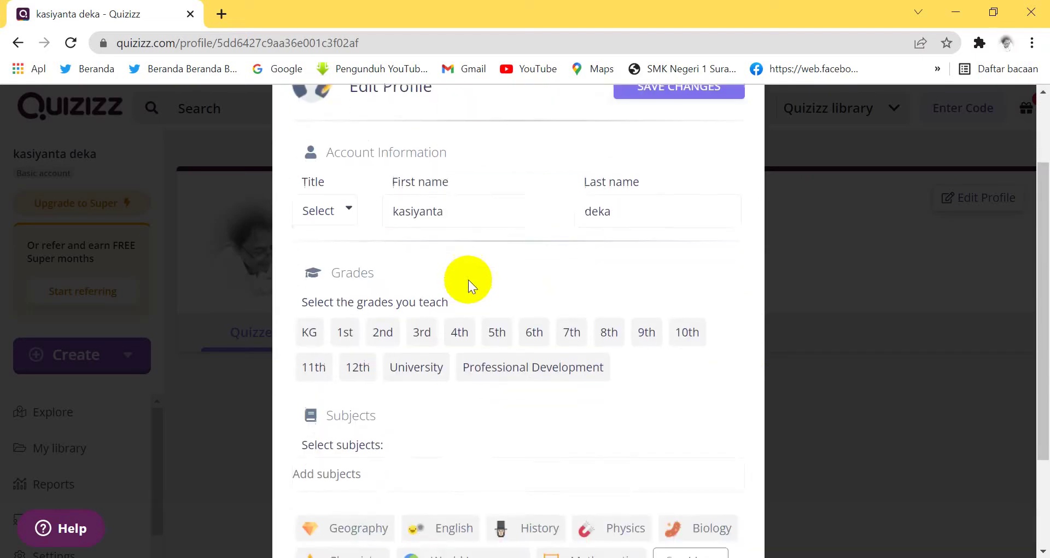
scroll(468, 285, "down", 1)
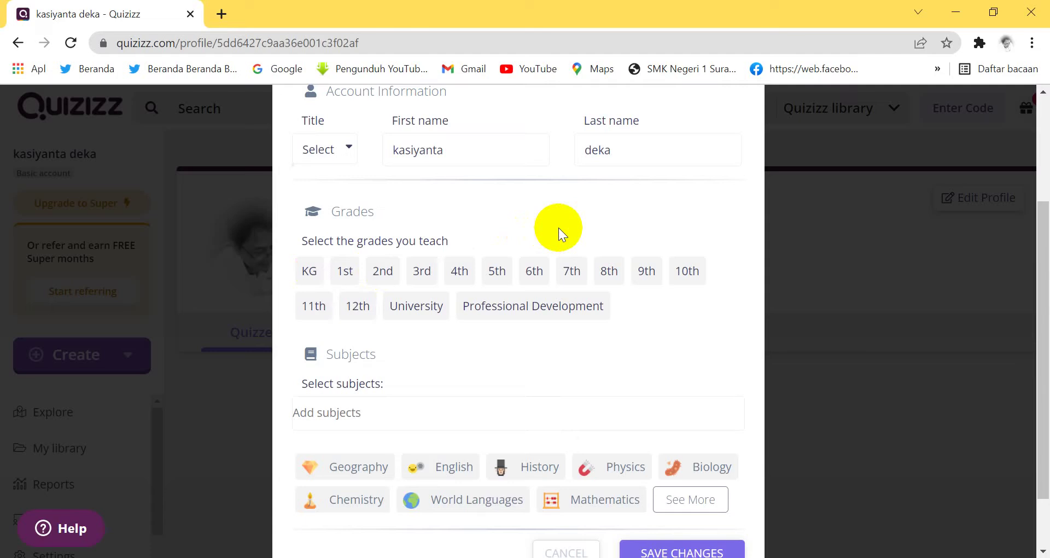
left_click(690, 269)
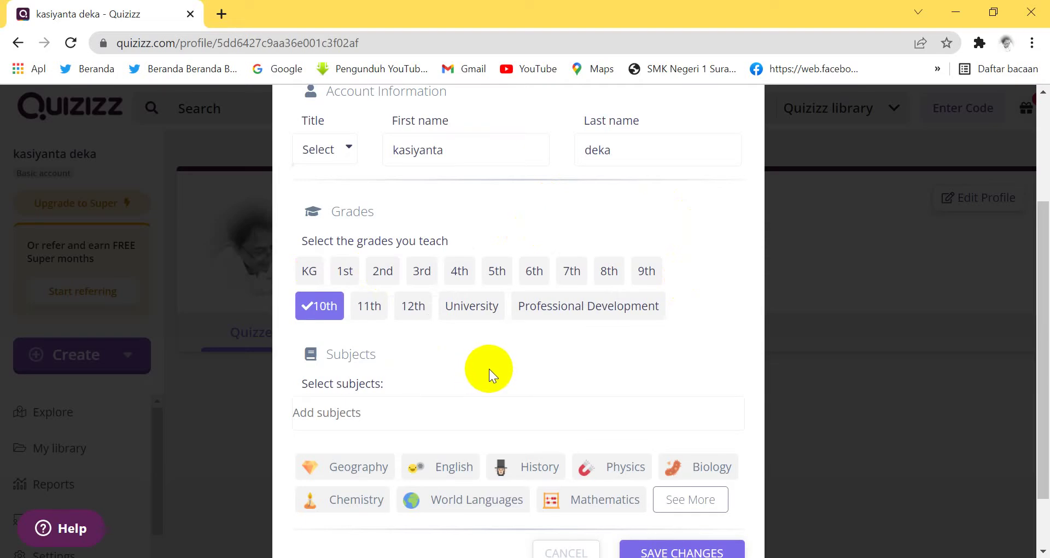
Add Mathematics as a subject, look through the full subject list, and save the profile changes
scroll(494, 365, "down", 1)
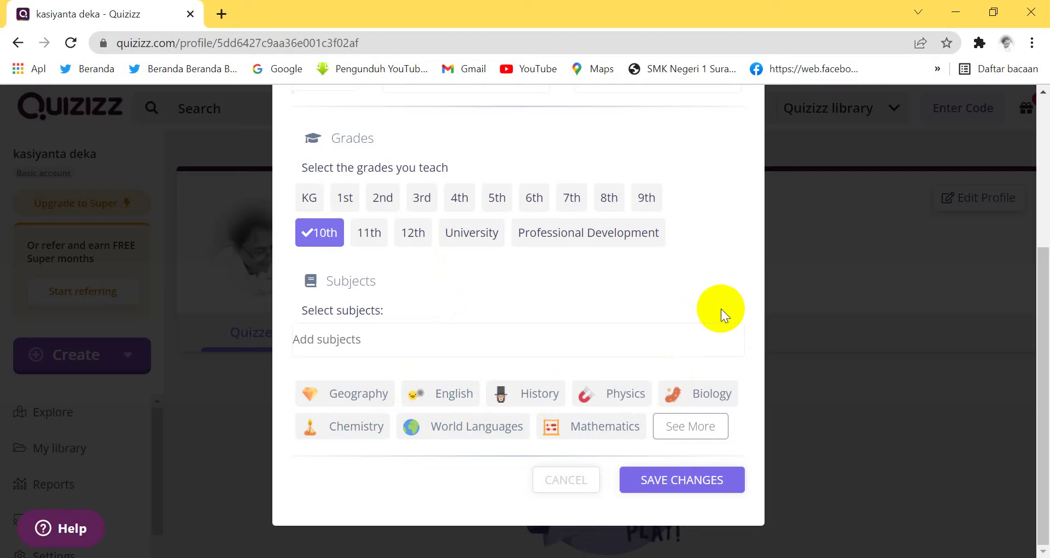
left_click(599, 432)
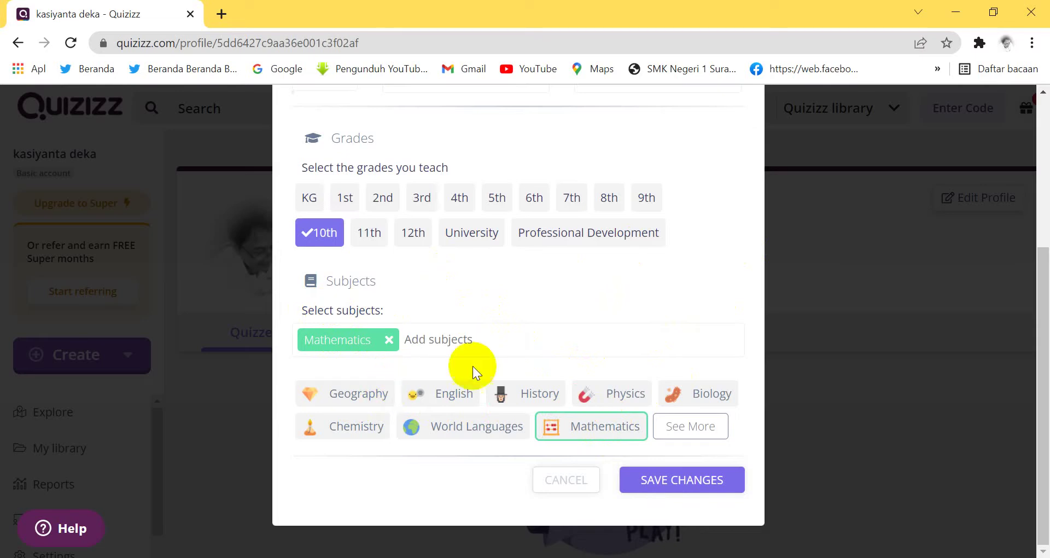
left_click(683, 427)
scroll(706, 440, "down", 2)
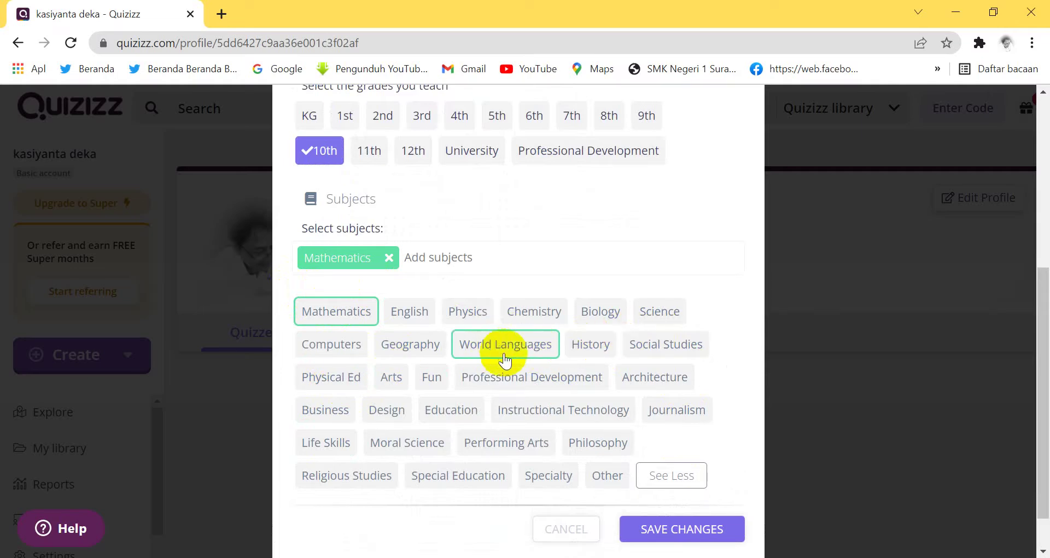
scroll(736, 370, "down", 1)
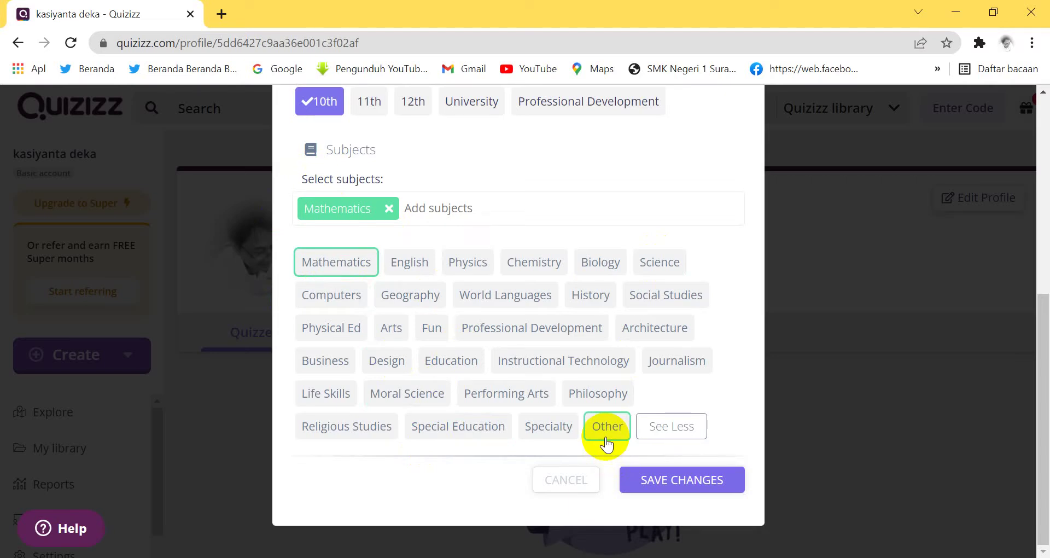
left_click(677, 486)
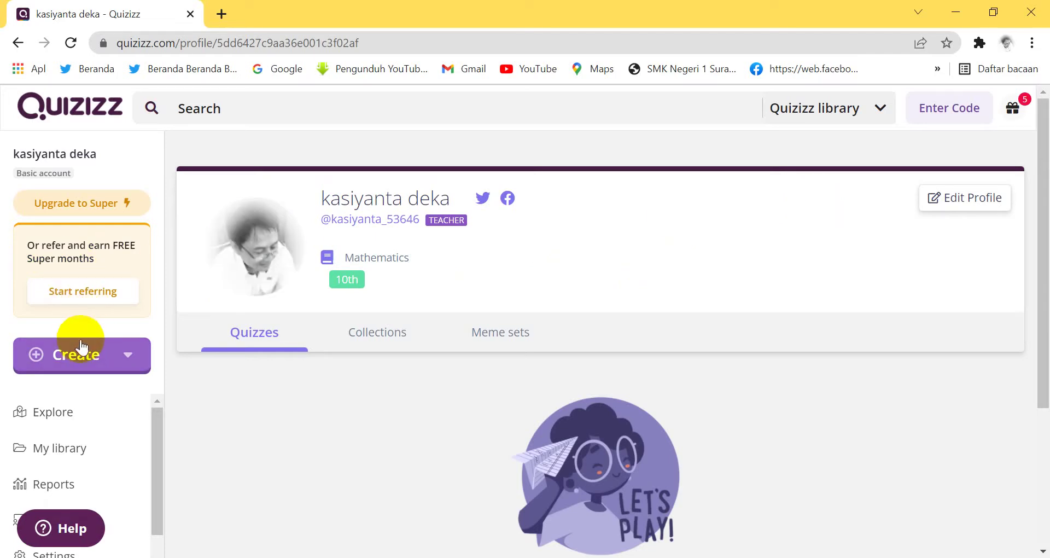
View the Quizizz referral program page, then return to the profile and look over its content and navigation options
left_click(71, 291)
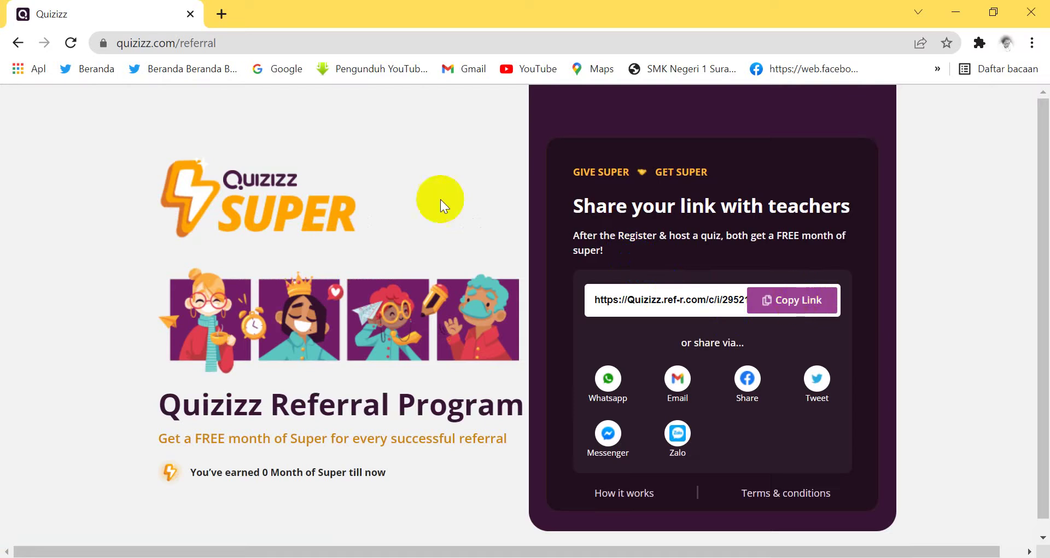
left_click(18, 44)
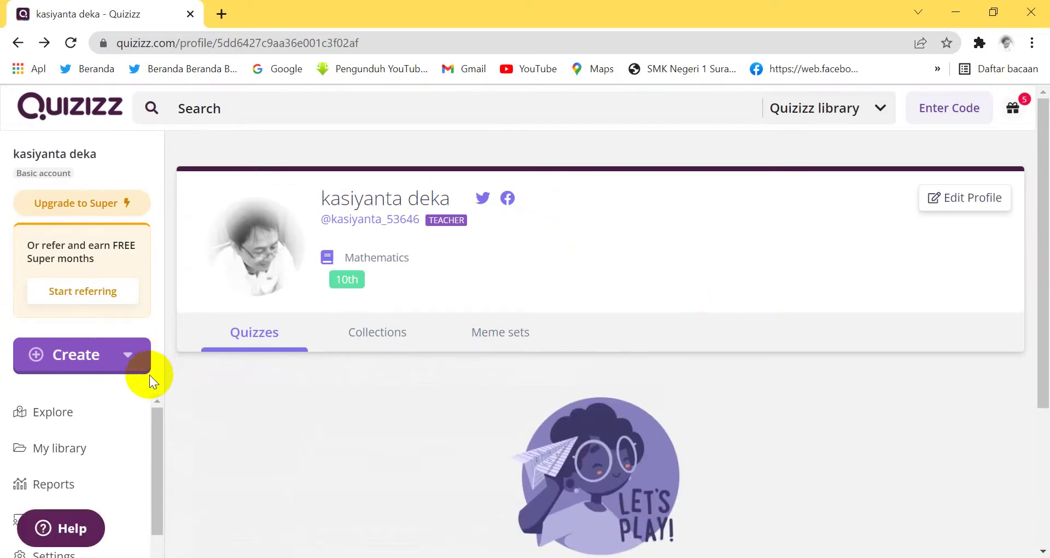
scroll(152, 408, "down", 1)
scroll(155, 405, "down", 3)
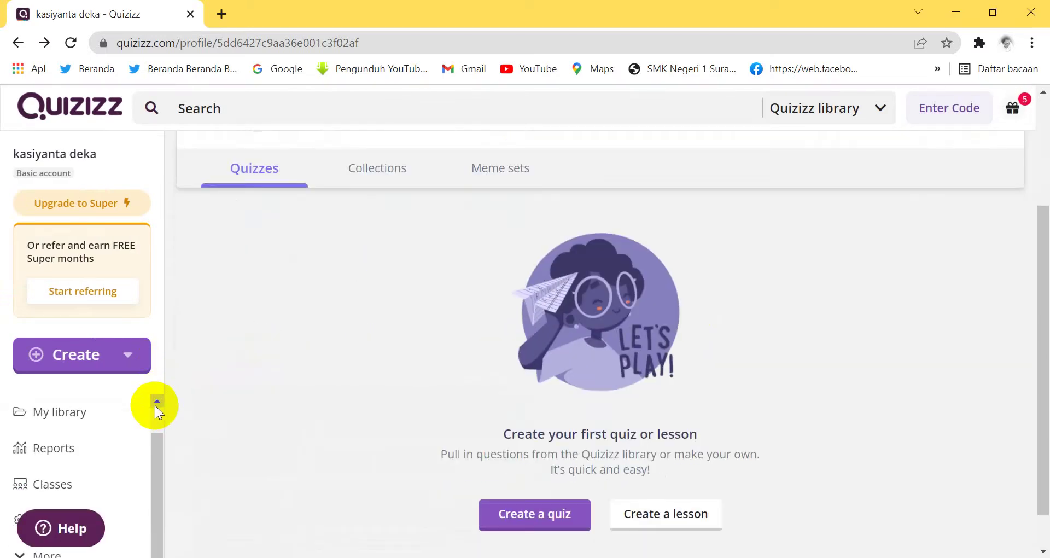
scroll(155, 406, "down", 1)
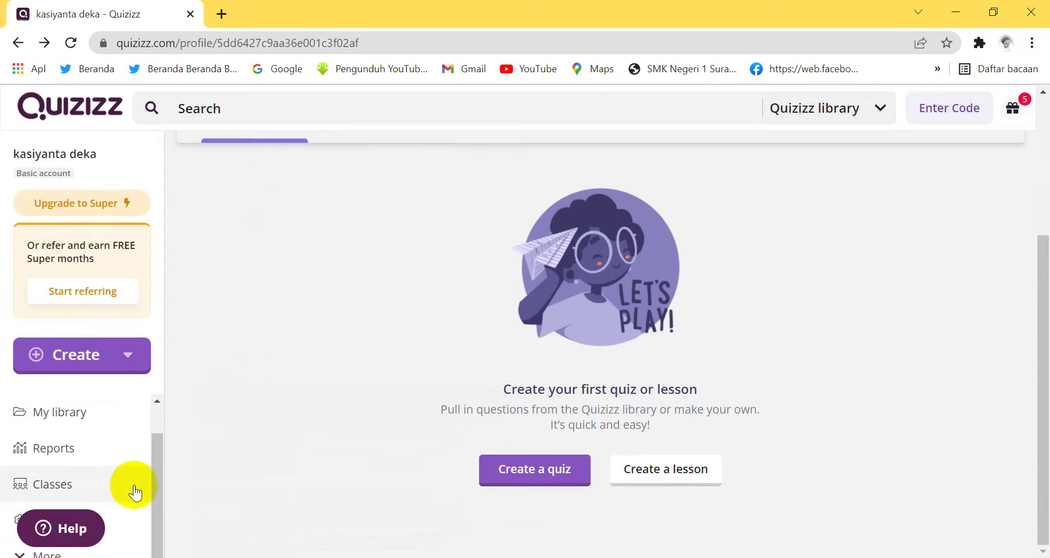
scroll(232, 344, "up", 4)
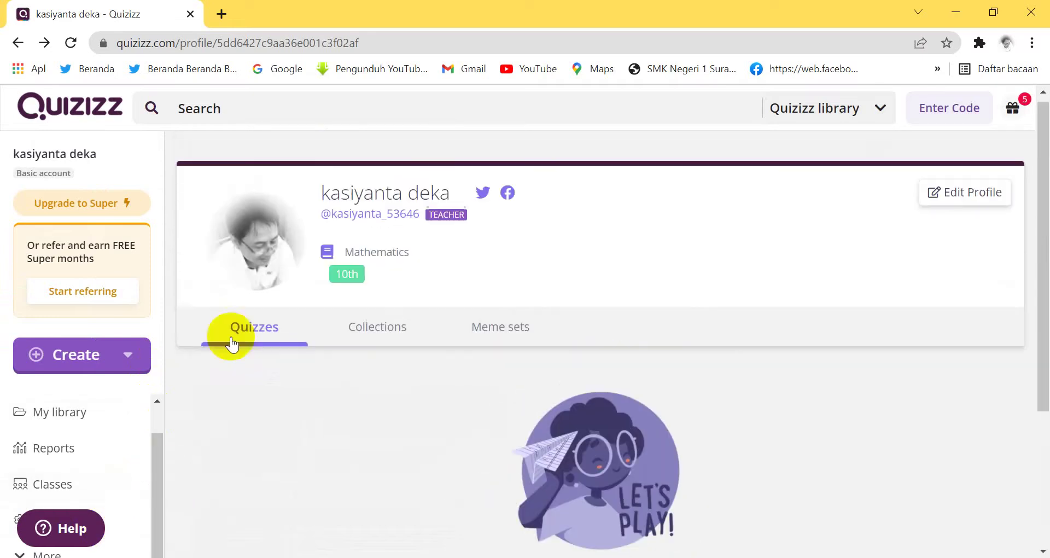
scroll(143, 248, "down", 4)
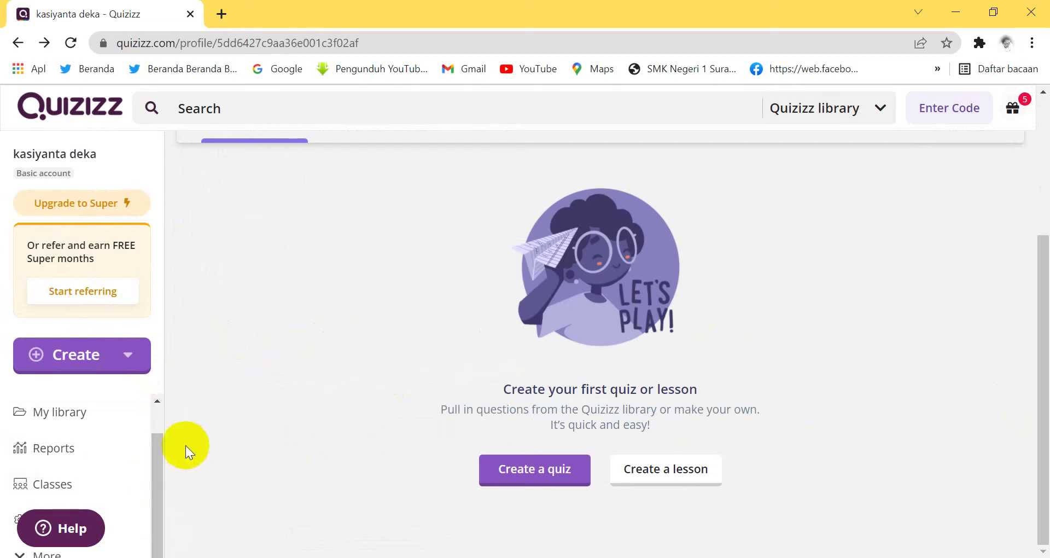
scroll(147, 494, "up", 2)
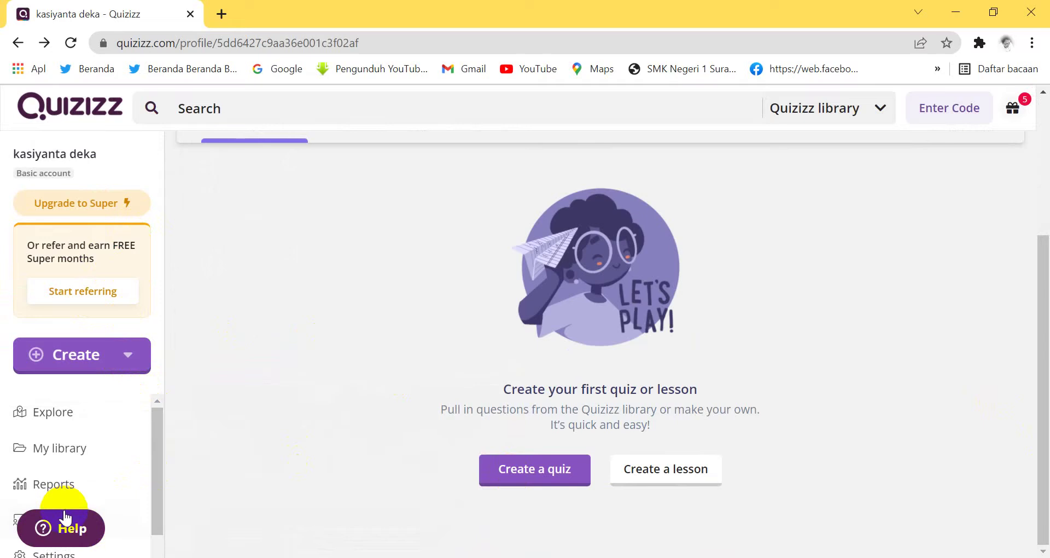
Open the Classes page and look over its introduction to class features
left_click(126, 519)
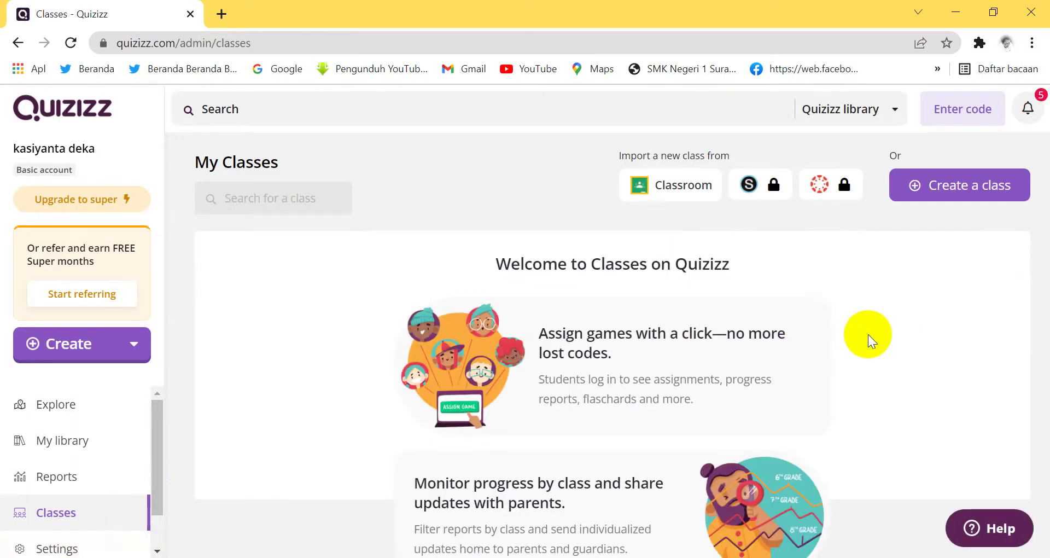
scroll(870, 328, "down", 1)
scroll(869, 328, "up", 1)
scroll(870, 328, "down", 1)
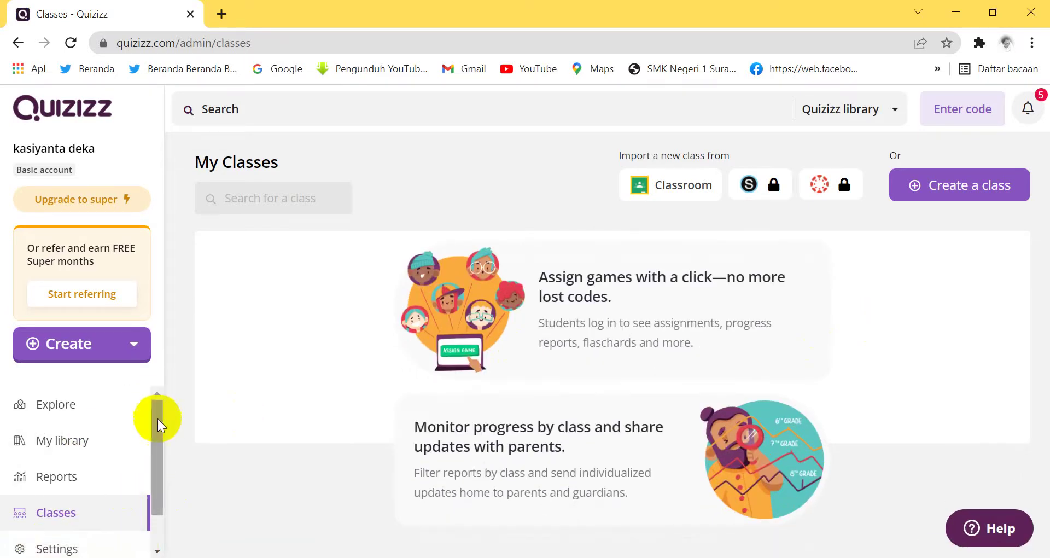
In the account settings, replace the number in the username with the account holder's last name and save the change
left_click_drag(157, 494, 157, 541)
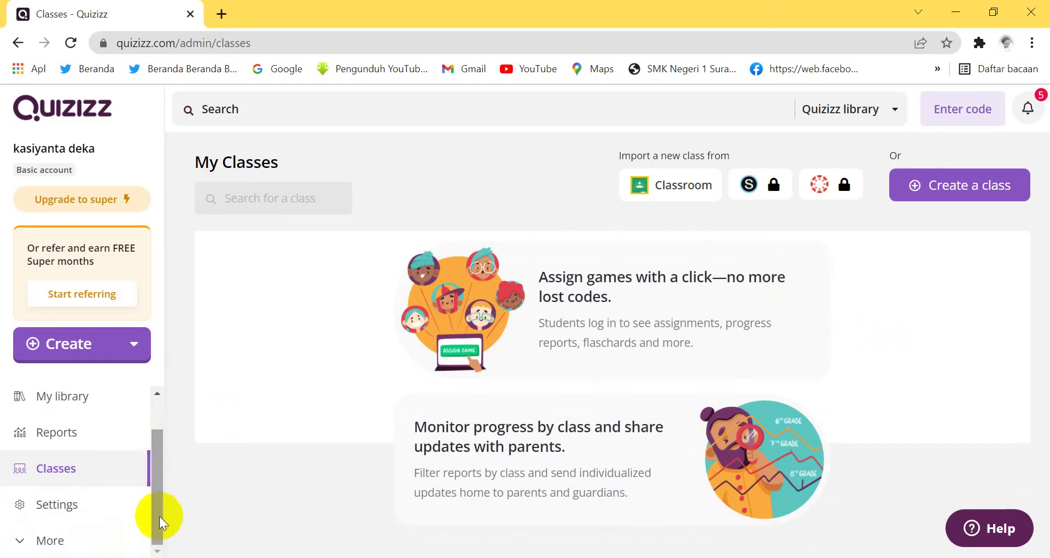
left_click(55, 506)
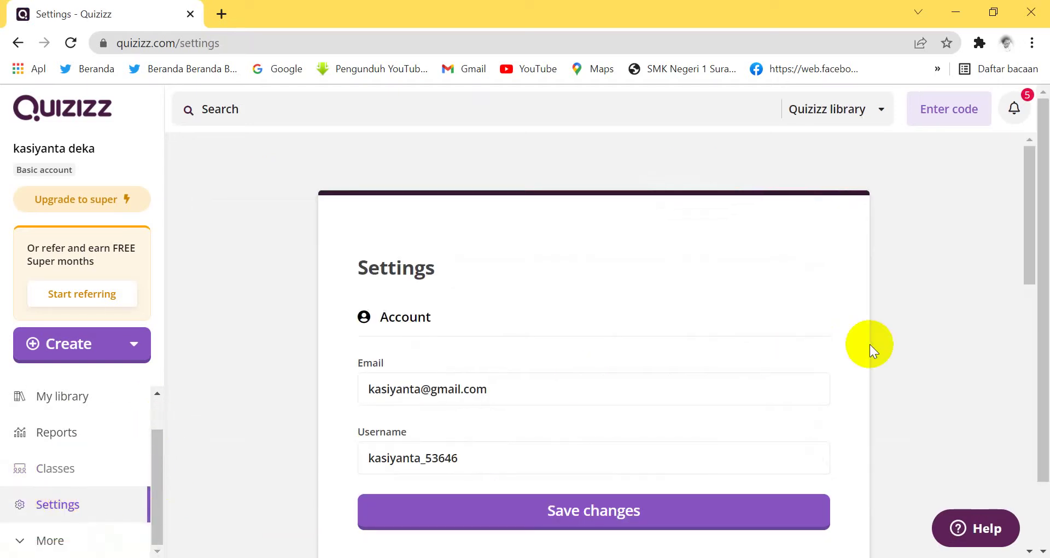
scroll(869, 343, "down", 3)
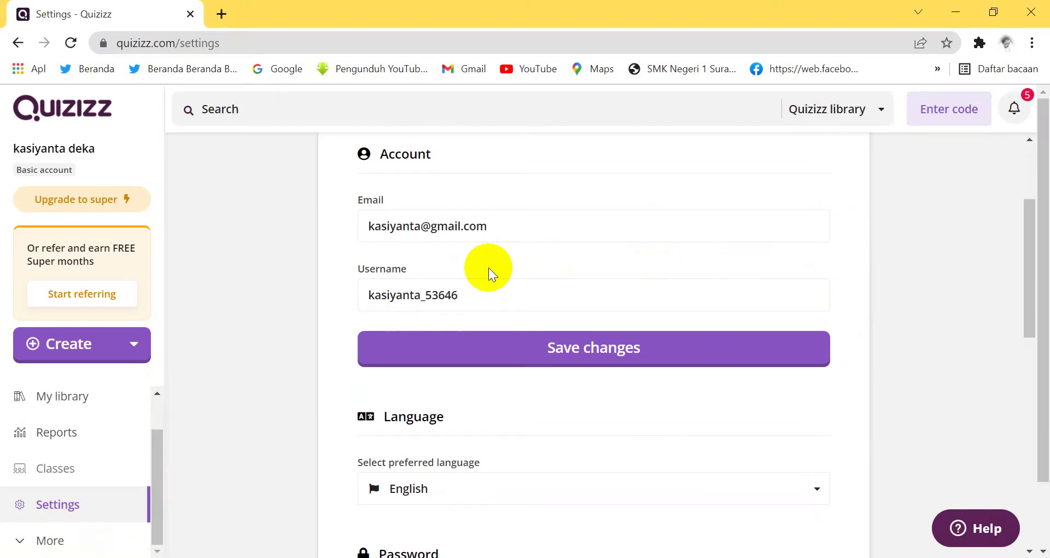
left_click(481, 293)
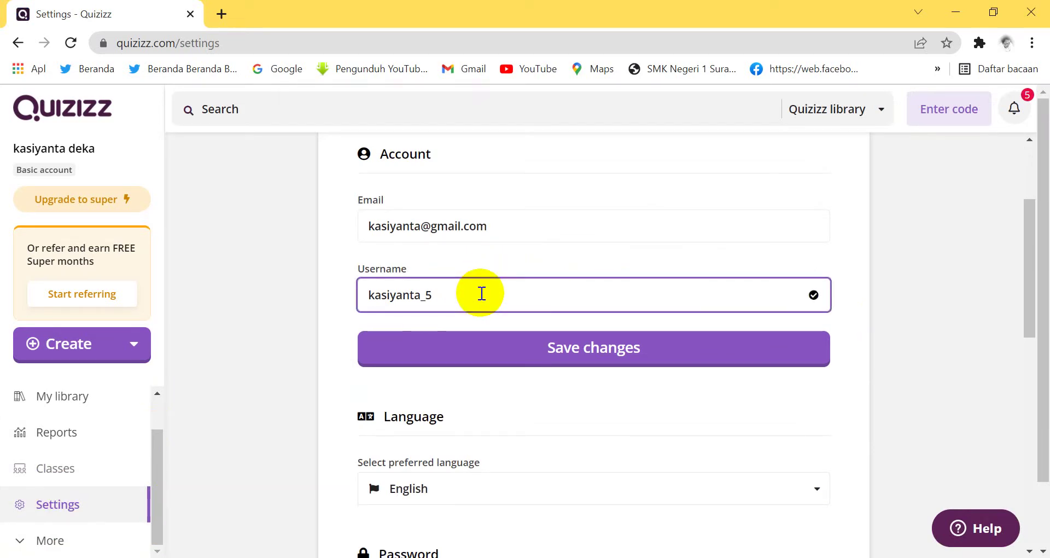
type("deka")
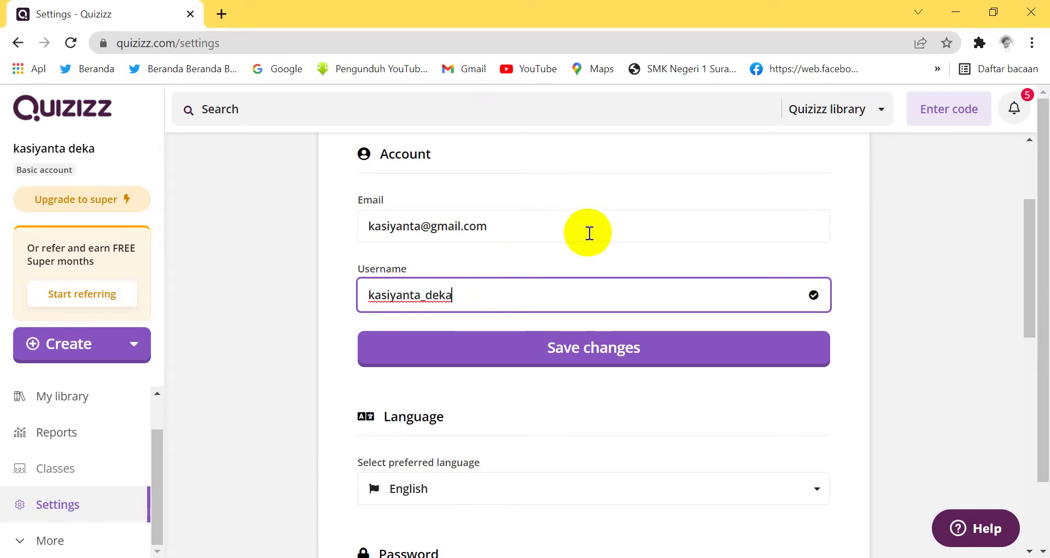
left_click(588, 356)
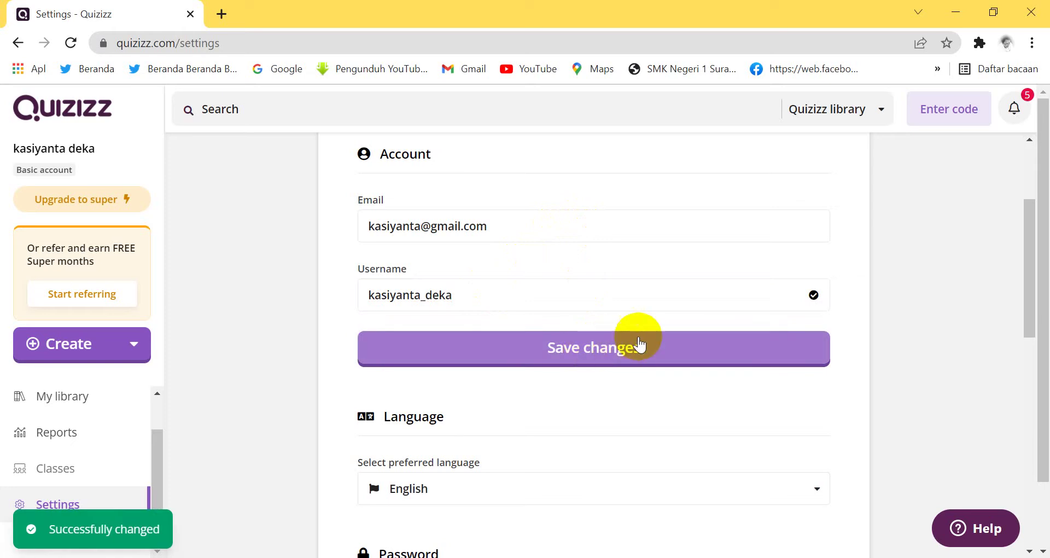
Set the preferred language in the account settings to Bahasa Indonesia
scroll(709, 344, "down", 3)
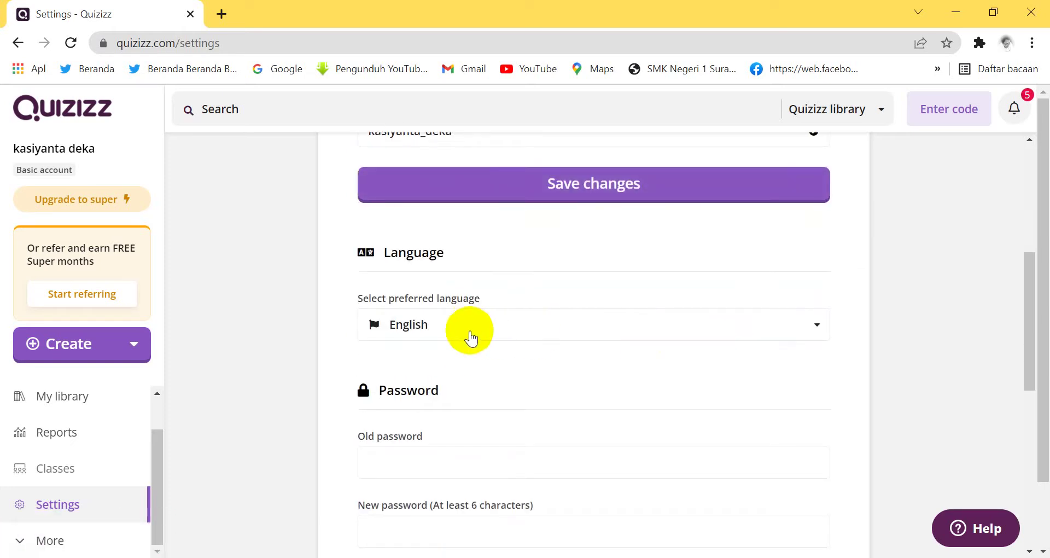
left_click(818, 328)
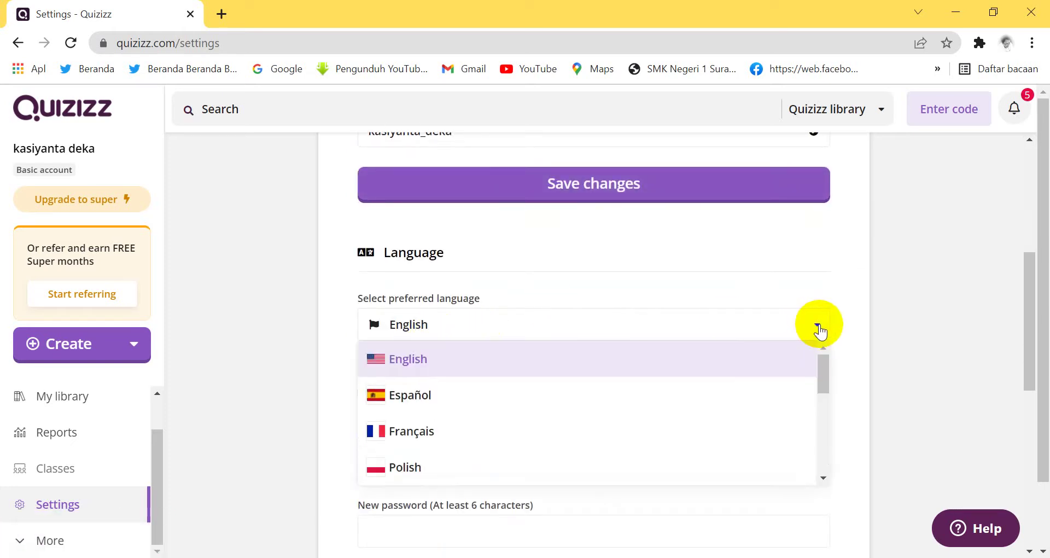
scroll(782, 383, "down", 3)
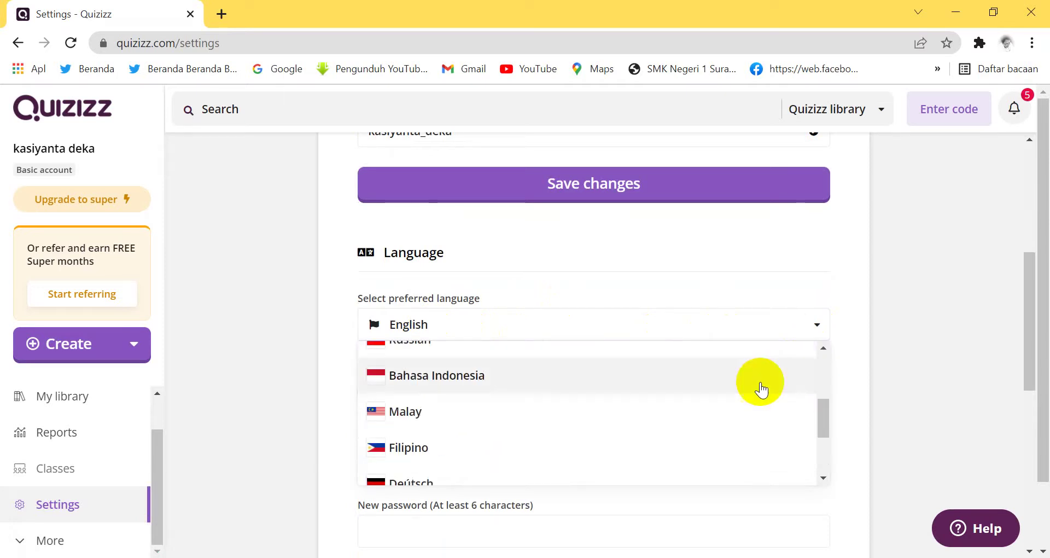
left_click(616, 378)
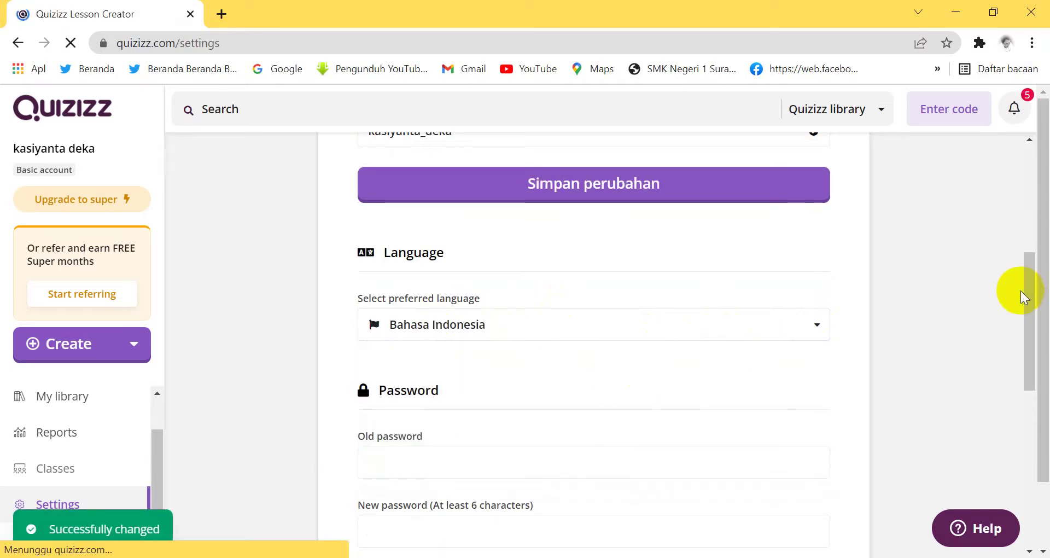
Look over the account settings page in Bahasa Indonesia, covering account details, language, password, account type conversion and account deletion
scroll(1018, 283, "down", 5)
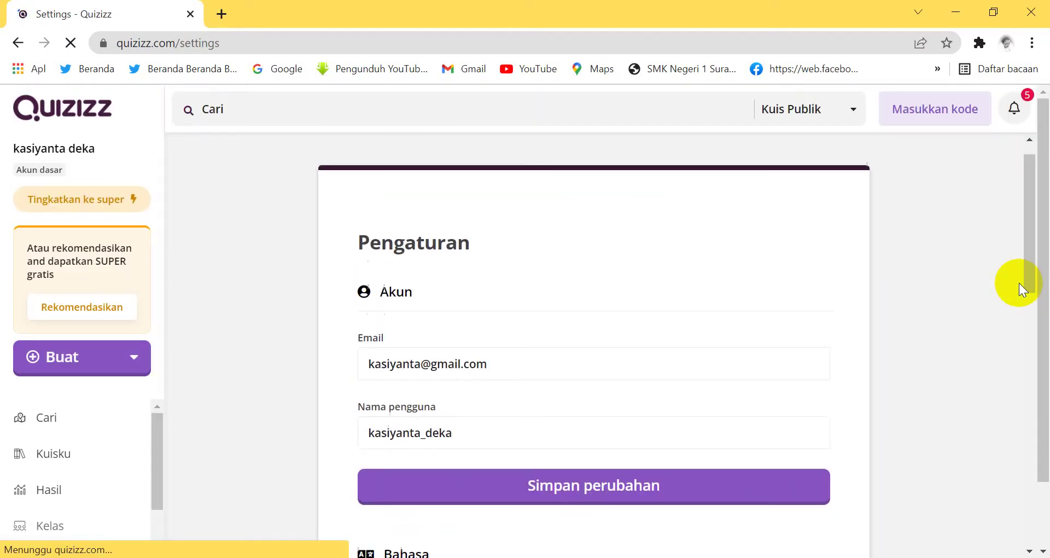
scroll(1018, 283, "down", 10)
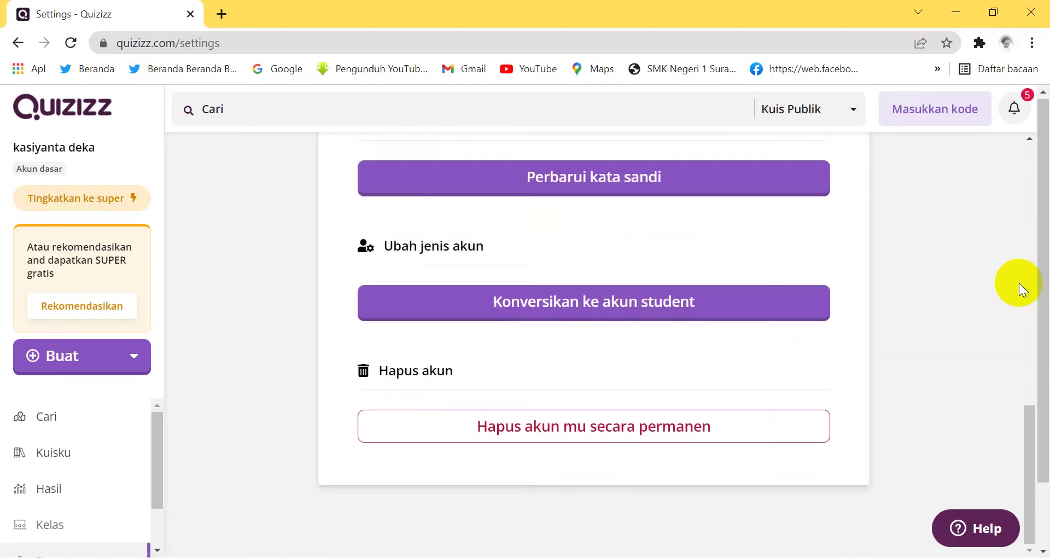
scroll(1019, 283, "down", 3)
scroll(1019, 283, "up", 5)
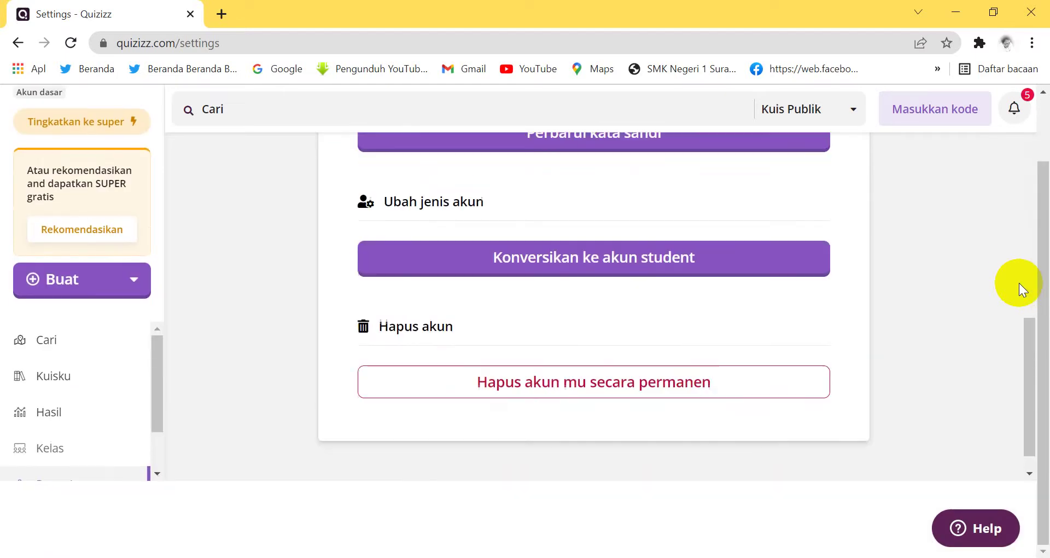
scroll(1019, 283, "up", 3)
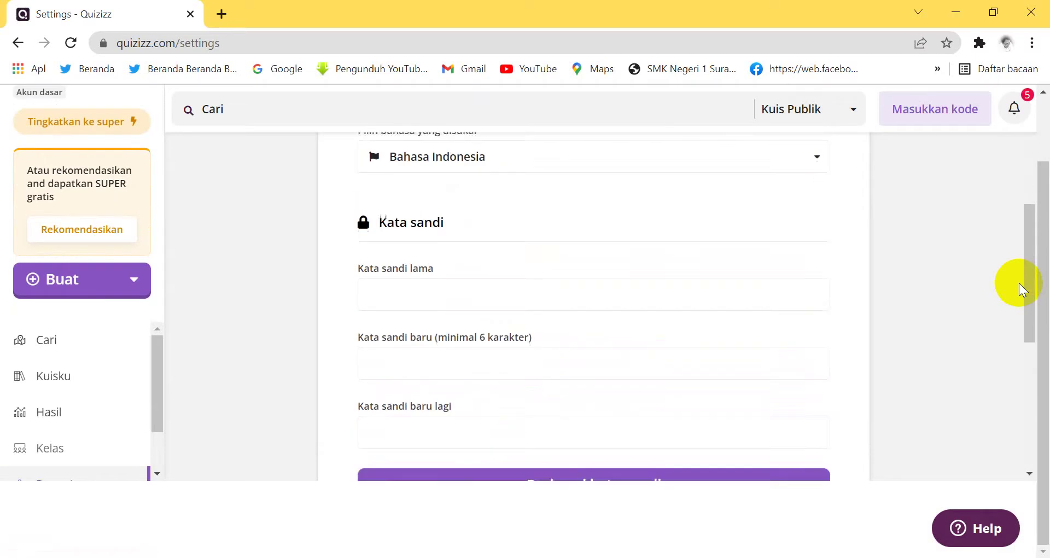
scroll(1044, 301, "up", 2)
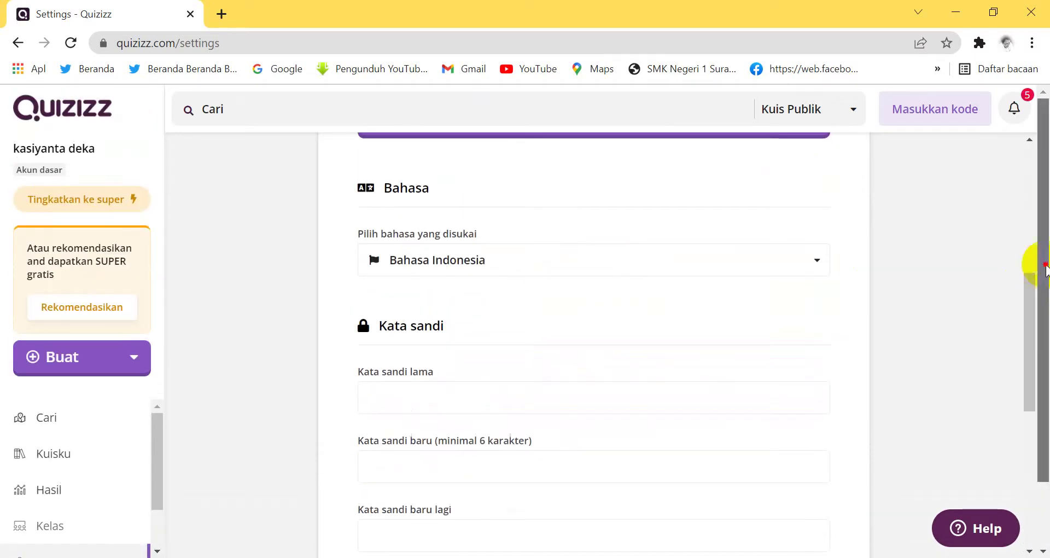
left_click_drag(1025, 282, 1038, 211)
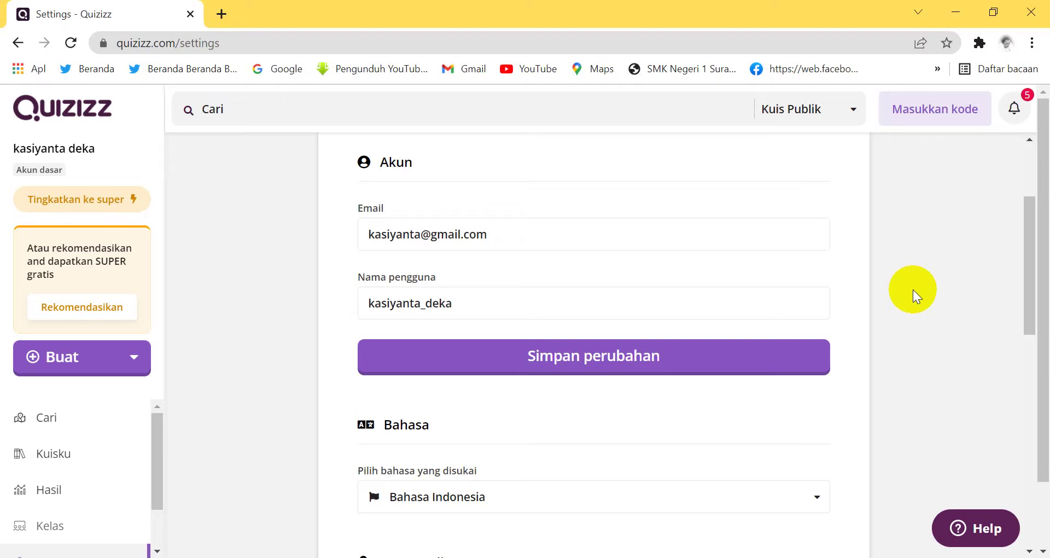
left_click(618, 360)
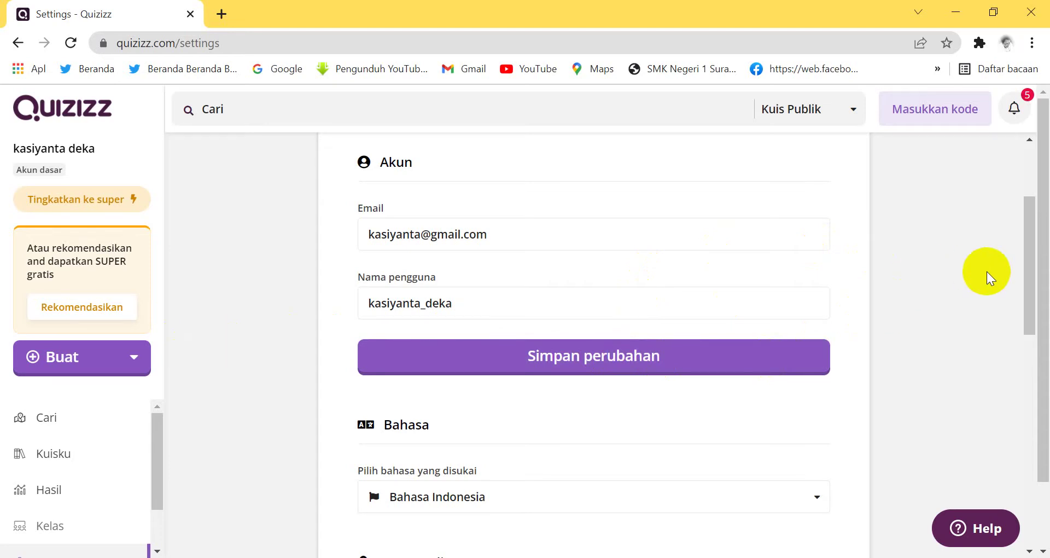
scroll(987, 271, "up", 3)
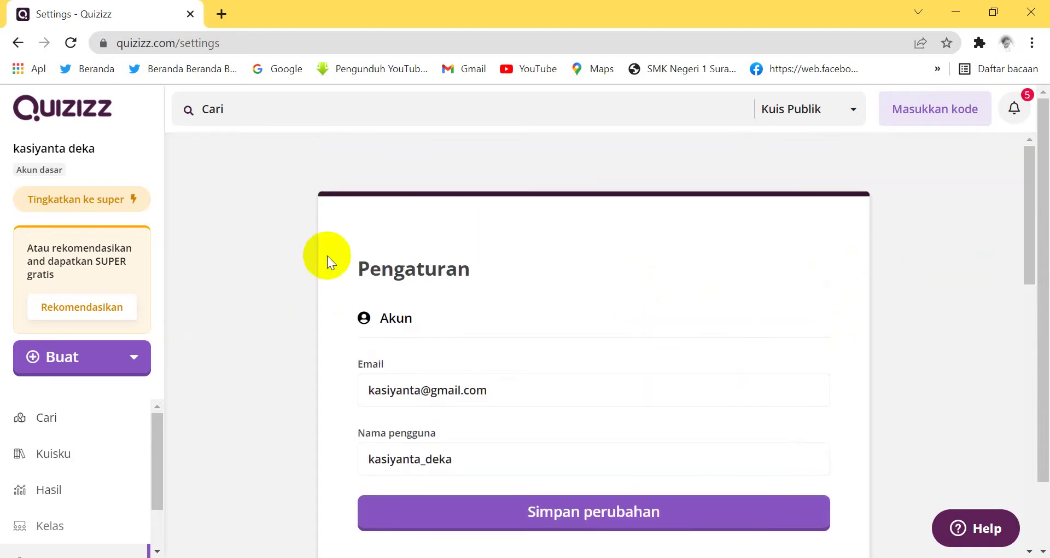
scroll(1024, 295, "down", 2)
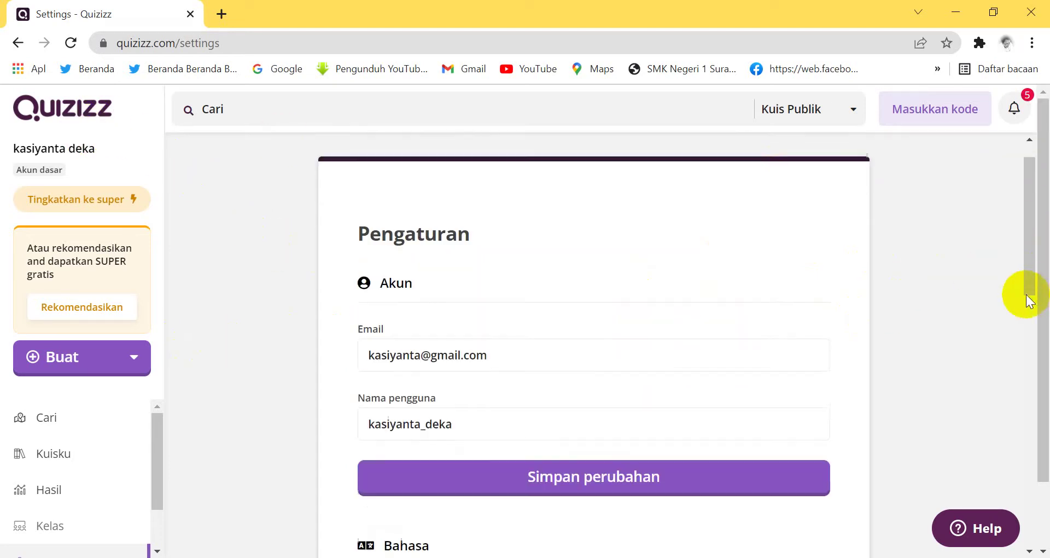
scroll(990, 306, "down", 4)
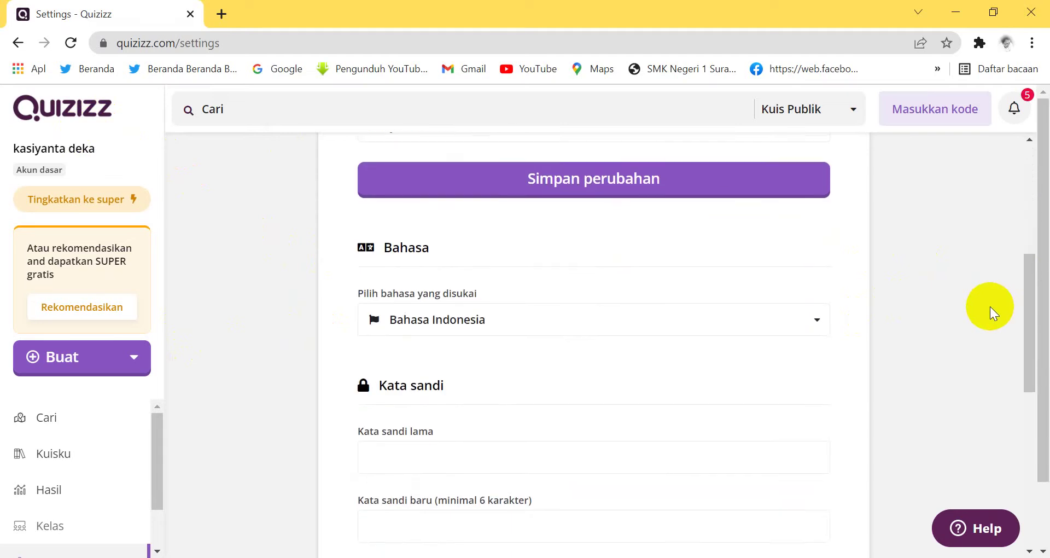
scroll(989, 306, "down", 4)
scroll(990, 307, "down", 2)
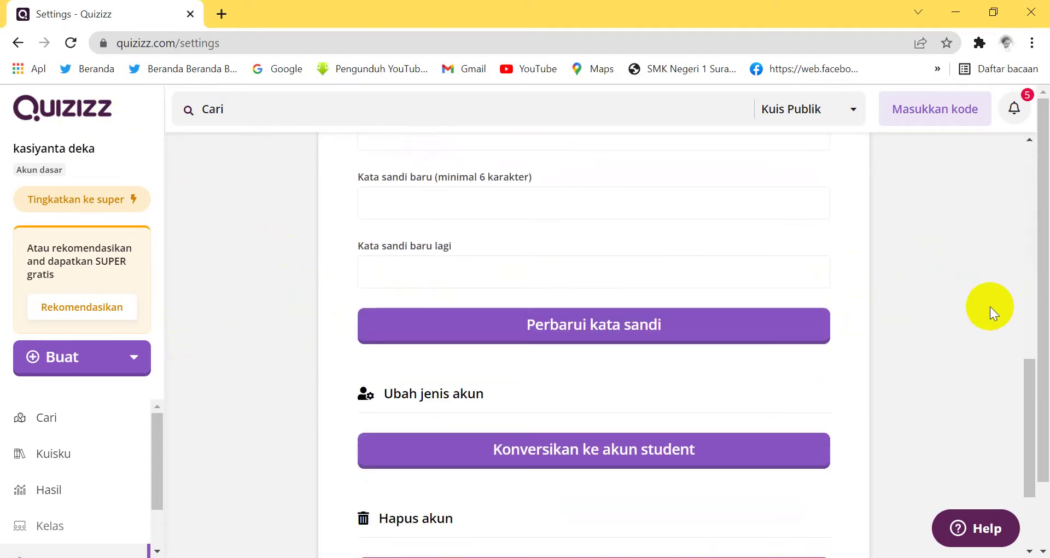
scroll(990, 306, "down", 3)
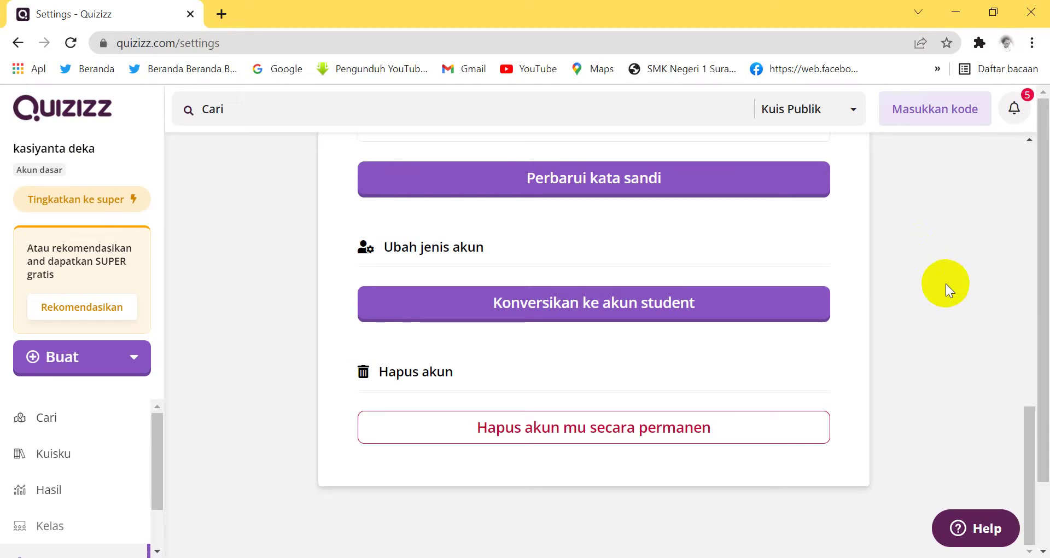
scroll(946, 283, "up", 10)
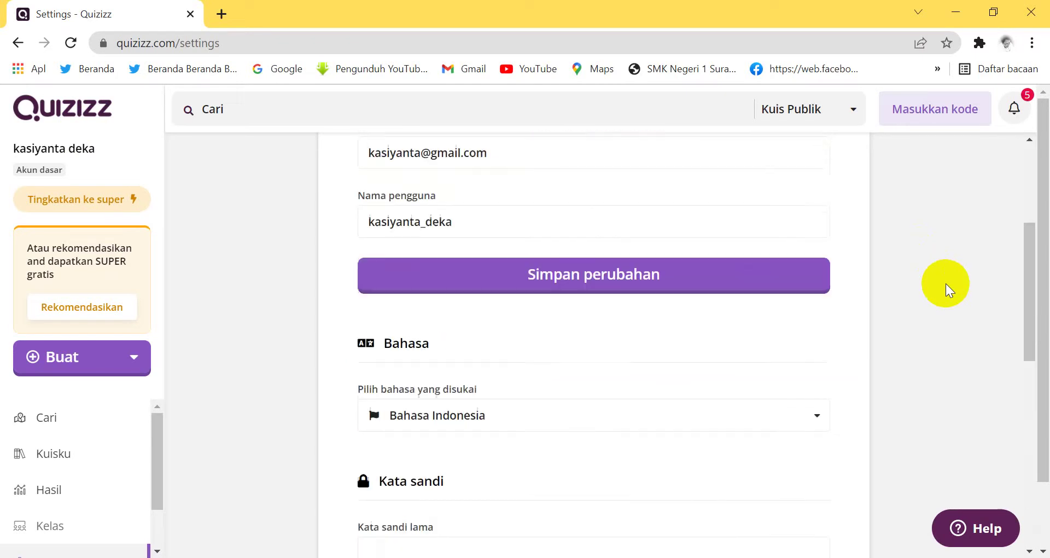
scroll(946, 283, "down", 10)
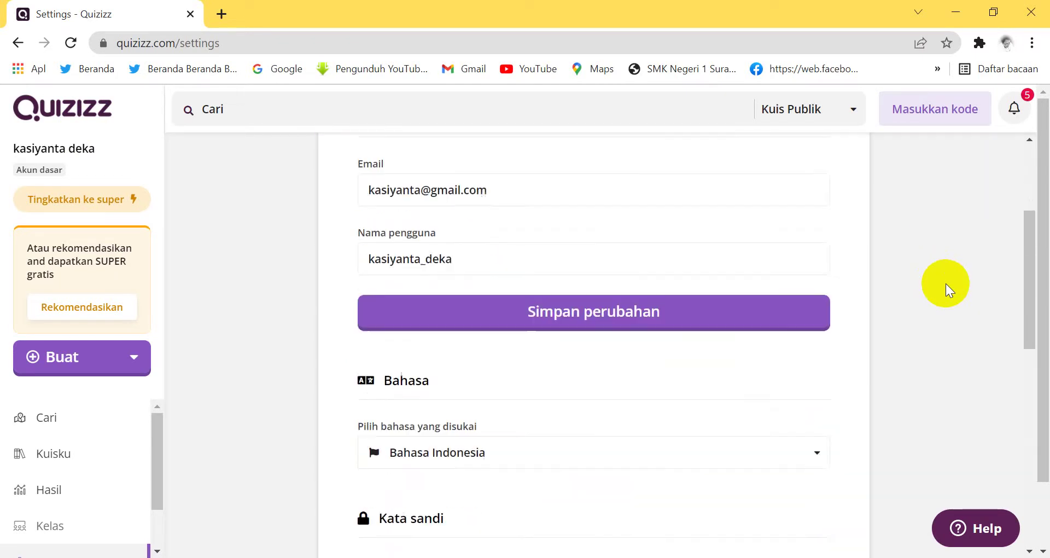
scroll(946, 283, "down", 2)
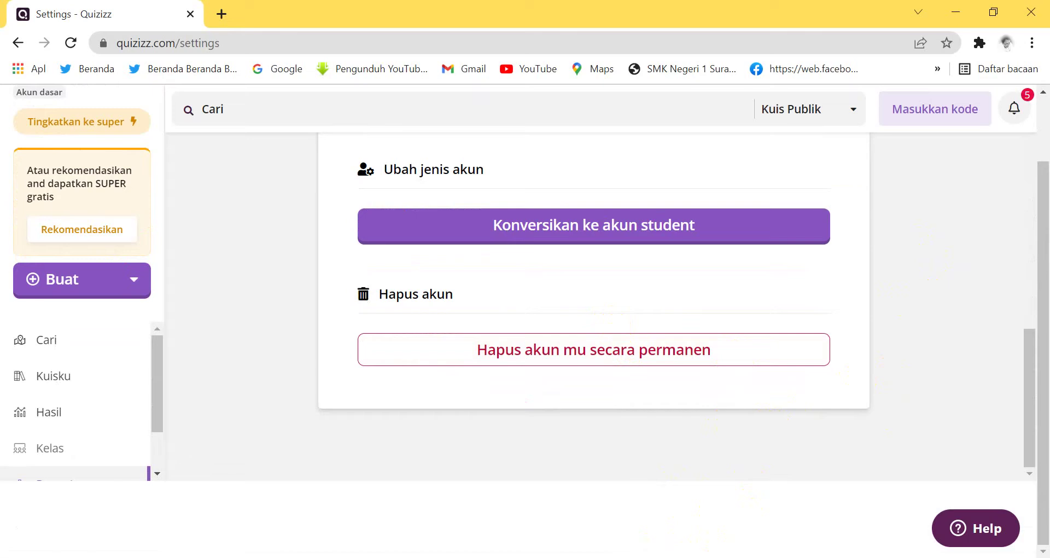
Switch to the Google Meet call, stop the screen presentation, and dismiss the raised-hand notification
key("alt+Tab")
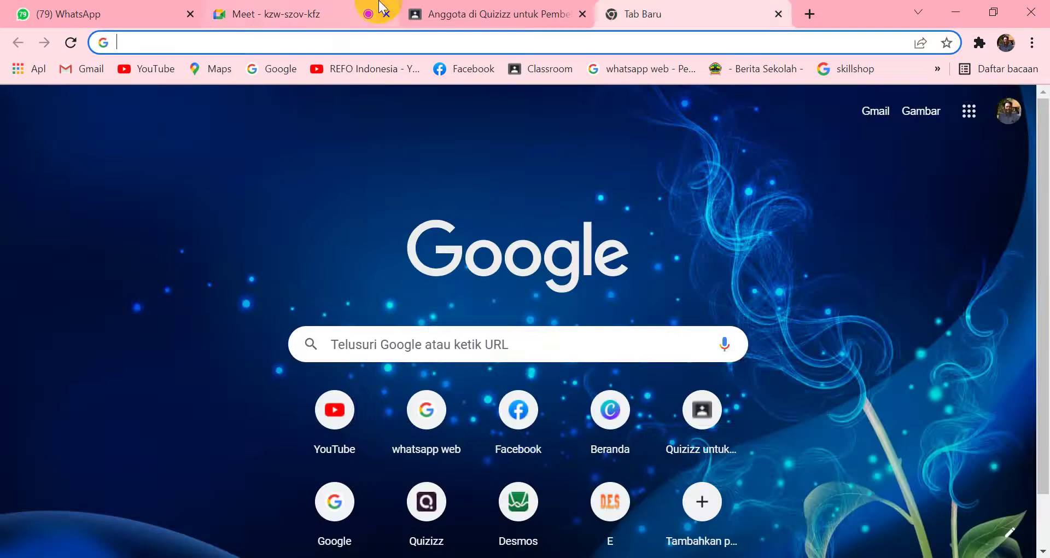
left_click(319, 12)
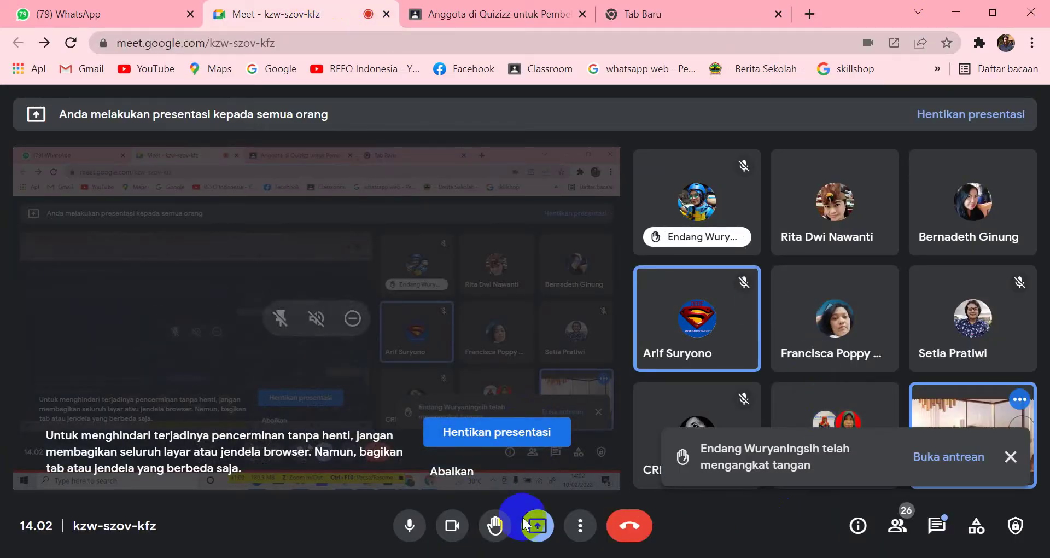
left_click(509, 434)
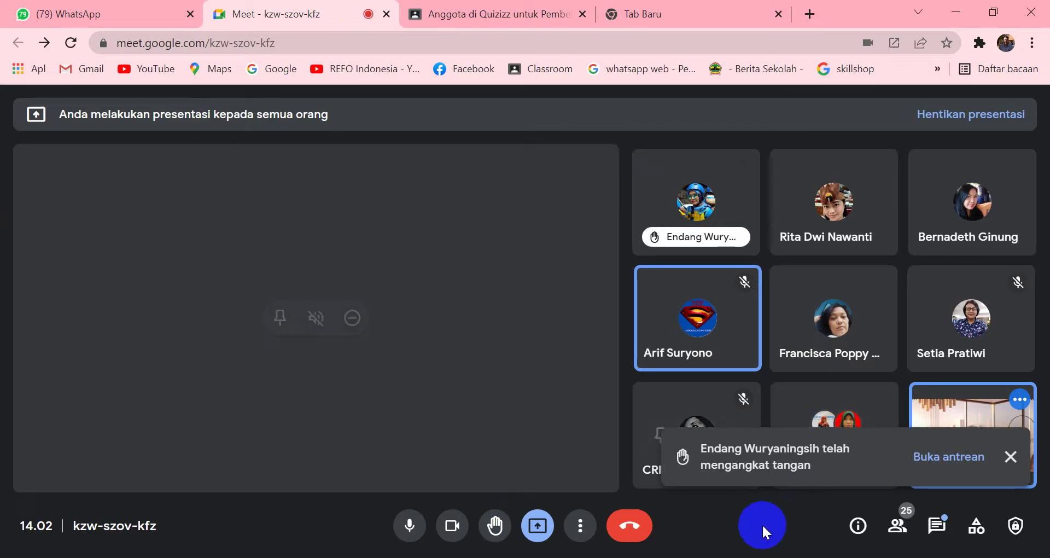
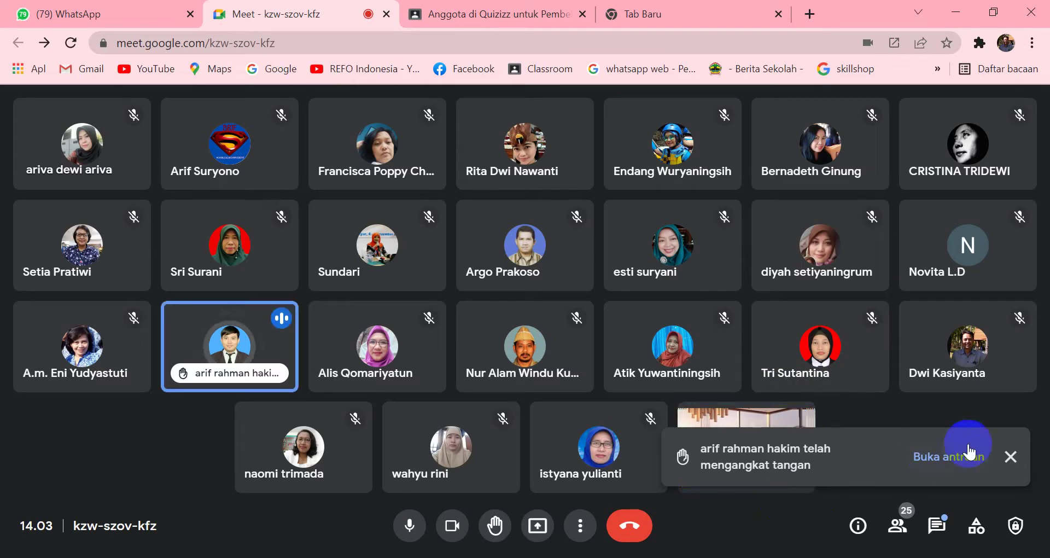
left_click(1010, 456)
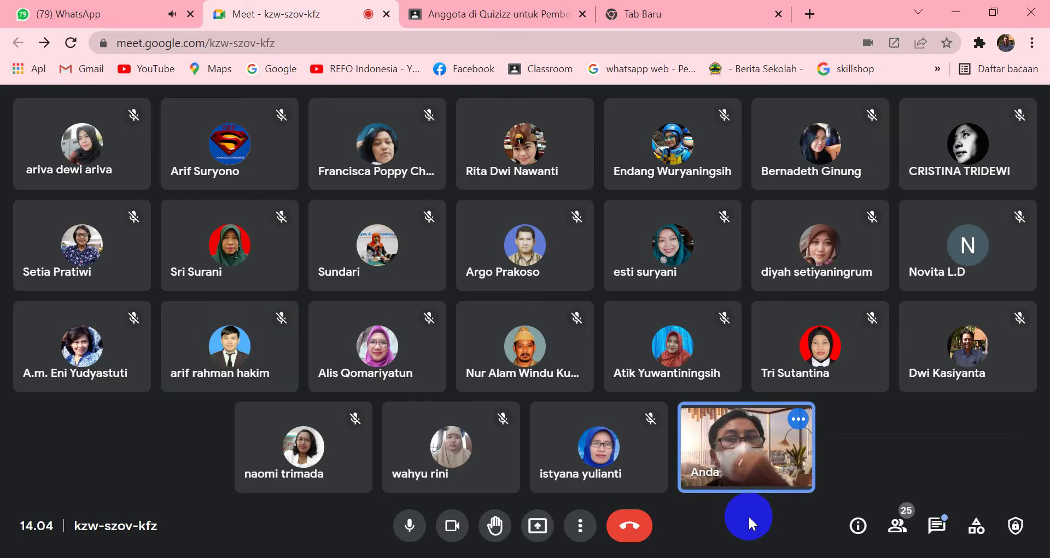
Share the entire screen in the Google Meet call and switch back to the Quizizz settings window
mouse_move(654, 432)
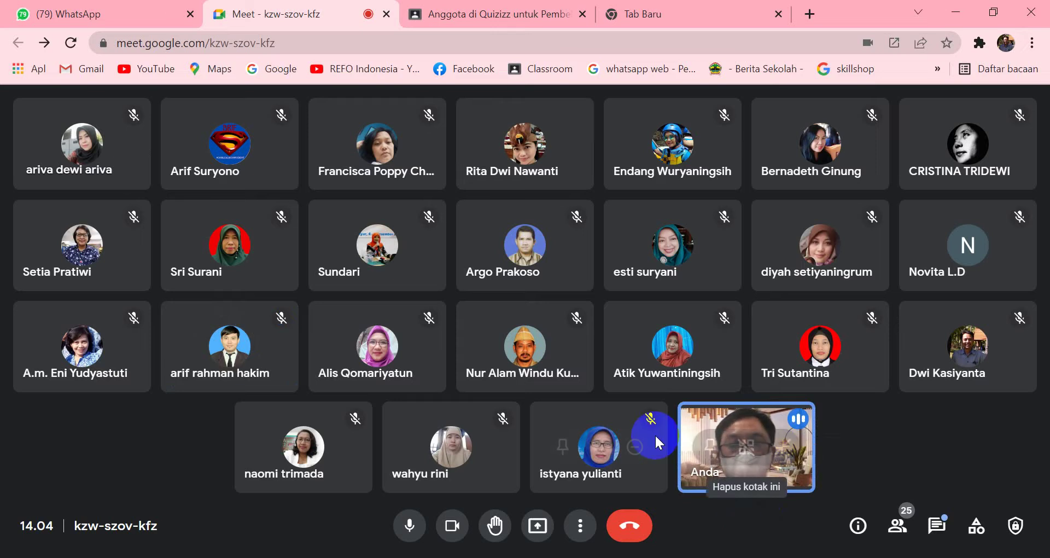
left_click(537, 525)
left_click(621, 414)
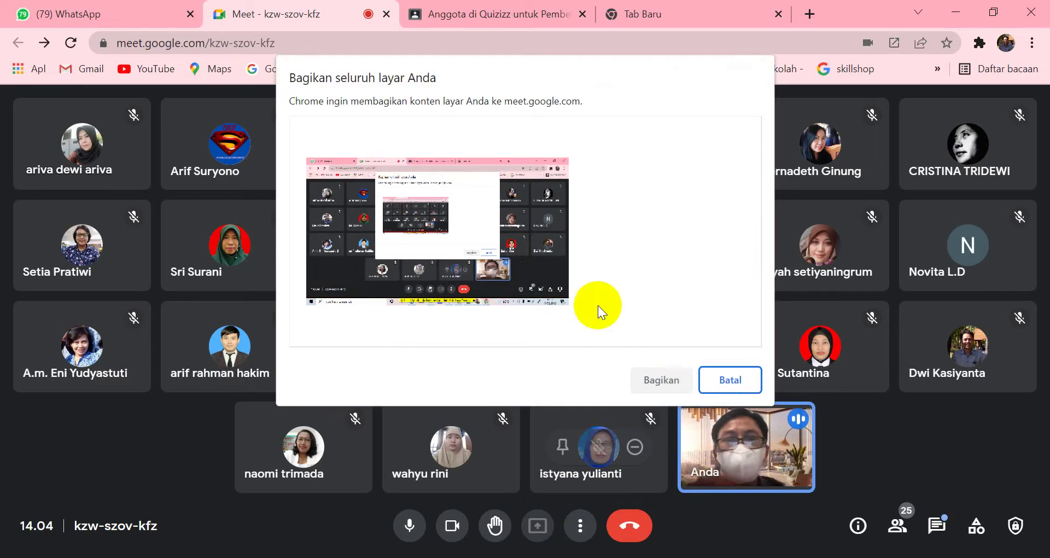
left_click(438, 230)
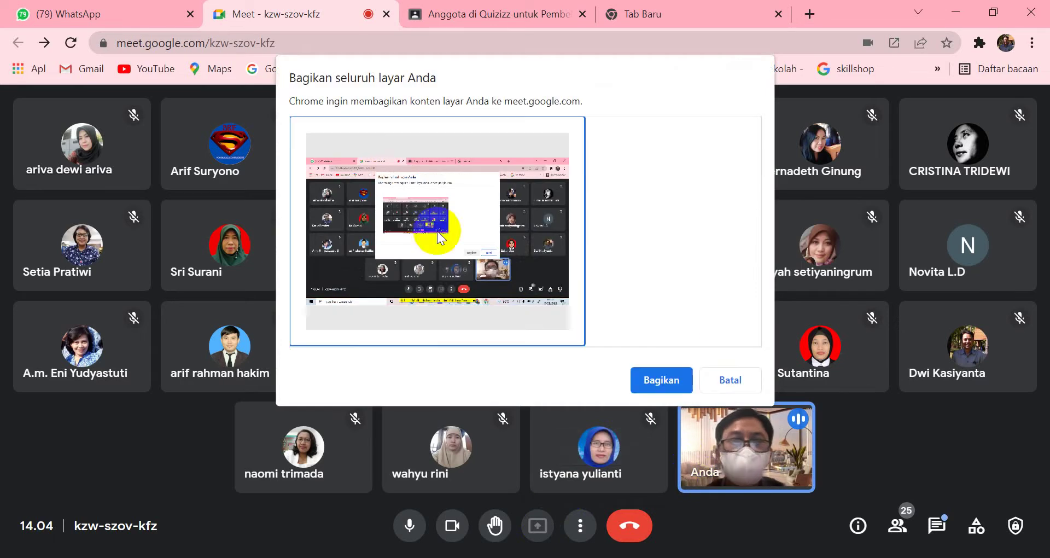
left_click(662, 379)
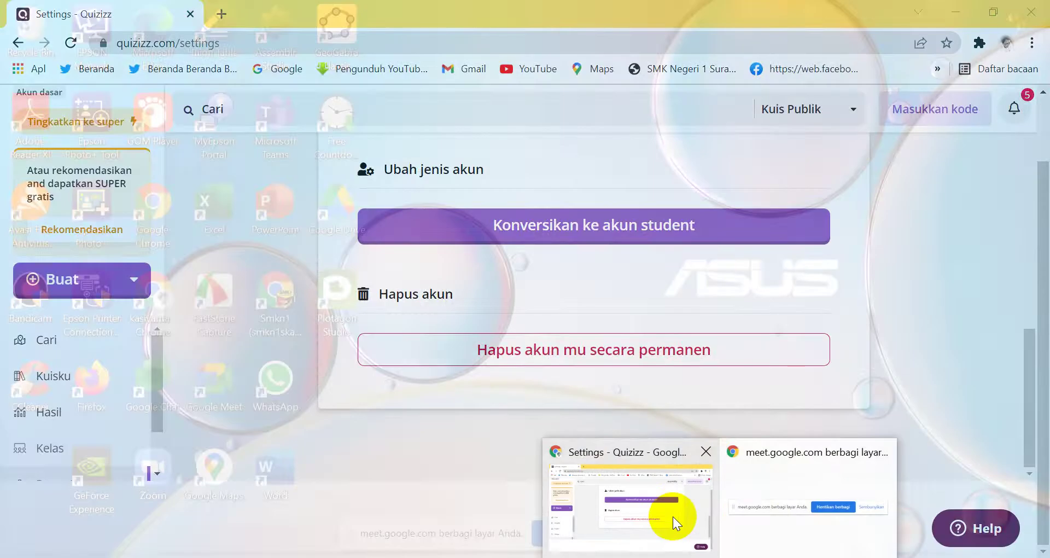
left_click(672, 516)
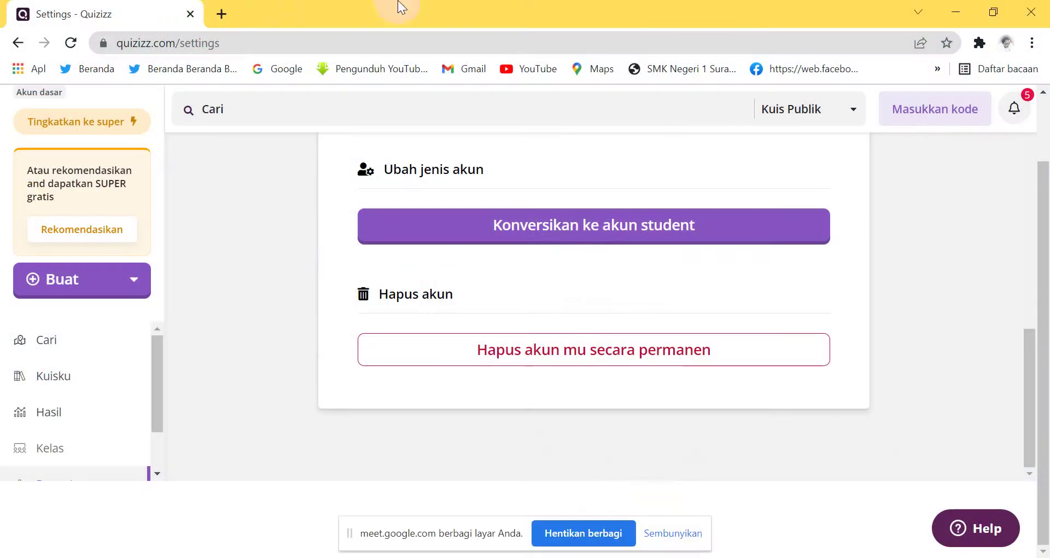
Open Google Classroom from the Google apps list in a new browser tab
left_click(219, 15)
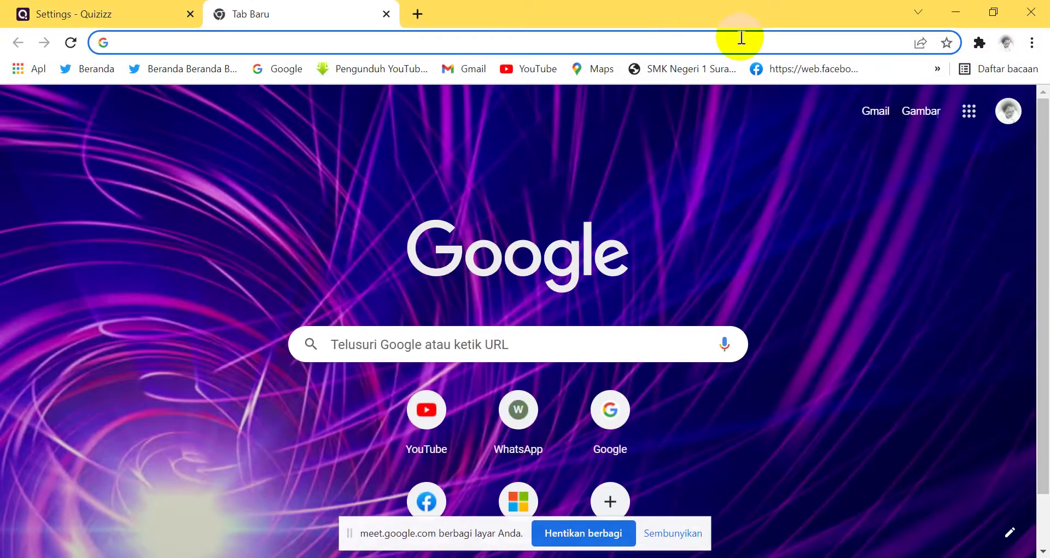
left_click(968, 111)
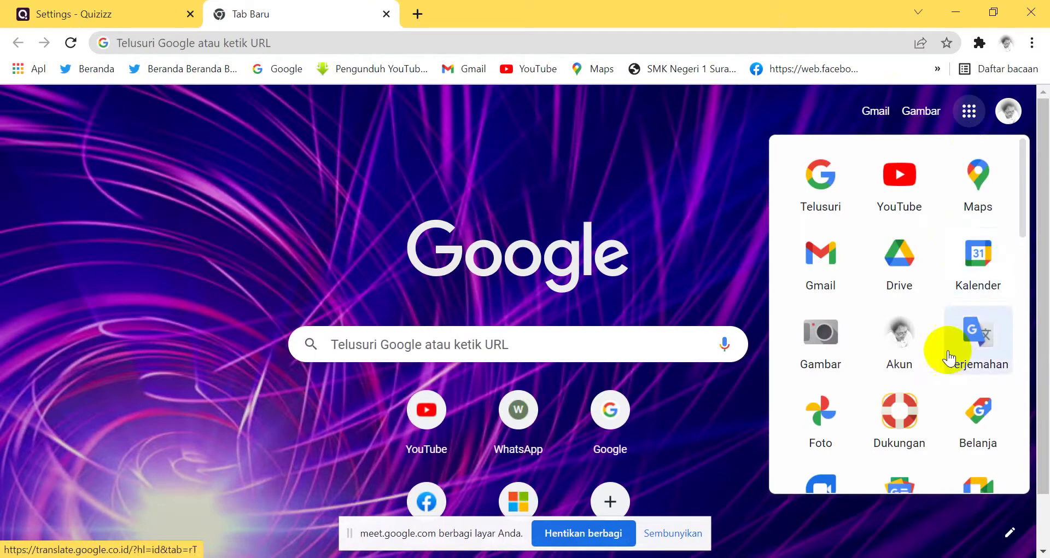
scroll(903, 412, "down", 9)
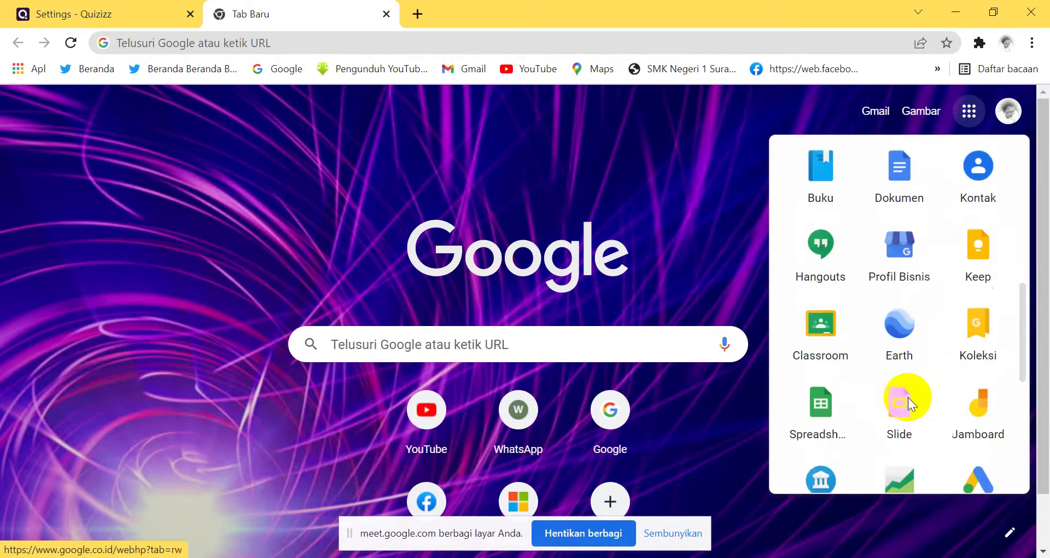
scroll(889, 317, "down", 4)
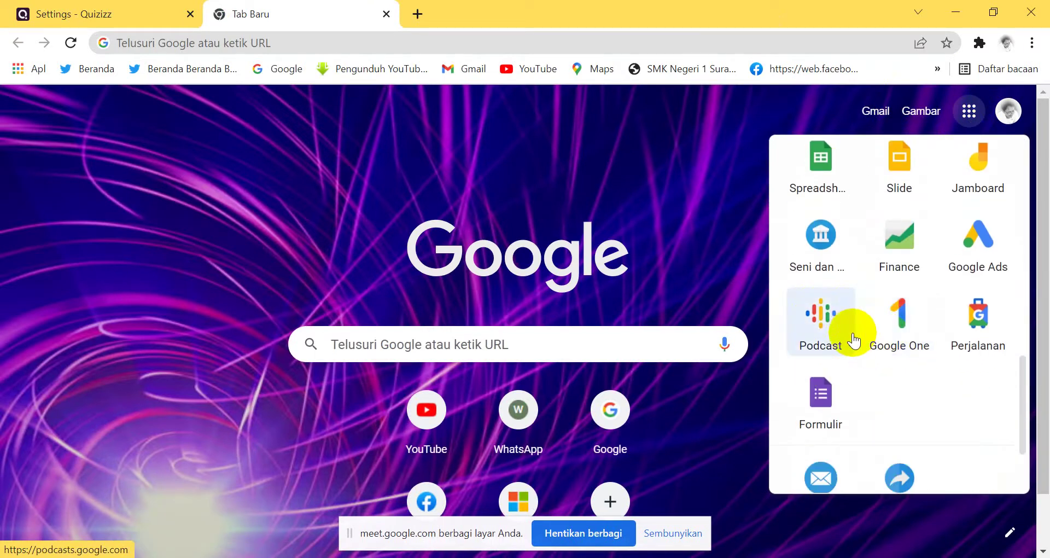
scroll(854, 334, "up", 5)
scroll(852, 339, "up", 4)
scroll(851, 336, "down", 3)
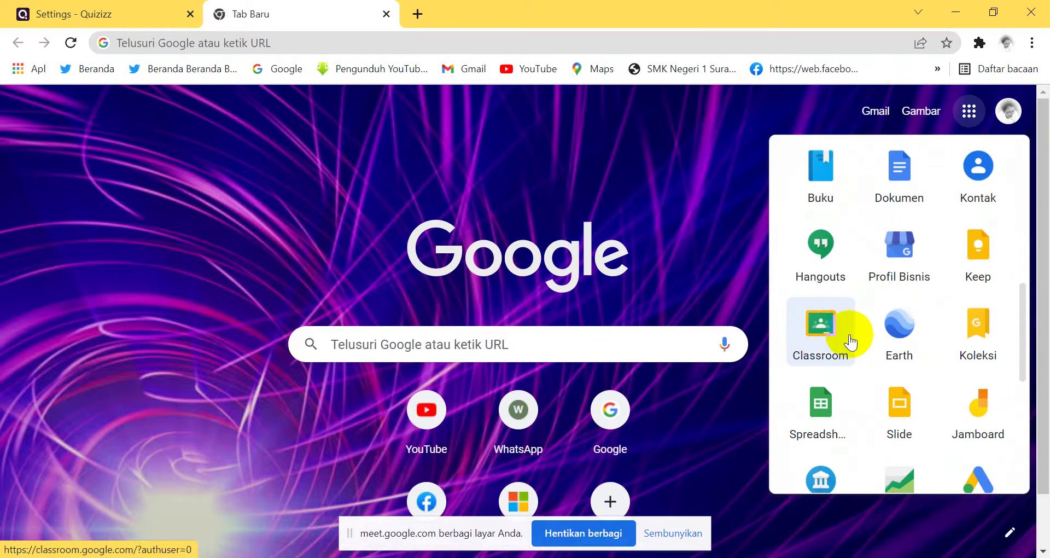
left_click(818, 339)
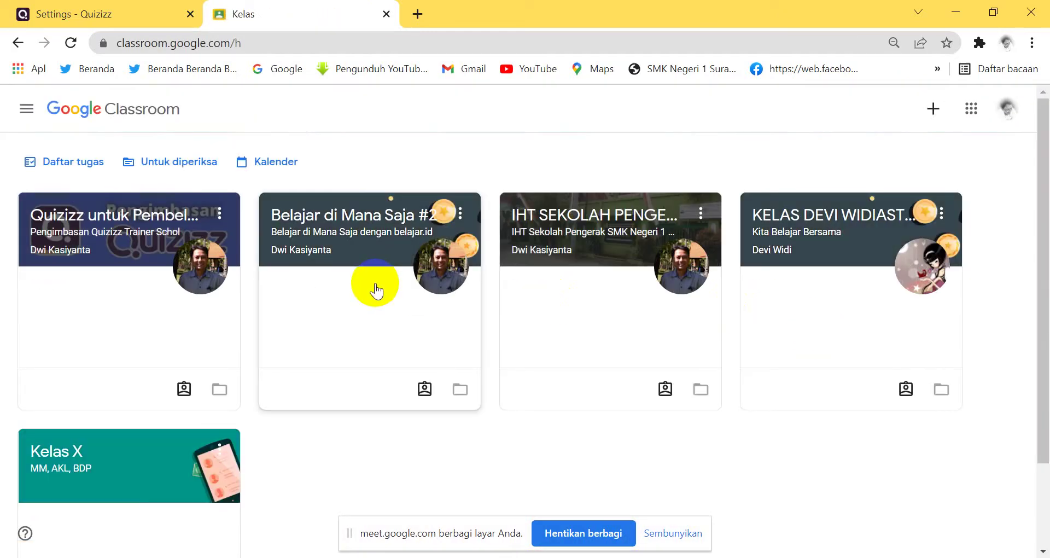
Open the classwork of the "Quizizz untuk Pembelajaran Hybrid" class and expand the "Daftar Hadir Pelatihan Quizizz" material
left_click(122, 224)
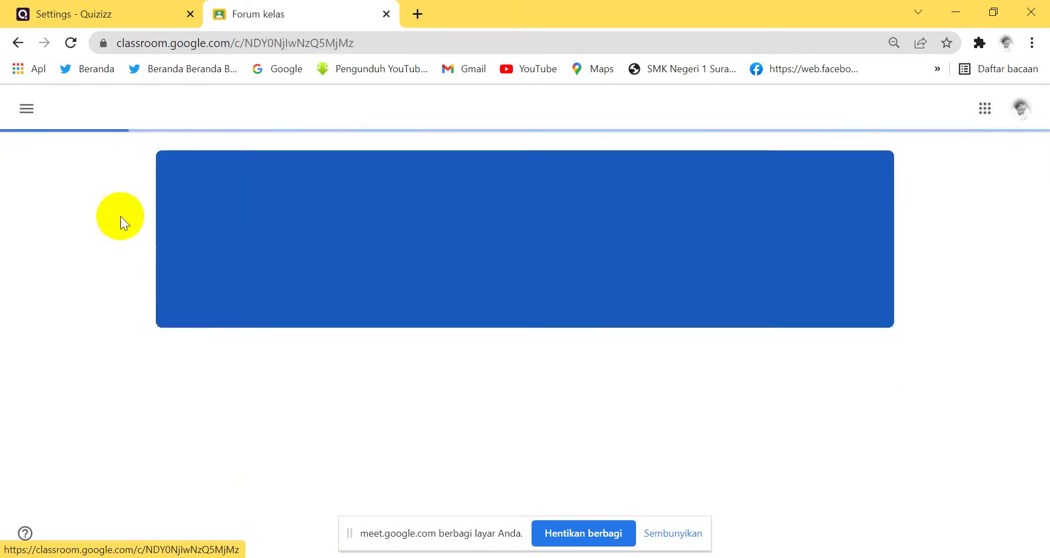
left_click(505, 110)
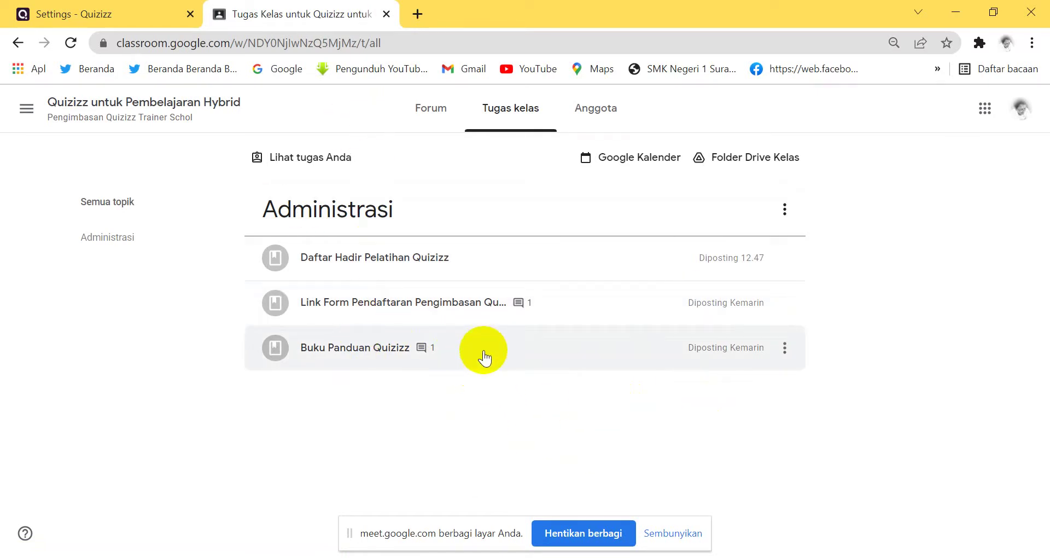
left_click(507, 263)
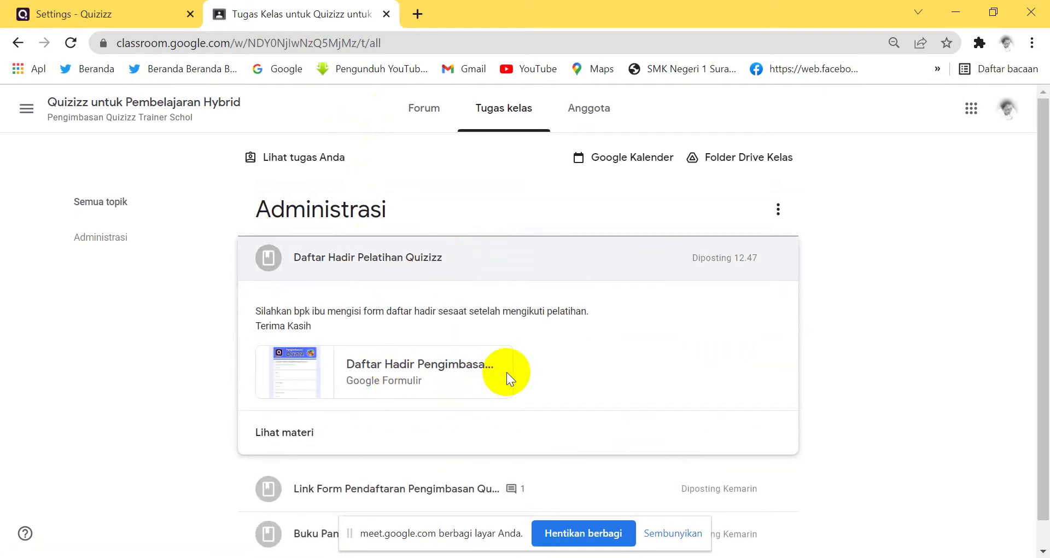
scroll(481, 368, "down", 1)
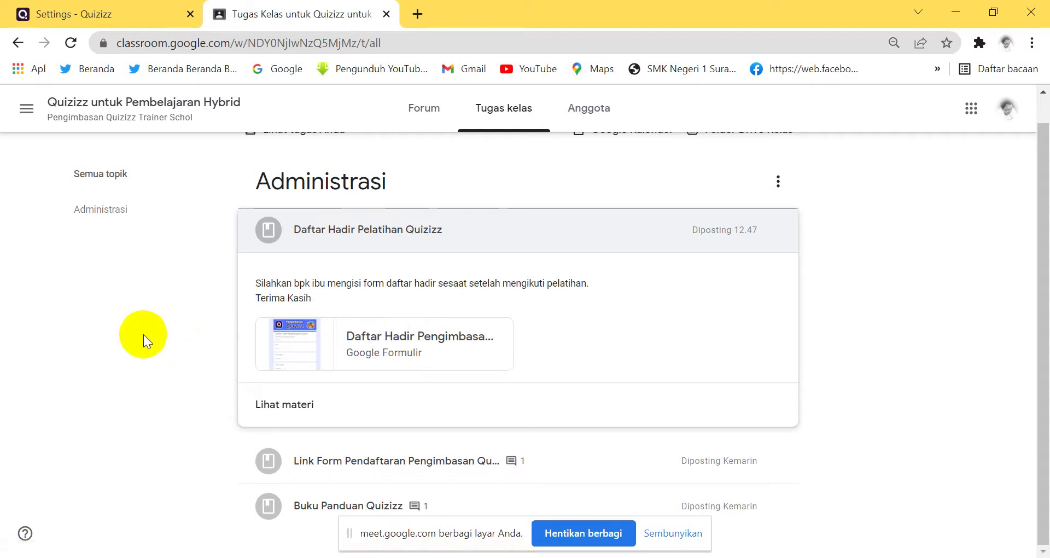
Switch from the Google Classroom classwork to the Quizizz settings page and open the Quizizz home page
scroll(480, 241, "up", 1)
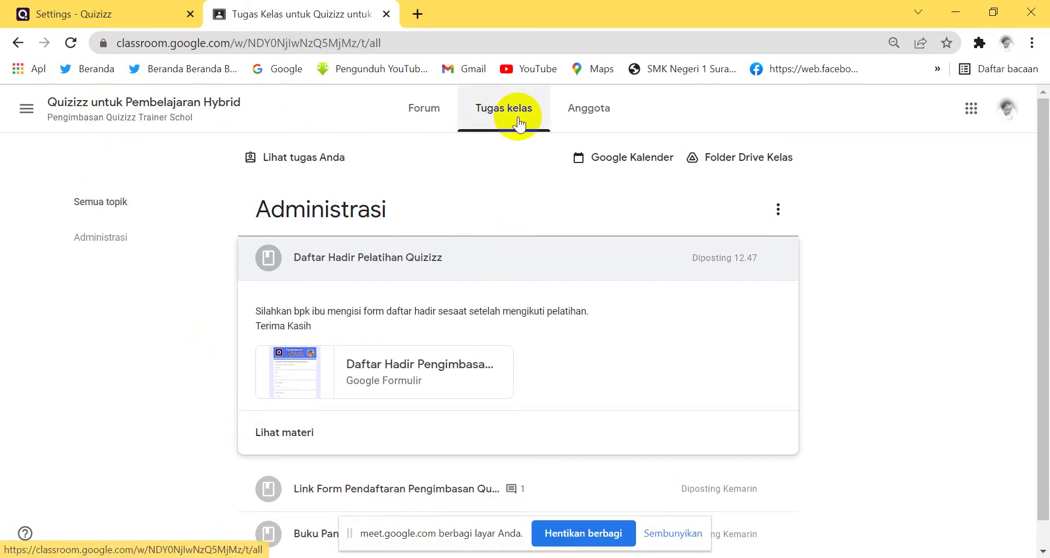
scroll(550, 317, "down", 1)
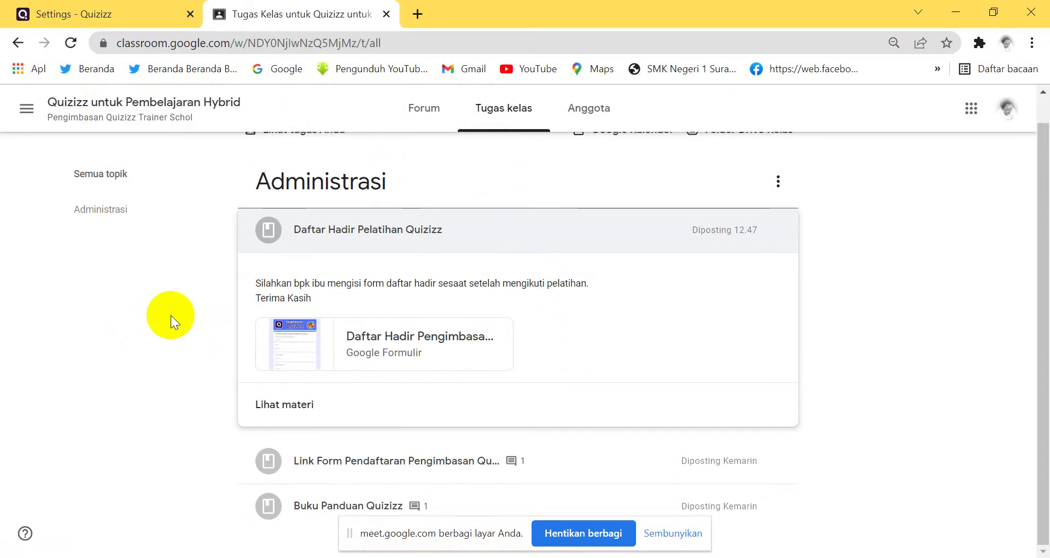
left_click(658, 556)
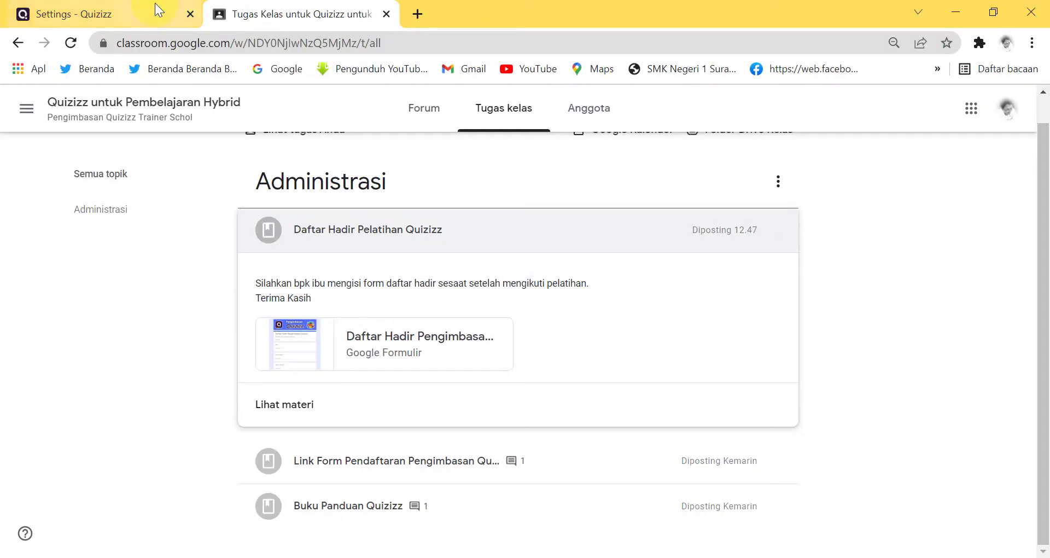
left_click(127, 11)
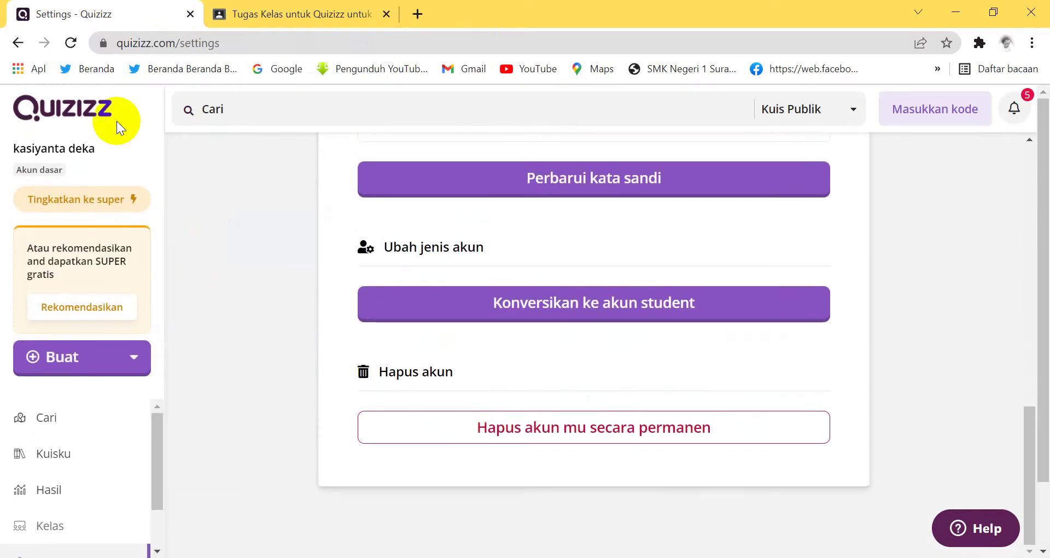
left_click(80, 116)
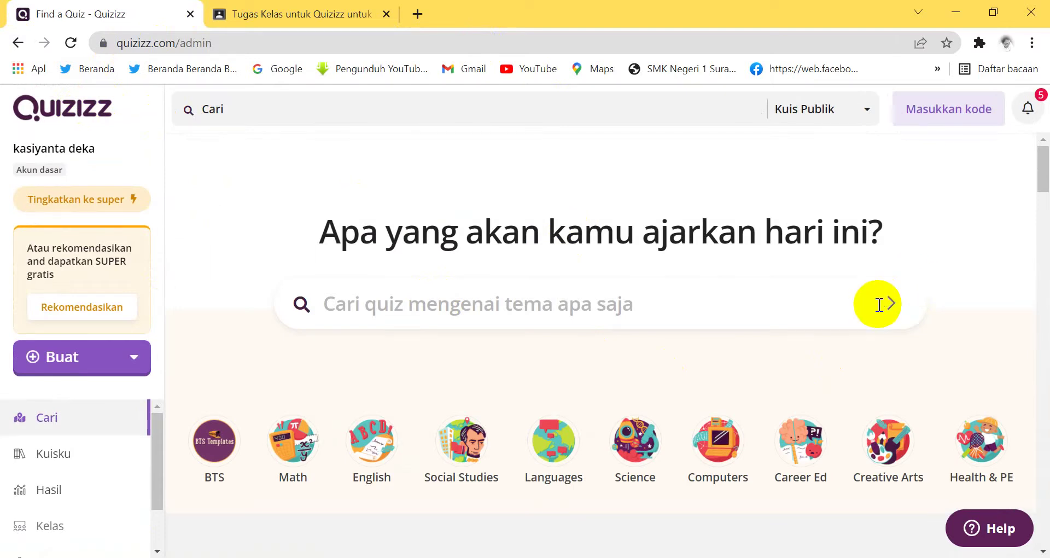
Look through the subject categories and the Ice-breakers and Bell Ringers quizzes on the home page
scroll(878, 304, "down", 3)
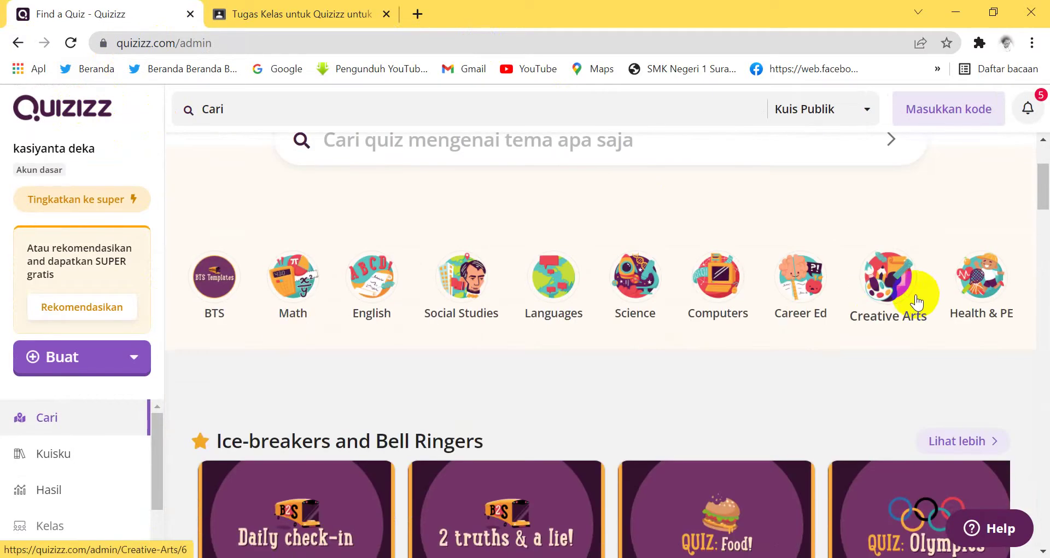
scroll(914, 297, "up", 3)
scroll(917, 298, "down", 5)
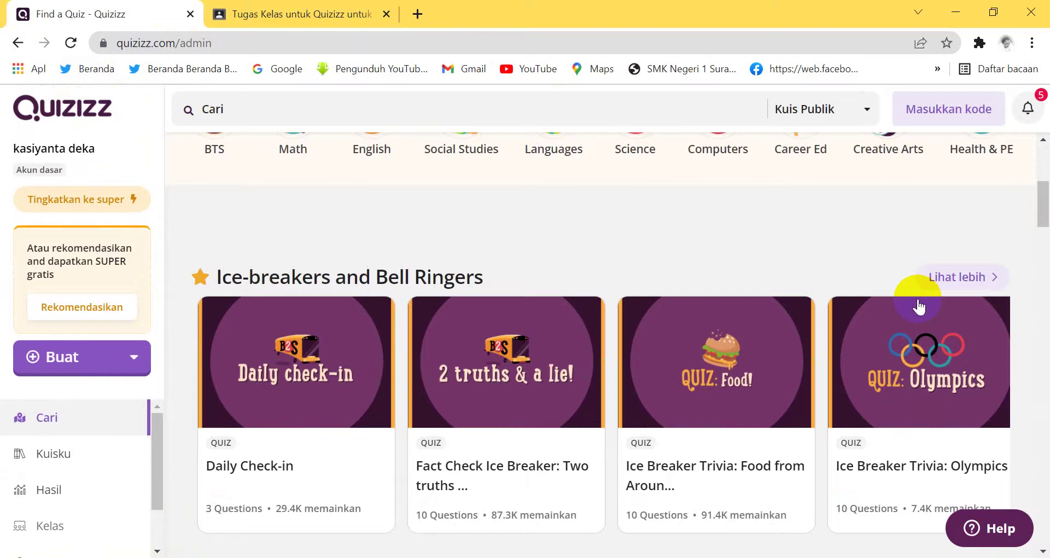
scroll(917, 298, "up", 5)
scroll(918, 298, "down", 1)
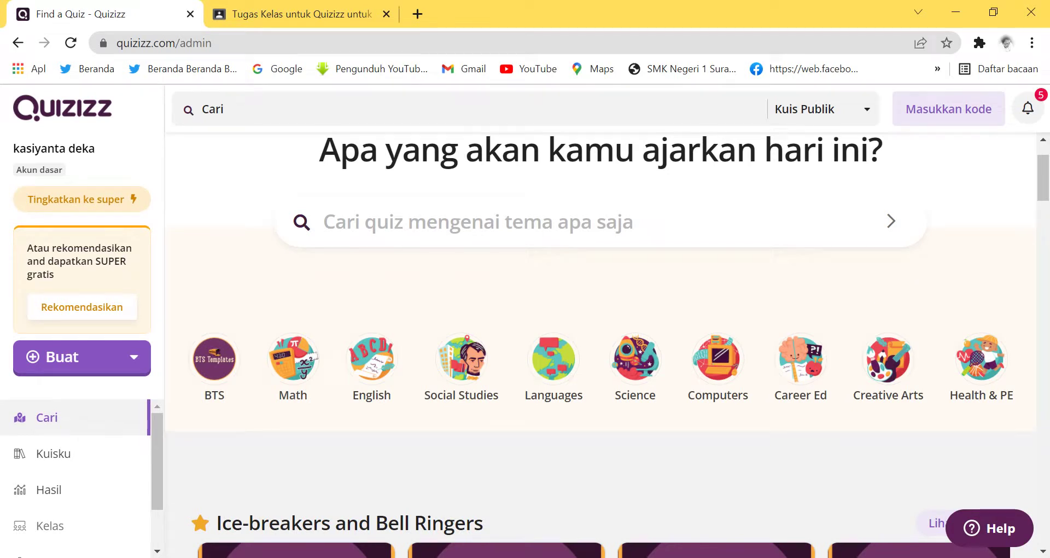
Switch to the Google Meet call, share the entire screen, and hide the sharing notice
key("alt+Tab")
left_click(543, 538)
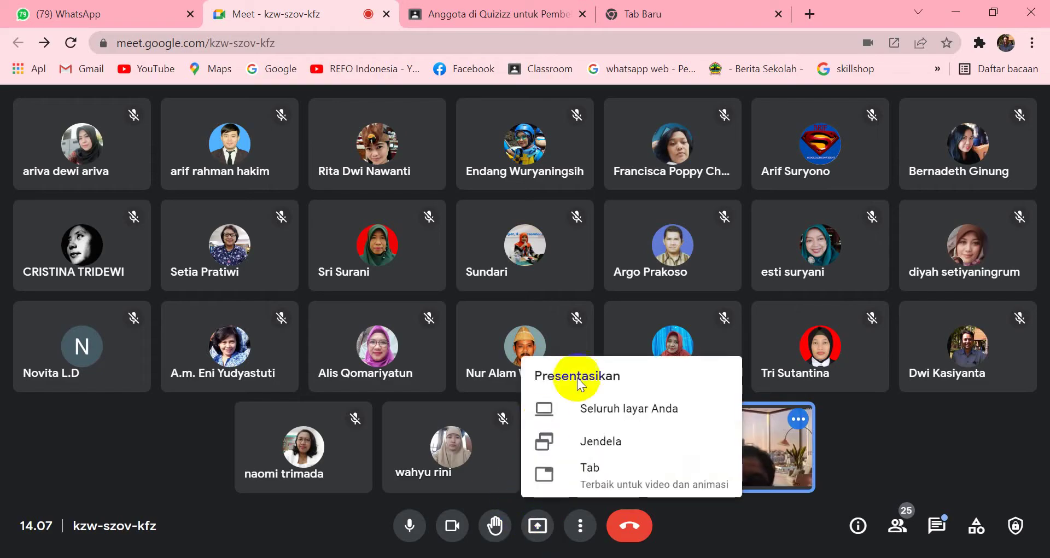
left_click(599, 409)
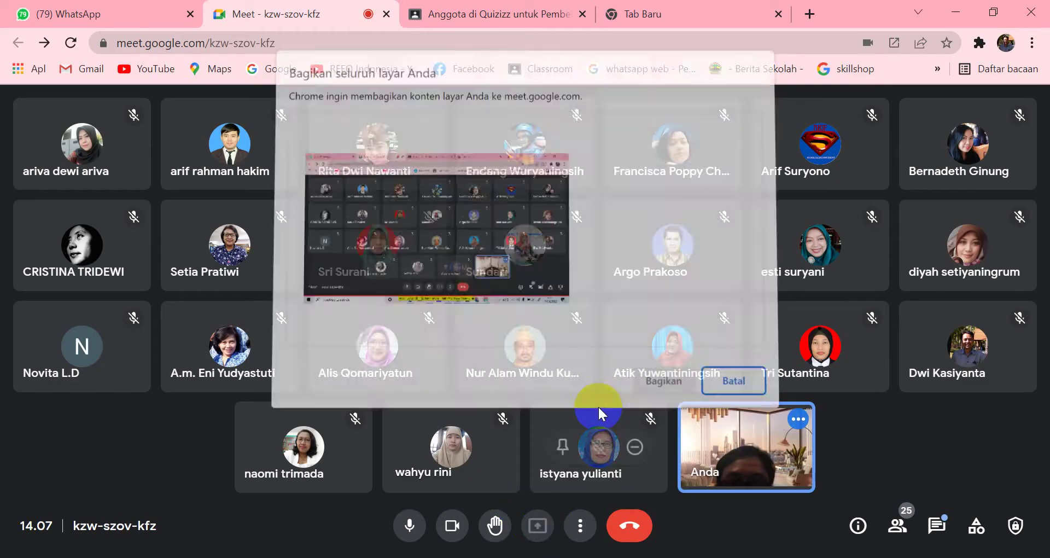
left_click(468, 234)
left_click(677, 364)
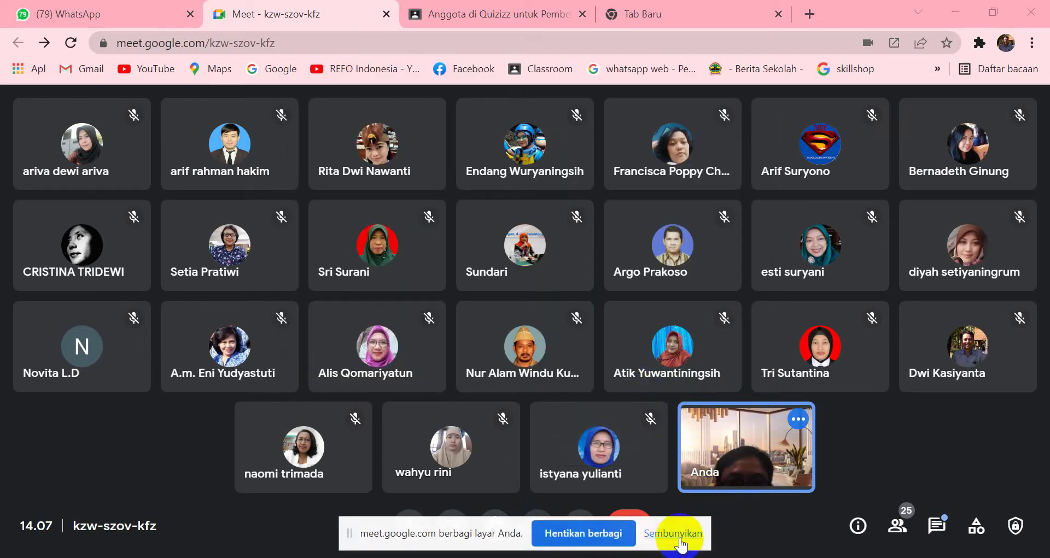
left_click(700, 534)
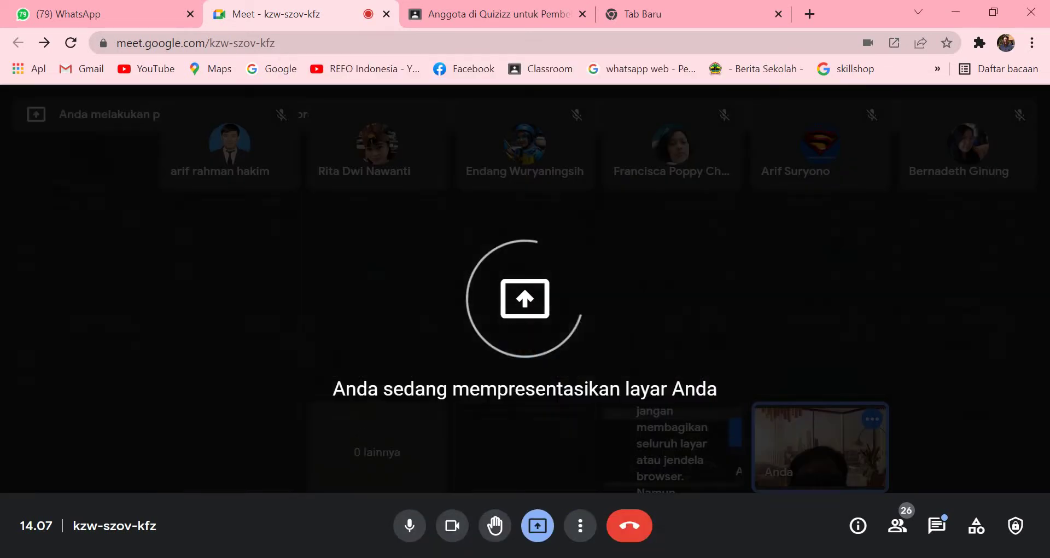
Switch from the Google Meet call back to the Quizizz home page window
mouse_move(690, 538)
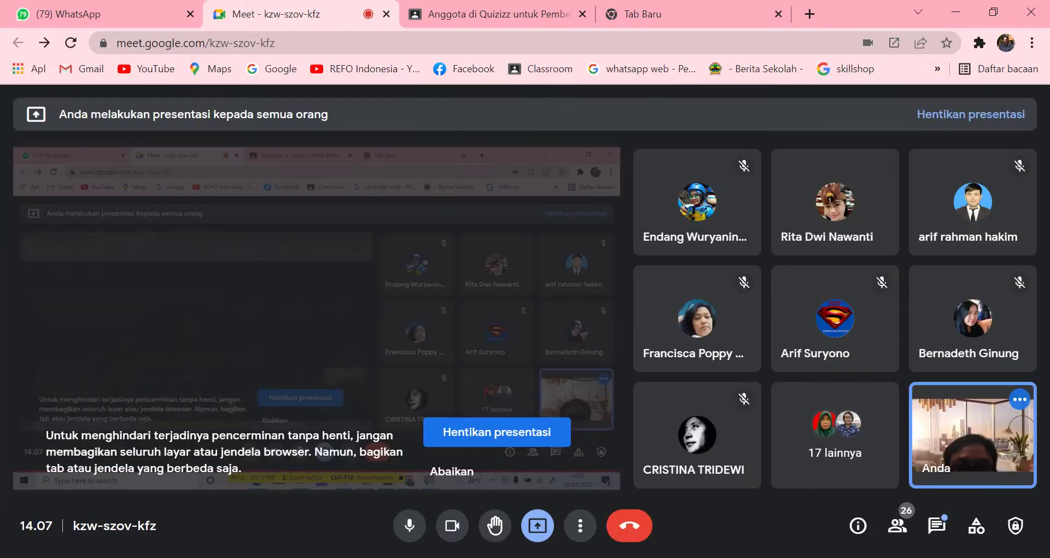
mouse_move(727, 476)
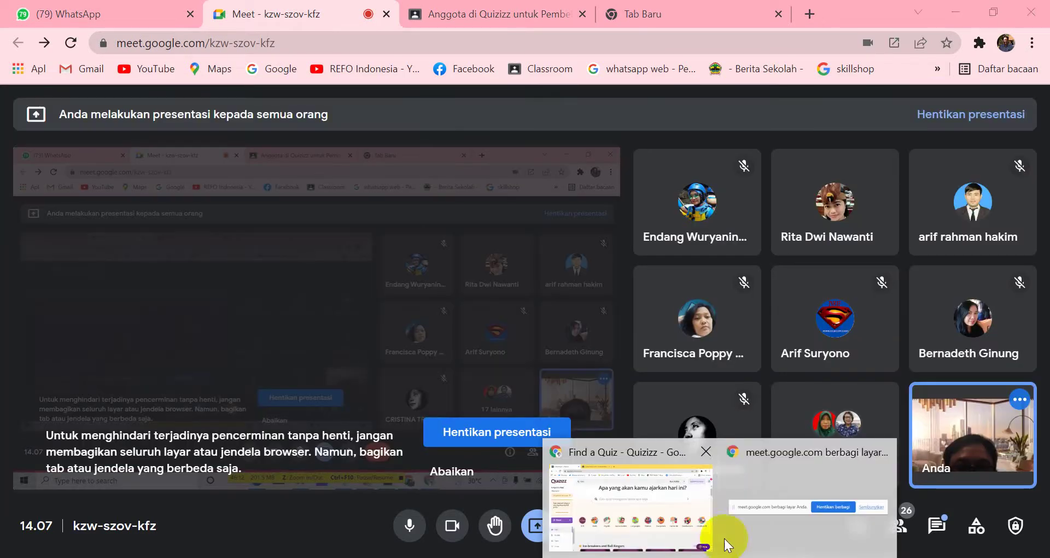
left_click(662, 511)
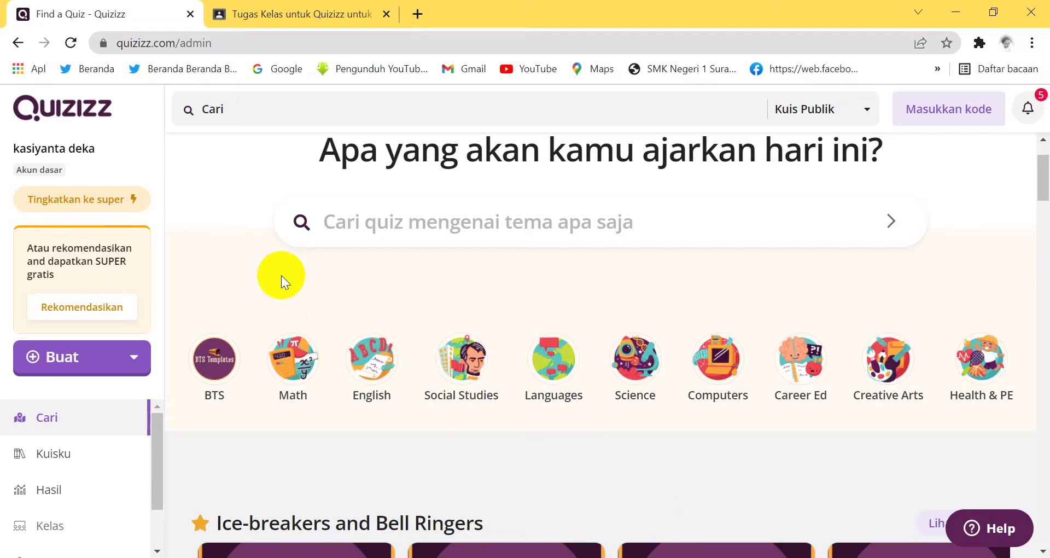
Review the Quizizz home page from the quiz search box to the featured quizzes
scroll(987, 267, "up", 2)
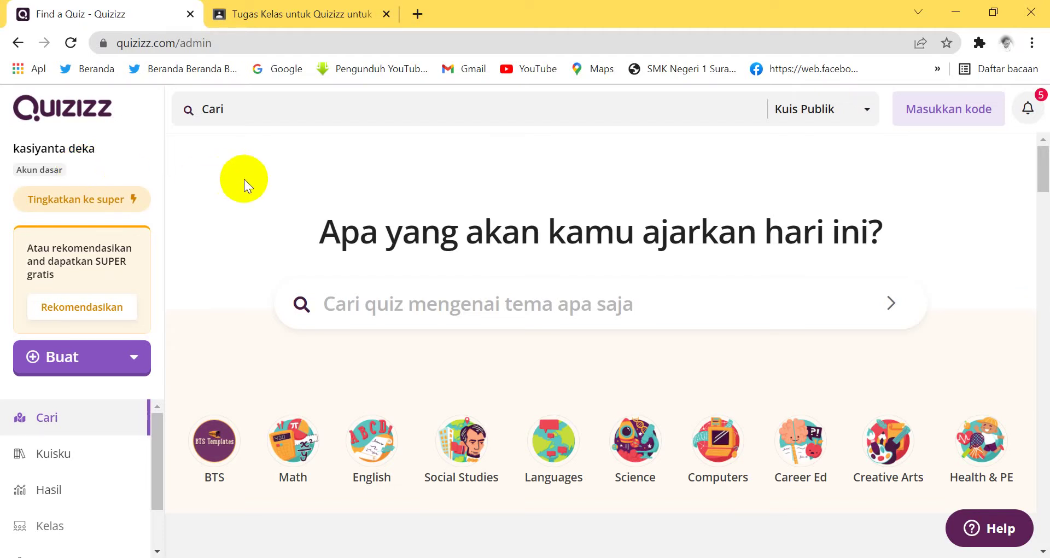
scroll(1006, 383, "down", 5)
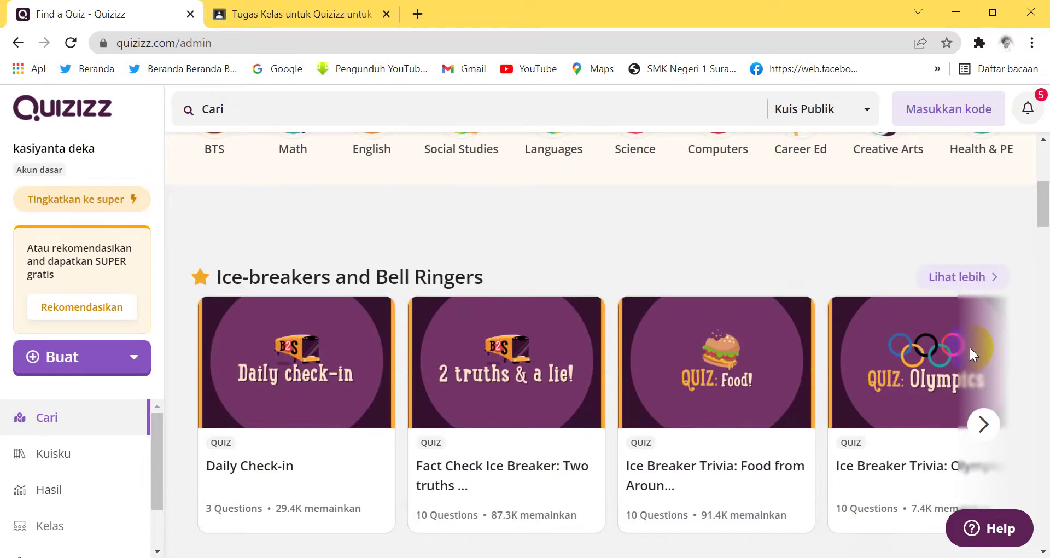
scroll(968, 346, "up", 5)
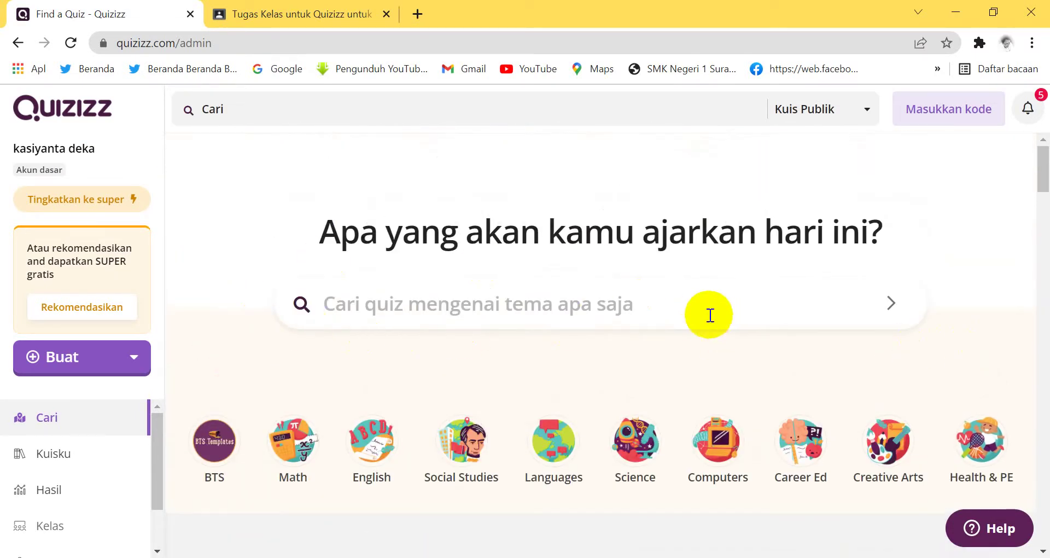
left_click(679, 305)
type("Ma")
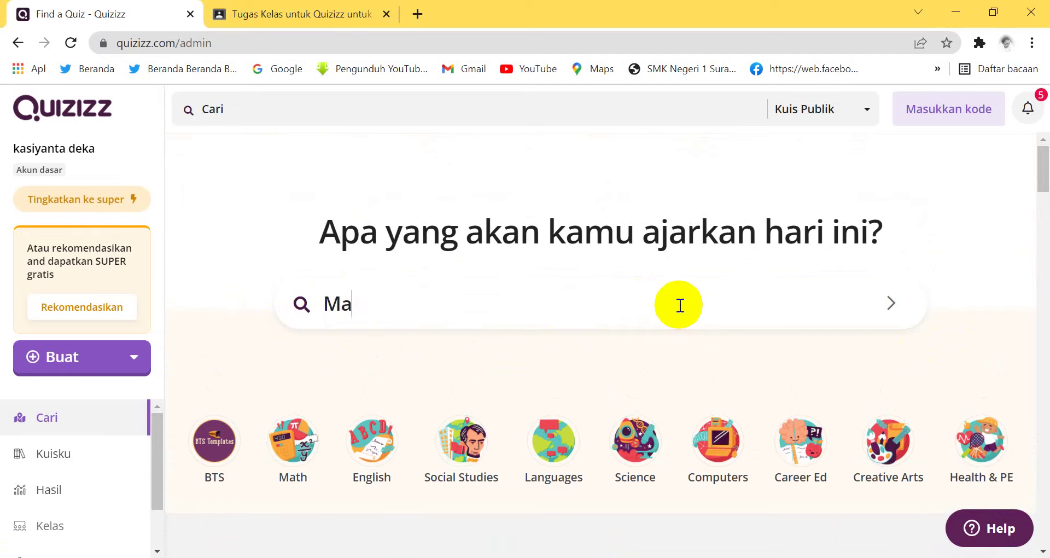
key("BackSpace")
key("BackSpace")
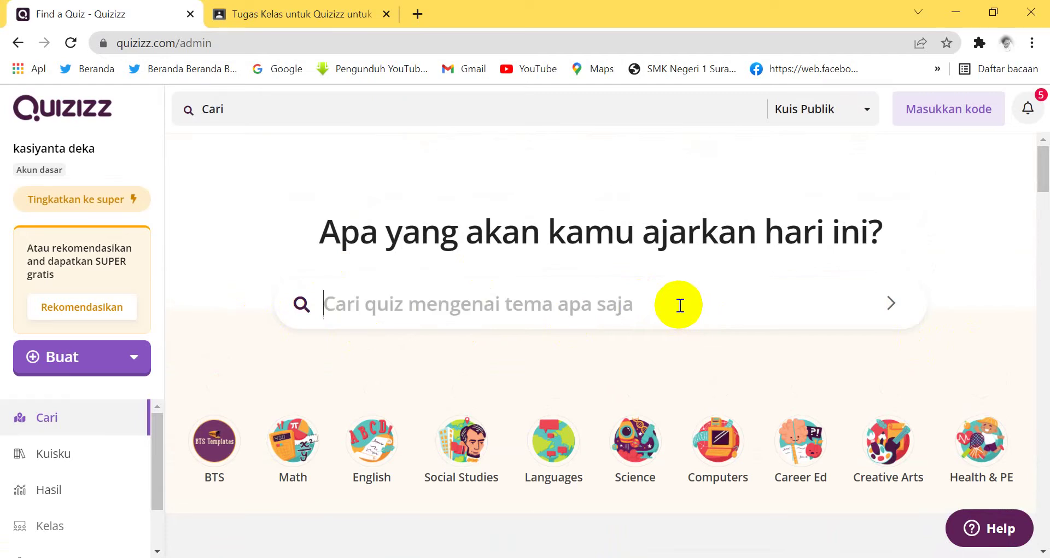
Open the Math category and look through its popular quizzes and lessons
left_click(283, 438)
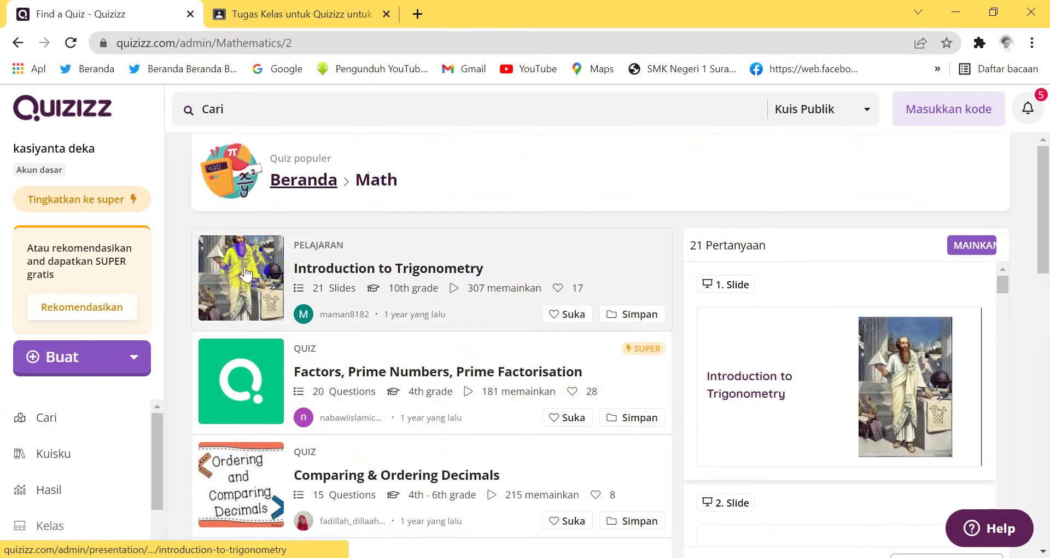
scroll(562, 241, "down", 5)
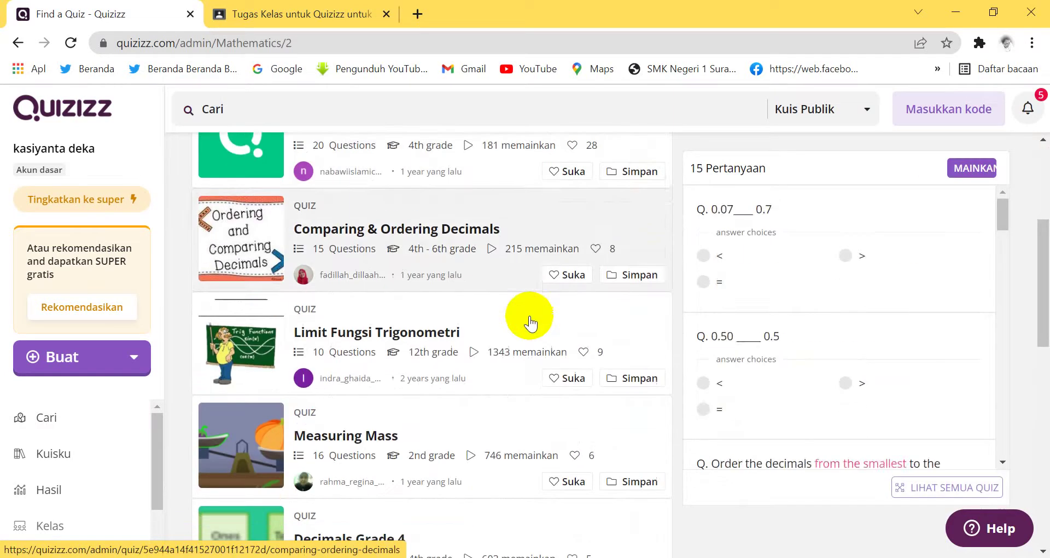
scroll(527, 317, "up", 2)
scroll(527, 323, "up", 3)
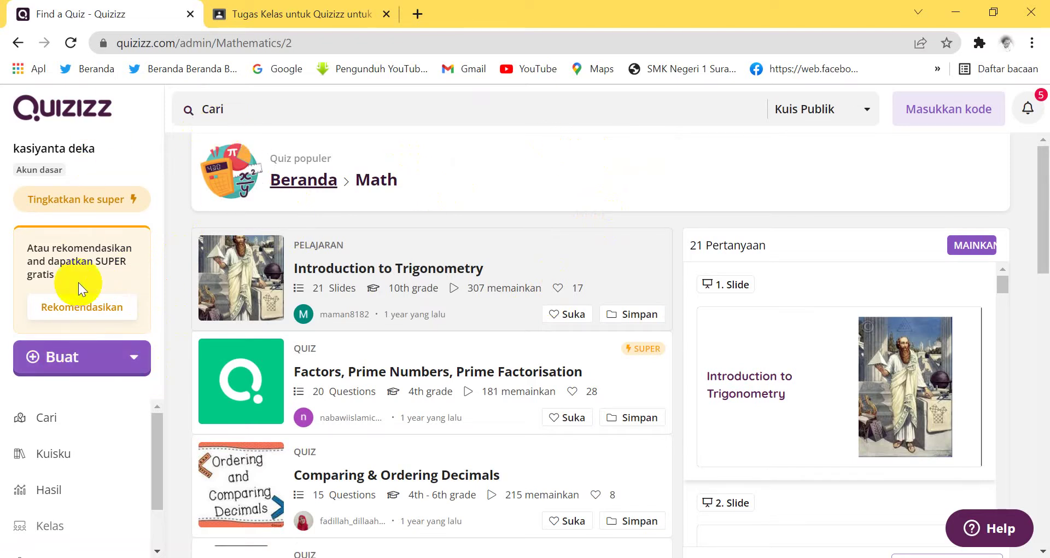
Open the Quizizz referral program page, copy the referral link, and close the page
scroll(55, 424, "down", 1)
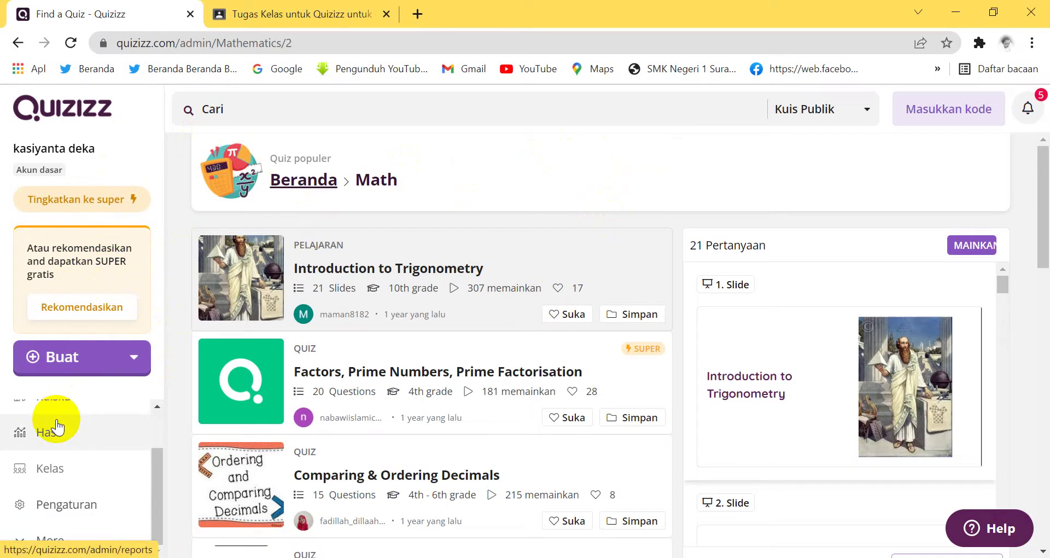
scroll(57, 426, "up", 1)
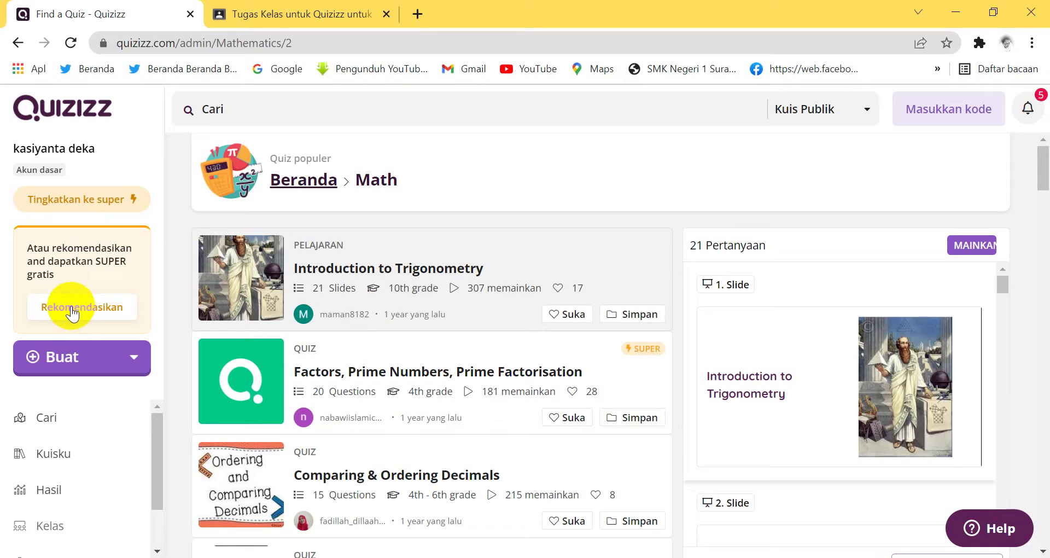
left_click(72, 309)
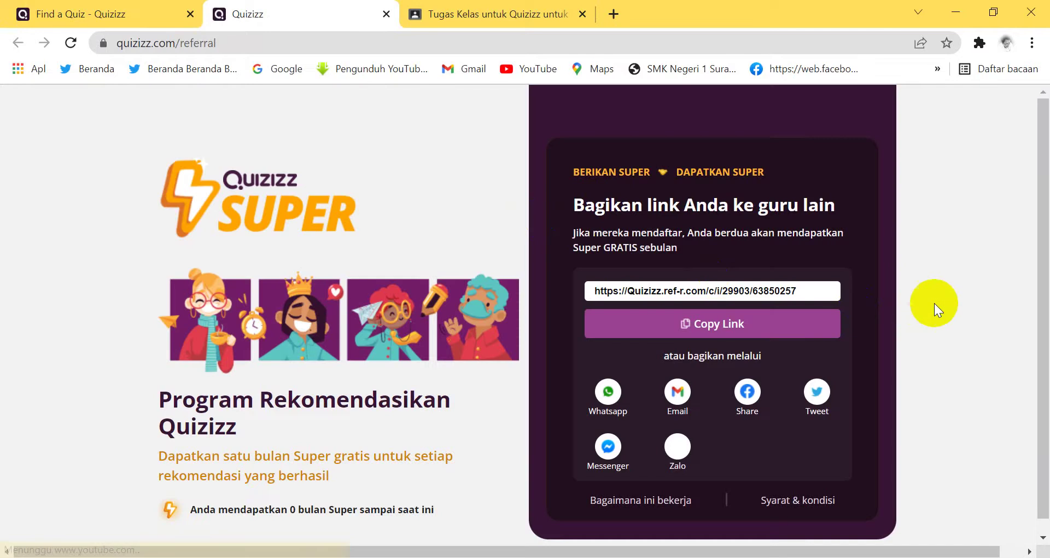
left_click(718, 326)
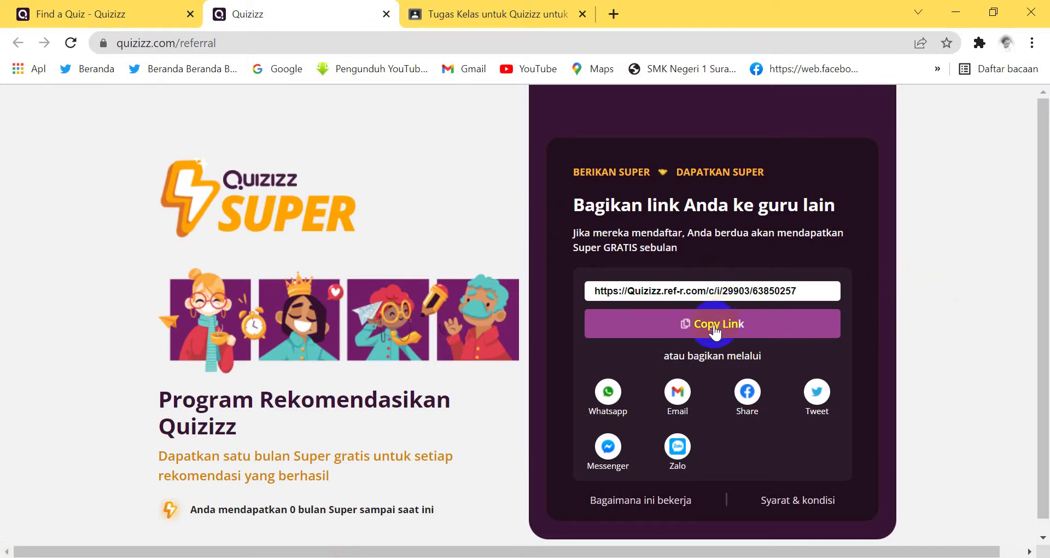
left_click(709, 330)
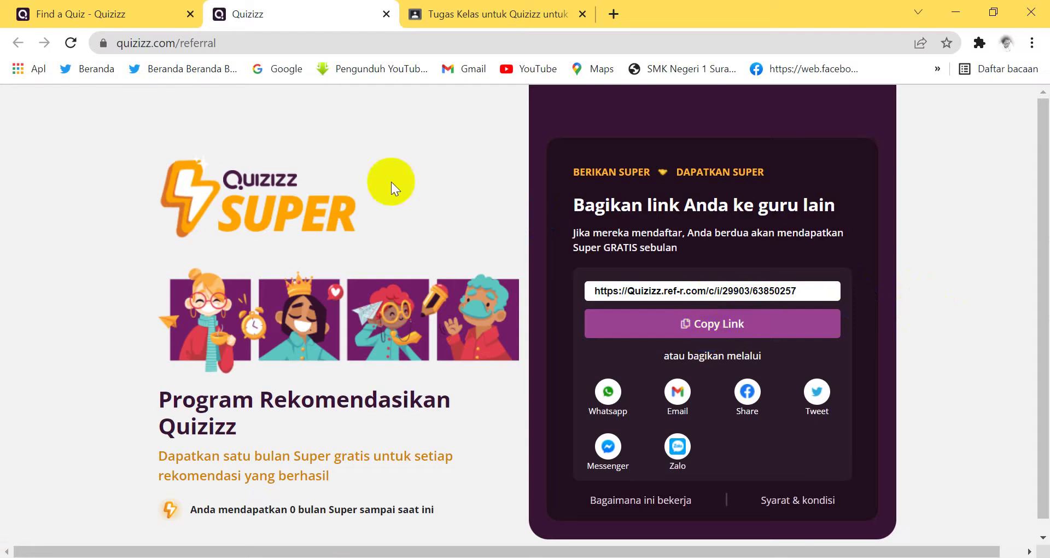
left_click(388, 15)
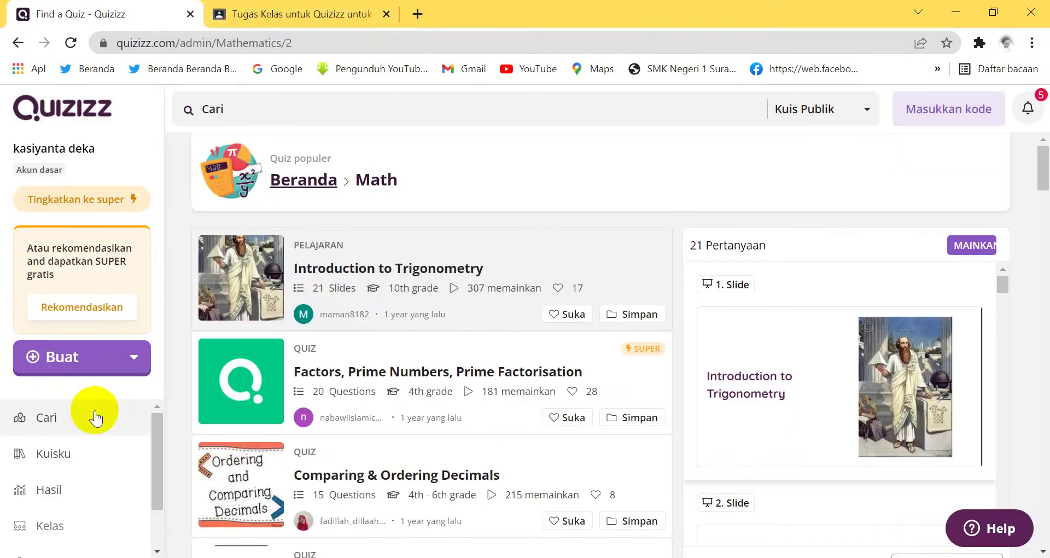
Look over the account navigation entries and show the options for creating a new quiz or lesson
scroll(94, 416, "down", 2)
scroll(96, 418, "up", 2)
scroll(104, 432, "up", 1)
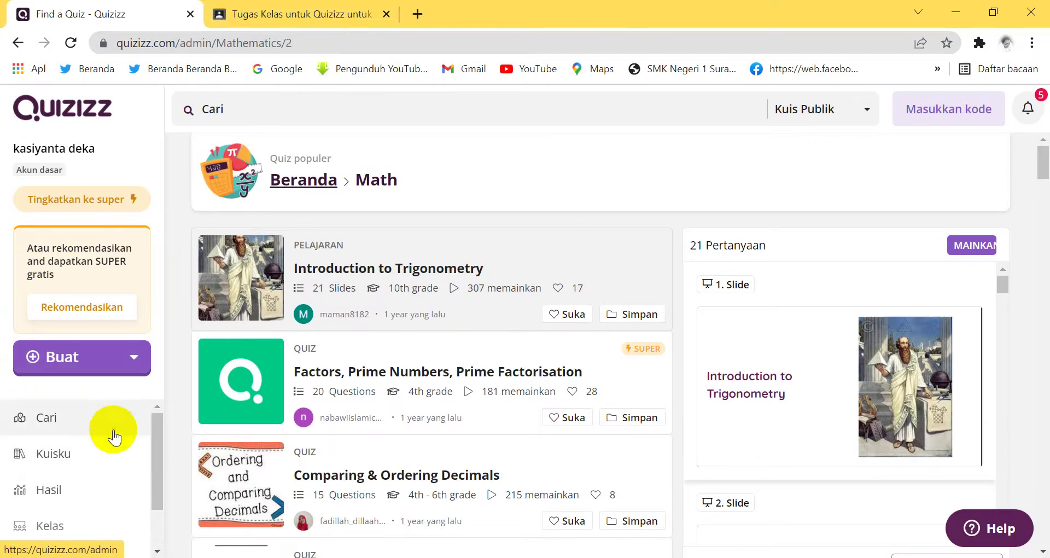
left_click(133, 358)
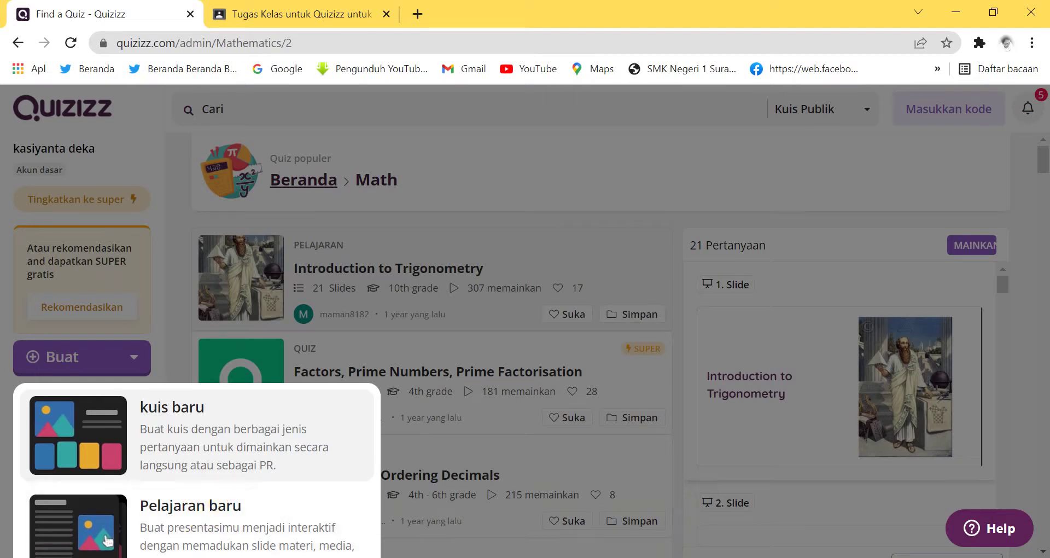
Switch to the Google Meet browser window and open quizizz.com in its empty tab
key("alt+Tab")
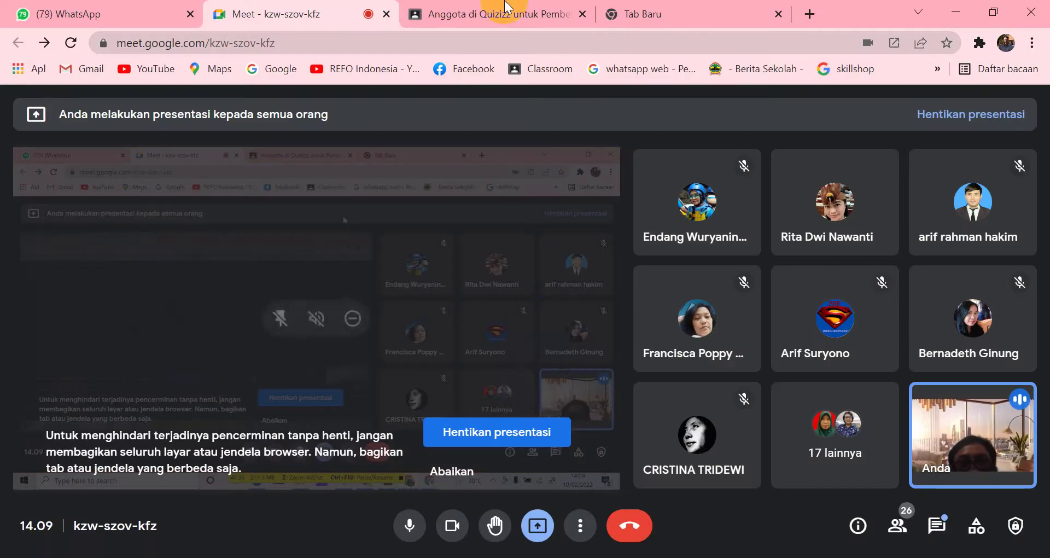
left_click(679, 11)
left_click(512, 43)
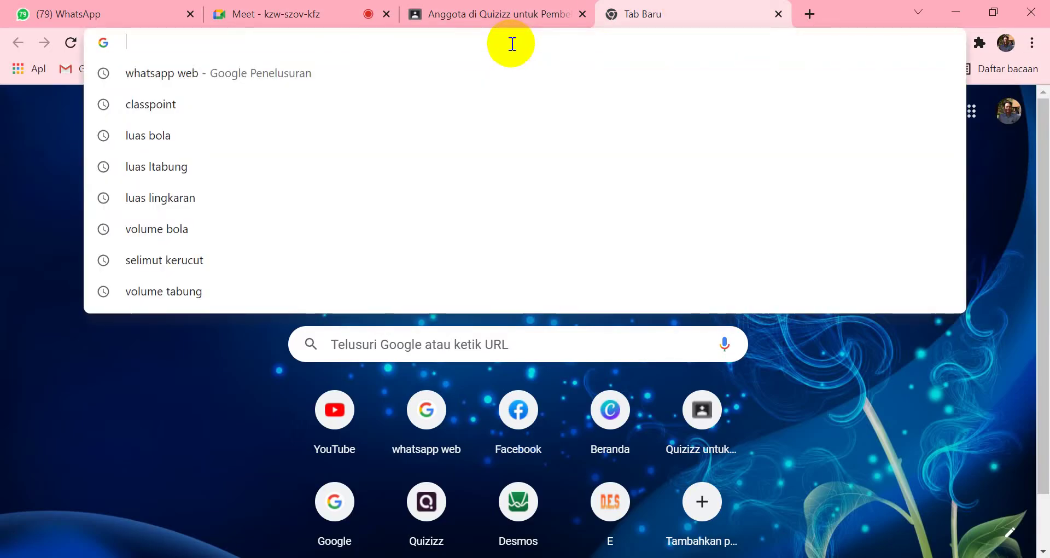
type("1")
key("BackSpace")
type("quizizz.com")
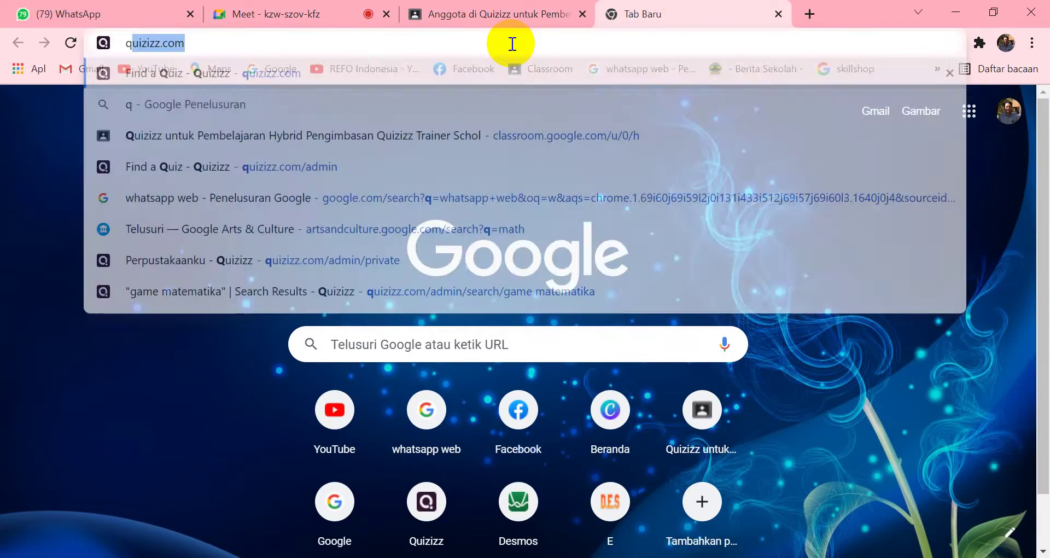
key("Return")
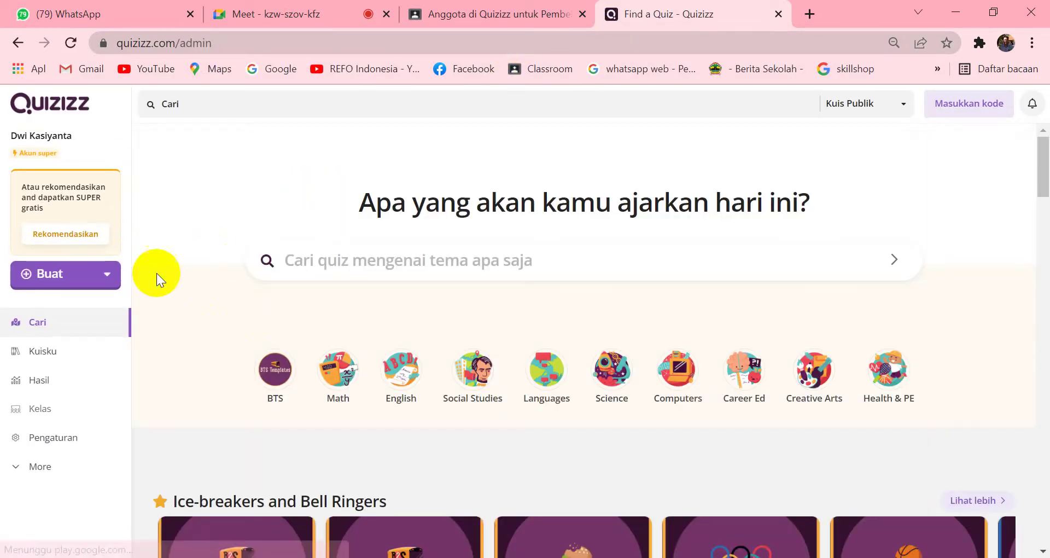
Open the Asesmen Diagnosis konitif lesson from the personal quiz library and look over its overview and start options
left_click(42, 352)
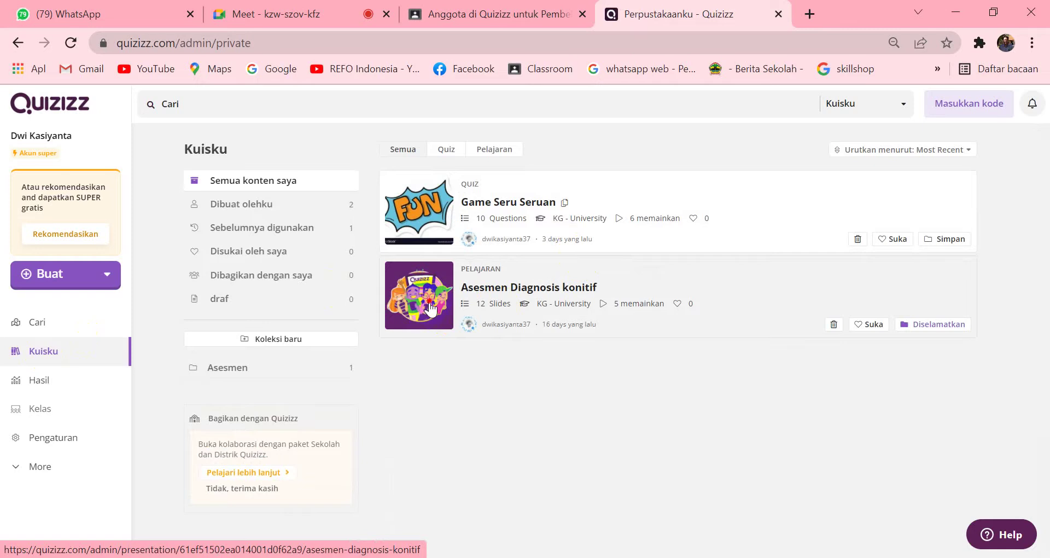
left_click(430, 303)
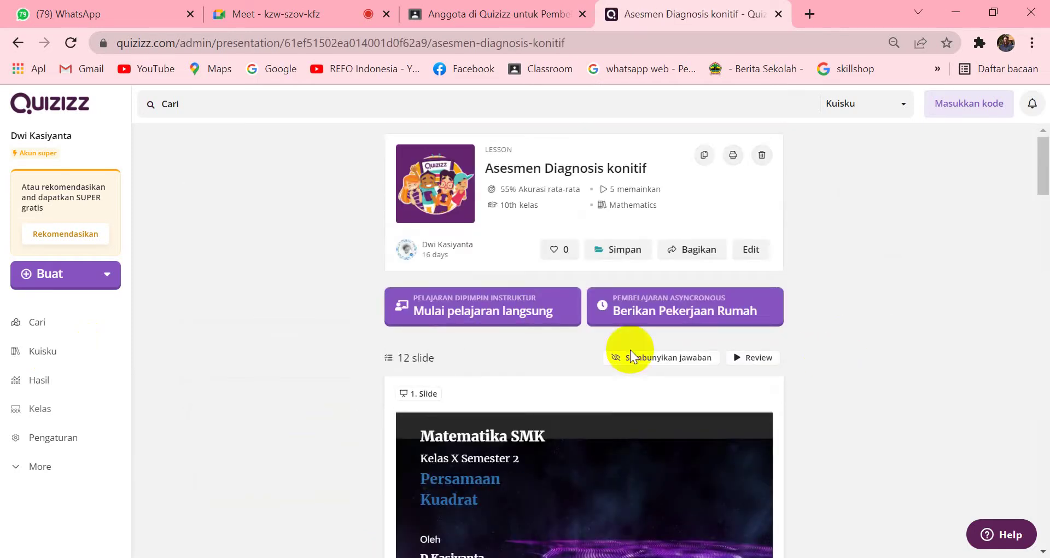
scroll(309, 306, "down", 3)
scroll(308, 303, "up", 1)
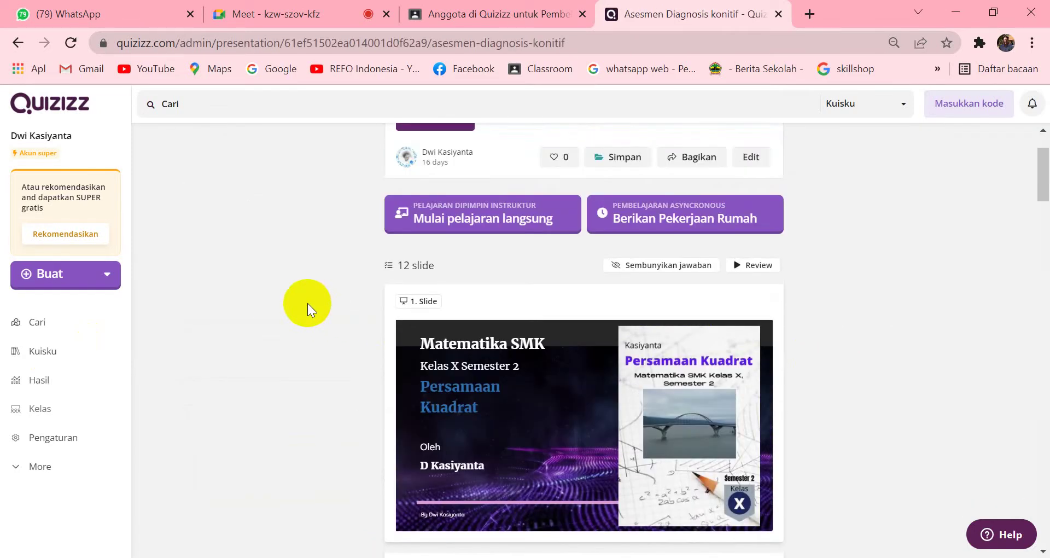
scroll(308, 303, "down", 5)
scroll(756, 323, "up", 6)
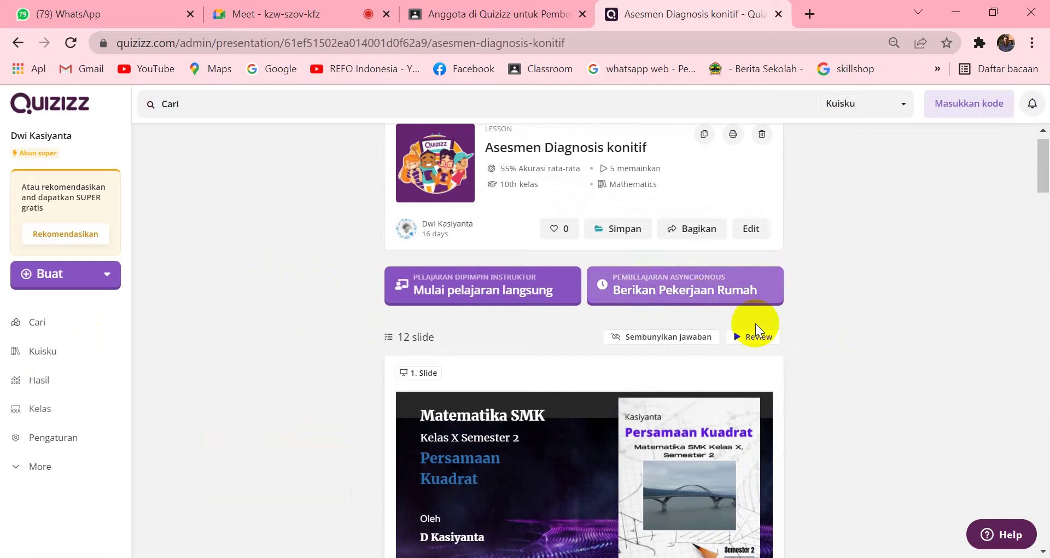
scroll(789, 368, "down", 3)
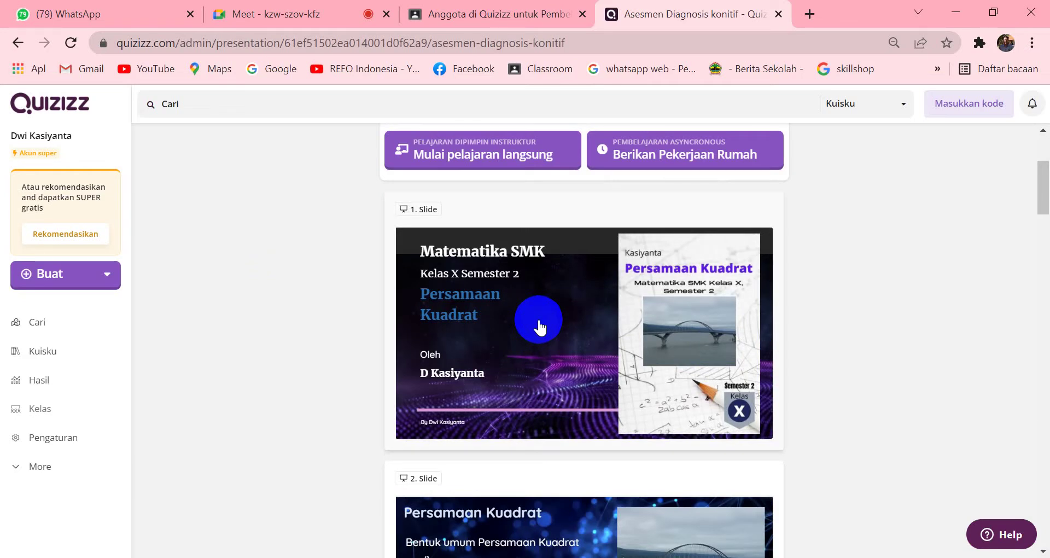
Read through the lesson's material slides on quadratic equations, from the title slide to the quiz instructions on slide 7
scroll(540, 327, "down", 1)
scroll(539, 322, "up", 1)
scroll(536, 327, "down", 1)
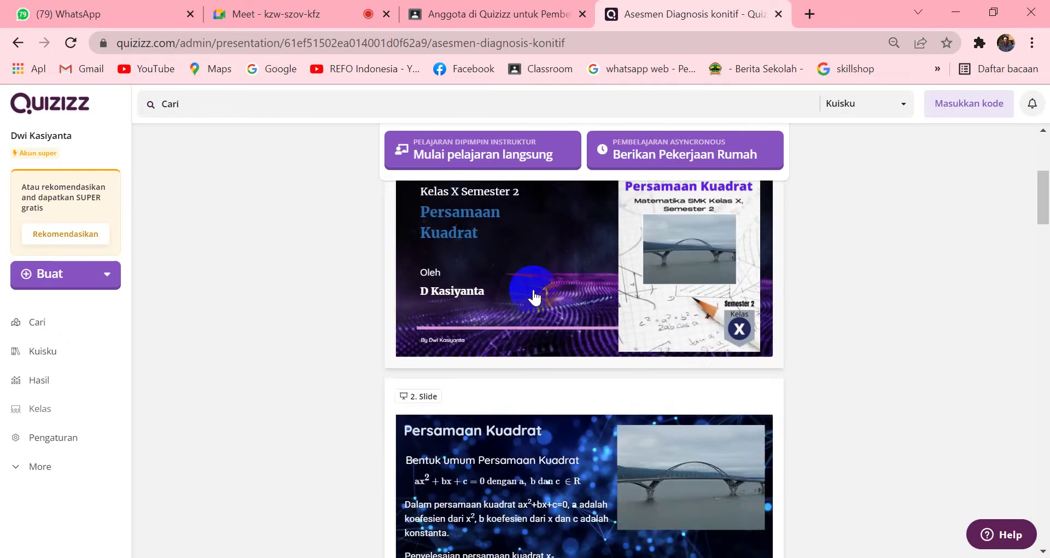
scroll(534, 296, "down", 5)
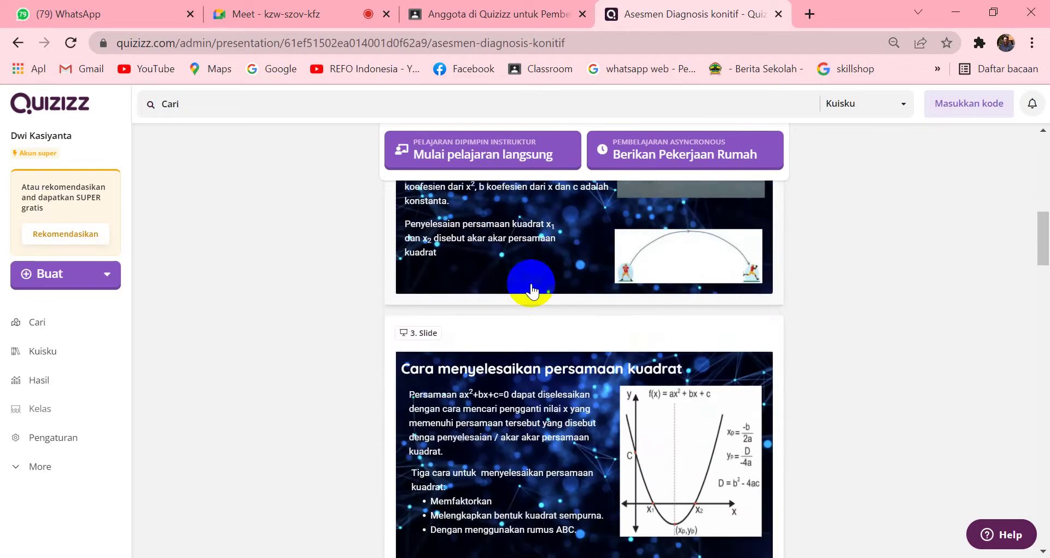
left_click(515, 313)
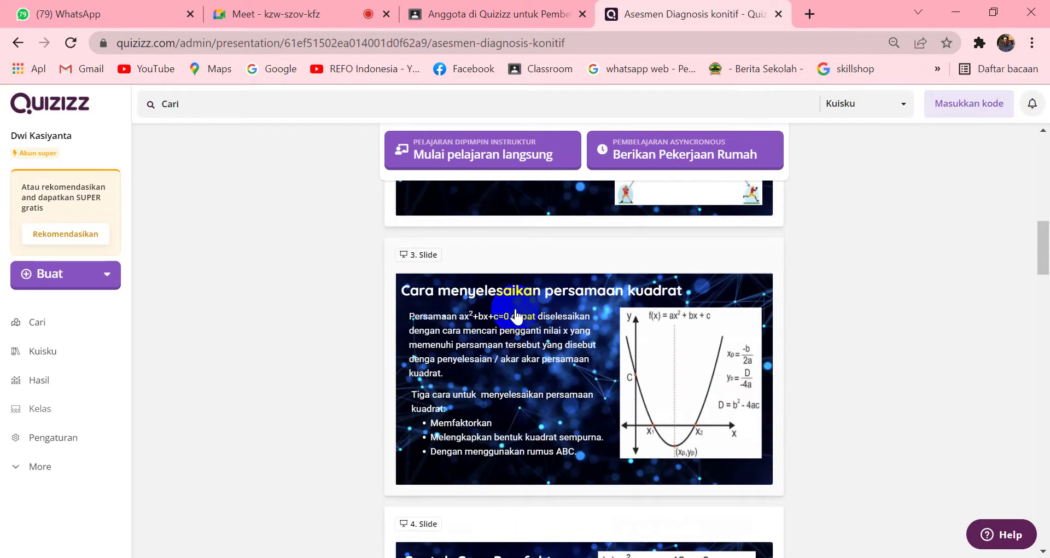
scroll(516, 316, "down", 3)
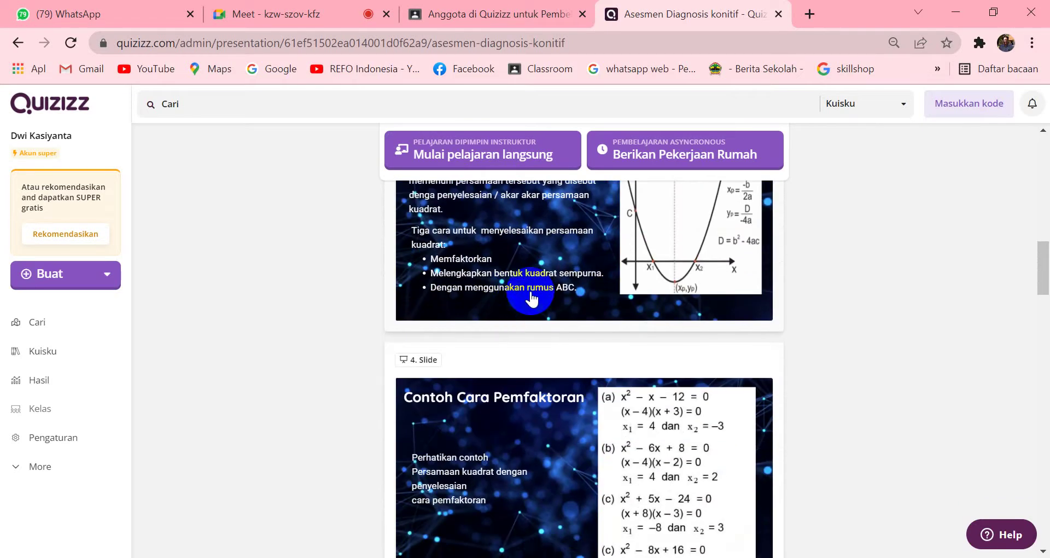
scroll(530, 298, "down", 4)
scroll(532, 290, "down", 2)
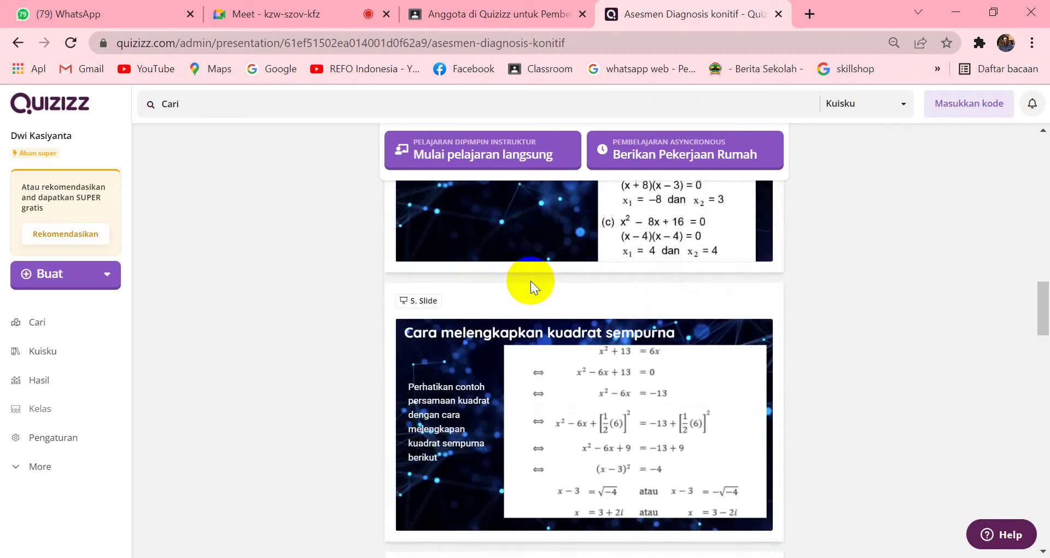
scroll(544, 293, "down", 2)
scroll(541, 287, "down", 2)
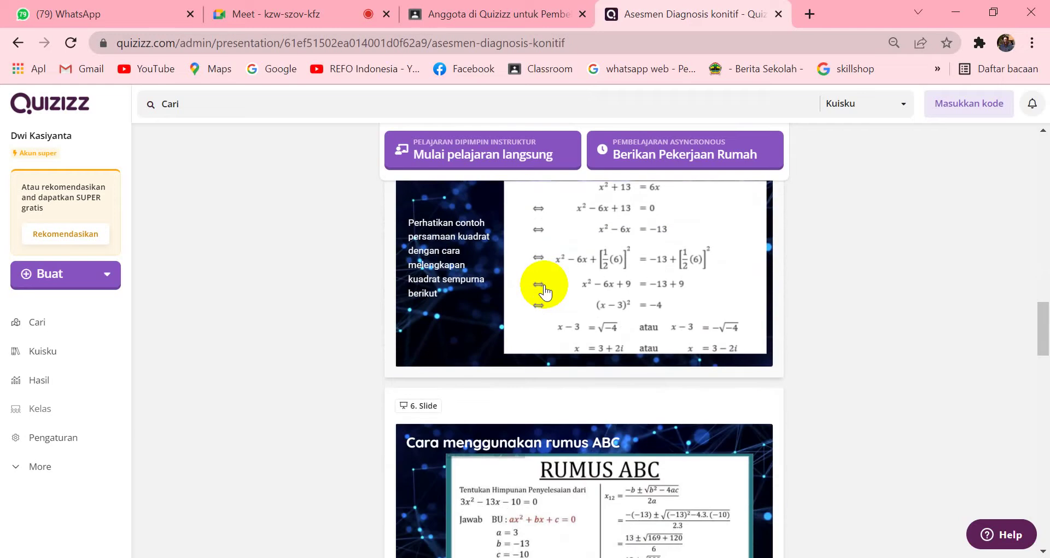
scroll(540, 284, "down", 5)
scroll(540, 284, "down", 5)
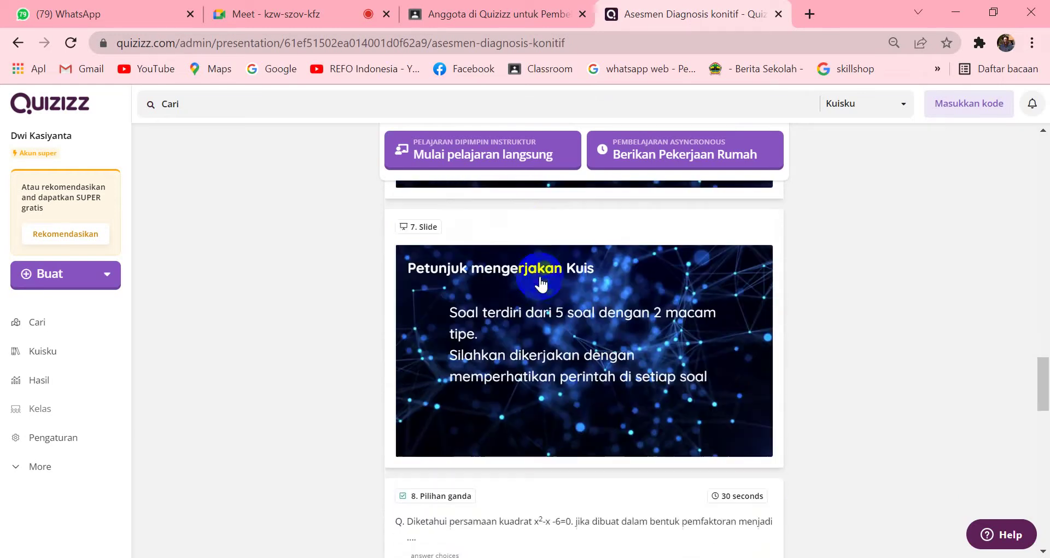
Examine the lesson's multiple-choice and short-answer questions 8 to 12 and the related quizzes below them
scroll(623, 250, "up", 3)
scroll(624, 249, "down", 3)
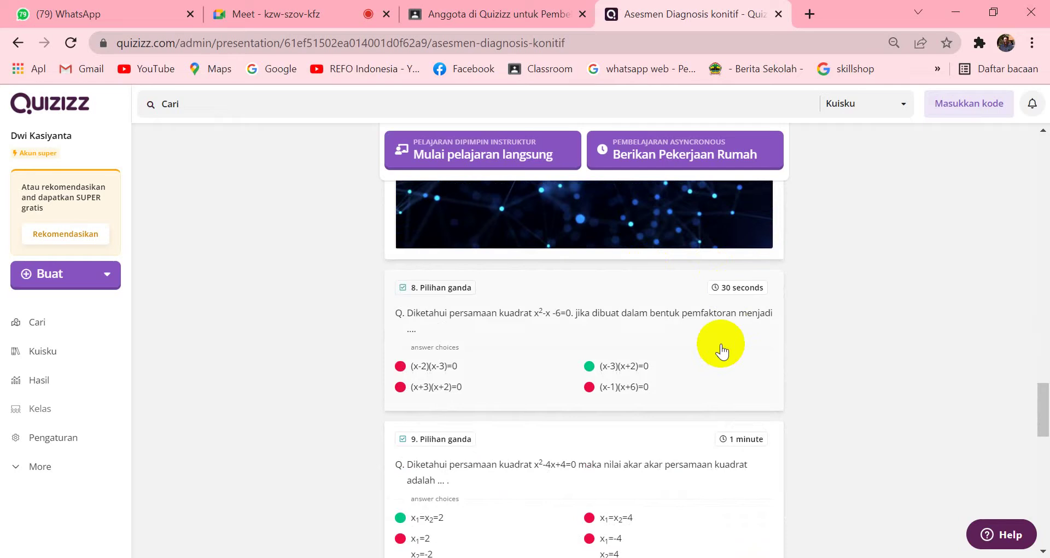
scroll(720, 349, "down", 3)
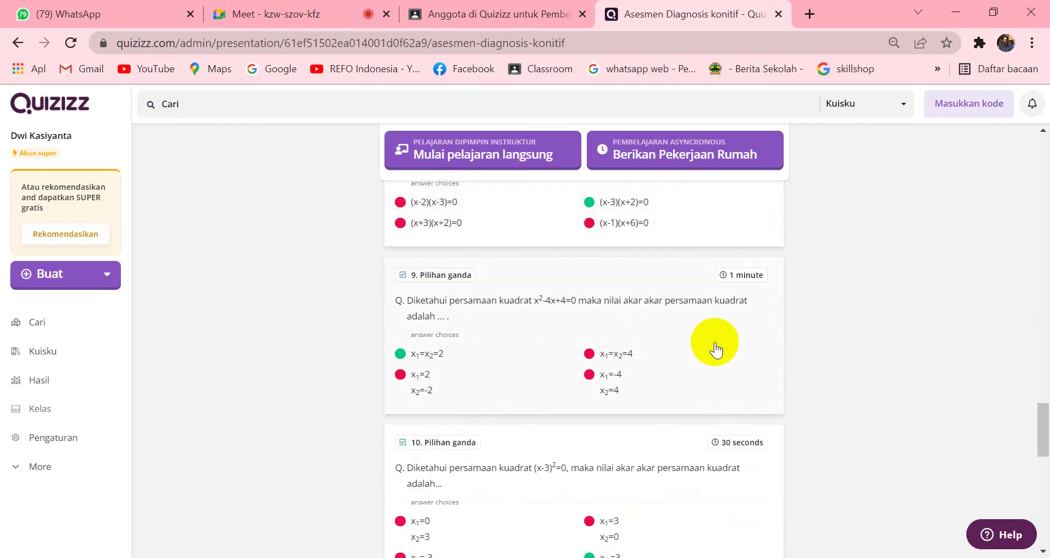
scroll(683, 352, "down", 5)
scroll(688, 351, "down", 4)
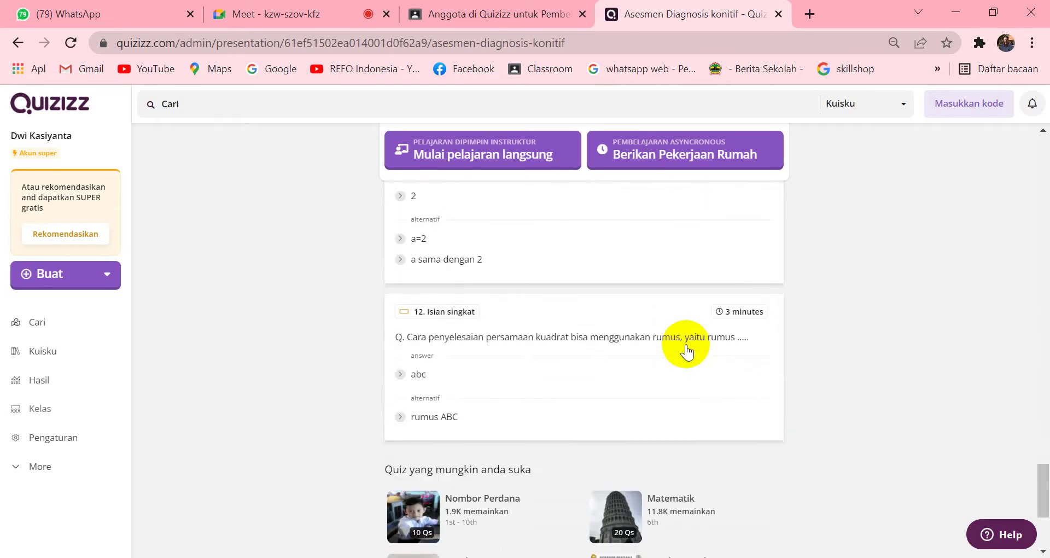
scroll(687, 352, "up", 2)
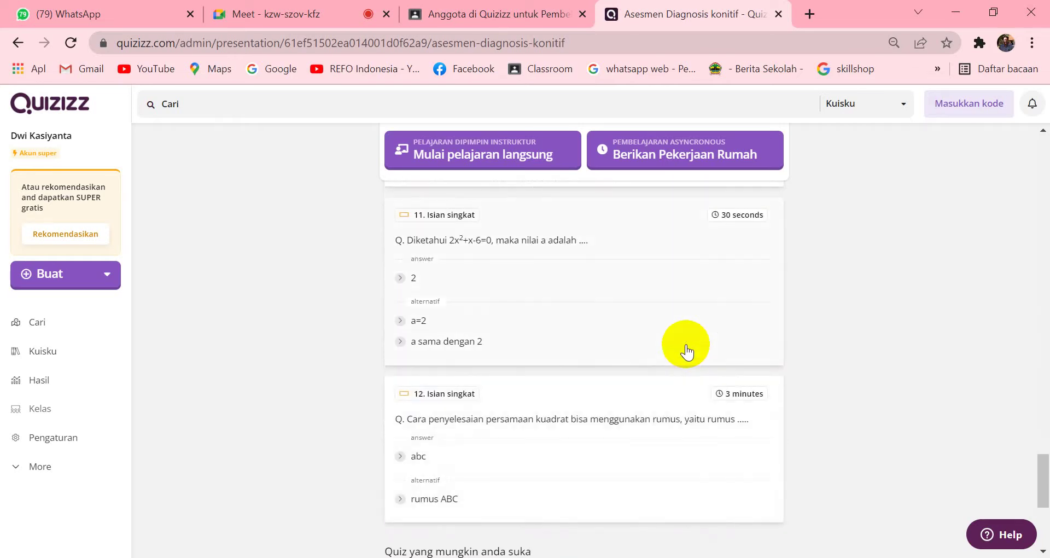
scroll(687, 351, "down", 5)
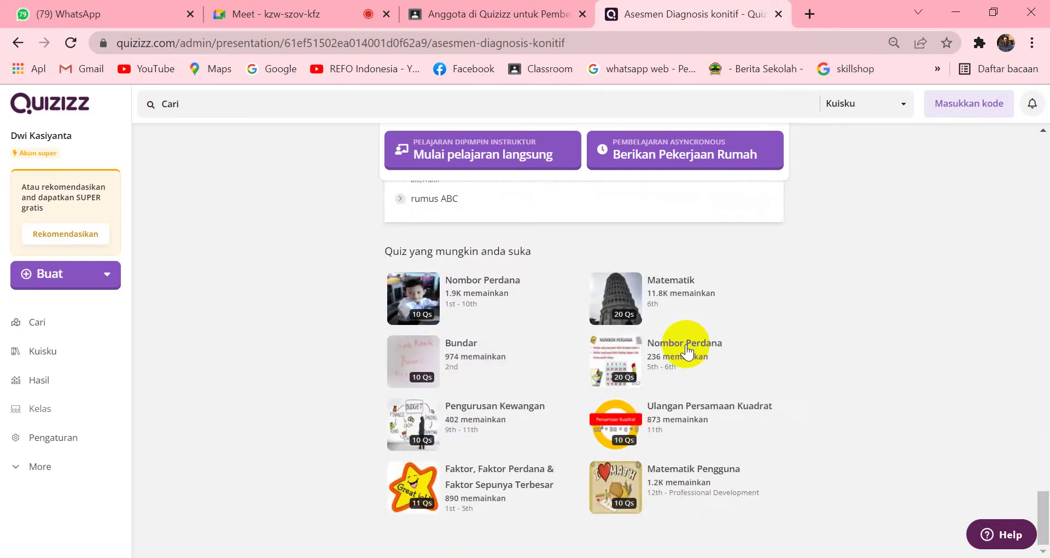
Review how the lesson combines material slides and quiz questions by going back through its contents
scroll(731, 298, "up", 9)
scroll(687, 290, "up", 8)
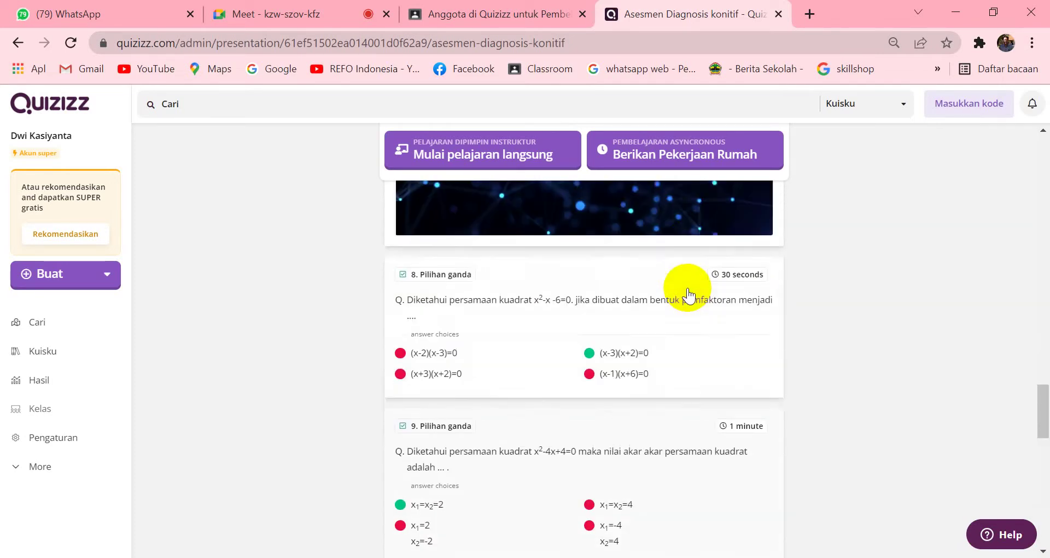
scroll(688, 290, "down", 3)
scroll(687, 290, "up", 13)
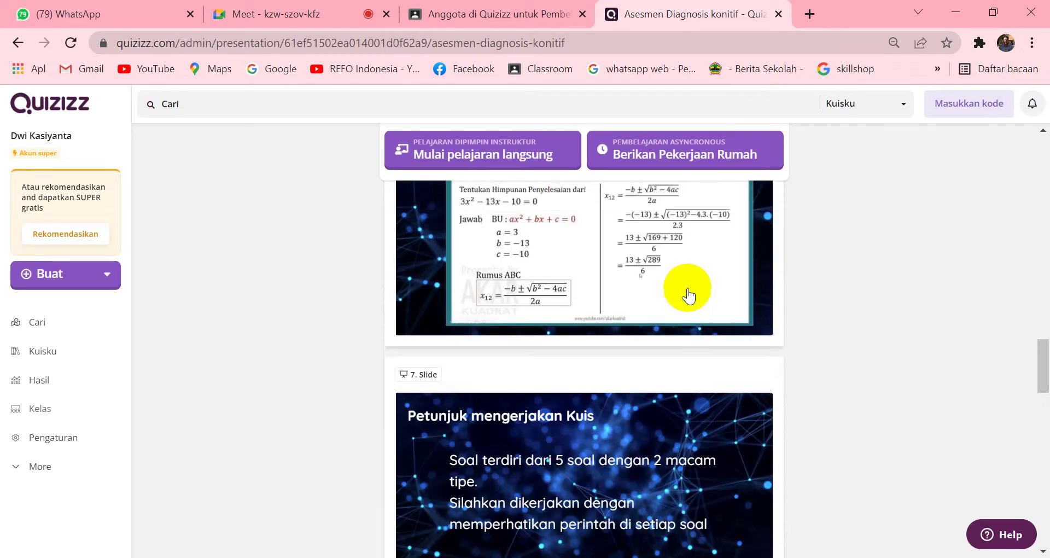
scroll(688, 294, "down", 1)
scroll(687, 294, "up", 12)
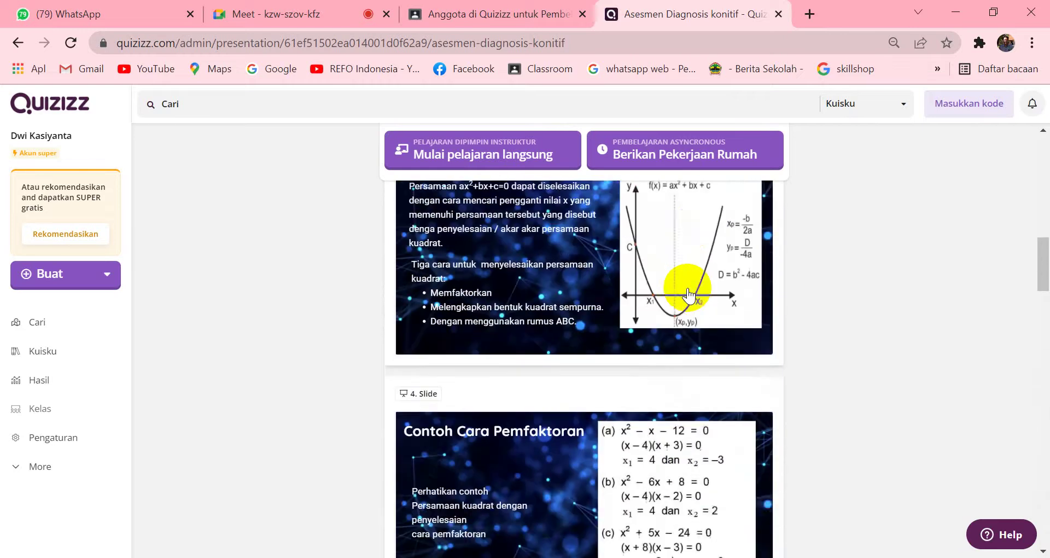
scroll(688, 295, "down", 1)
scroll(688, 294, "up", 4)
scroll(684, 291, "down", 16)
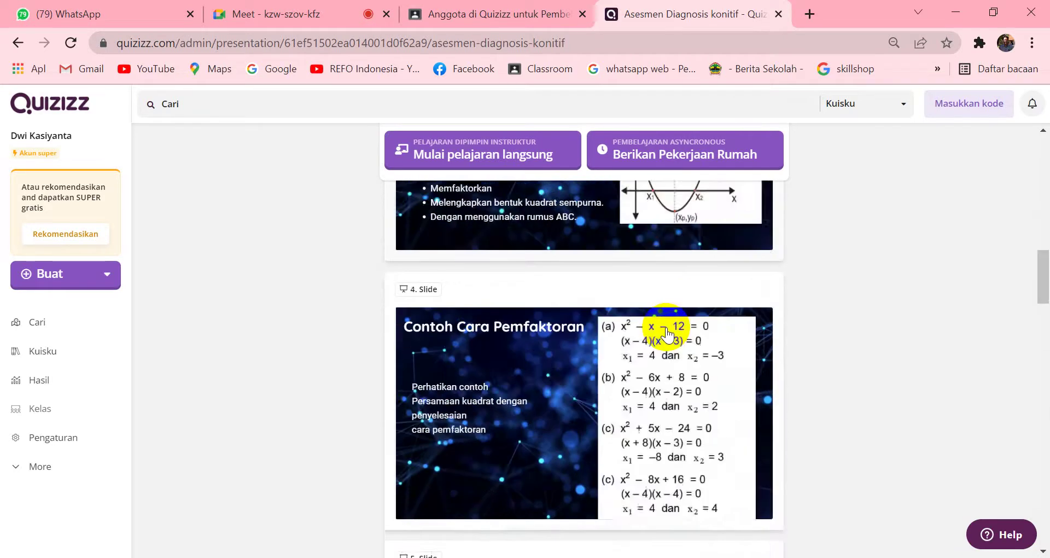
scroll(665, 333, "down", 12)
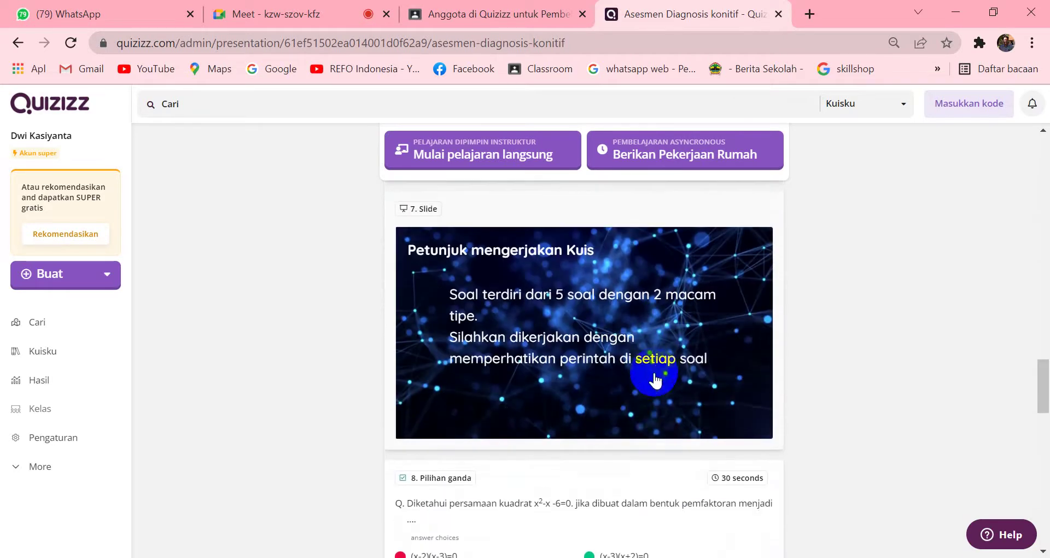
scroll(655, 376, "down", 6)
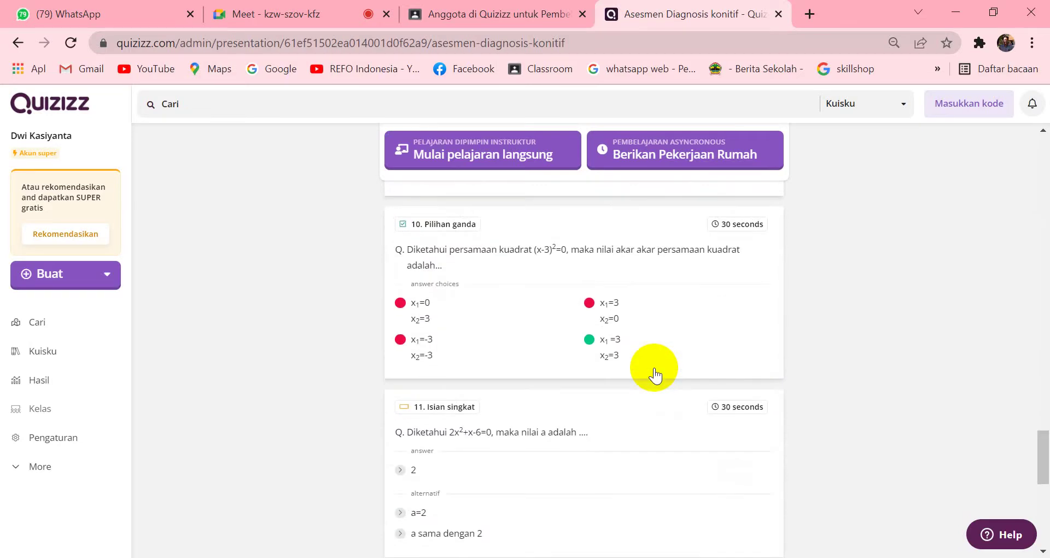
scroll(655, 376, "up", 18)
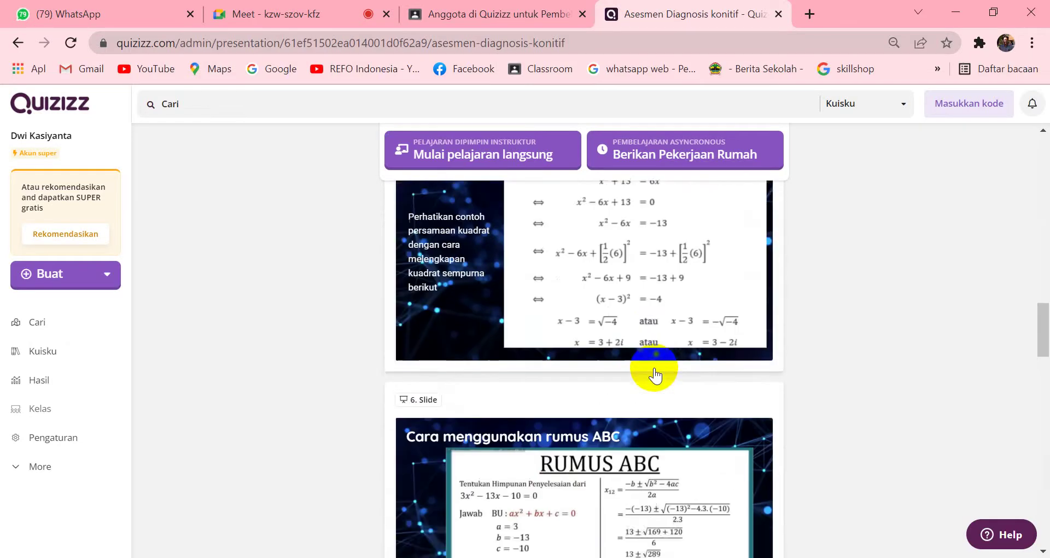
Switch to the other Quizizz browser window and start a new lesson named Penjumlahan with Mathematics as its subject
mouse_move(764, 513)
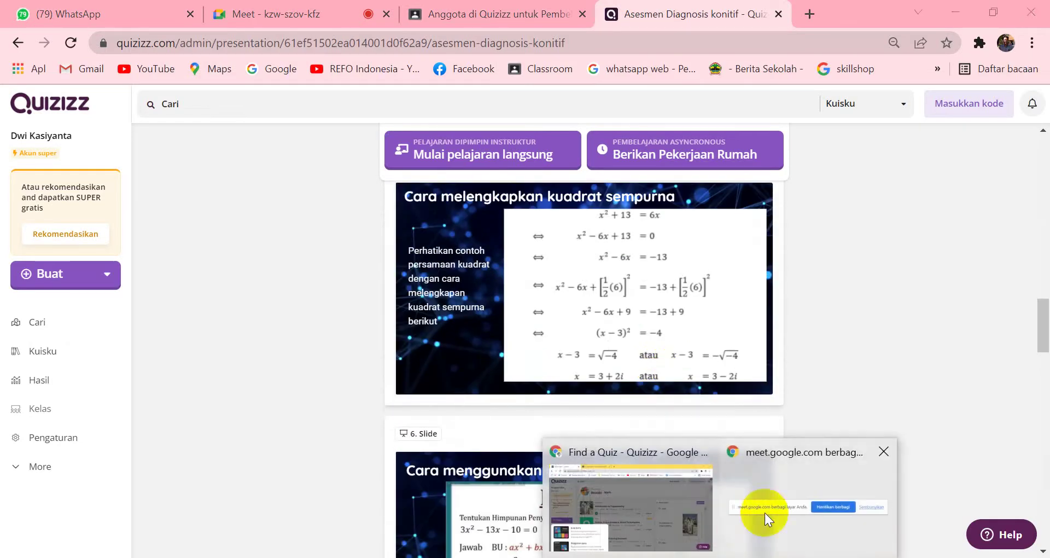
left_click(663, 516)
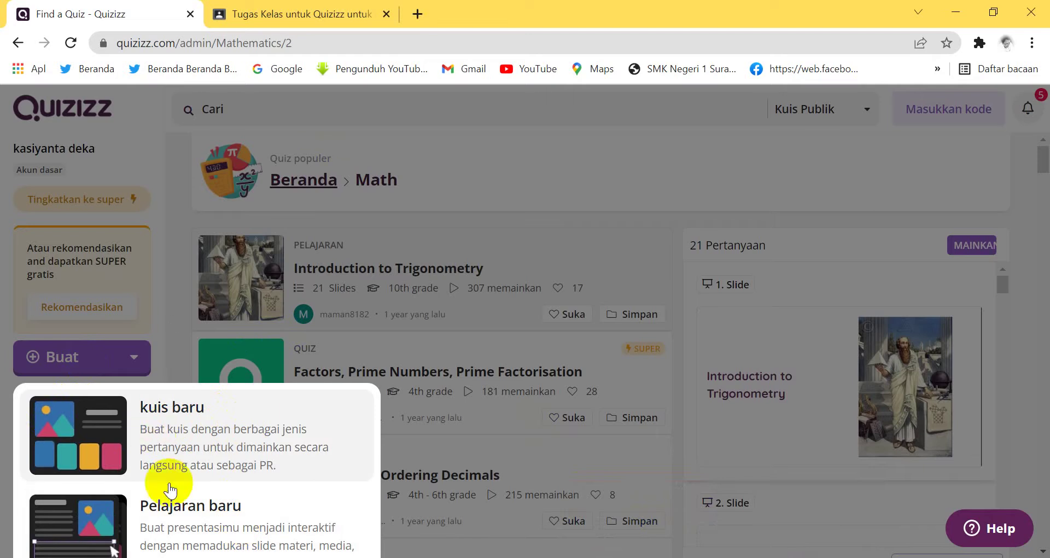
left_click(214, 517)
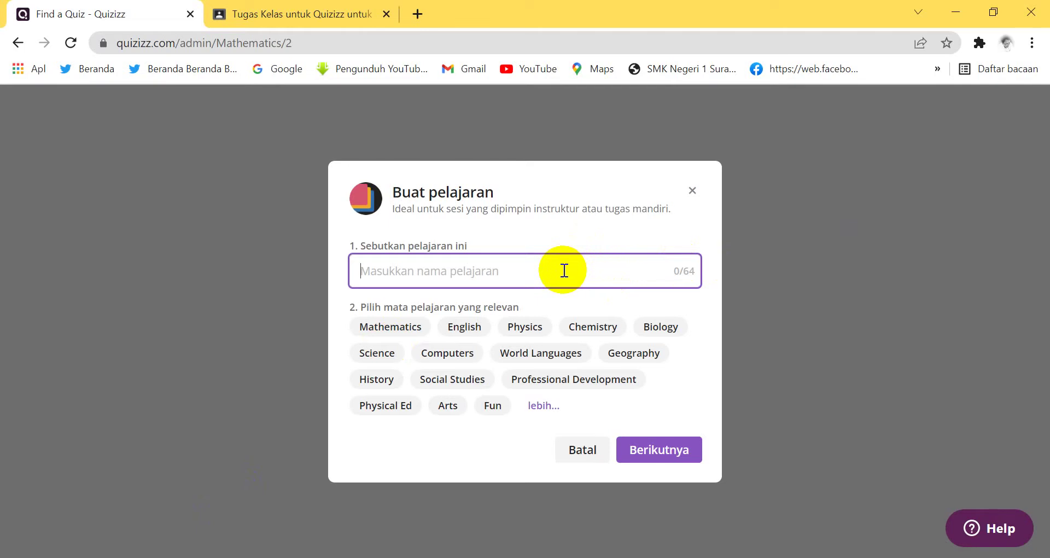
type("Penjumlahan")
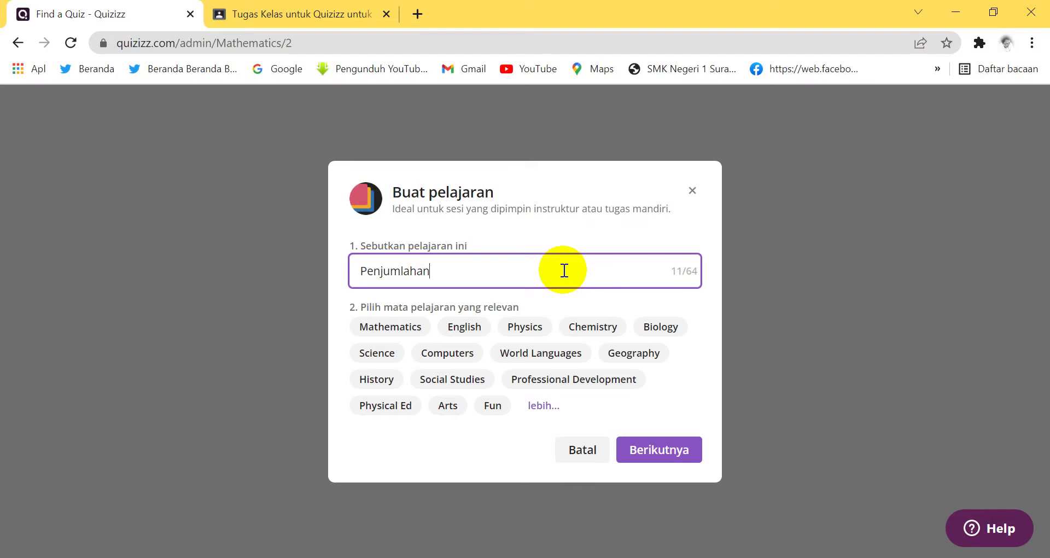
left_click(387, 327)
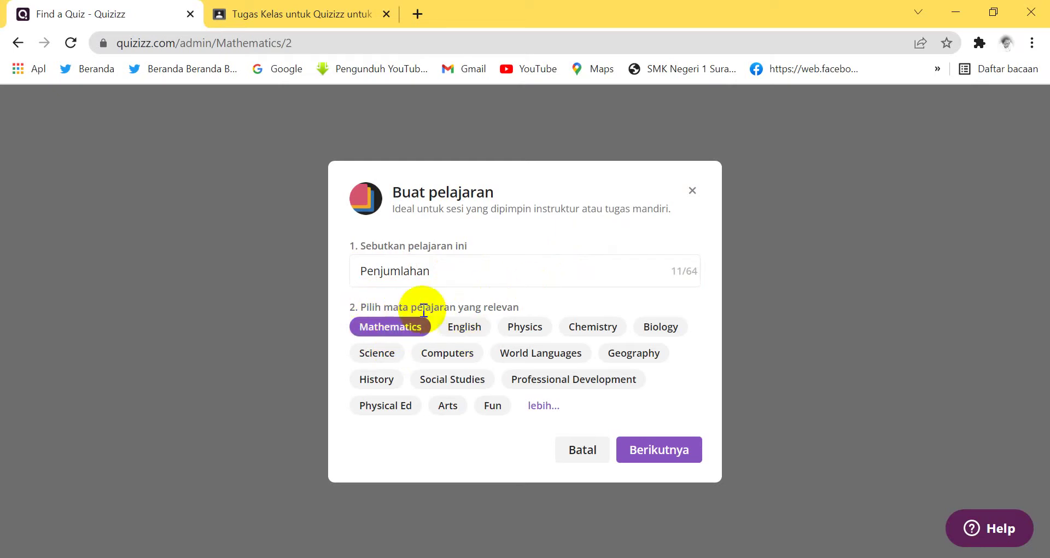
left_click(654, 460)
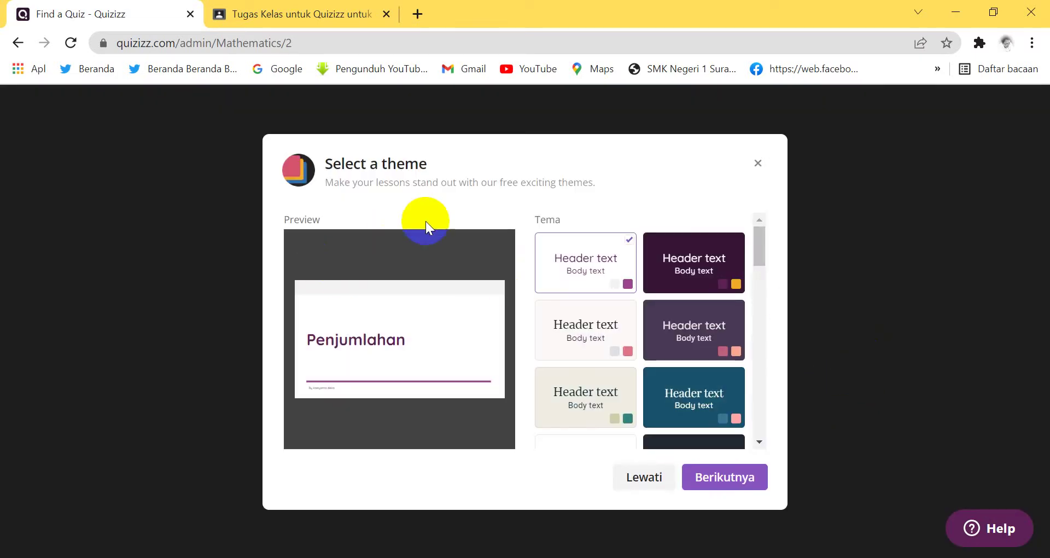
Apply the dark theme with the purple wave background to the lesson, open the slide editor and dismiss its introductory tip
scroll(668, 353, "down", 5)
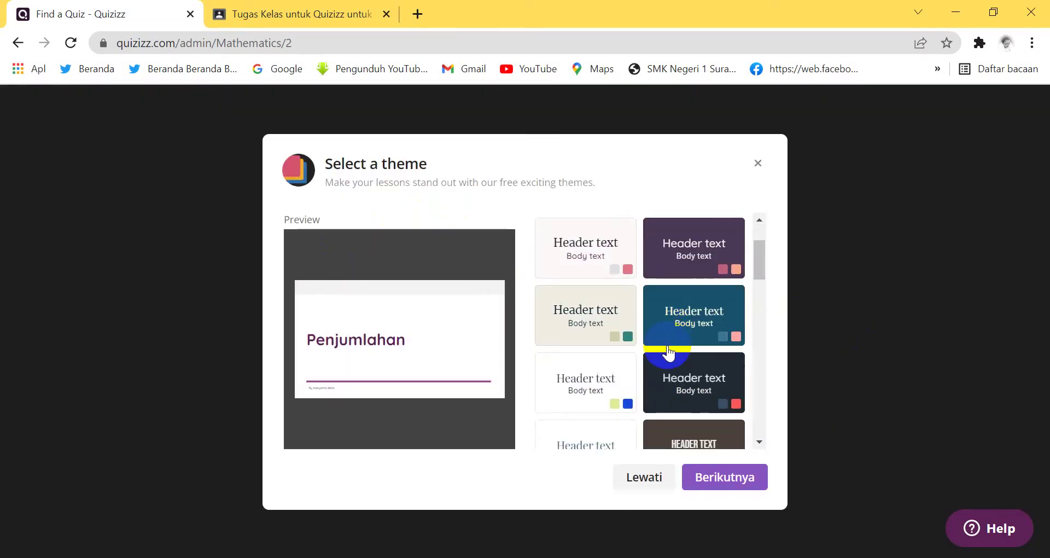
scroll(668, 353, "down", 1)
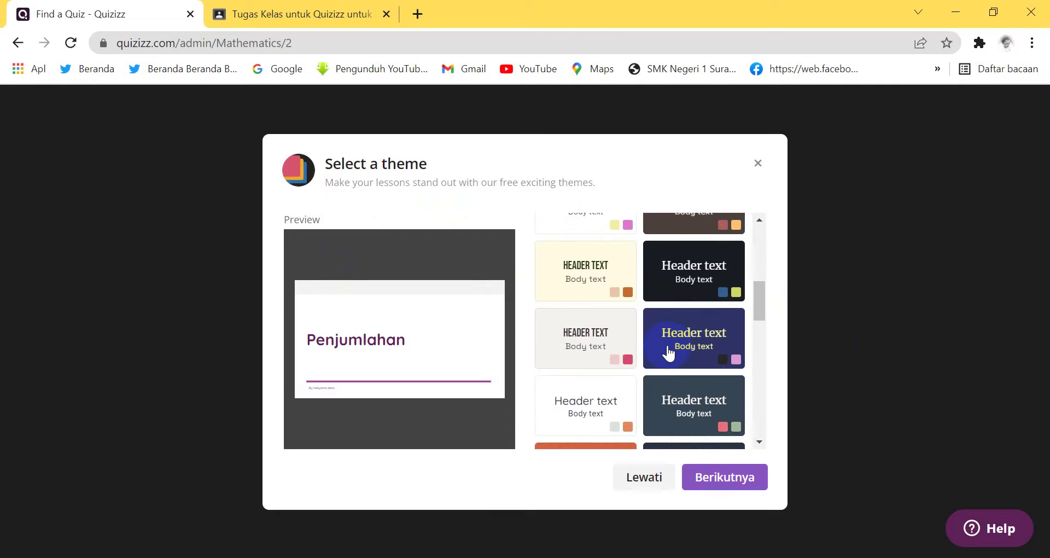
scroll(667, 356, "down", 8)
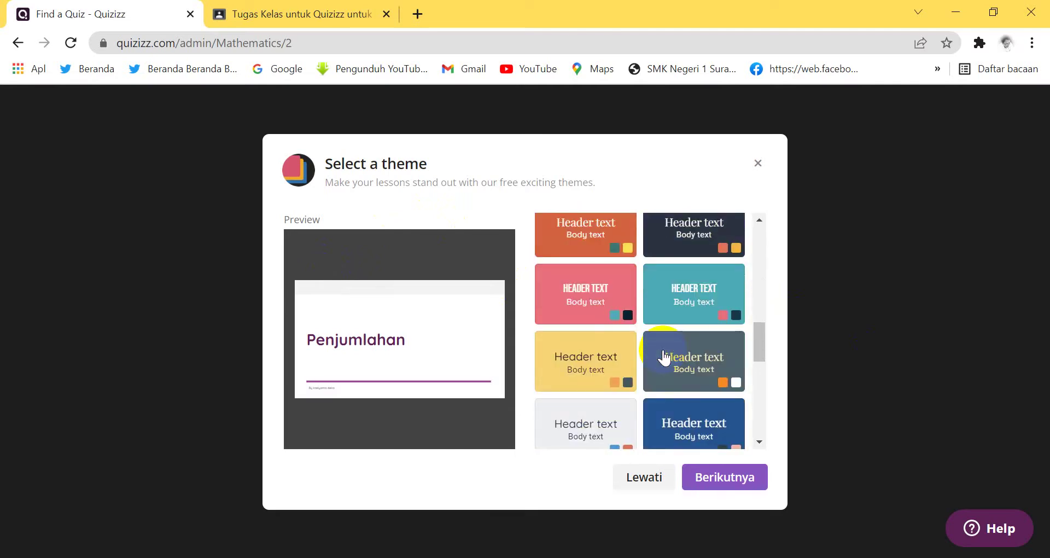
scroll(660, 359, "down", 2)
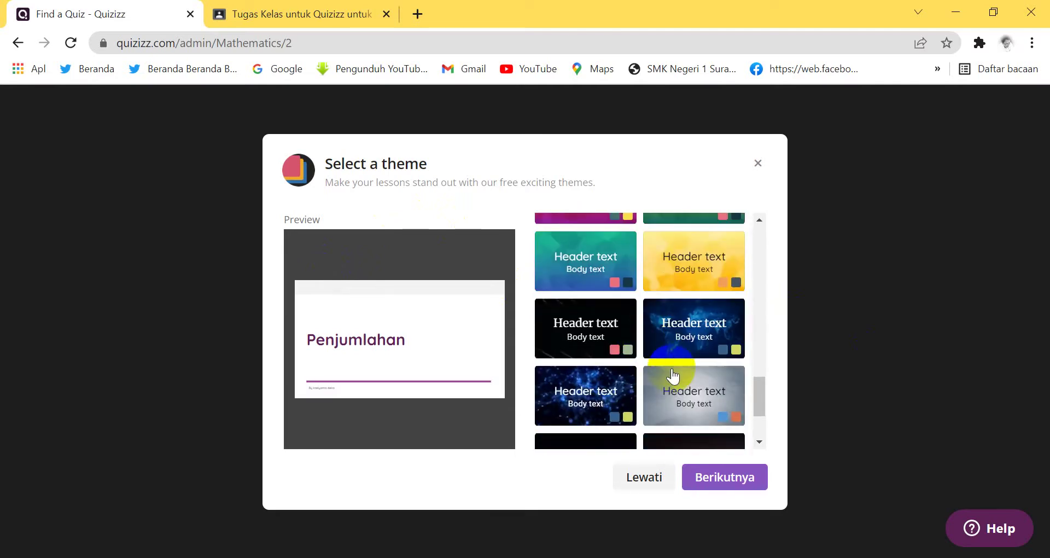
scroll(673, 372, "down", 2)
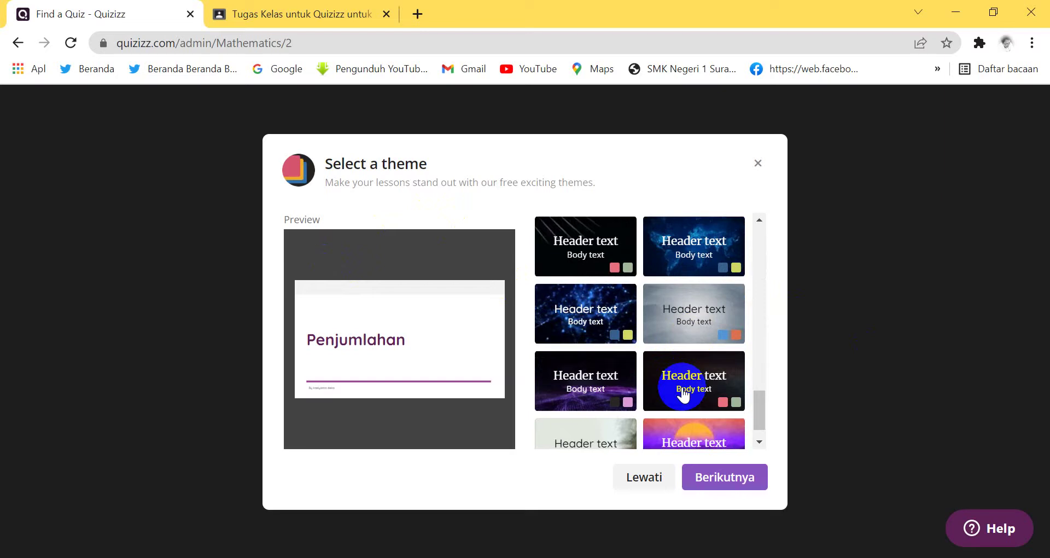
scroll(682, 389, "down", 1)
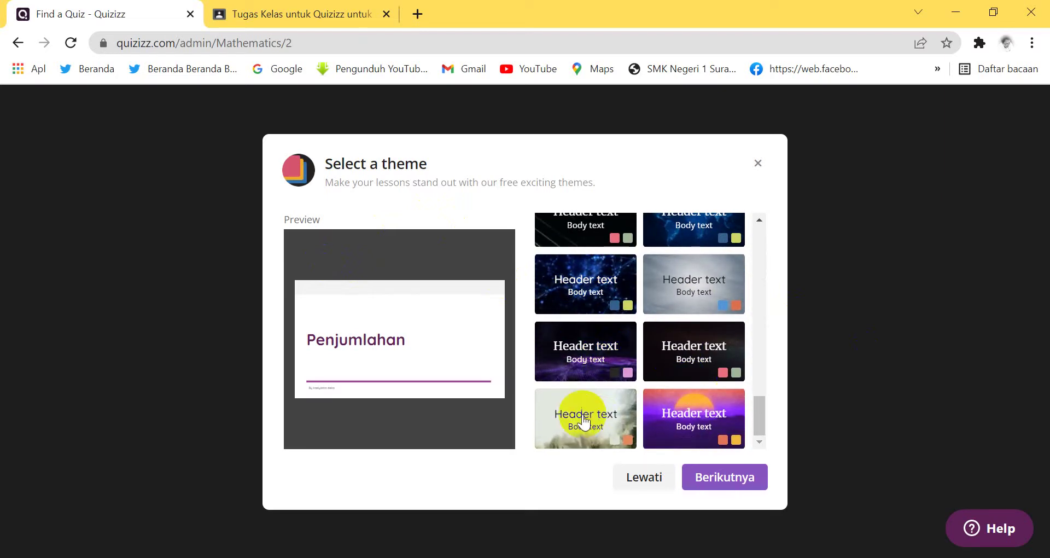
scroll(581, 416, "up", 4)
scroll(582, 408, "up", 3)
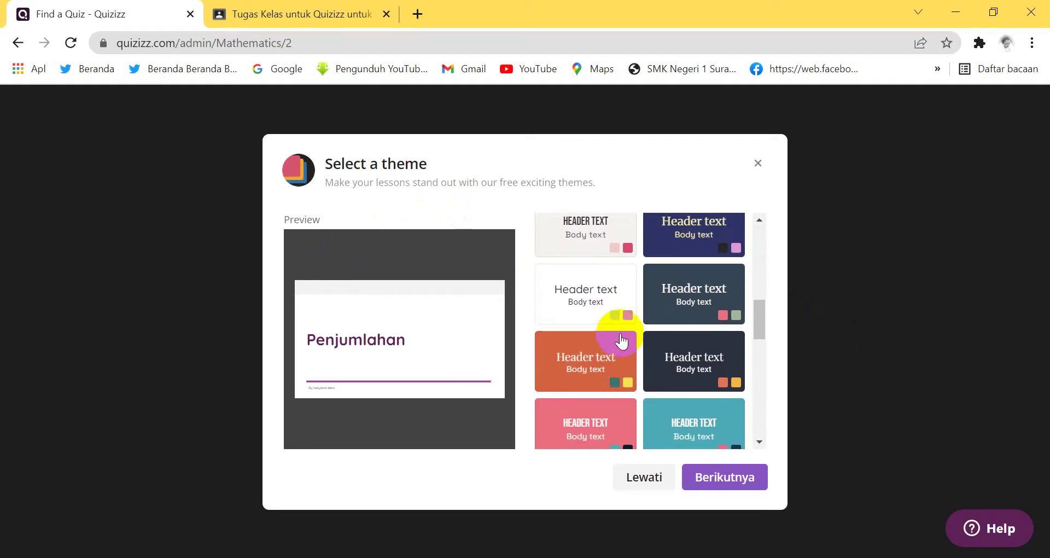
scroll(694, 298, "down", 8)
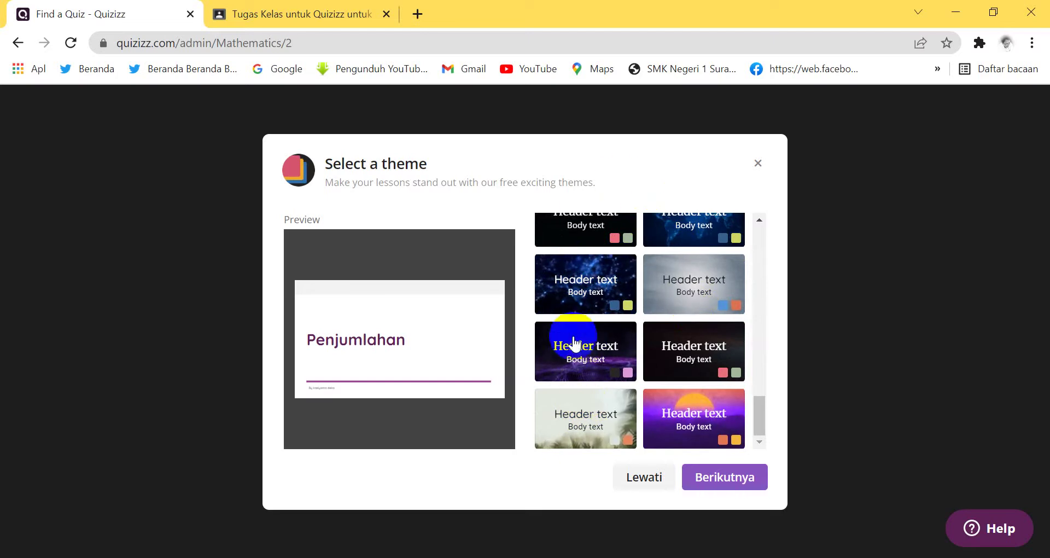
left_click(573, 356)
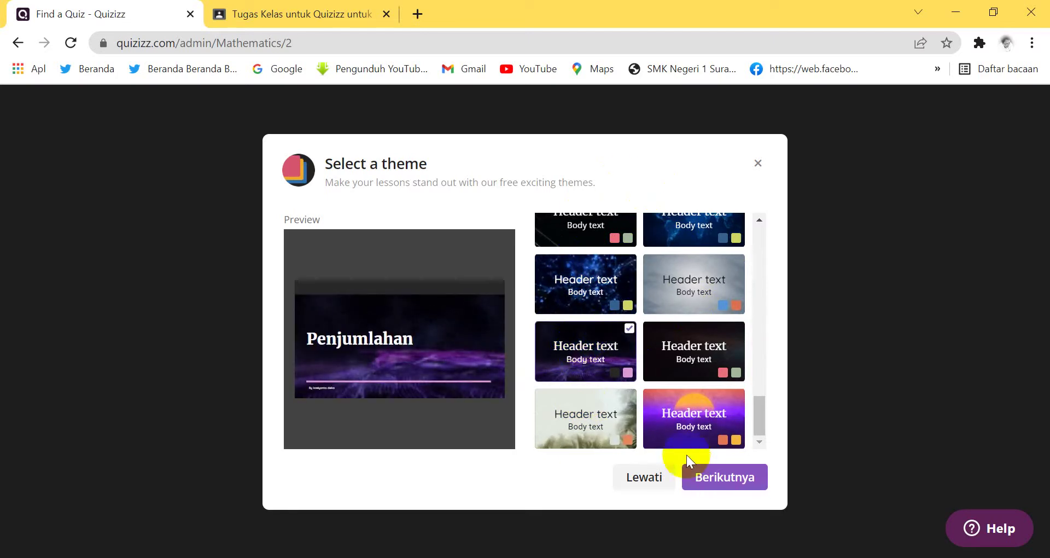
left_click(737, 483)
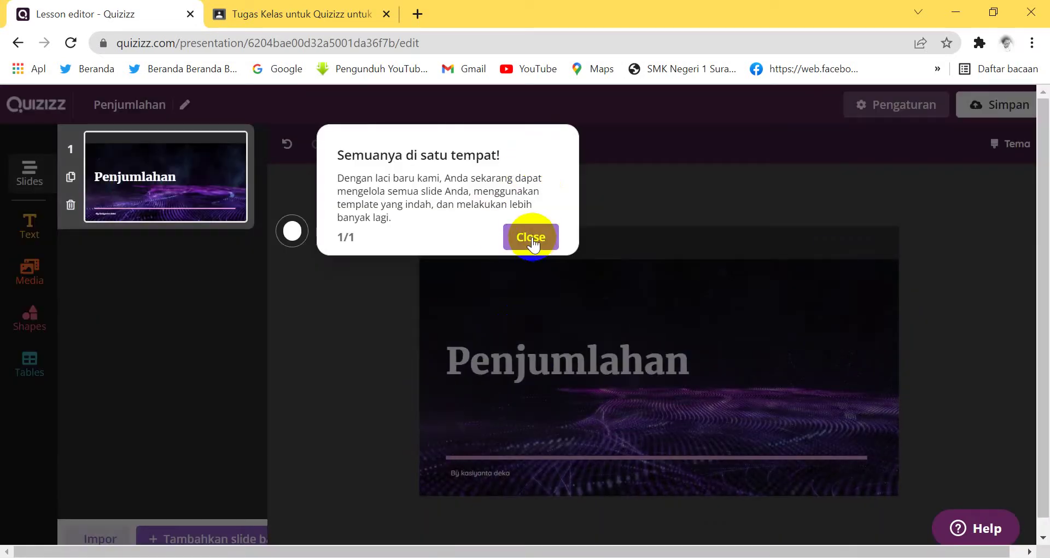
left_click(531, 236)
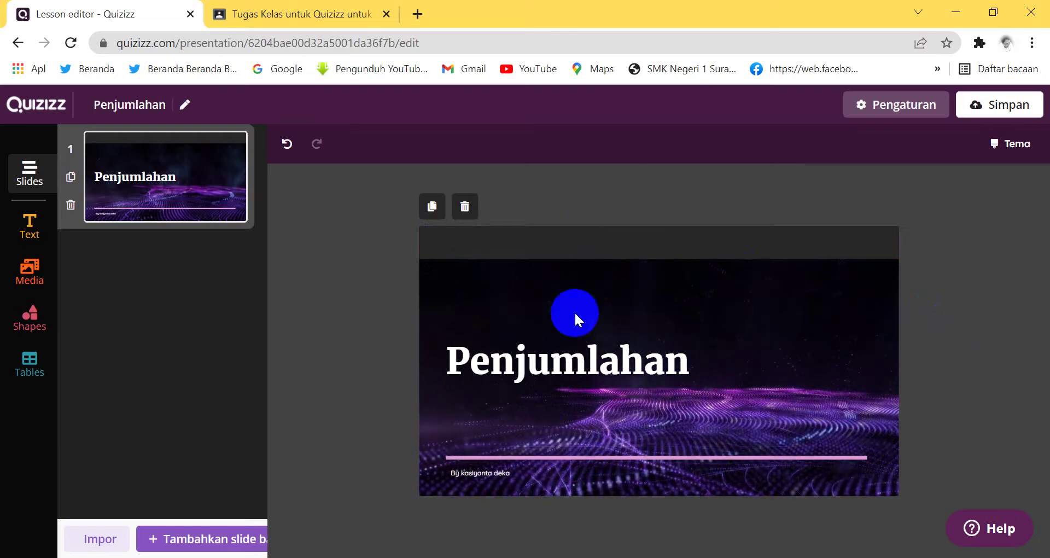
Move the Penjumlahan title text box up to the upper part of the slide and dismiss the toolbar tip
left_click(551, 376)
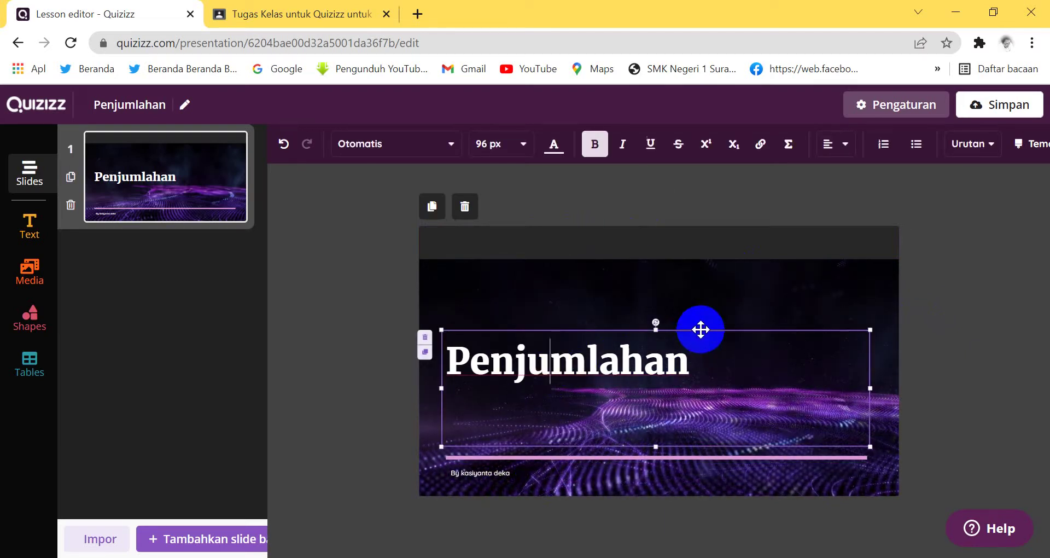
left_click_drag(698, 328, 706, 266)
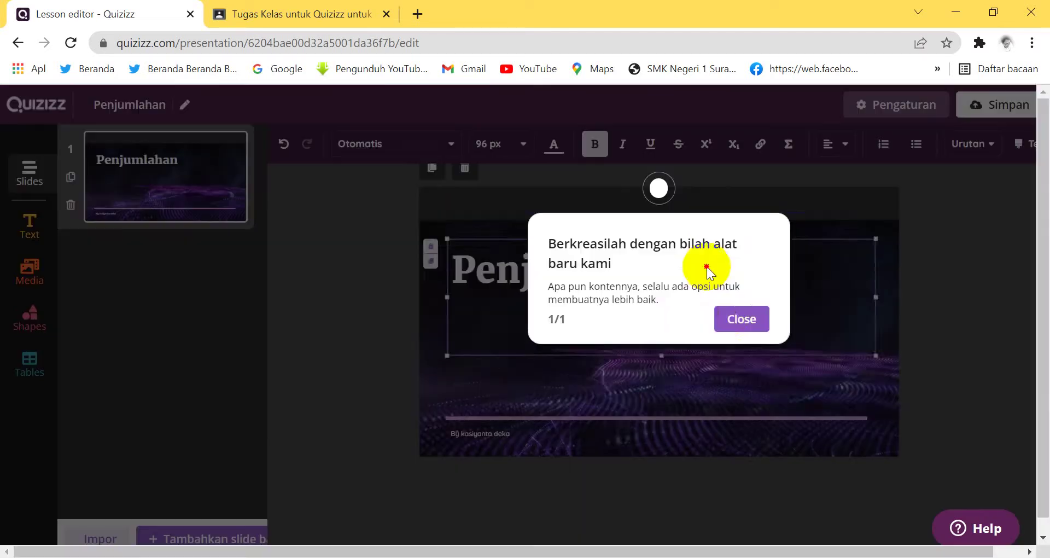
left_click(735, 322)
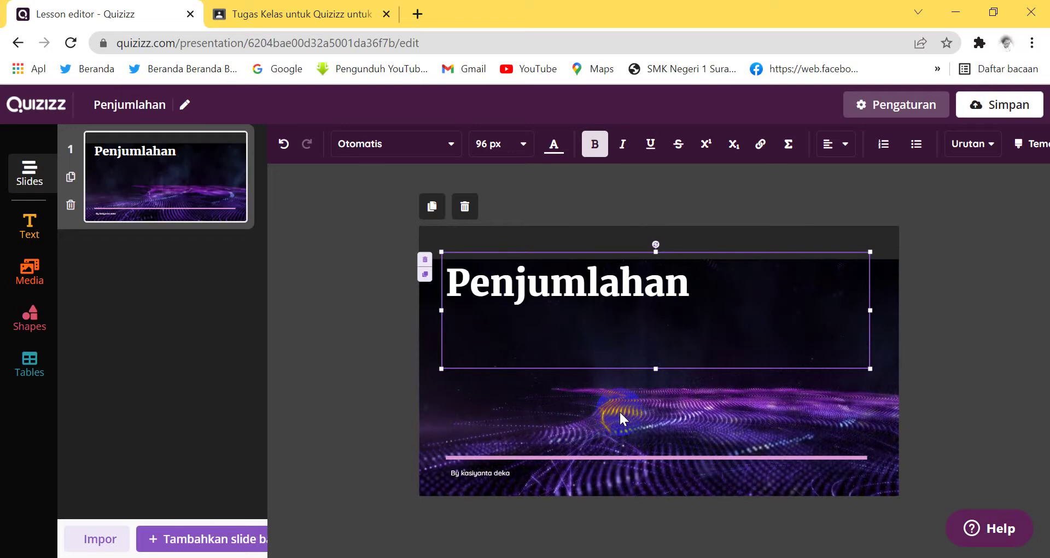
Try the Penjumlahan title at font sizes 36 px and 60 px, and return it to 96 px
left_click(690, 276)
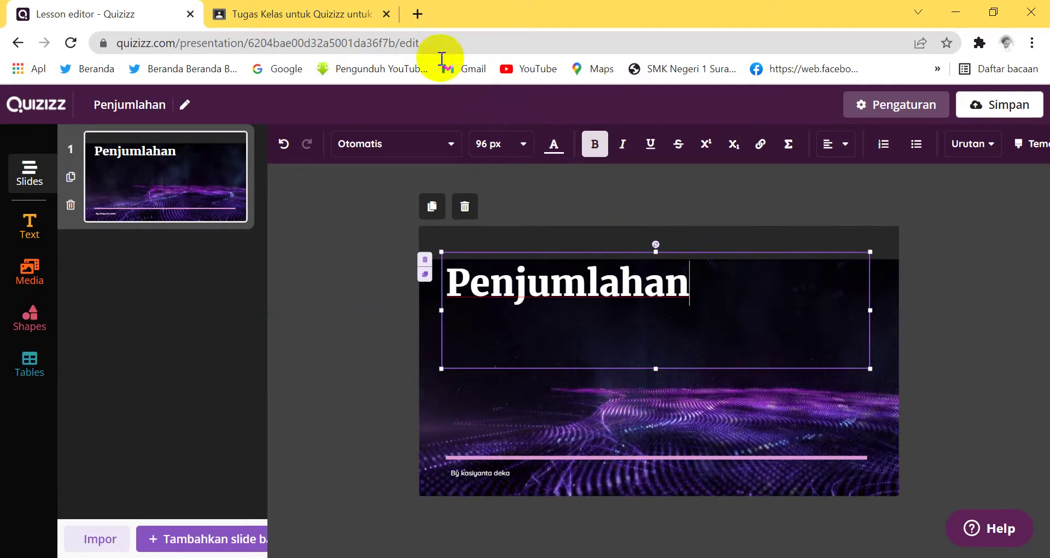
left_click(524, 146)
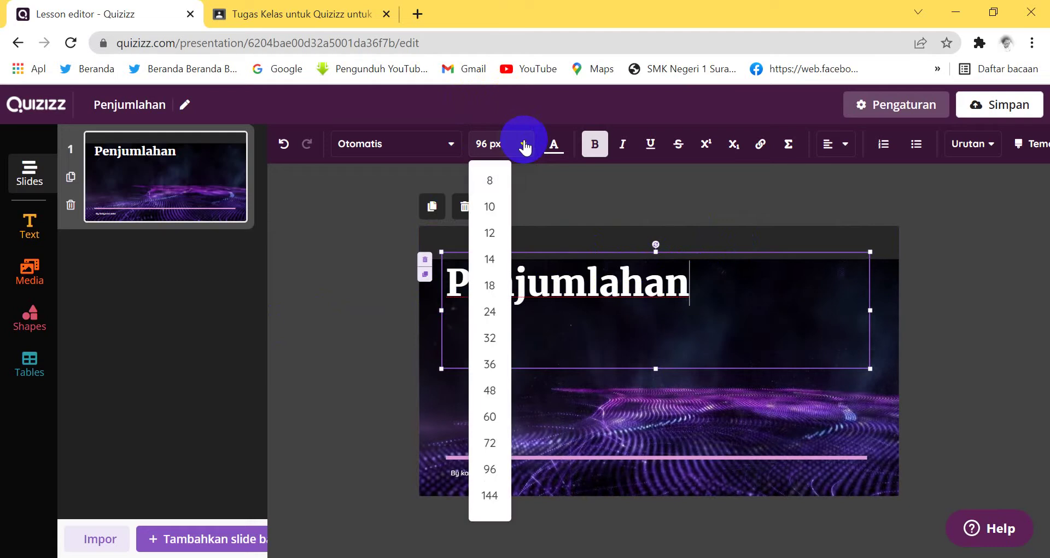
left_click(486, 365)
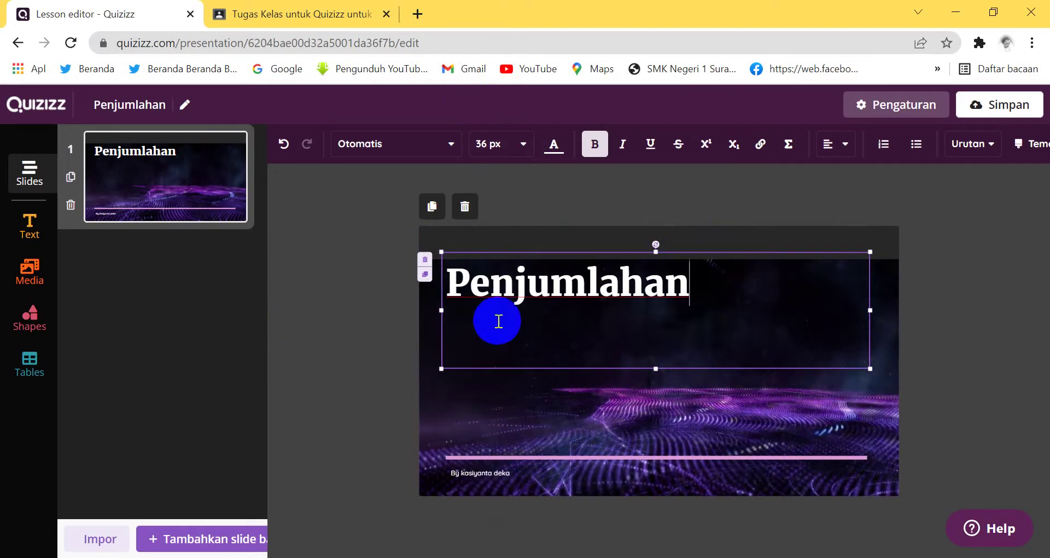
left_click_drag(460, 285, 720, 312)
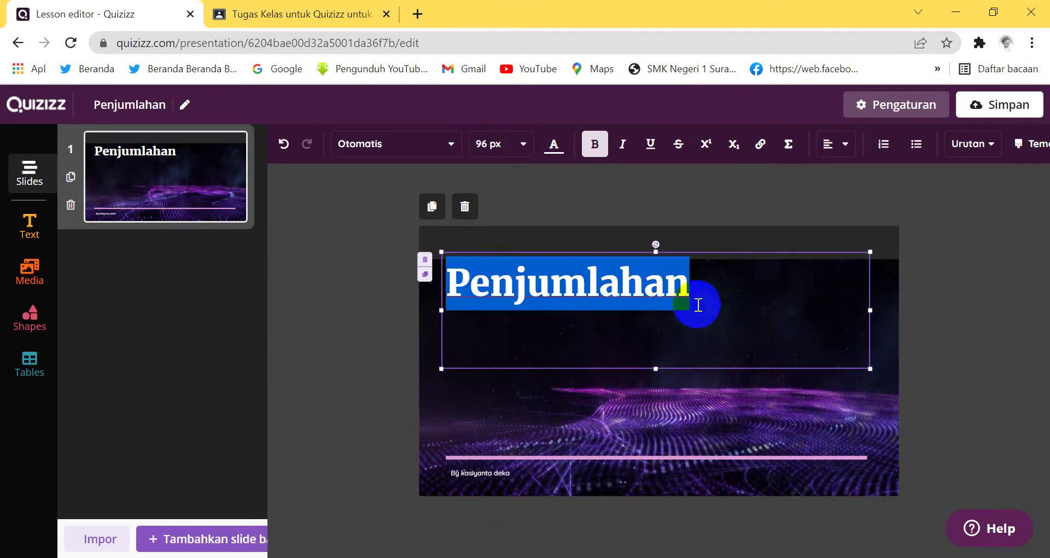
left_click(523, 145)
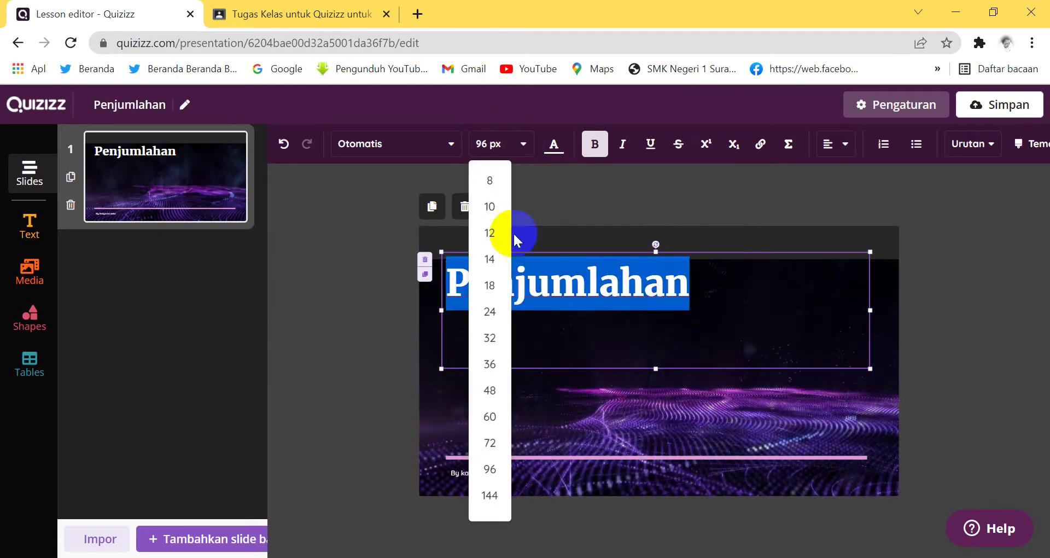
left_click(488, 367)
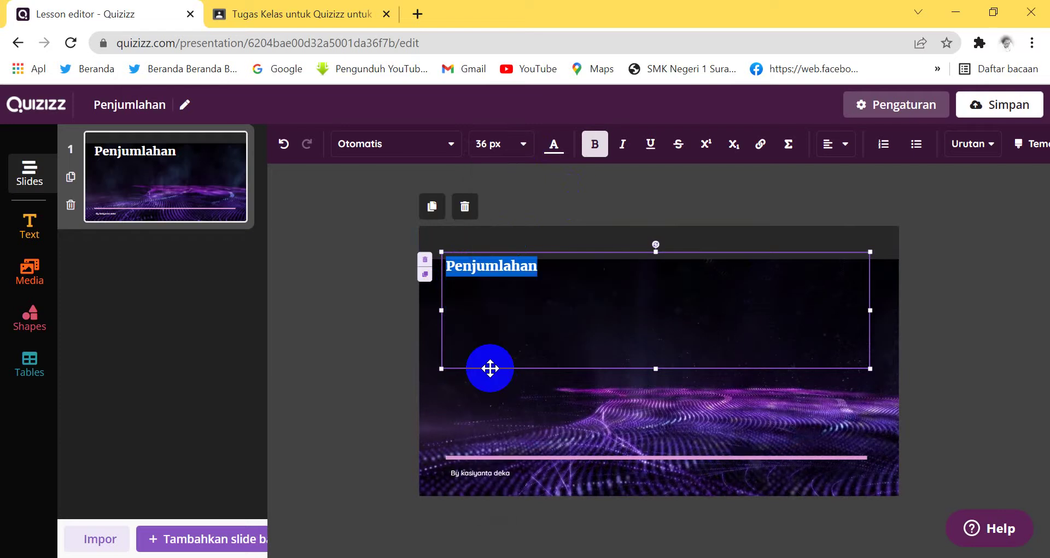
left_click(524, 145)
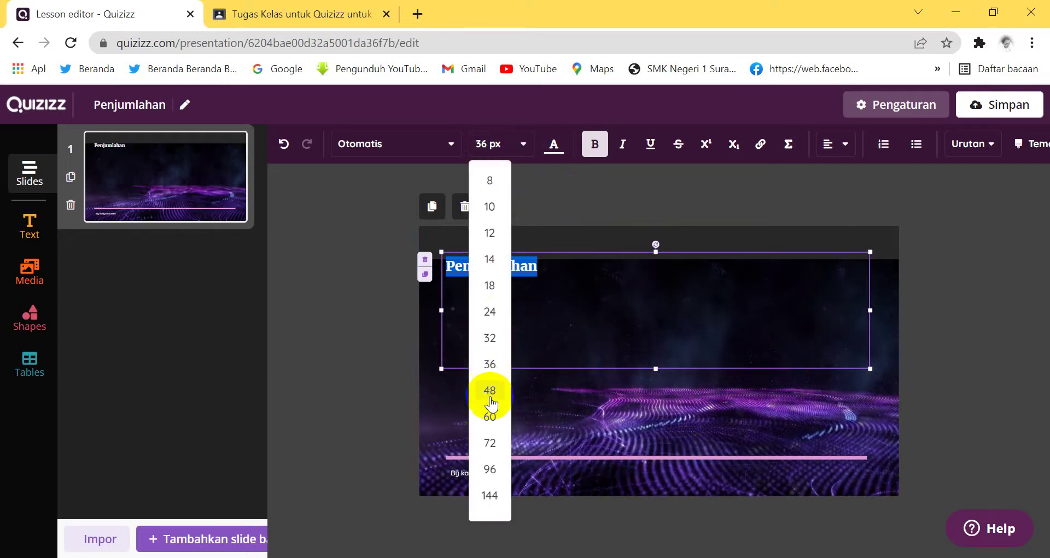
left_click(489, 417)
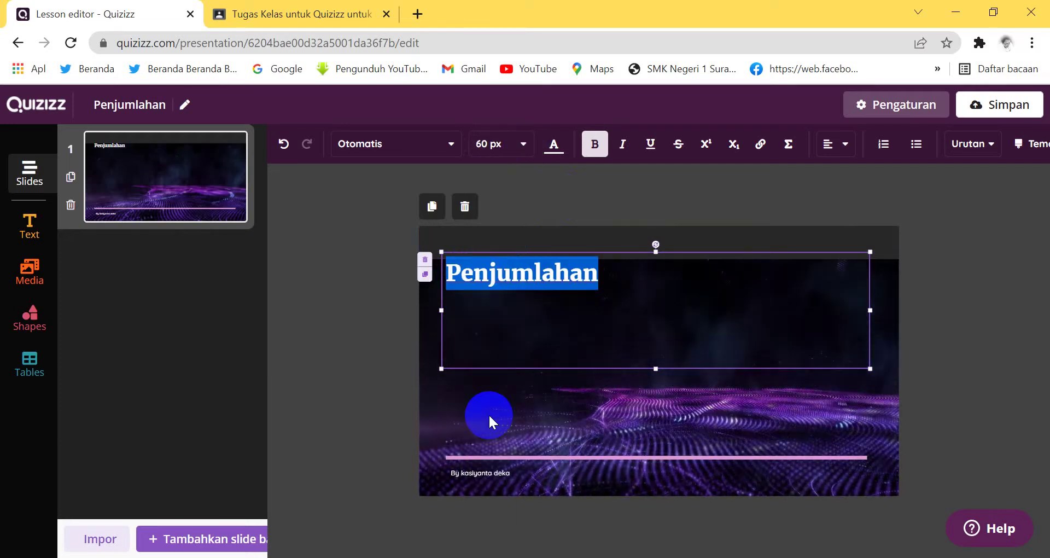
left_click(529, 144)
left_click(492, 465)
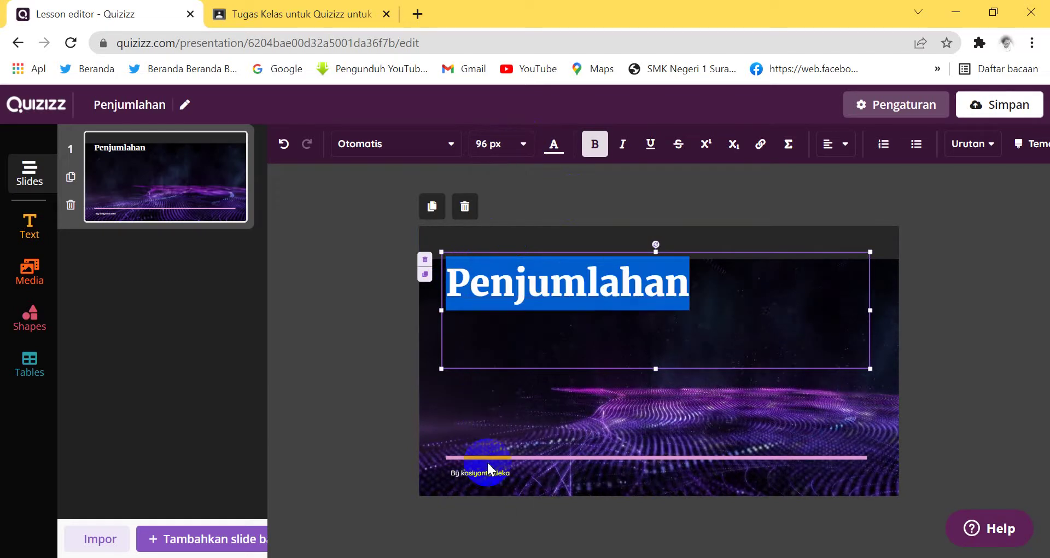
left_click(969, 348)
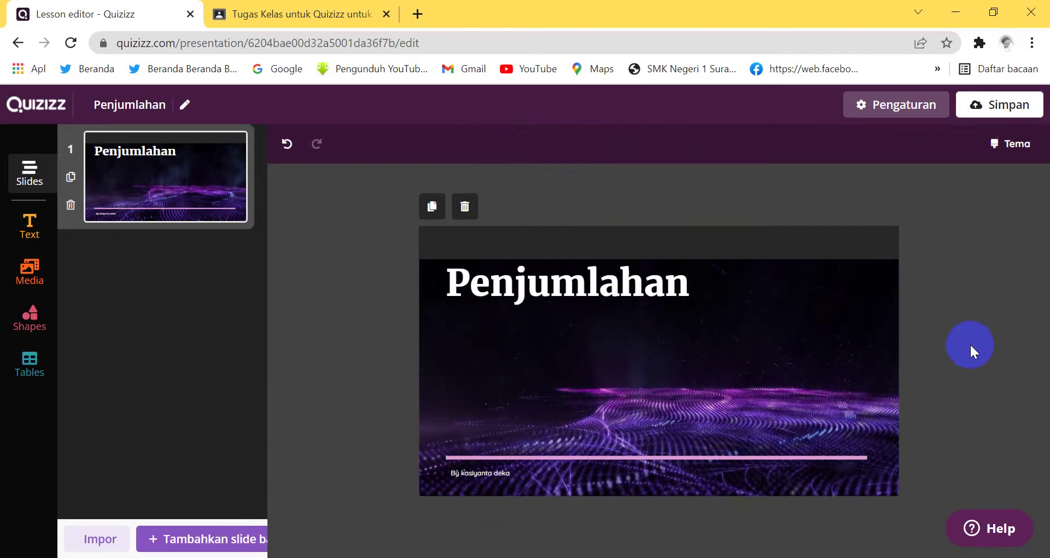
Try the Lobster font on the Penjumlahan title, switch it to Cookie, and reopen the font choices
left_click(687, 344)
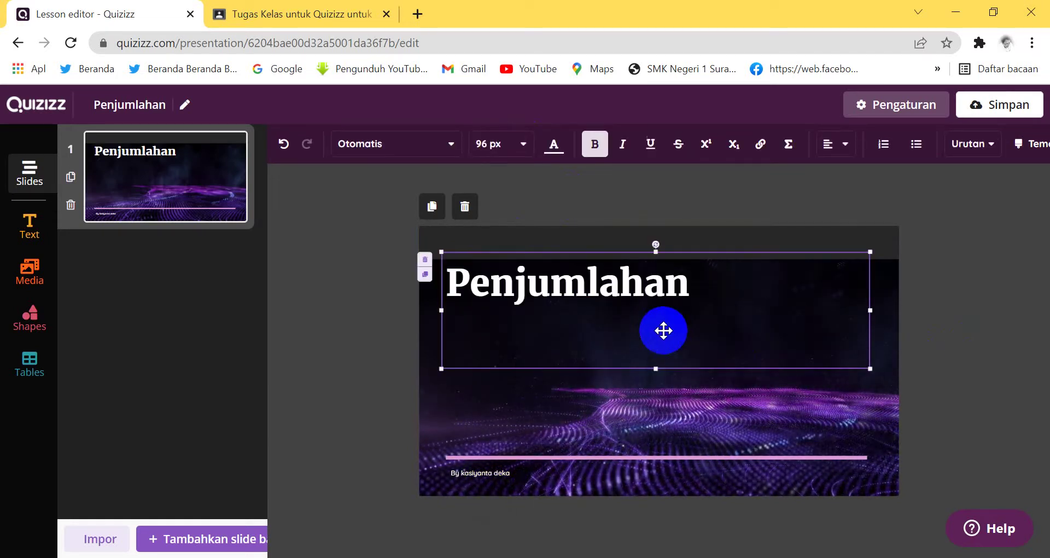
left_click_drag(555, 307, 704, 295)
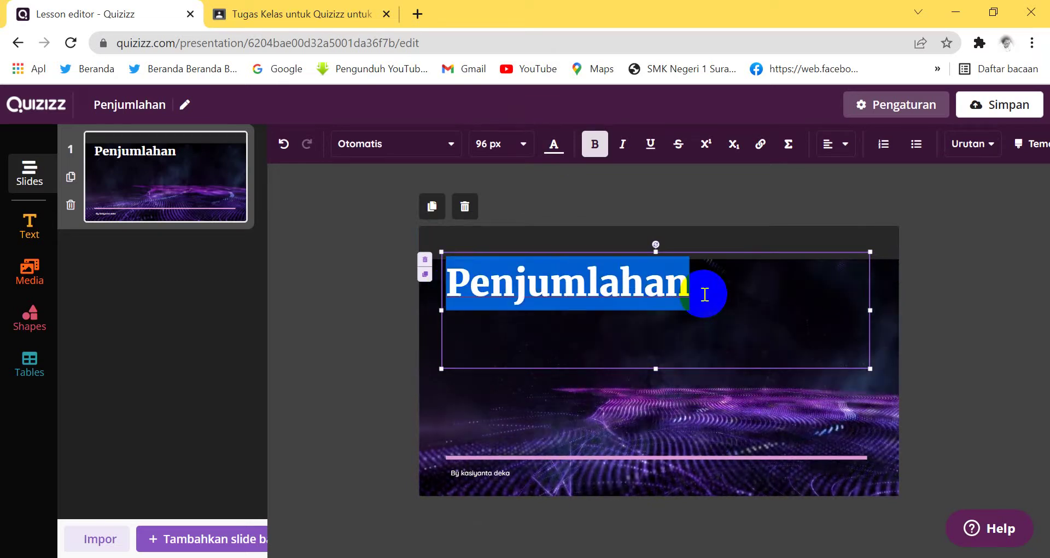
left_click(449, 146)
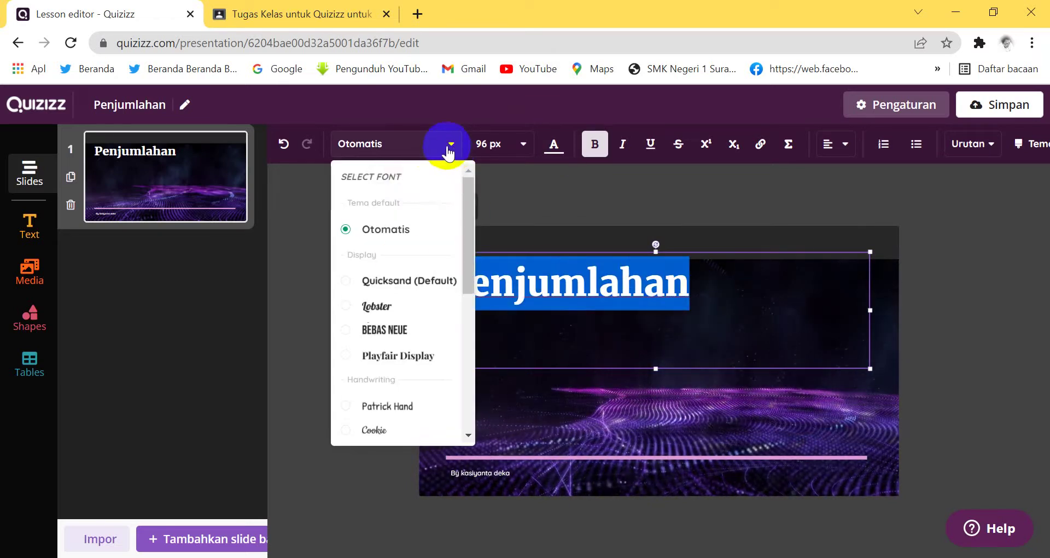
left_click(376, 305)
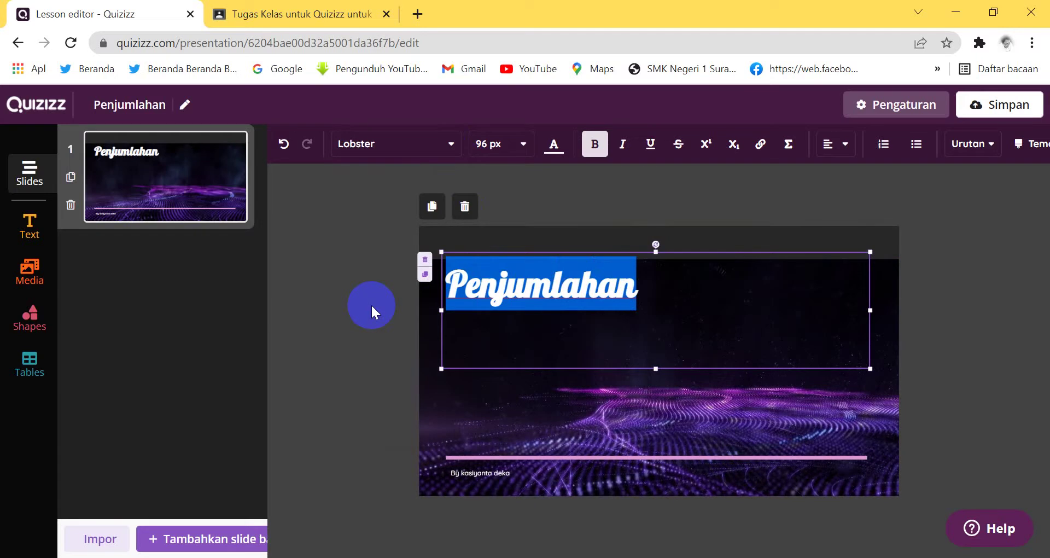
left_click(451, 145)
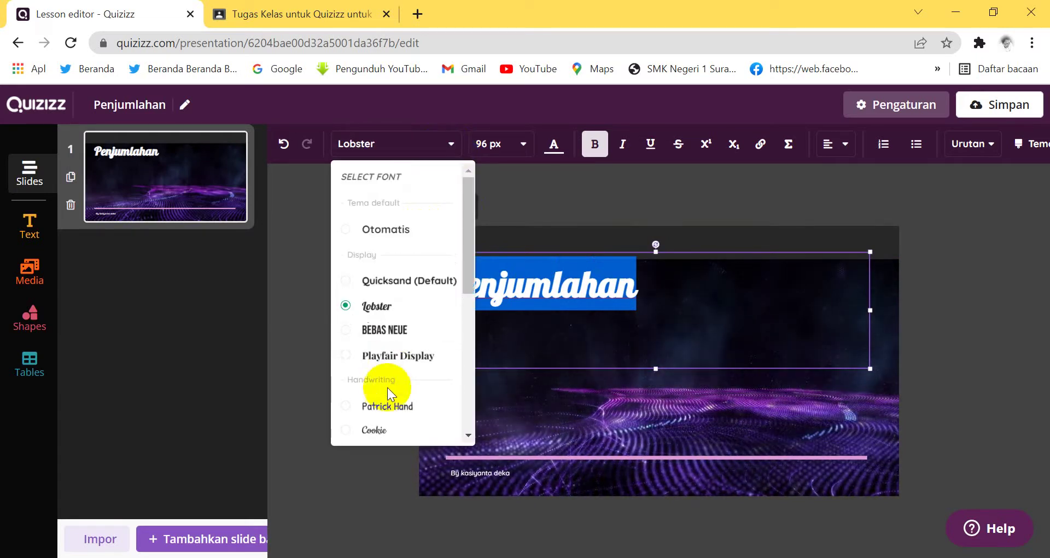
left_click(374, 430)
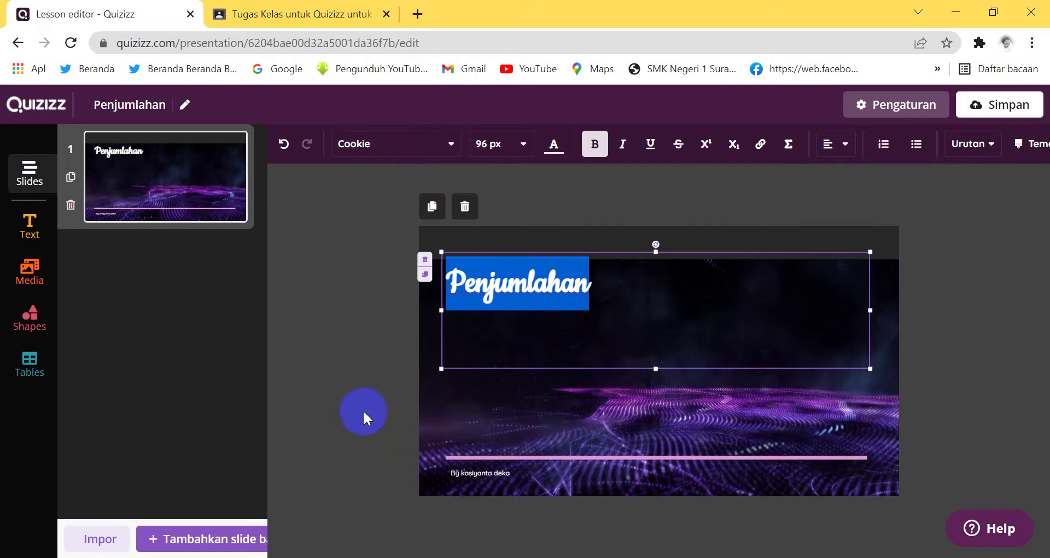
left_click(451, 145)
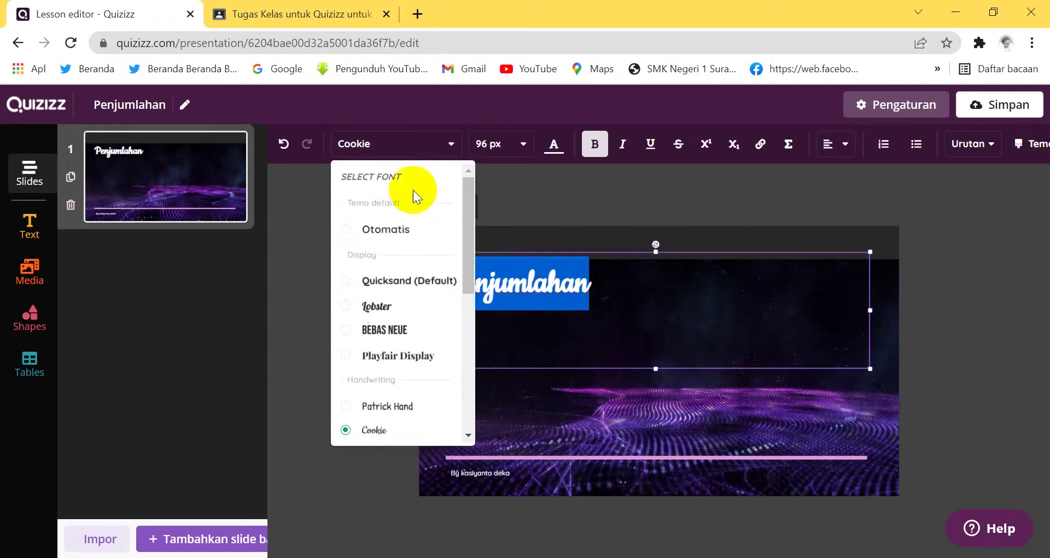
Change the font of the slide title "Penjumlahan" to Bebas Neue and deselect the title
left_click(369, 331)
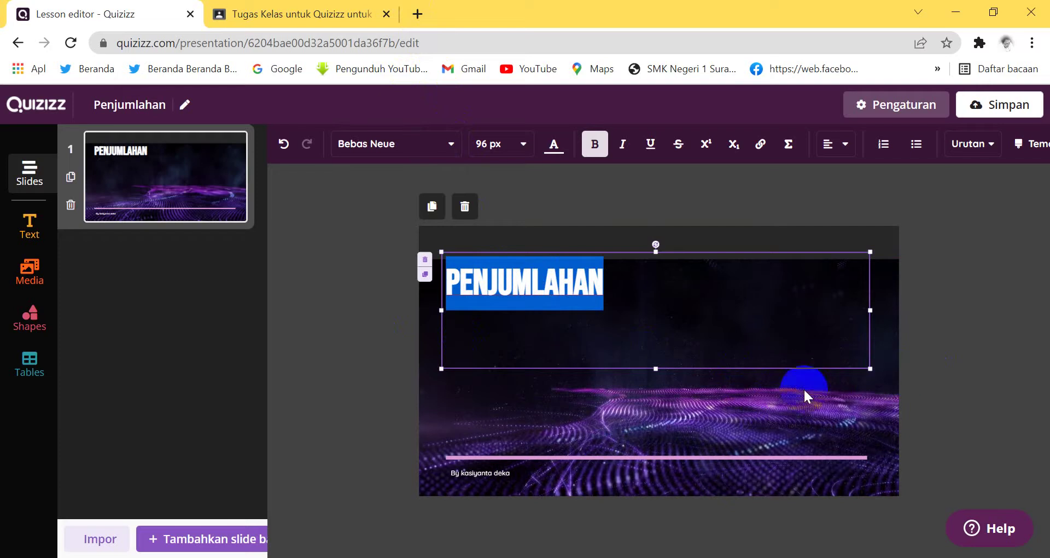
left_click(743, 396)
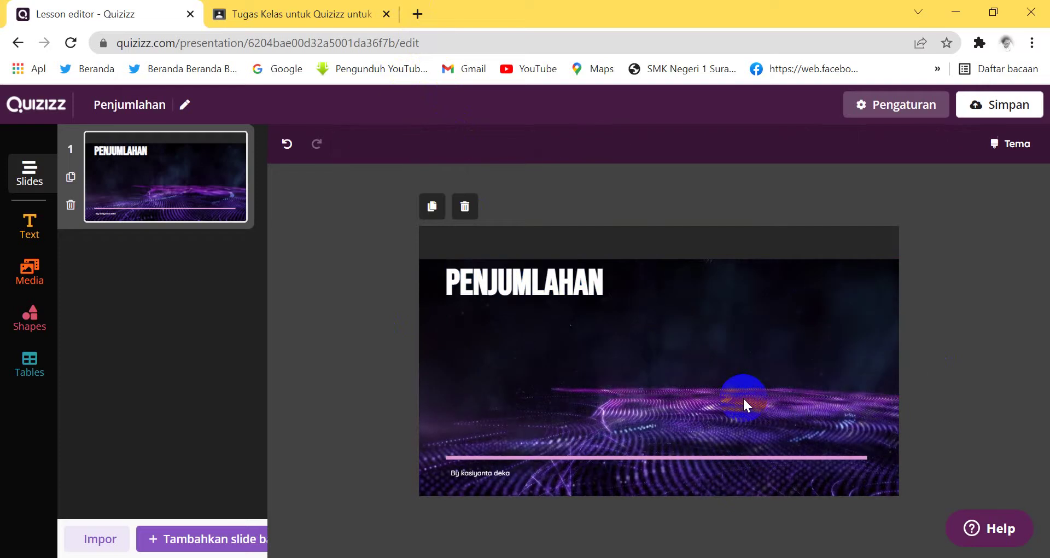
left_click(611, 302)
left_click(806, 335)
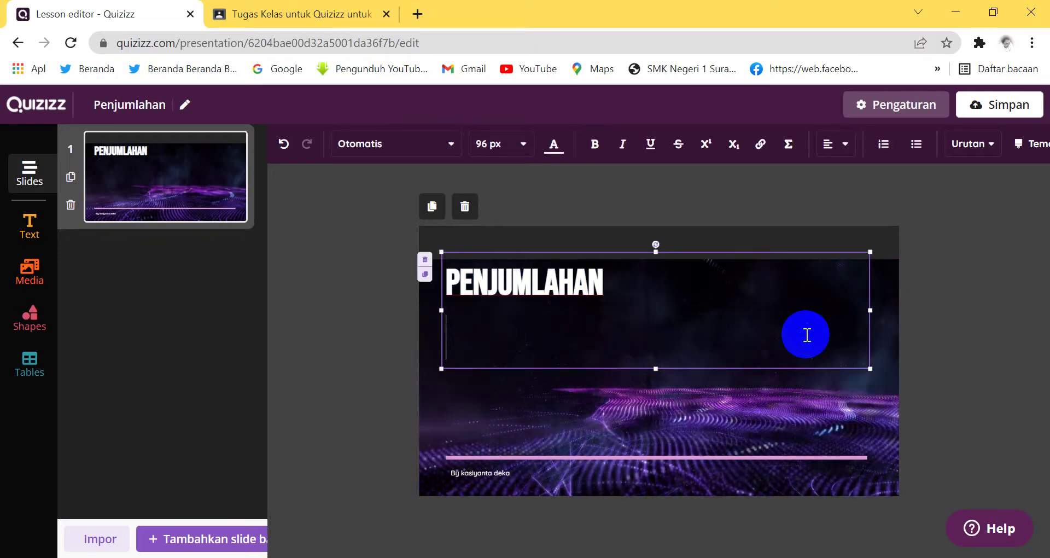
left_click(608, 386)
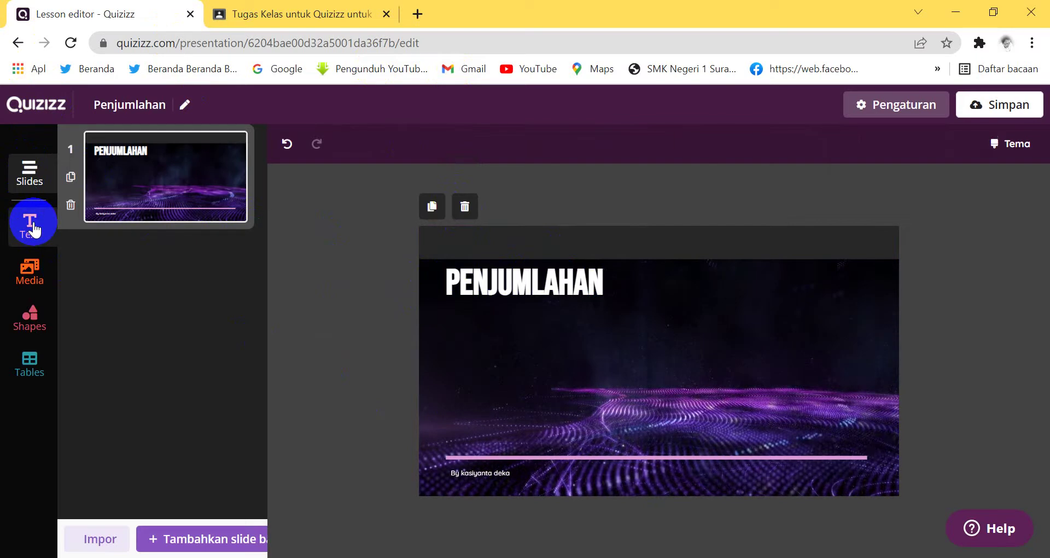
Add a body text box below the slide title with the text "Operasi Penjumlah"
left_click(34, 230)
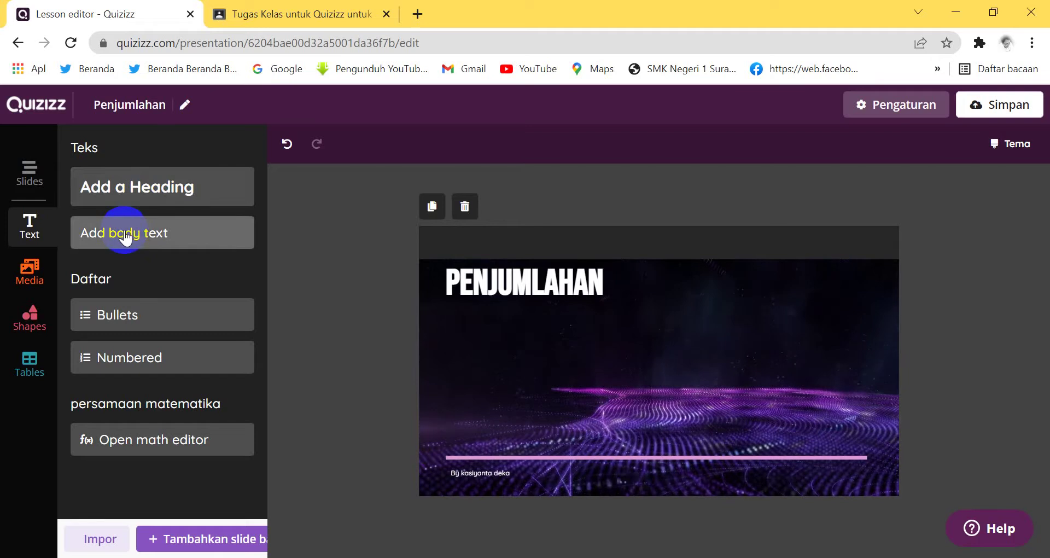
left_click(175, 241)
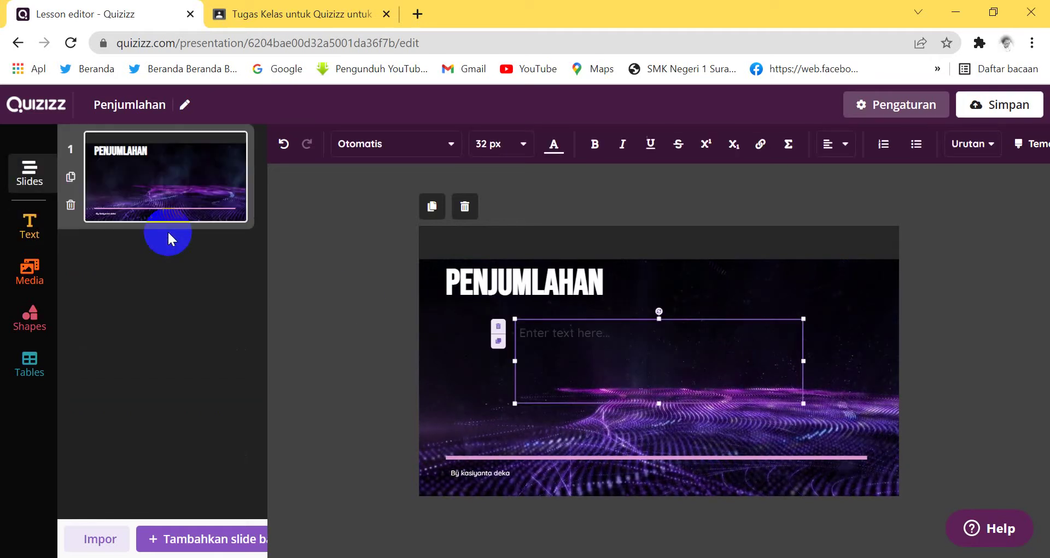
left_click(605, 331)
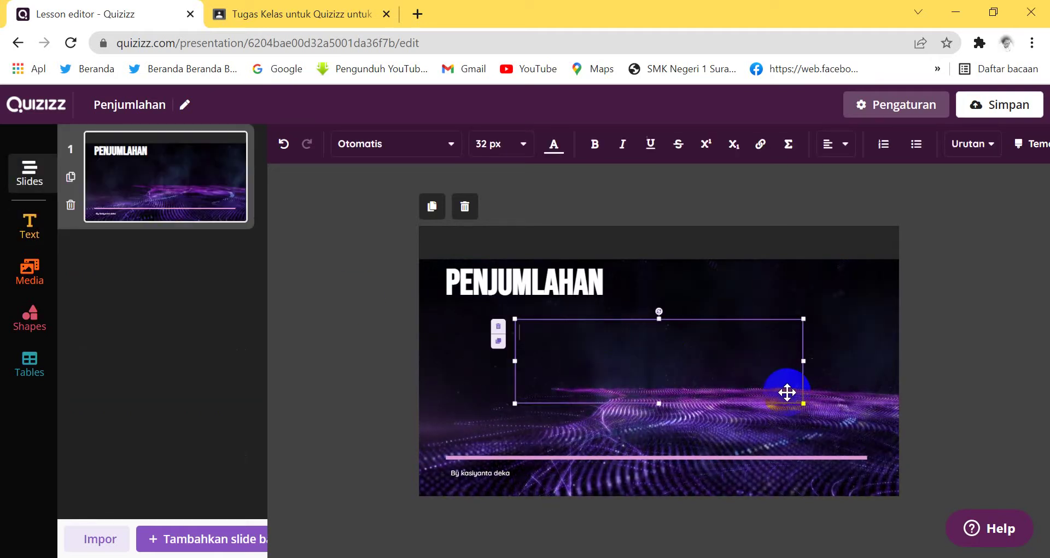
type("Op")
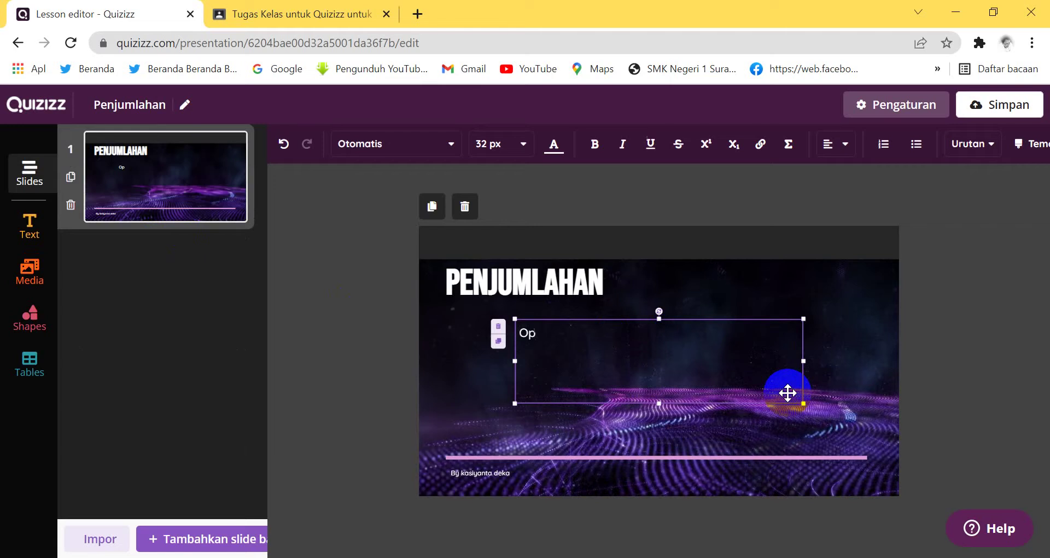
type("erasi Pen")
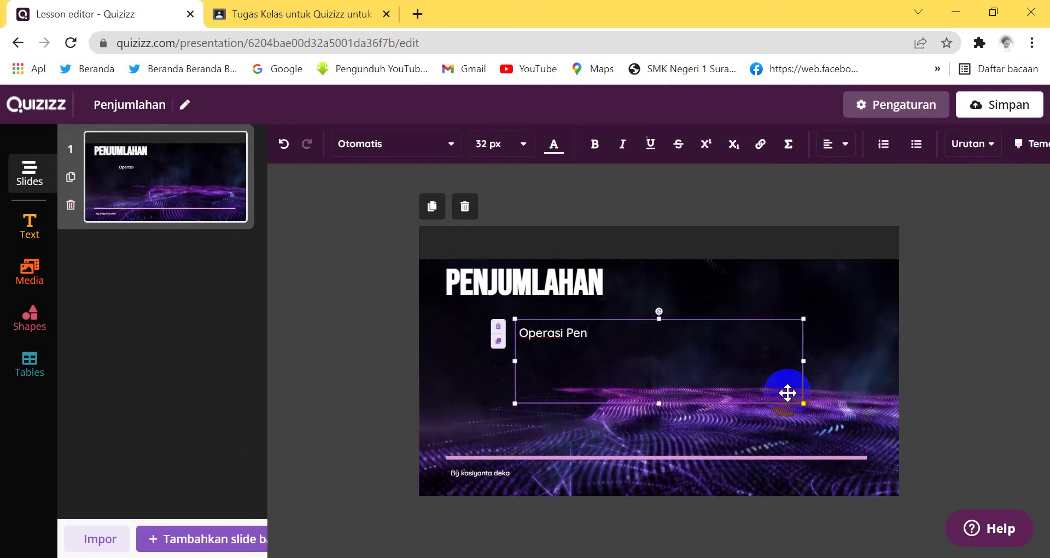
type("jumlah")
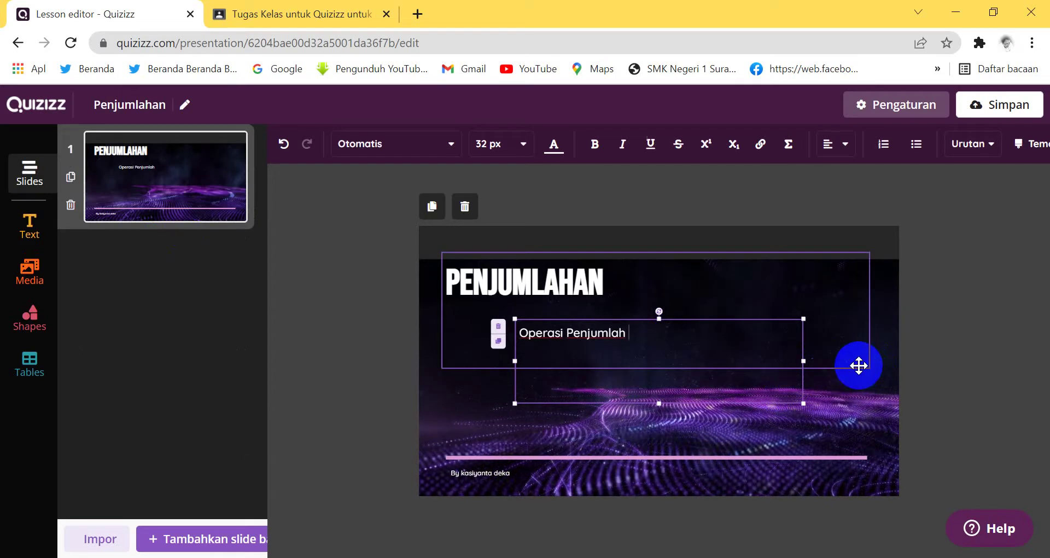
left_click(806, 359)
left_click(638, 411)
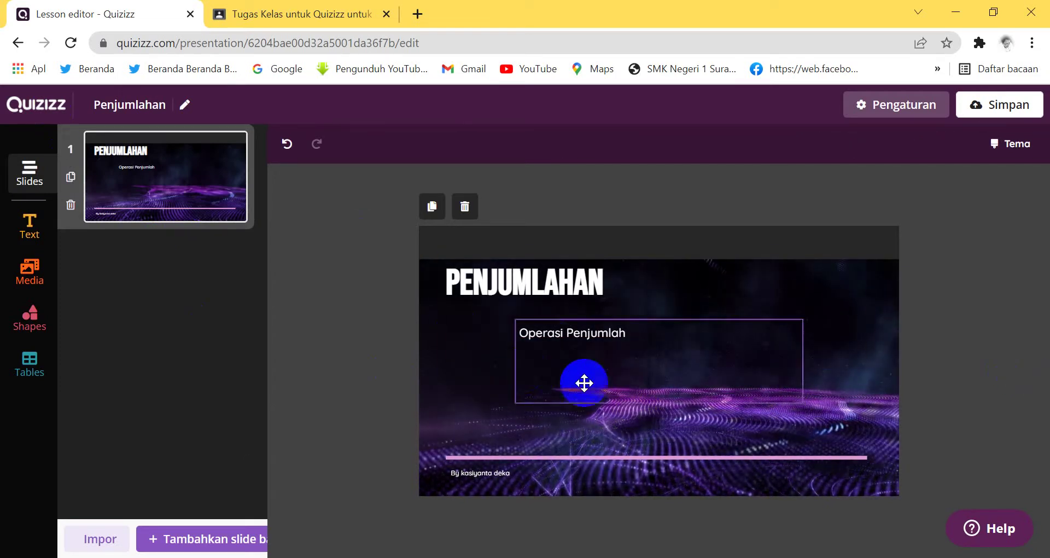
Color the text "Operasi Penjumlah" light yellow
left_click(549, 339)
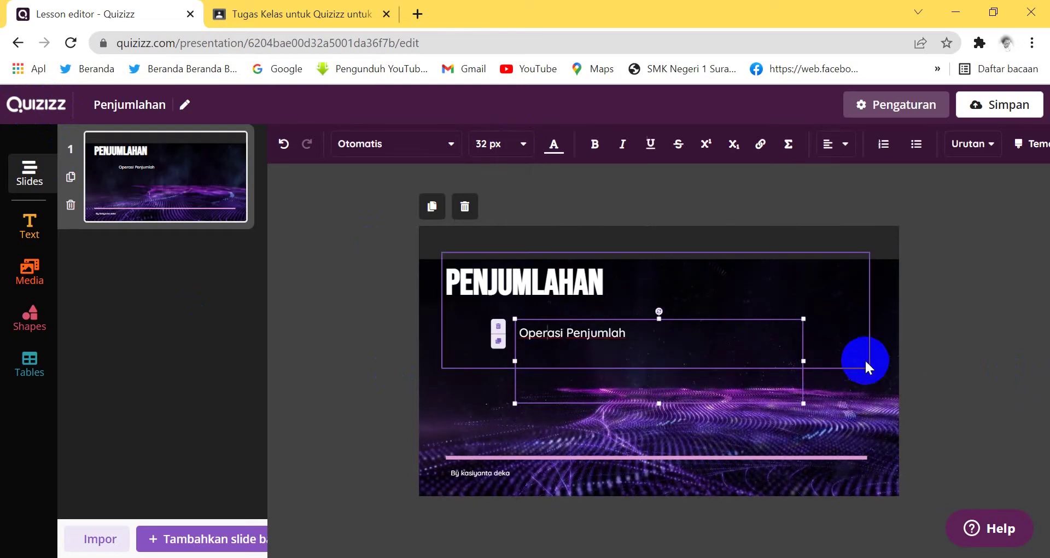
left_click(369, 335)
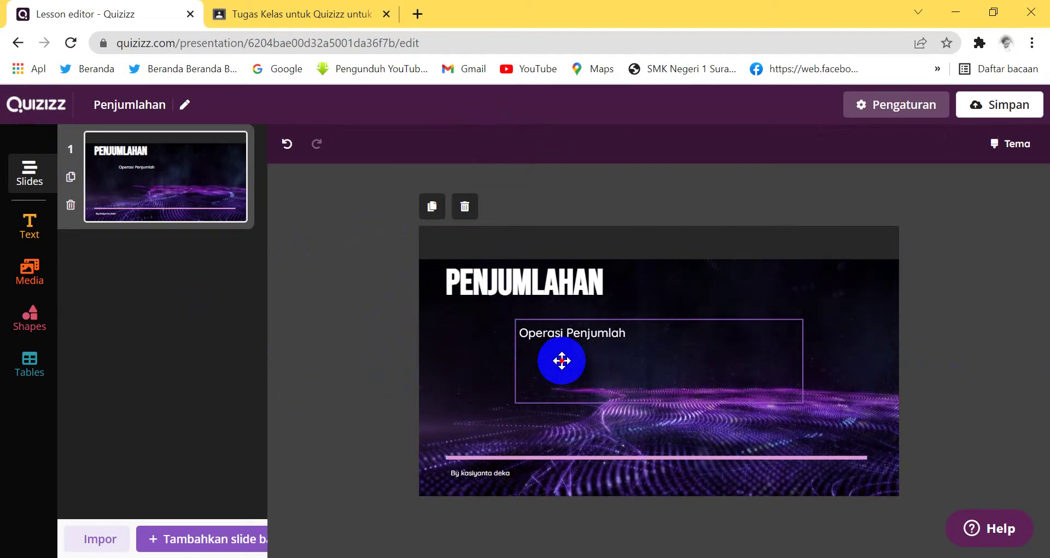
left_click(562, 360)
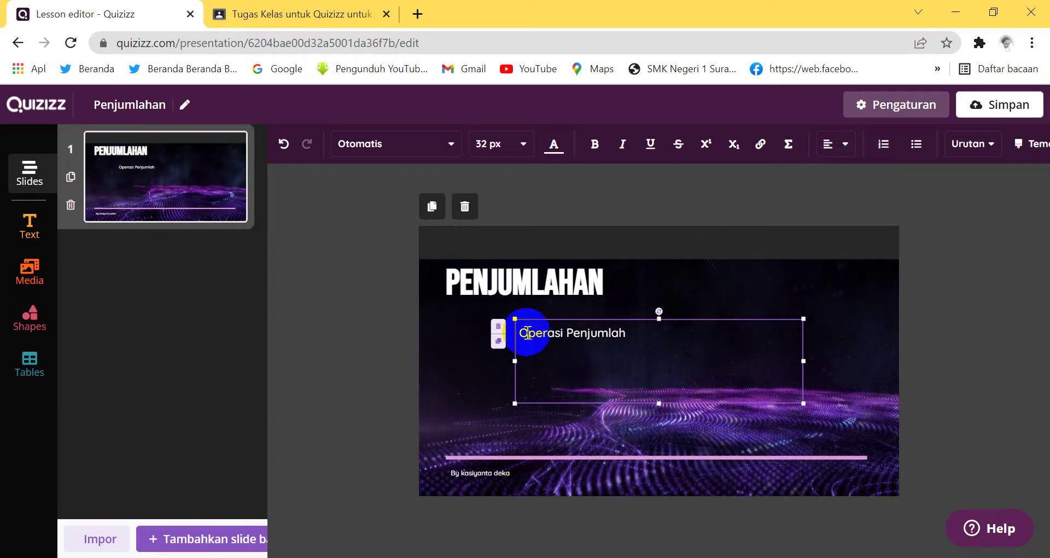
left_click_drag(527, 333, 633, 339)
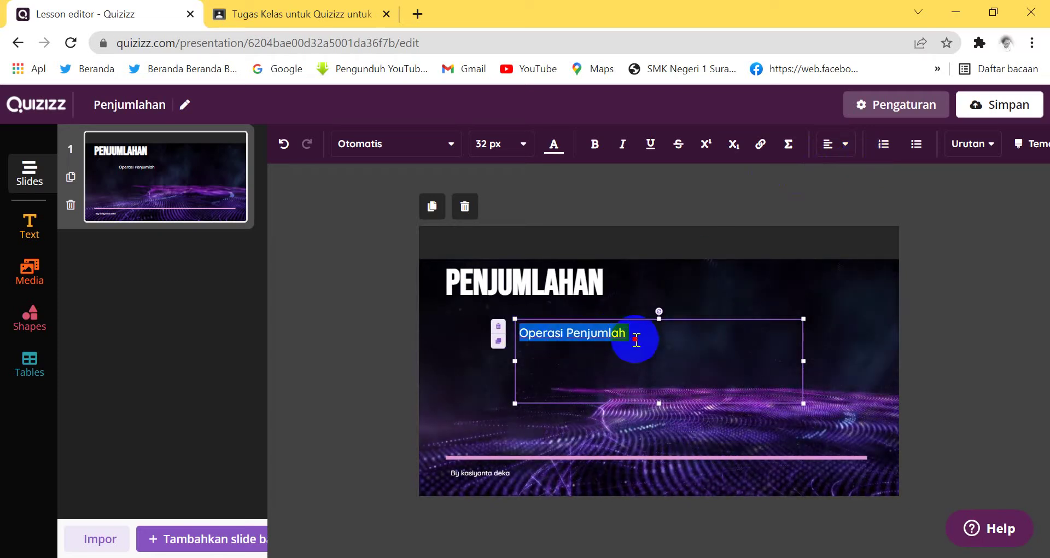
left_click(559, 157)
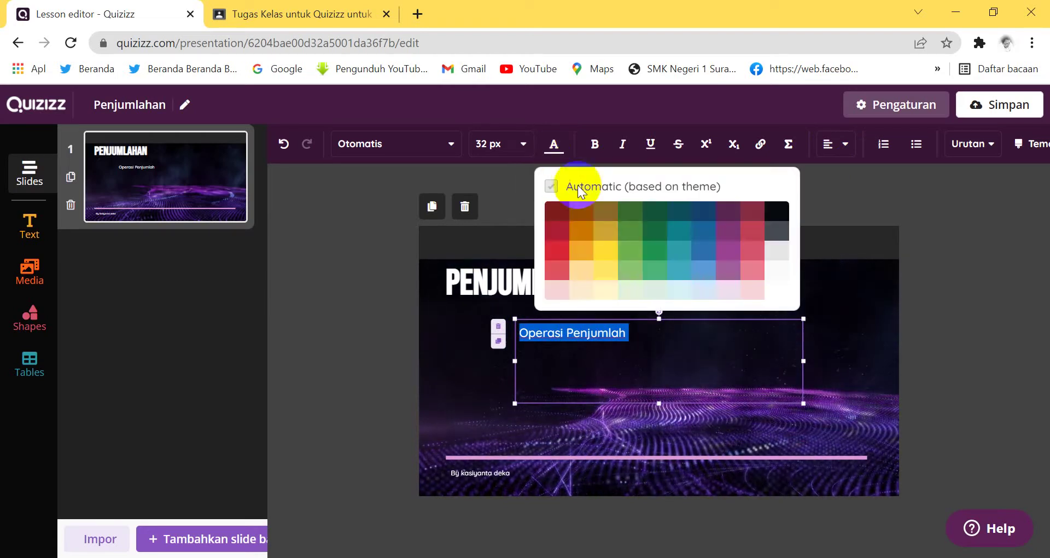
left_click(607, 278)
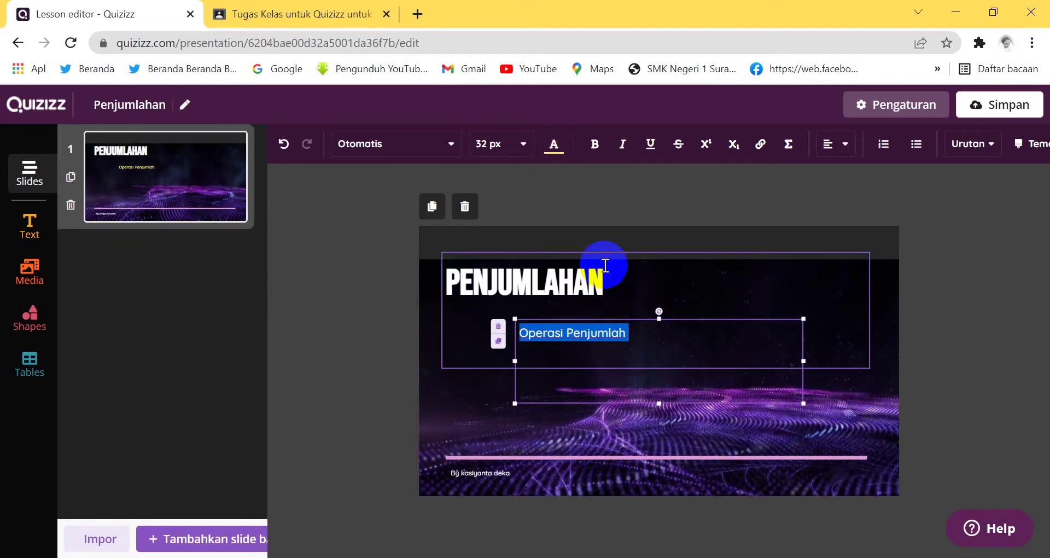
left_click(911, 368)
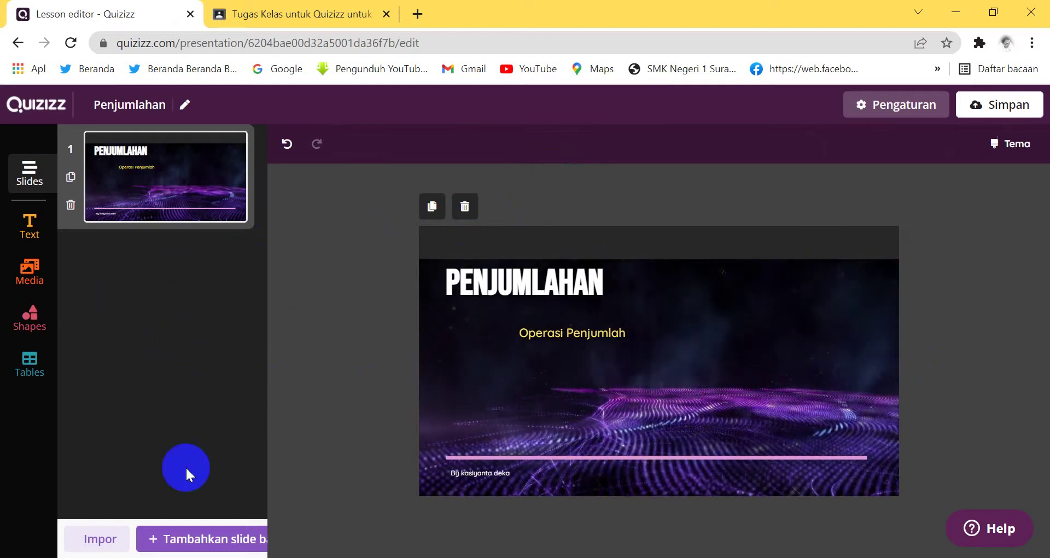
Add a blank second slide and open the math equation editor for it
left_click(185, 534)
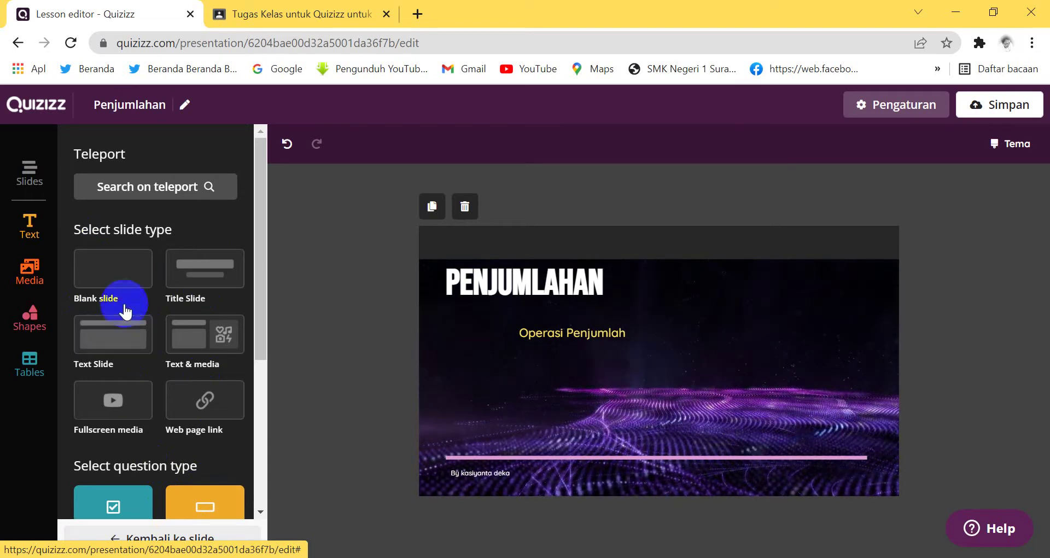
left_click(115, 268)
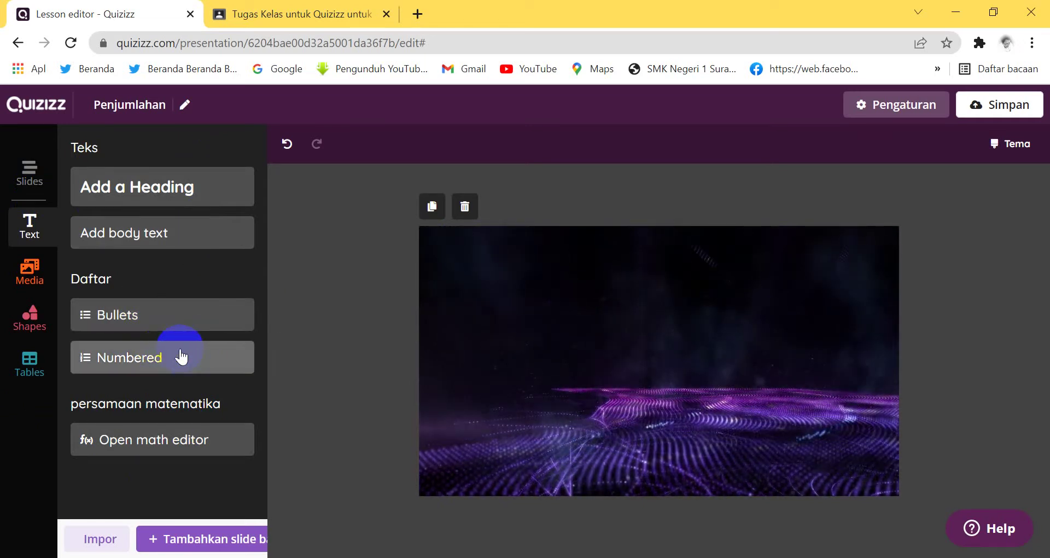
left_click(139, 441)
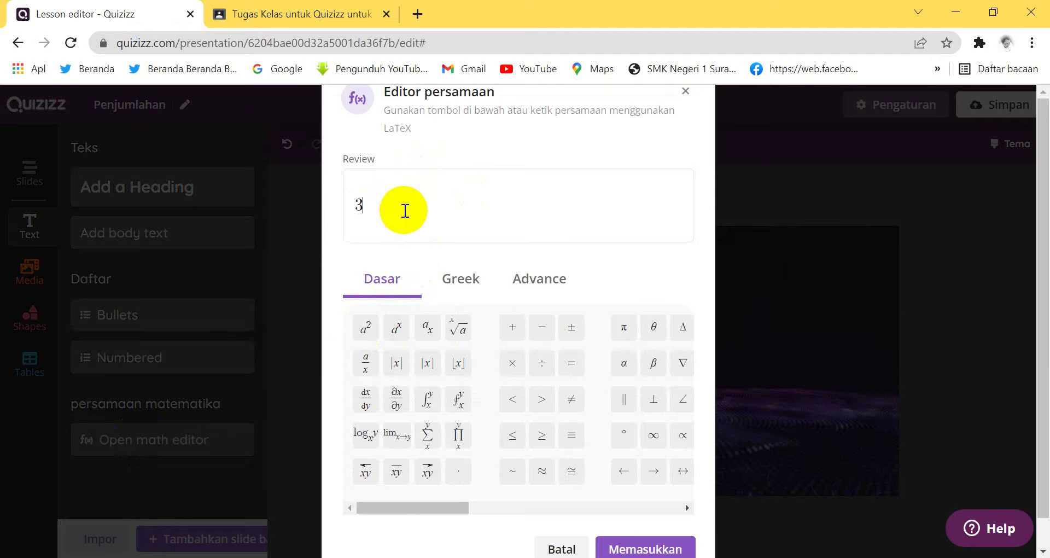
left_click(367, 327)
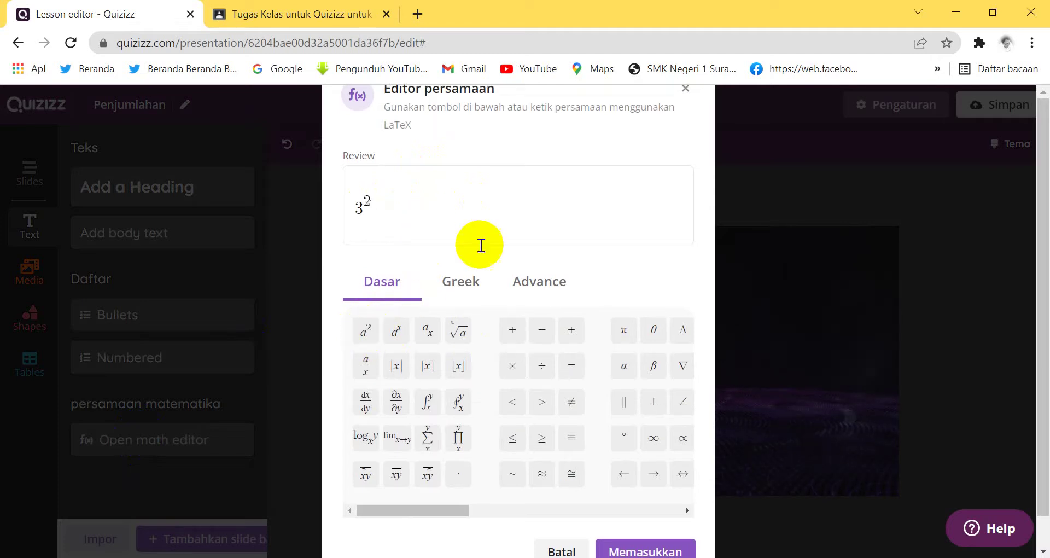
left_click(552, 211)
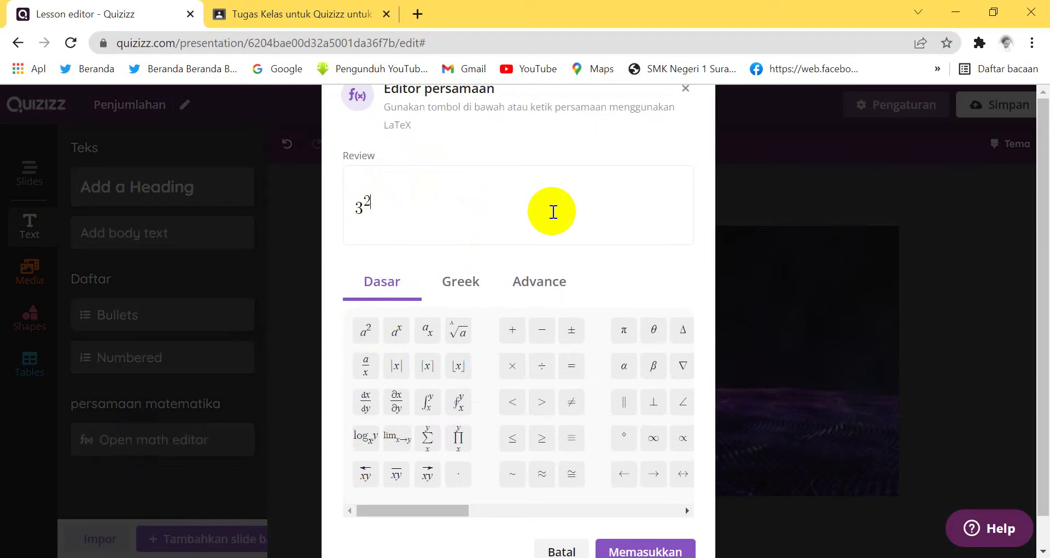
key("BackSpace")
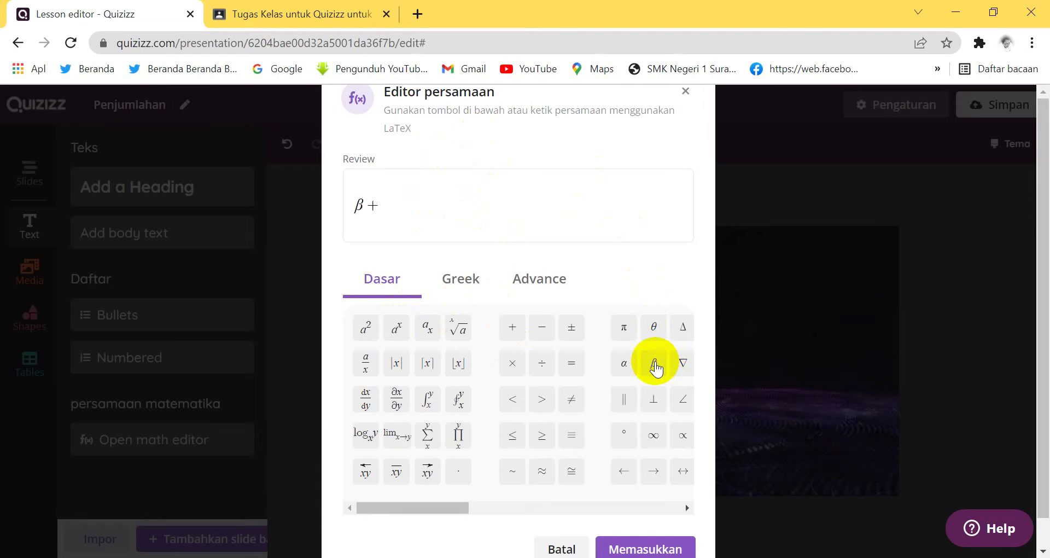
Insert the equation β + α on the second slide and move it to the slide's upper-right area
left_click(628, 370)
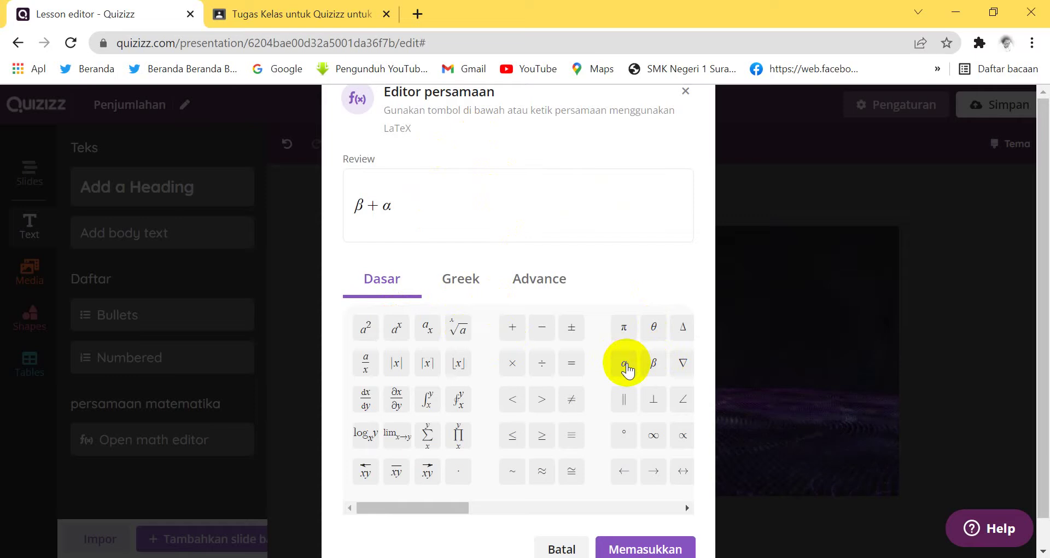
left_click(645, 547)
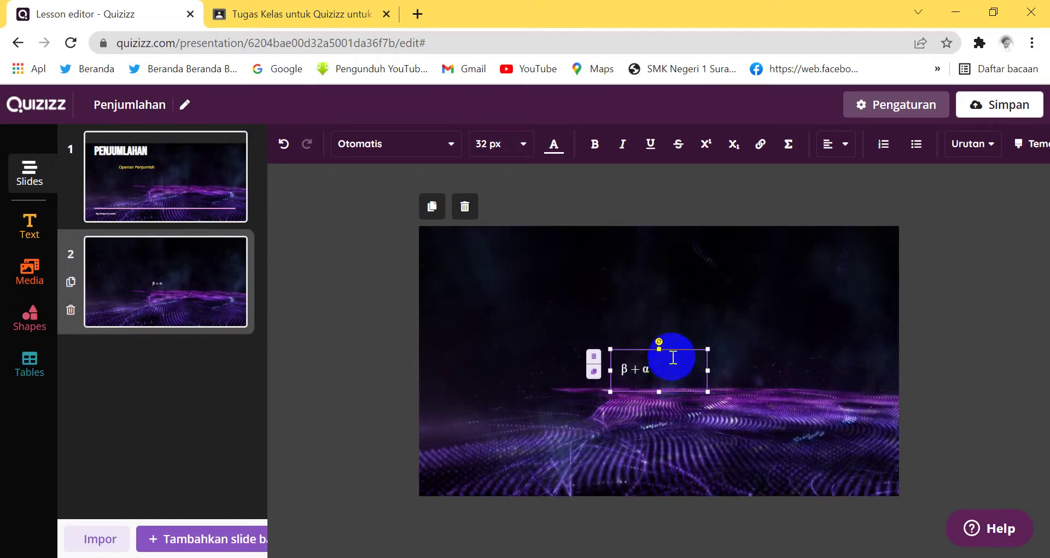
left_click_drag(672, 358, 792, 245)
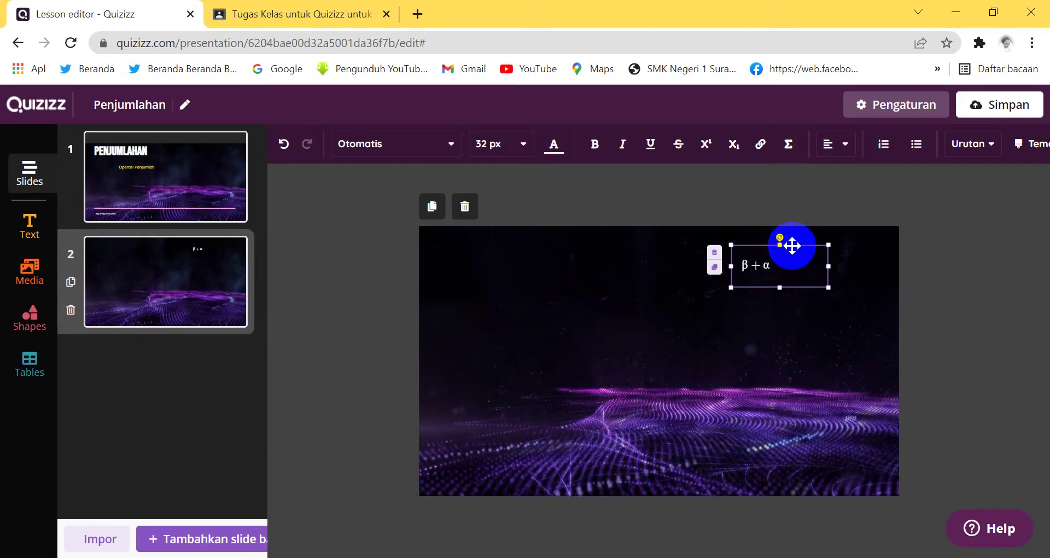
left_click(804, 251)
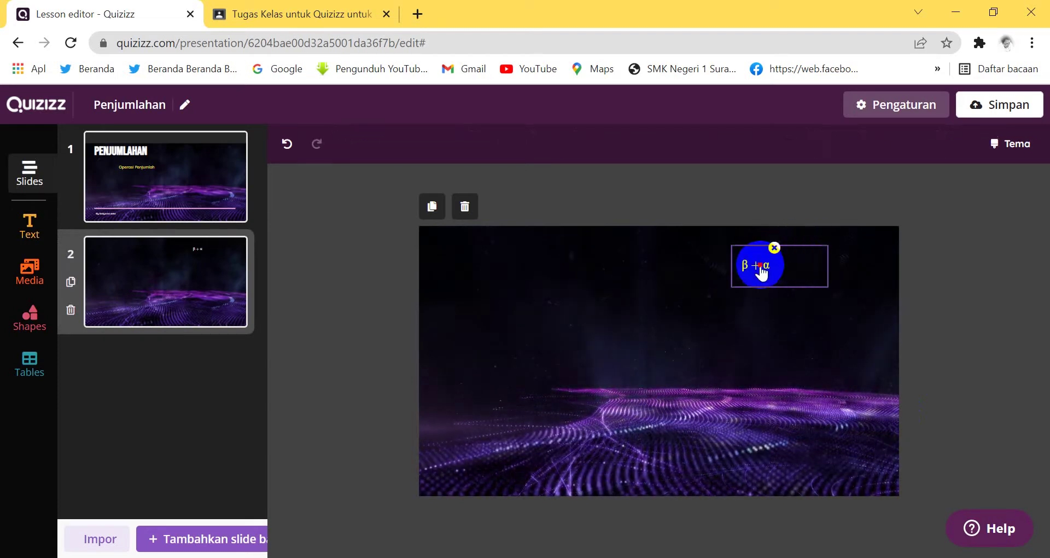
double_click(794, 247)
left_click(801, 241)
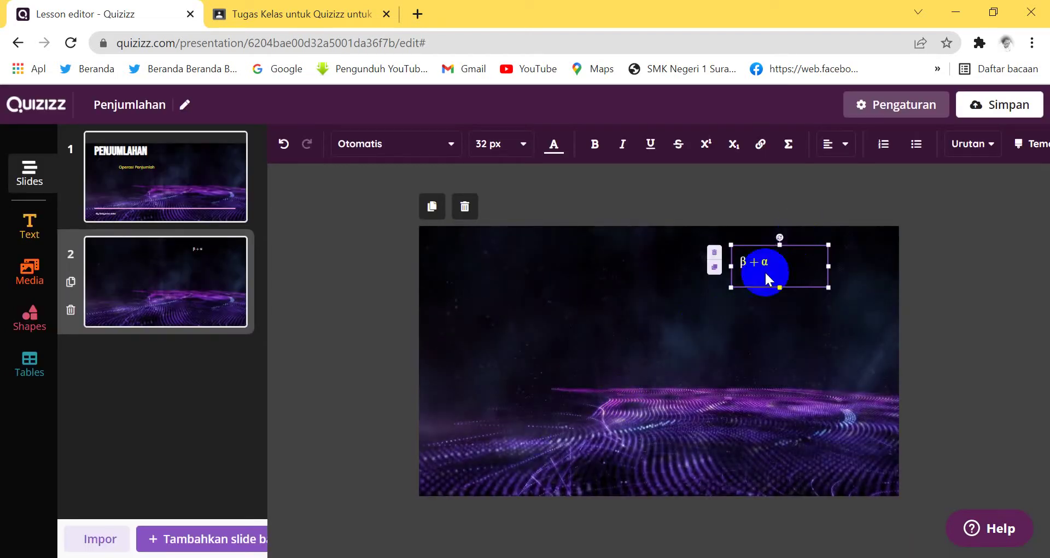
left_click(798, 239)
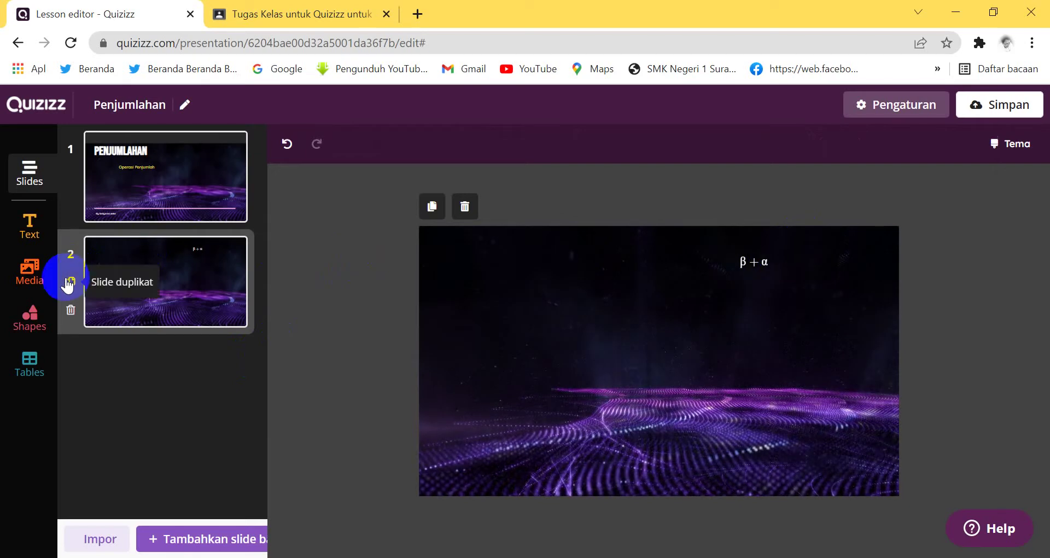
Search for "penjumlahan" images to insert on the second slide
left_click(30, 274)
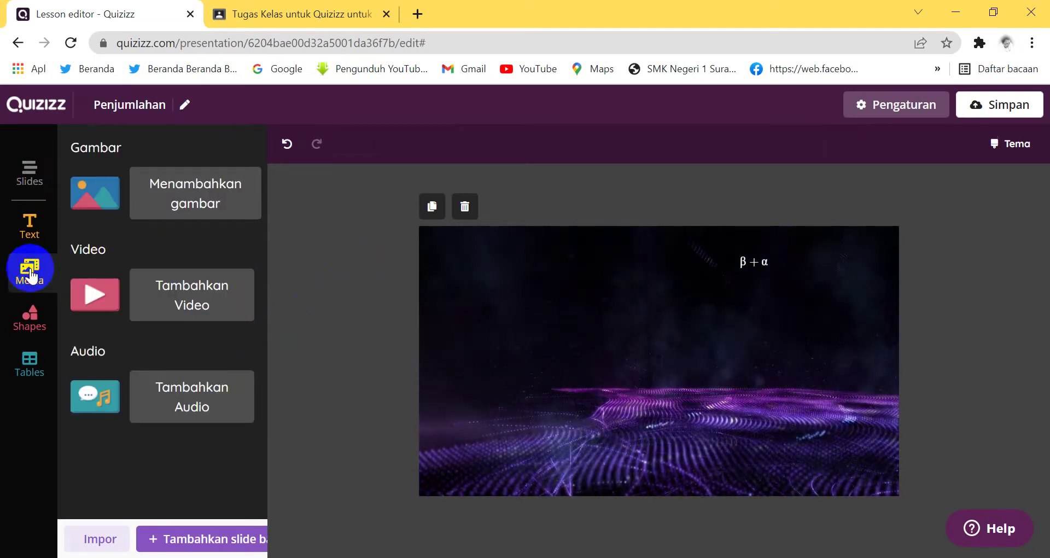
left_click(202, 201)
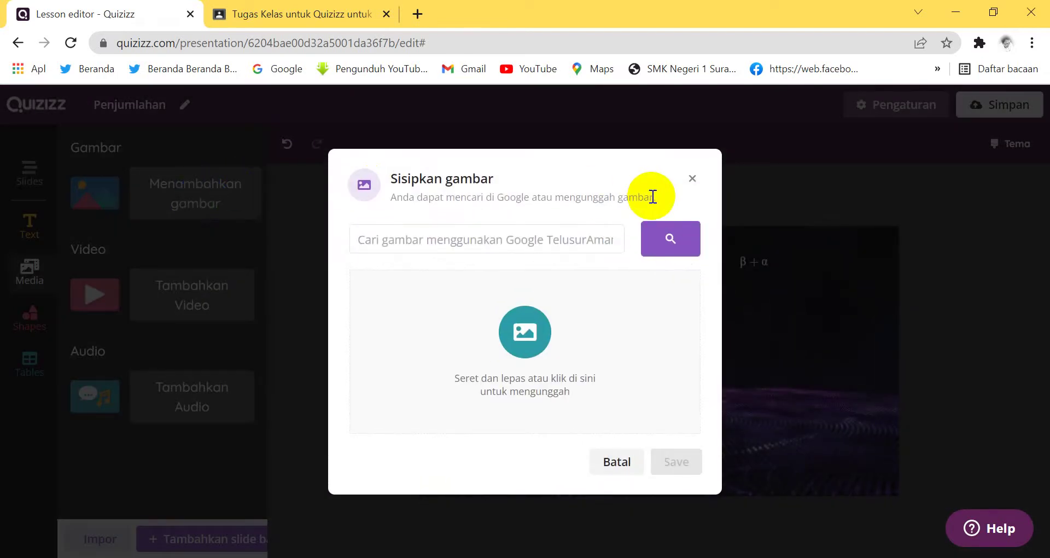
left_click(553, 238)
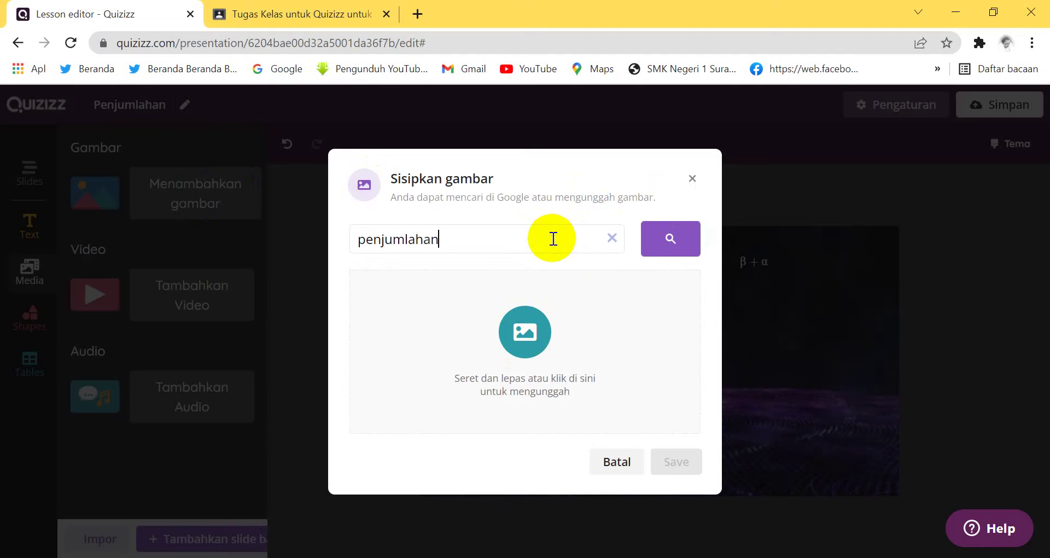
left_click(659, 241)
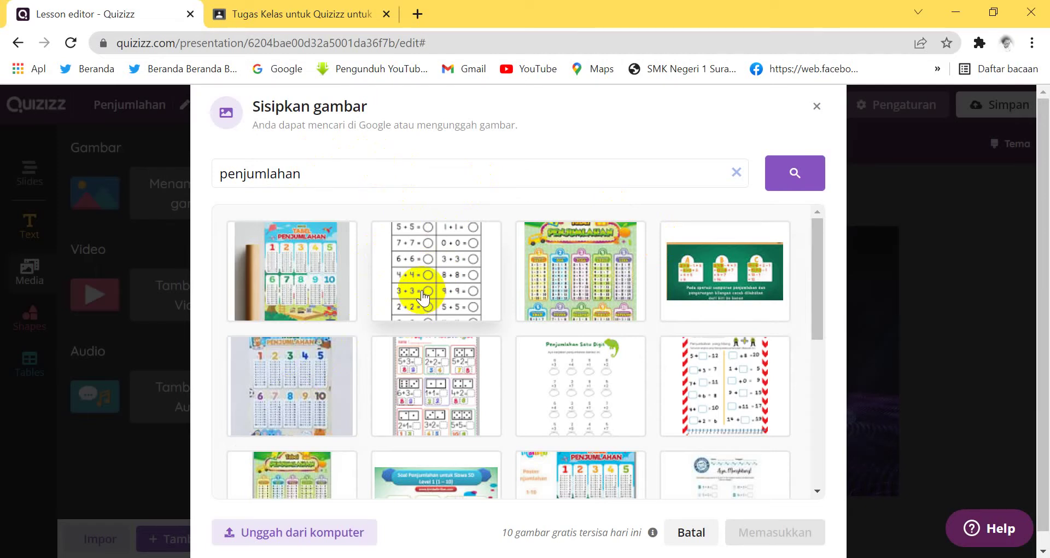
Insert the black-and-white "PENJUMLAHAN" worksheet image with the 5 + 5 and 1 + 1 sums from the image results
scroll(621, 254, "down", 2)
scroll(618, 249, "down", 5)
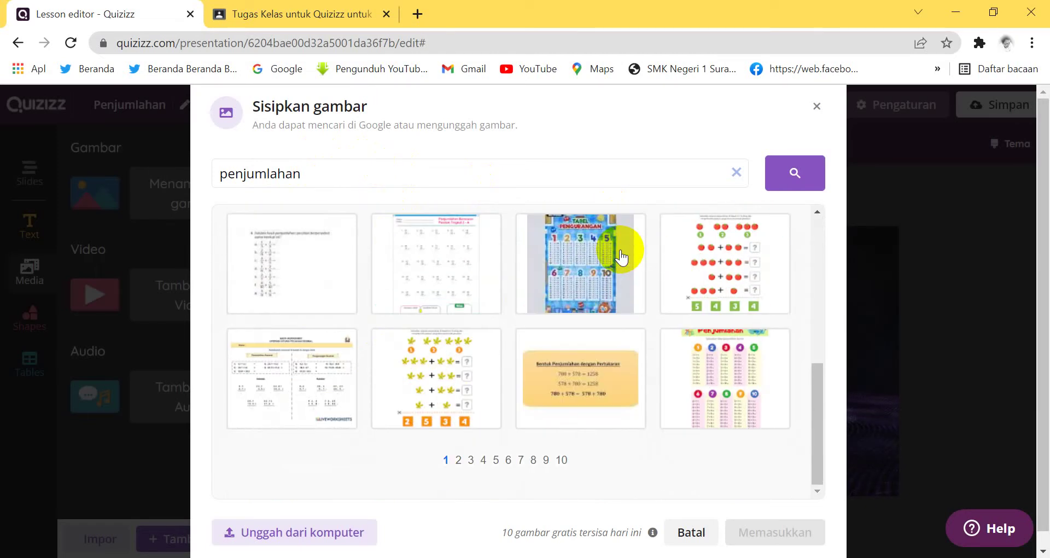
scroll(504, 322, "up", 6)
scroll(503, 322, "down", 6)
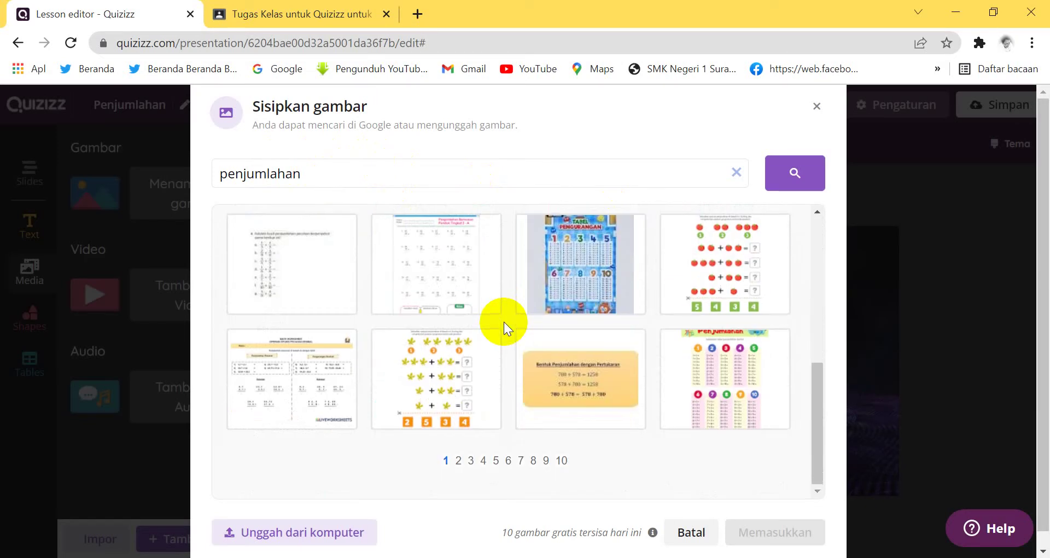
scroll(503, 312, "up", 3)
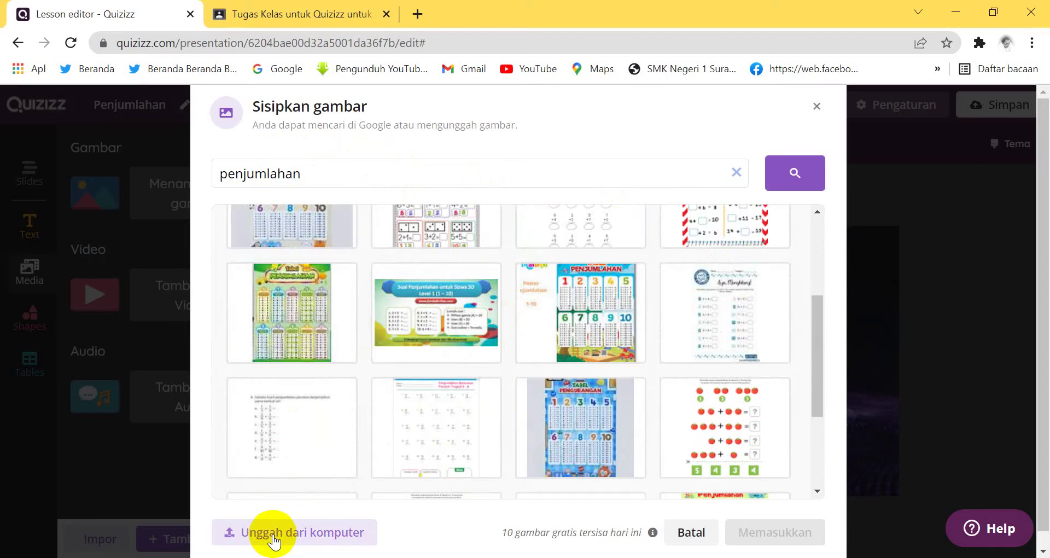
scroll(492, 232, "up", 3)
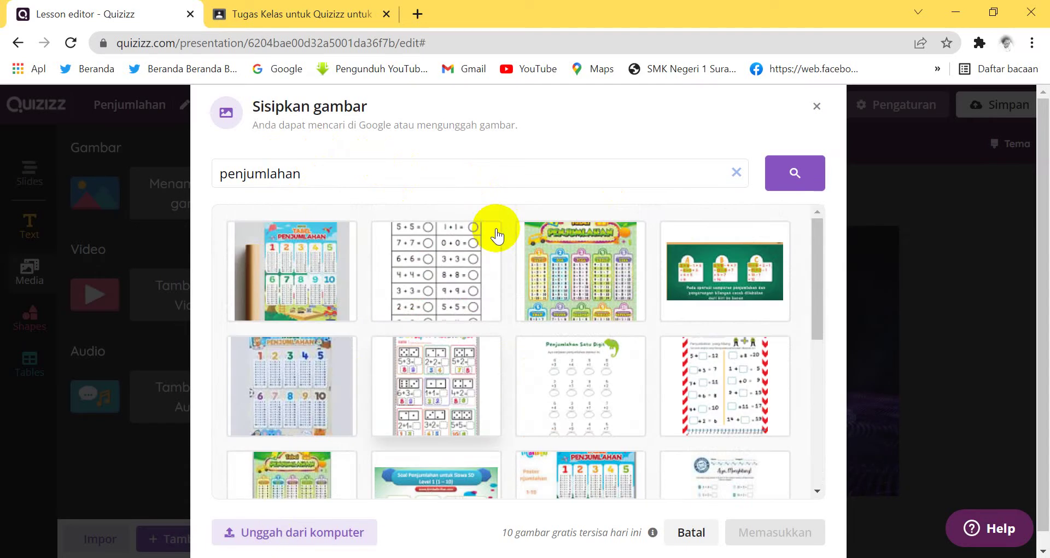
left_click(437, 269)
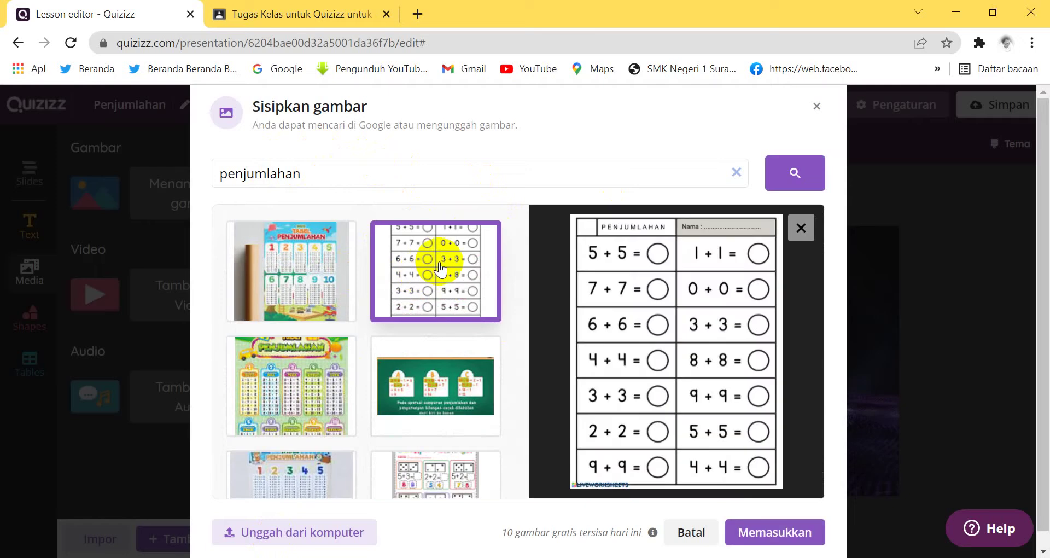
left_click(742, 530)
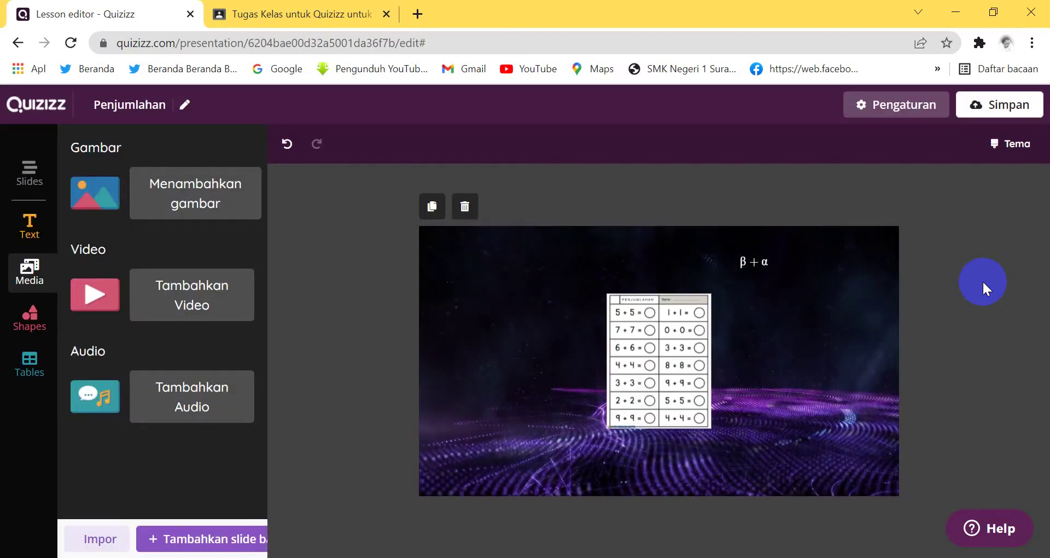
Enlarge the worksheet image and place it on the right side of the slide, just below the β + α equation
left_click(687, 346)
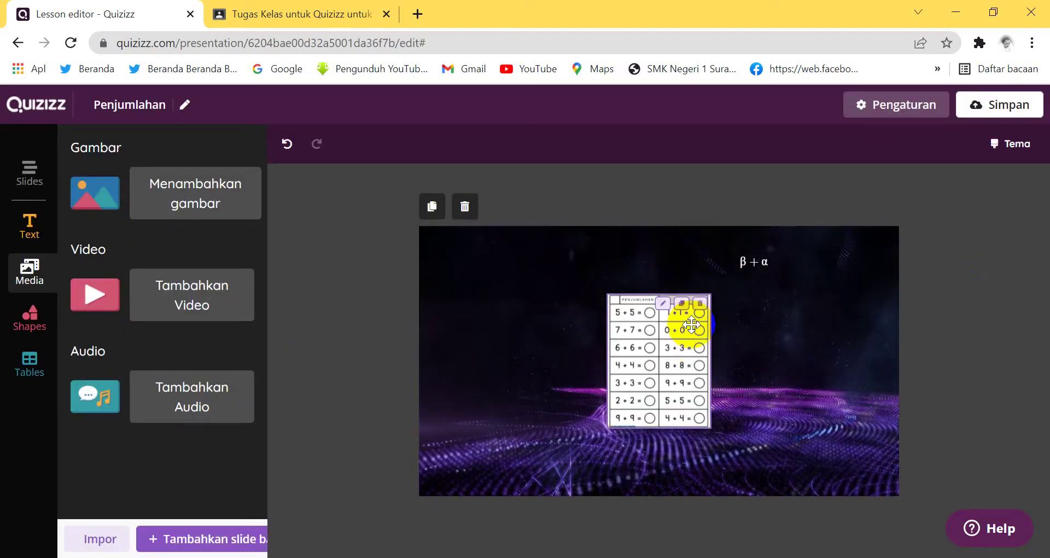
left_click(666, 359)
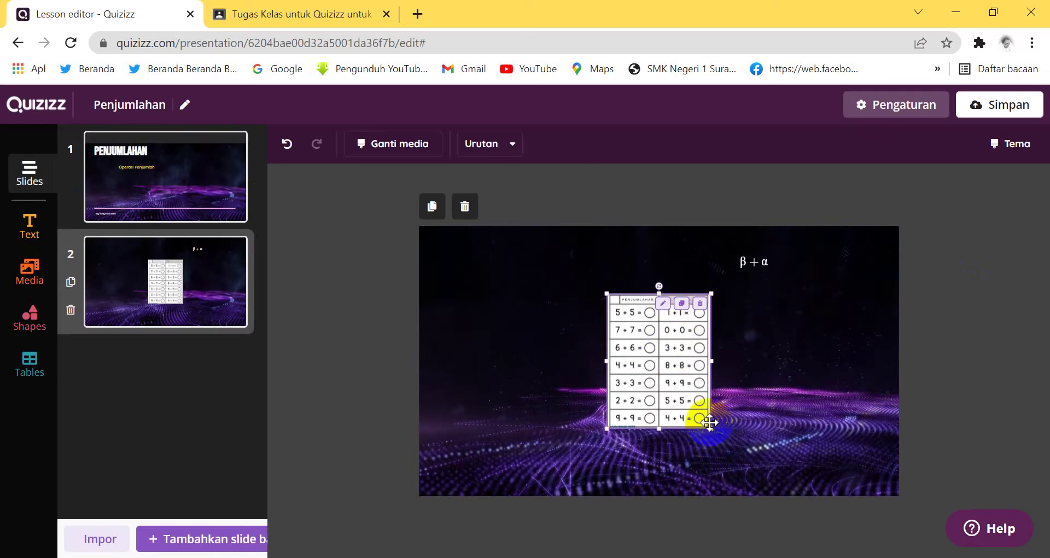
left_click_drag(711, 429, 773, 509)
left_click_drag(693, 409, 538, 368)
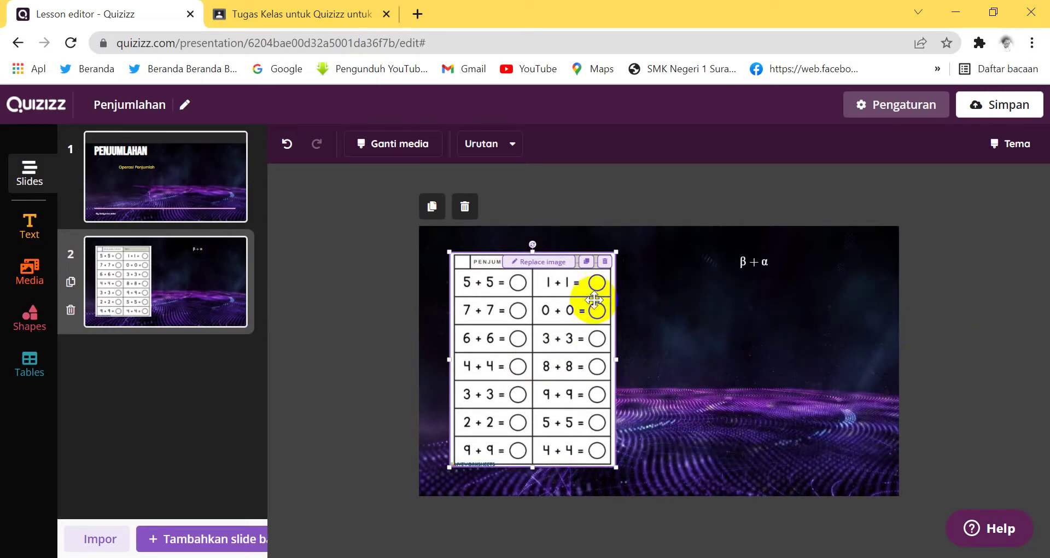
left_click_drag(556, 351, 822, 354)
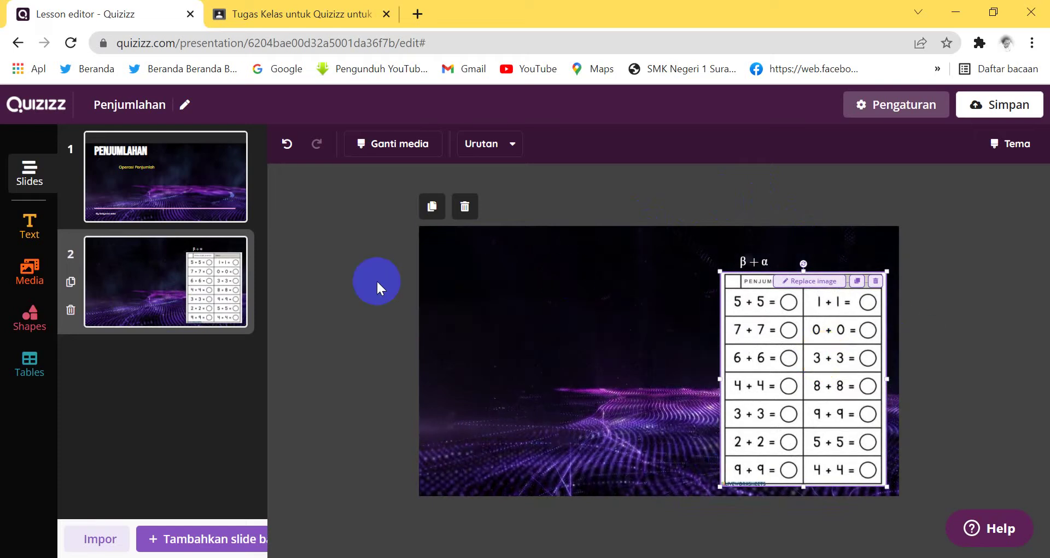
left_click(317, 274)
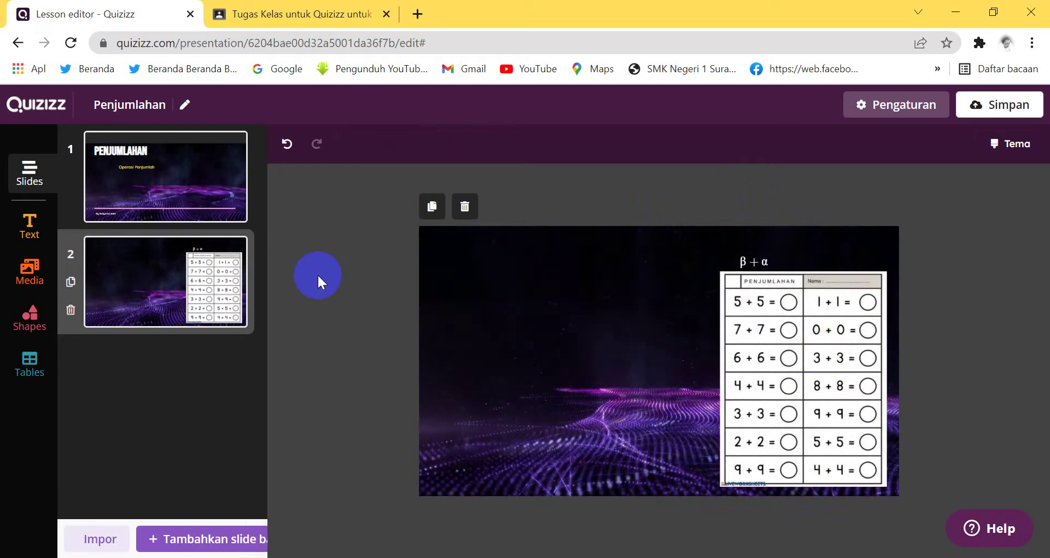
Try to add a video and an audio clip to the second slide, dismissing the upgrade offer each time
left_click(30, 269)
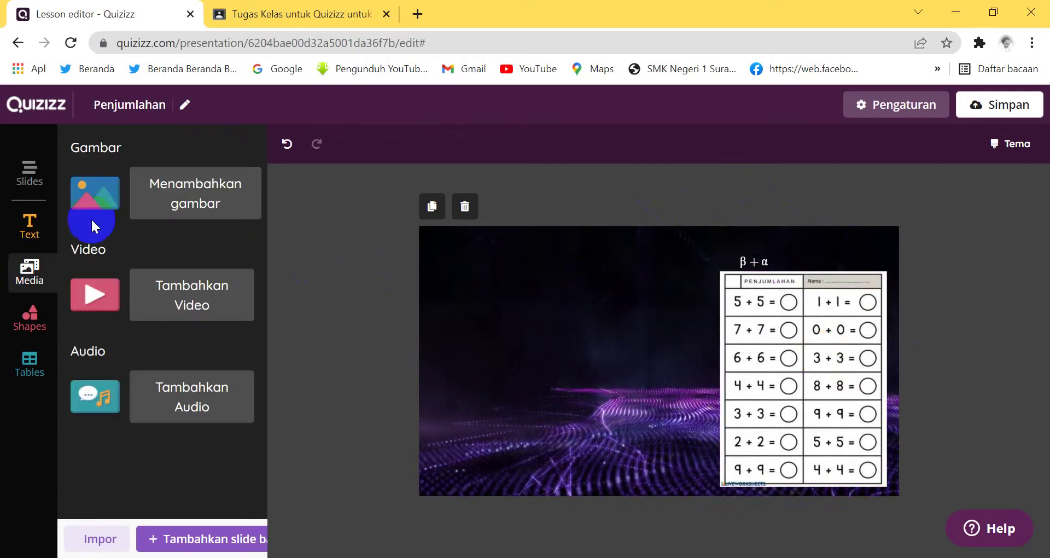
left_click(175, 299)
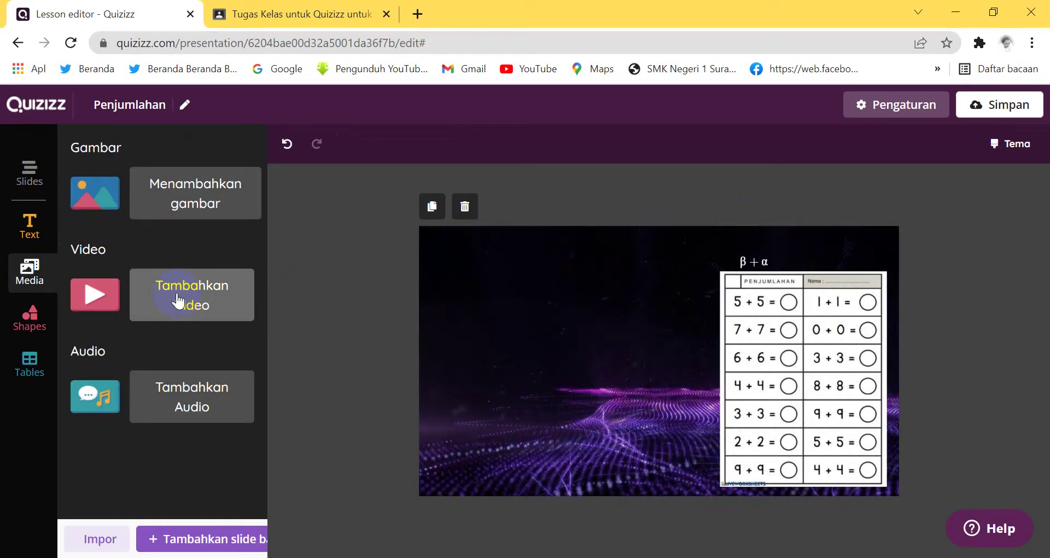
left_click(176, 298)
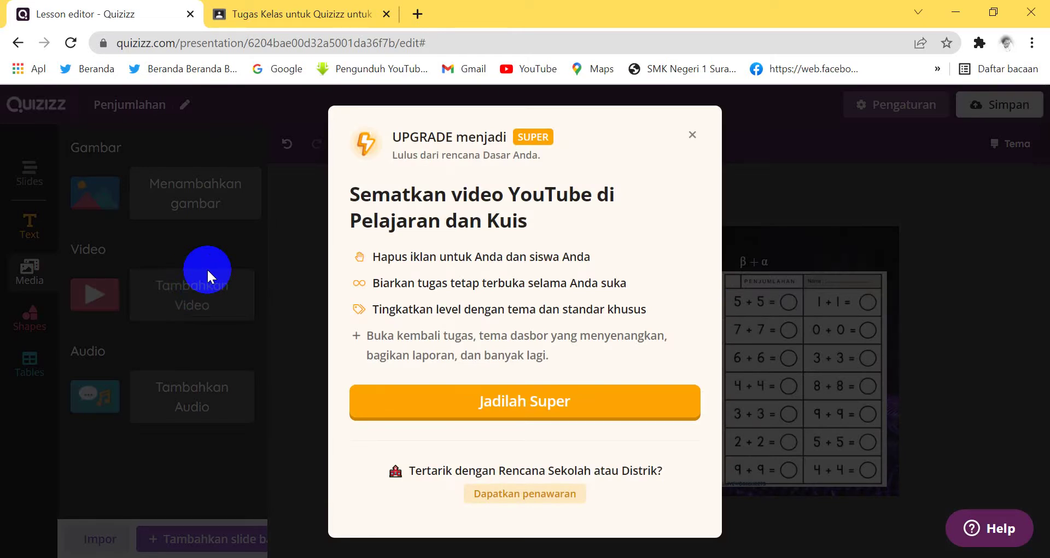
left_click(696, 126)
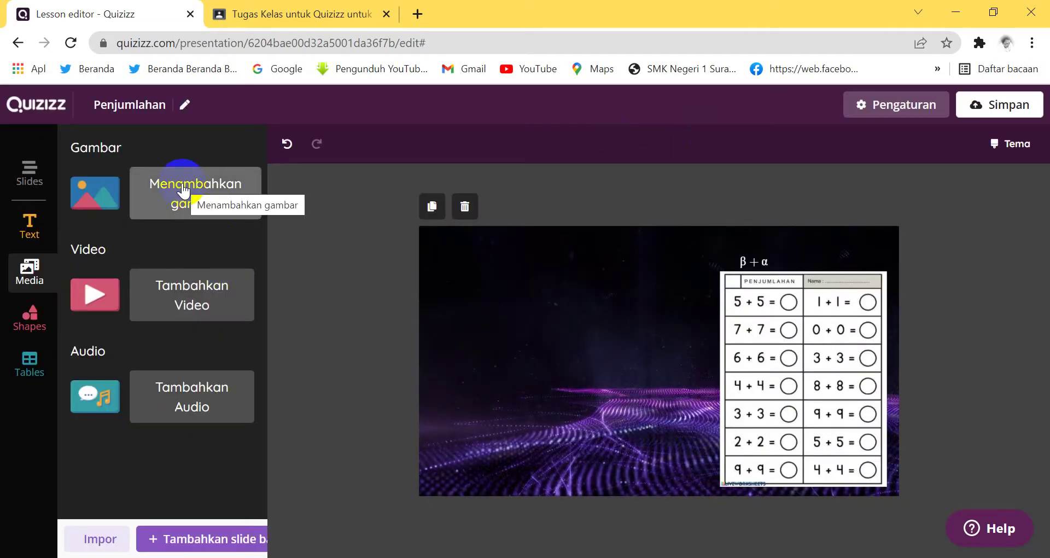
left_click(175, 392)
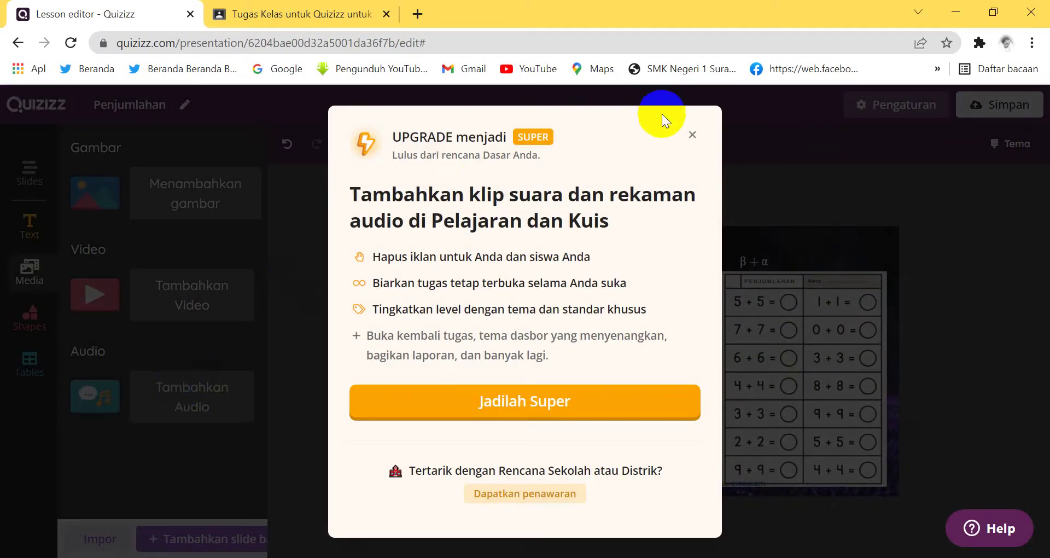
left_click(692, 134)
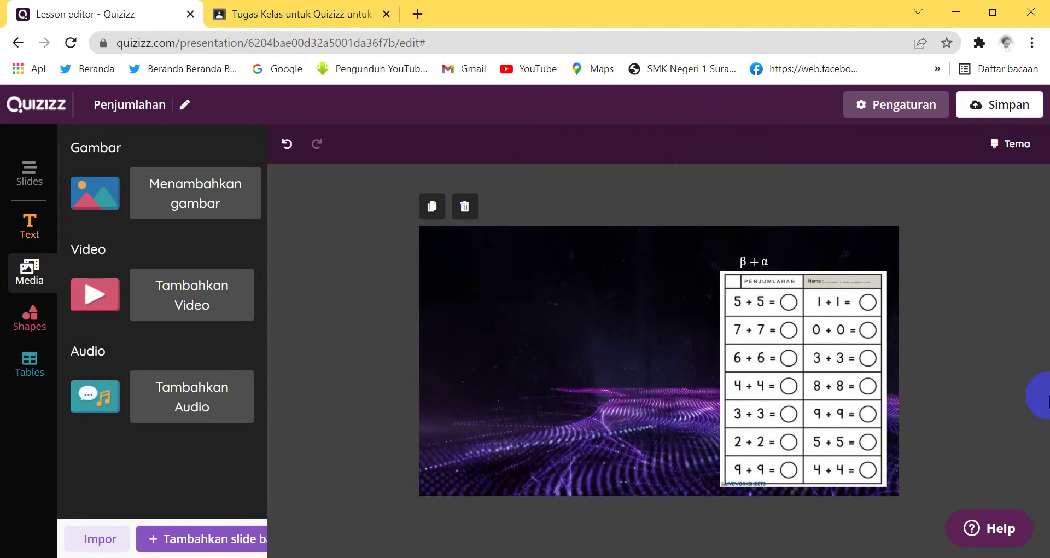
Switch to the Quizizz window showing "Asesmen Diagnosis konitif" and create a lesson named "Persamaan Kuadrat" with the subject Mathematics
mouse_move(682, 555)
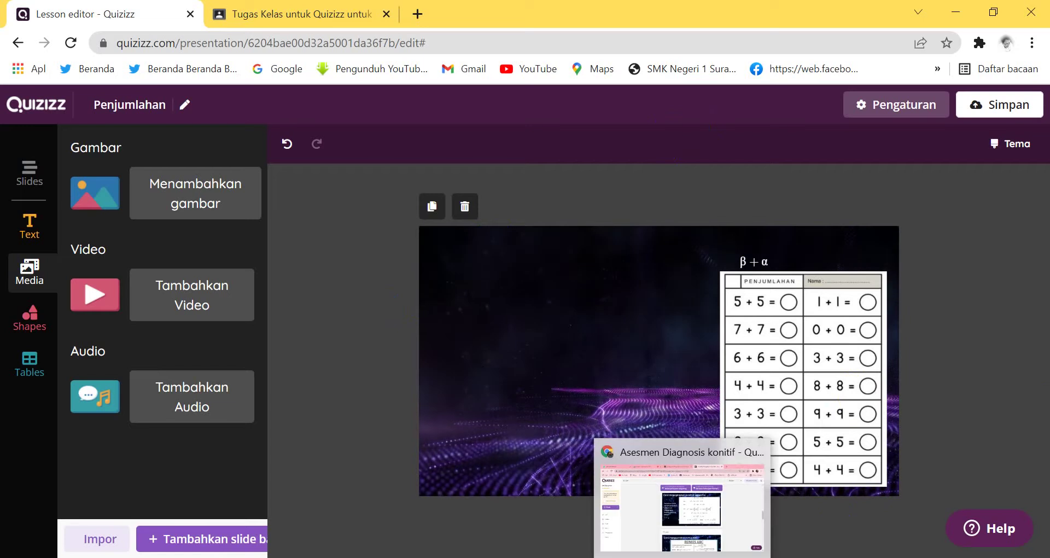
left_click(682, 508)
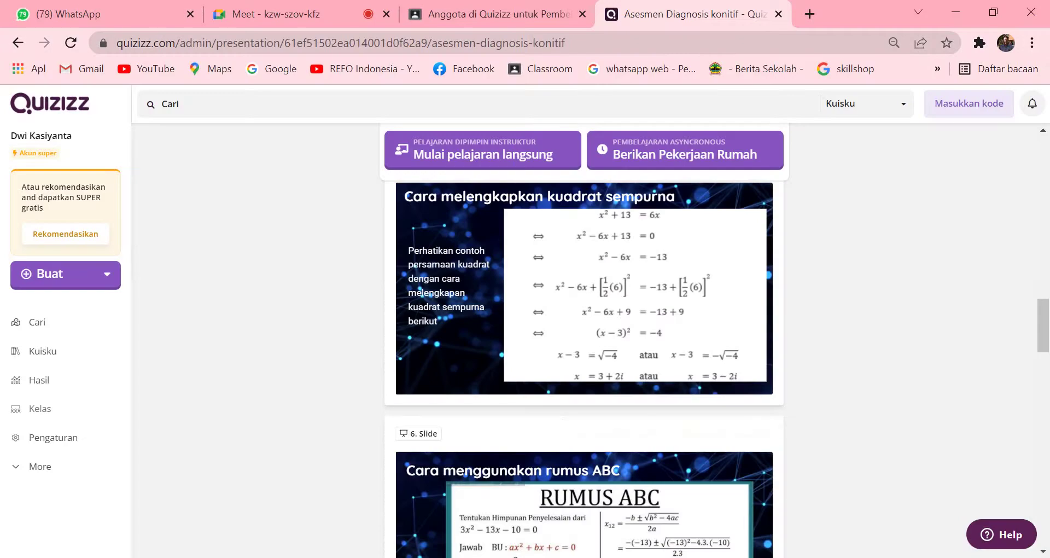
left_click(49, 276)
left_click(169, 405)
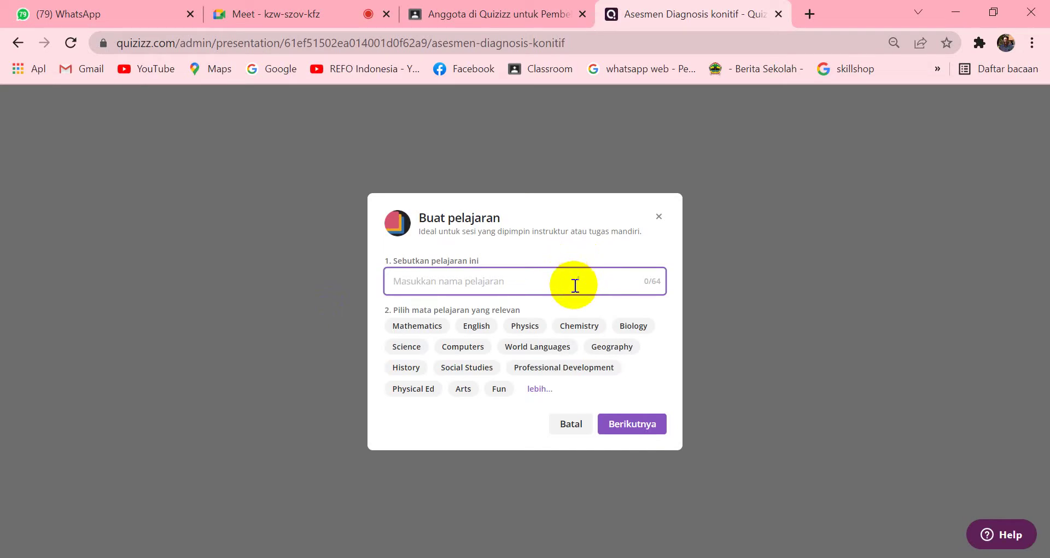
type("Persamaan Kuadrat")
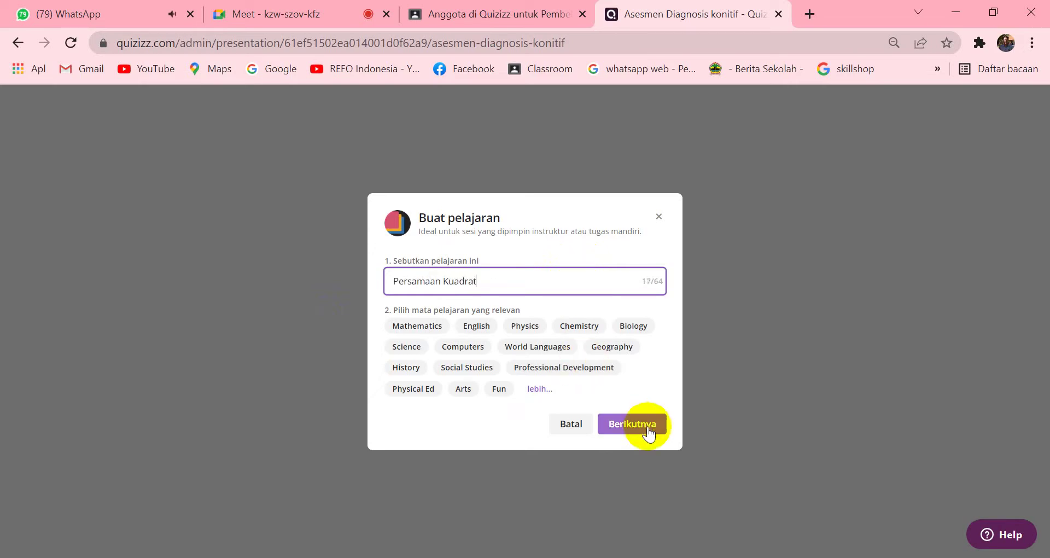
left_click(630, 429)
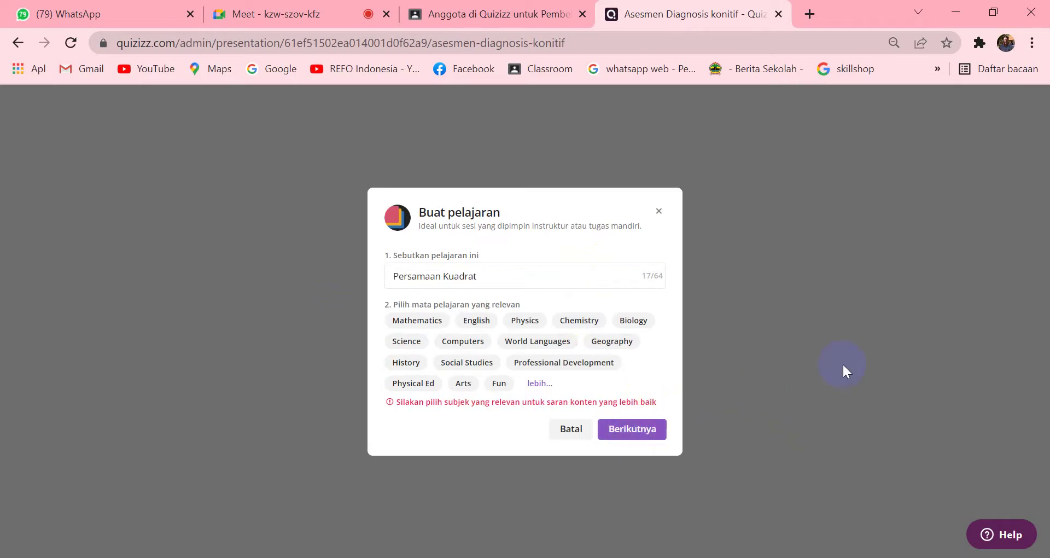
left_click(403, 322)
left_click(639, 424)
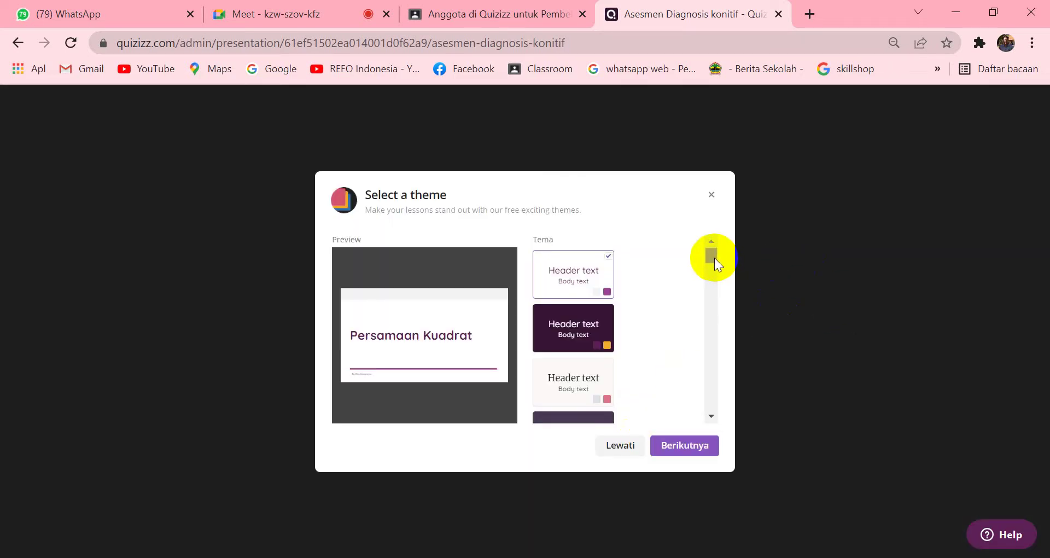
Choose the grey theme with blue and orange accents for the "Persamaan Kuadrat" lesson and open it in the lesson editor
left_click_drag(714, 257, 702, 293)
scroll(601, 351, "down", 5)
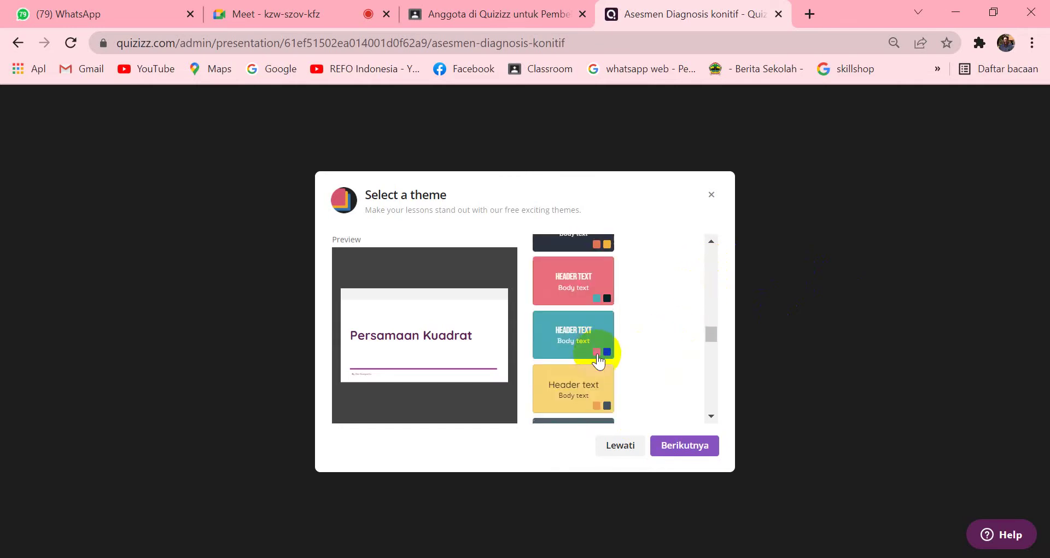
scroll(597, 361, "down", 5)
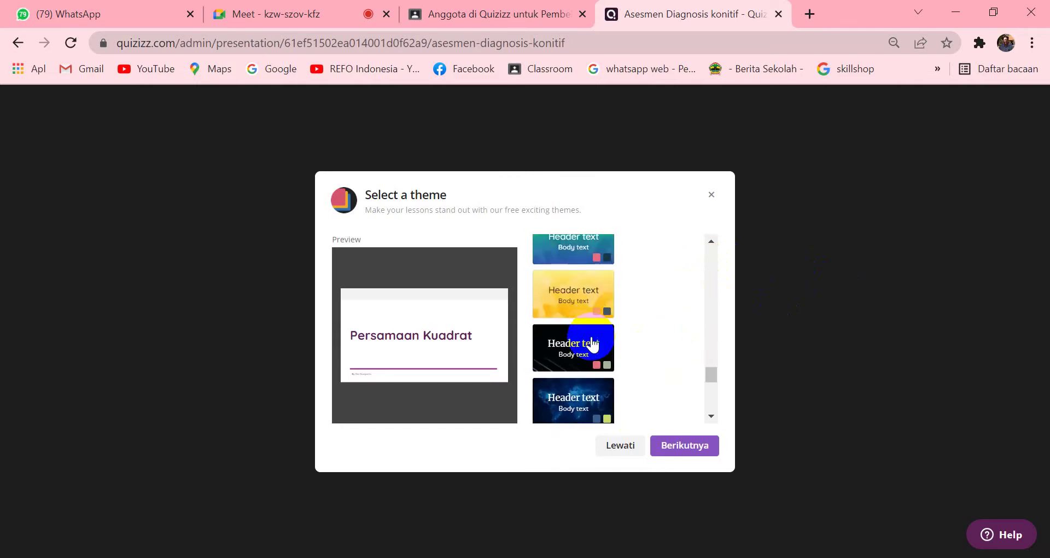
scroll(592, 344, "down", 3)
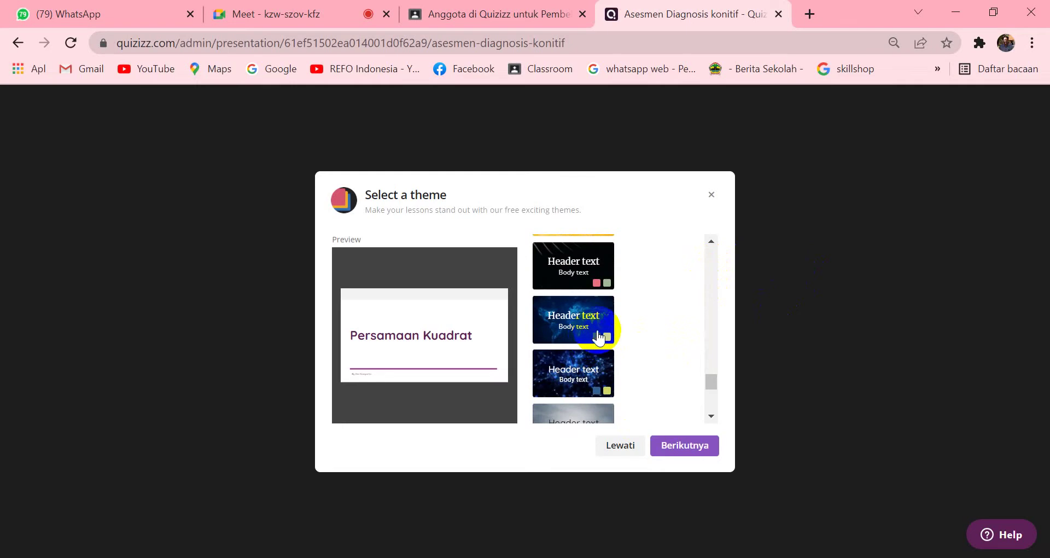
scroll(563, 316, "down", 3)
left_click(574, 295)
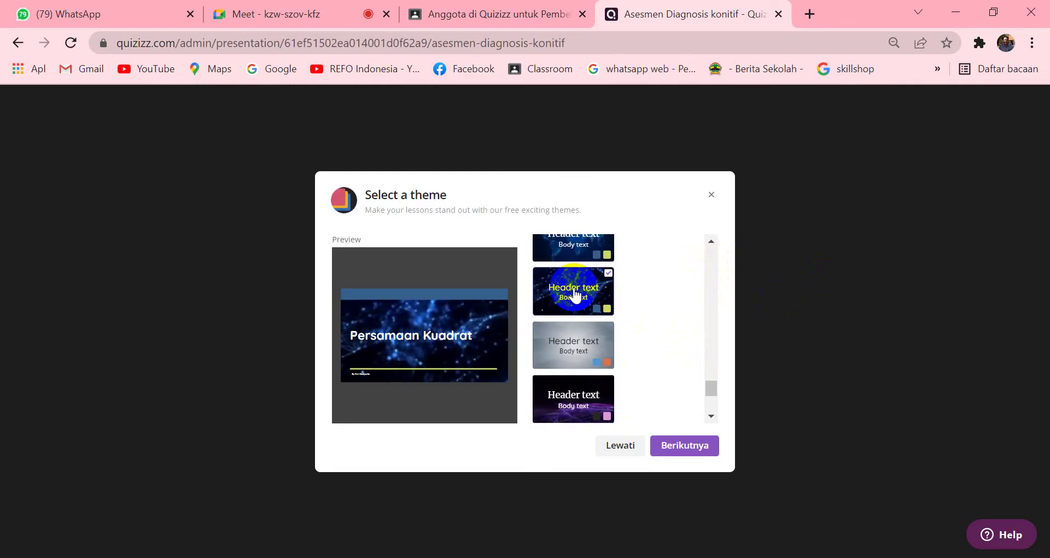
left_click(579, 354)
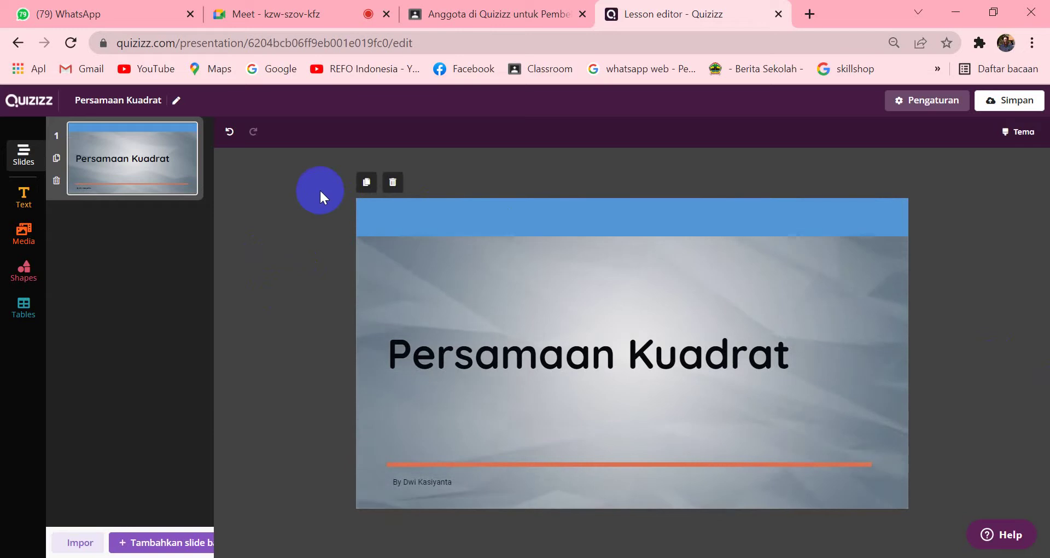
Add a blank second slide to the "Persamaan Kuadrat" lesson
left_click(164, 543)
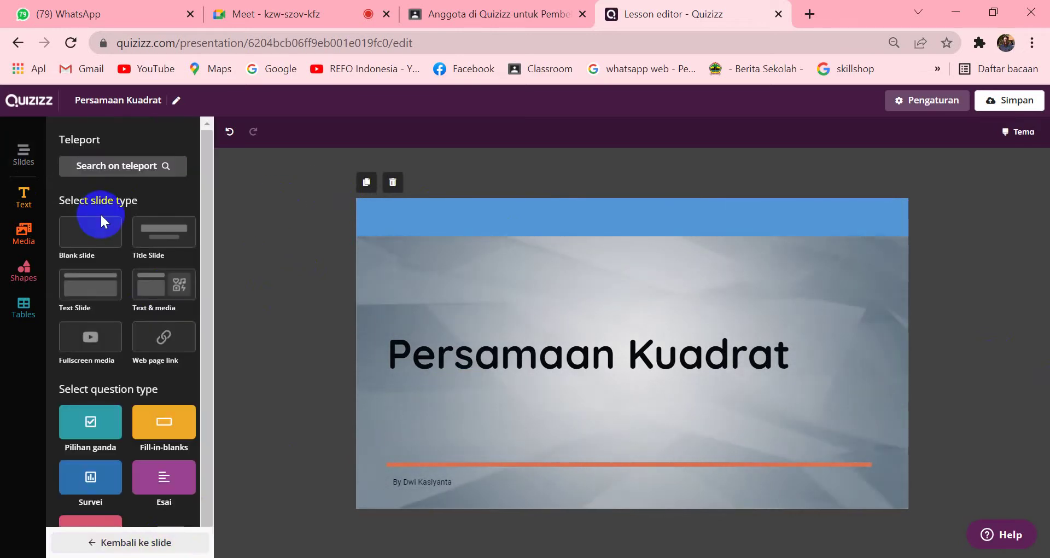
left_click(75, 242)
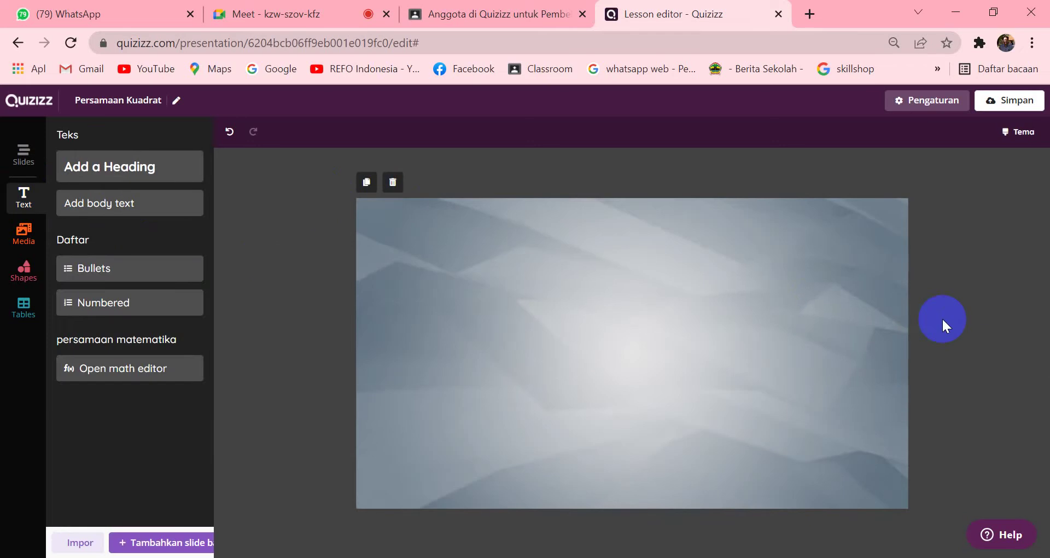
left_click(698, 295)
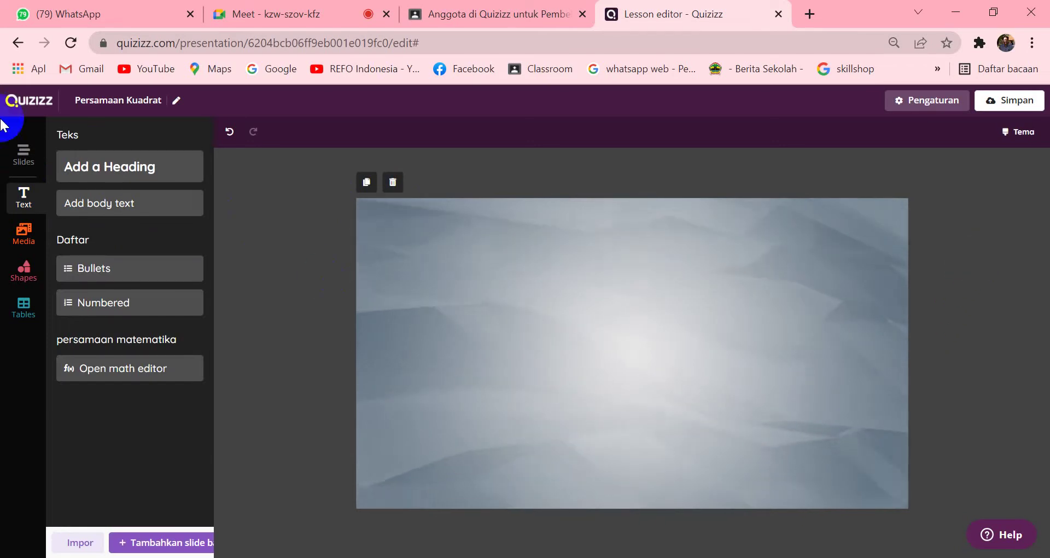
Open the YouTube video search for the second slide and look for "matematika deka"
left_click(24, 232)
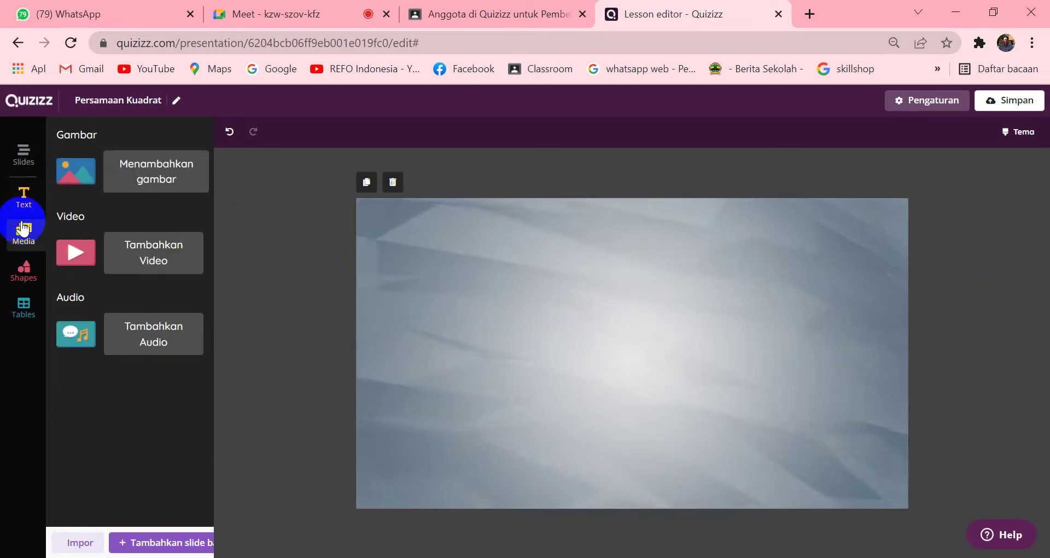
left_click(157, 240)
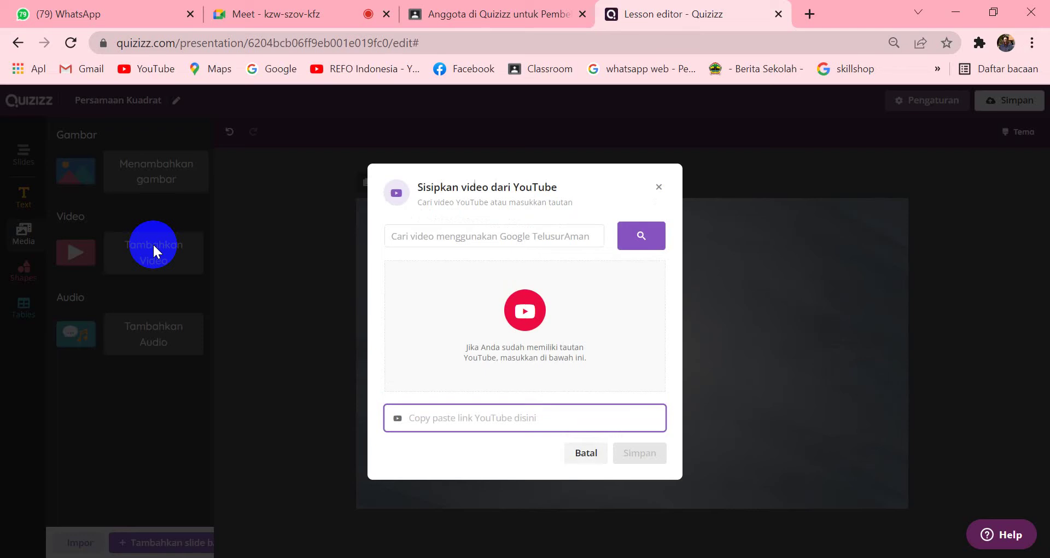
left_click(591, 238)
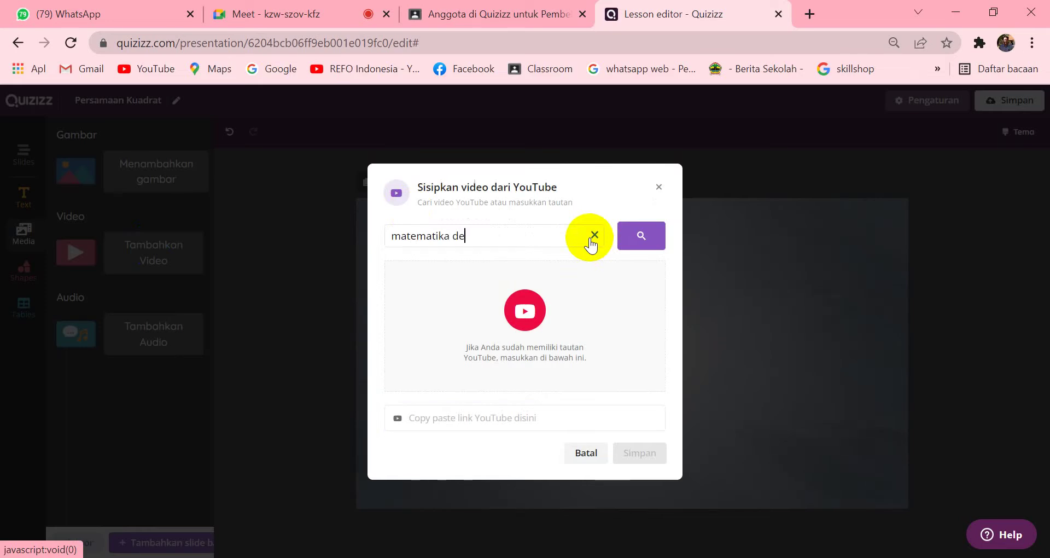
left_click(635, 237)
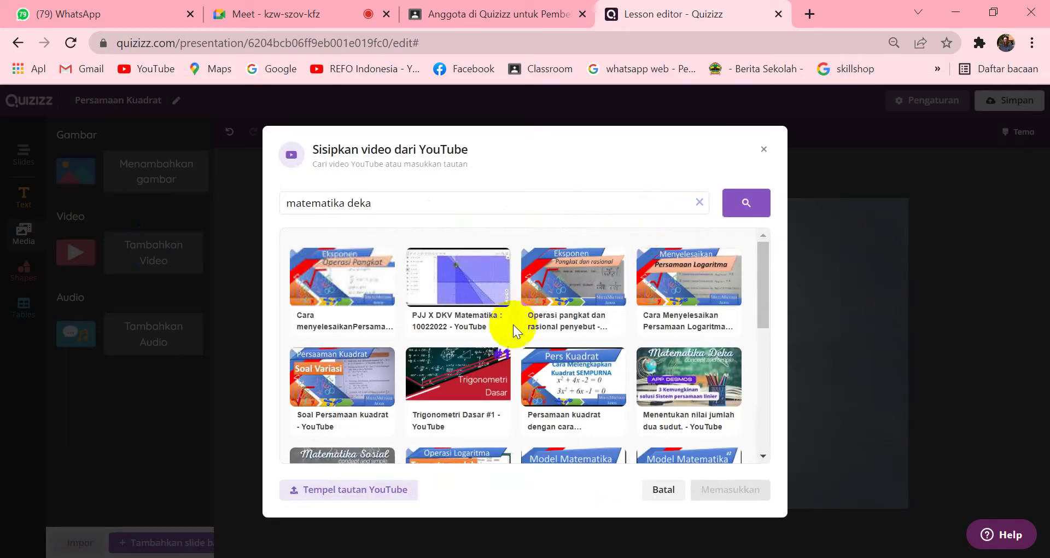
Insert the YouTube video on solving quadratic equations by factoring, "soal penyelesaian persamaan kuadrat dengan pemfaktoran", at its full length
scroll(552, 339, "down", 3)
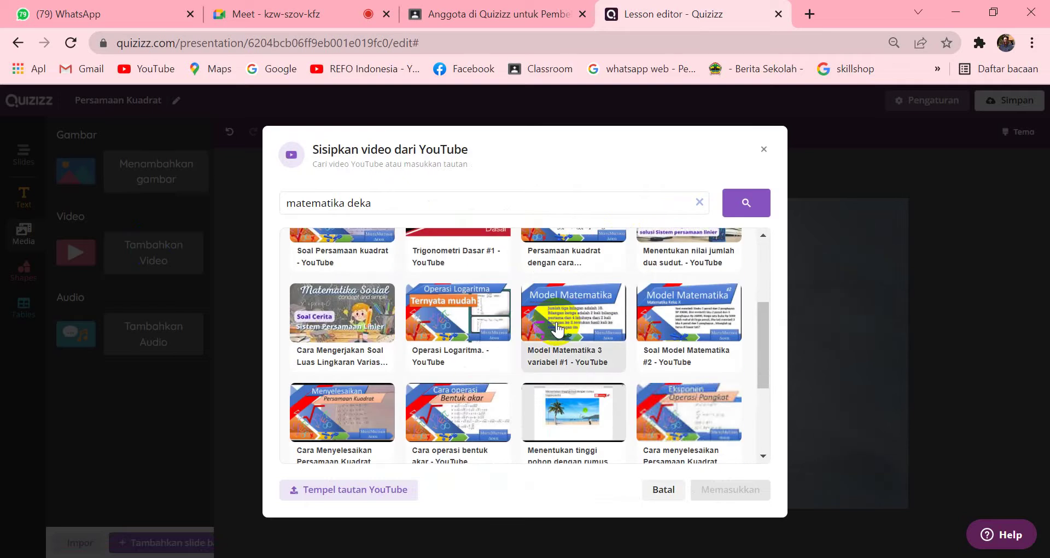
scroll(569, 327, "up", 3)
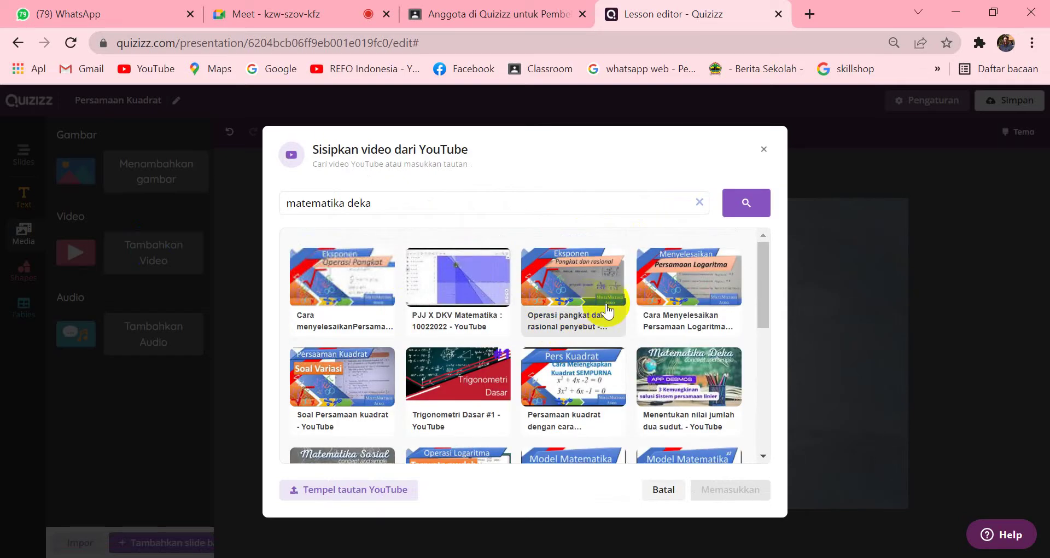
scroll(696, 328, "down", 5)
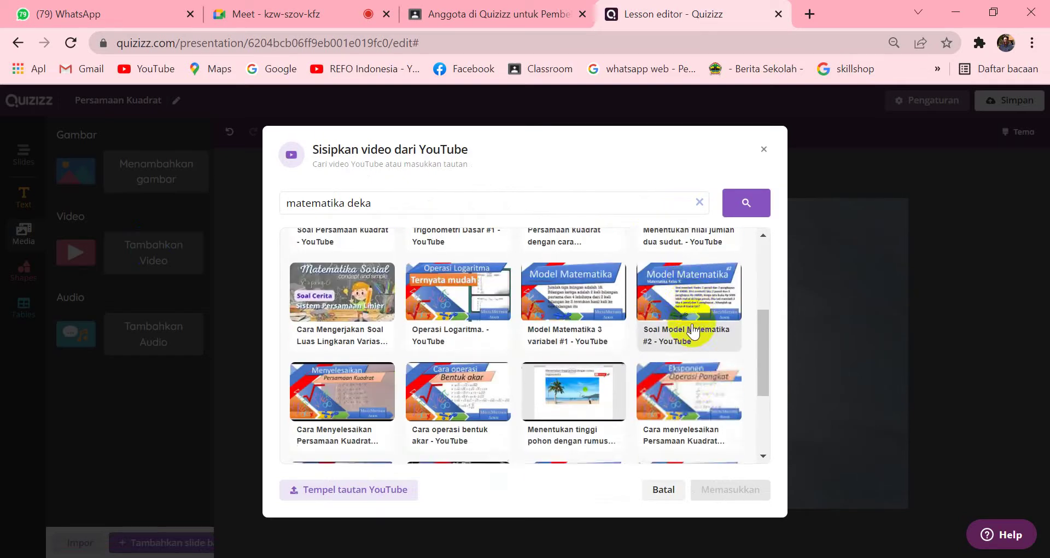
scroll(694, 330, "down", 2)
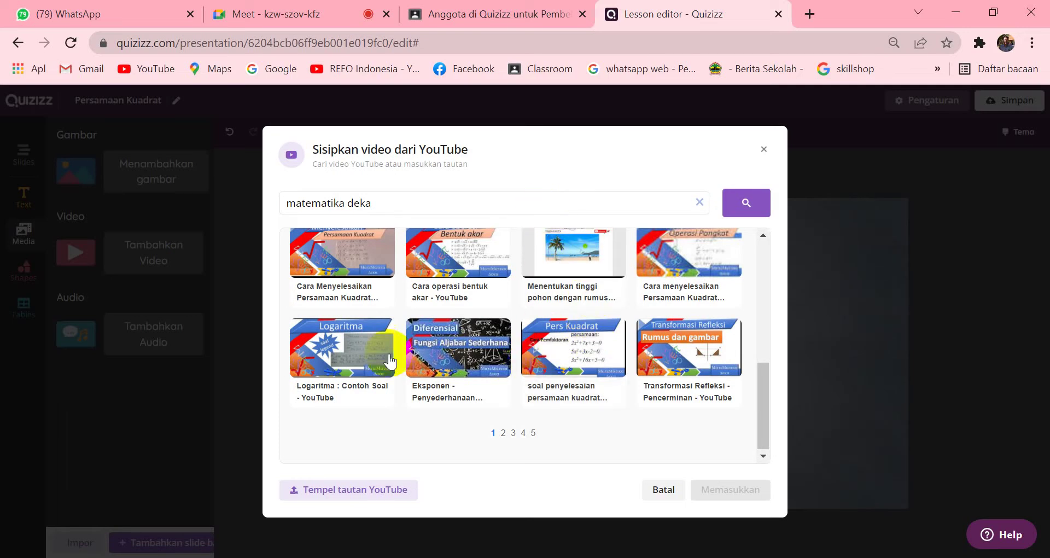
left_click(583, 340)
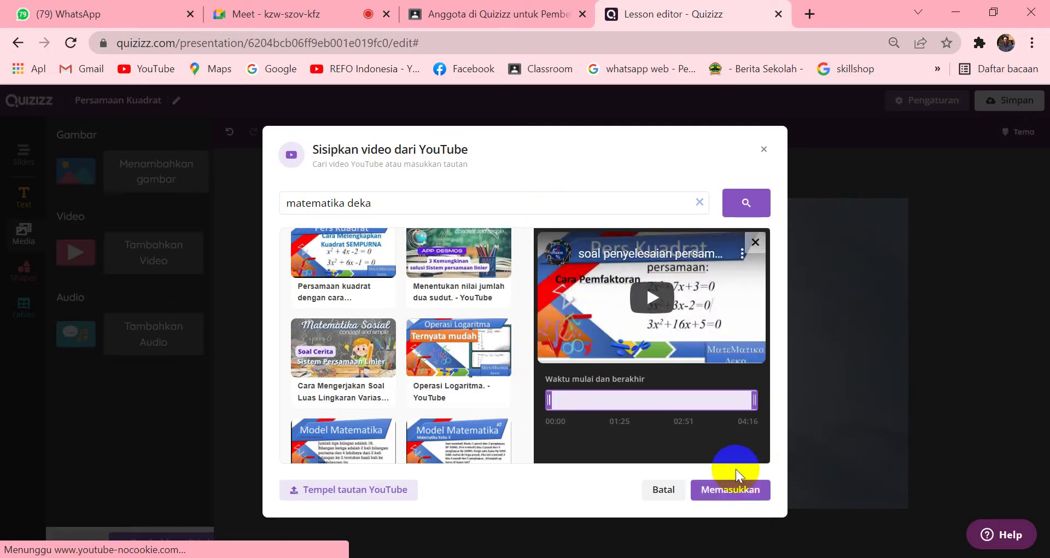
left_click(725, 492)
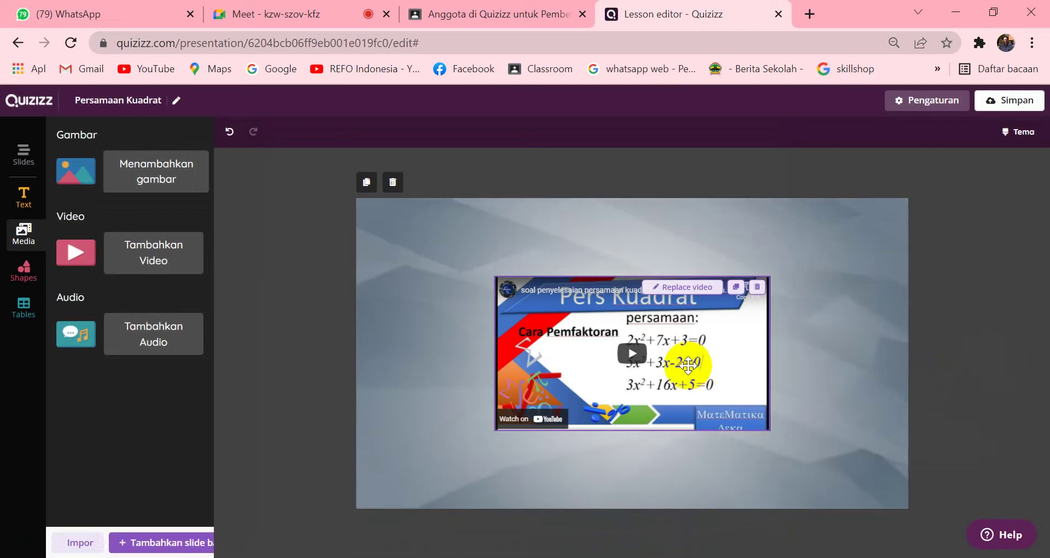
Try a larger frame for the video, restore its original size and place it in the slide's upper-right area
left_click_drag(700, 345, 780, 286)
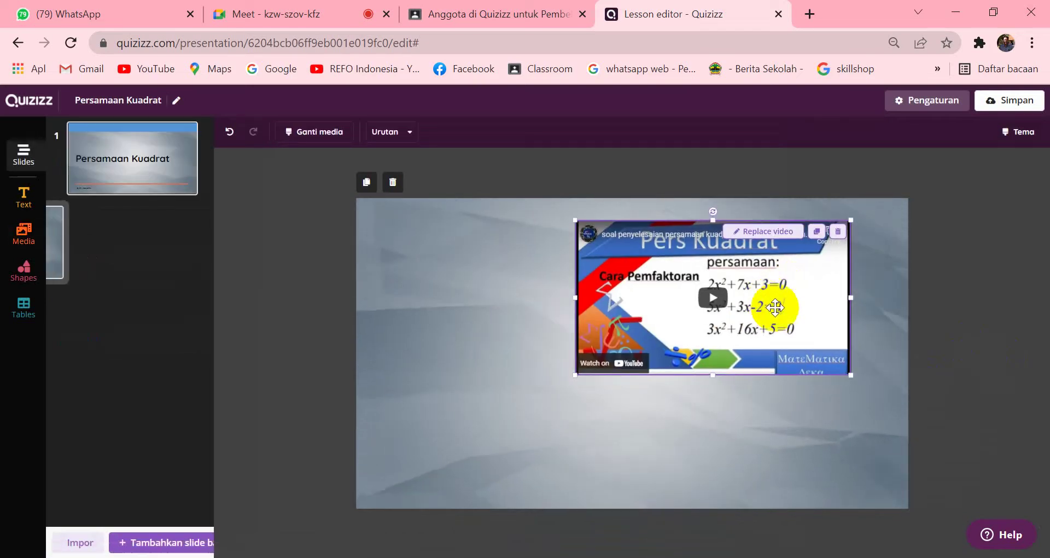
left_click_drag(574, 375, 444, 420)
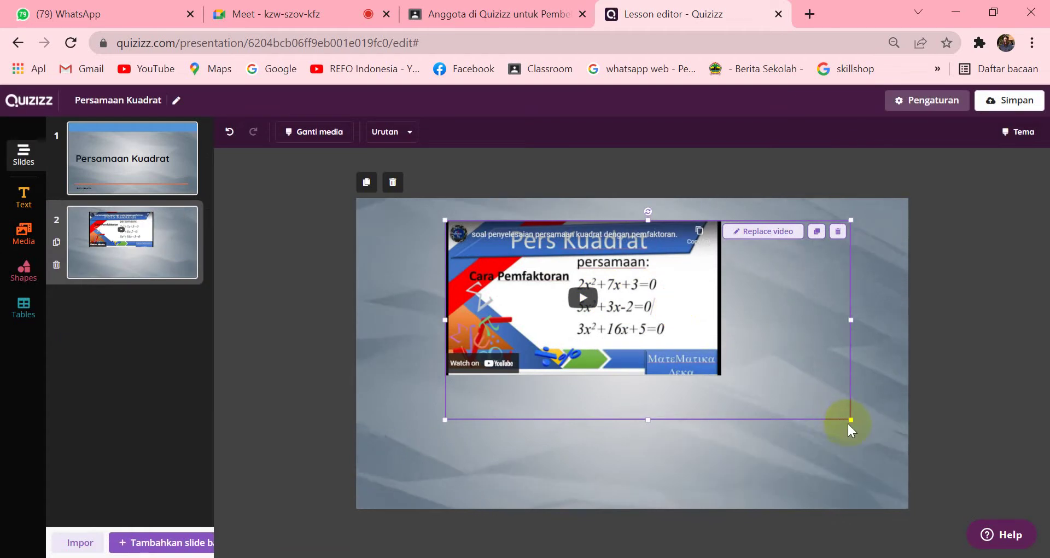
left_click_drag(848, 416, 718, 375)
left_click_drag(687, 310, 828, 315)
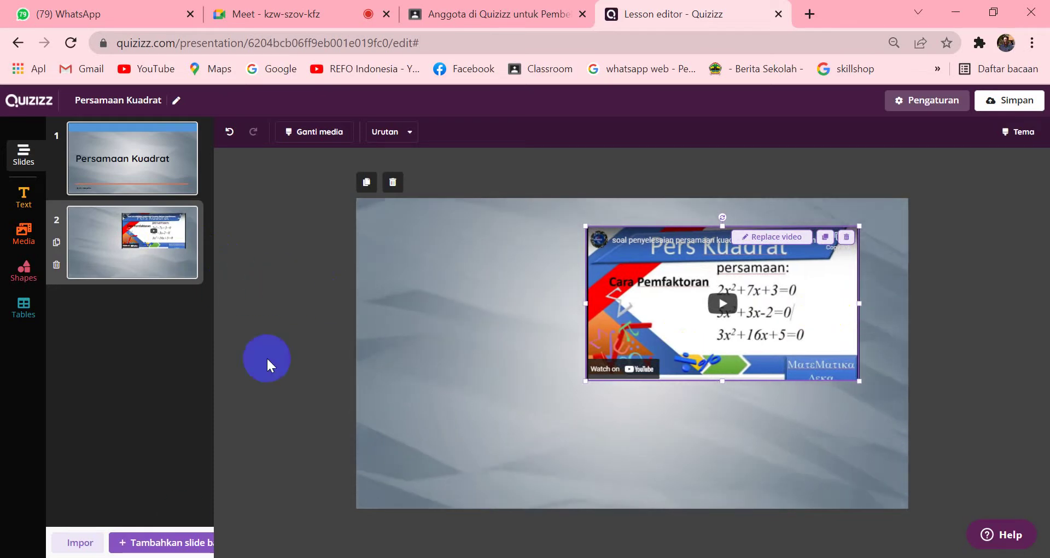
Add a blank third slide and insert a newly recorded audio clip of about 10 seconds, allowing microphone access
left_click(173, 537)
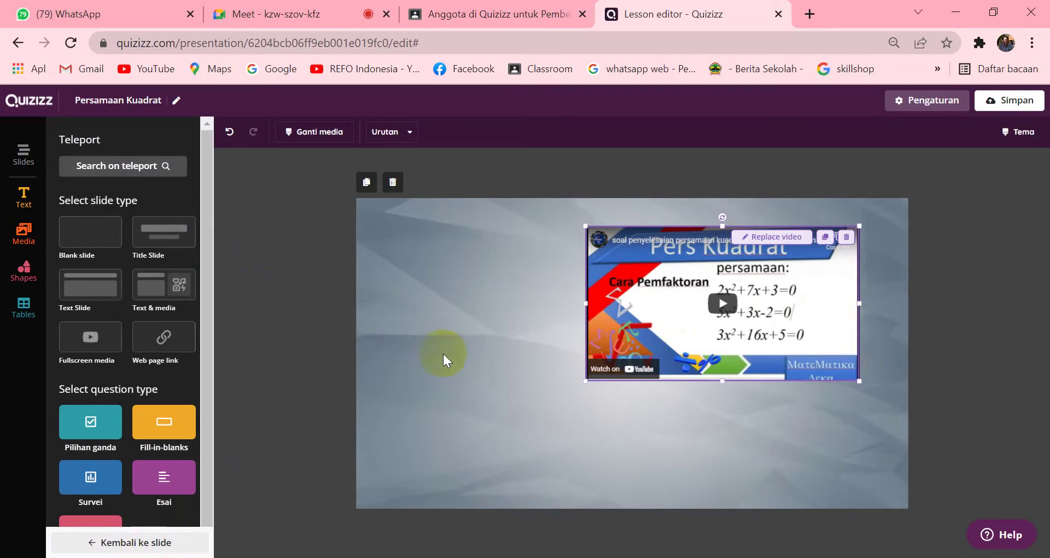
left_click(96, 233)
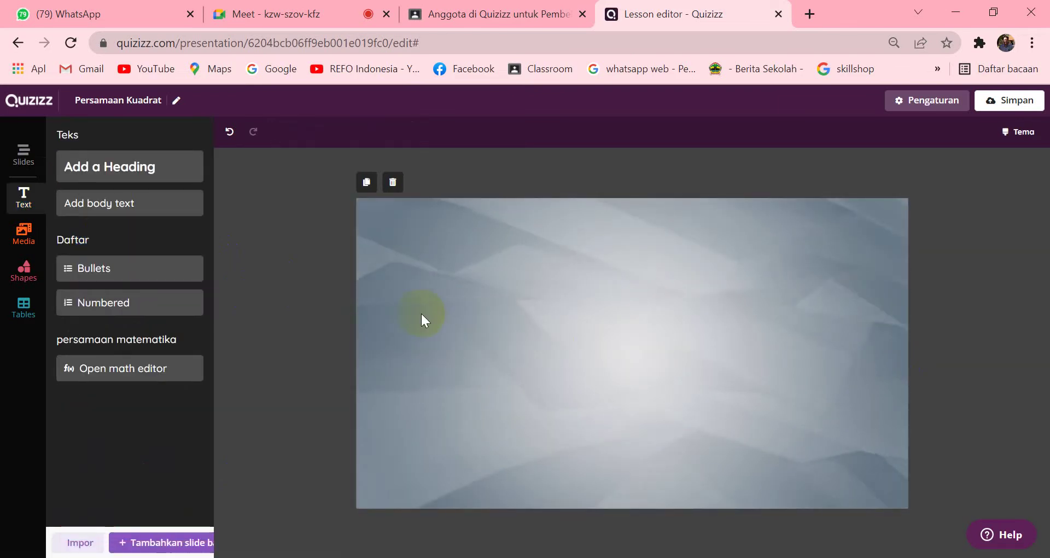
left_click(23, 231)
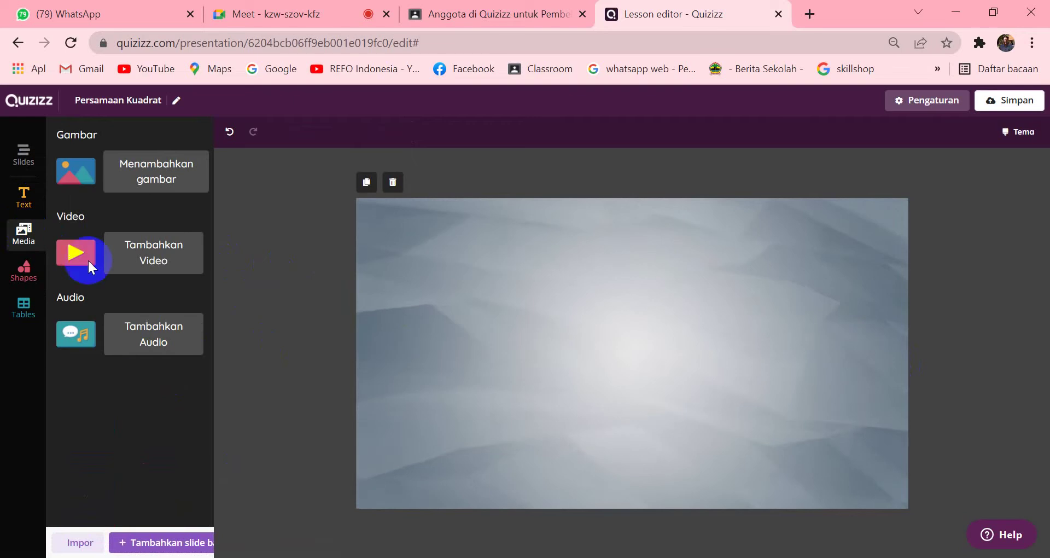
left_click(146, 342)
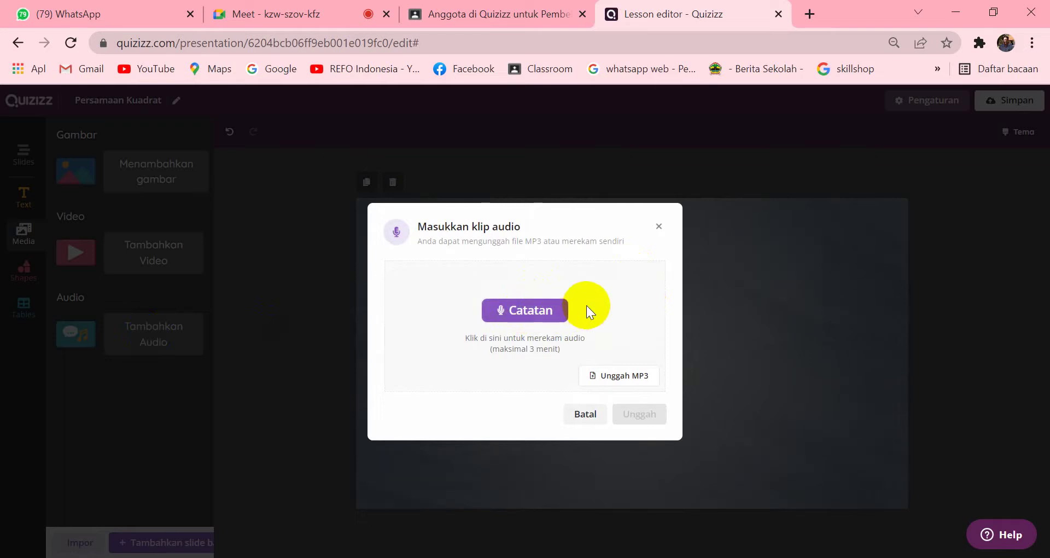
left_click(526, 315)
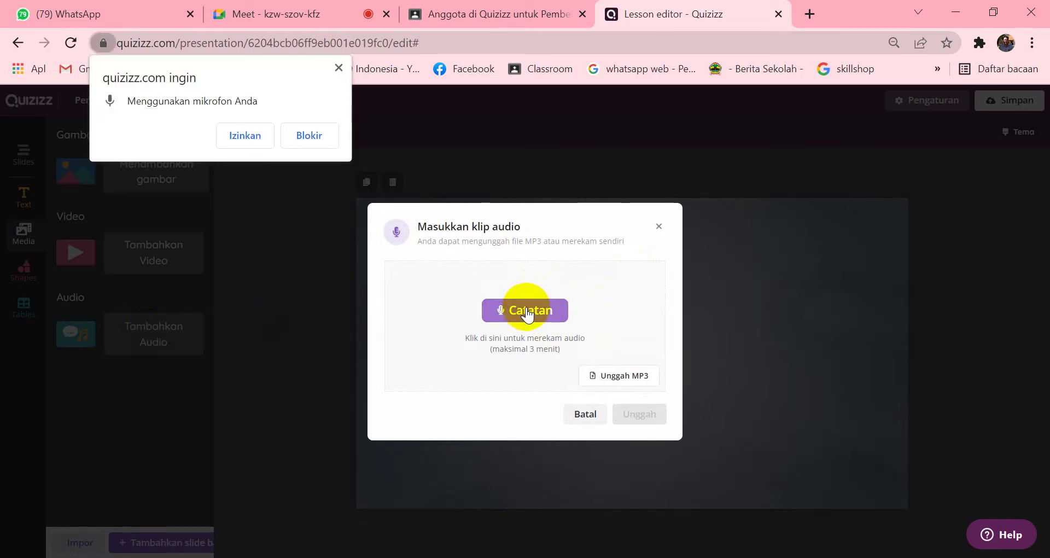
left_click(240, 136)
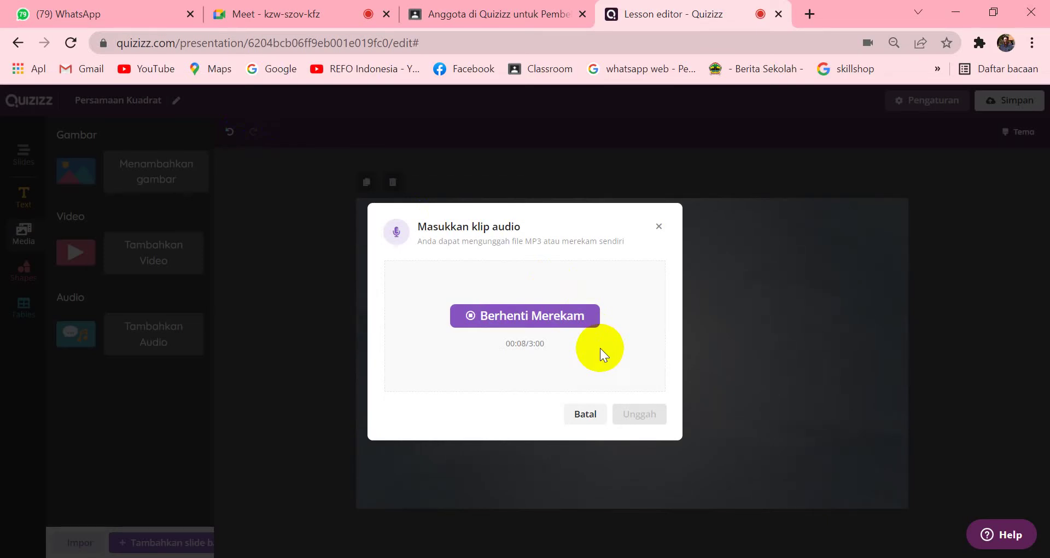
left_click(555, 318)
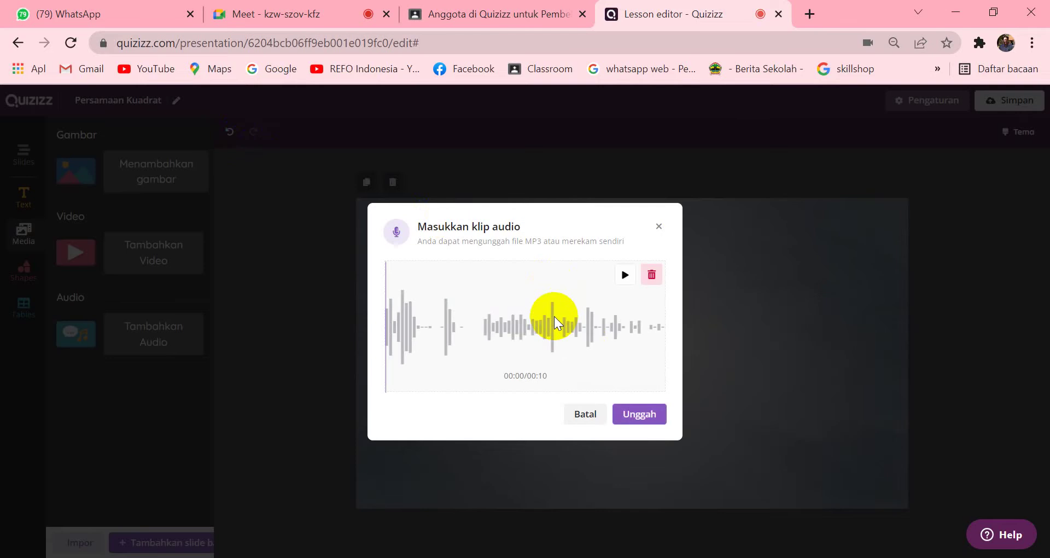
left_click(640, 414)
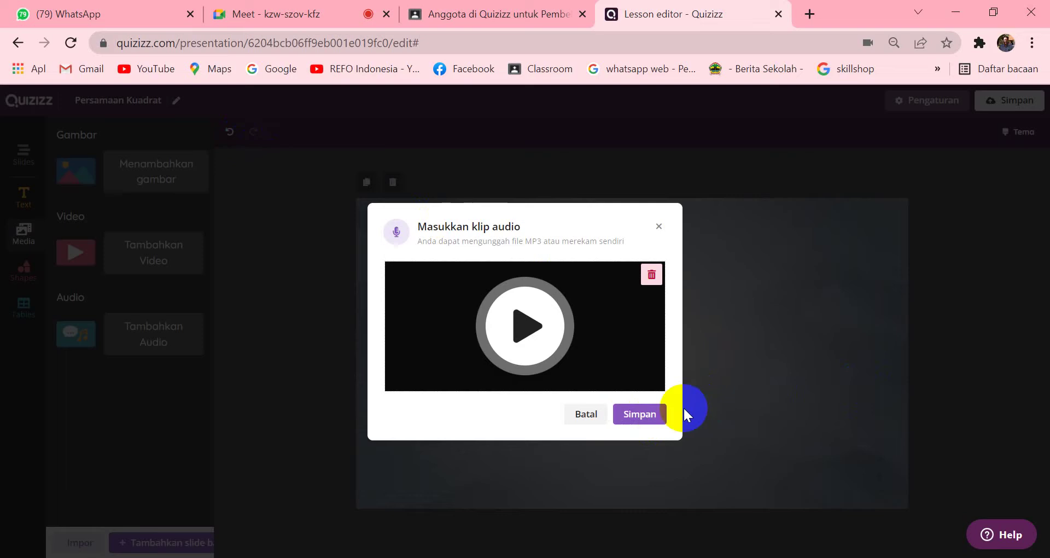
left_click(639, 415)
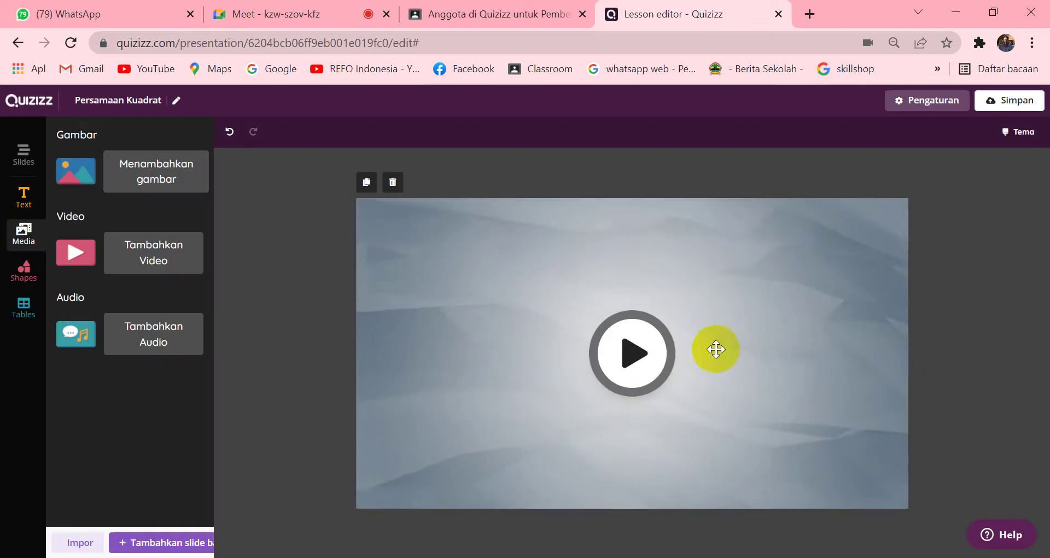
Move the audio player slightly up and to the right of the third slide's centre and deselect it
left_click(627, 358)
left_click_drag(628, 364, 673, 339)
left_click(996, 325)
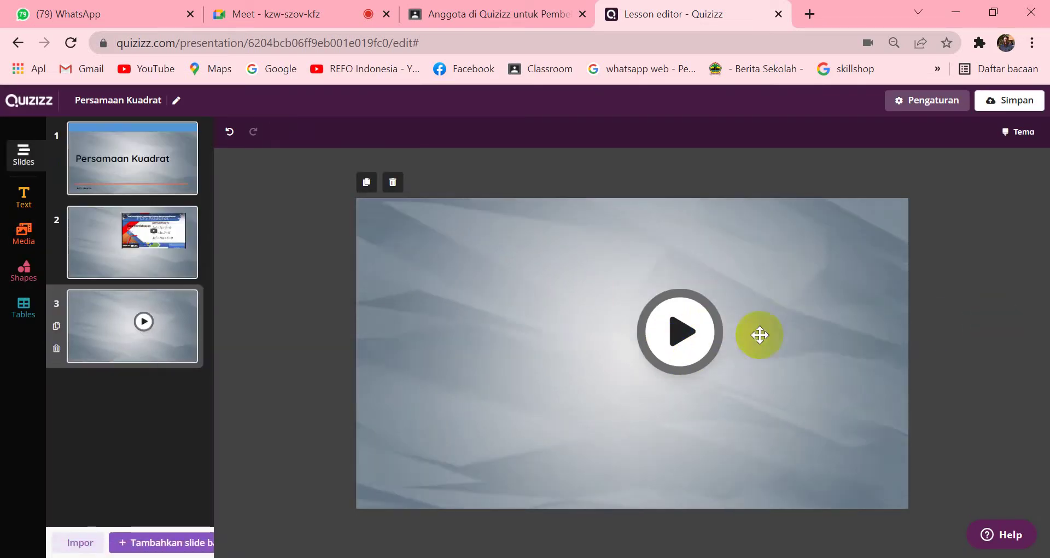
left_click(1001, 342)
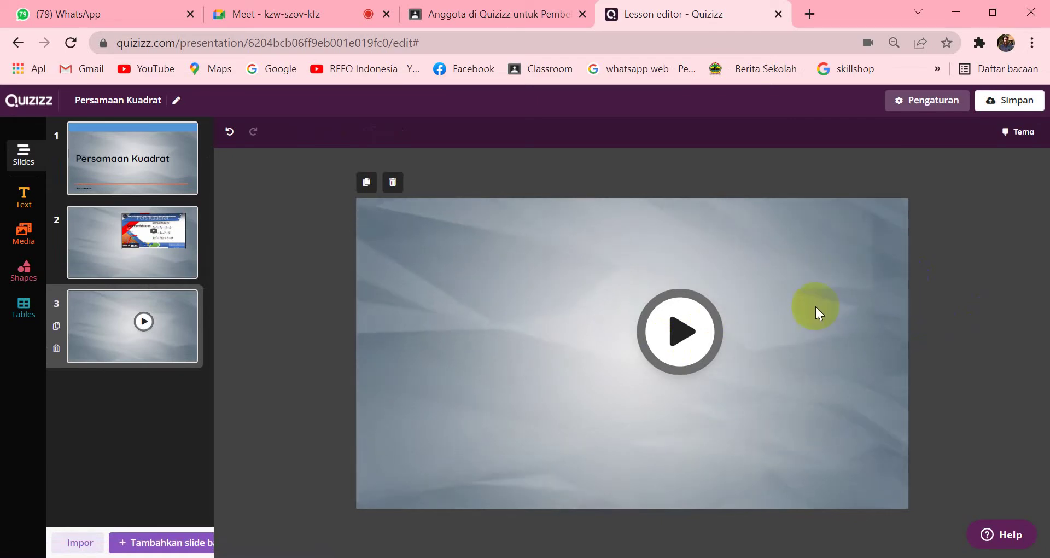
Switch to the Quizizz window with the "Penjumlahan" lesson and review its two slides
mouse_move(719, 556)
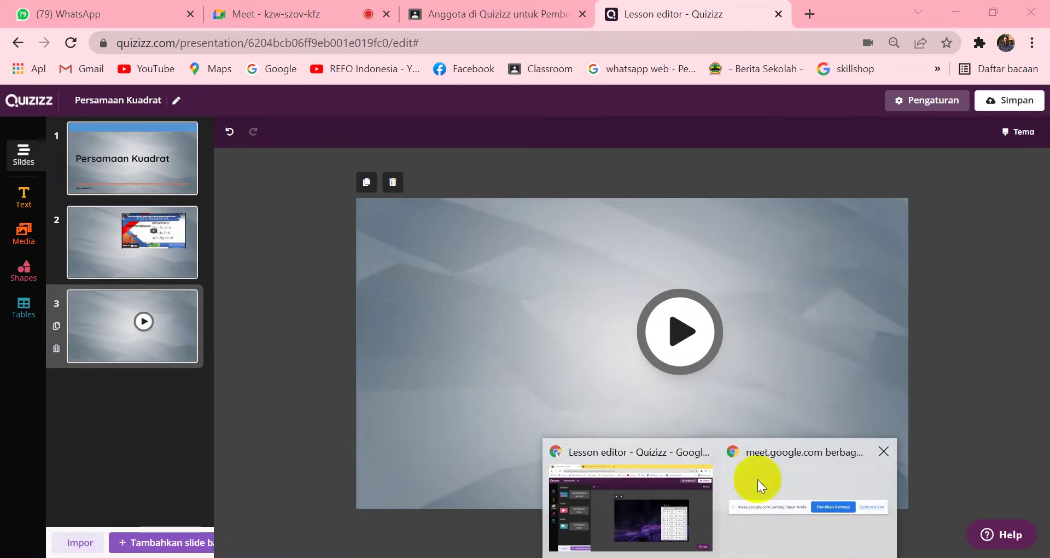
left_click(658, 522)
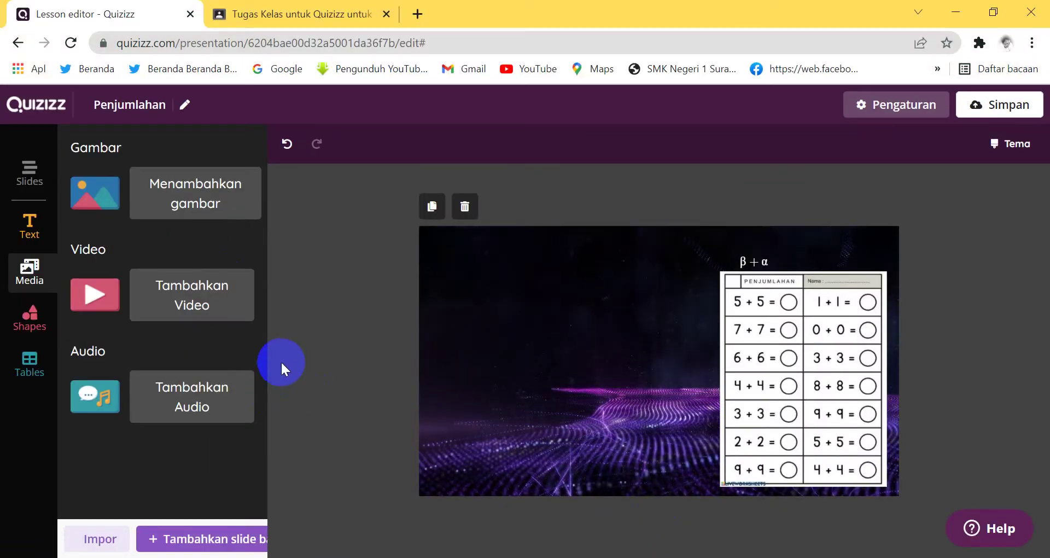
left_click(27, 174)
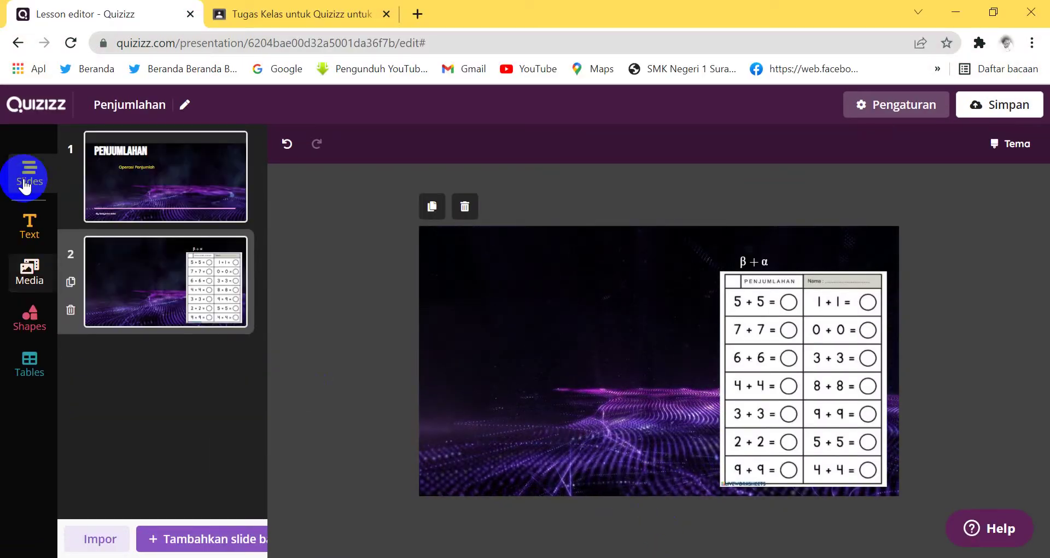
left_click(199, 169)
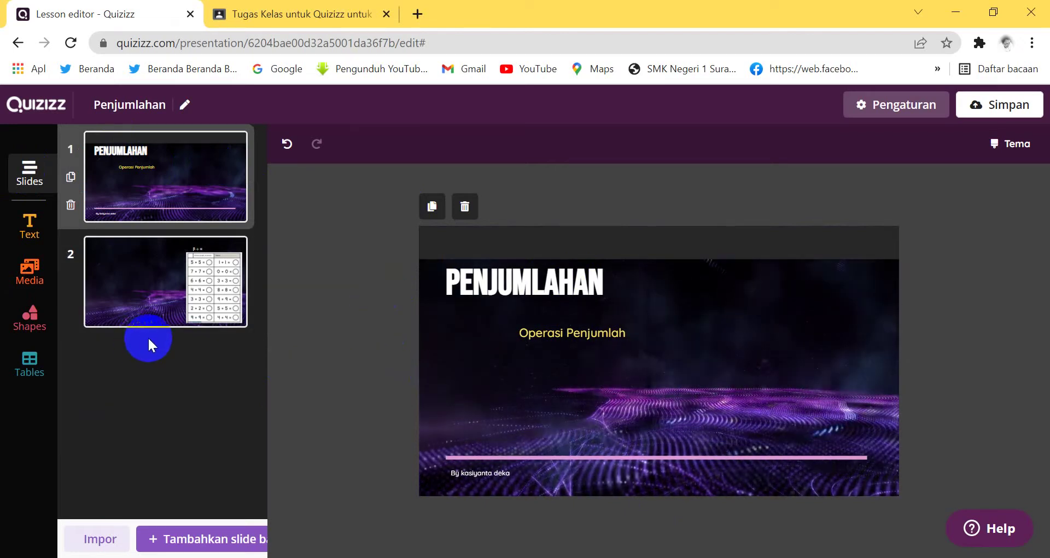
left_click(139, 294)
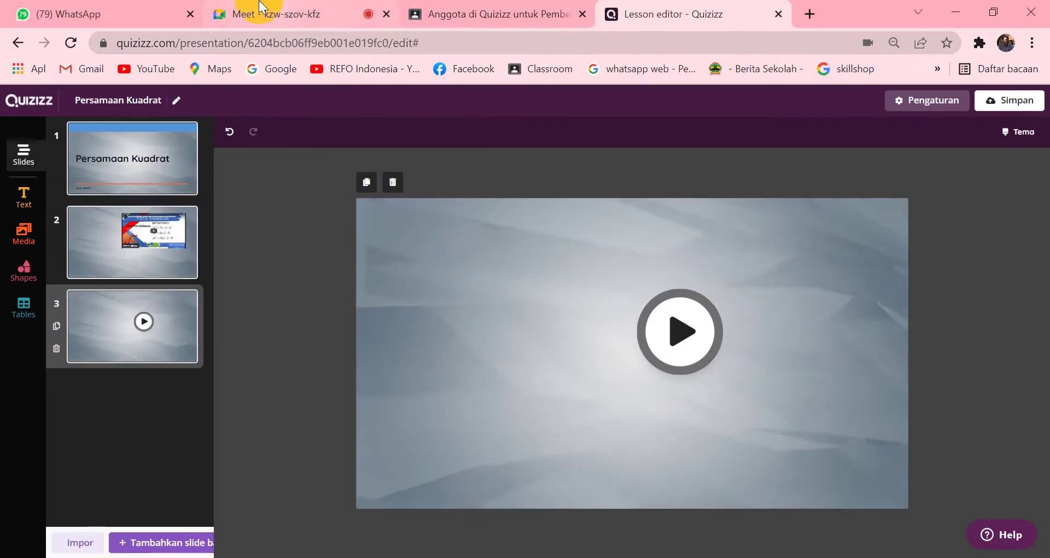
Switch to the Google Meet call, stop presenting the screen, read the in-call messages and close them
left_click(300, 13)
left_click(503, 433)
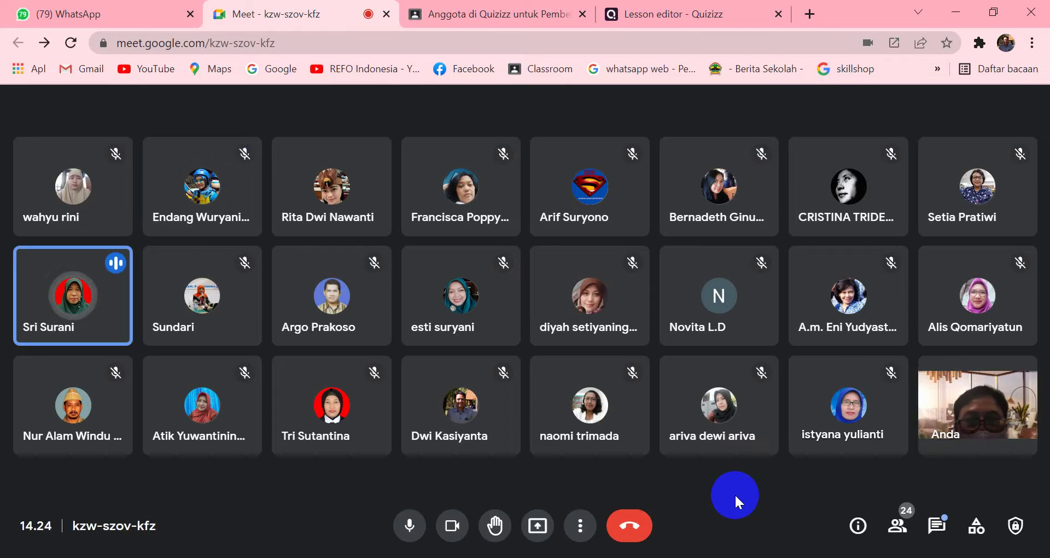
left_click(944, 528)
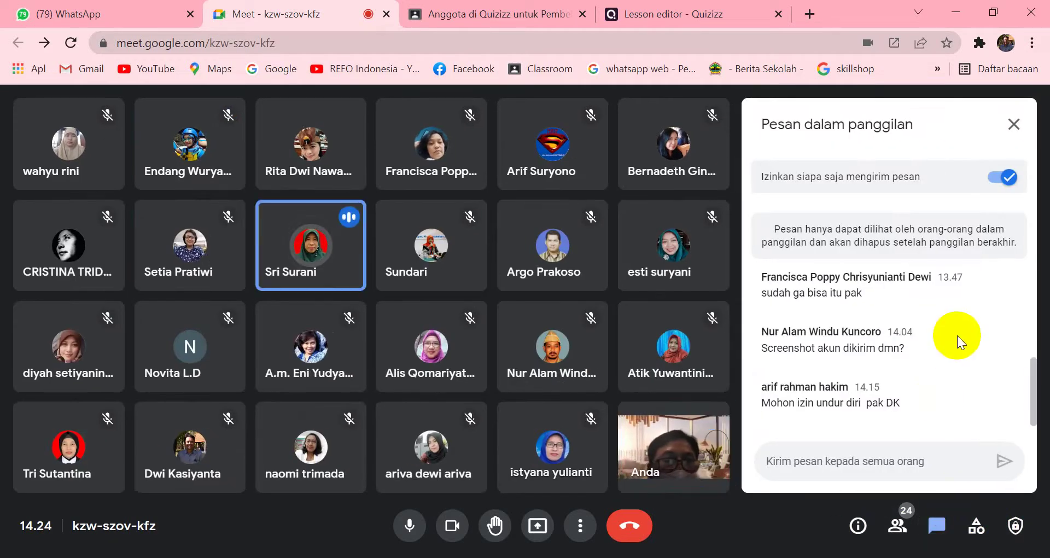
left_click(1013, 124)
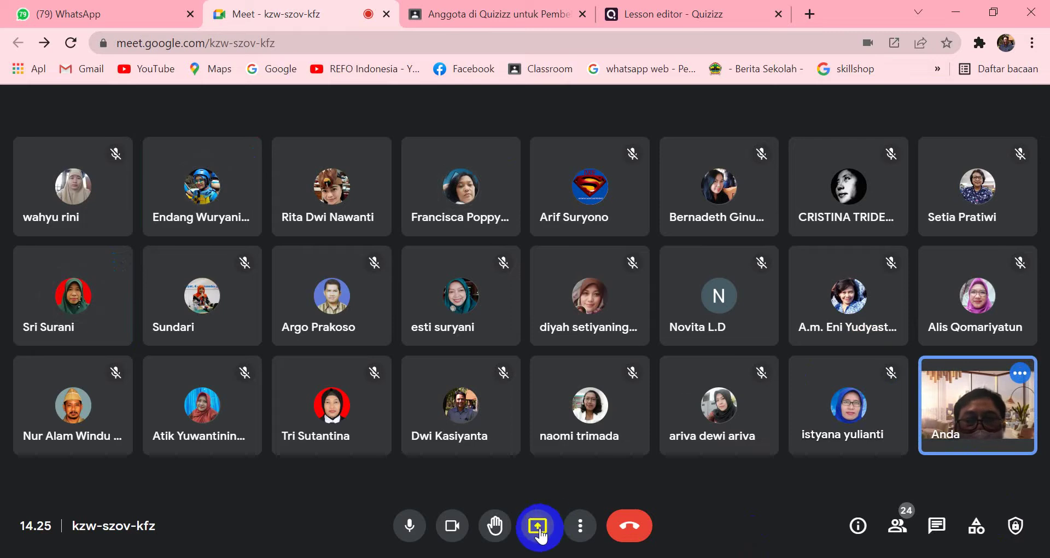
Share the entire screen in the Google Meet call and return to the "Persamaan Kuadrat" lesson in Quizizz
left_click(537, 525)
left_click(621, 411)
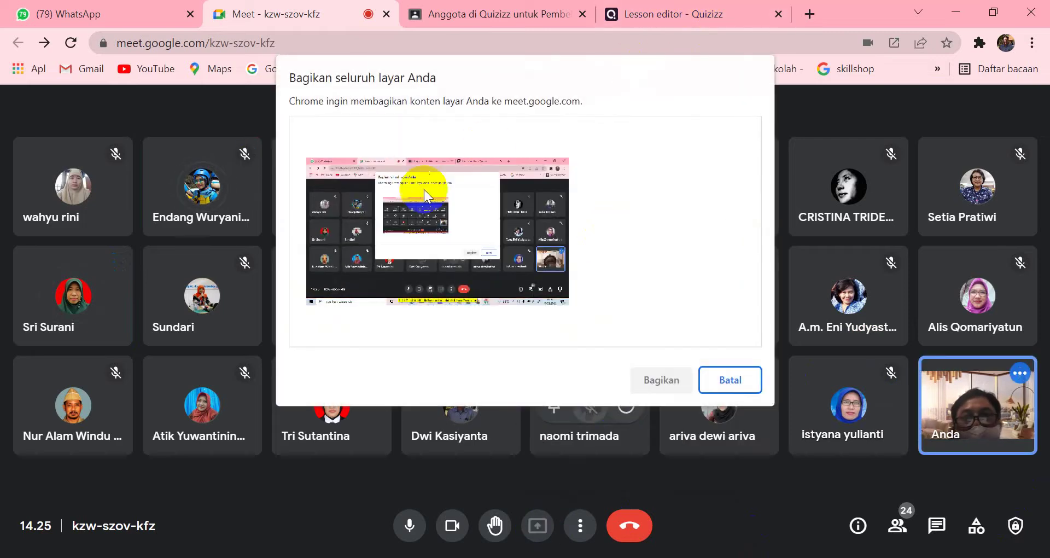
left_click(583, 276)
left_click(656, 383)
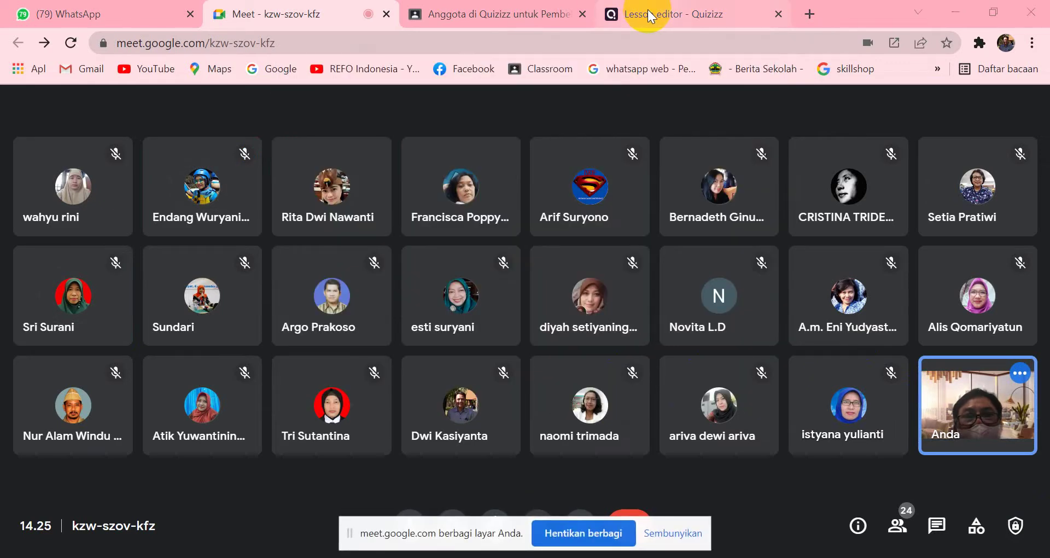
left_click(649, 16)
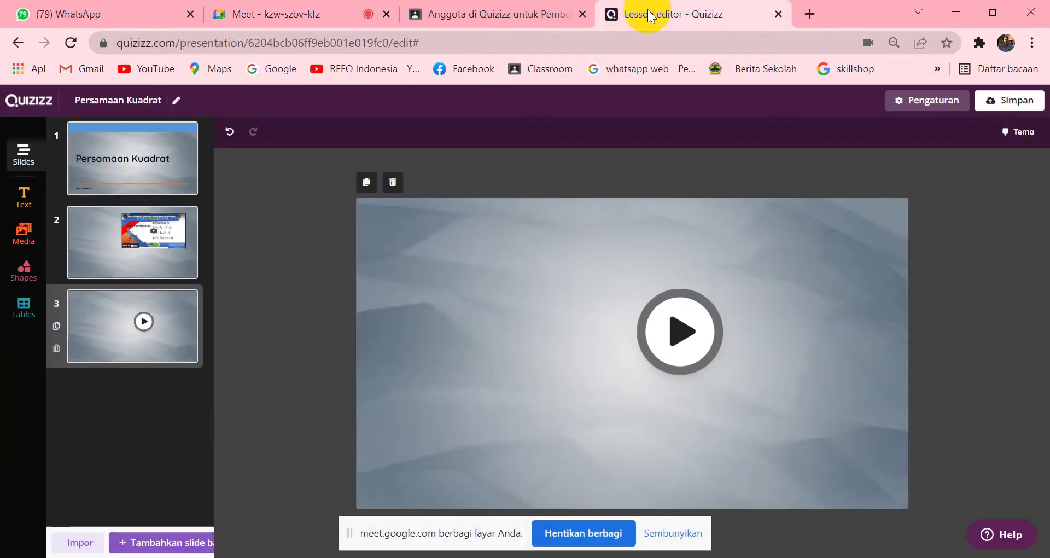
Check the Google Meet call and return to the "Persamaan Kuadrat" lesson in Quizizz
left_click(522, 16)
left_click(309, 16)
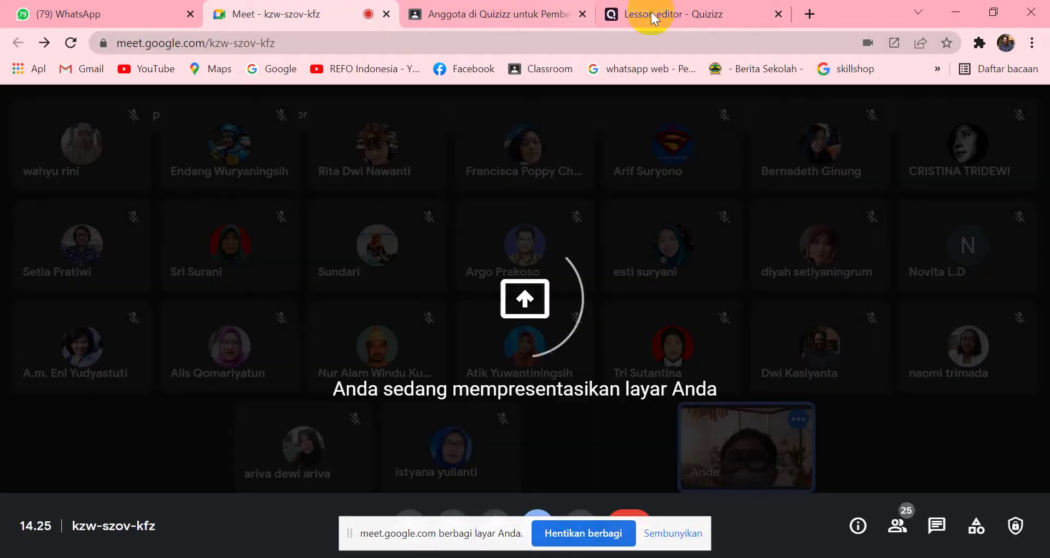
left_click(656, 12)
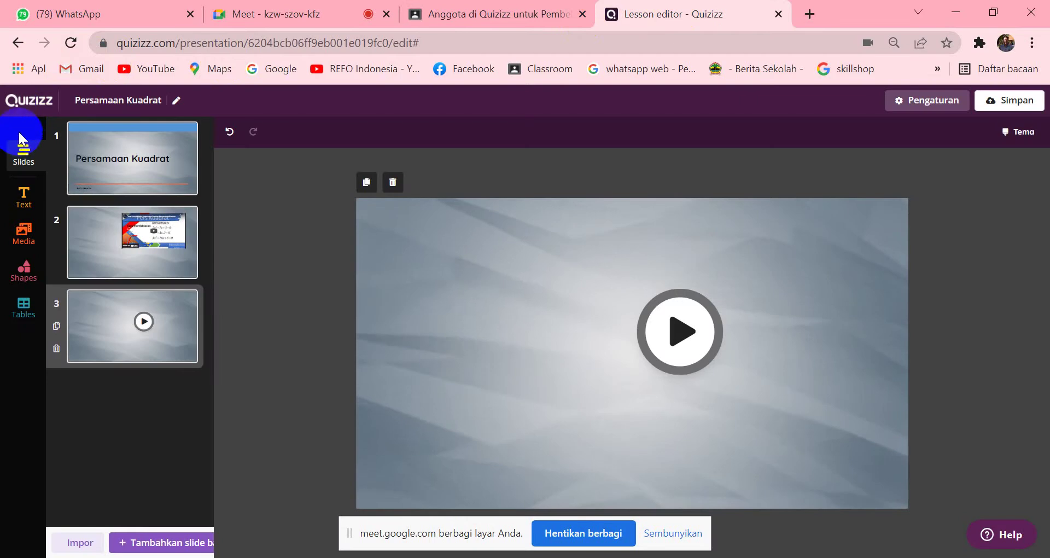
Leave the lesson editor and open the "Asesmen Diagnosis konitif" lesson from the account's own quiz library
left_click(32, 100)
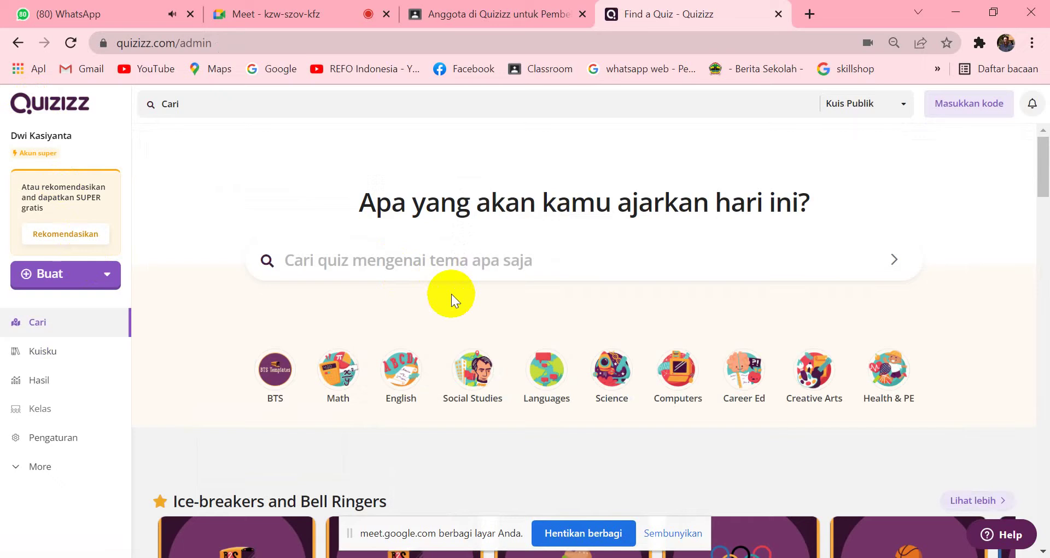
left_click(50, 351)
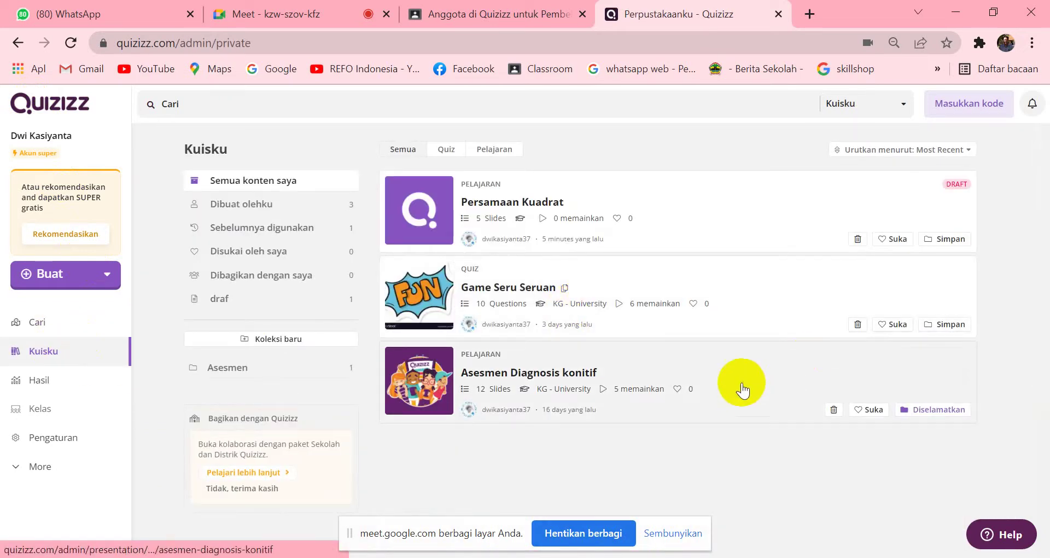
left_click(741, 383)
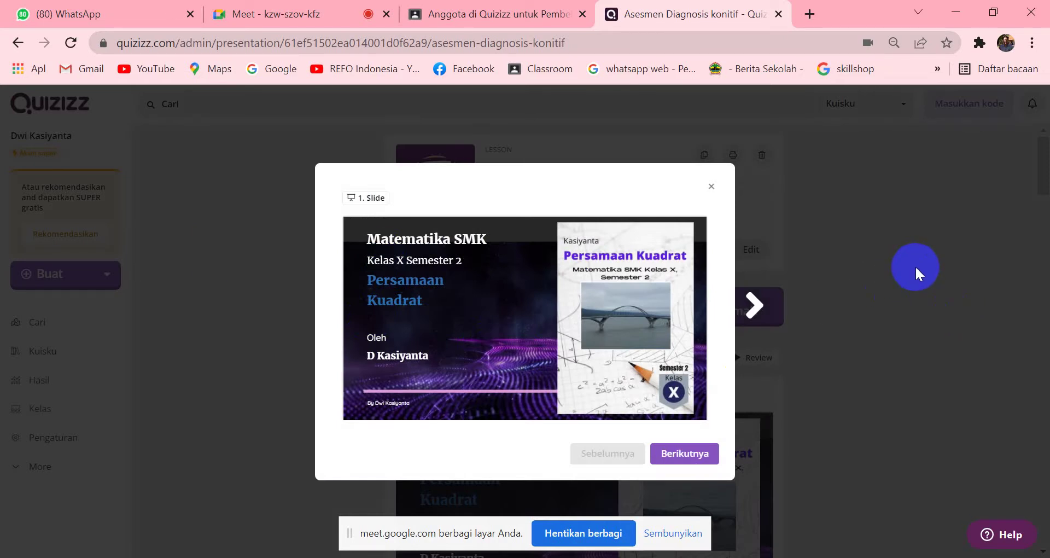
Page through the slide previews of "Asesmen Diagnosis konitif" up to slide 7 and close the preview
left_click(756, 304)
left_click(757, 305)
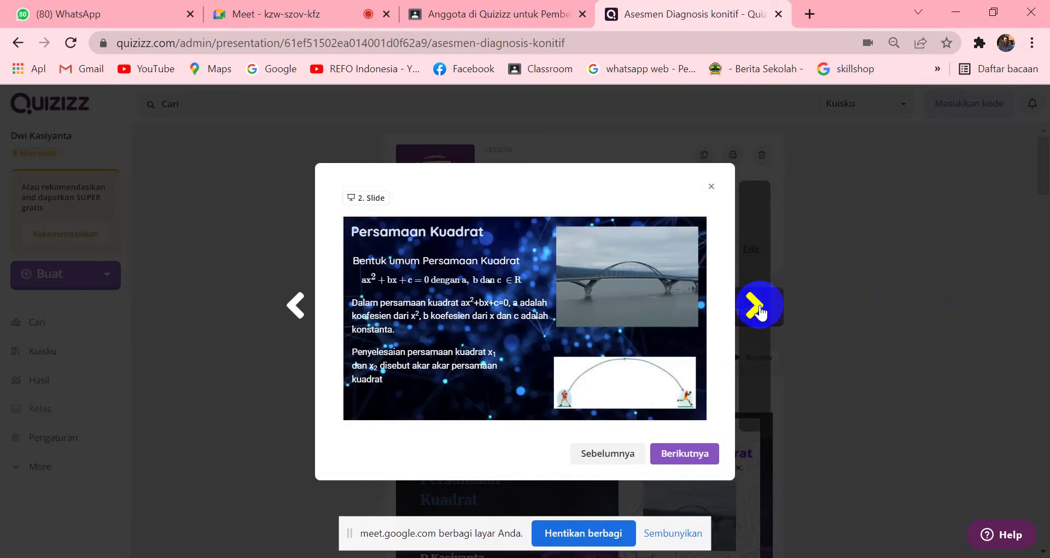
left_click(756, 307)
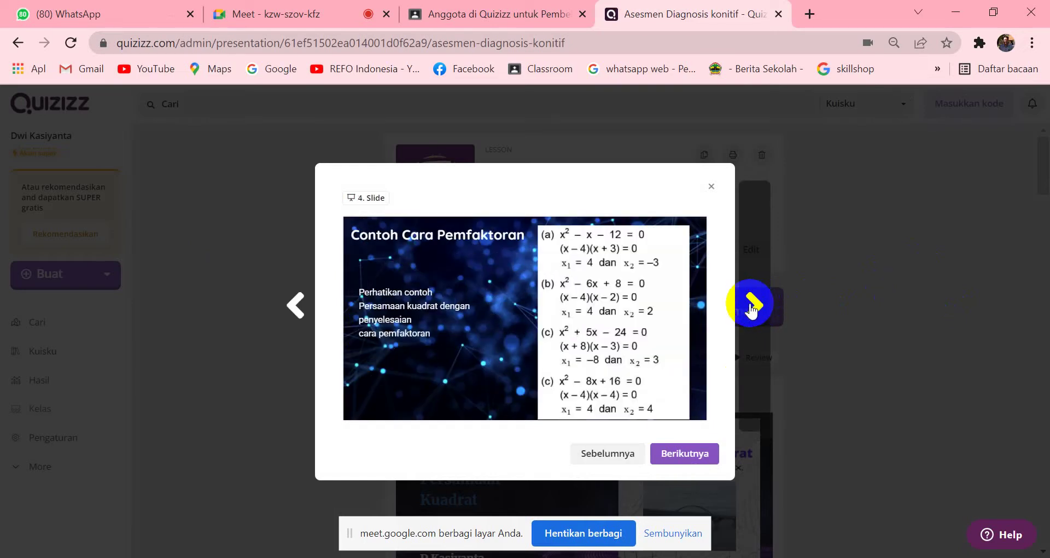
left_click(755, 306)
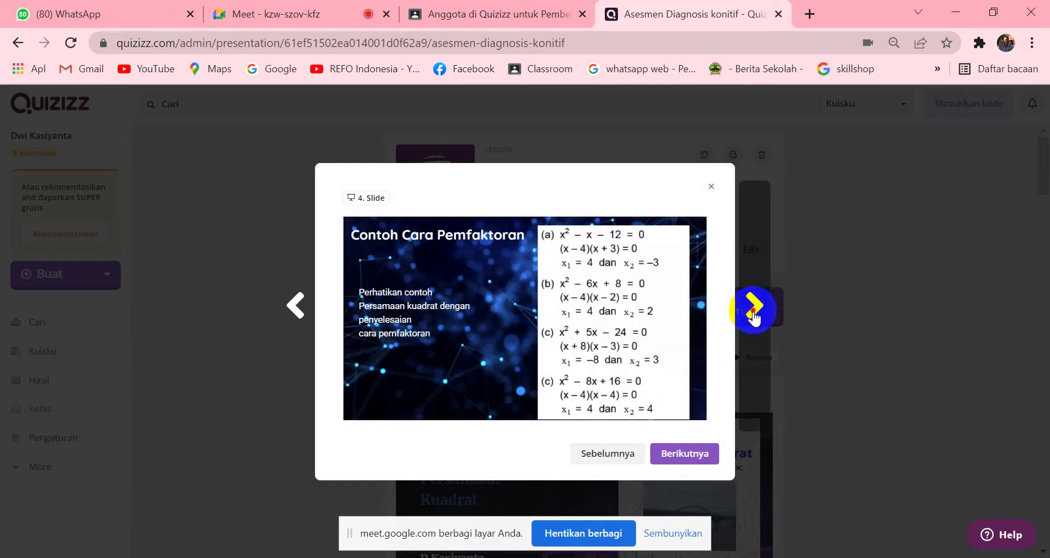
left_click(295, 305)
left_click(756, 316)
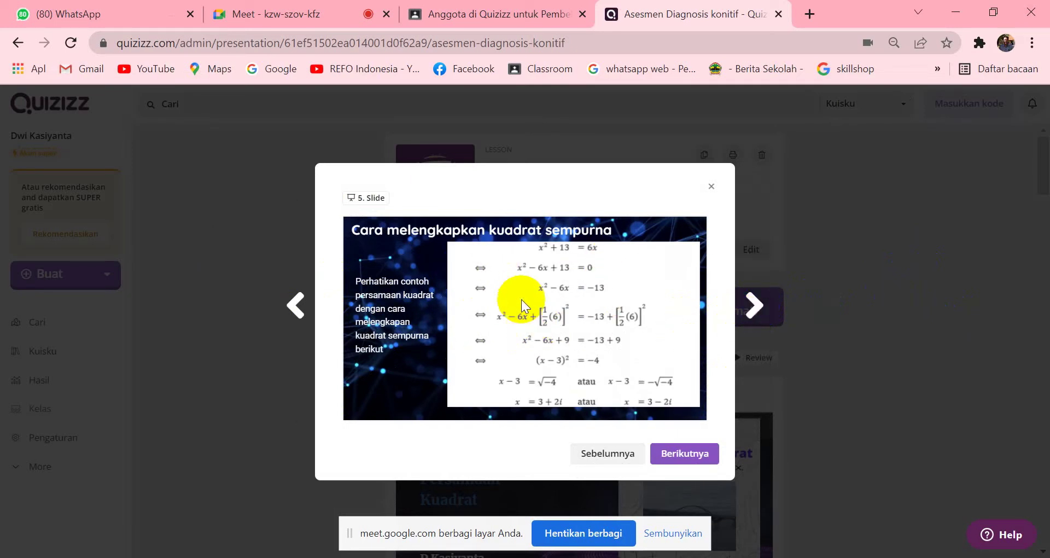
left_click(754, 304)
left_click(754, 305)
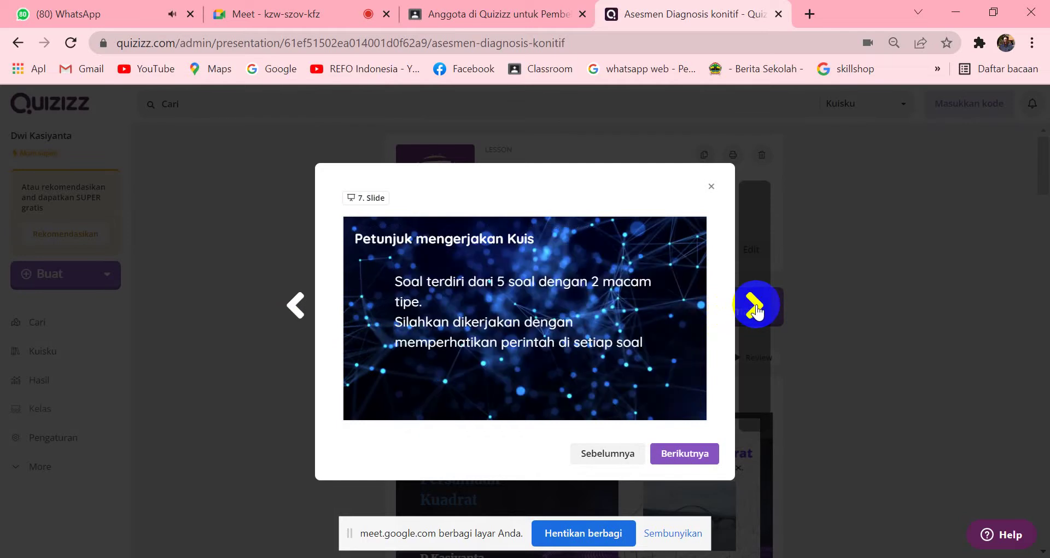
left_click(710, 185)
Examine the lesson's content slides, the quiz instruction slide and the first multiple-choice questions on its detail page
scroll(900, 365, "down", 20)
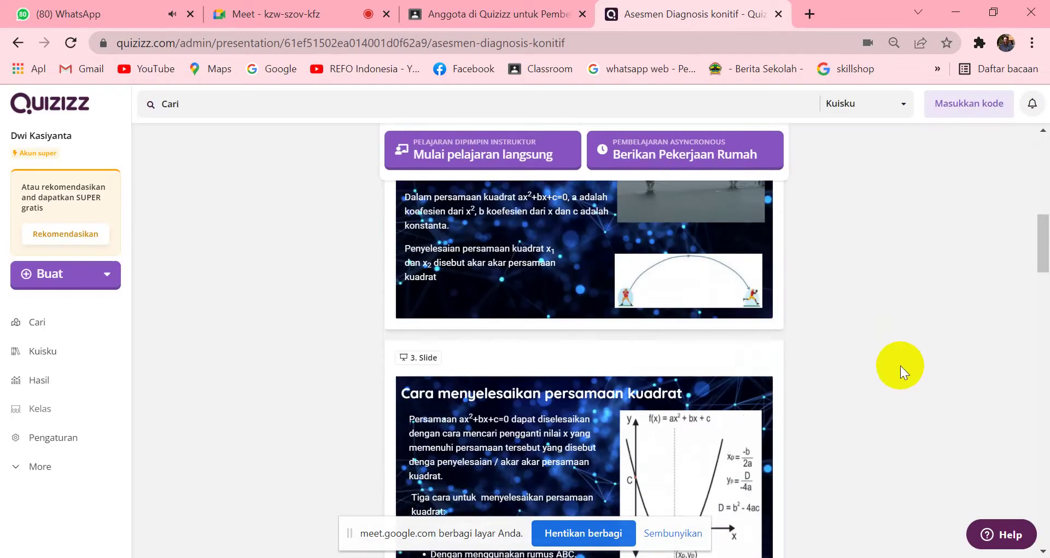
scroll(897, 365, "down", 15)
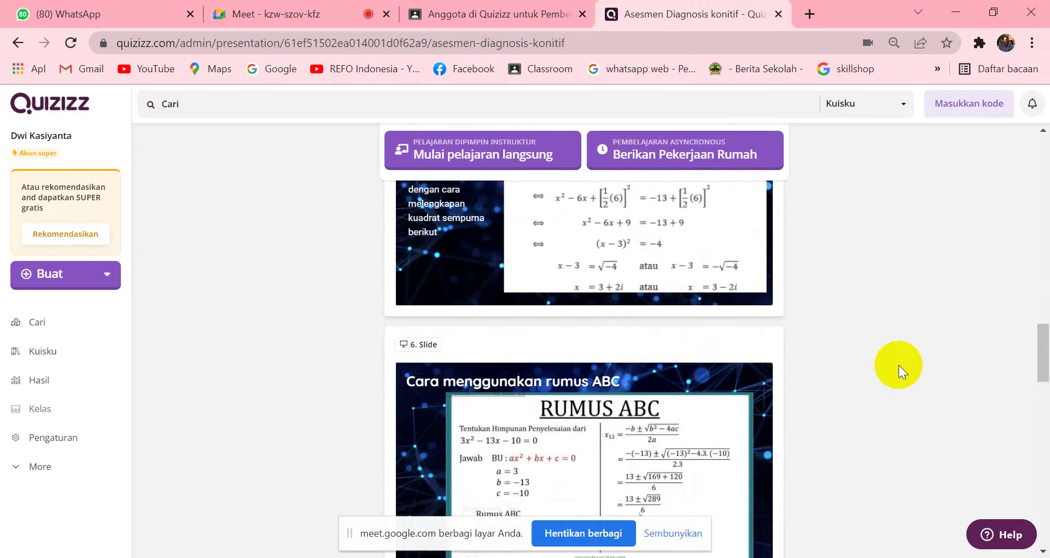
scroll(887, 360, "up", 2)
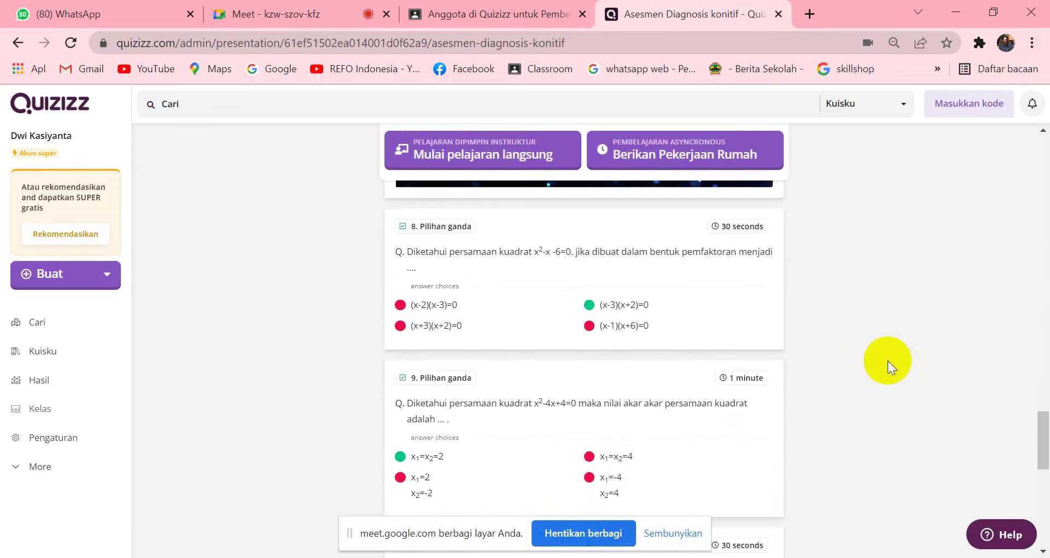
scroll(888, 359, "down", 5)
scroll(888, 359, "up", 10)
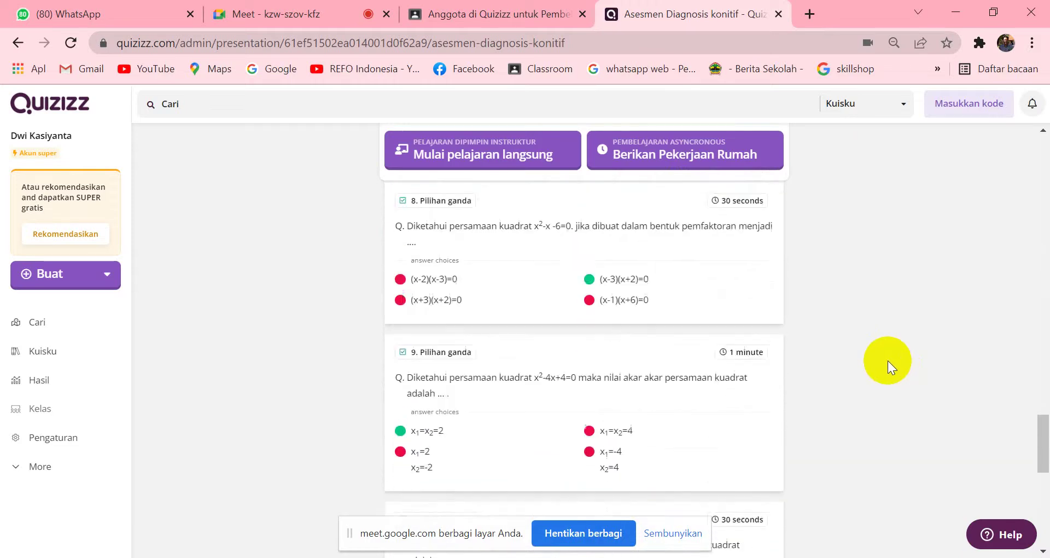
scroll(887, 359, "down", 5)
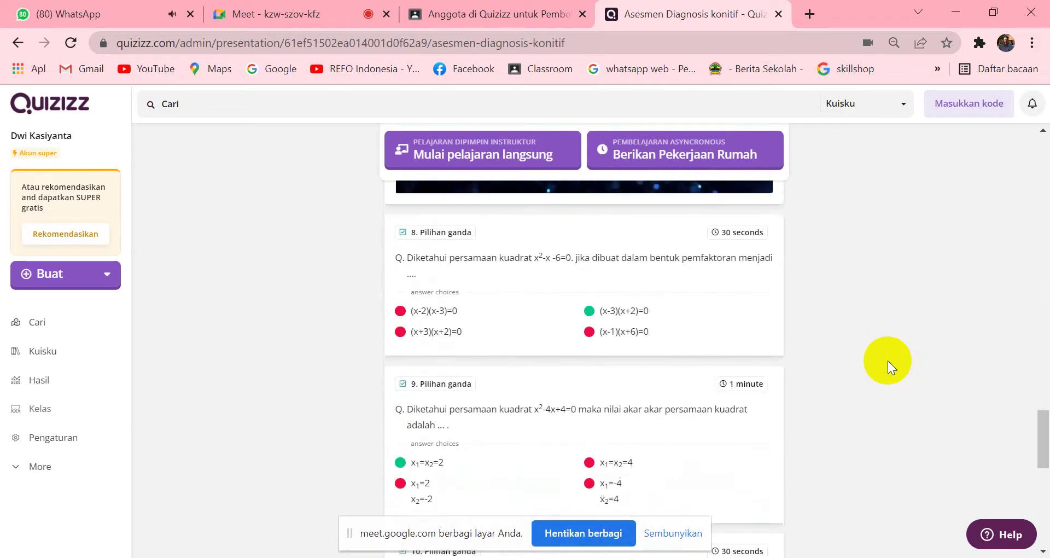
scroll(892, 308, "up", 1)
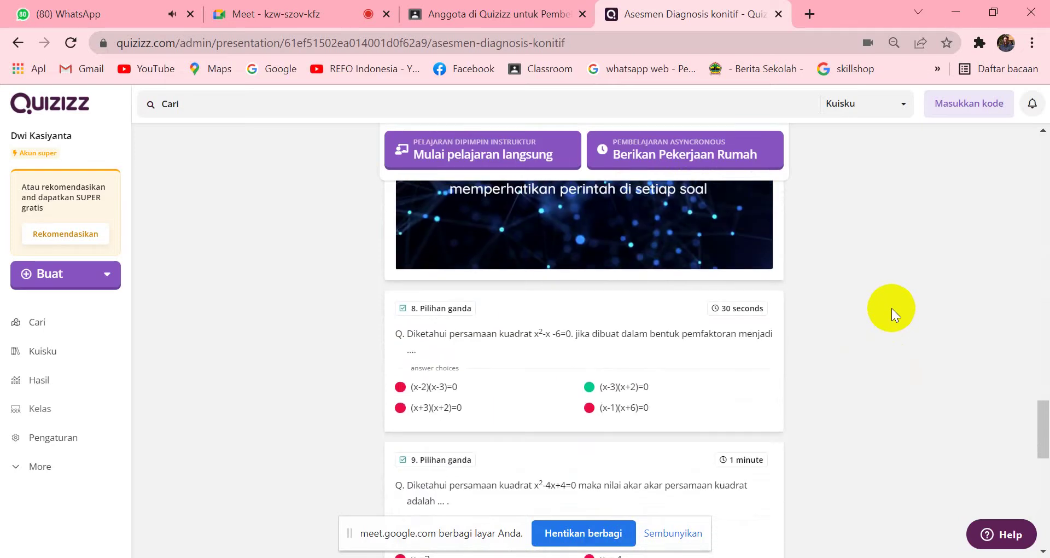
scroll(892, 308, "up", 3)
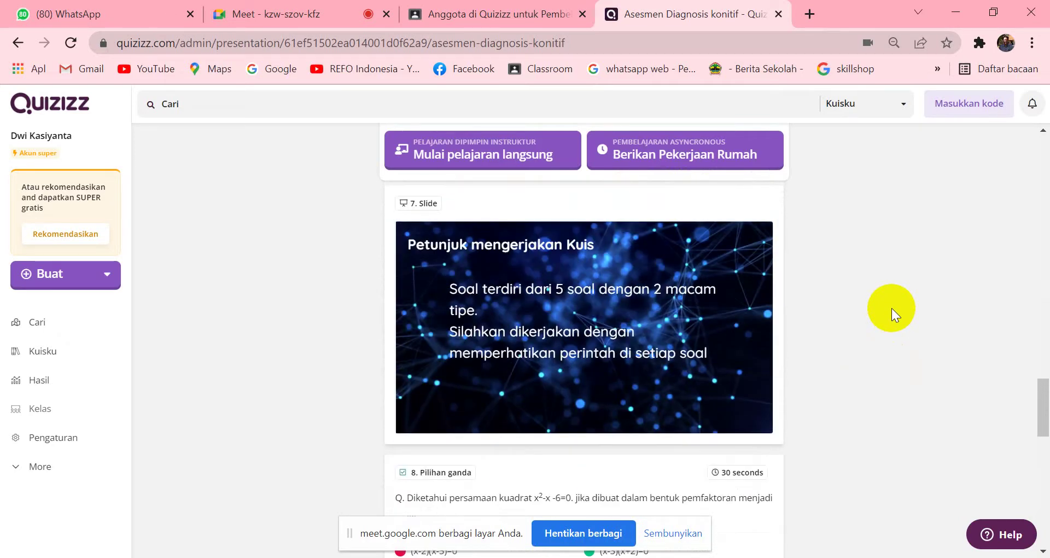
scroll(891, 307, "down", 3)
scroll(891, 307, "up", 3)
scroll(891, 307, "up", 1)
scroll(891, 307, "down", 5)
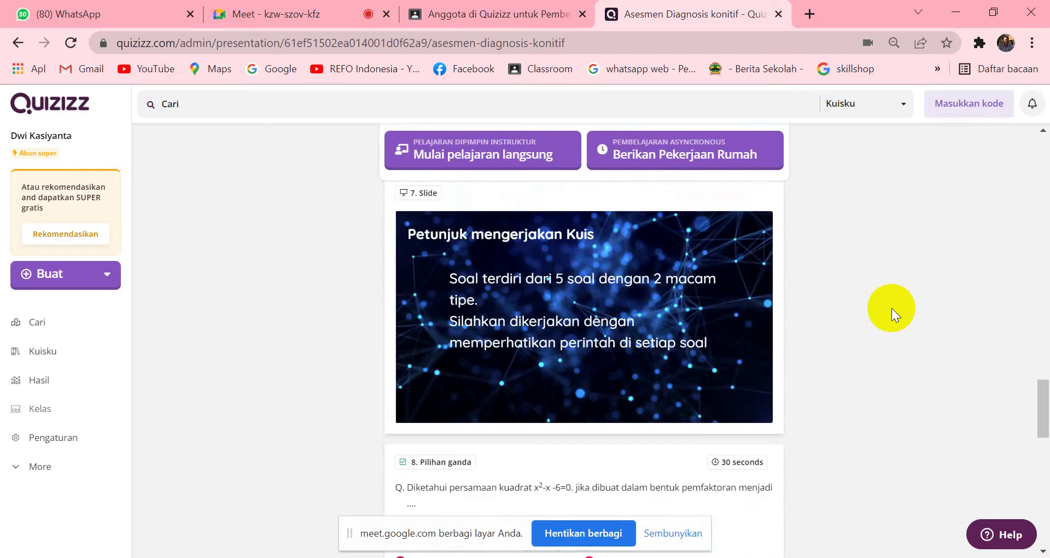
Examine the remaining multiple-choice and short-answer questions up to question 12, and hide the screen-sharing notice
scroll(880, 279, "down", 3)
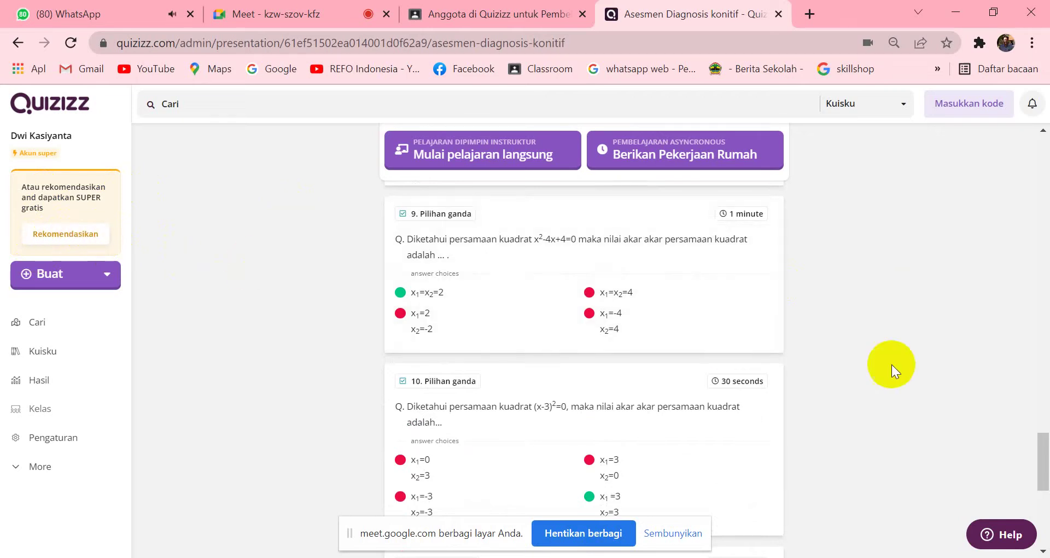
scroll(891, 320, "down", 3)
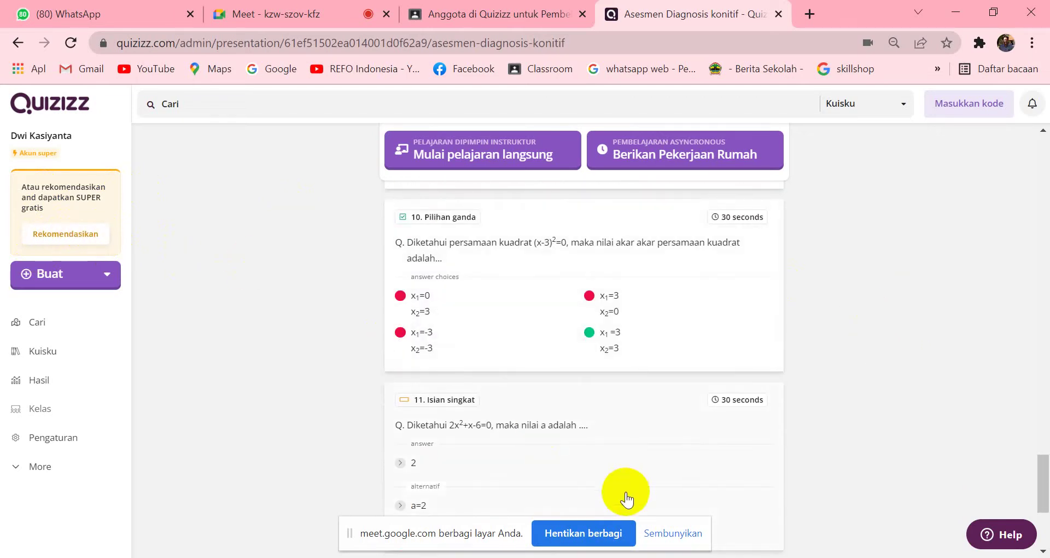
left_click(666, 533)
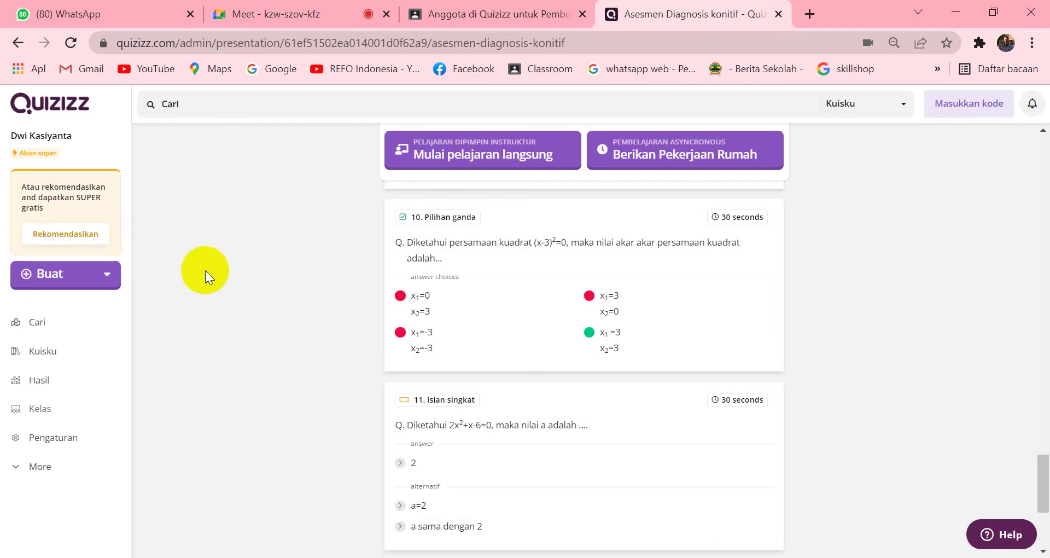
scroll(212, 271, "down", 4)
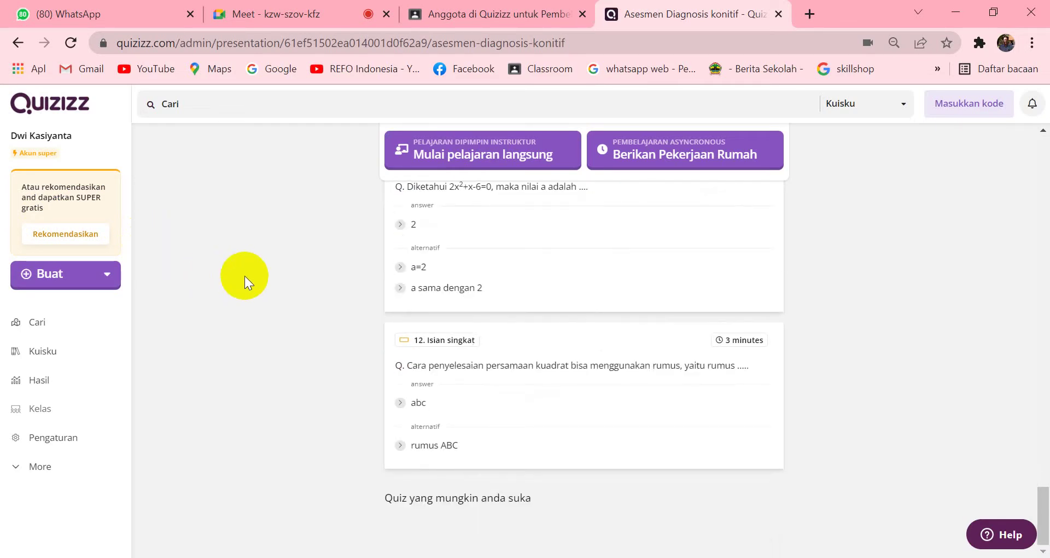
scroll(244, 276, "up", 5)
Stop presenting in the Google Meet call and open the Super referral program page in Quizizz
left_click(290, 16)
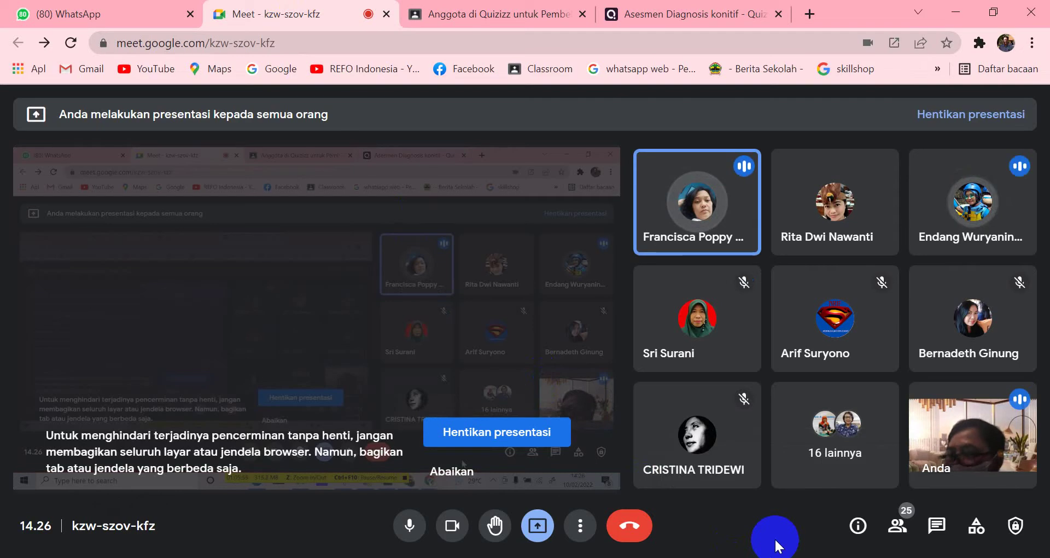
left_click(499, 435)
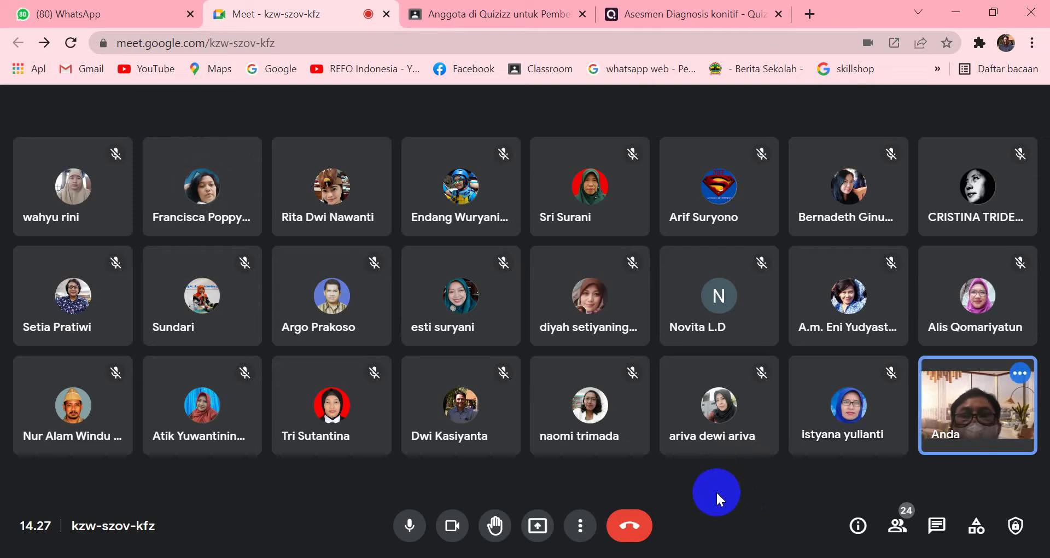
left_click(654, 15)
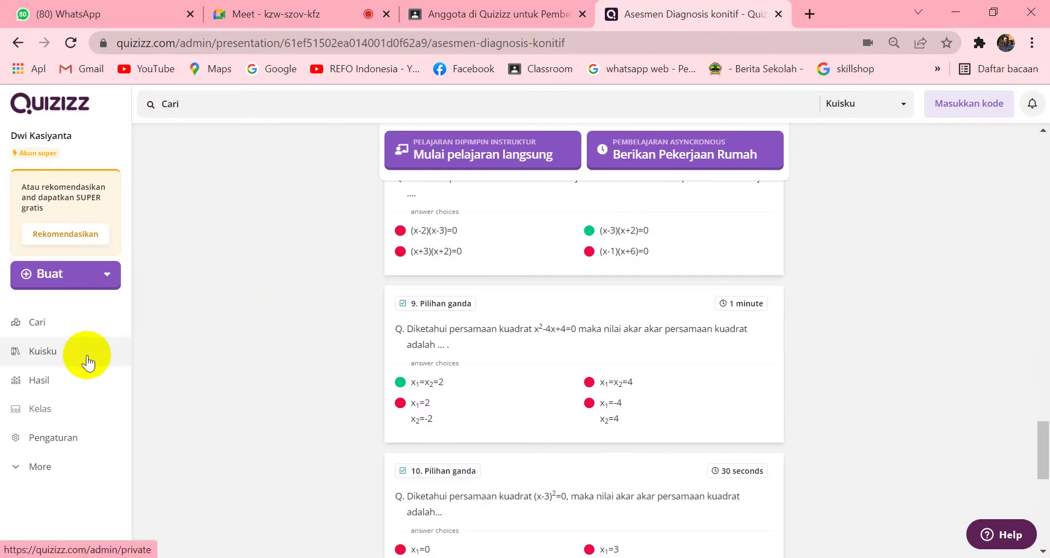
left_click(59, 237)
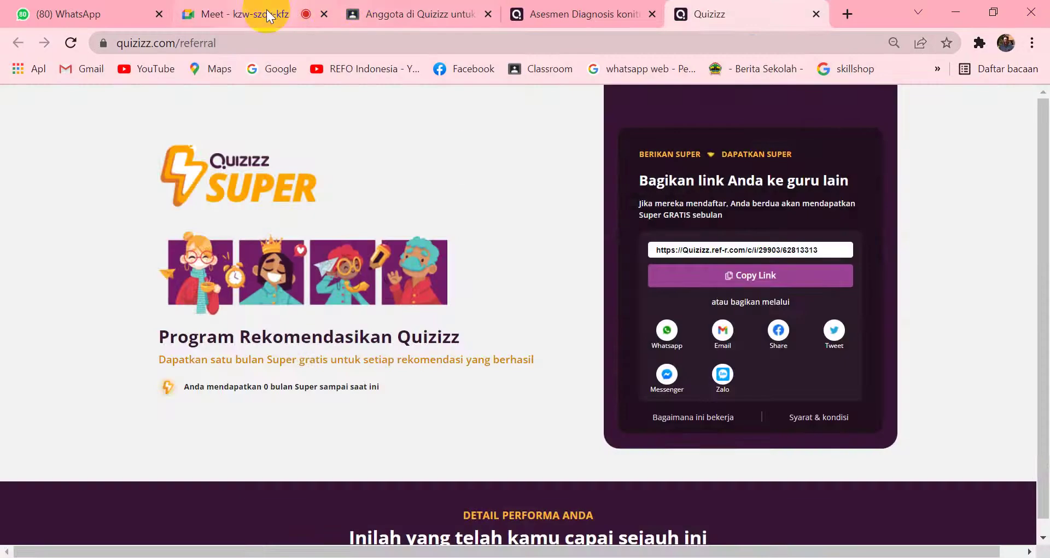
Switch to the Google Meet call, share the entire screen and hide the screen-sharing notice
left_click(267, 13)
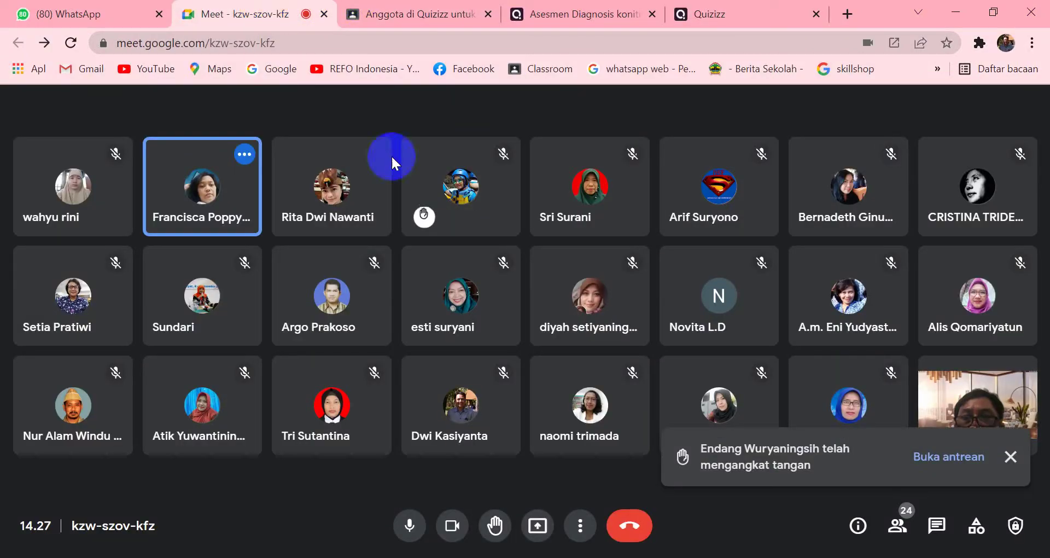
left_click(494, 526)
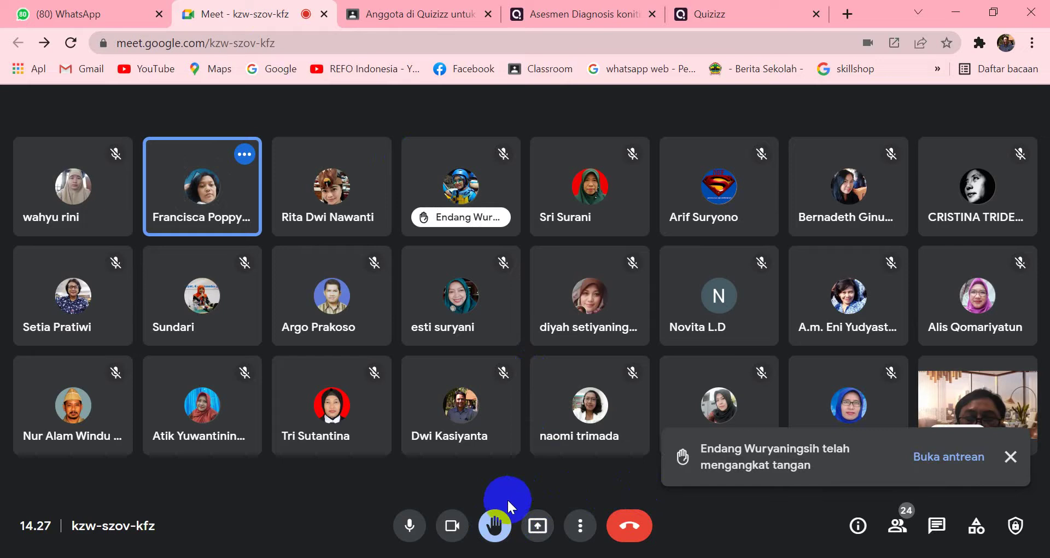
left_click(494, 526)
left_click(537, 526)
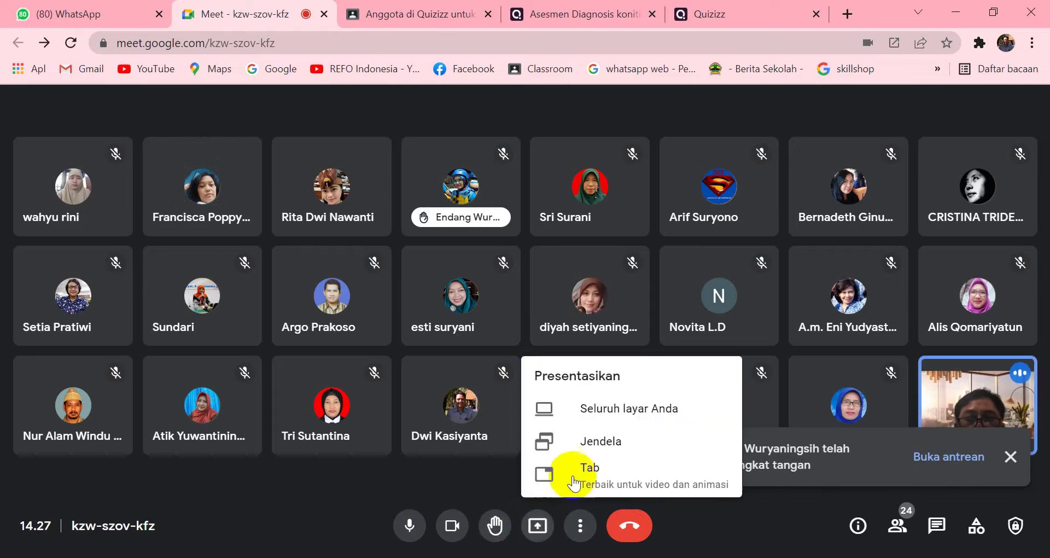
left_click(604, 402)
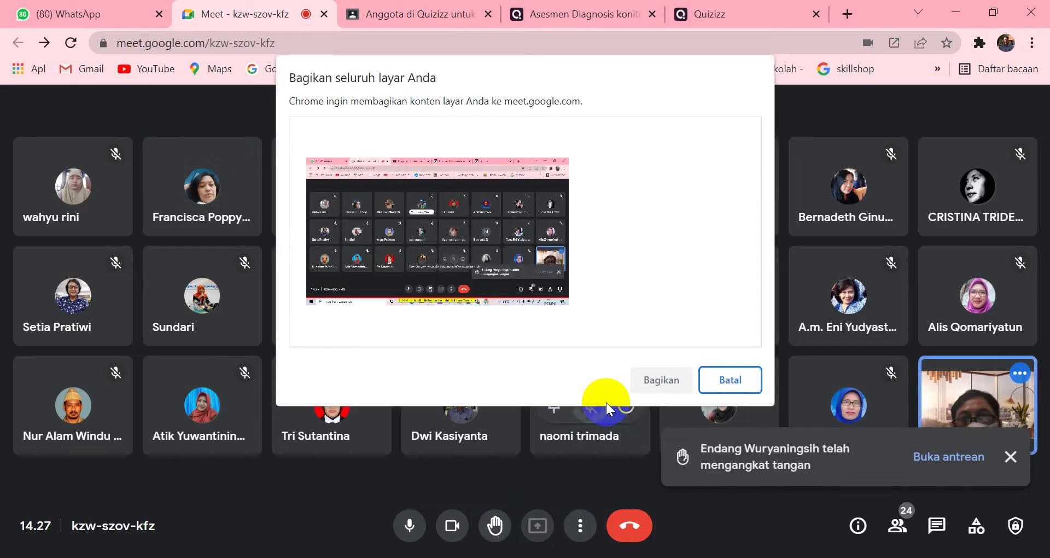
left_click(454, 228)
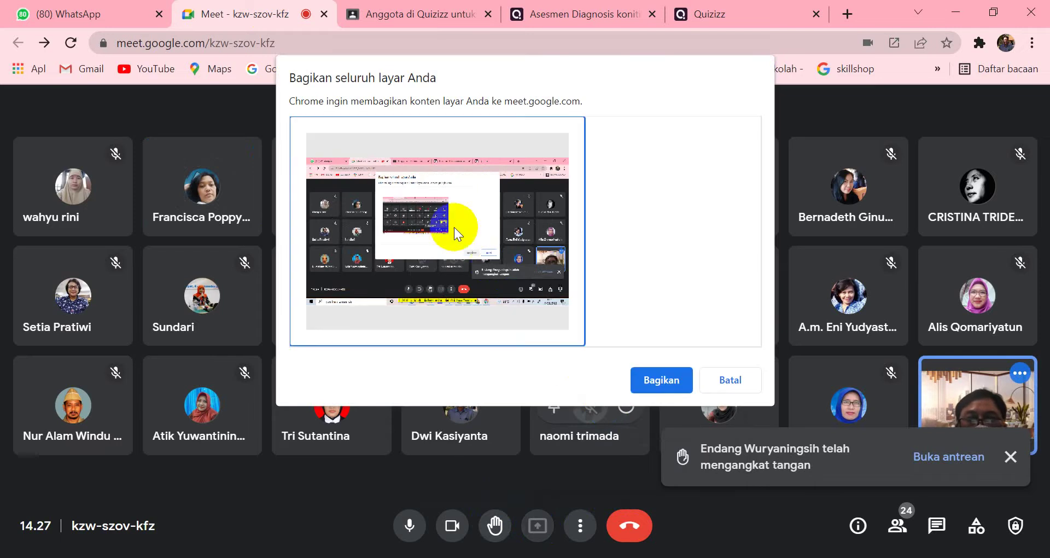
left_click(654, 383)
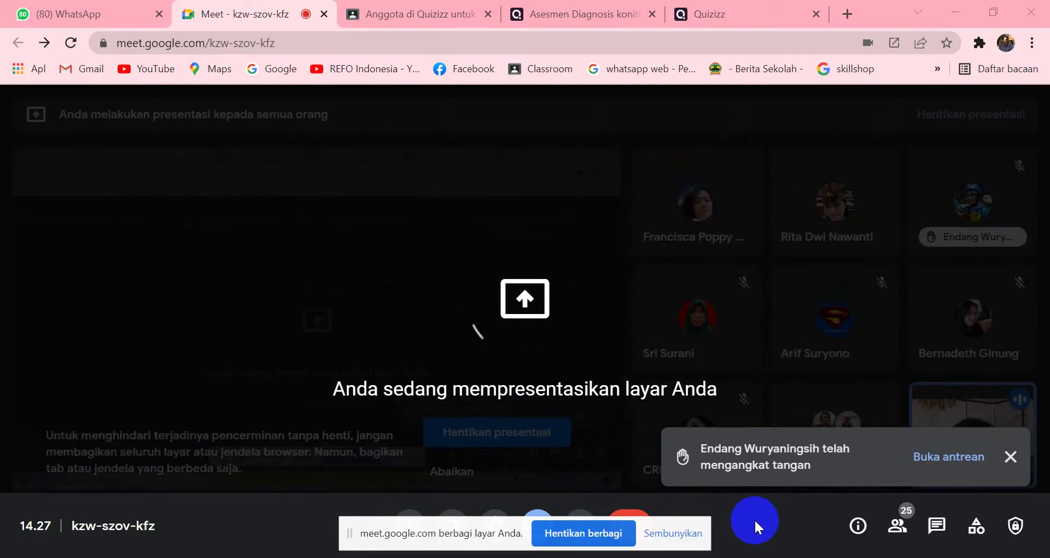
left_click(672, 533)
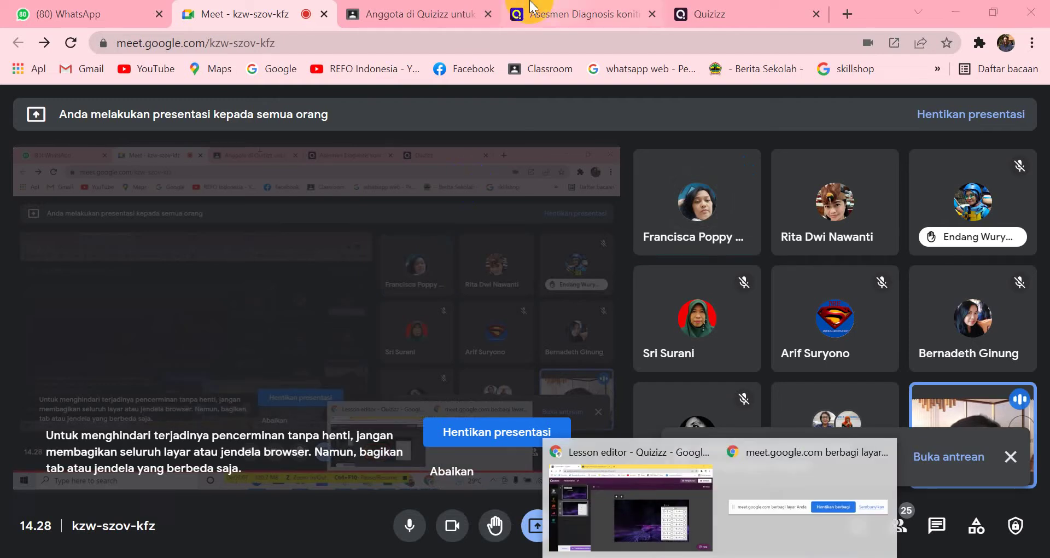
Show the Quizizz Super referral page and switch to the window with the "Penjumlahan" lesson
left_click(736, 14)
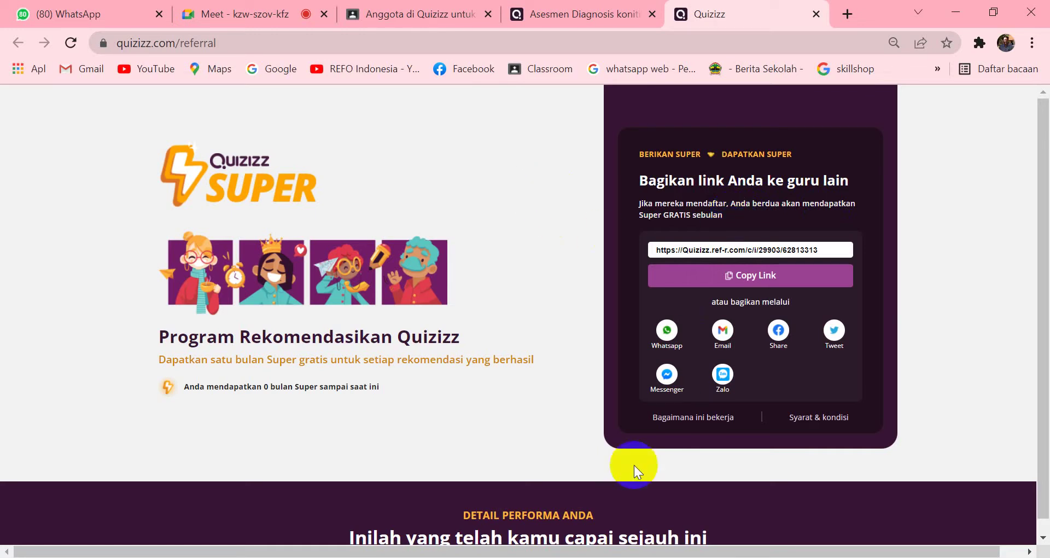
left_click(695, 542)
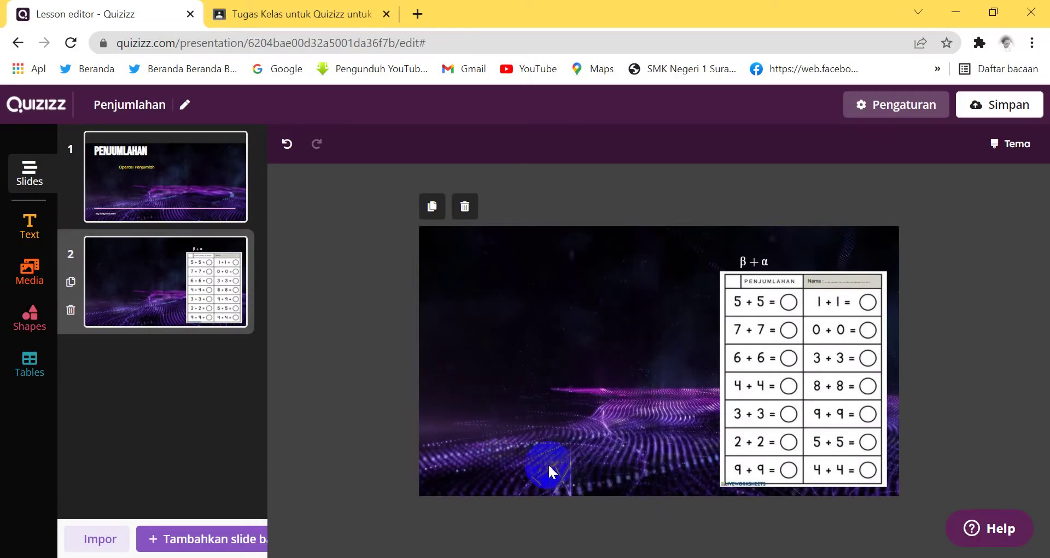
Leave the "Penjumlahan" lesson editor, open the Super referral page from the Quizizz home page and copy the referral link
left_click(47, 100)
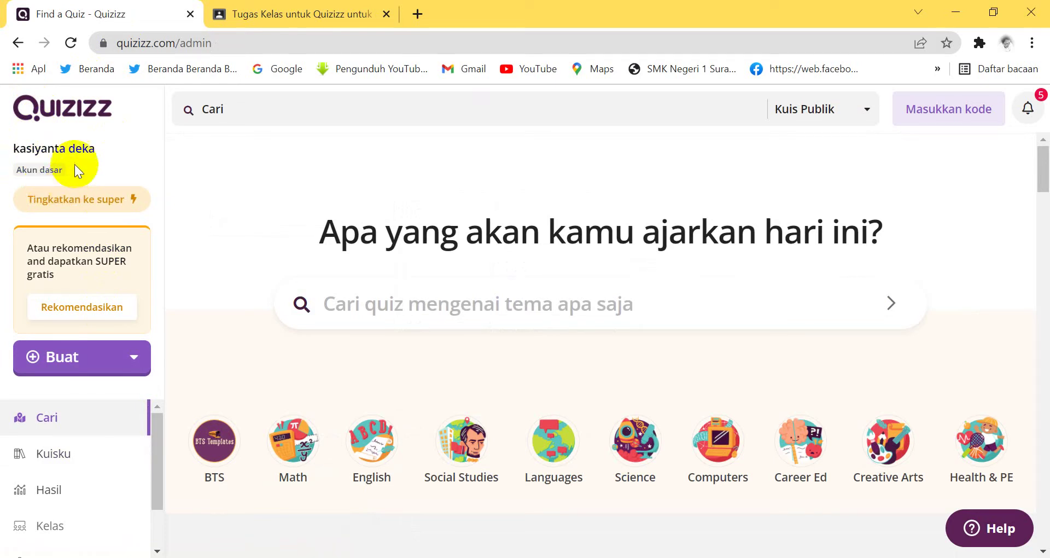
left_click(86, 307)
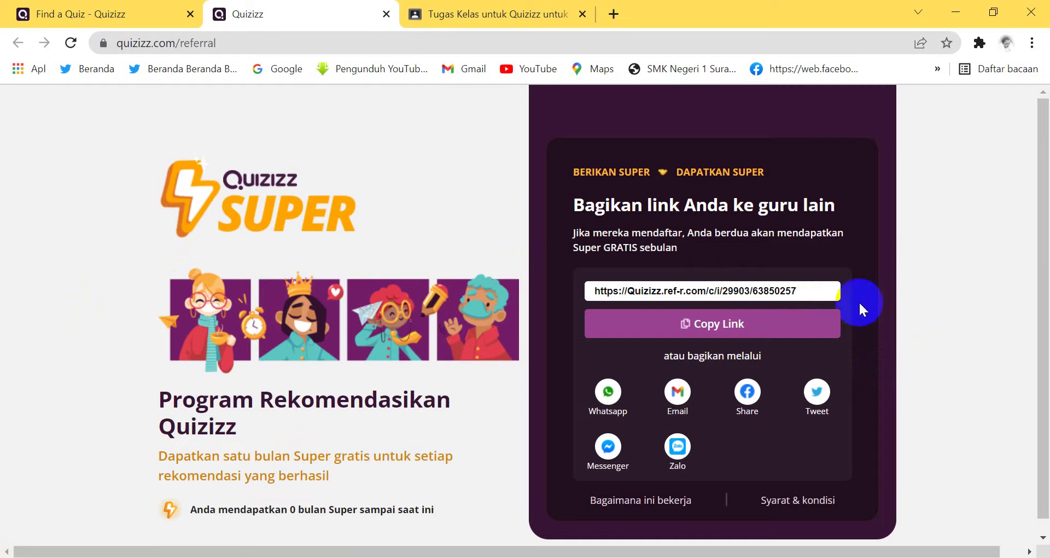
left_click(698, 324)
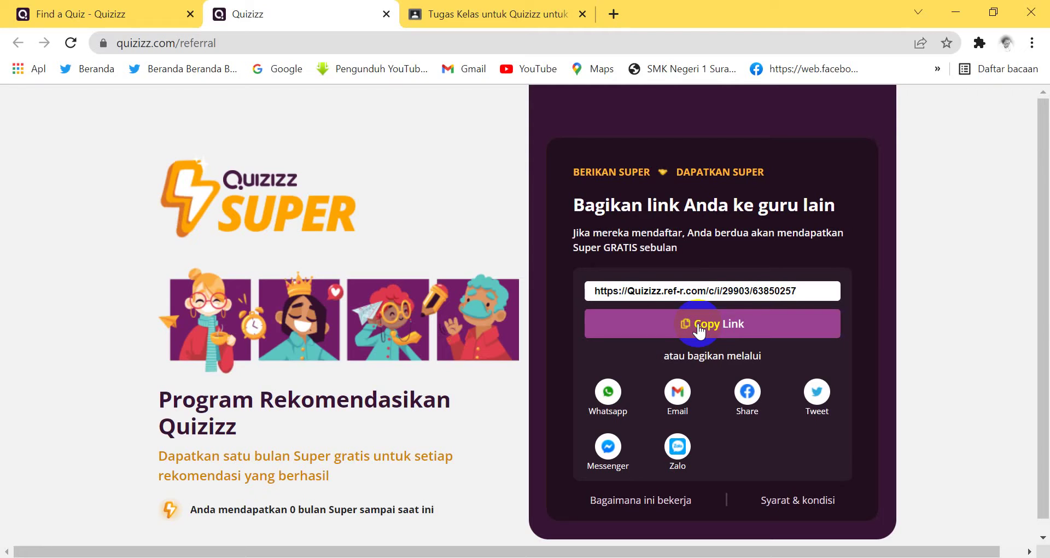
left_click(708, 328)
left_click(707, 328)
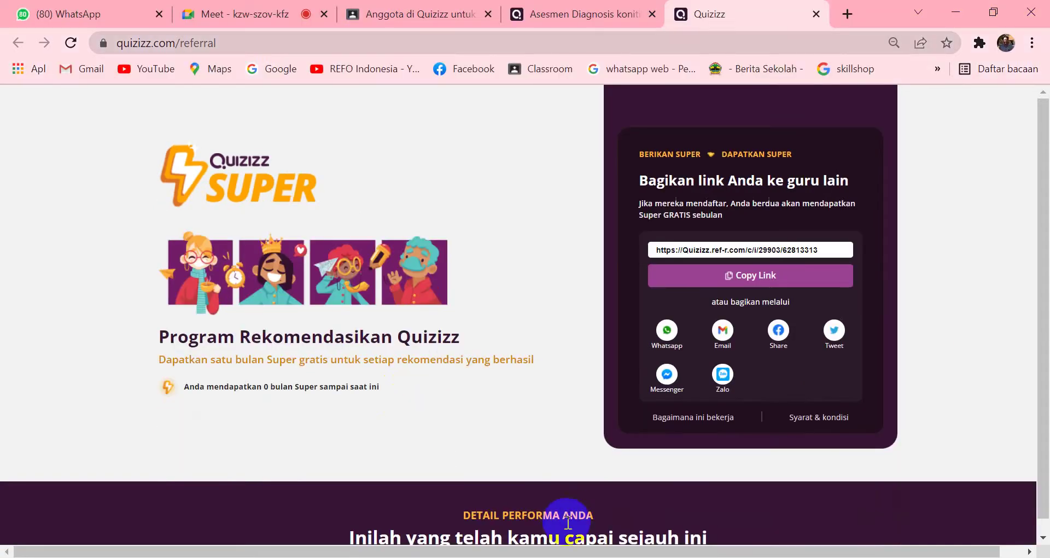
Switch to WhatsApp and open the full participant list of the "Pengimbasan Quizzizz" group
left_click(288, 12)
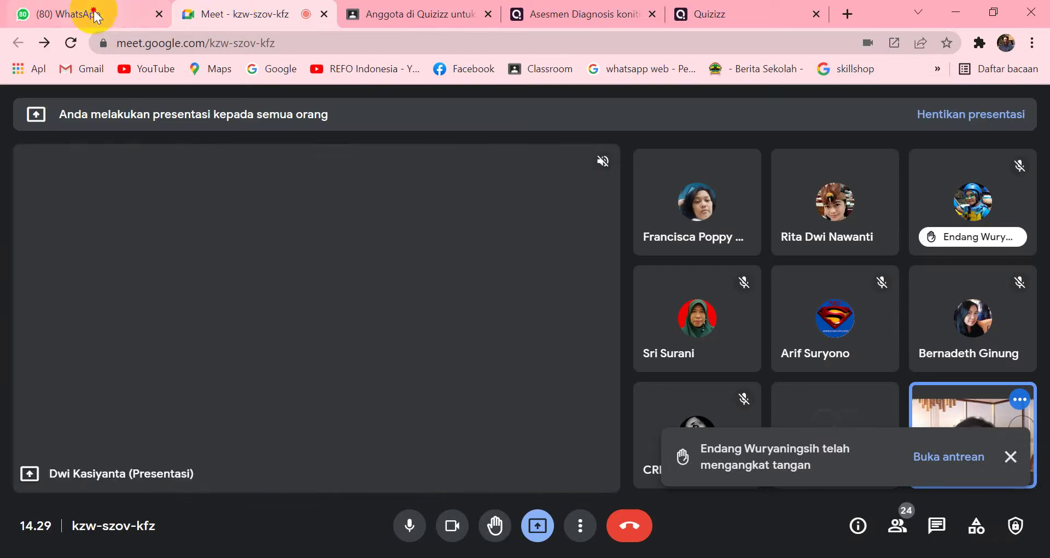
left_click(106, 13)
left_click(253, 158)
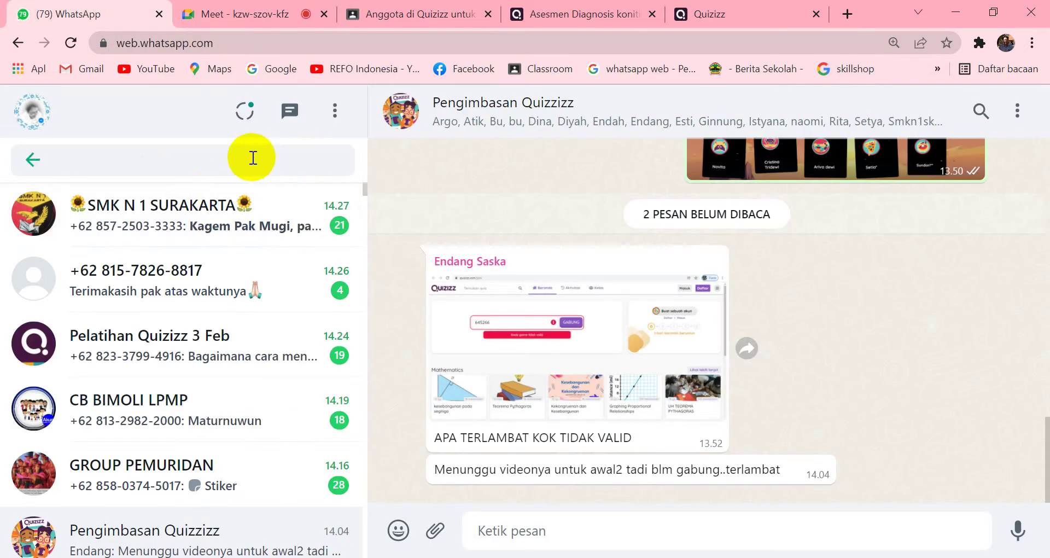
scroll(218, 470, "down", 2)
left_click(217, 470)
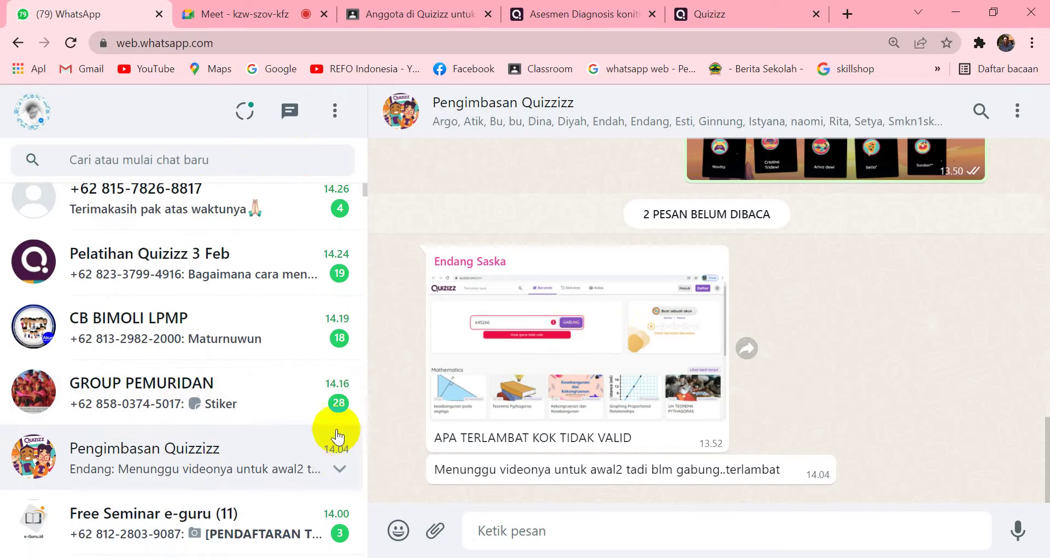
left_click(1015, 112)
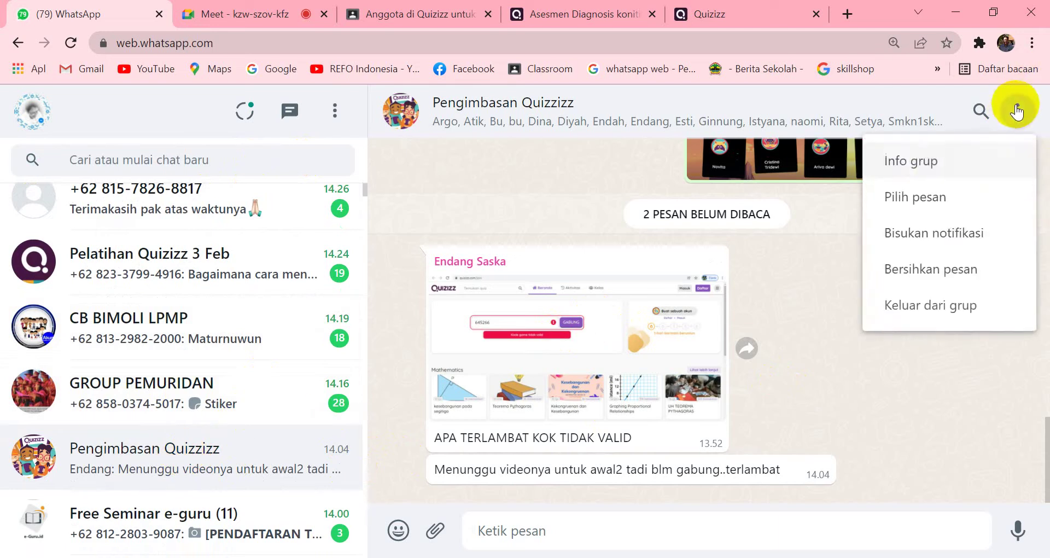
left_click(932, 160)
scroll(924, 457, "down", 19)
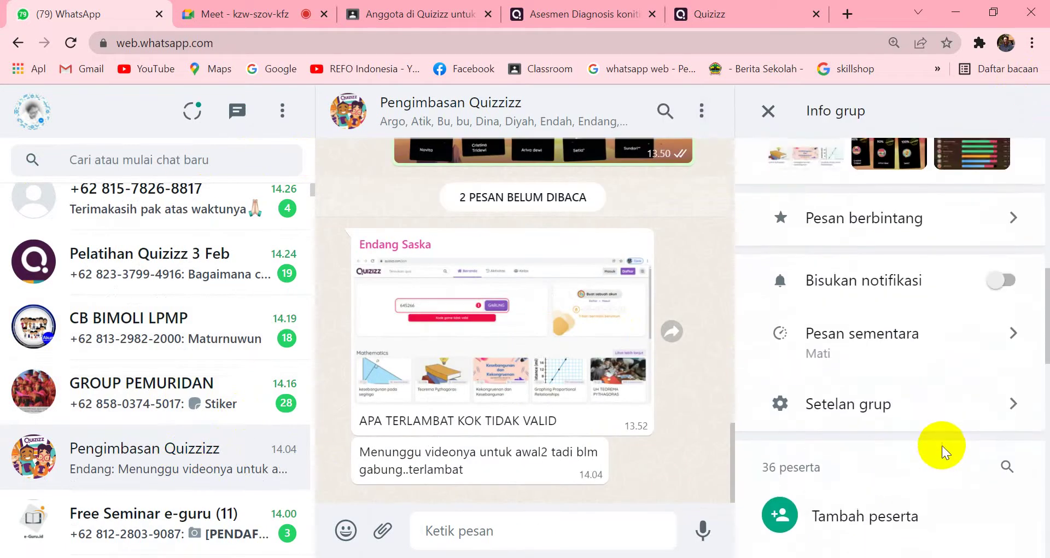
scroll(941, 445, "down", 5)
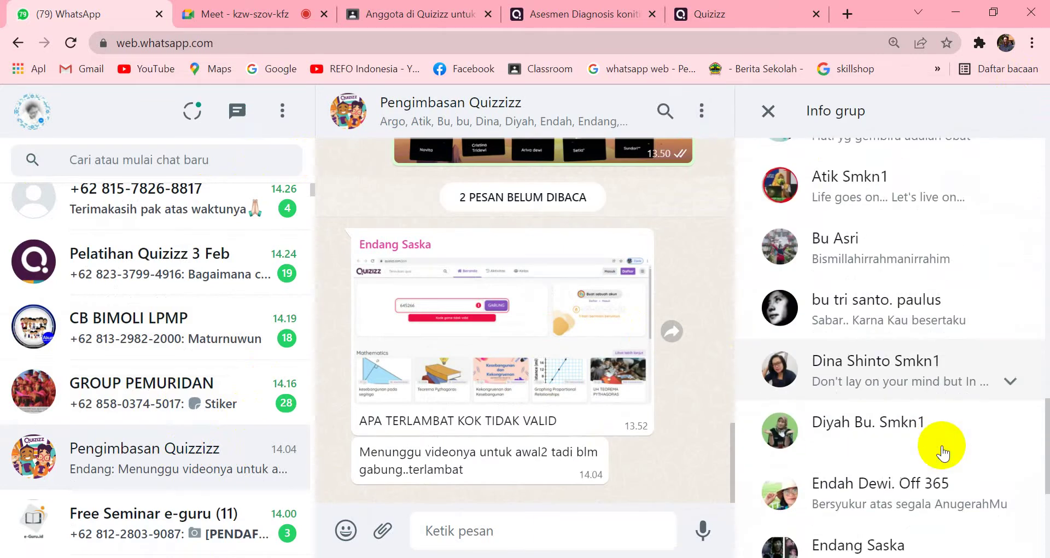
scroll(931, 475, "down", 3)
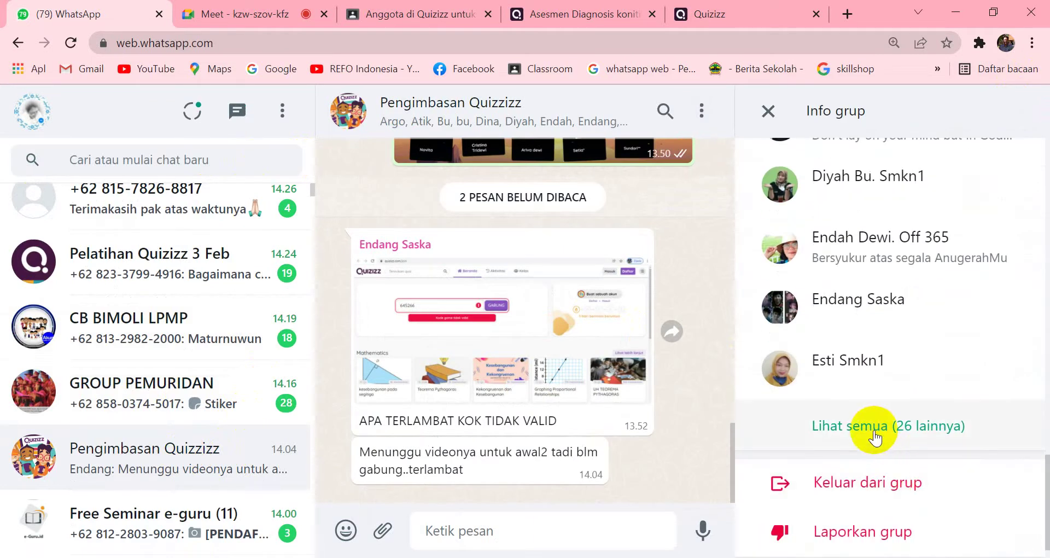
left_click(933, 429)
Find the intended participant in the group's member list and open a private chat with that member
scroll(640, 410, "down", 8)
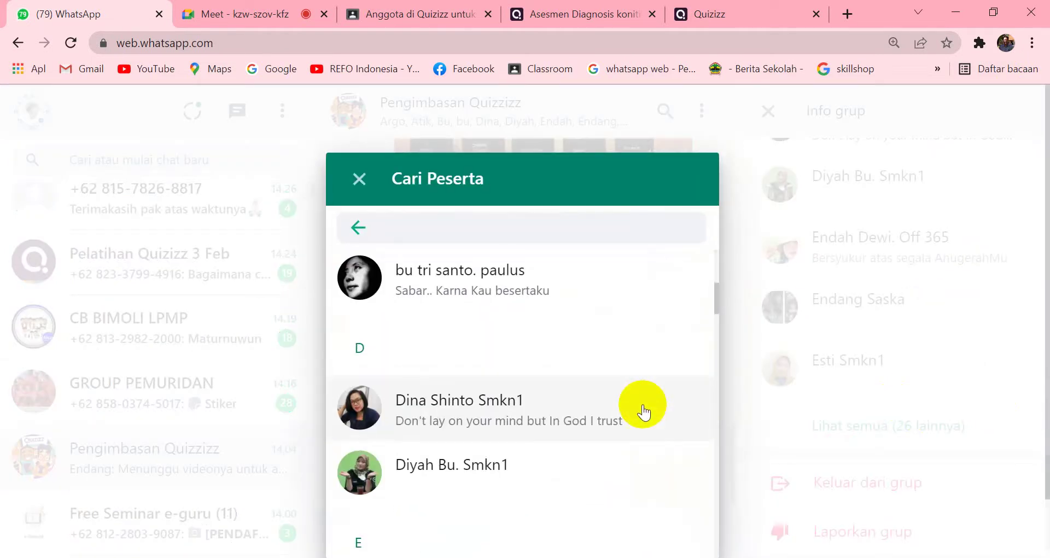
scroll(643, 410, "down", 4)
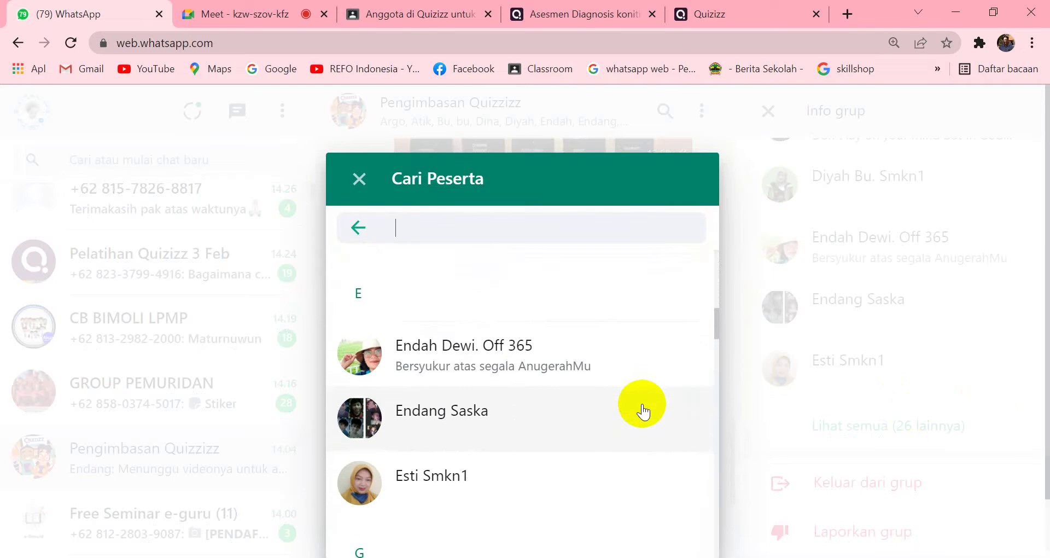
scroll(643, 410, "down", 6)
scroll(643, 410, "down", 6)
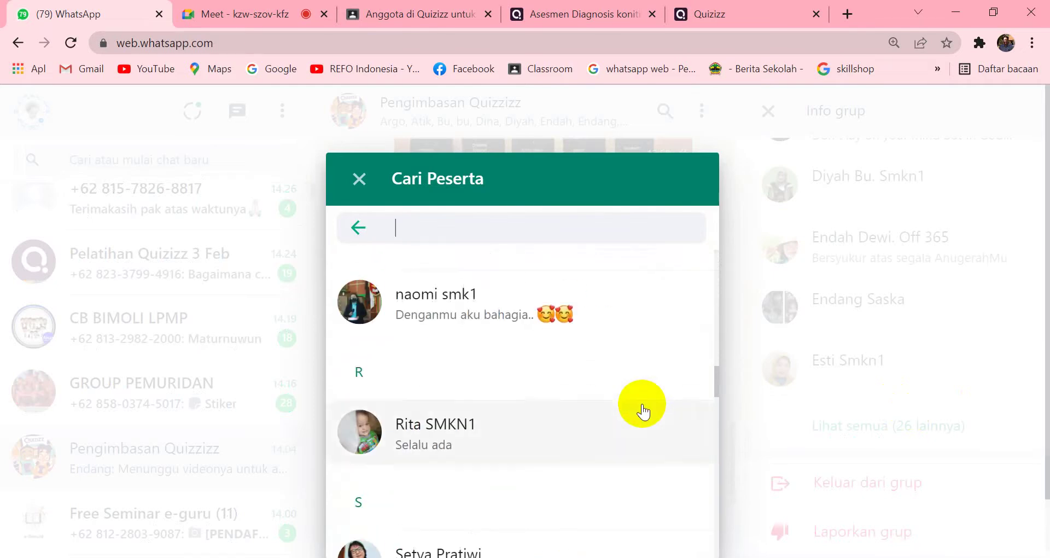
scroll(643, 410, "down", 4)
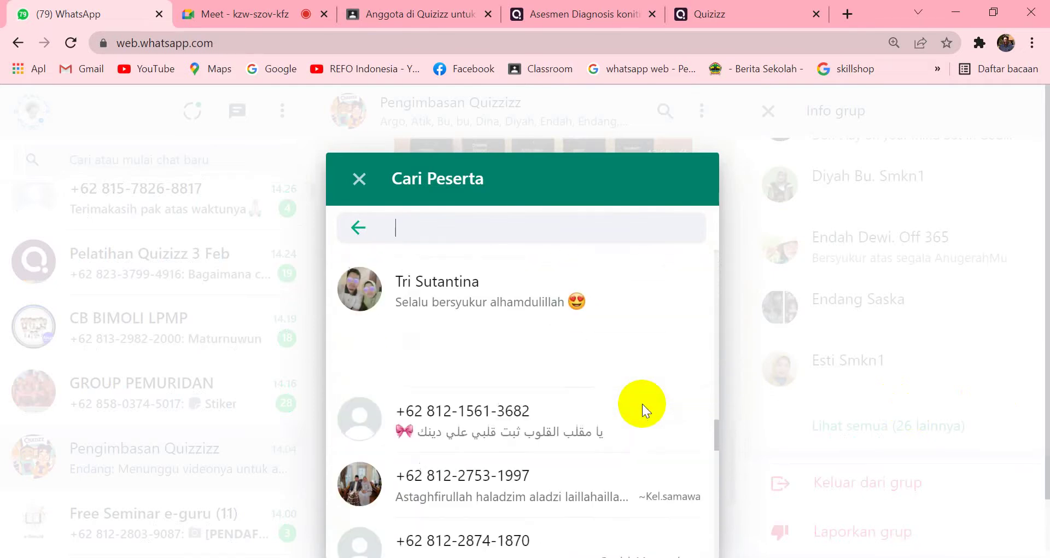
scroll(643, 410, "up", 3)
scroll(643, 410, "down", 5)
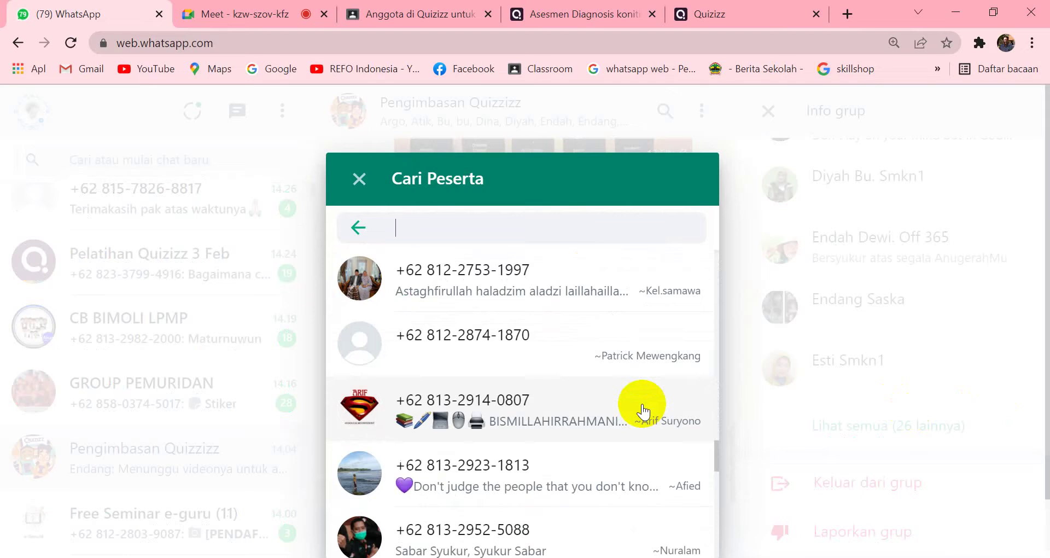
scroll(564, 375, "down", 7)
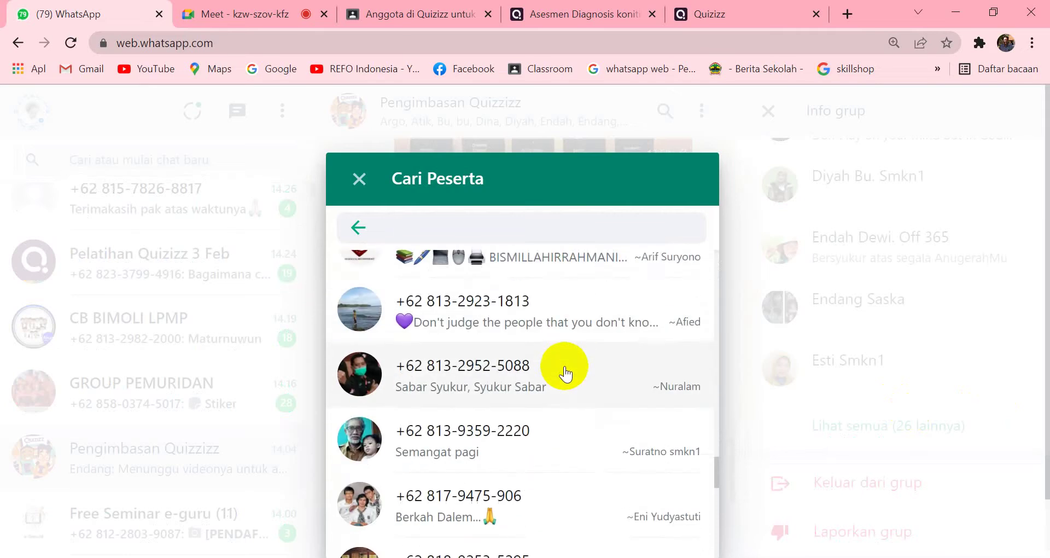
scroll(569, 375, "up", 1)
scroll(574, 372, "down", 8)
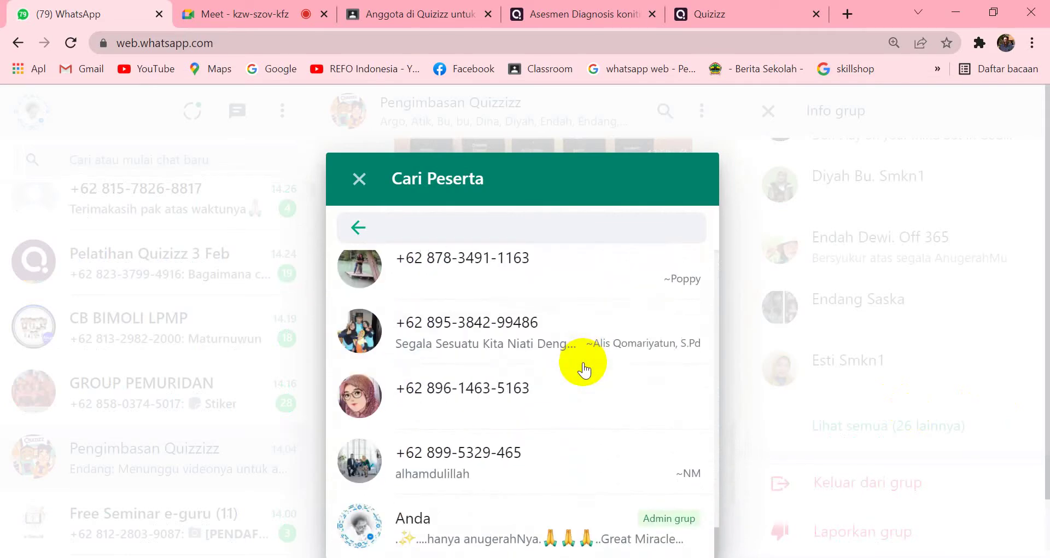
right_click(541, 271)
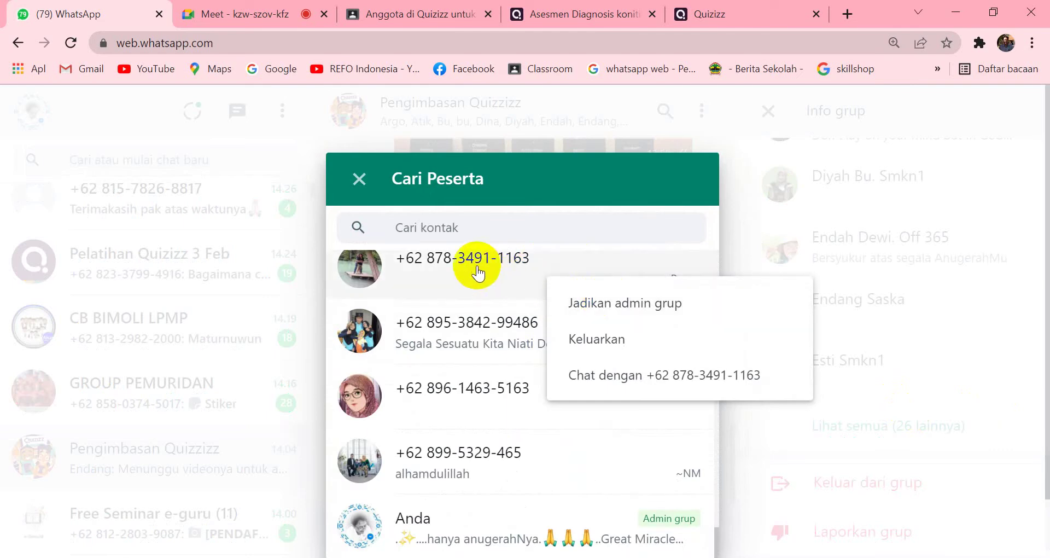
left_click(621, 376)
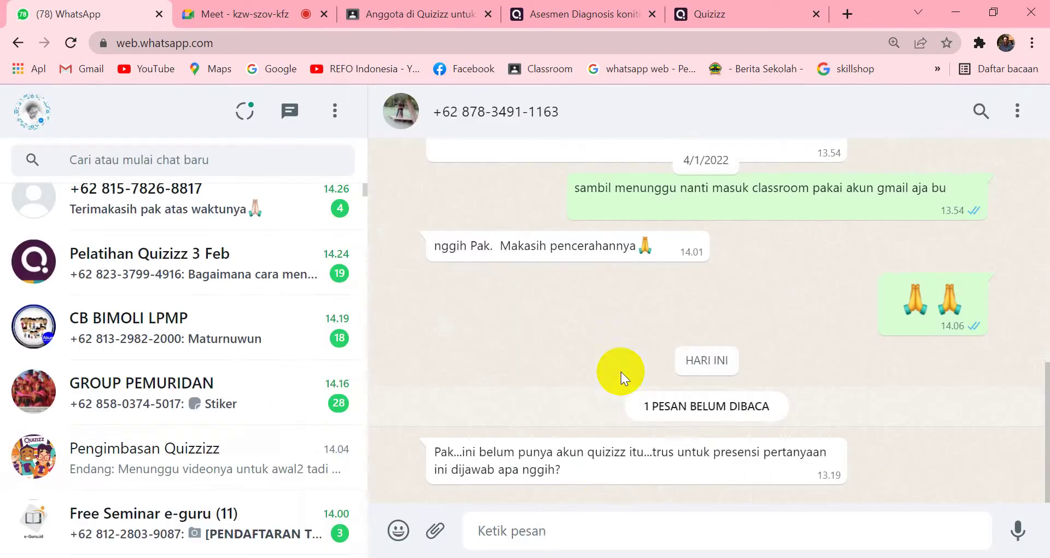
Paste the copied Quizizz referral link into the private chat and send it
right_click(583, 525)
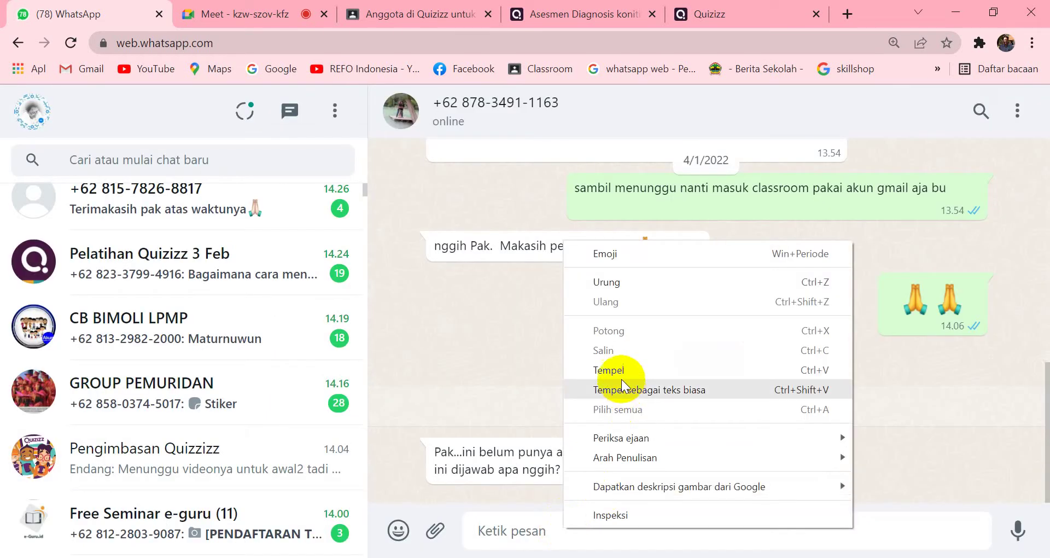
left_click(622, 371)
key("Return")
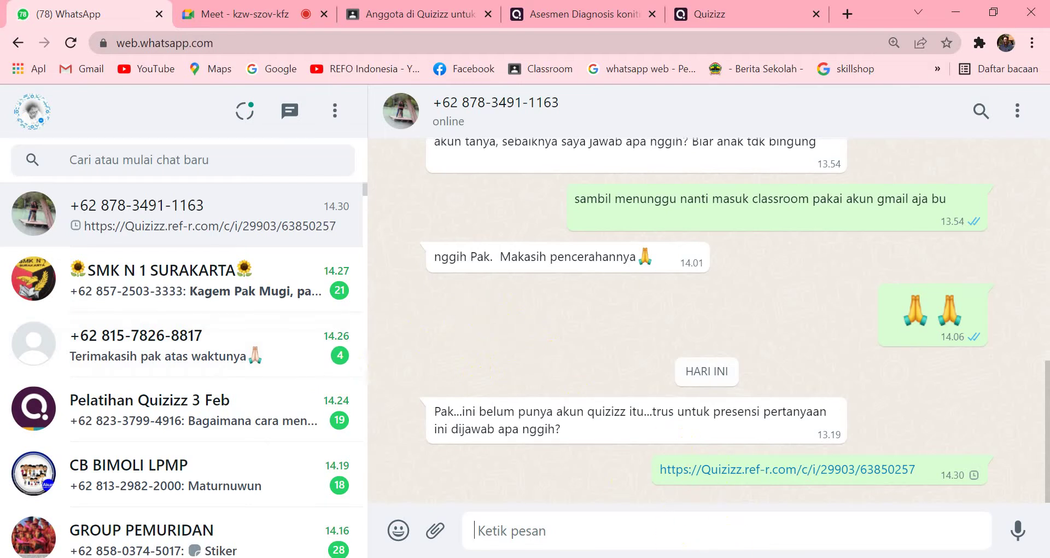
Return to the Google Meet call, present the entire screen again and hide the screen-sharing notice
mouse_move(682, 557)
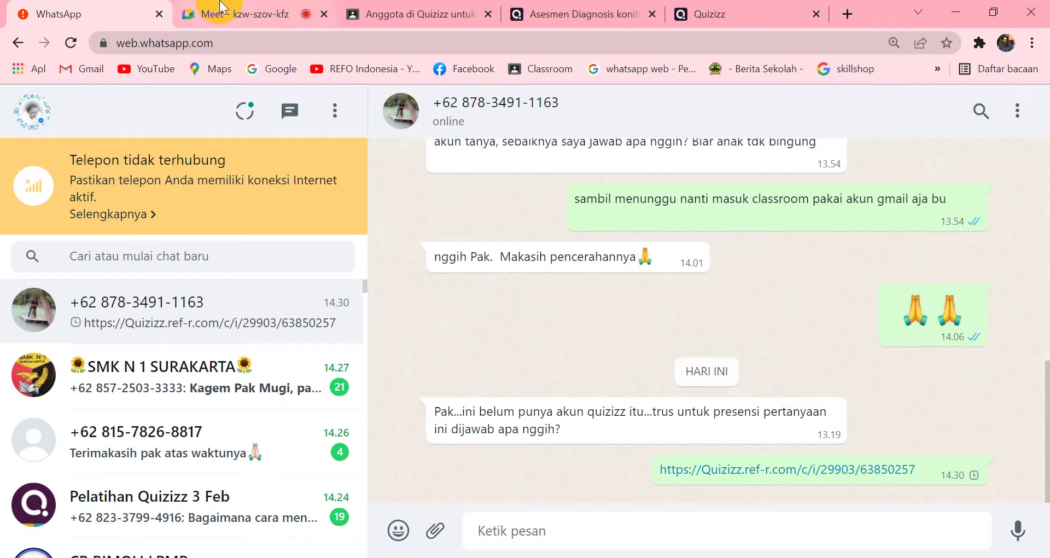
left_click(229, 14)
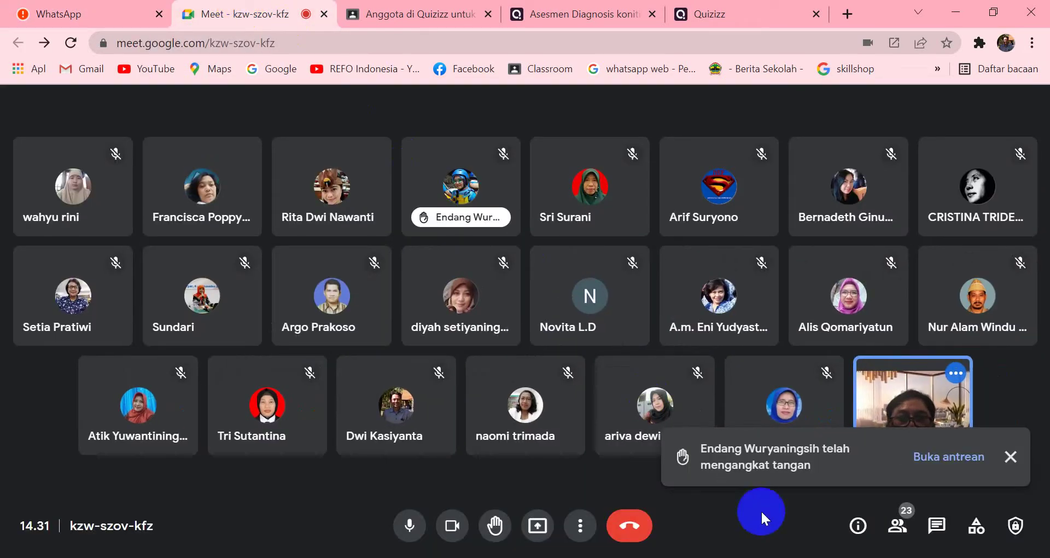
left_click(538, 522)
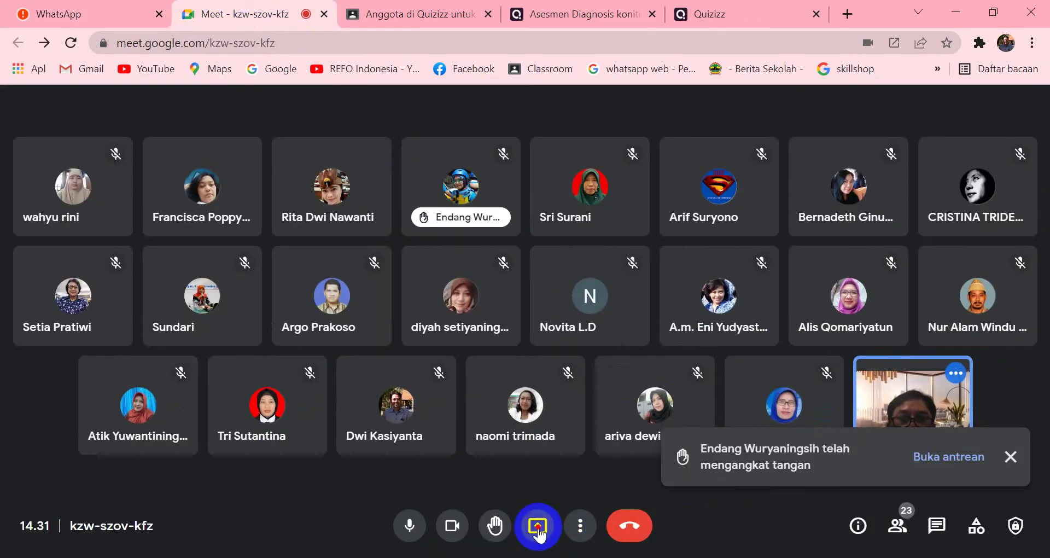
left_click(616, 411)
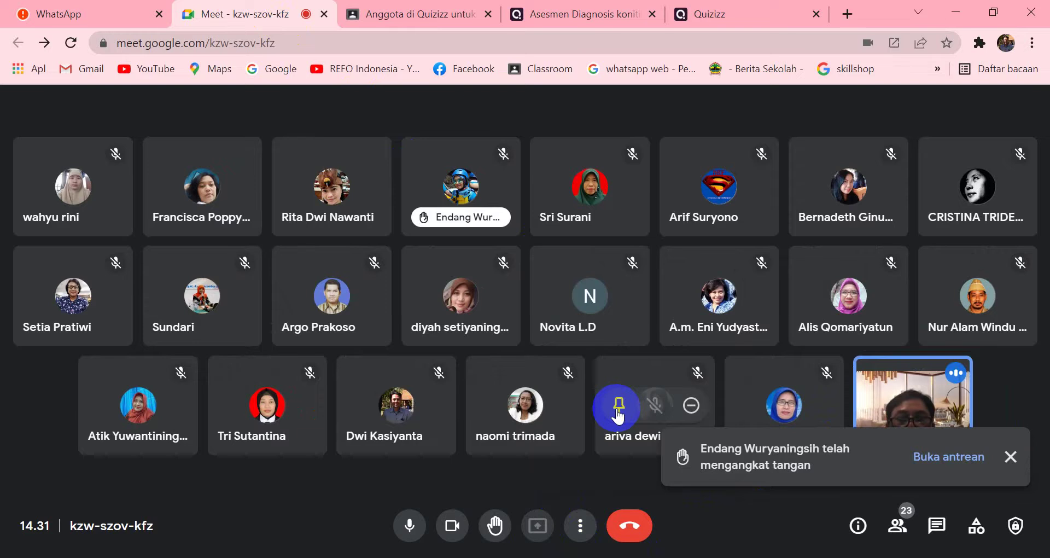
left_click(530, 257)
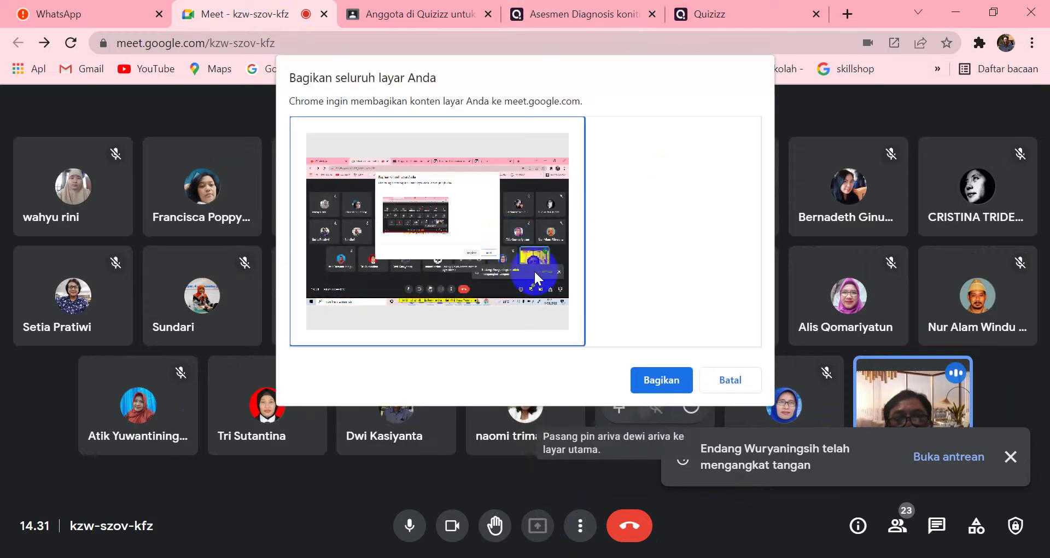
left_click(659, 377)
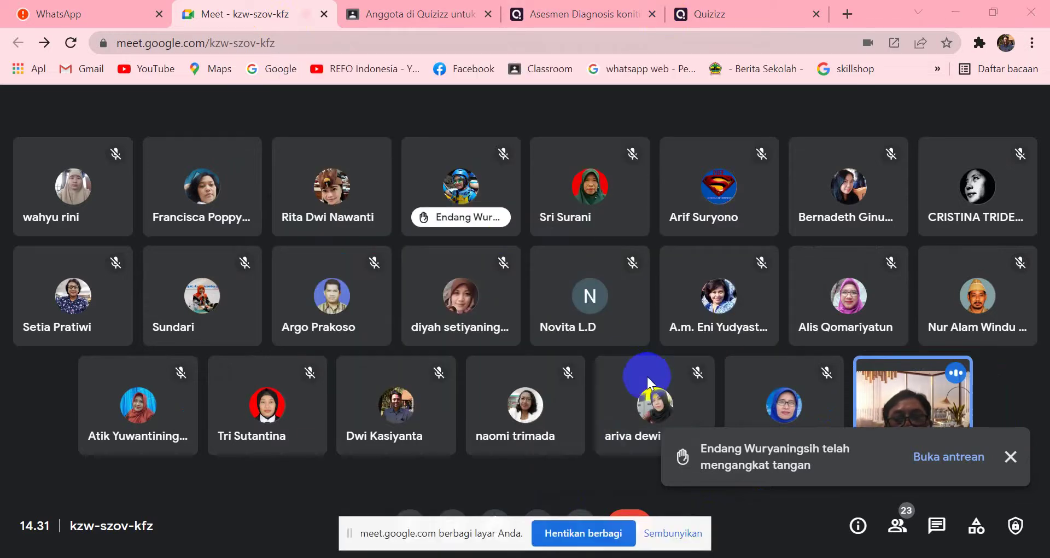
left_click(690, 535)
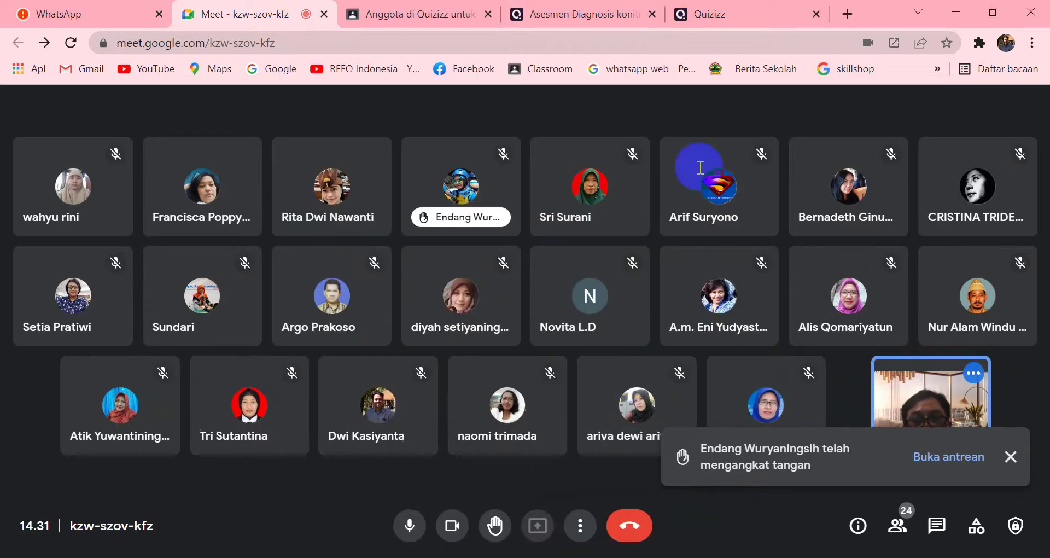
Close the Quizizz Super referral page and show the "Asesmen Diagnosis konitif" lesson from its first slide
left_click(745, 9)
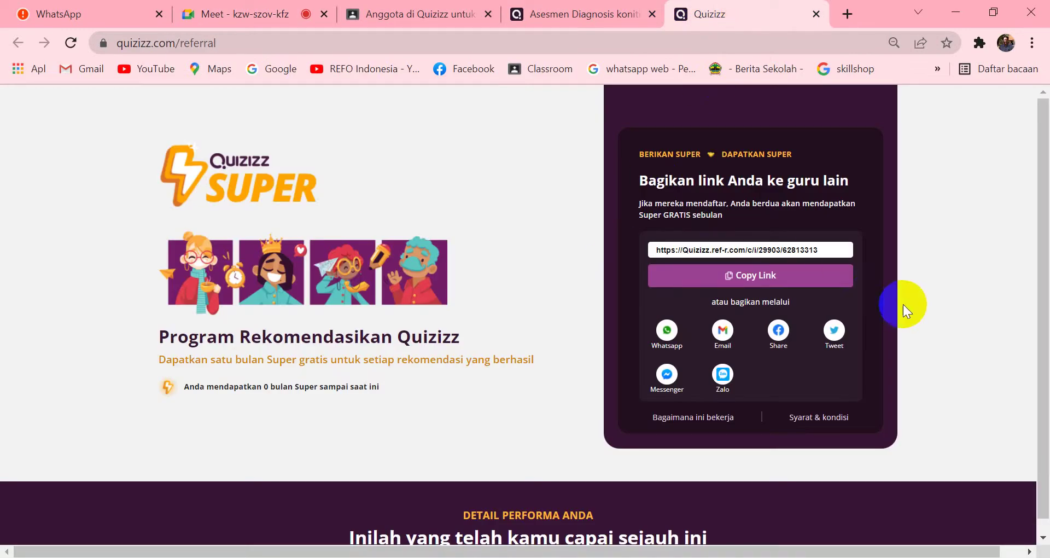
left_click(817, 13)
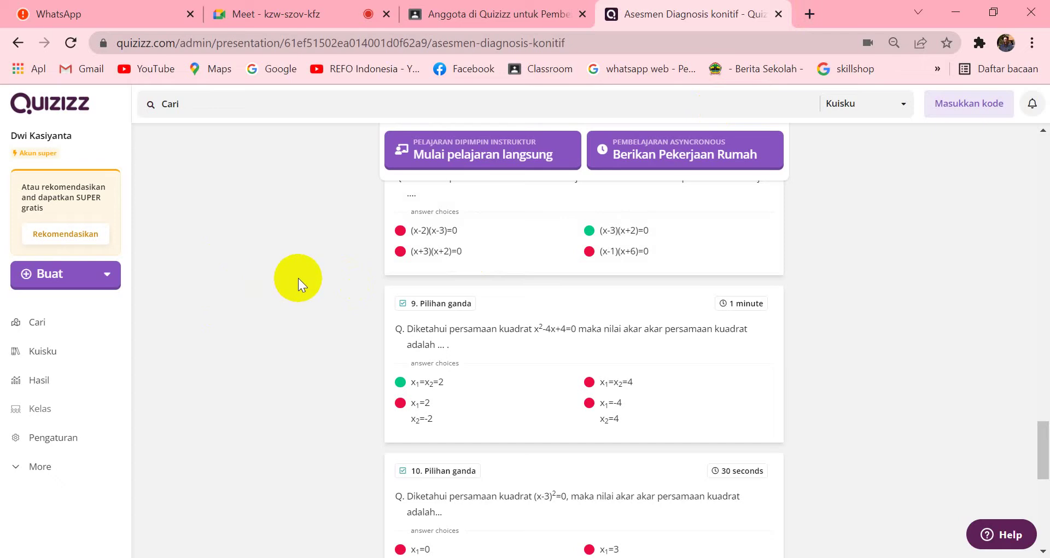
scroll(297, 277, "up", 15)
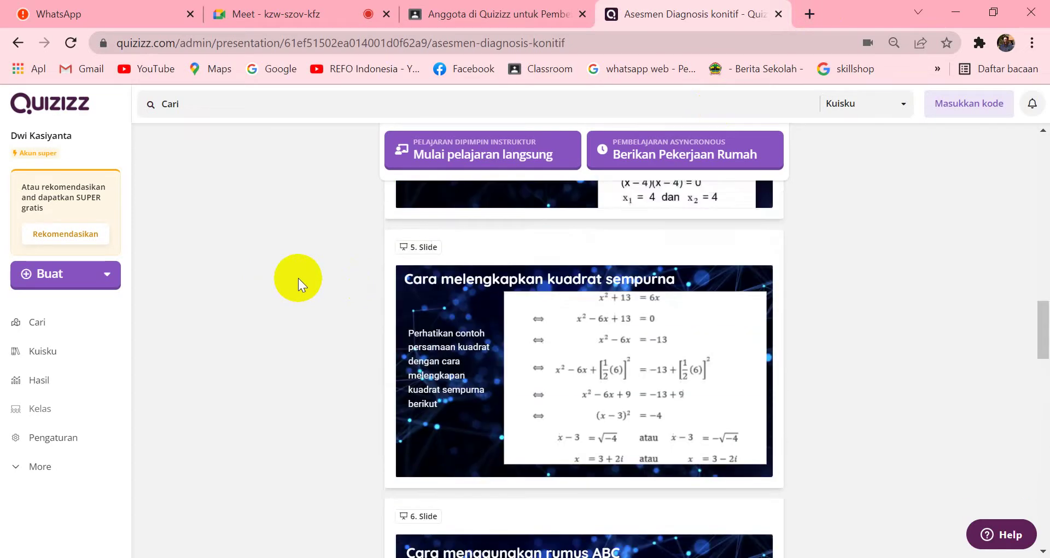
scroll(298, 277, "up", 20)
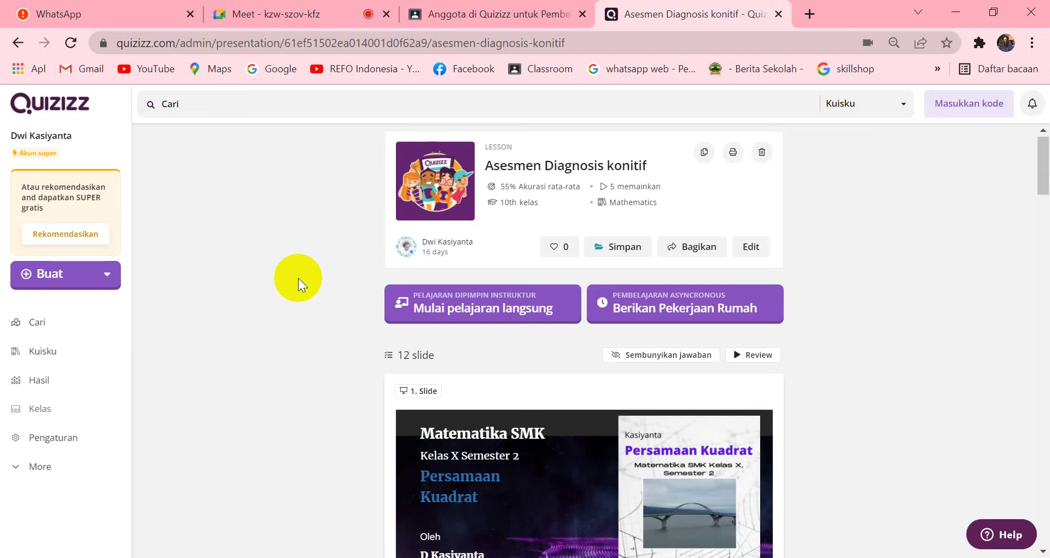
scroll(324, 304, "down", 3)
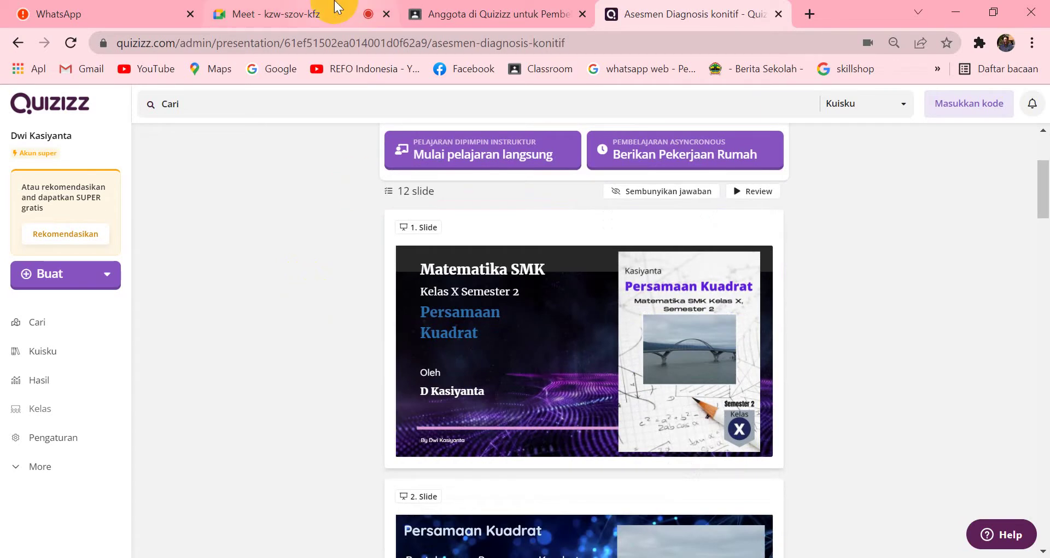
Return to the Google Meet call, read the participant's question in the in-call messages, close them and stop presenting the screen
left_click(321, 15)
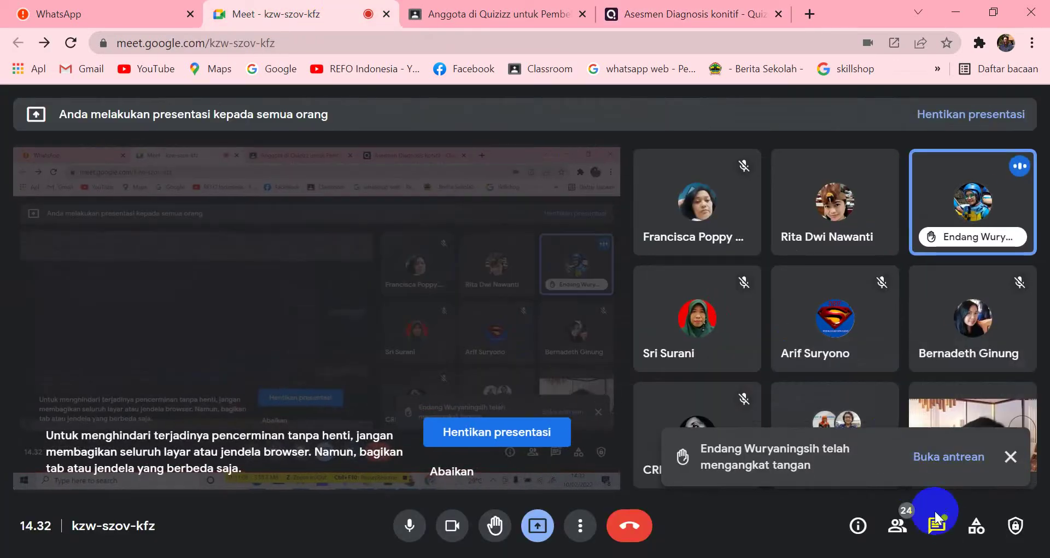
left_click(937, 525)
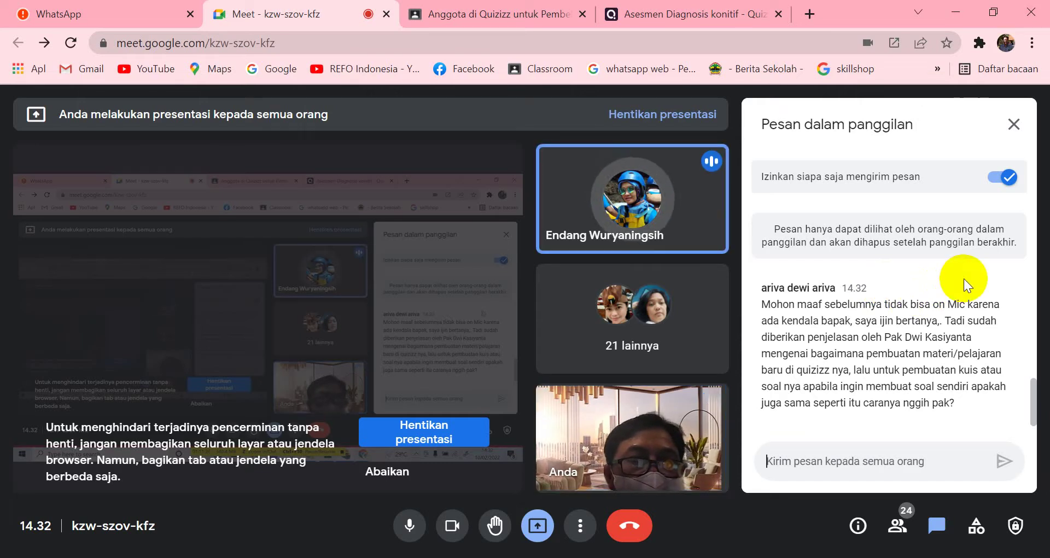
left_click(594, 235)
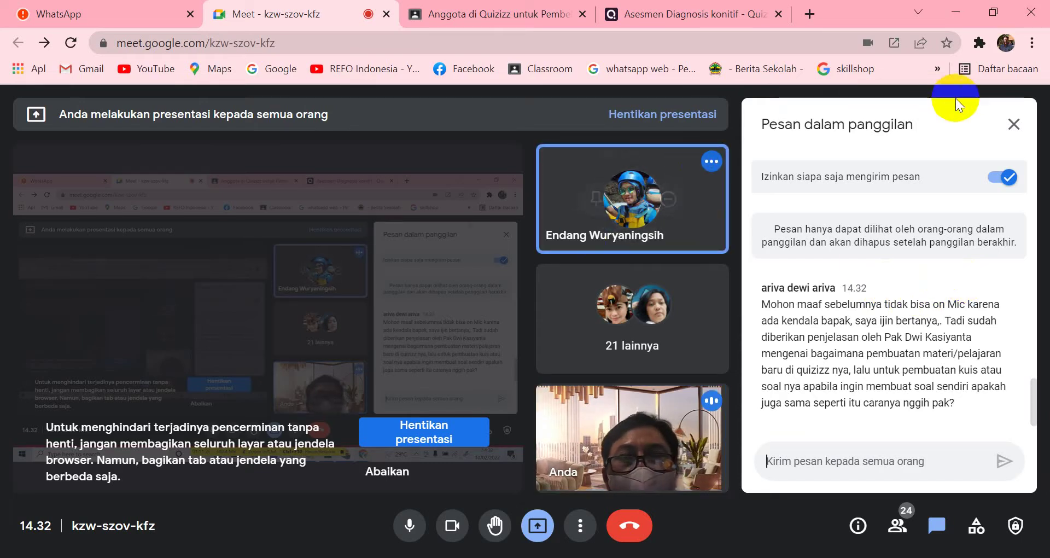
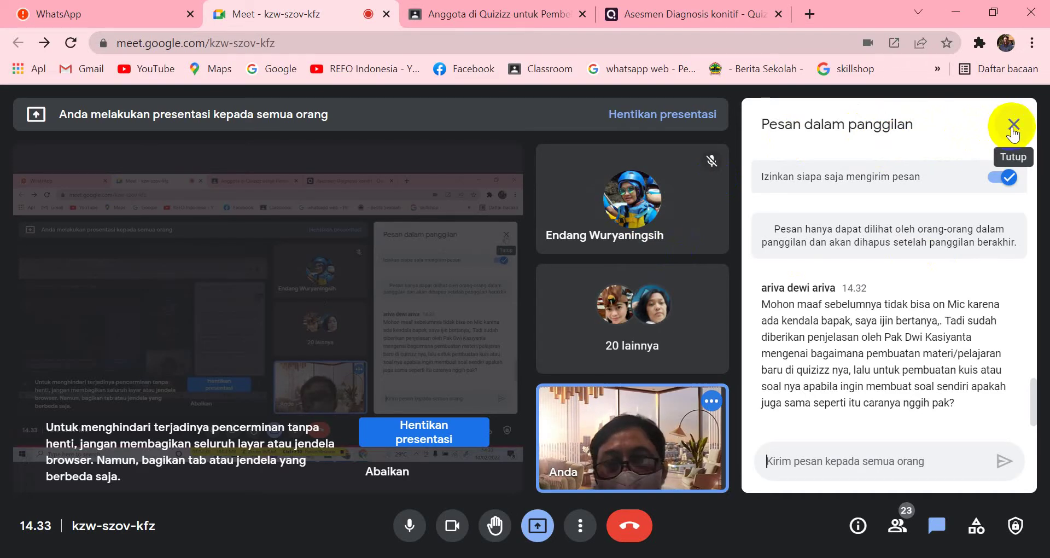
left_click(1013, 125)
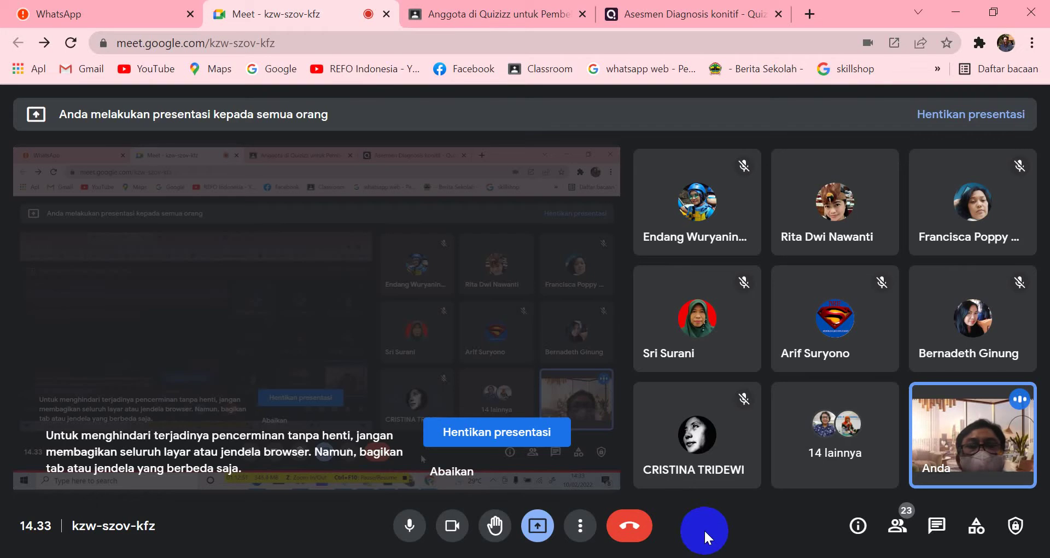
left_click(508, 432)
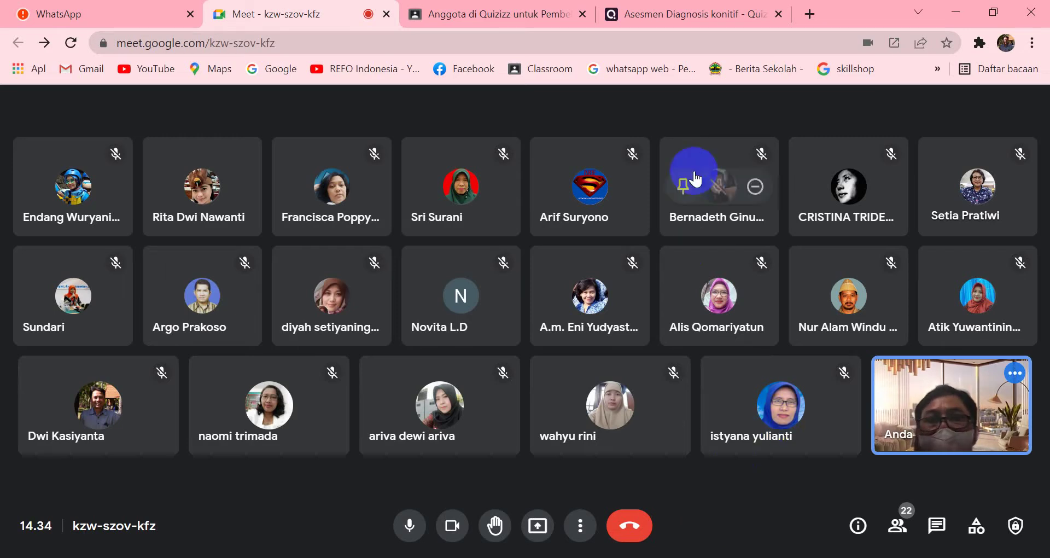
Return to the "Asesmen Diagnosis konitif" lesson in Quizizz and show the creation options for a new quiz or new lesson
left_click(652, 12)
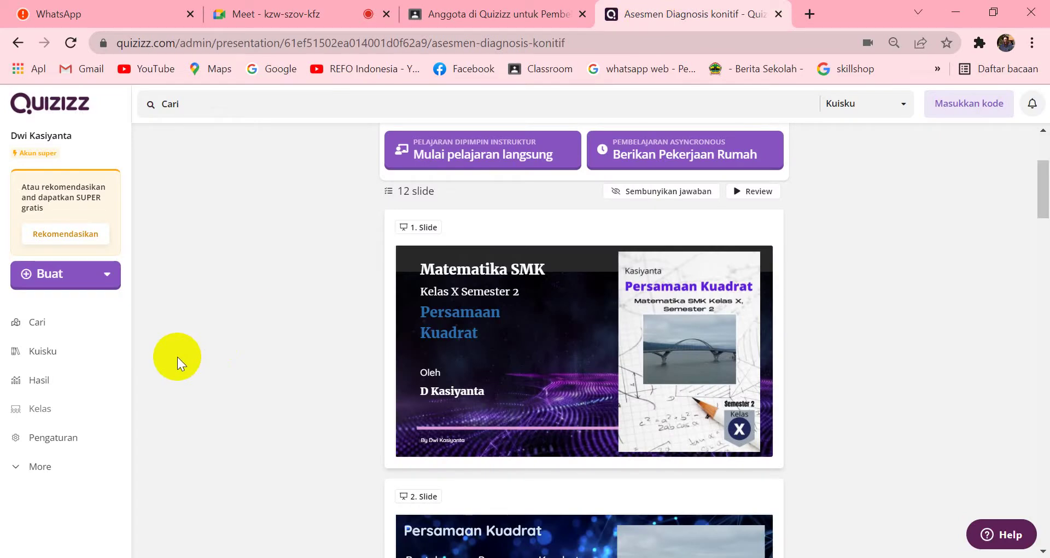
left_click(107, 288)
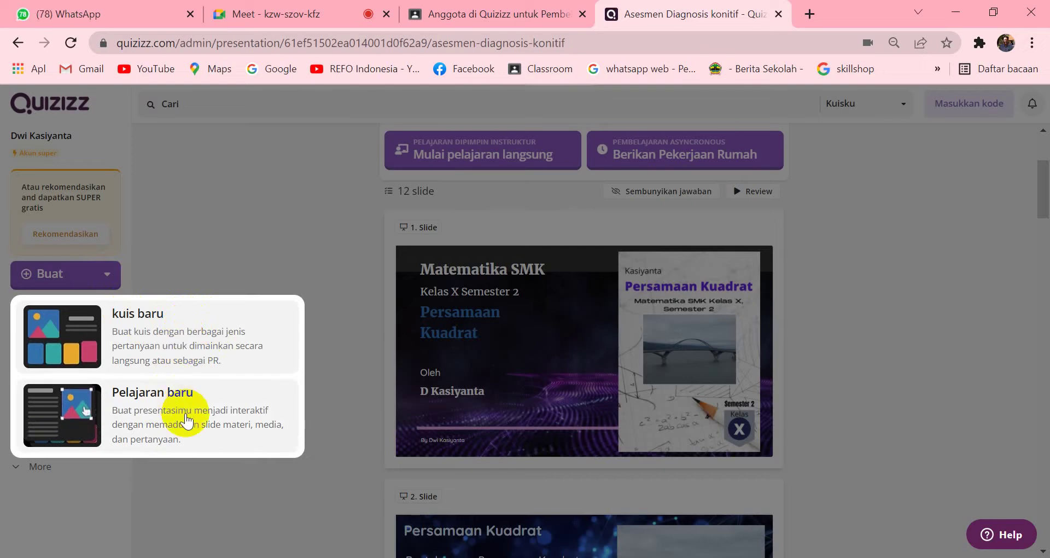
left_click(927, 331)
Examine the opening material slides of the "Asesmen Diagnosis konitif" lesson, from the title slide to the quadratic equation solving methods
scroll(923, 328, "down", 5)
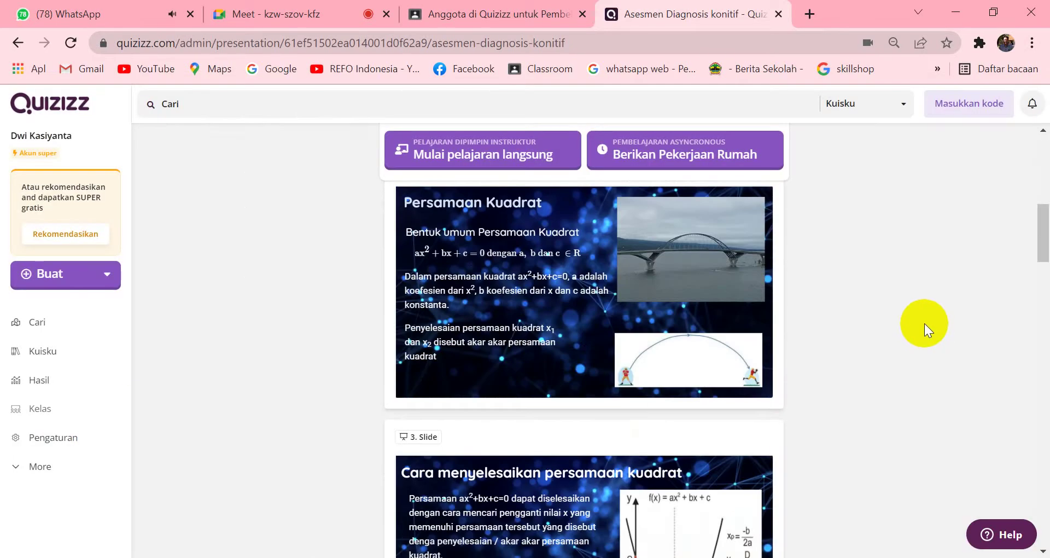
scroll(924, 323, "up", 6)
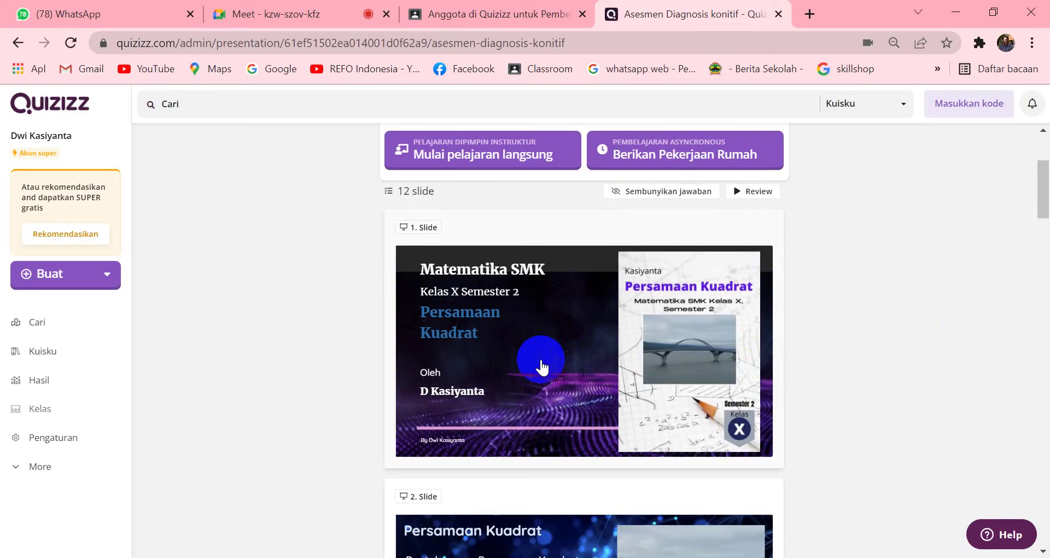
scroll(555, 350, "down", 3)
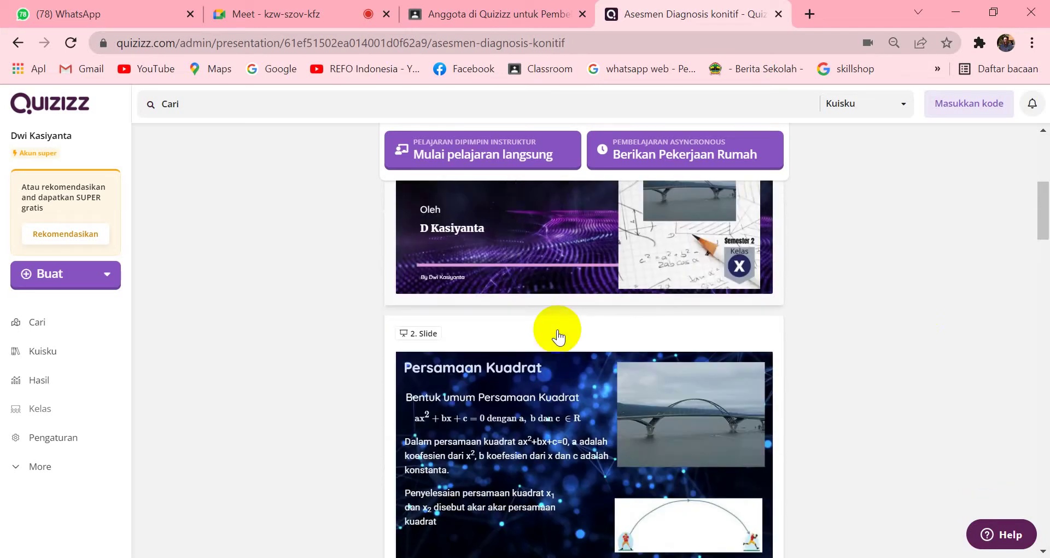
scroll(558, 336, "down", 3)
scroll(555, 342, "down", 2)
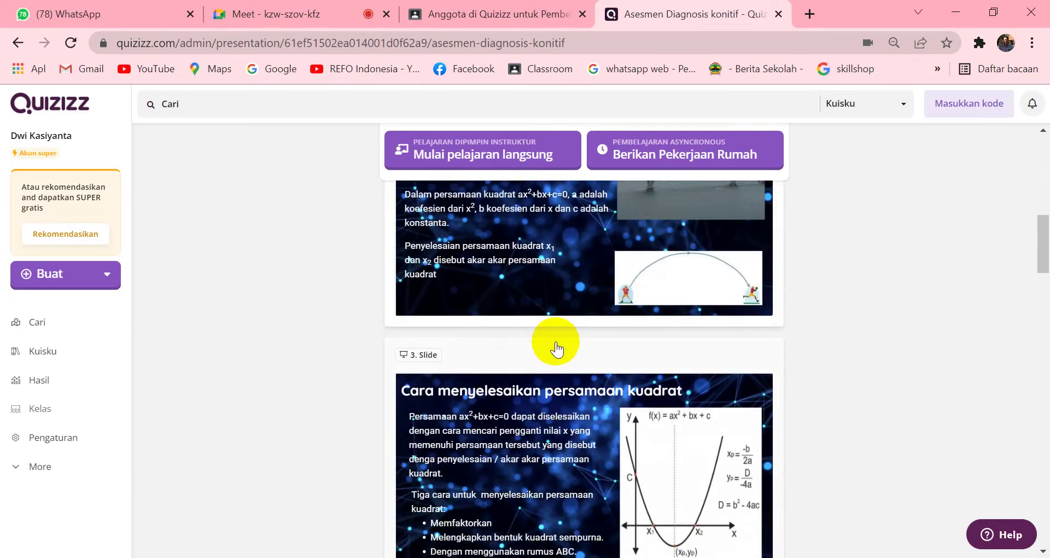
scroll(549, 346, "up", 6)
scroll(557, 339, "up", 3)
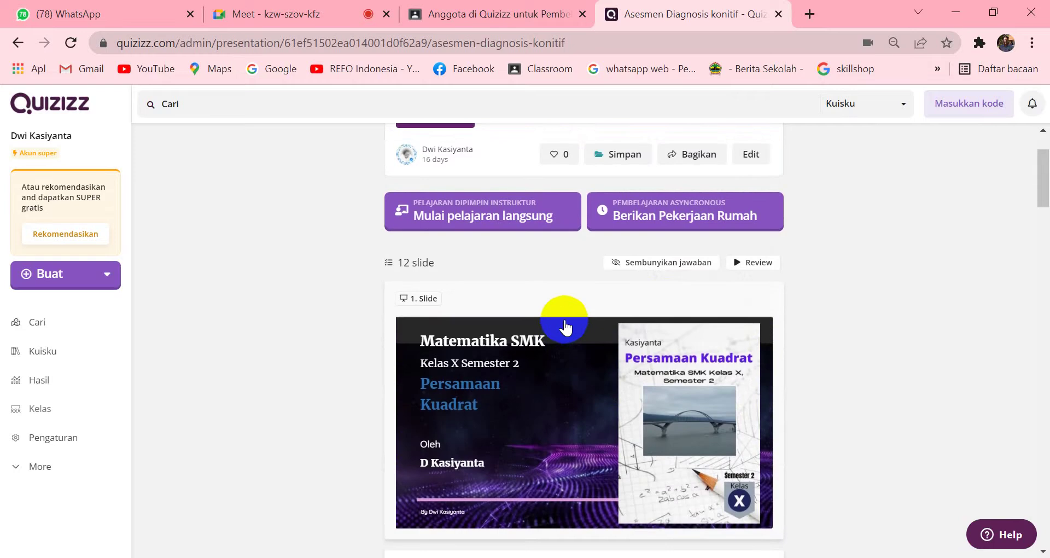
scroll(589, 345, "down", 1)
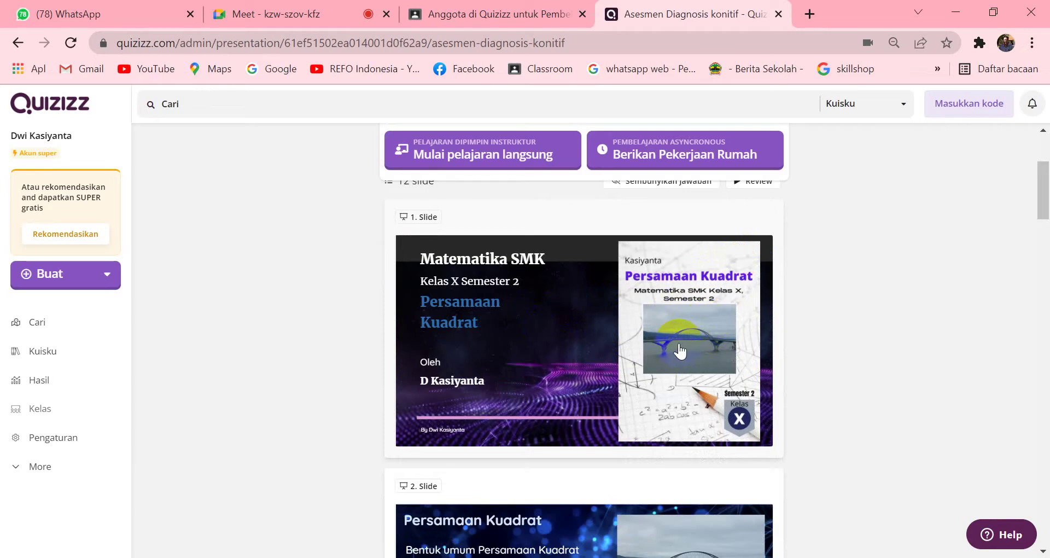
scroll(680, 348, "down", 1)
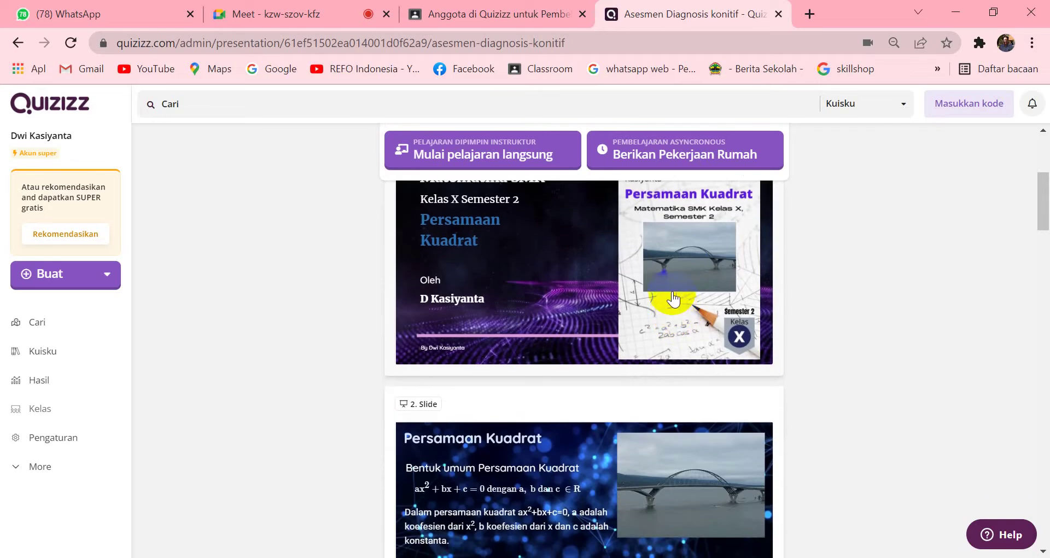
scroll(674, 300, "up", 1)
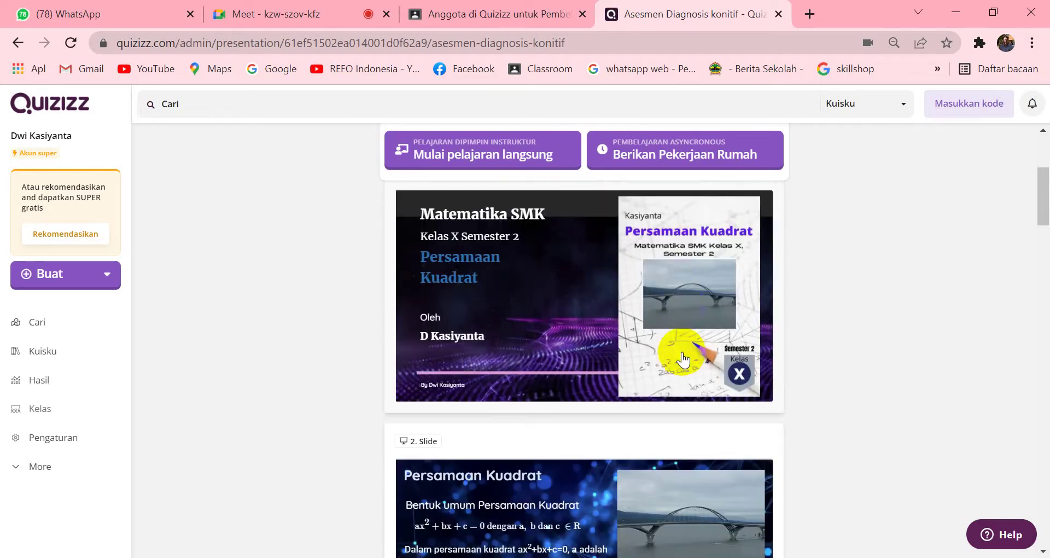
scroll(682, 358, "down", 4)
scroll(617, 350, "down", 6)
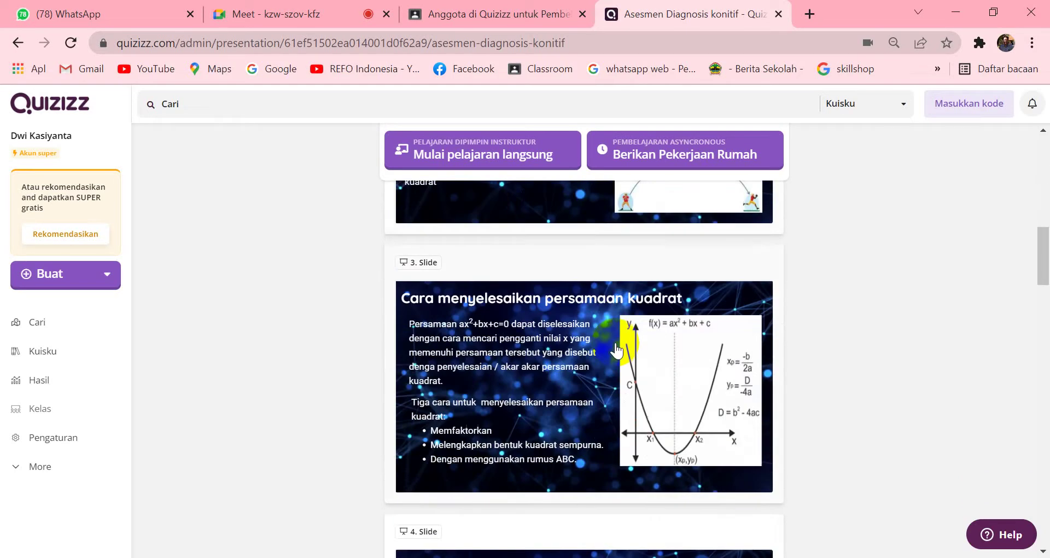
scroll(617, 348, "up", 1)
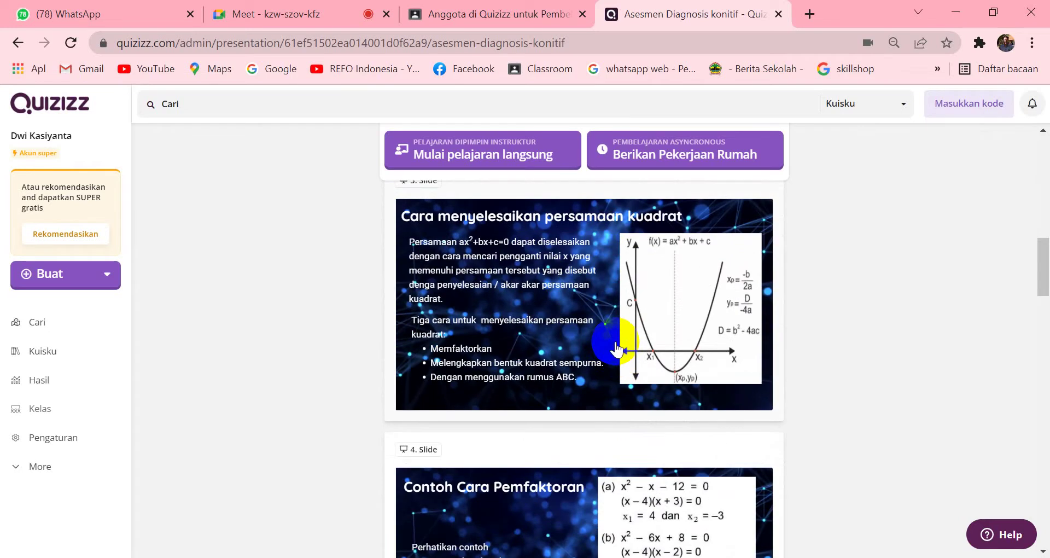
scroll(616, 348, "up", 3)
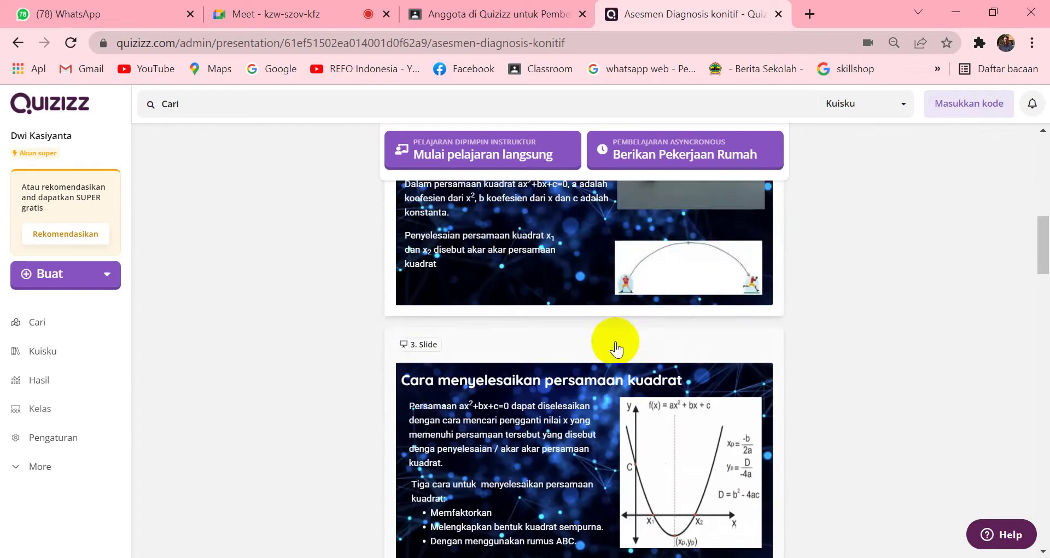
Examine the lesson's quiz instructions on slide 7 and the multiple-choice and short-answer questions 8 to 12
scroll(615, 347, "down", 12)
scroll(615, 340, "down", 11)
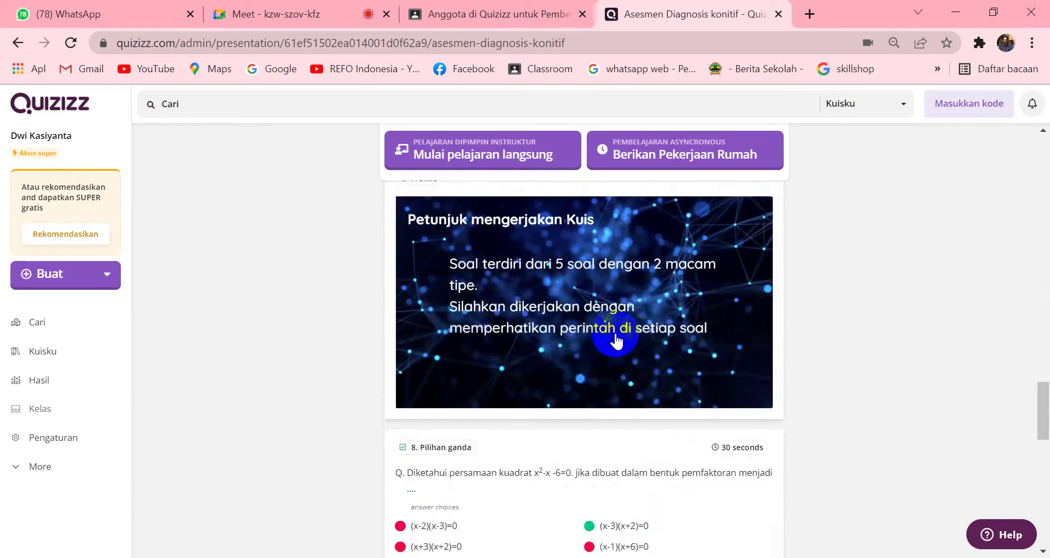
scroll(760, 270, "down", 6)
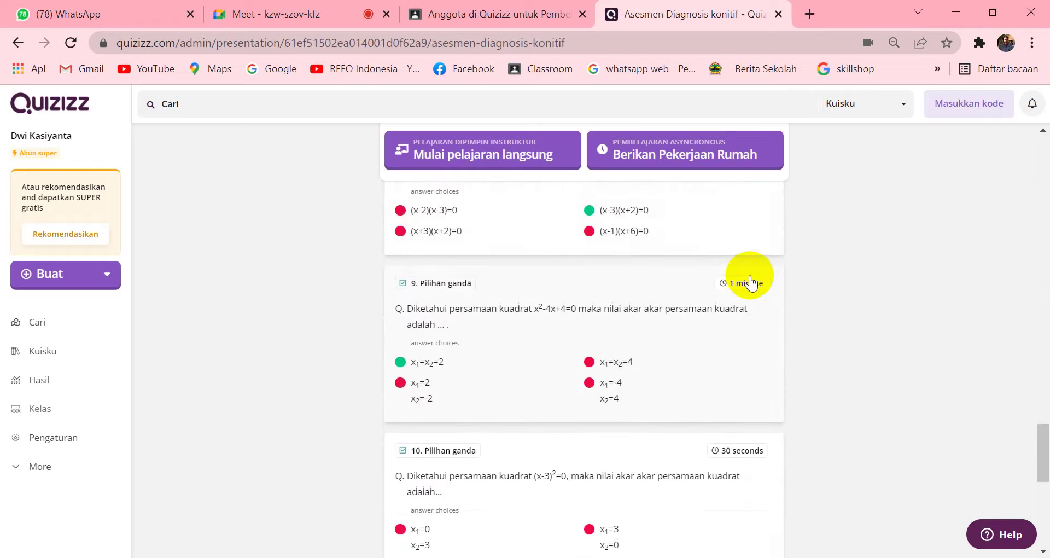
scroll(747, 284, "down", 4)
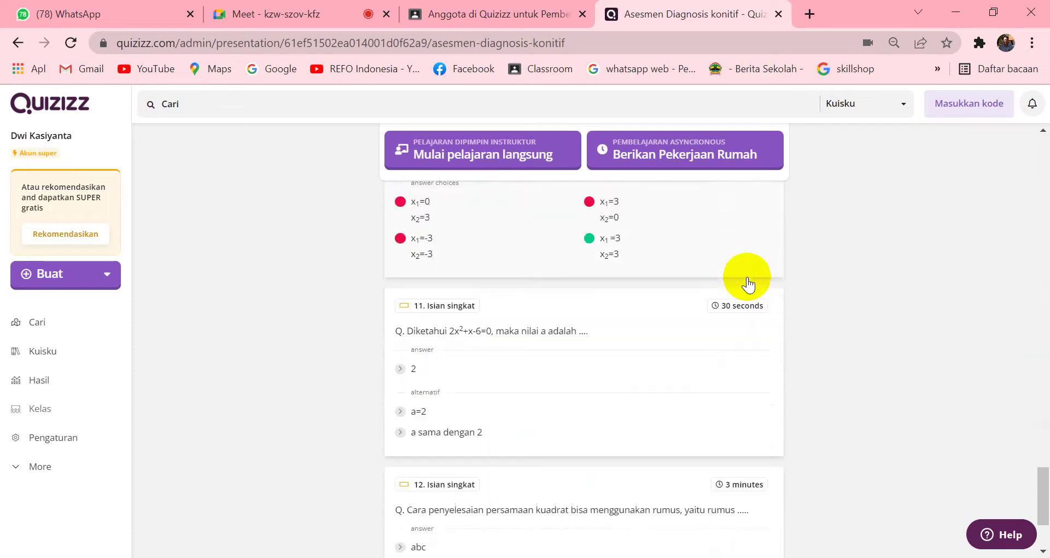
scroll(673, 361, "up", 5)
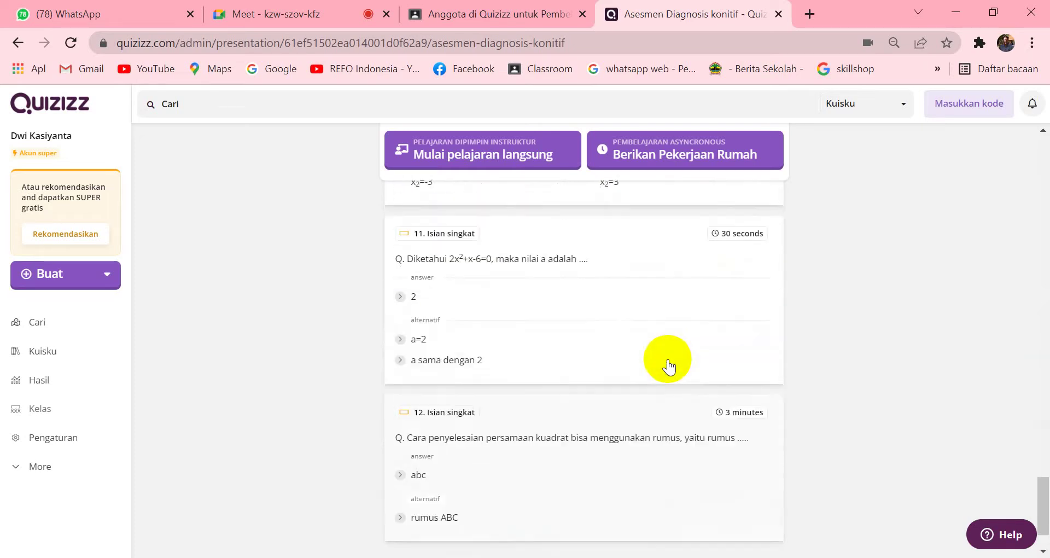
scroll(669, 362, "down", 5)
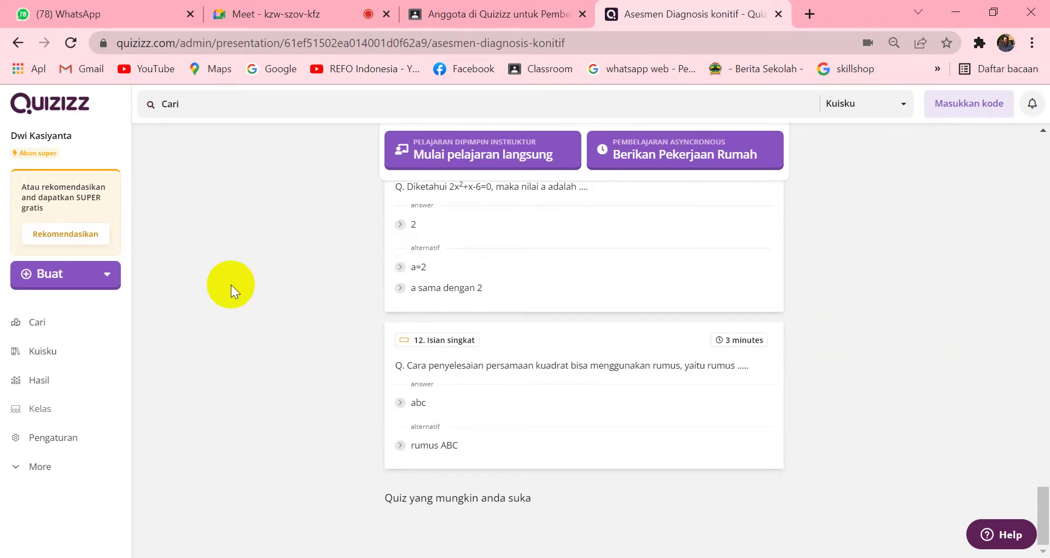
scroll(231, 284, "up", 8)
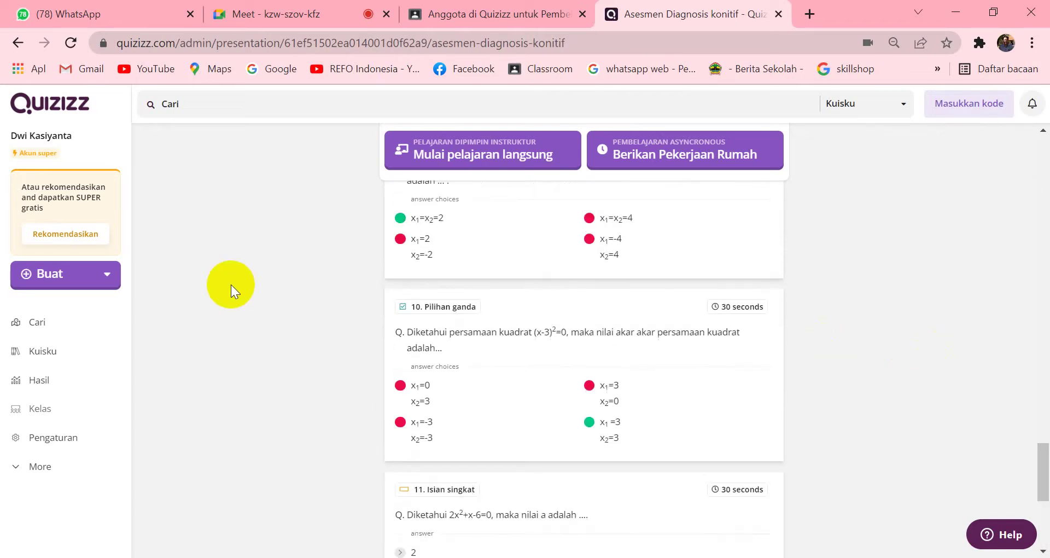
scroll(943, 300, "up", 2)
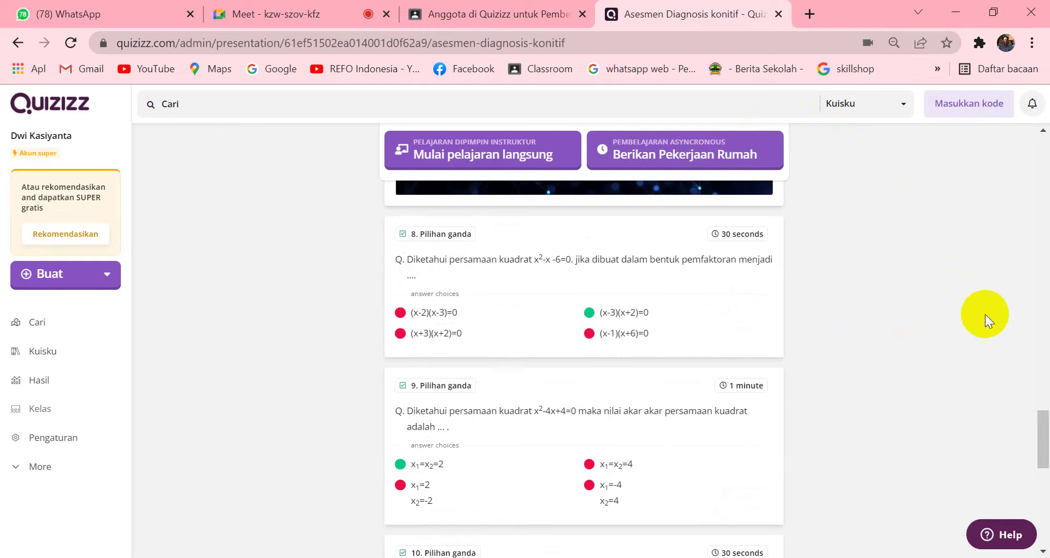
scroll(985, 313, "up", 5)
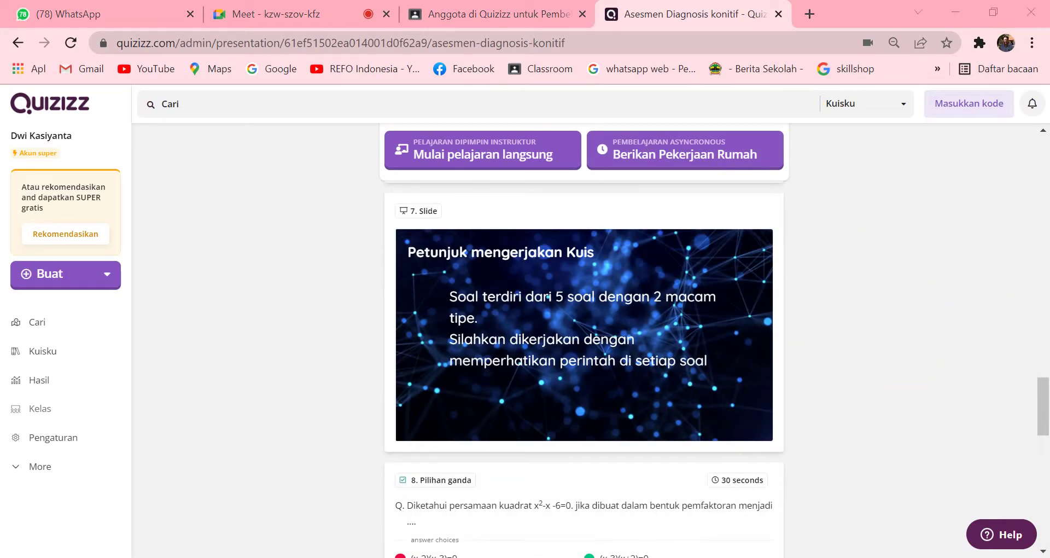
Return to the Google Meet call, present the entire screen again and hide the screen-sharing notice
left_click(699, 553)
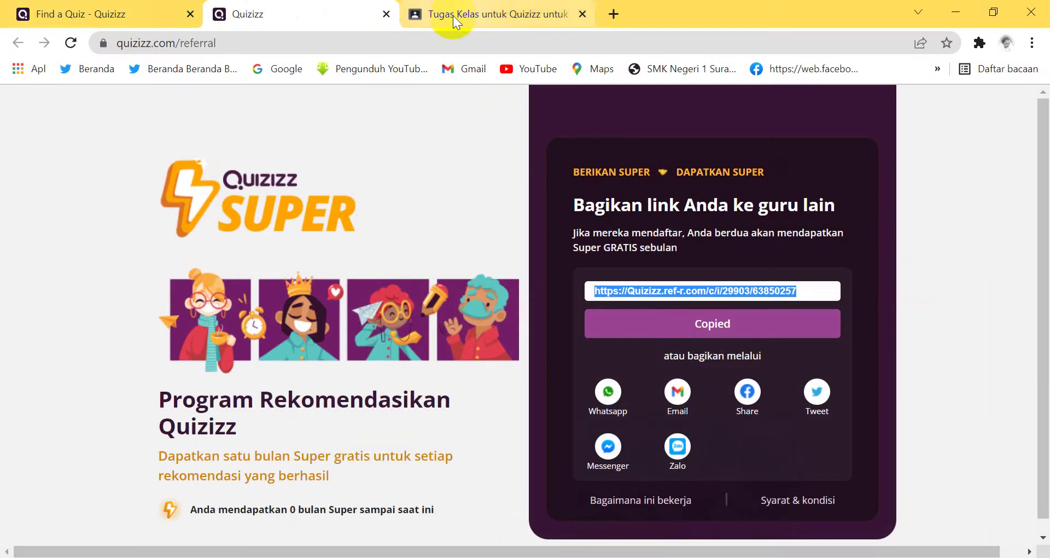
key("alt+Tab")
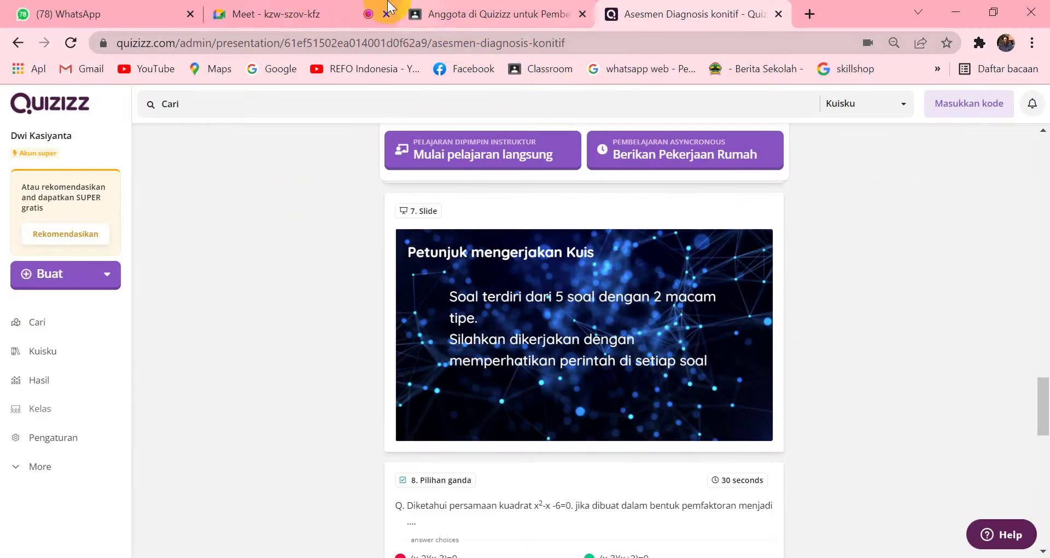
left_click(317, 12)
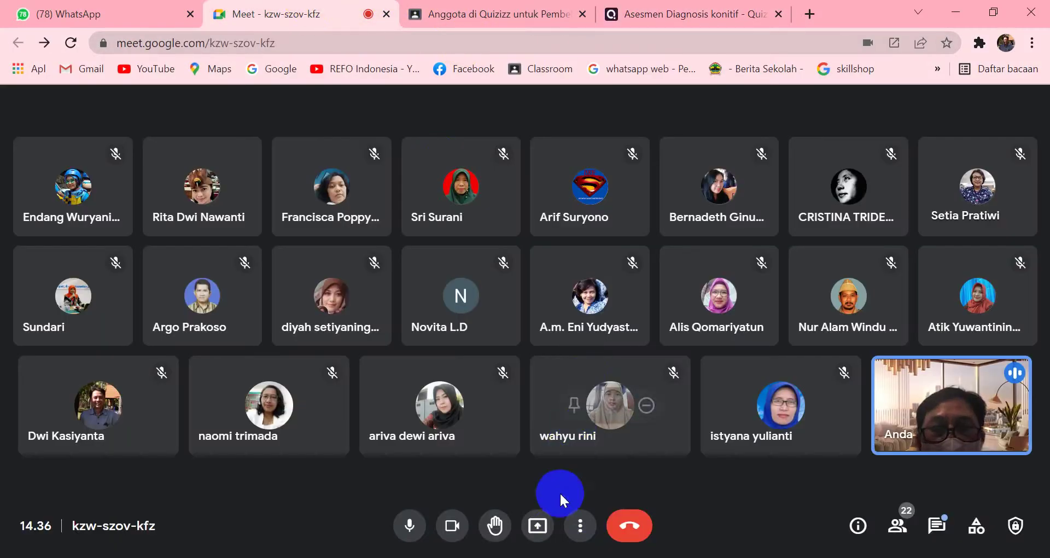
left_click(538, 528)
left_click(613, 408)
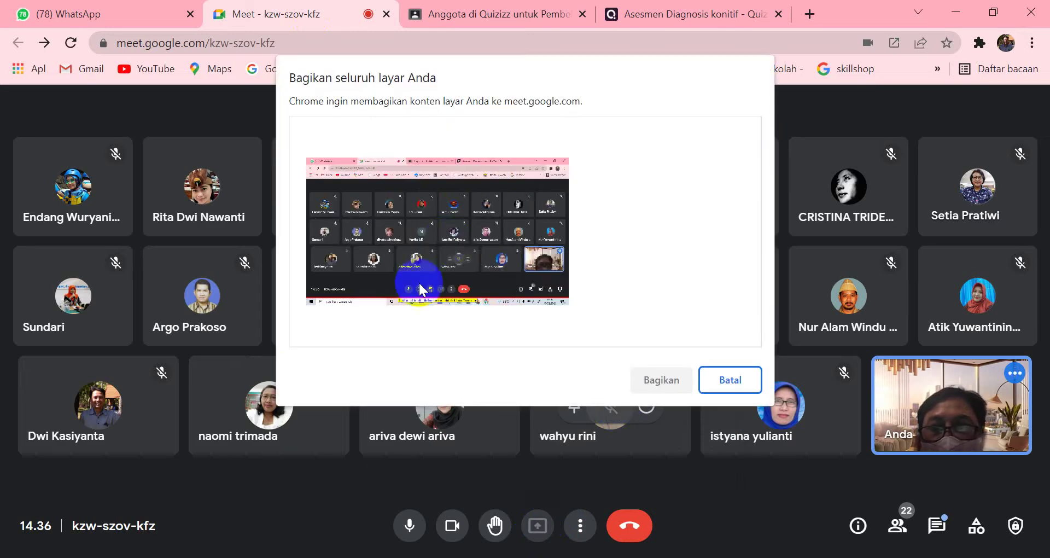
left_click(449, 229)
left_click(660, 381)
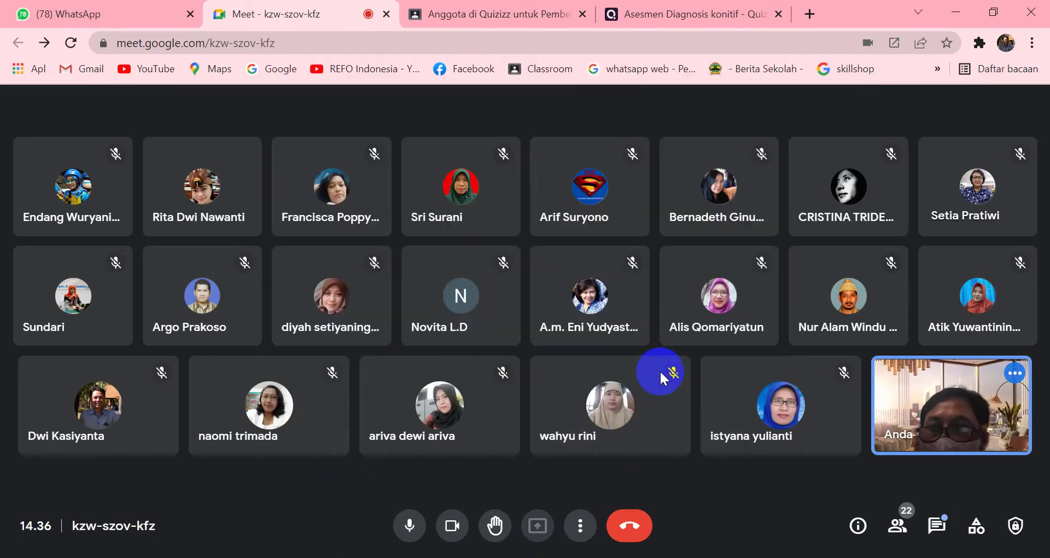
left_click(673, 532)
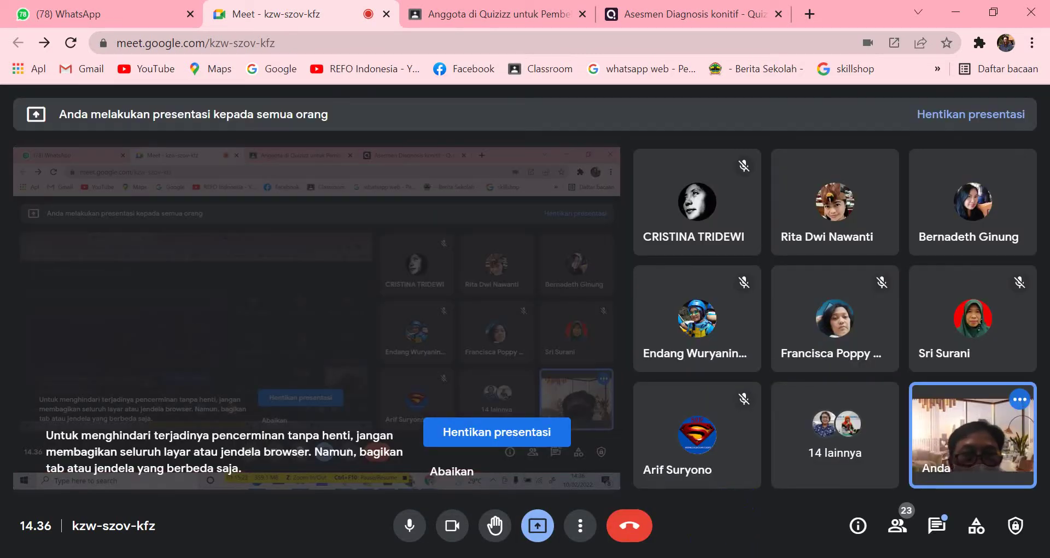
Switch to the other browser window with the basic Quizizz account and show its "Find a Quiz" home page
left_click(682, 555)
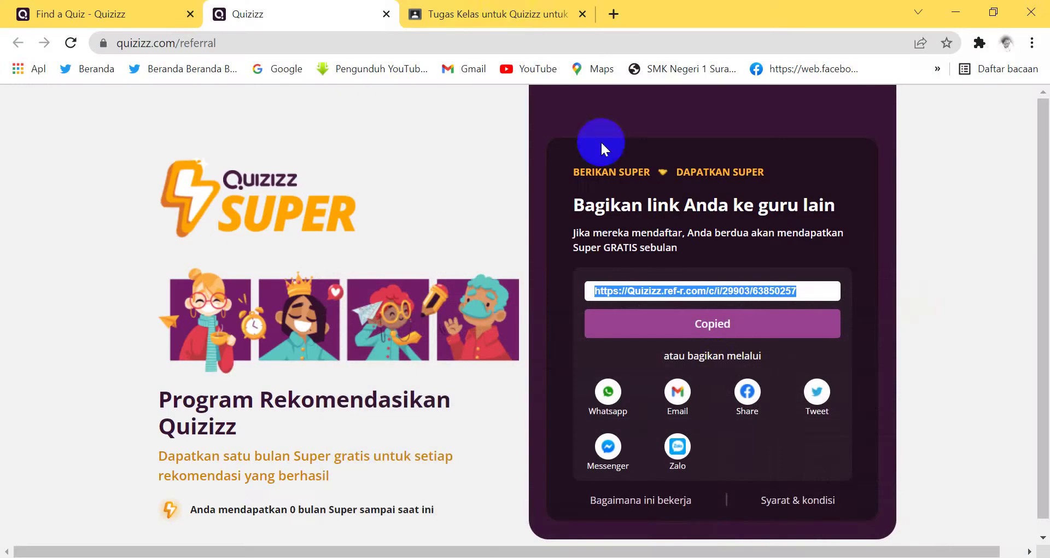
left_click(455, 20)
left_click(105, 13)
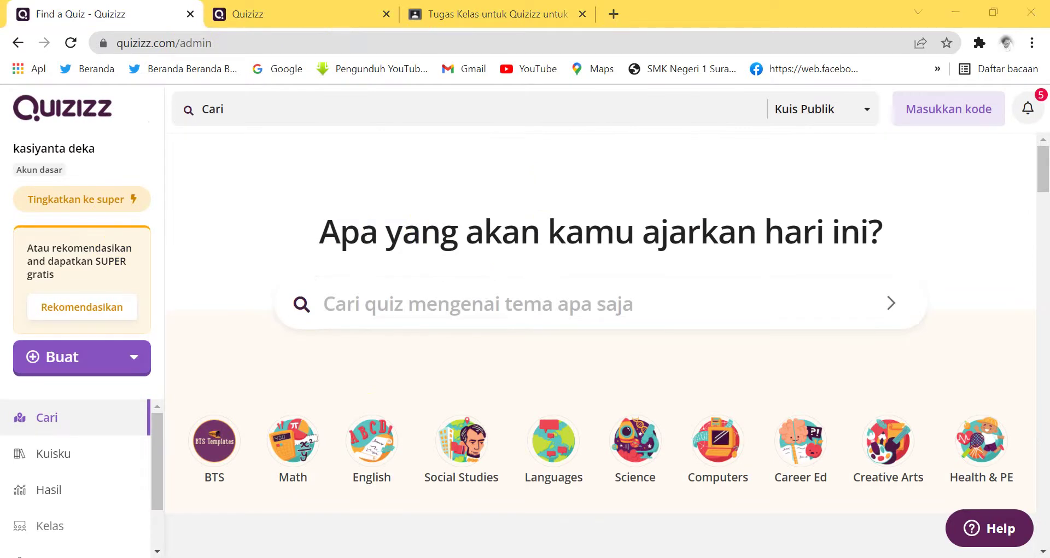
Switch back to the browser window with the Super account and review the "Asesmen Diagnosis konitif" lesson's slides and questions through question 12
key("alt+Tab")
left_click(682, 16)
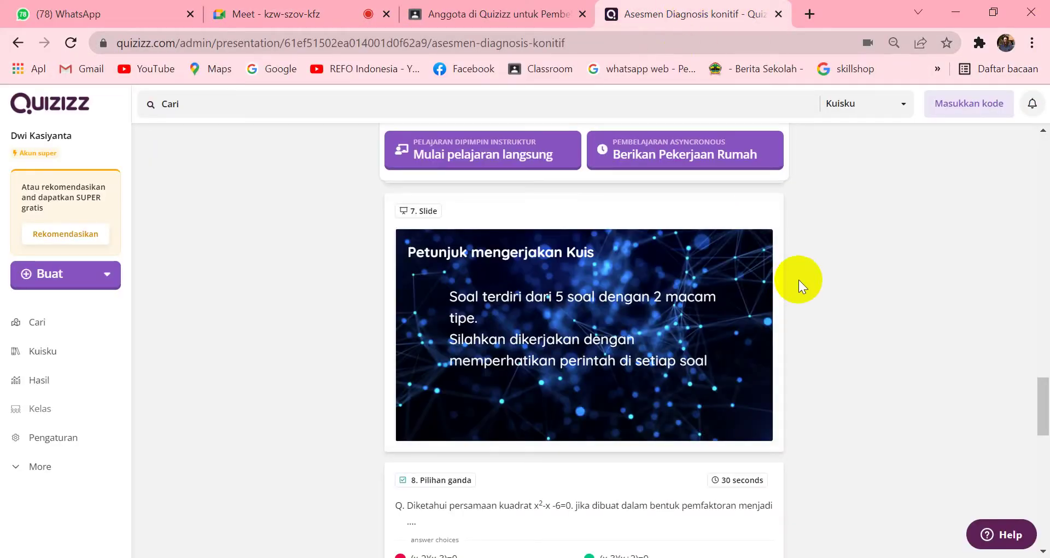
scroll(711, 329, "up", 20)
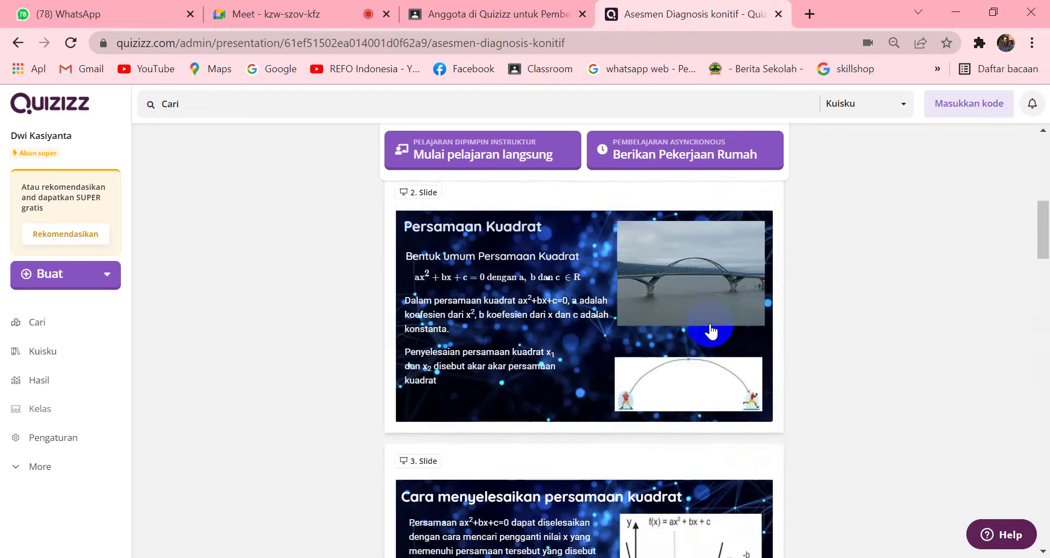
scroll(710, 331, "up", 7)
scroll(710, 331, "down", 10)
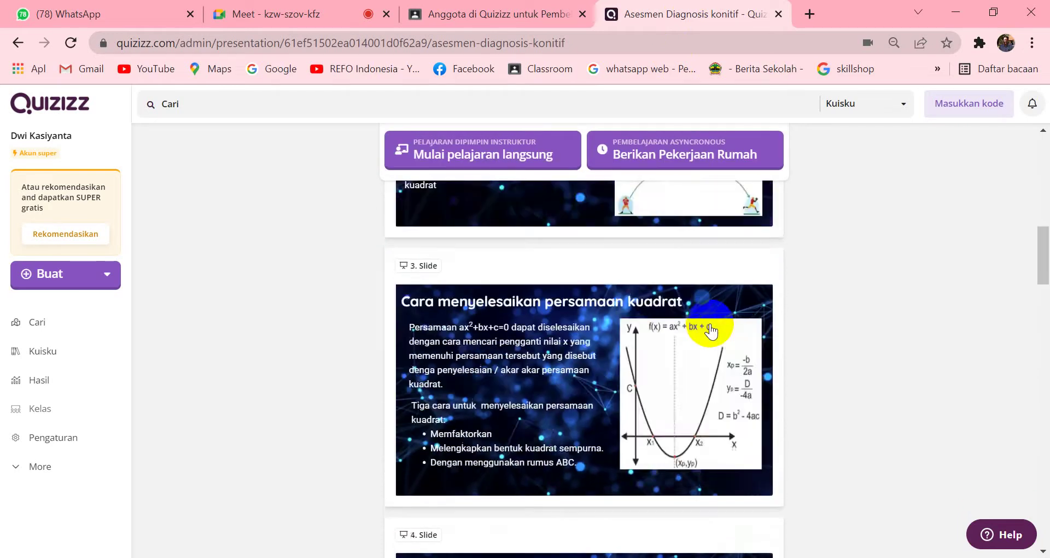
scroll(710, 331, "down", 20)
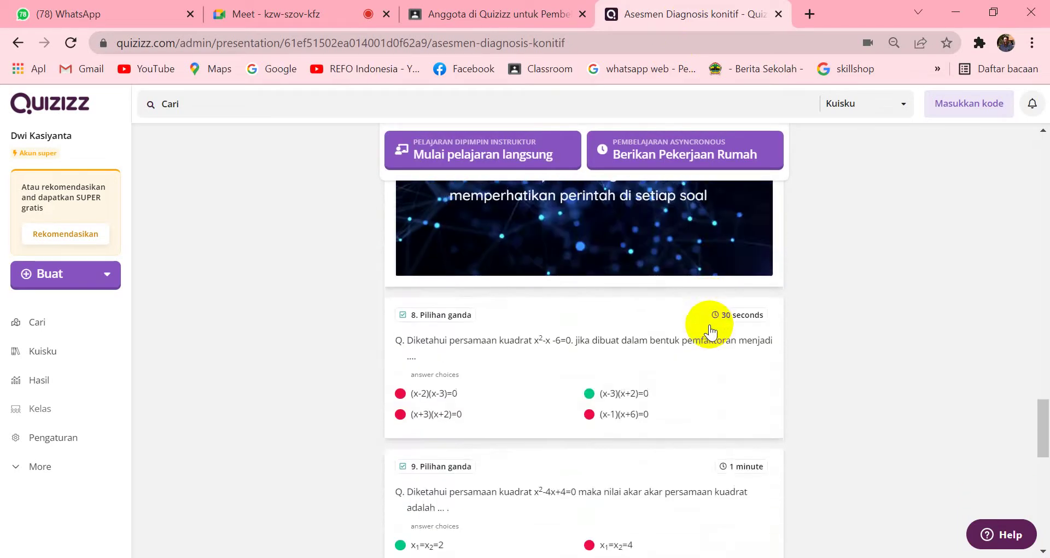
scroll(710, 331, "down", 10)
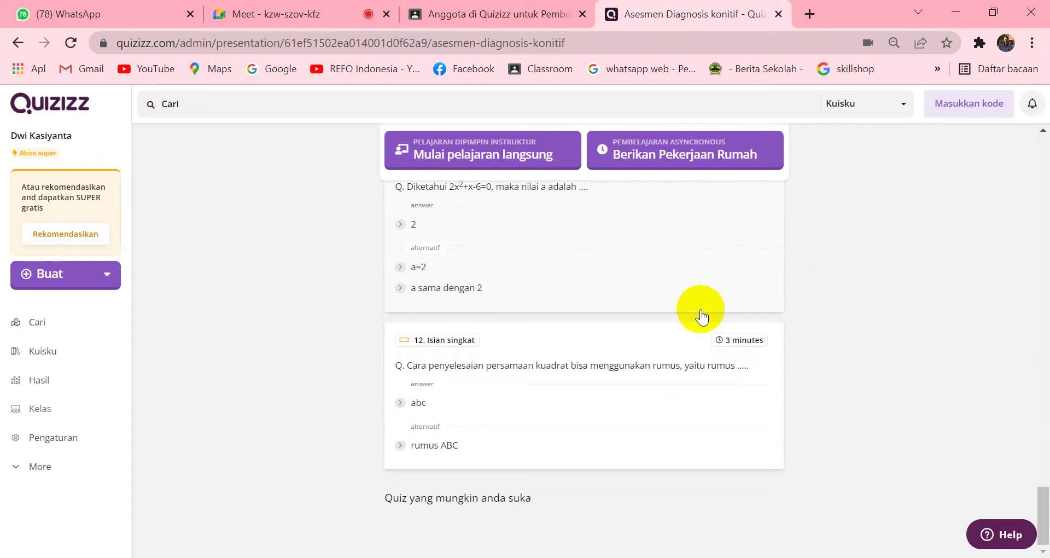
Show the creation options for a new quiz or new lesson, close them and return to the lesson's title slide
left_click(109, 275)
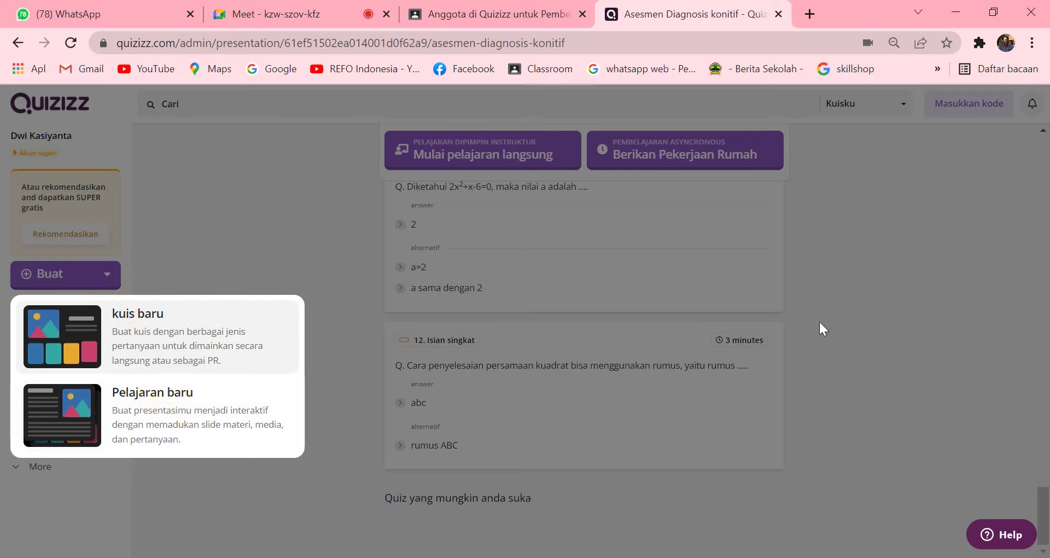
left_click(907, 317)
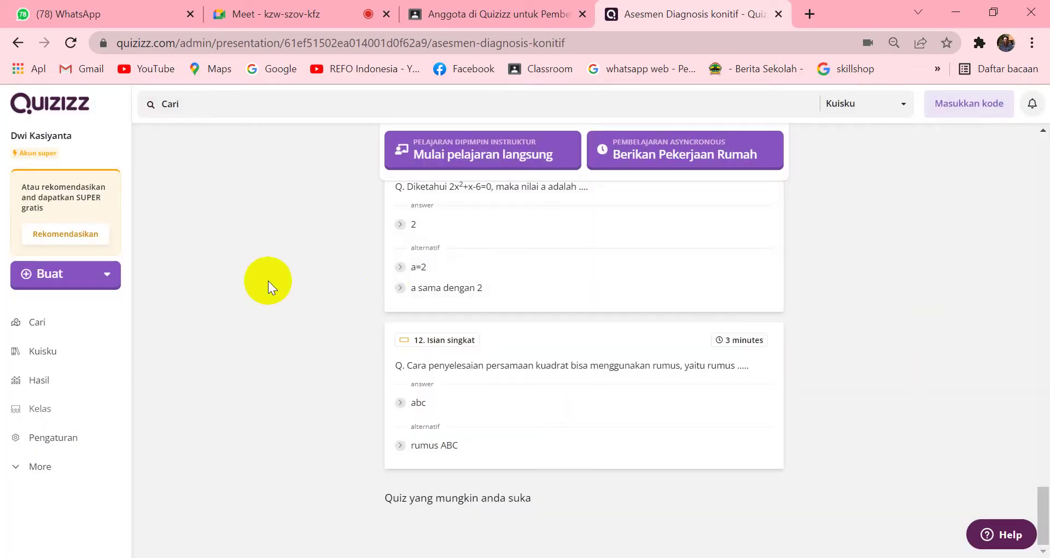
scroll(268, 281, "up", 10)
scroll(267, 280, "up", 10)
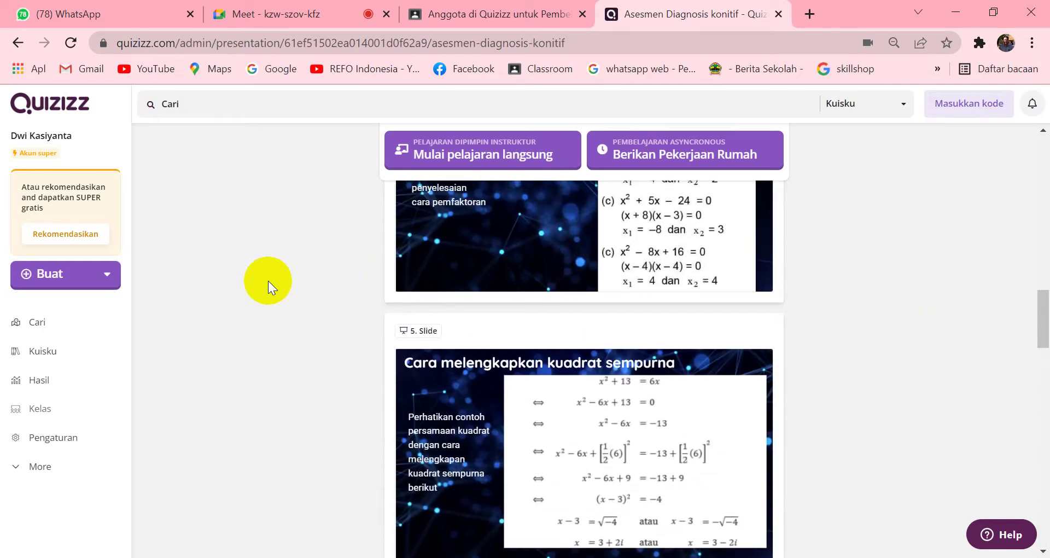
scroll(268, 281, "up", 5)
scroll(268, 280, "up", 8)
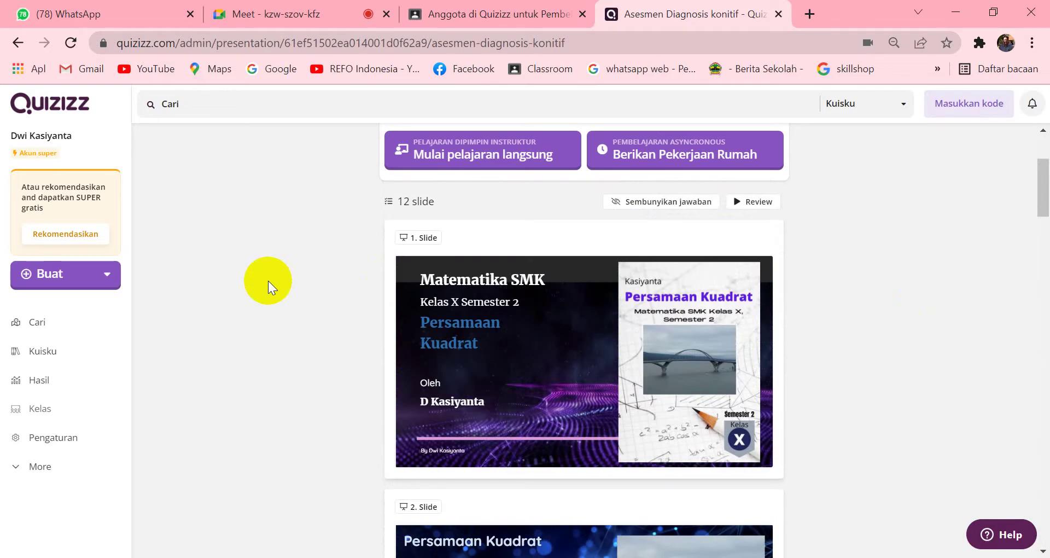
scroll(933, 368, "up", 2)
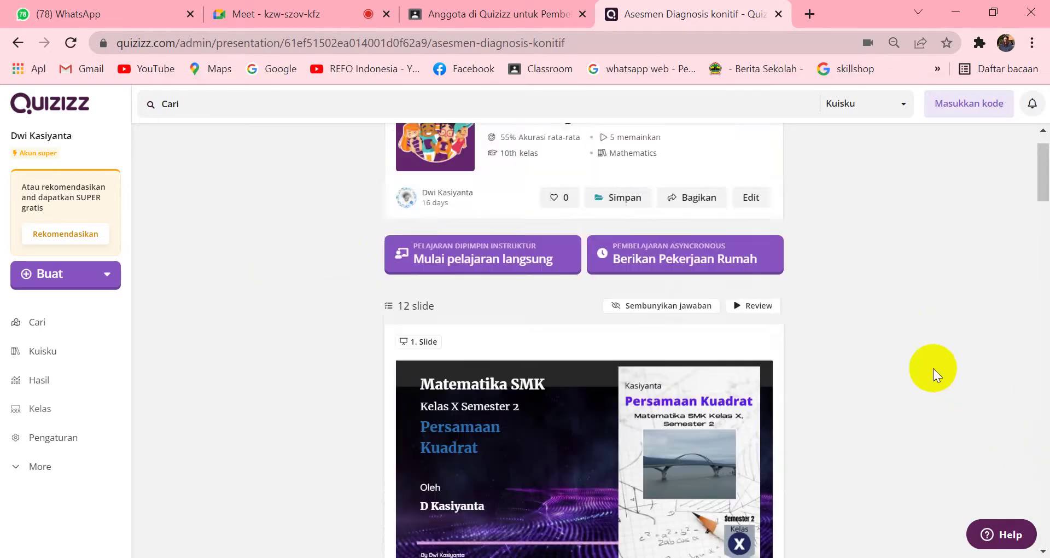
Examine the lesson in order, from the material slides and quiz instructions to the short-answer questions 11 and 12
scroll(904, 350, "down", 4)
scroll(868, 314, "down", 12)
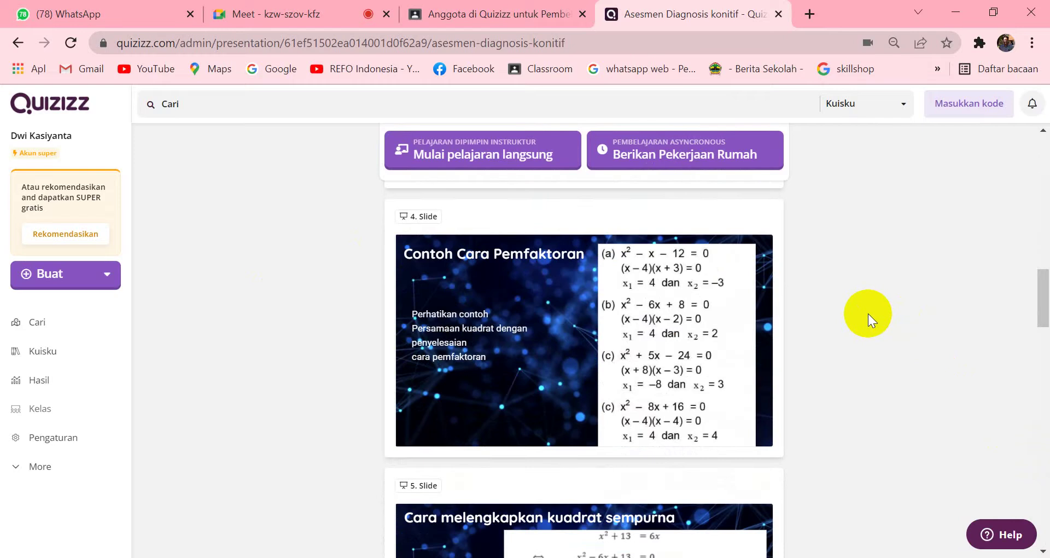
scroll(867, 313, "down", 7)
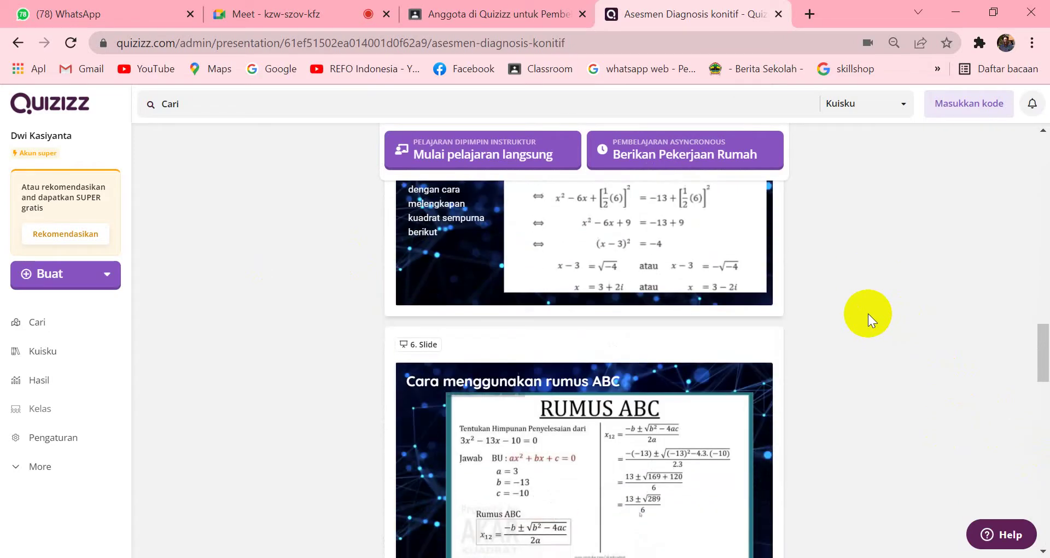
scroll(868, 313, "down", 5)
scroll(843, 301, "up", 1)
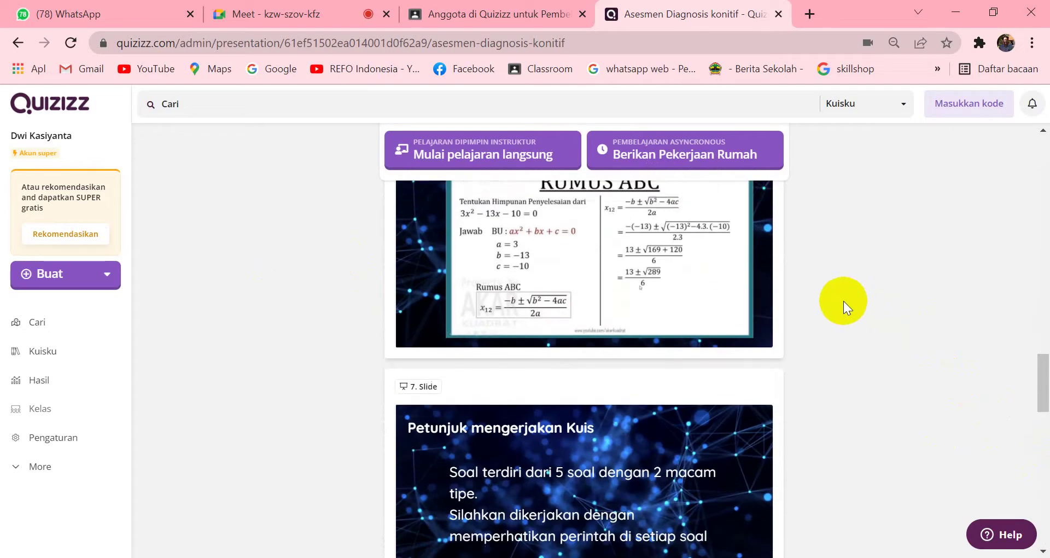
scroll(843, 301, "down", 2)
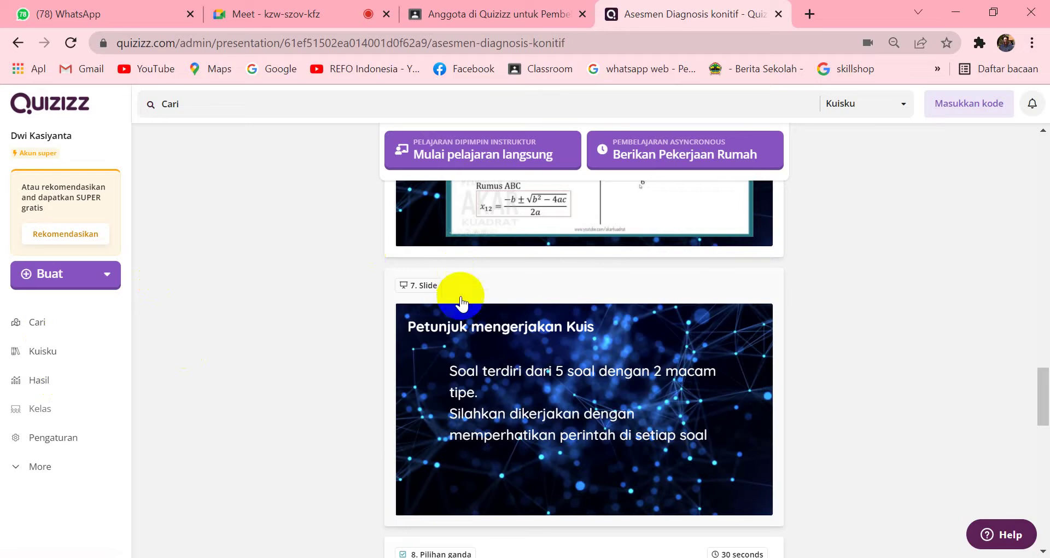
scroll(811, 337, "down", 12)
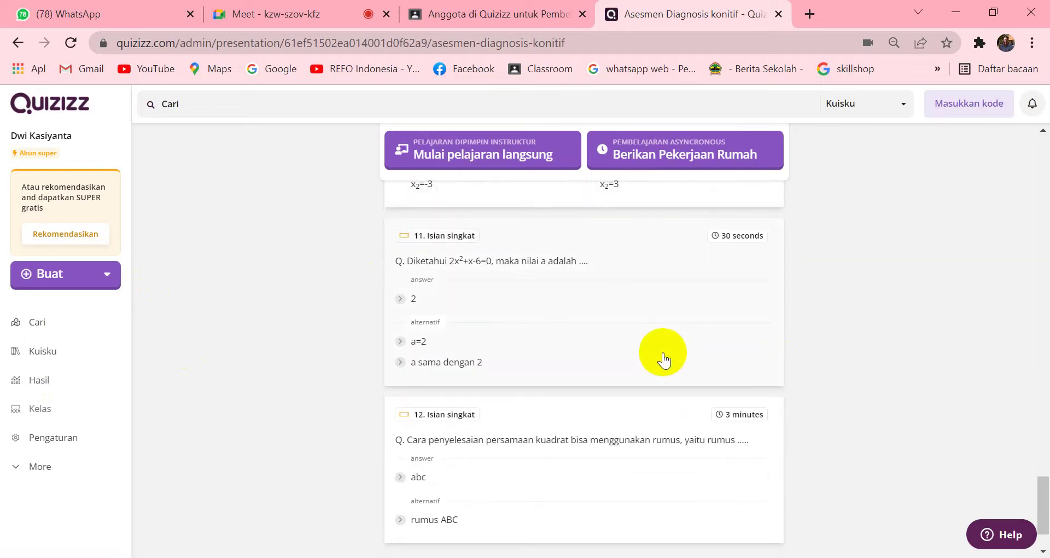
Open the results list and bring up the report of the assigned "Asesmen Diagnosis konitif" lesson
left_click(38, 382)
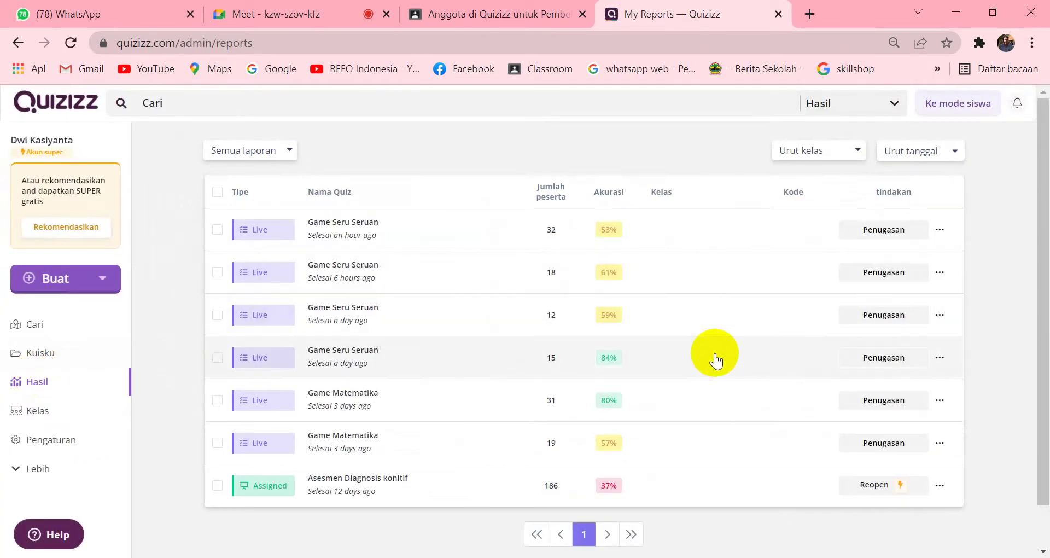
scroll(709, 364, "down", 1)
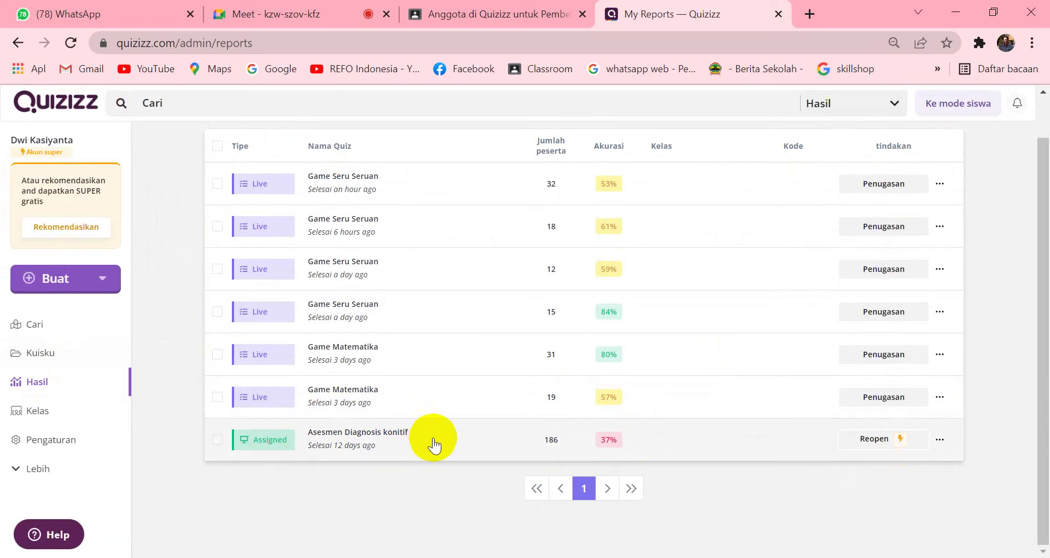
left_click(669, 432)
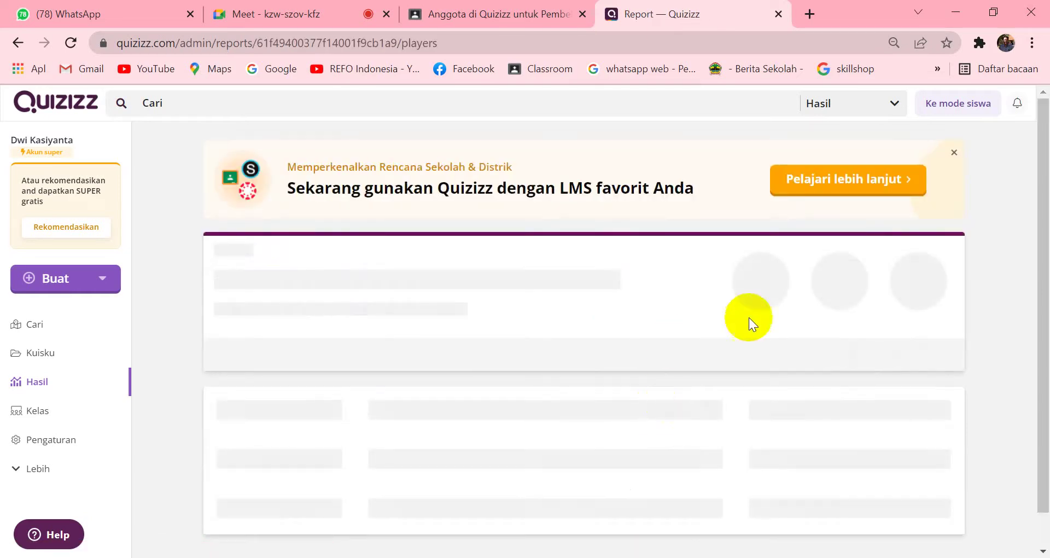
Examine the report's summary, its sharing and reopening options, and the participants' accuracy and scores
scroll(664, 379, "down", 2)
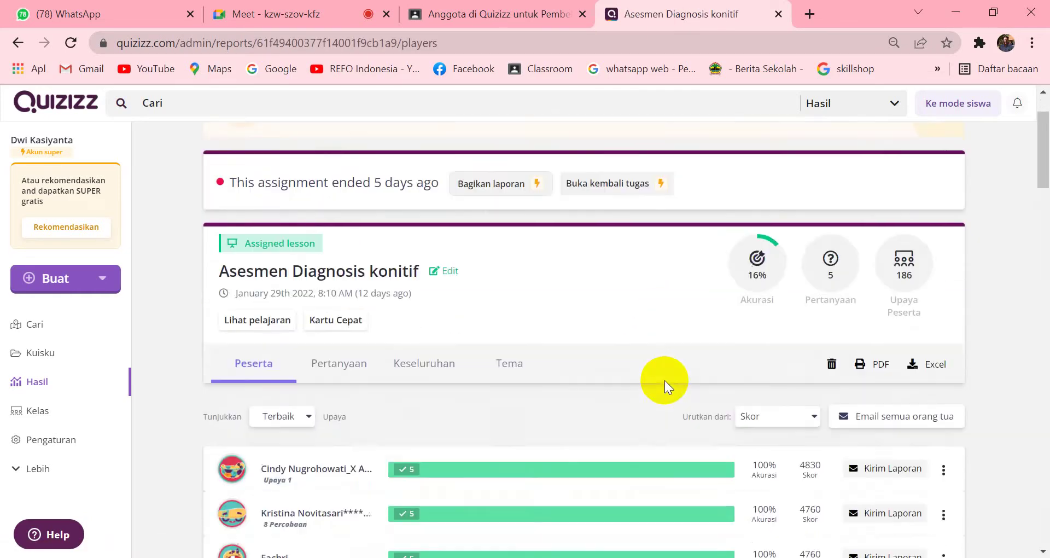
scroll(664, 350, "down", 3)
scroll(623, 205, "up", 3)
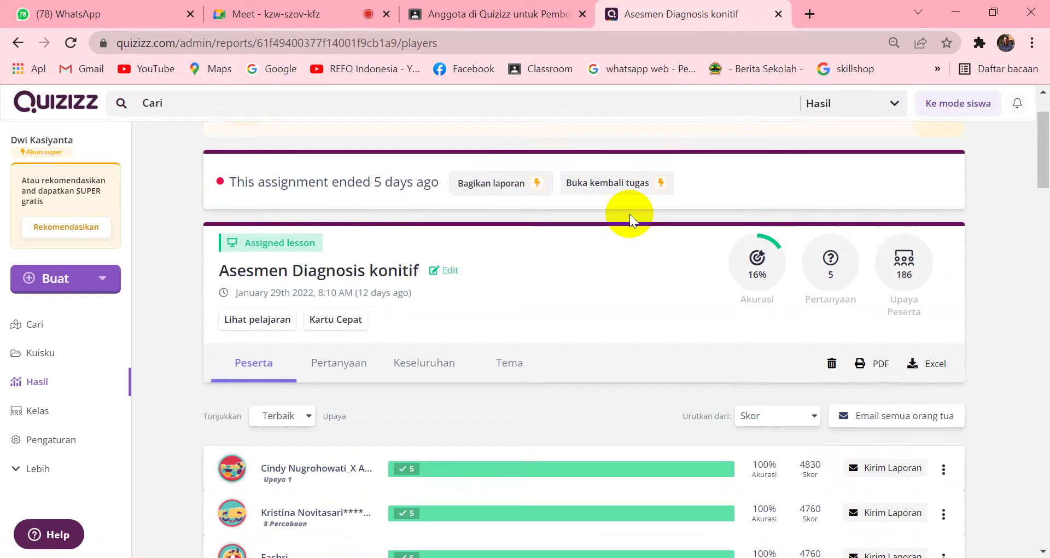
scroll(641, 298, "down", 2)
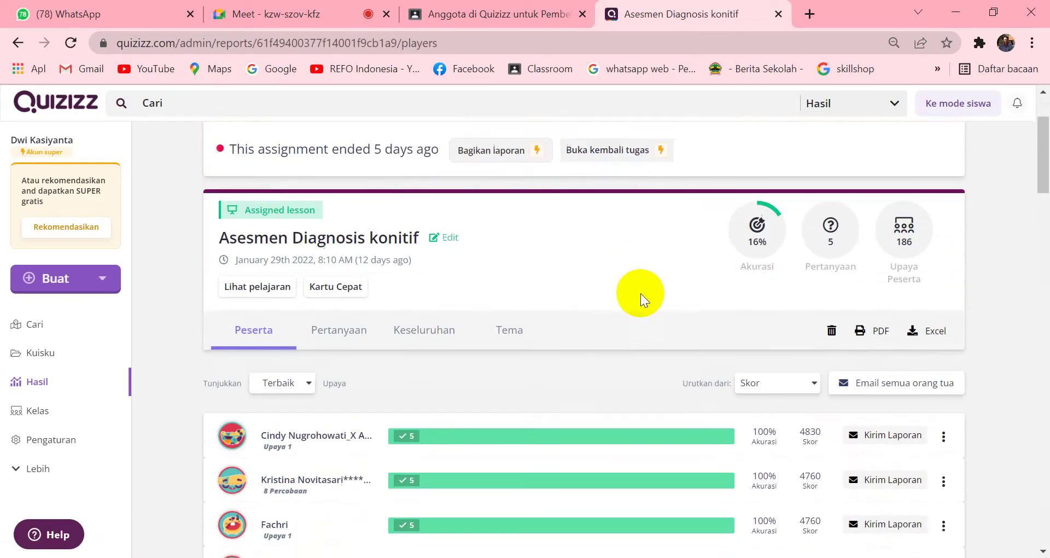
scroll(937, 295, "down", 2)
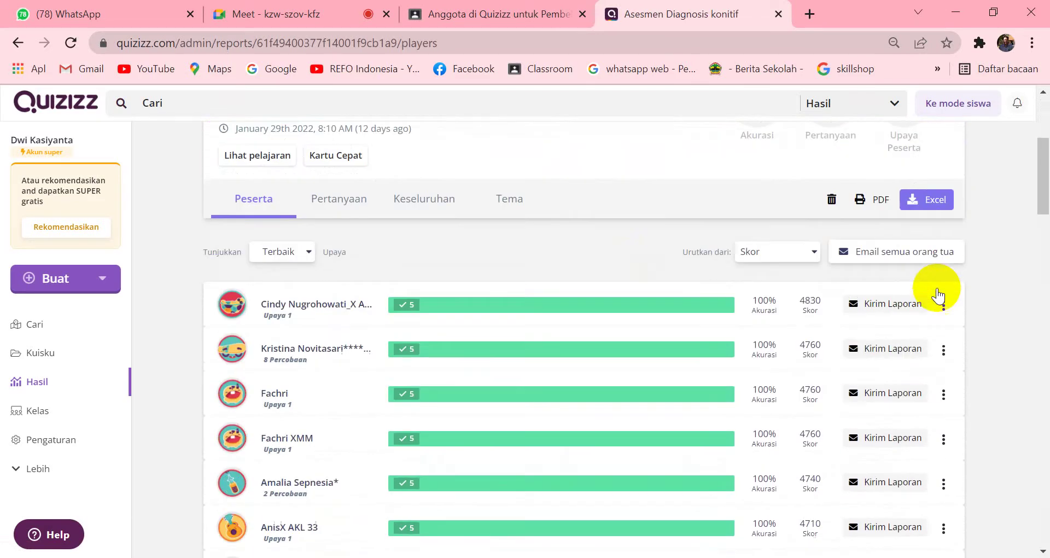
Download the lesson report as an Excel workbook, look over its Overview sheet and enable editing
left_click(938, 198)
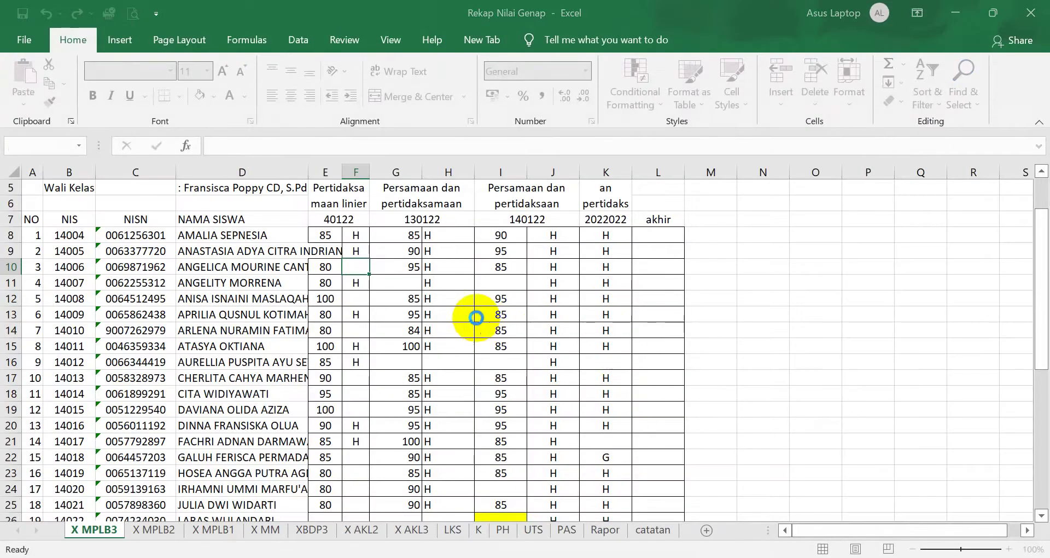
scroll(667, 201, "down", 2)
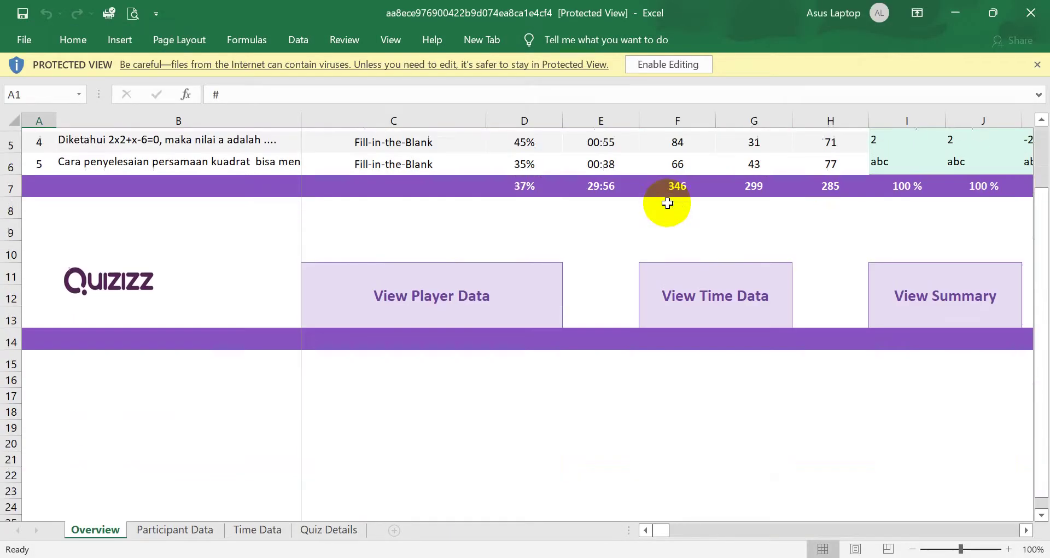
scroll(667, 203, "up", 2)
scroll(668, 204, "down", 2)
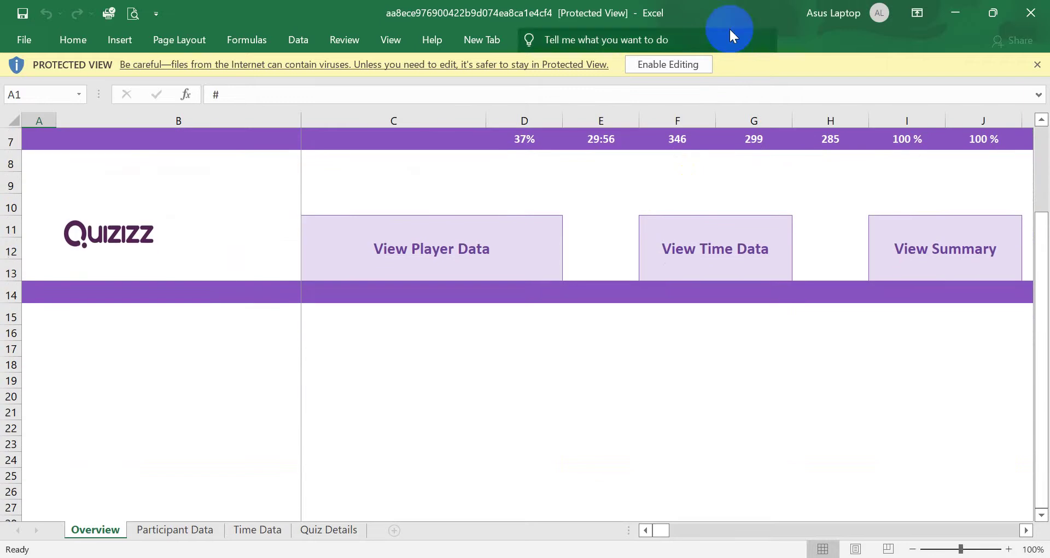
left_click(684, 66)
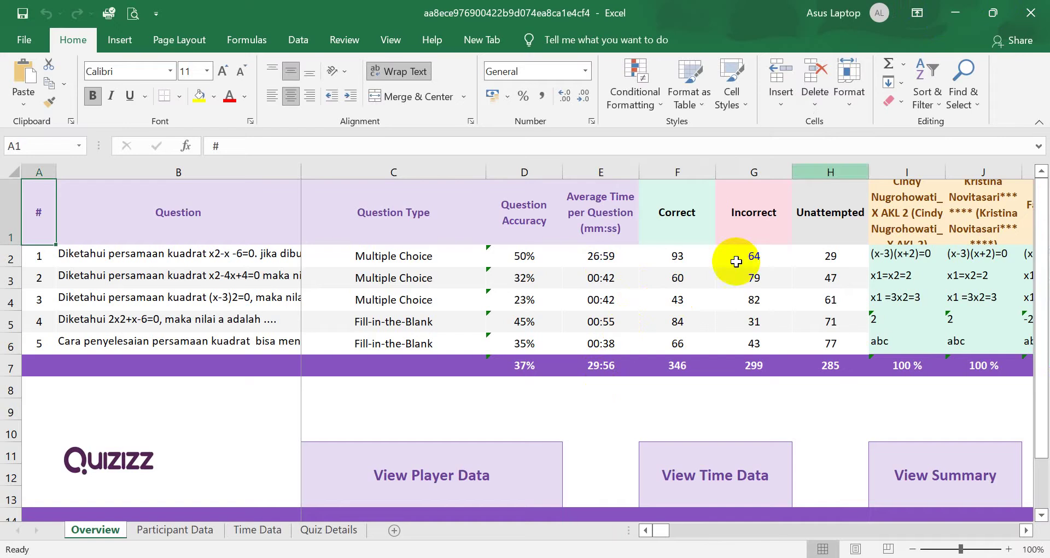
Examine the per-question accuracy, average time and correct, incorrect and unattempted columns on the Overview sheet
scroll(552, 453, "down", 2)
scroll(553, 452, "down", 2)
scroll(295, 434, "up", 4)
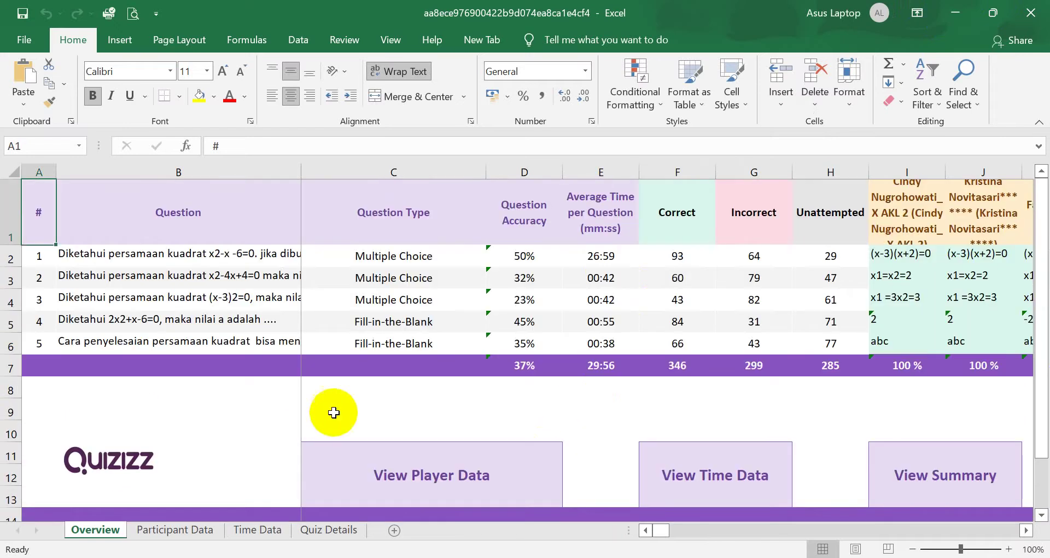
Minimize the Excel workbook and dismiss the download notice on the Quizizz report page
left_click(956, 17)
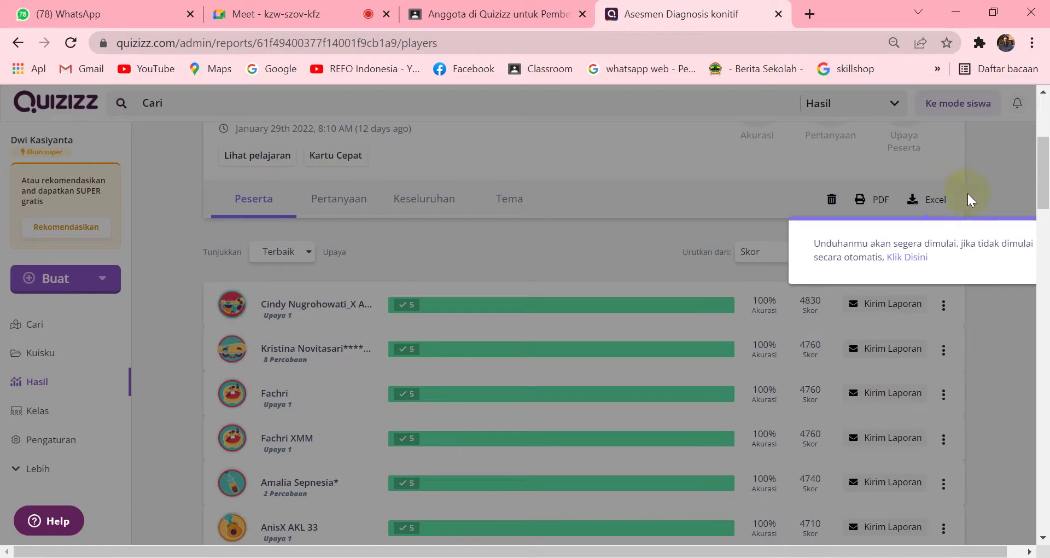
left_click(918, 260)
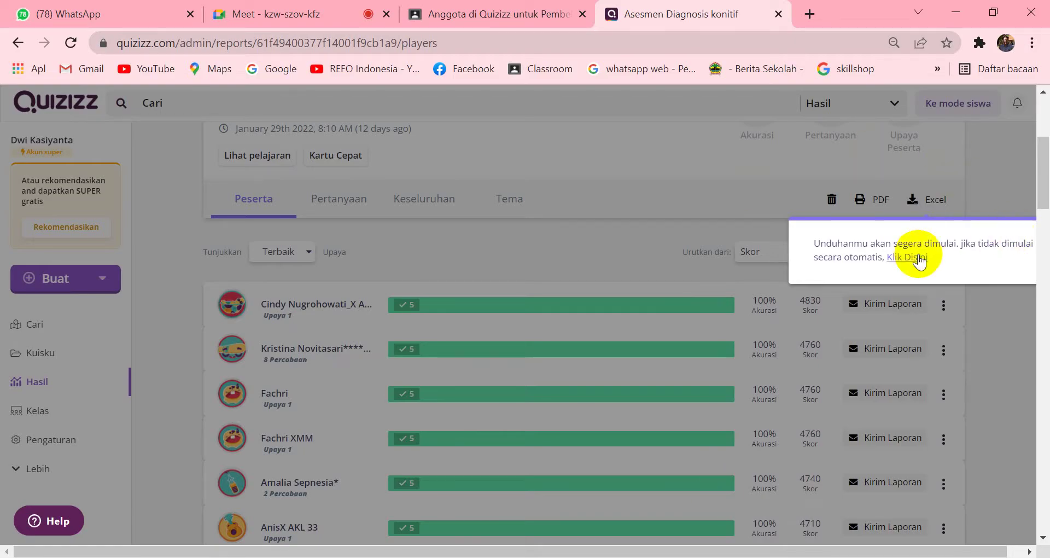
left_click(992, 191)
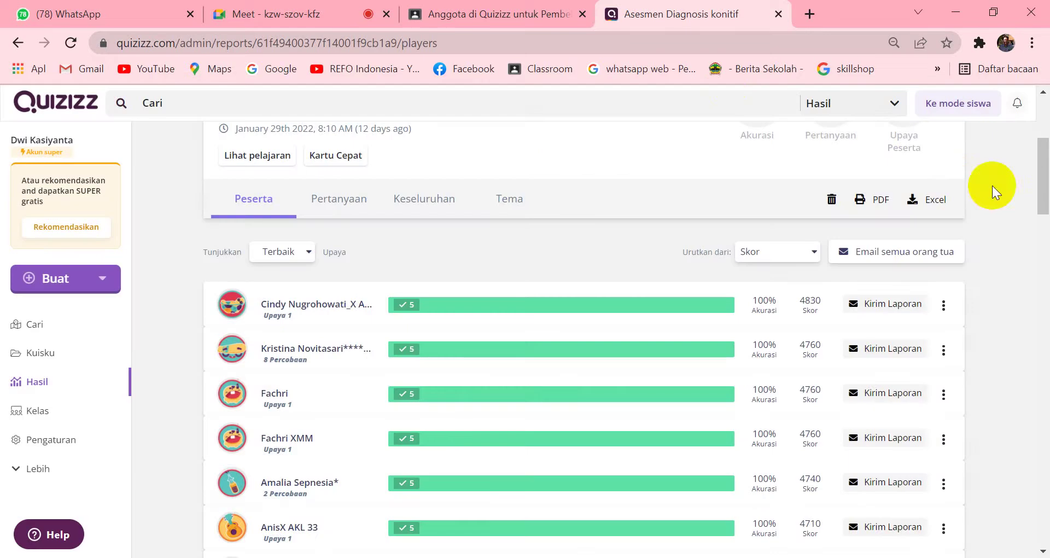
Return to the Google Meet call and stop presenting the screen
left_click(289, 16)
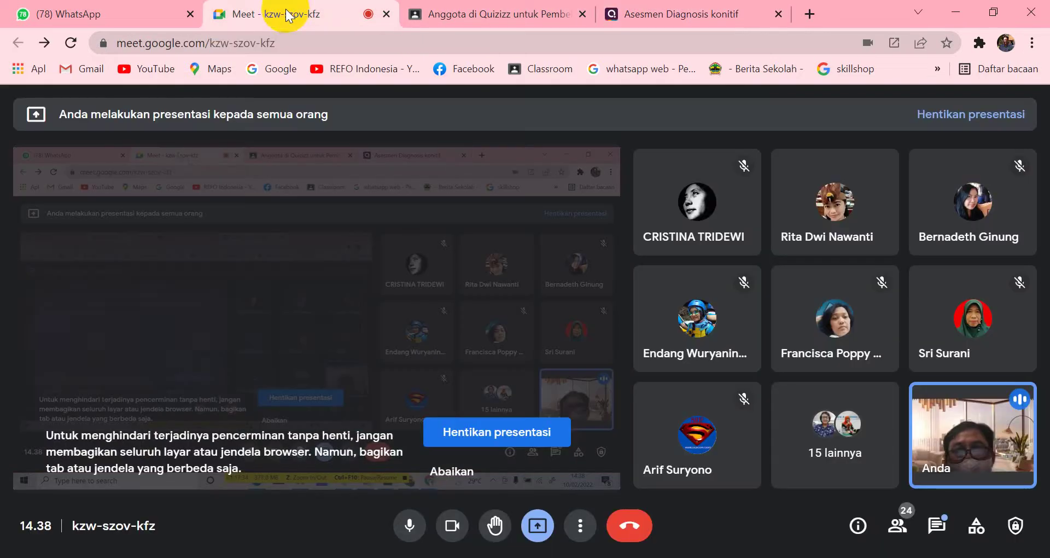
left_click(539, 437)
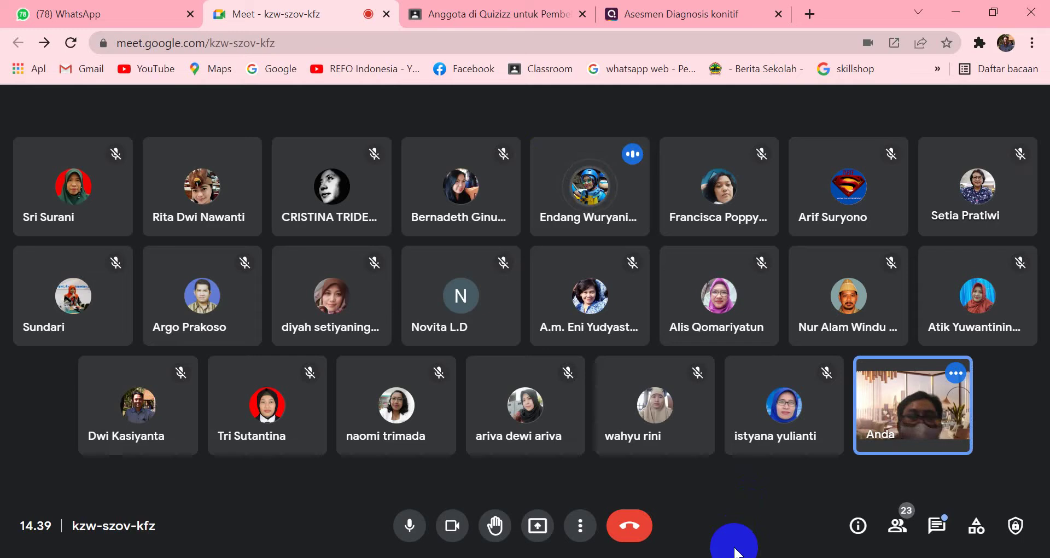
Open the in-call messages, reread the participant's question about creating their own quiz questions, and close the chat
left_click(937, 525)
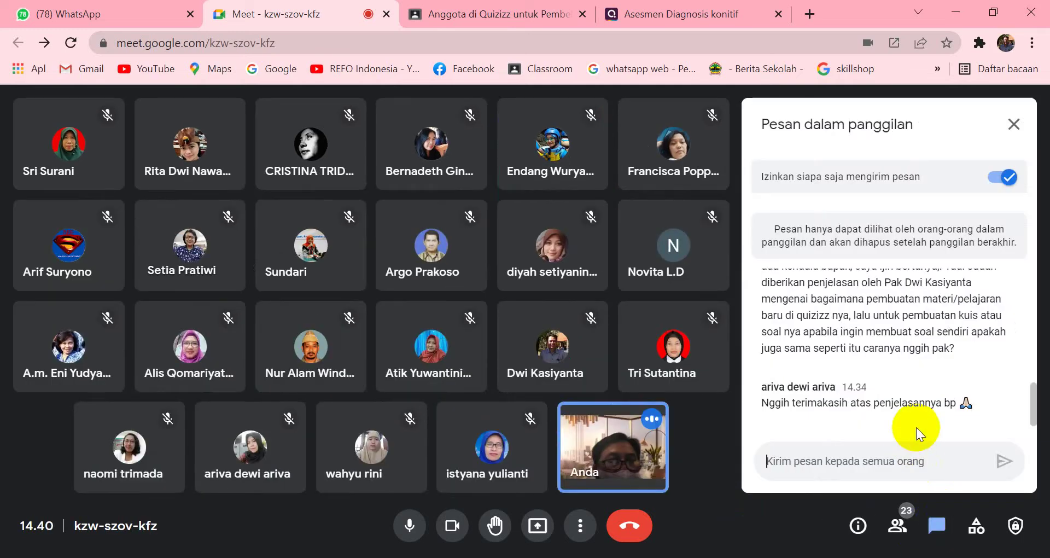
scroll(917, 427, "up", 3)
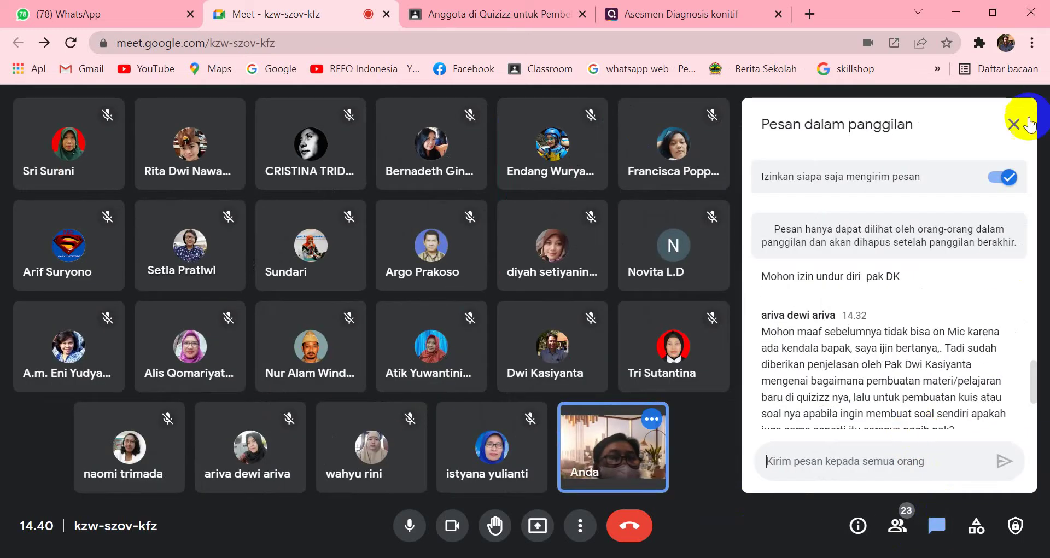
left_click(1013, 124)
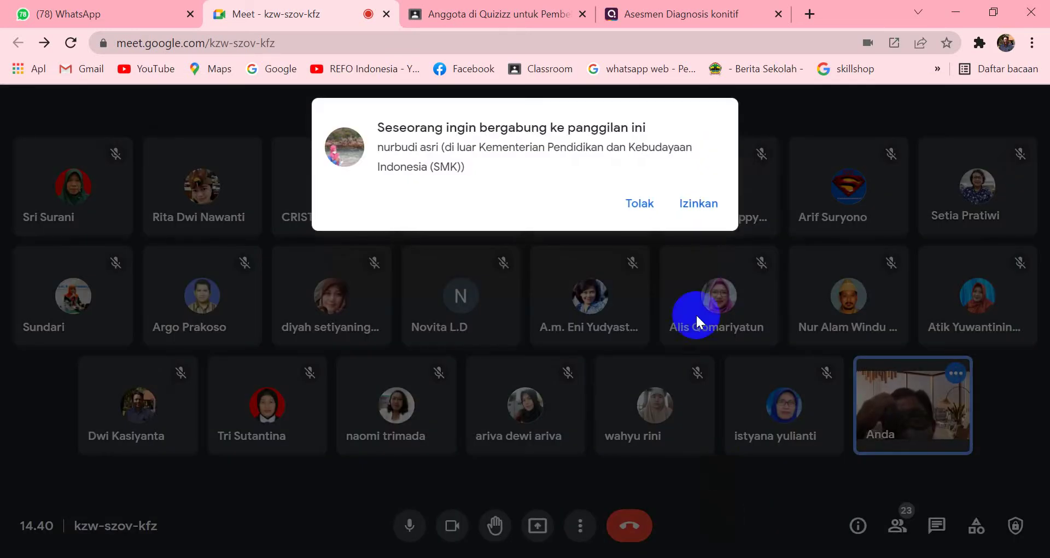
Admit the waiting participant to the Meet call, then present the entire screen with the sharing bar hidden
left_click(700, 207)
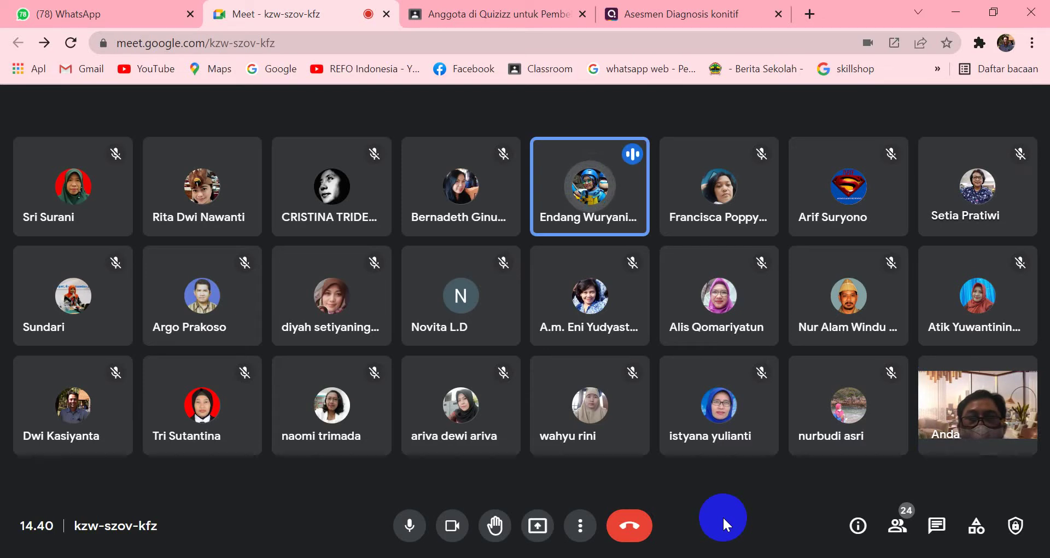
left_click(539, 526)
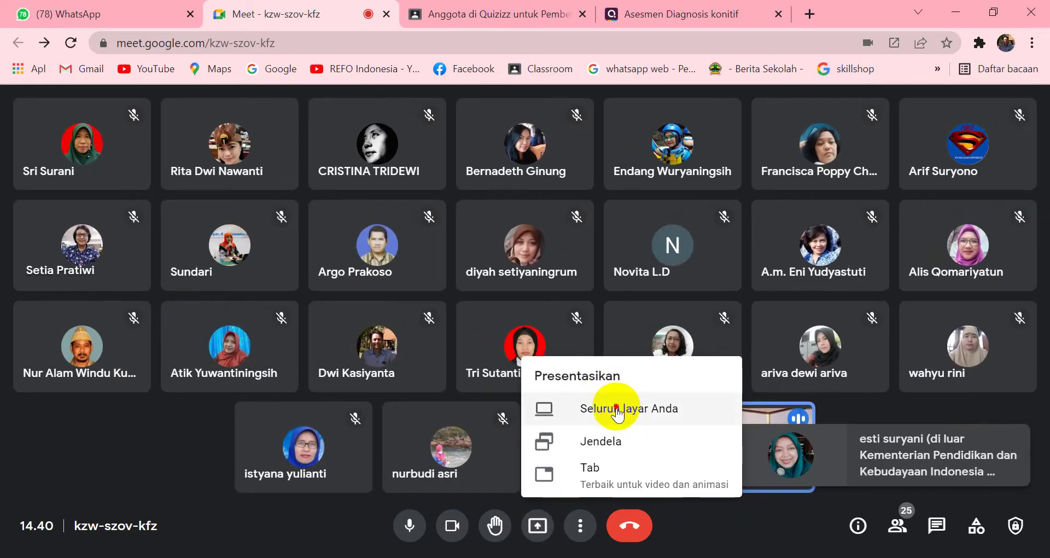
left_click(617, 409)
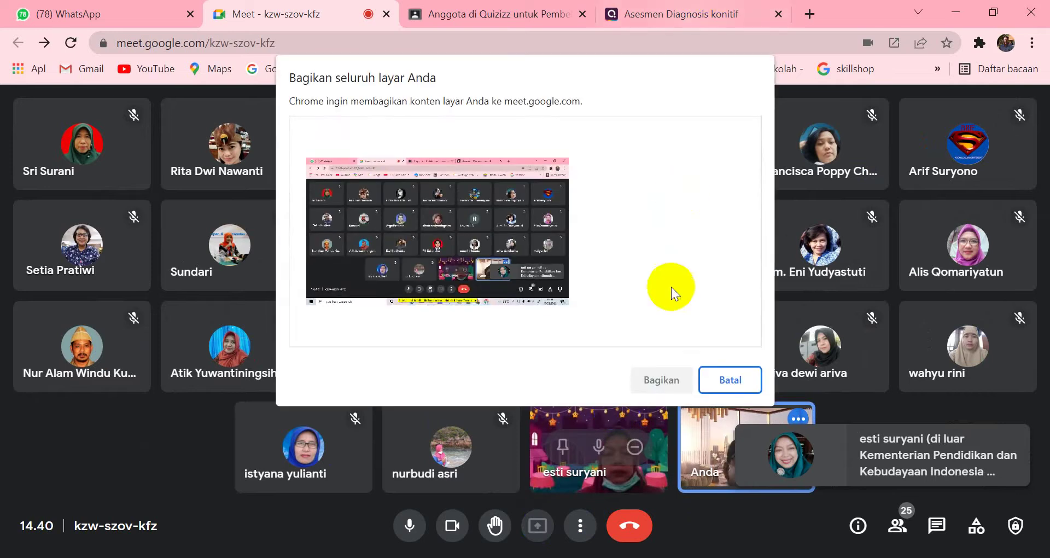
left_click(552, 159)
left_click(662, 380)
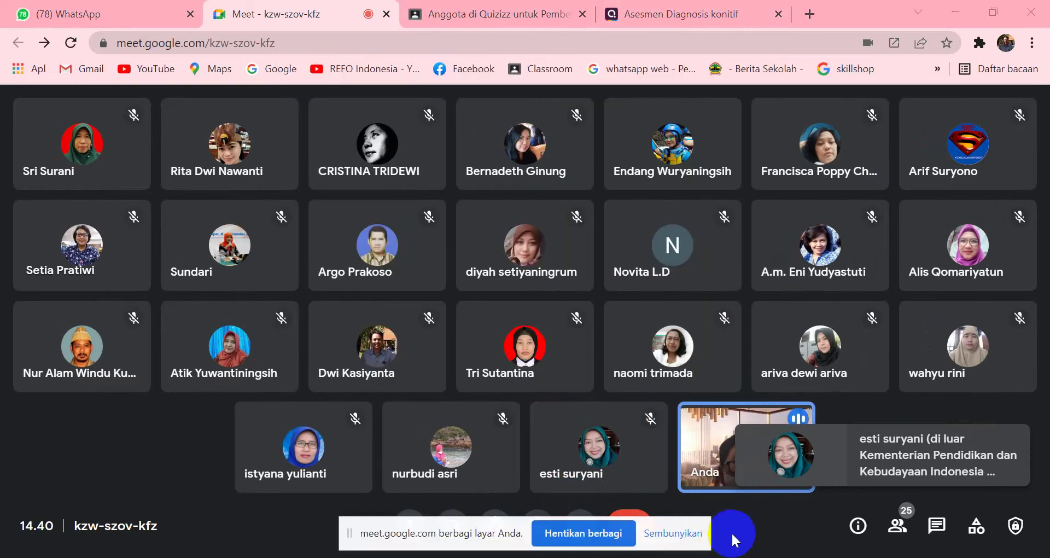
left_click(674, 533)
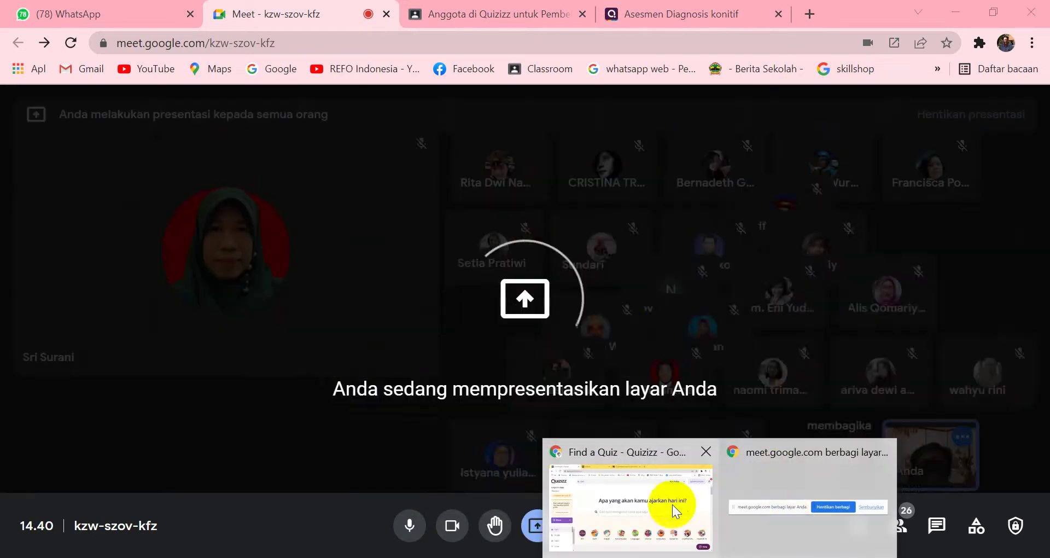
Switch to the other Chrome window and close its Quizizz home and referral pages
left_click(673, 503)
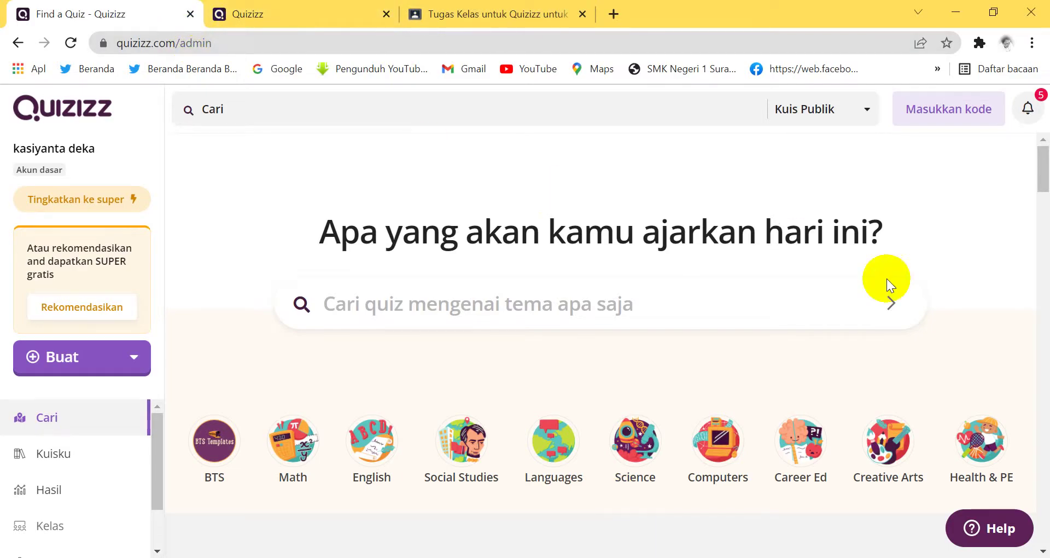
scroll(887, 278, "down", 1)
left_click(190, 14)
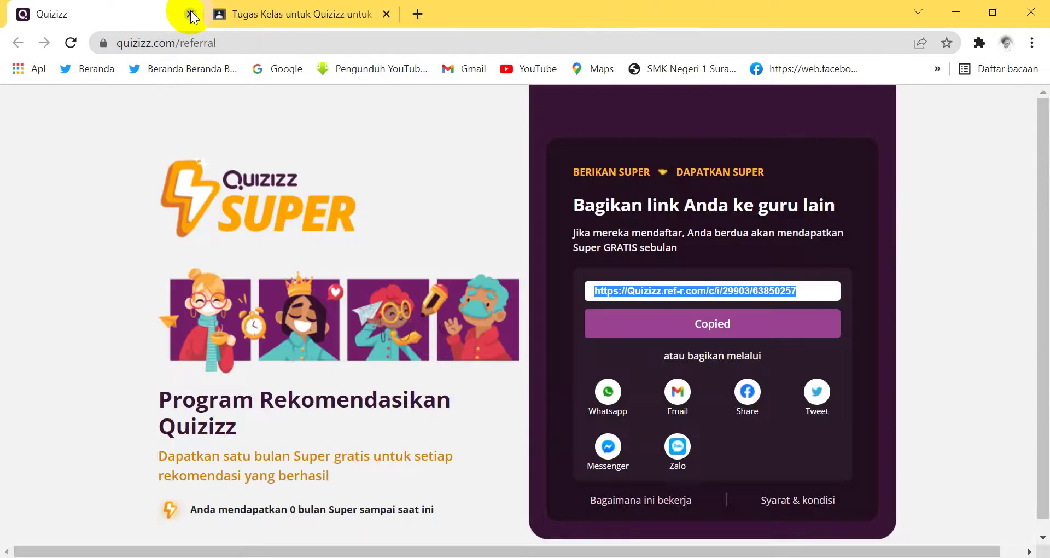
left_click(190, 13)
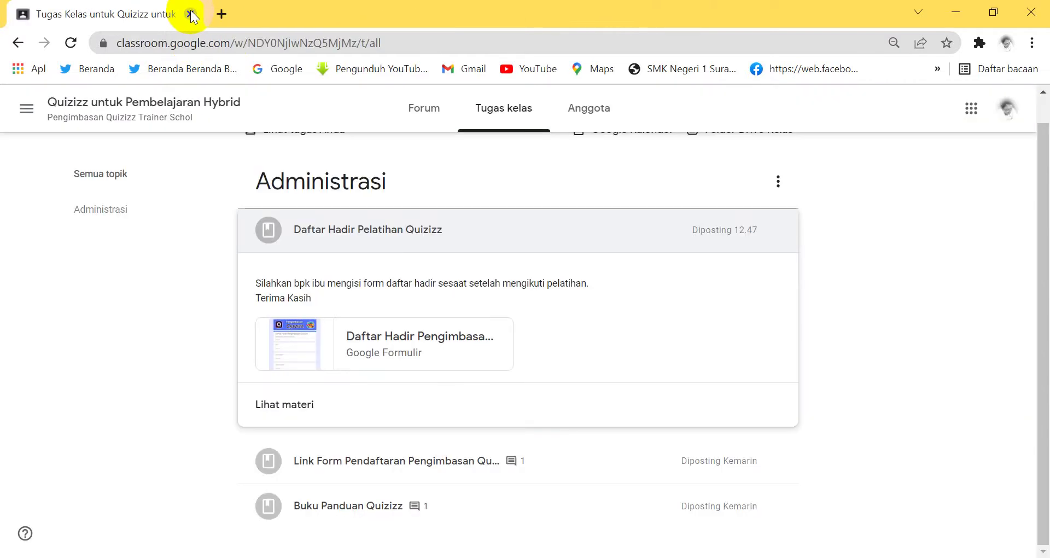
Search Google for "quizizz" in a new tab and open the Quizizz website from the results
left_click(221, 14)
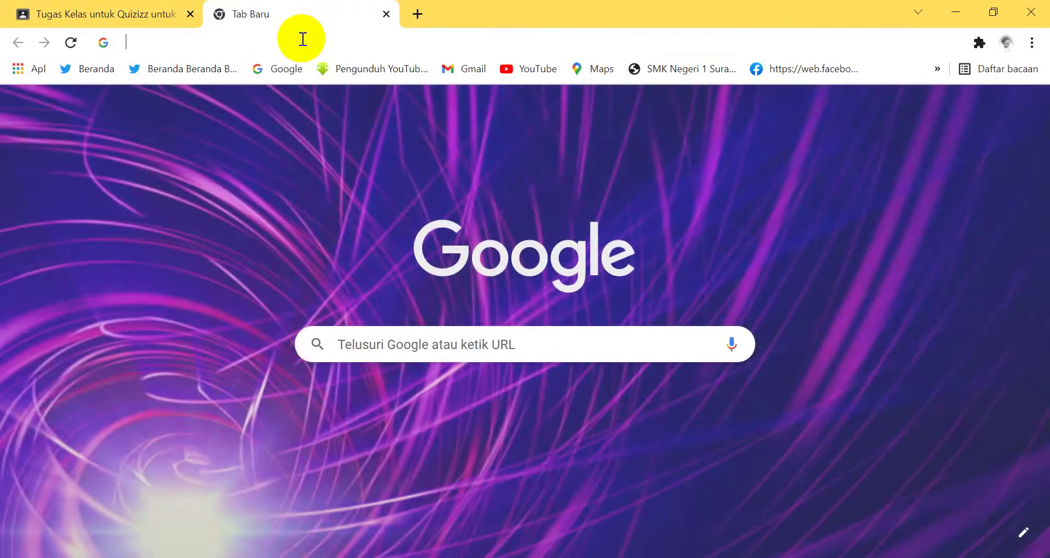
left_click(302, 39)
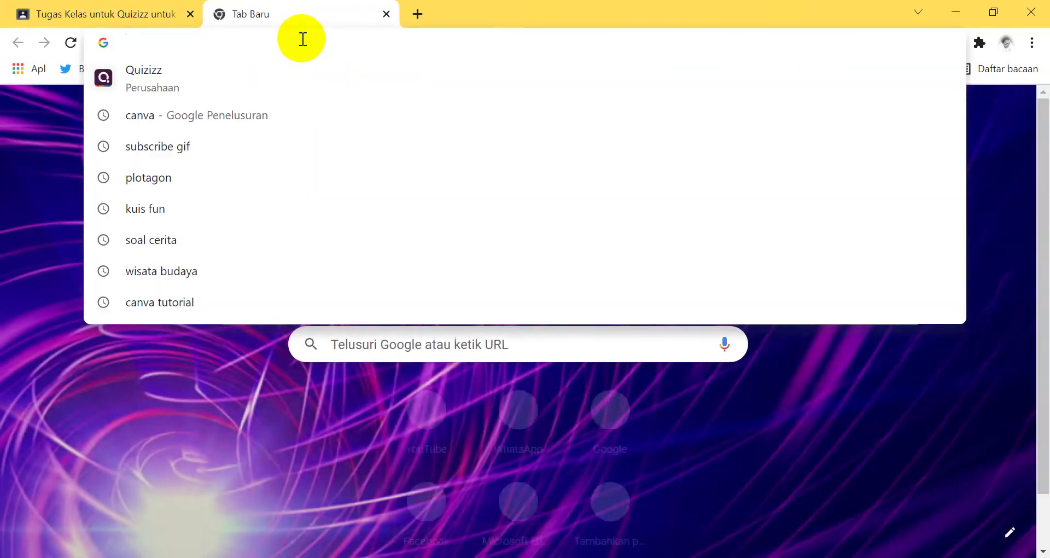
type("quizizz")
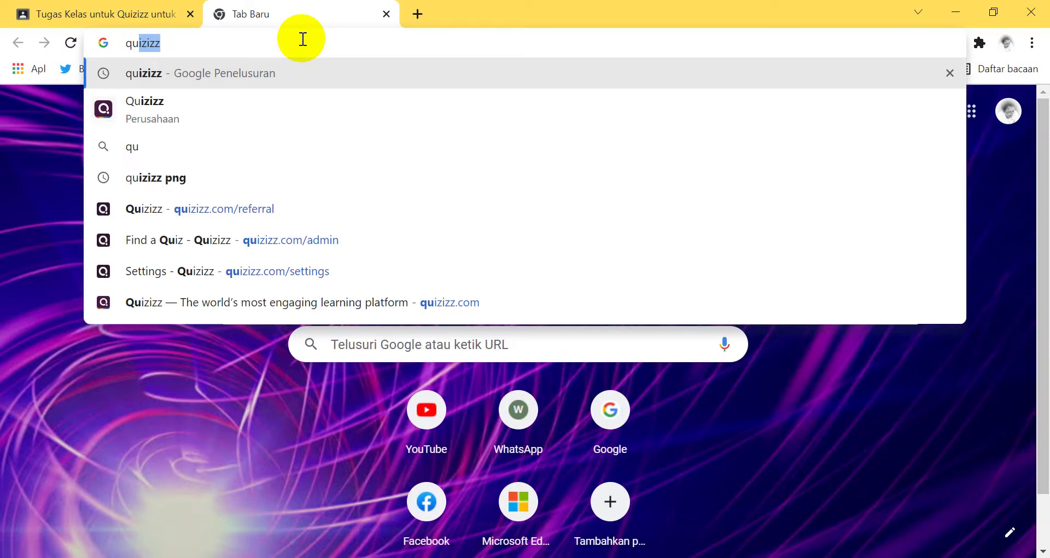
key("Return")
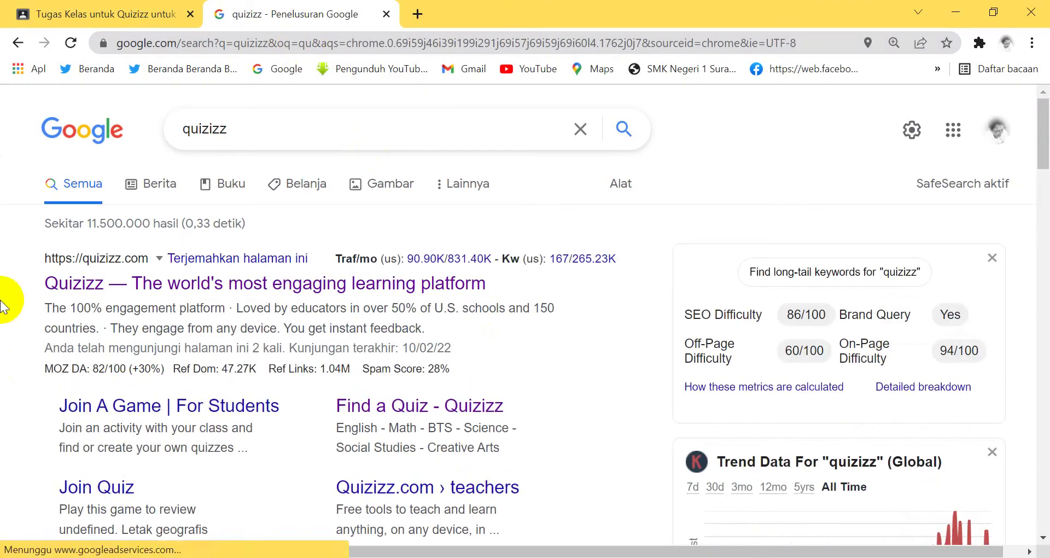
left_click(209, 283)
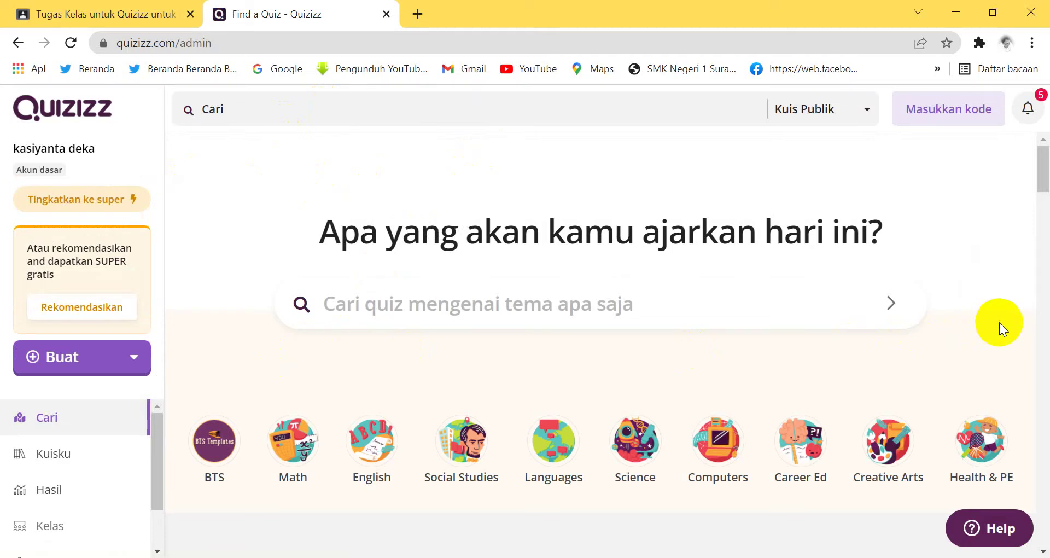
Examine the Quizizz home page's subject categories and its Ice-breakers and Bell Ringers section
scroll(277, 272, "down", 2)
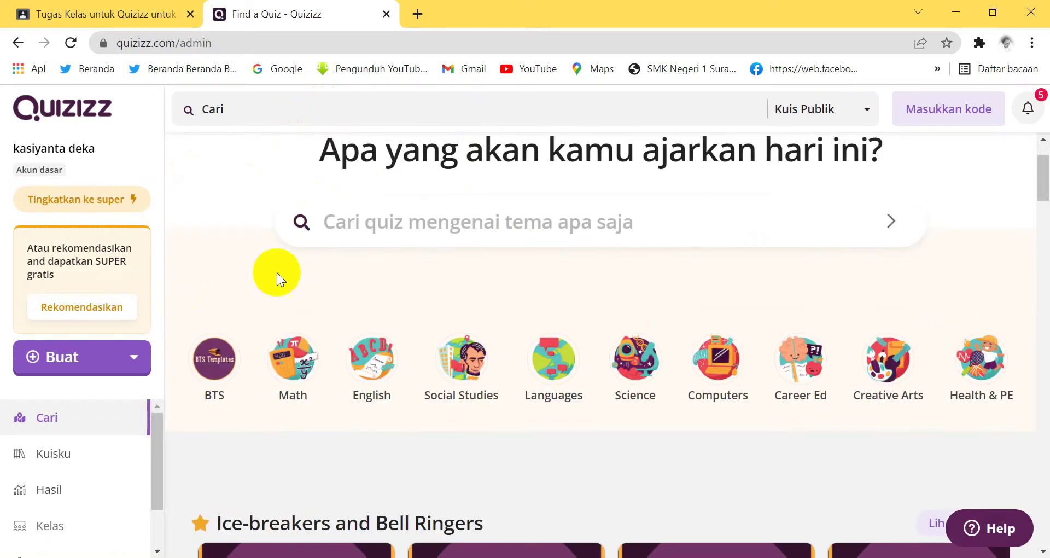
scroll(700, 283, "up", 2)
scroll(483, 307, "down", 4)
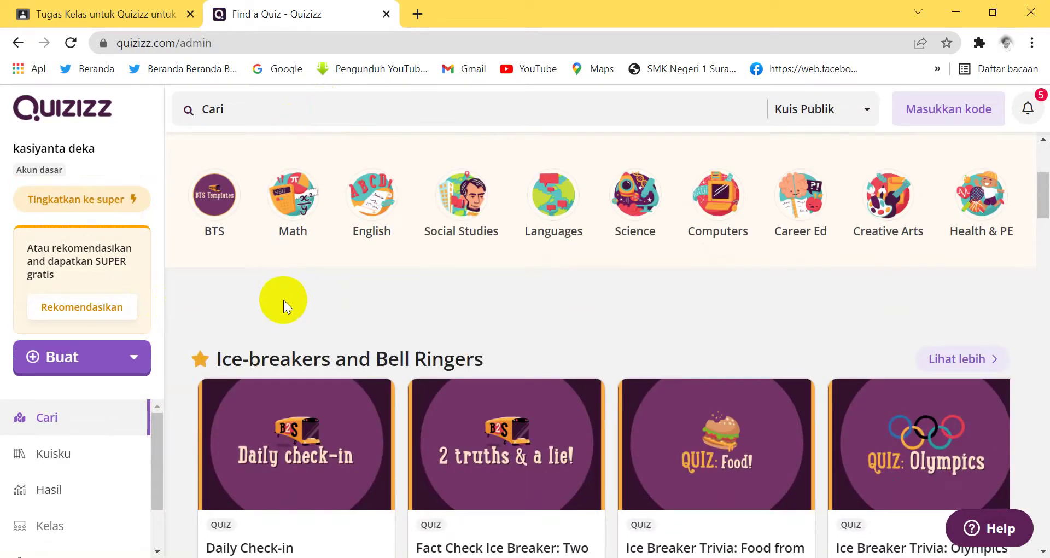
scroll(290, 300, "up", 4)
scroll(293, 300, "up", 1)
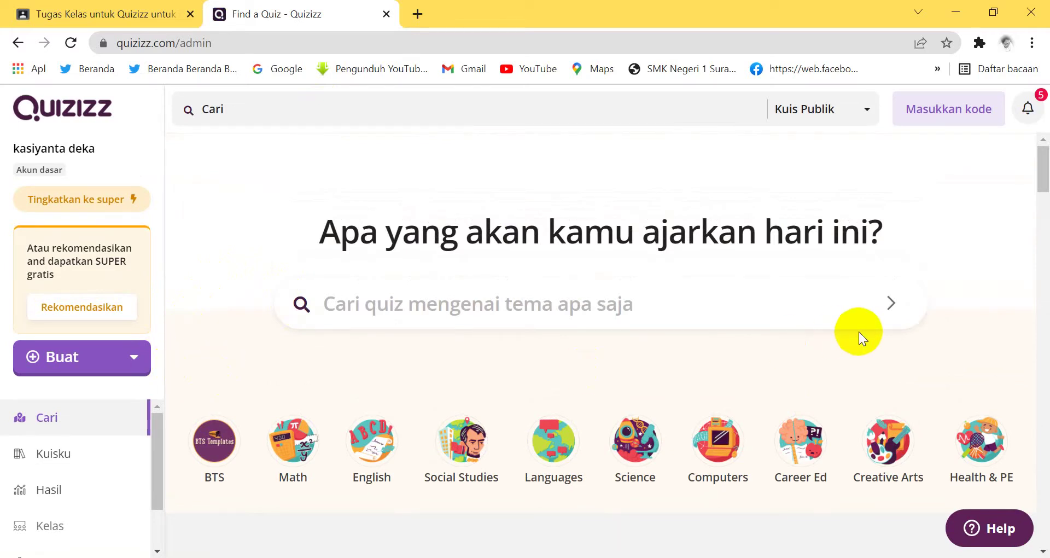
scroll(497, 399, "down", 5)
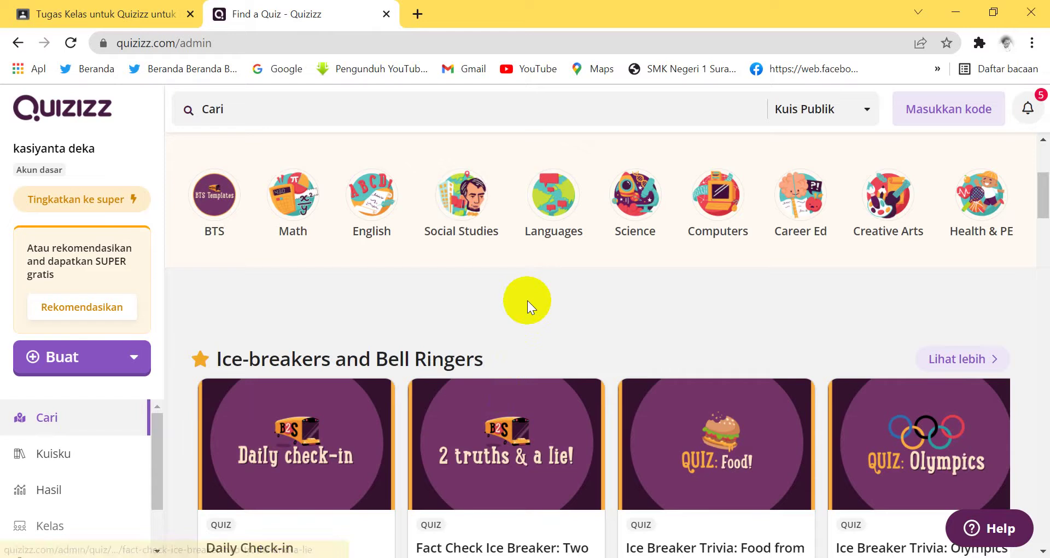
scroll(527, 300, "down", 3)
scroll(527, 301, "up", 8)
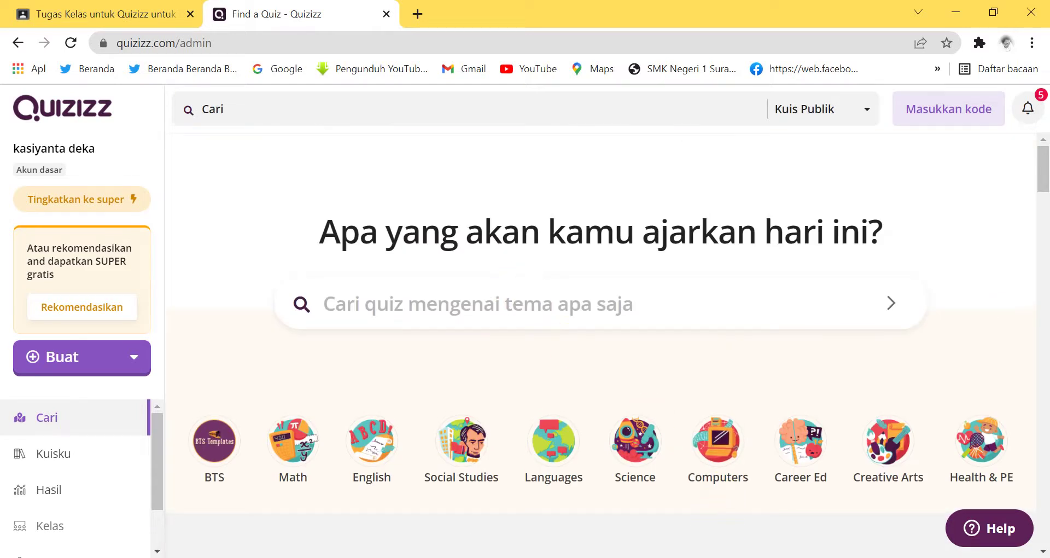
Return to the Google Meet call and dismiss the raised-hand notification
key("alt+Tab")
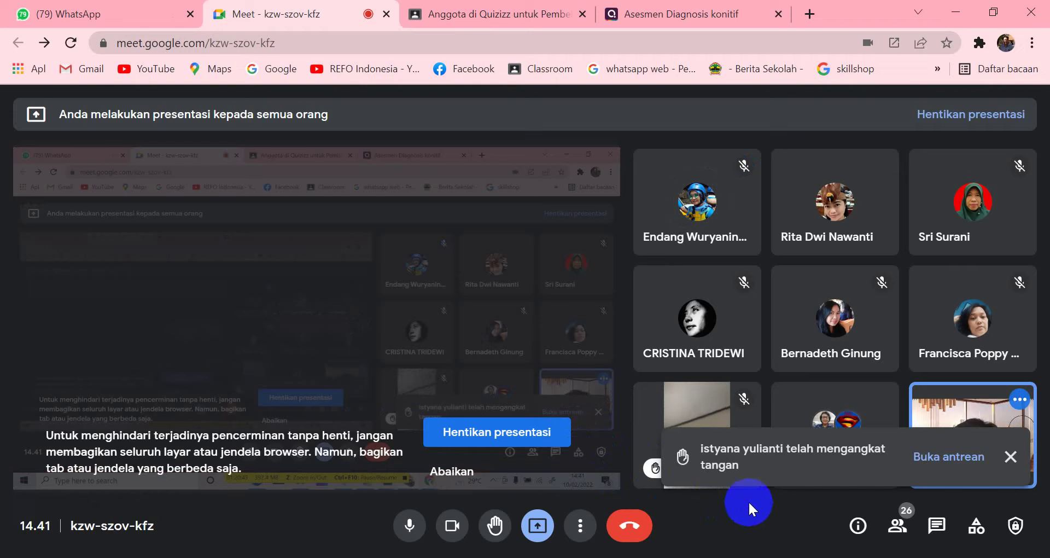
left_click(1013, 454)
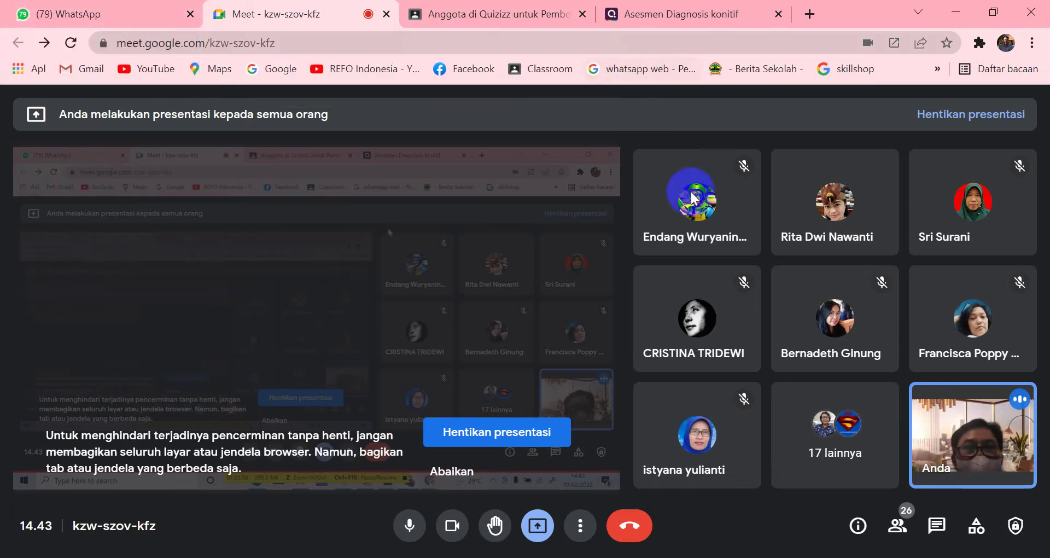
left_click(727, 521)
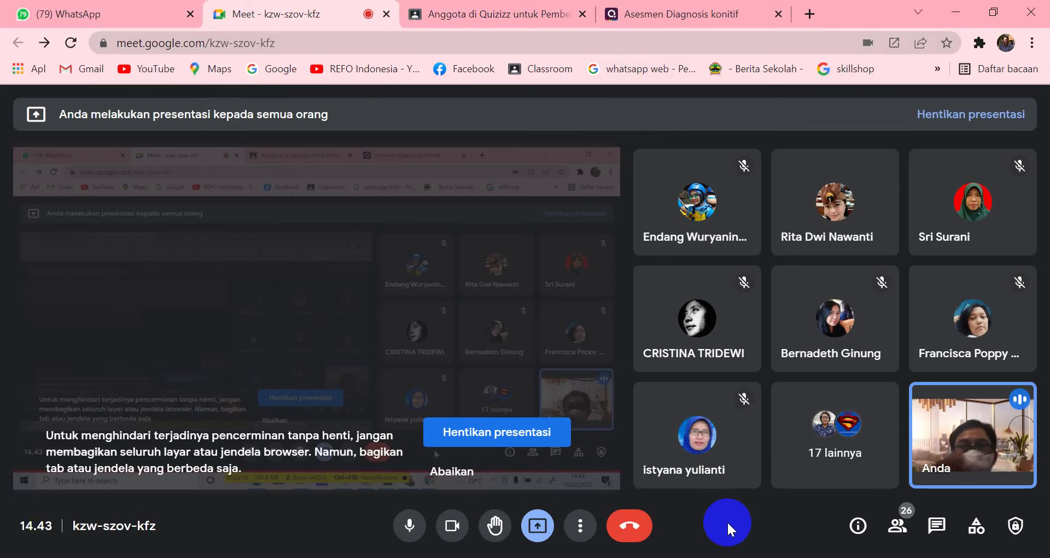
Open the Tugas kelas page of the Quizizz untuk Pembelajaran Hybrid class in Google Classroom
left_click(811, 14)
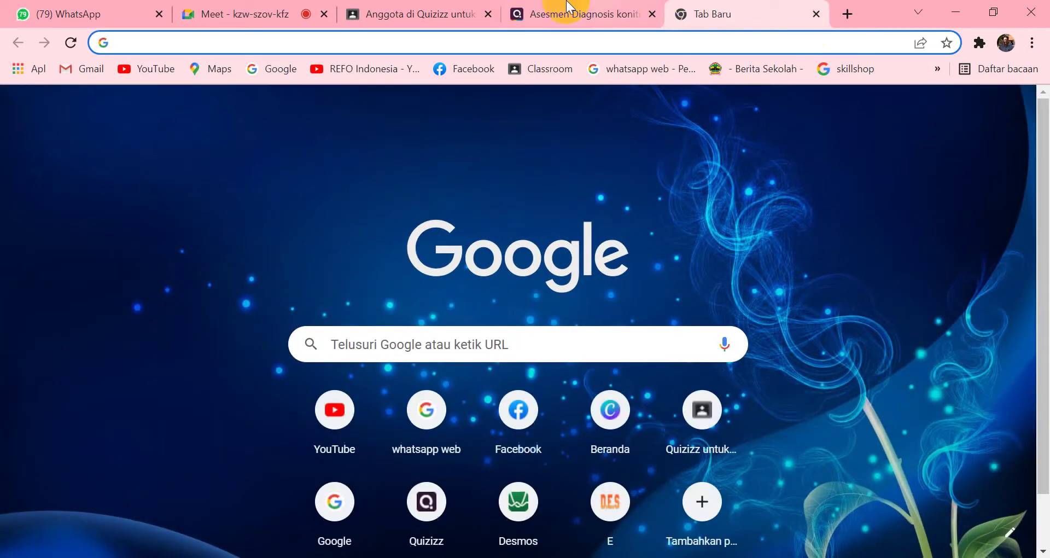
left_click(417, 14)
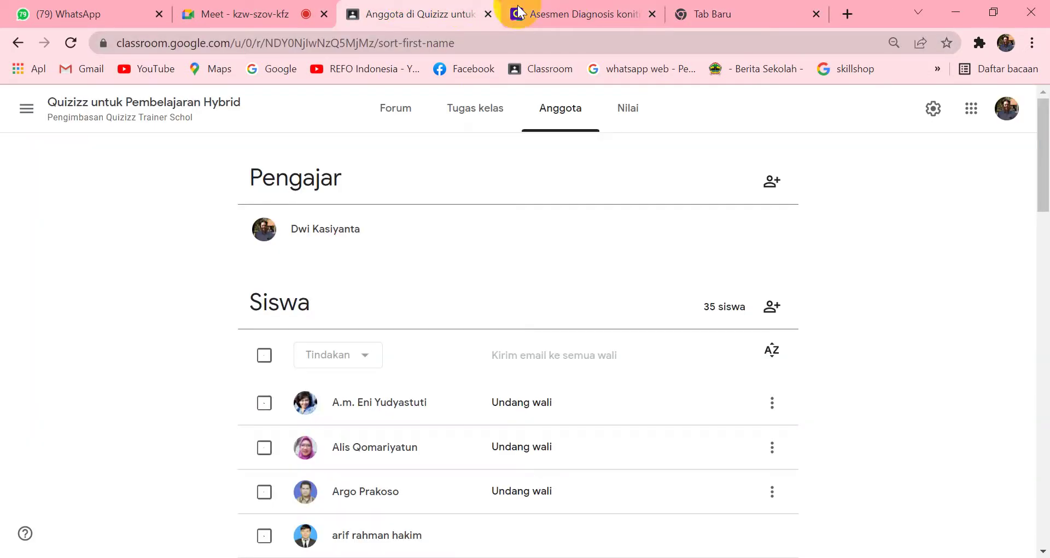
left_click(476, 109)
left_click(584, 127)
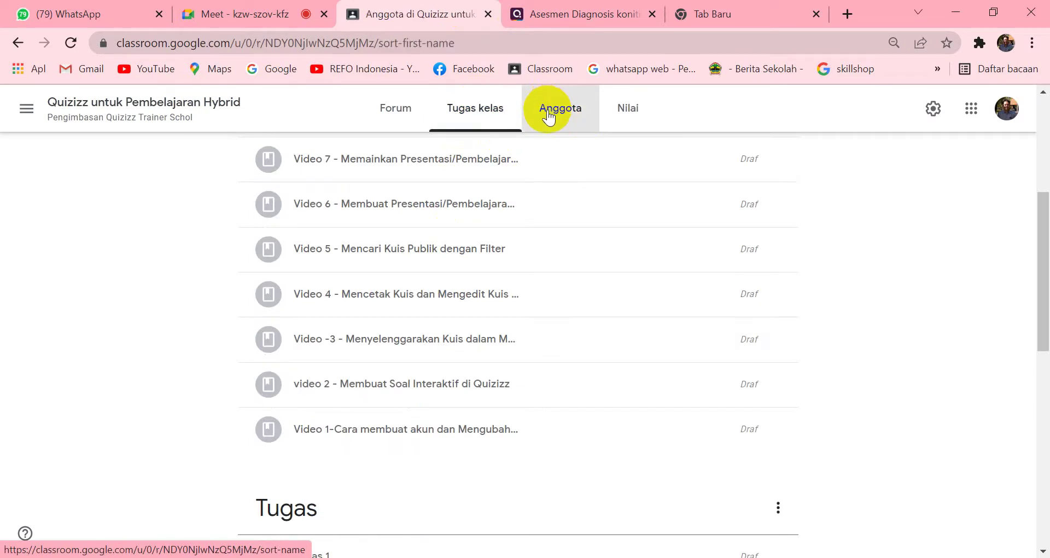
left_click(453, 110)
Expand the Daftar Hadir Pelatihan Quizizz material under Administrasi and review its instructions and attached attendance form
scroll(574, 265, "down", 8)
scroll(584, 272, "down", 2)
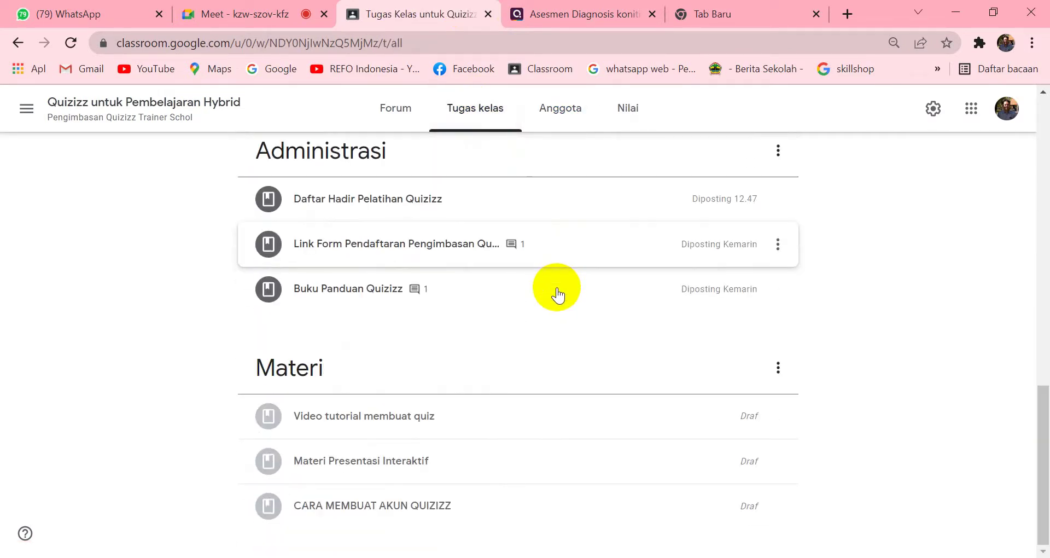
left_click(517, 202)
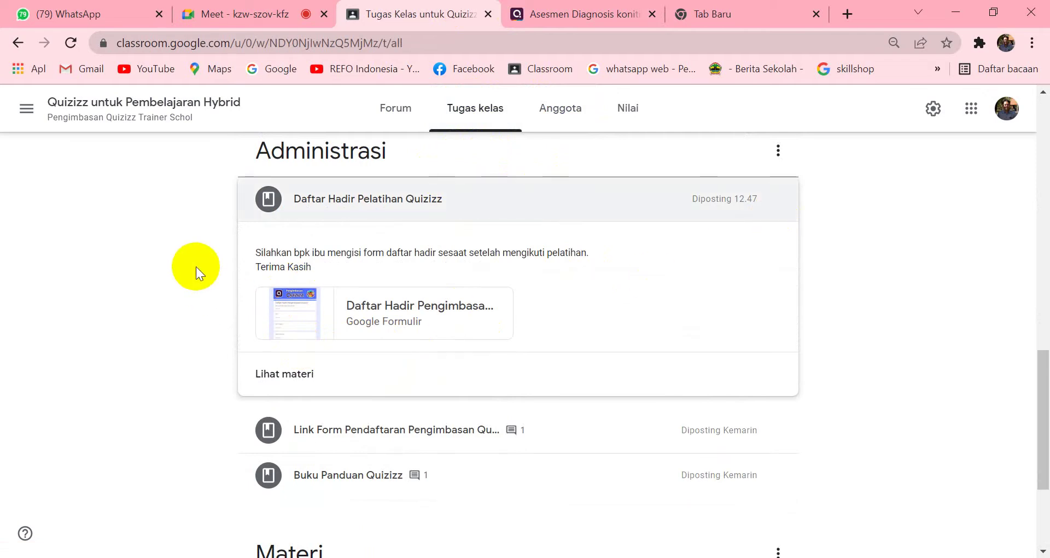
scroll(183, 287, "up", 1)
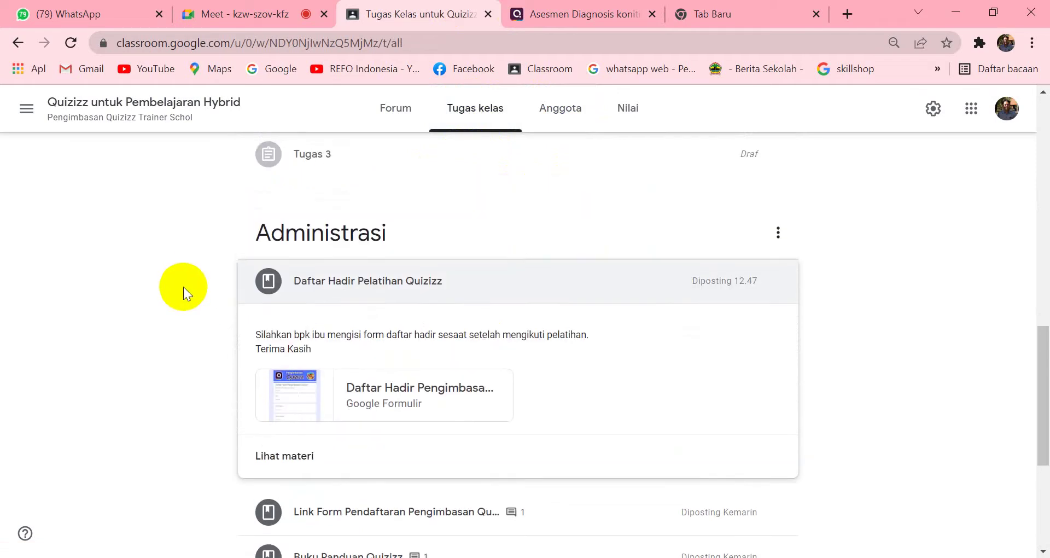
scroll(588, 368, "down", 1)
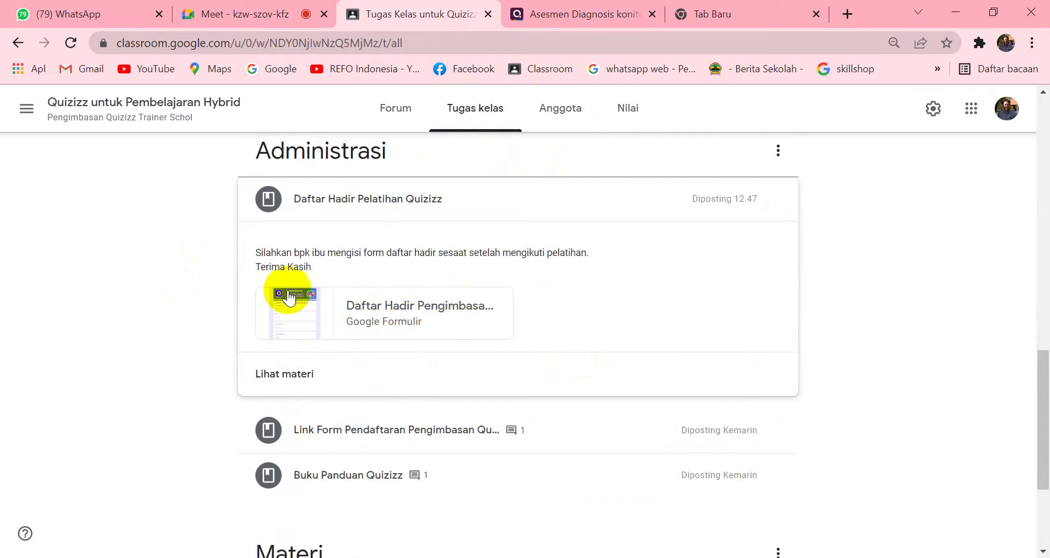
scroll(166, 271, "down", 1)
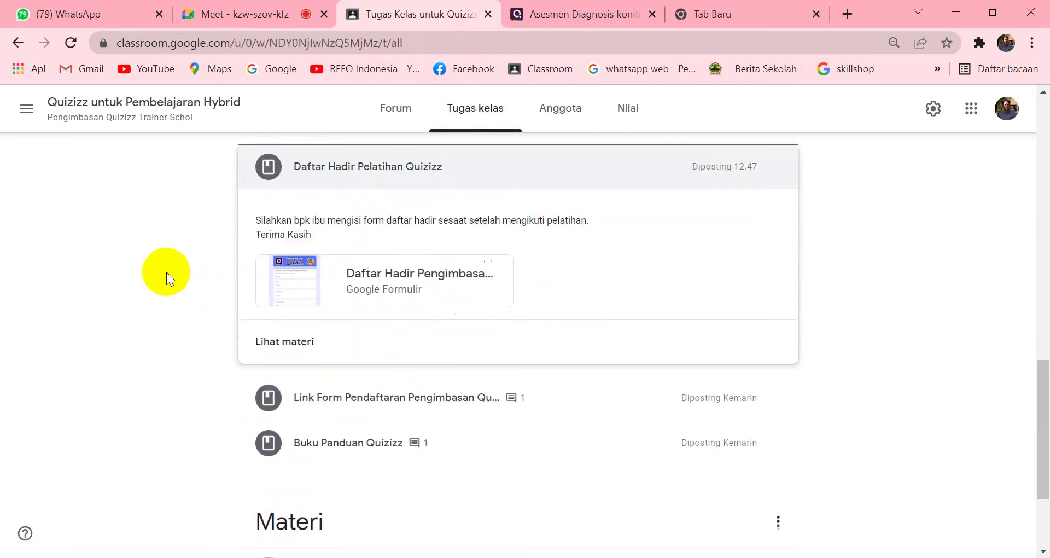
scroll(167, 271, "up", 2)
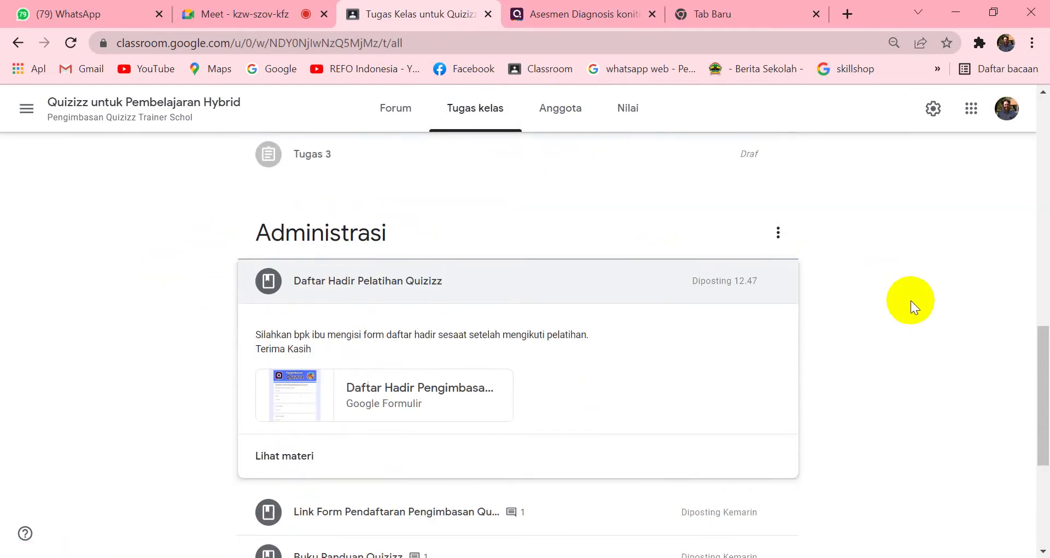
Open the Administrasi topic on its own page and review its posted materials
left_click(718, 229)
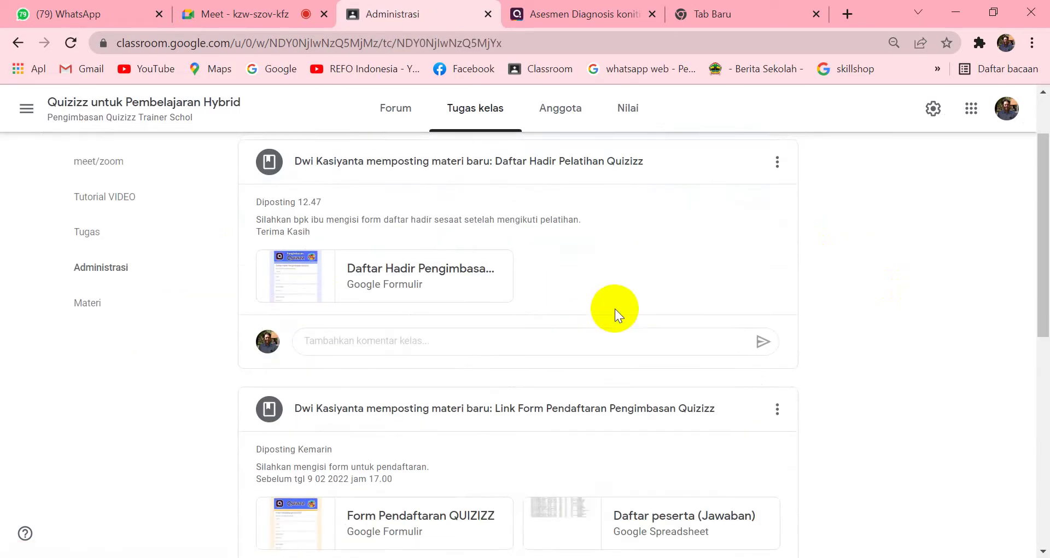
scroll(614, 309, "down", 1)
scroll(615, 308, "up", 2)
scroll(614, 309, "down", 2)
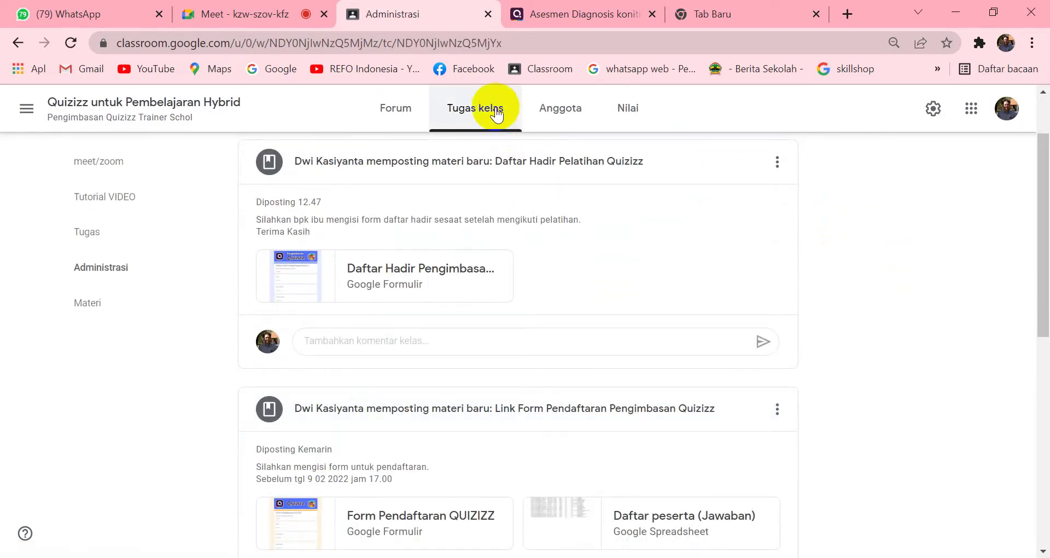
scroll(433, 223, "up", 3)
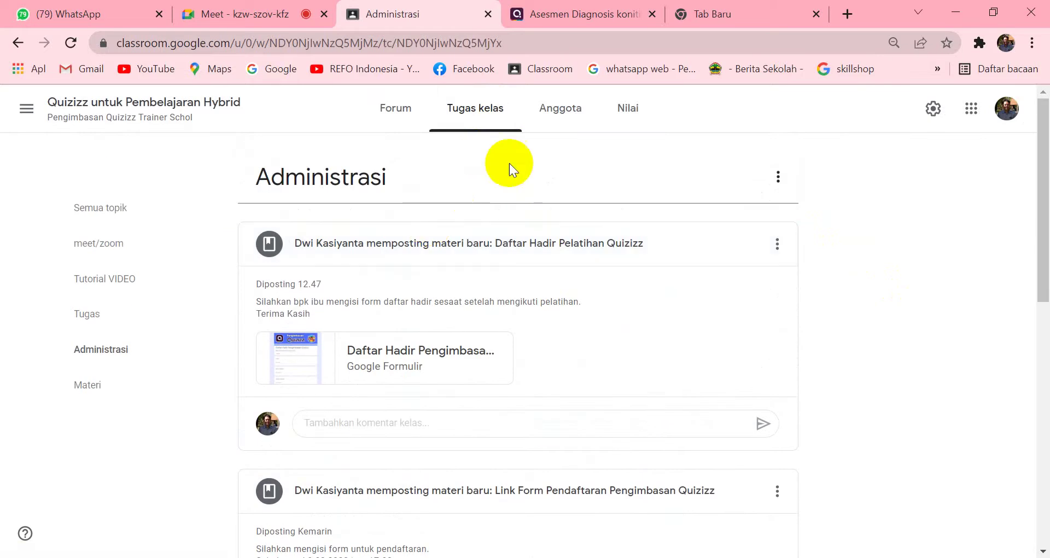
Return to the full Tugas kelas list and expand the Tugas 1 draft to show its instructions
left_click(485, 110)
scroll(432, 186, "up", 4)
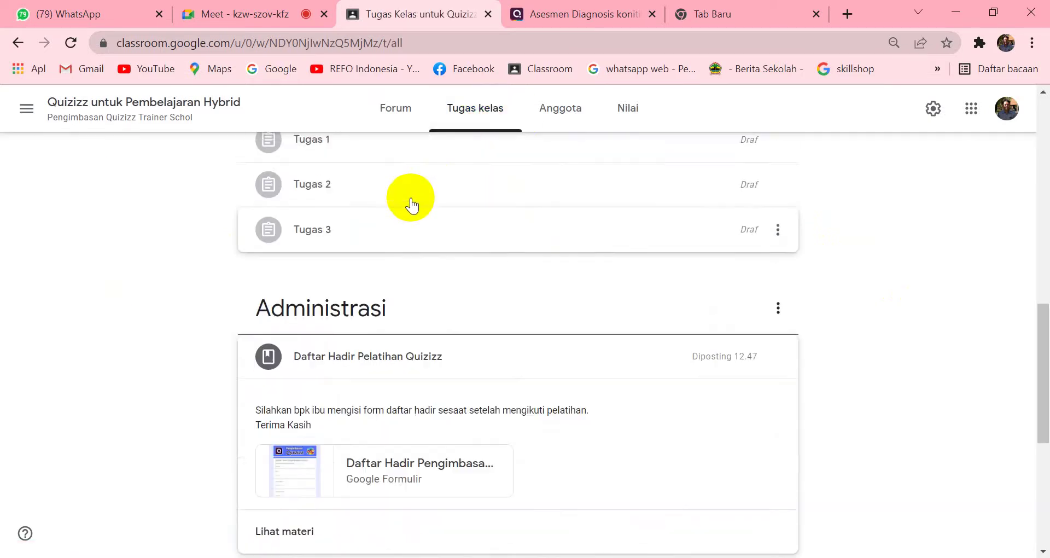
left_click(494, 336)
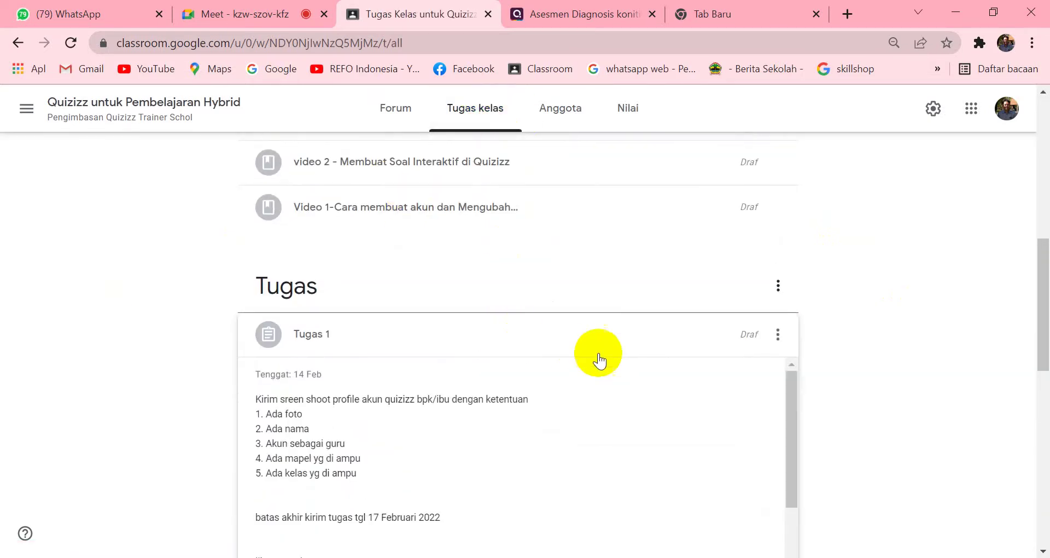
Review the expanded Tugas 1 draft's instructions and the remaining assignment drafts in the Tugas topic
scroll(574, 350, "down", 3)
scroll(546, 340, "down", 1)
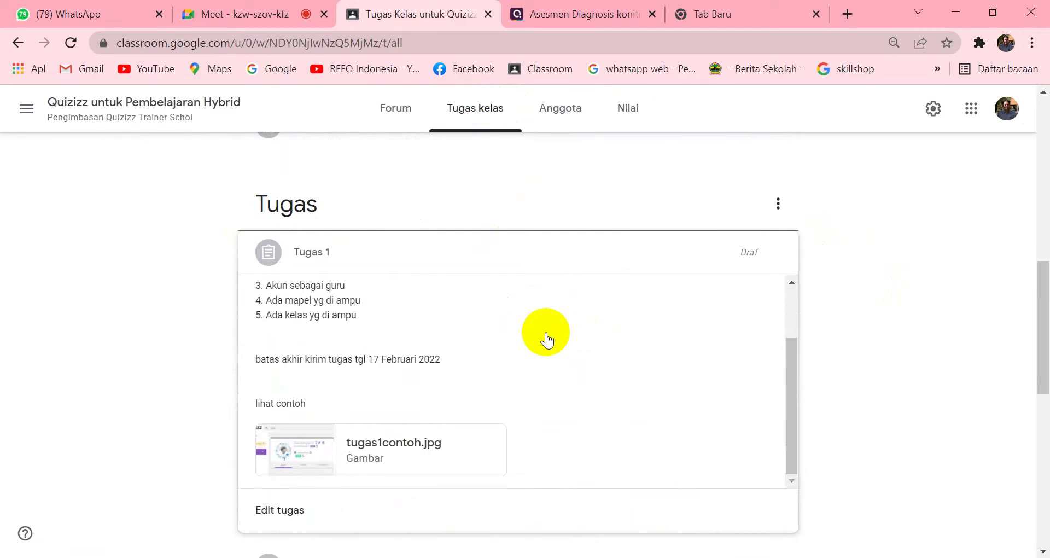
scroll(582, 352, "up", 2)
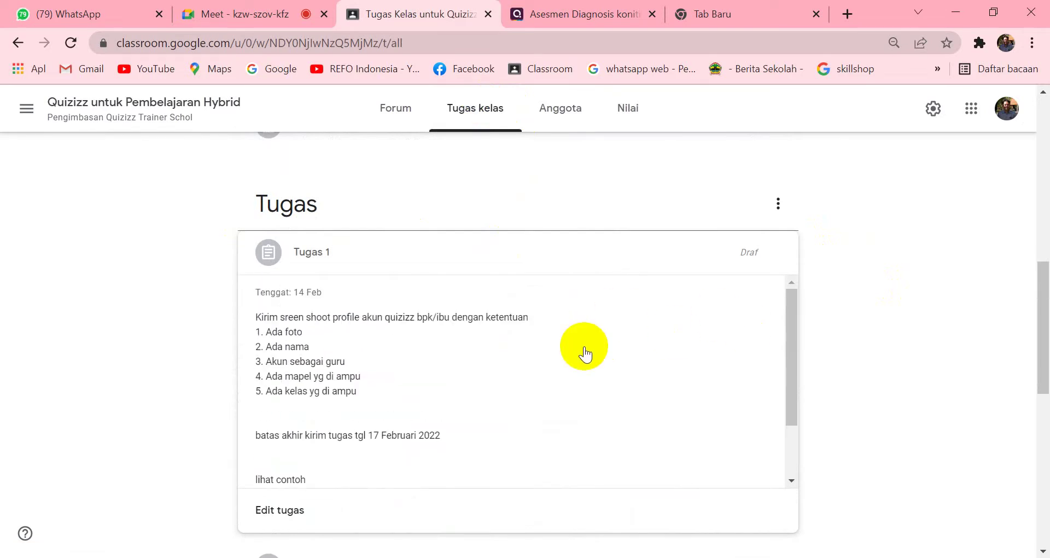
left_click_drag(1041, 300, 1044, 335)
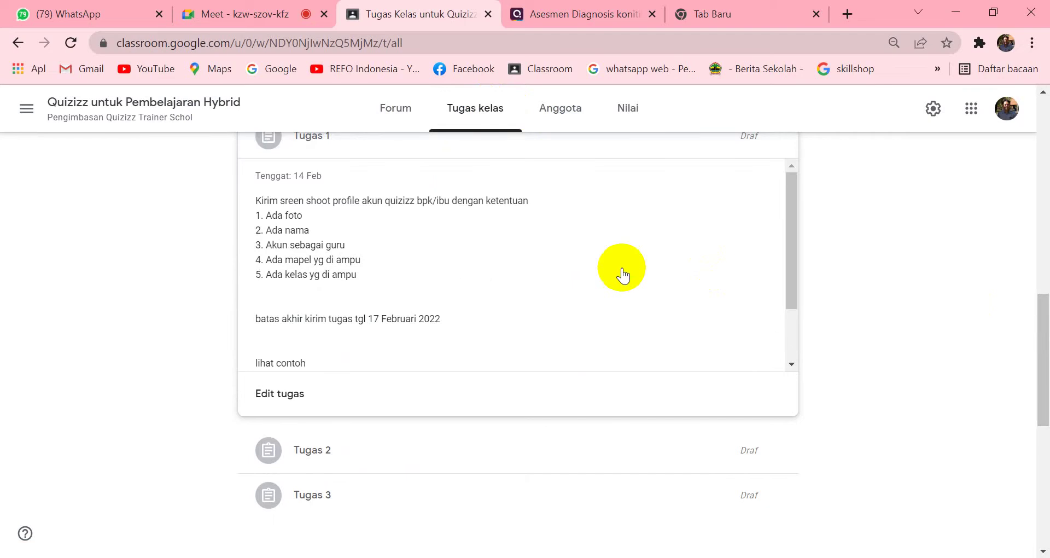
scroll(624, 276, "up", 2)
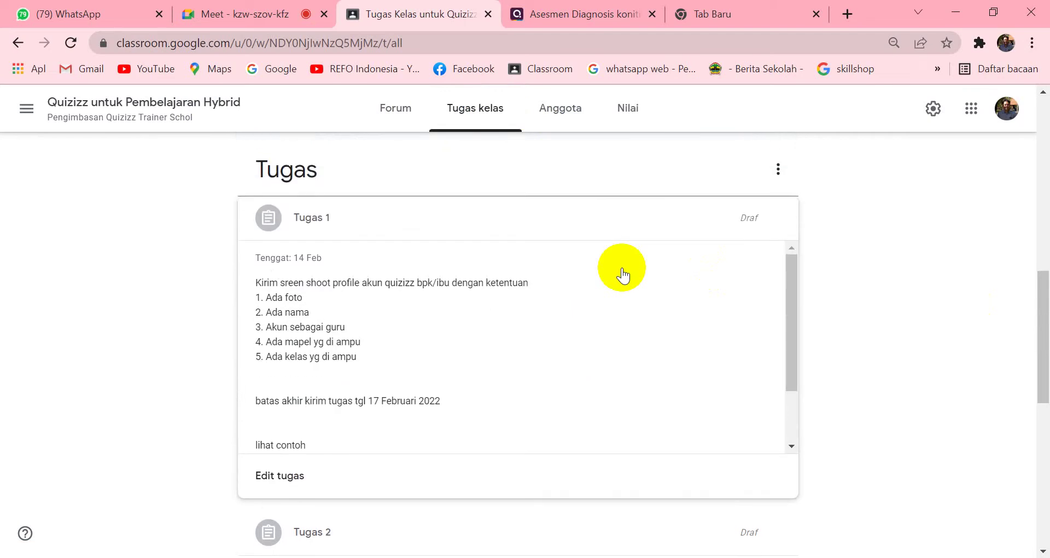
scroll(622, 275, "down", 3)
scroll(1039, 356, "up", 2)
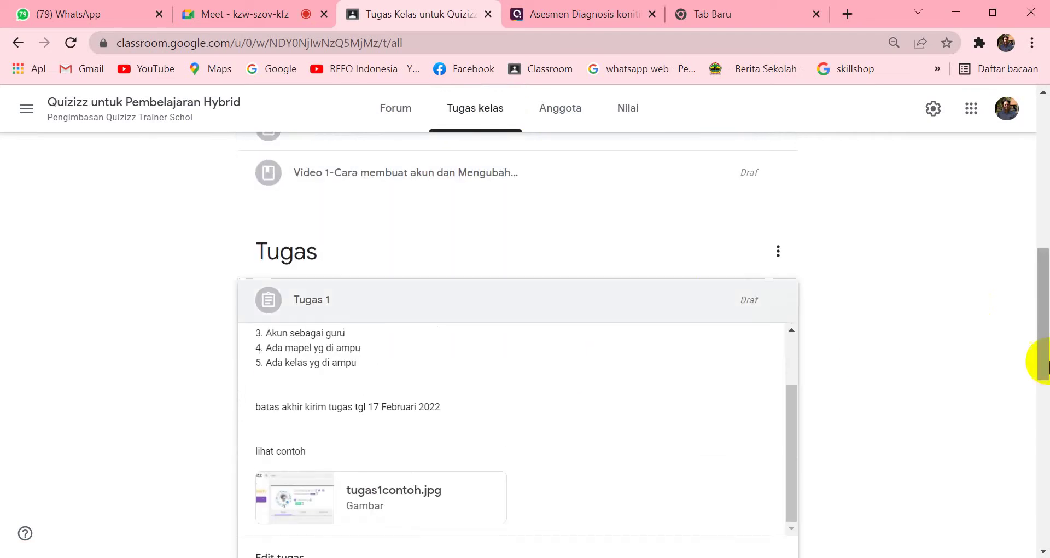
left_click_drag(1045, 333, 1035, 386)
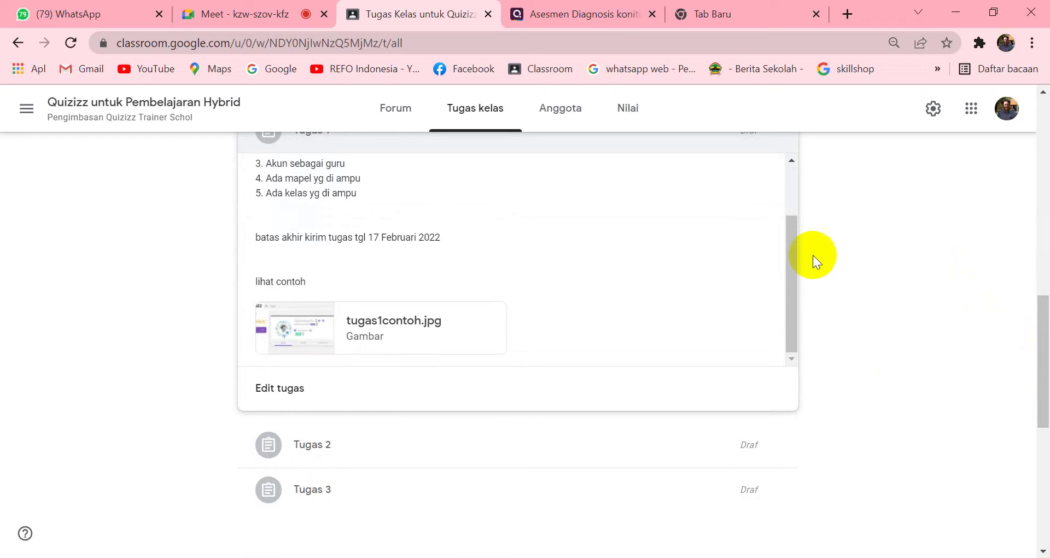
Review the Tugas 1 profile requirements and preview the attached example image tugas1contoh.jpg, closing it when done
left_click_drag(792, 257, 802, 204)
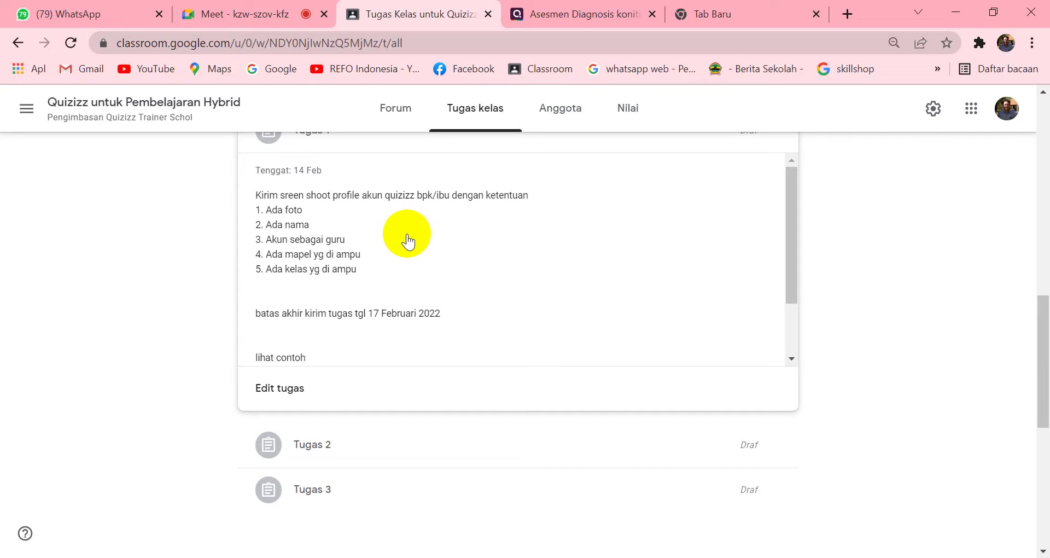
scroll(513, 271, "down", 2)
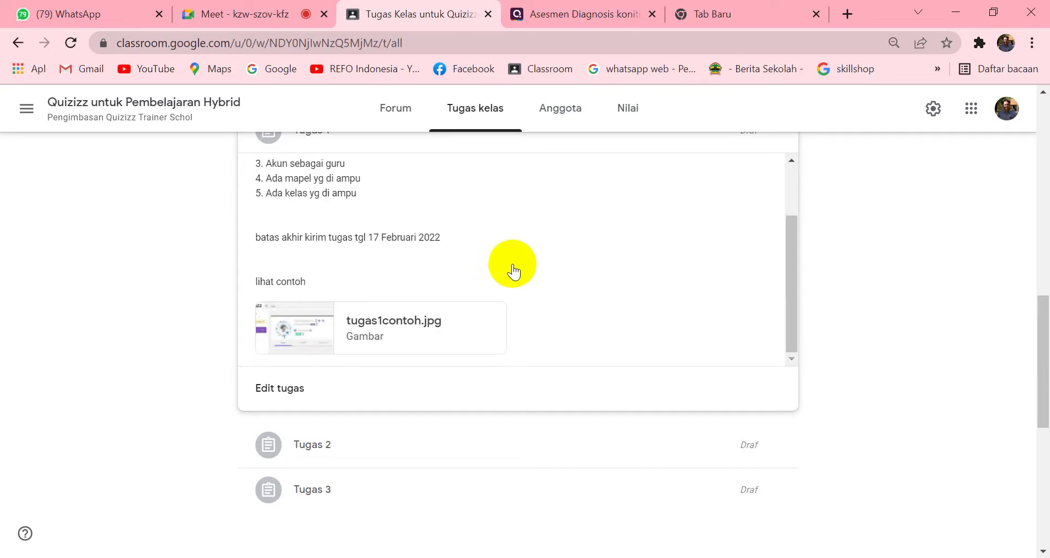
left_click(300, 327)
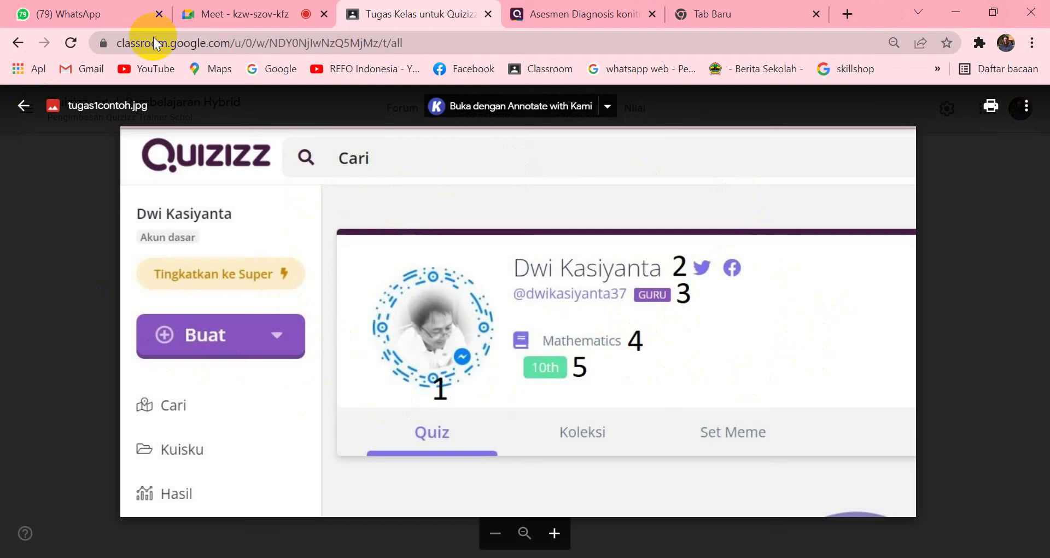
left_click(22, 109)
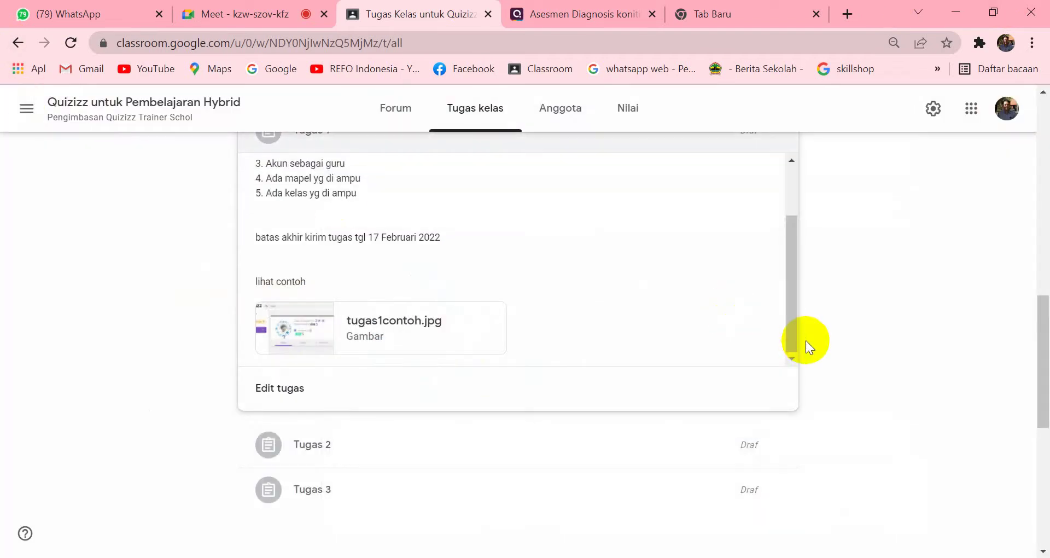
Open the Tugas 1 draft for editing, publish it to all students, and check the posted assignment's details
scroll(805, 340, "up", 2)
scroll(805, 340, "up", 1)
left_click(779, 295)
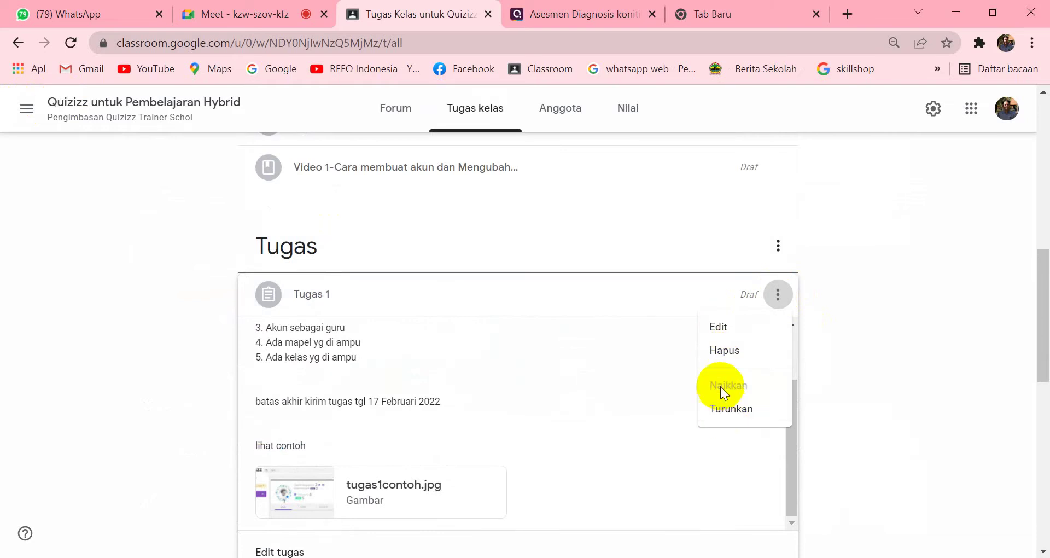
left_click(722, 327)
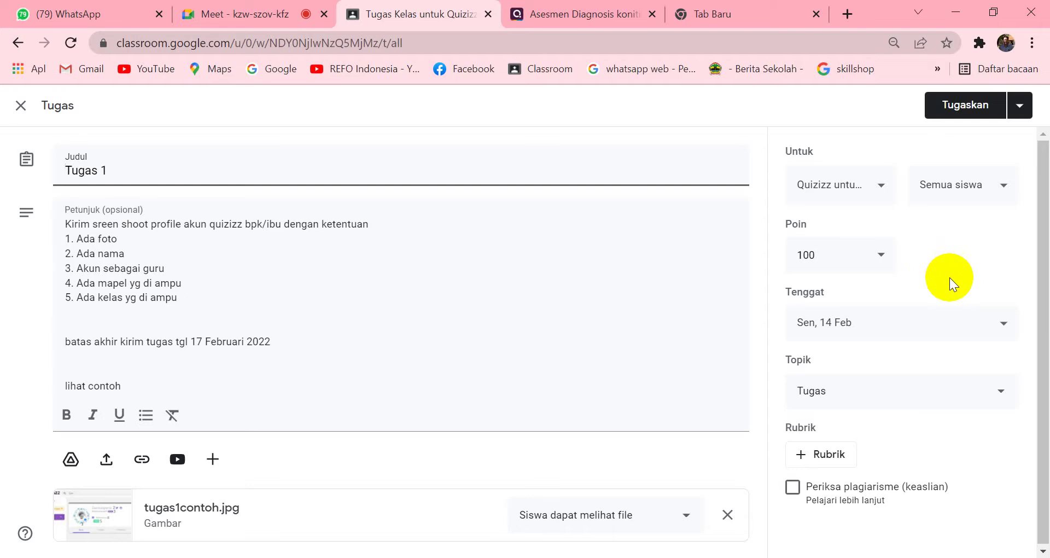
left_click(978, 107)
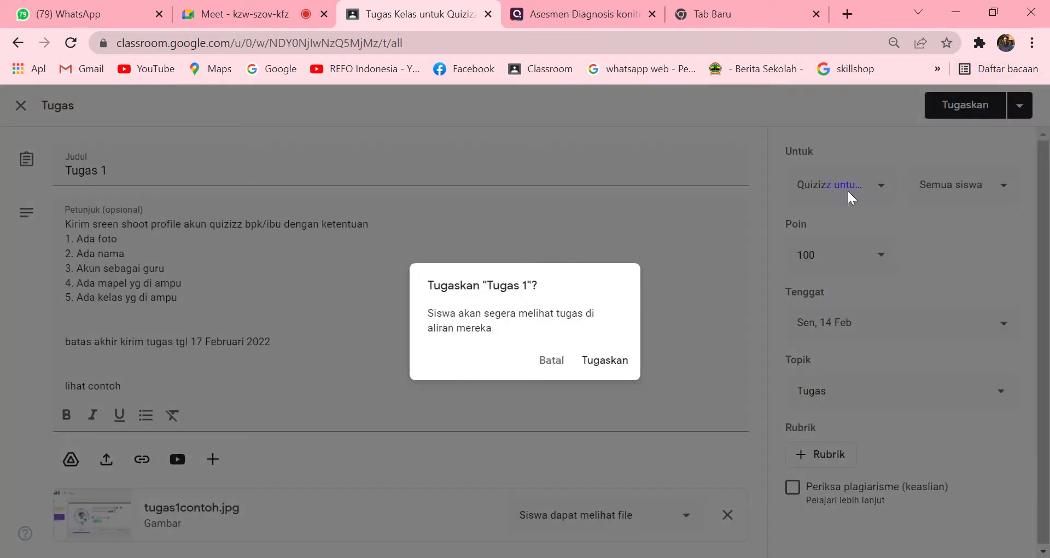
left_click(602, 361)
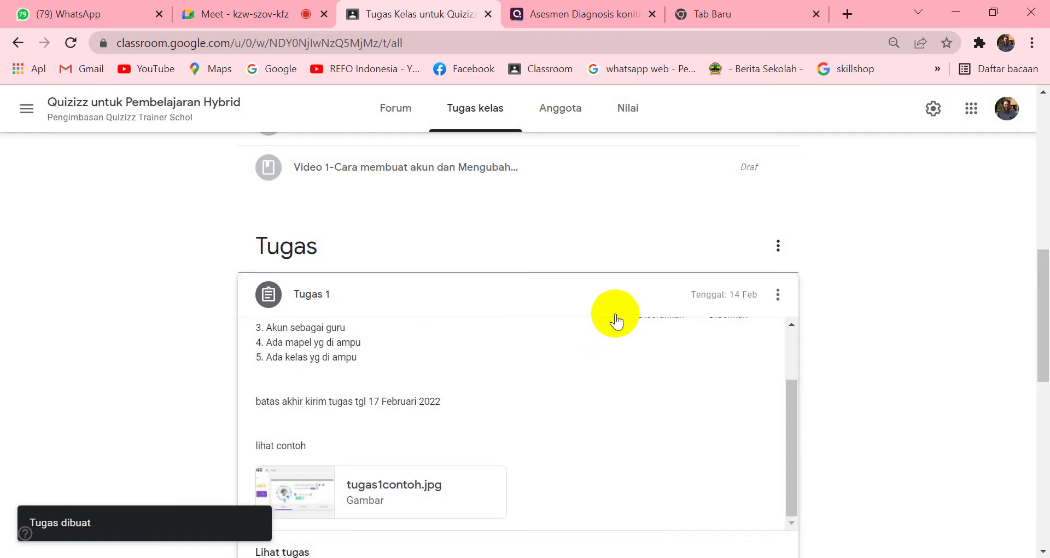
scroll(619, 360, "up", 2)
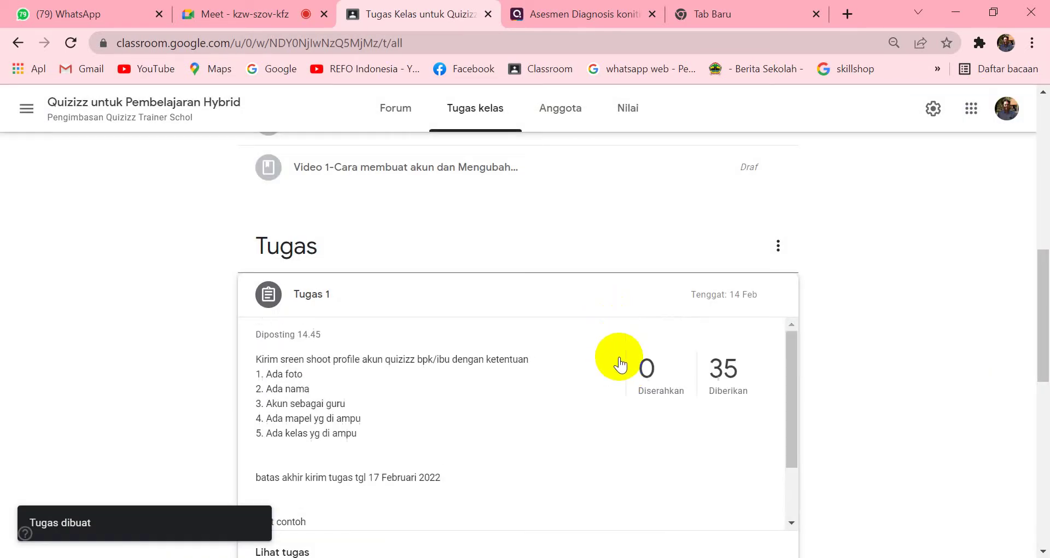
scroll(619, 360, "down", 1)
Open the class Forum and review the stream's posts, including the Tugas 1 and Daftar Hadir Pelatihan Quizizz announcements
left_click(378, 119)
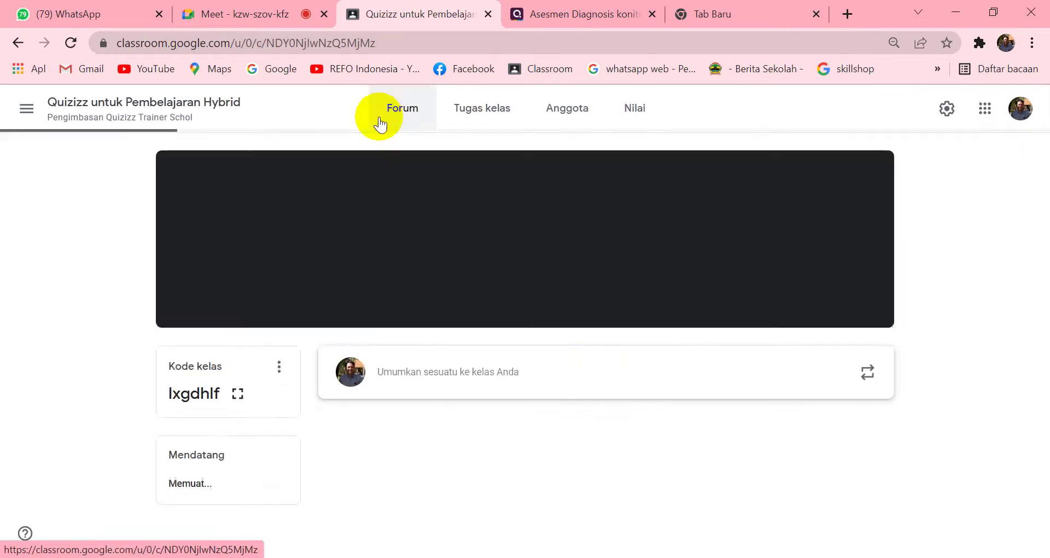
scroll(607, 377, "down", 2)
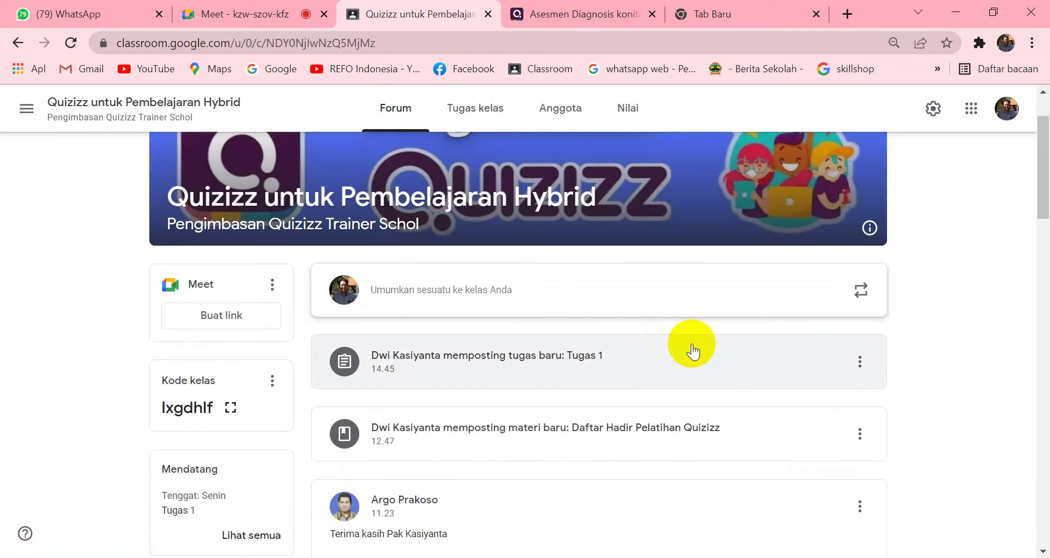
scroll(692, 350, "down", 3)
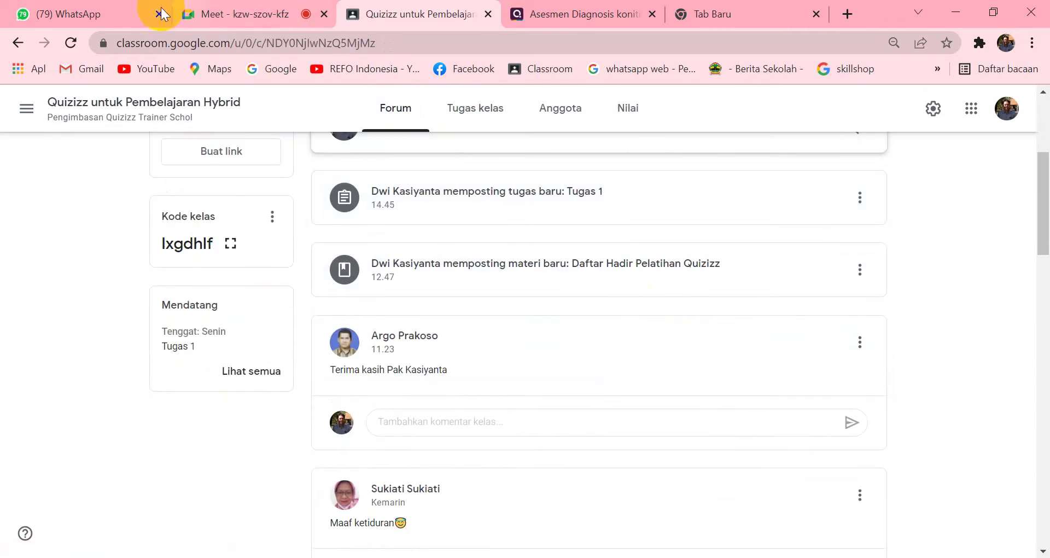
scroll(93, 424, "up", 5)
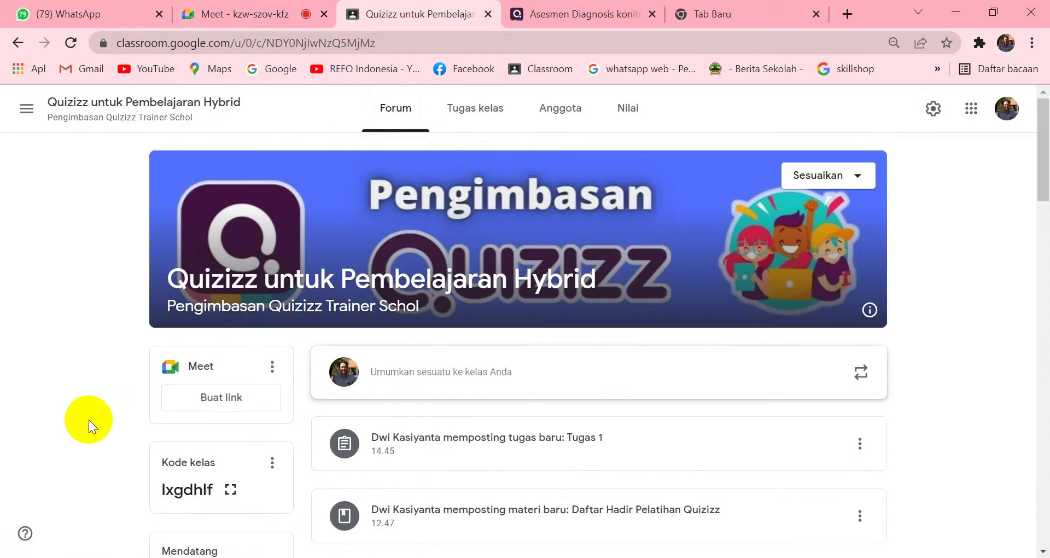
scroll(1013, 409, "down", 2)
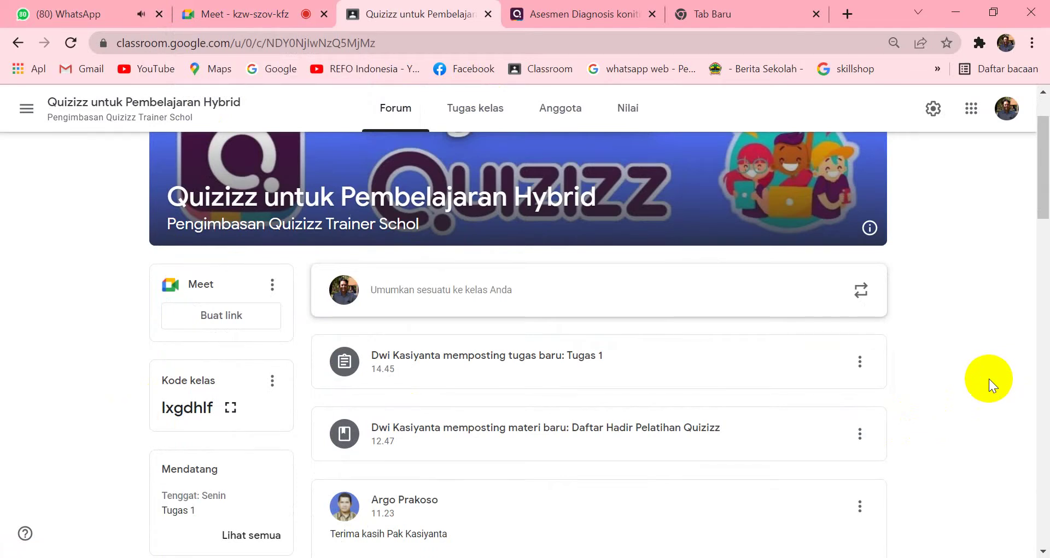
scroll(988, 380, "up", 2)
scroll(1009, 377, "down", 4)
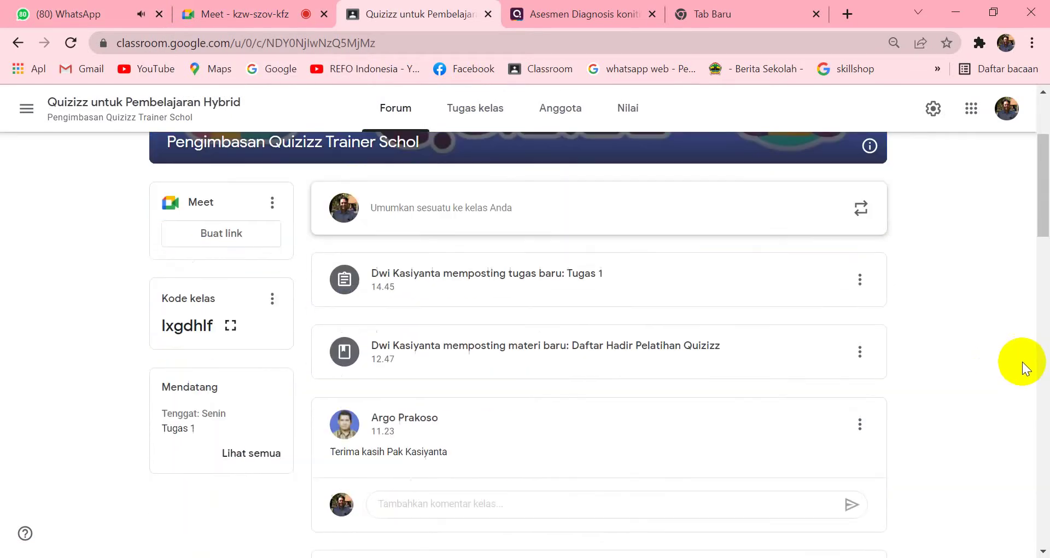
scroll(1025, 367, "down", 1)
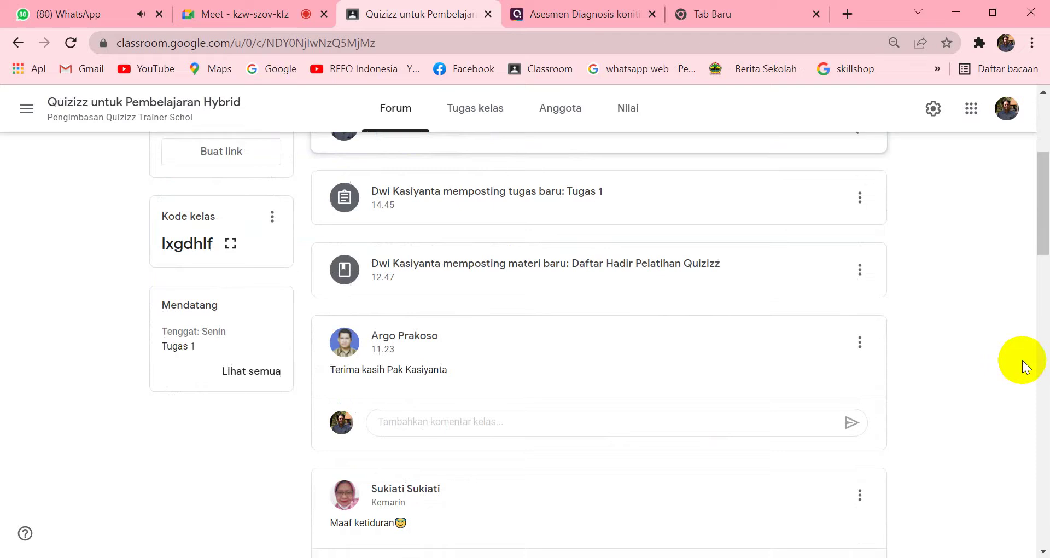
scroll(1025, 366, "up", 3)
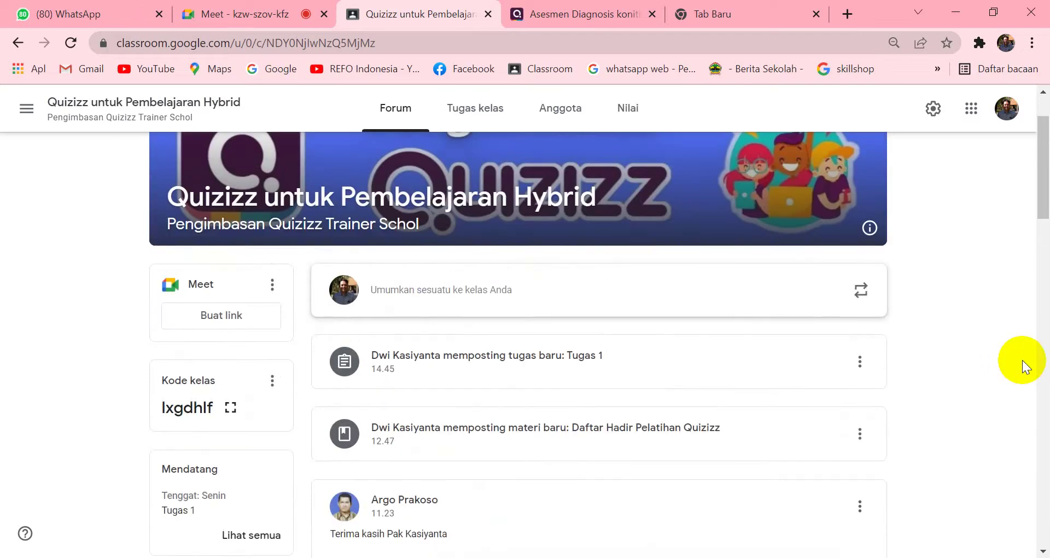
scroll(1025, 366, "down", 1)
scroll(1025, 367, "up", 1)
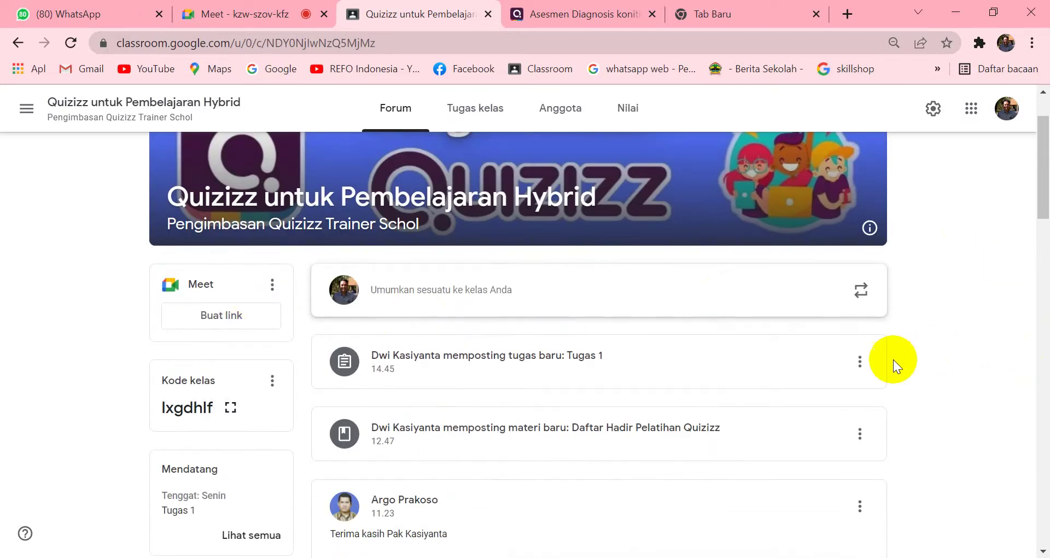
scroll(893, 361, "up", 1)
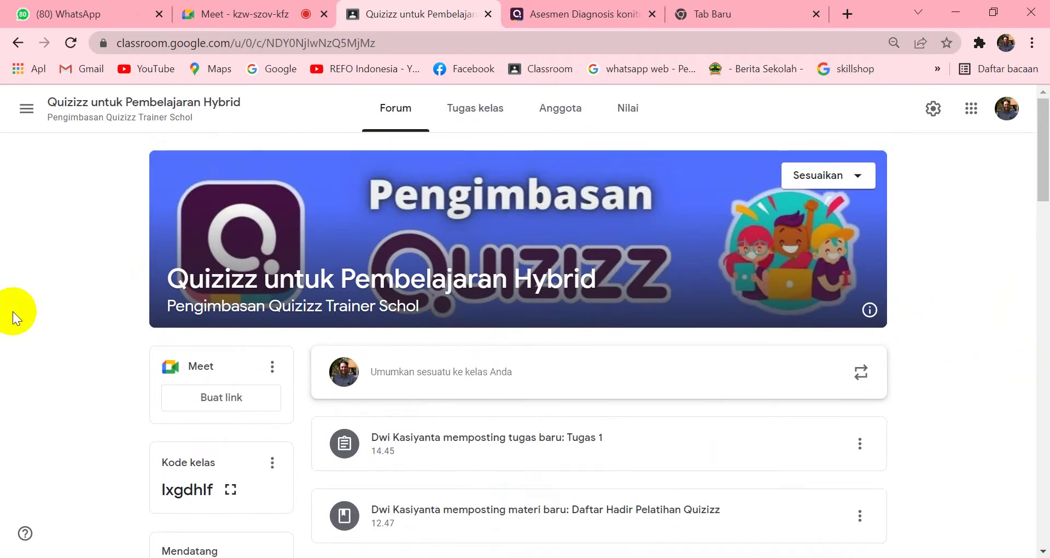
scroll(12, 311, "down", 2)
scroll(14, 317, "up", 1)
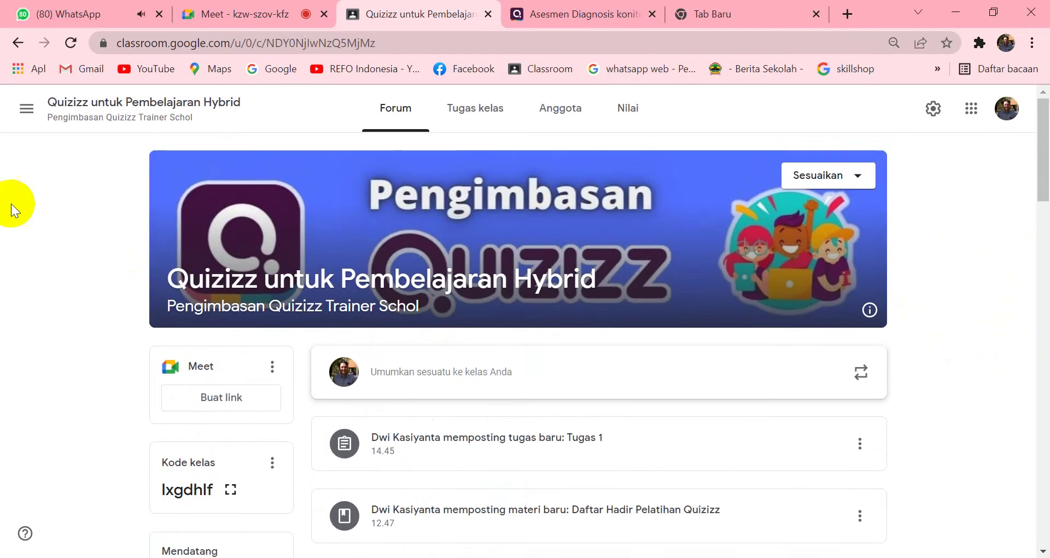
Switch to the Google Meet call, stop presenting the screen, and dismiss the raised-hand notification
left_click(233, 10)
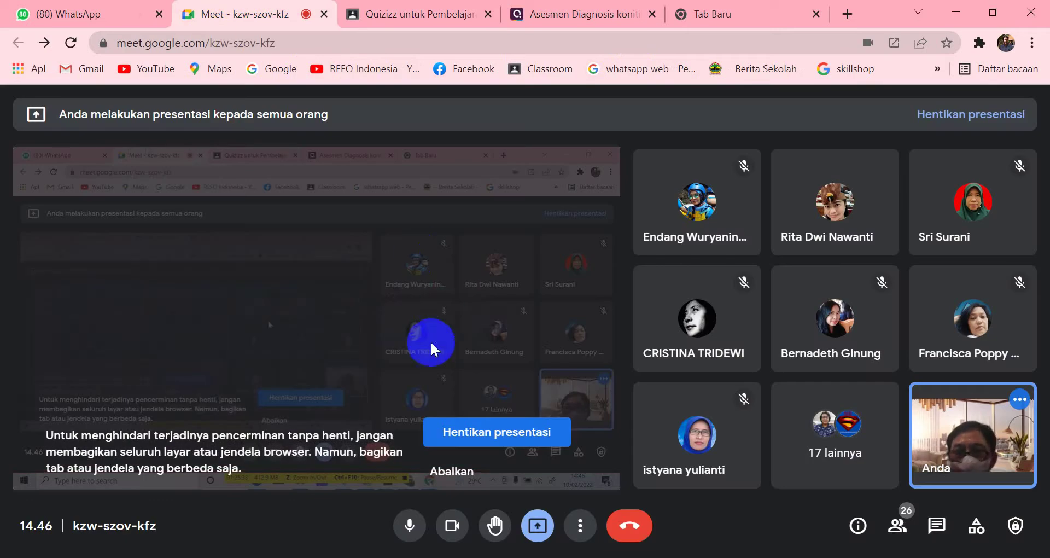
left_click(511, 430)
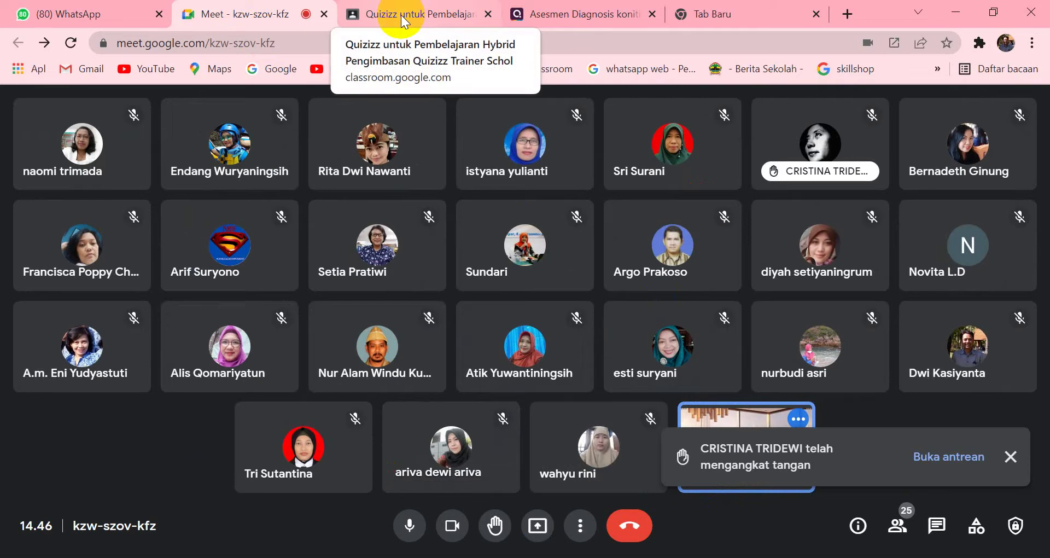
left_click(702, 523)
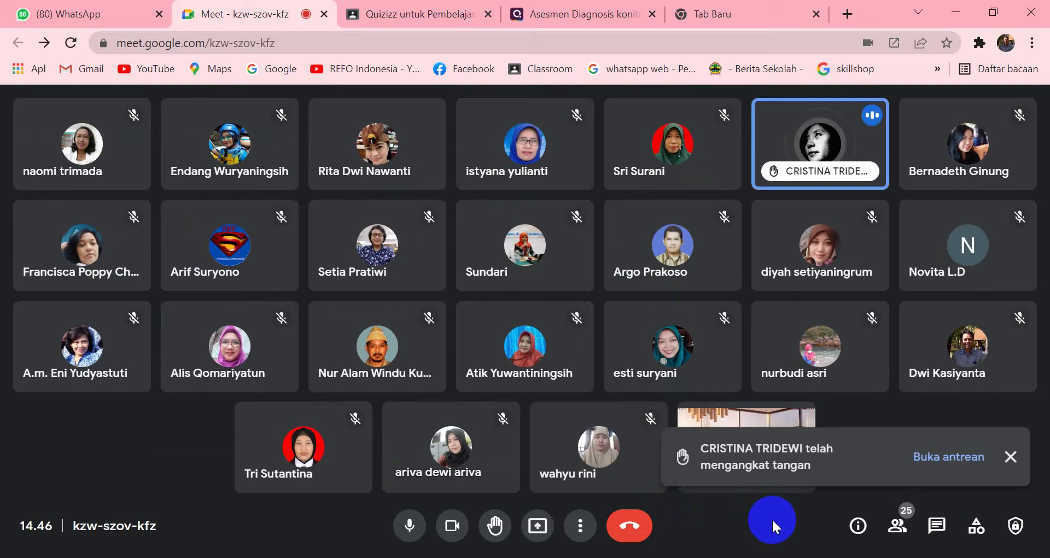
left_click(1010, 456)
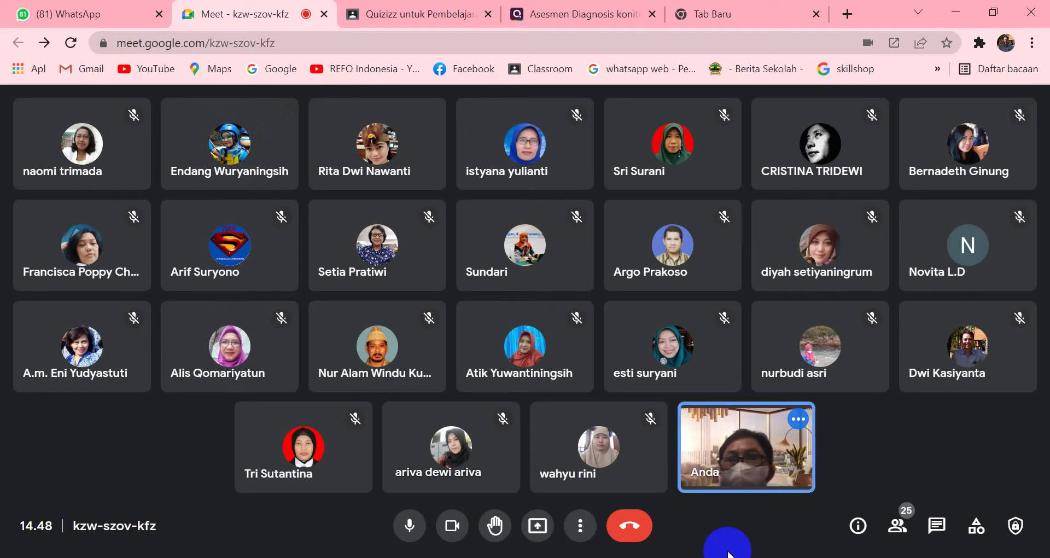
Switch to WhatsApp Web and open the Pengimbasan Quizzizz group to read its unread message
left_click(73, 14)
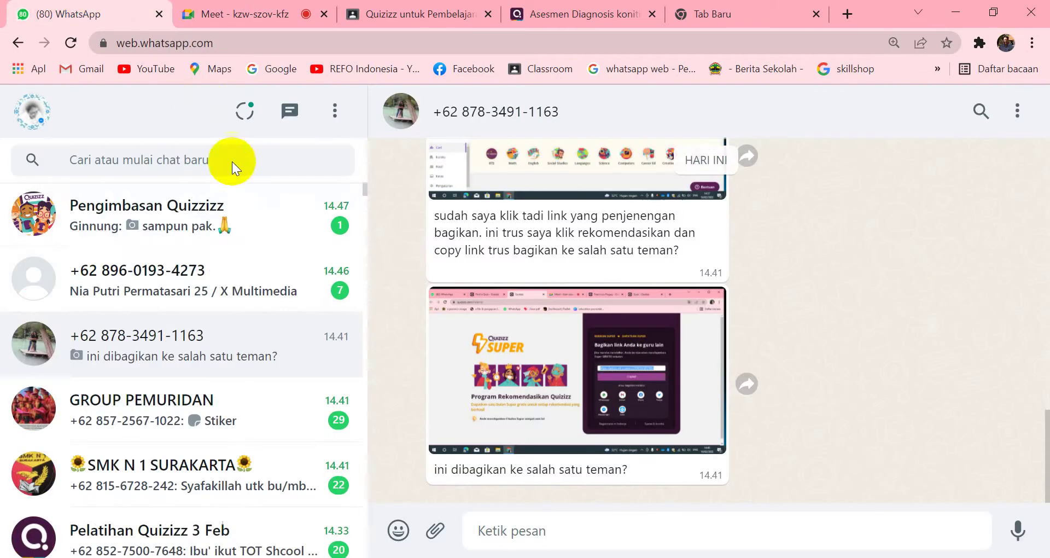
left_click(251, 226)
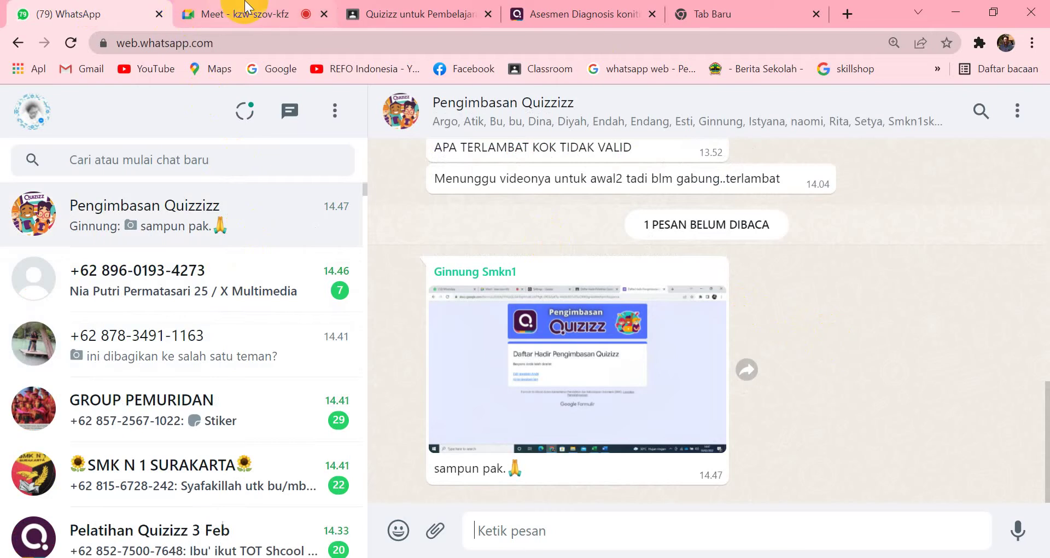
Return to the Google Meet call and dismiss the new raised-hand notification
left_click(258, 20)
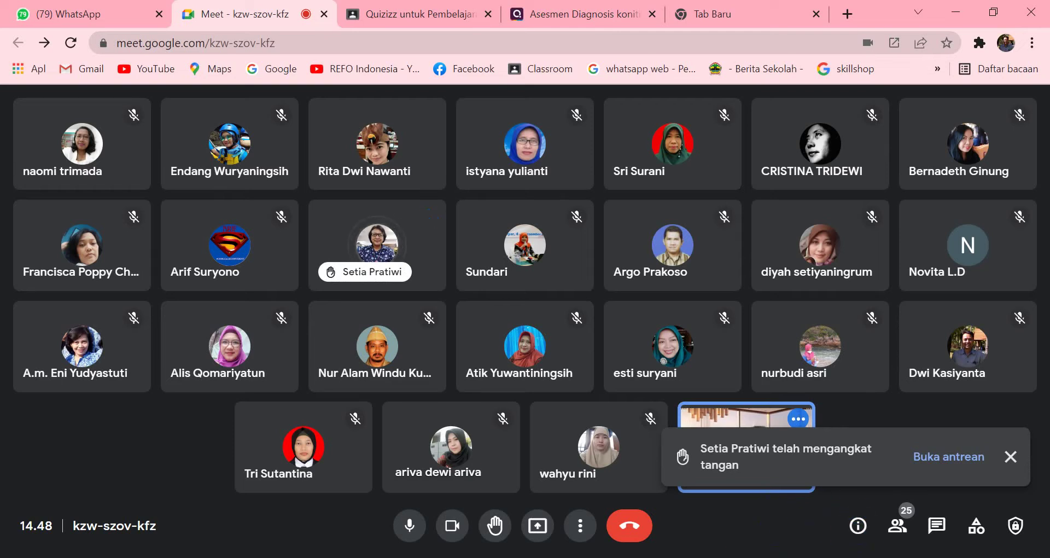
mouse_move(719, 557)
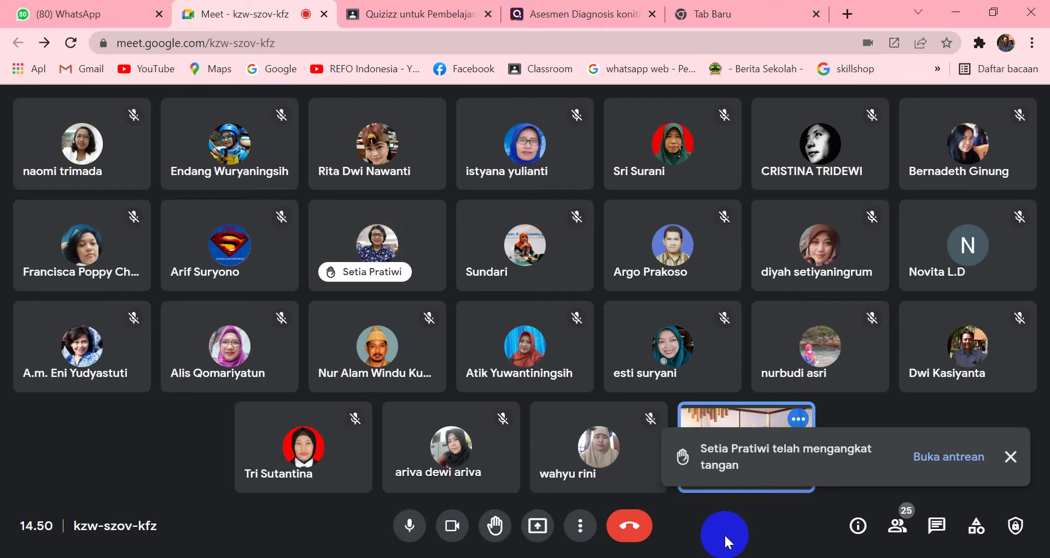
left_click(1010, 457)
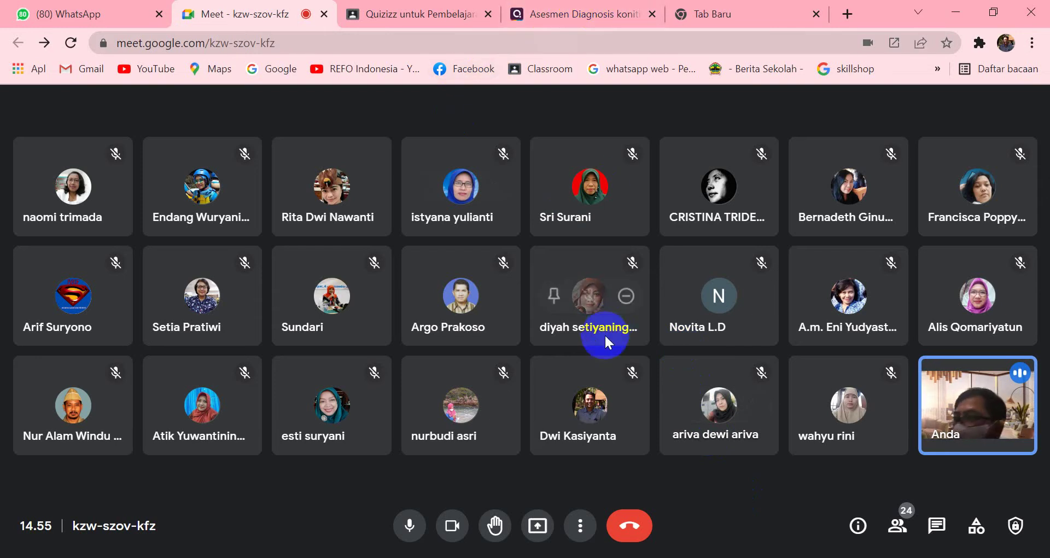
Present the entire screen to the participants in the Google Meet call
left_click(559, 521)
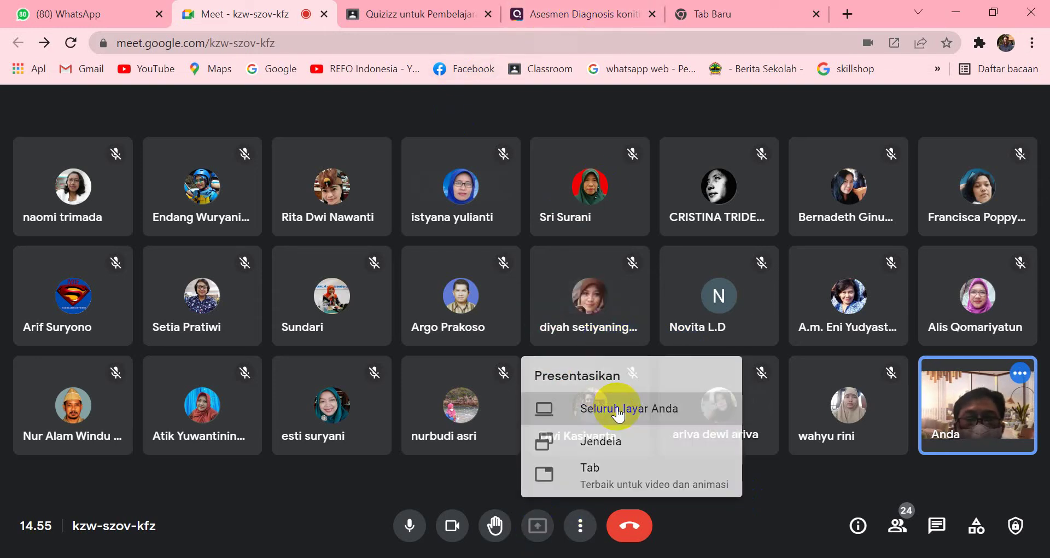
left_click(618, 407)
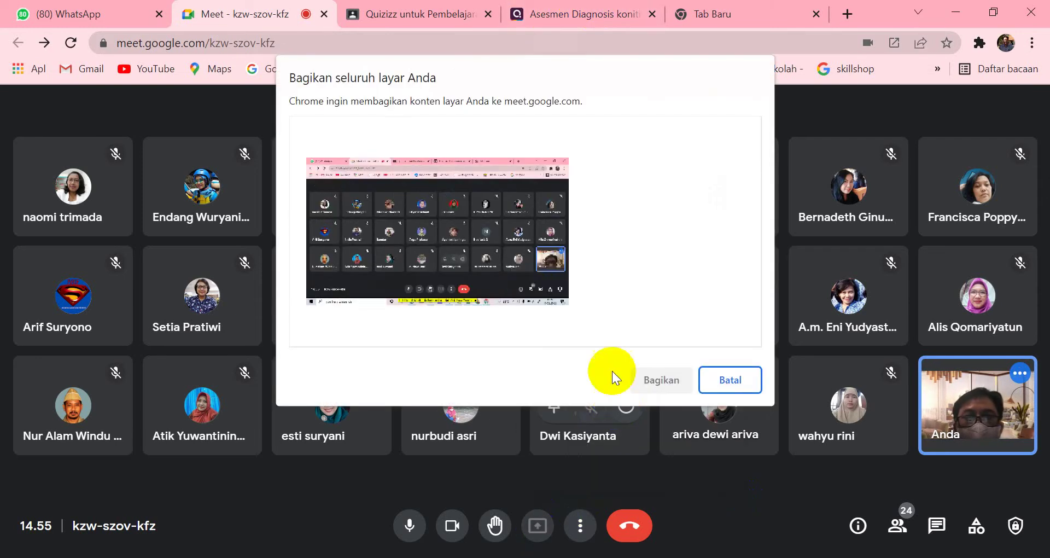
left_click(440, 235)
left_click(666, 385)
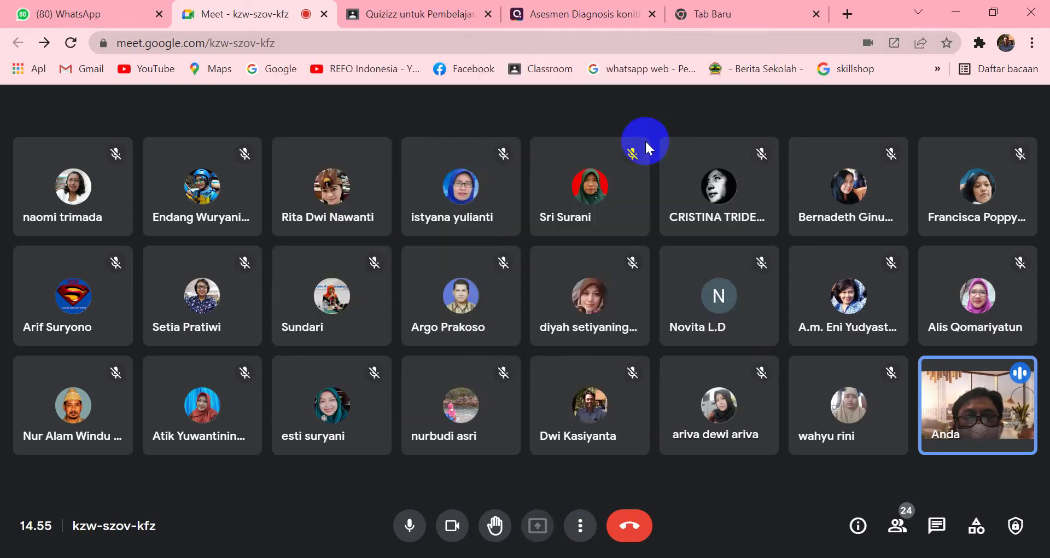
Open the Google Classroom home page in the blank browser tab
left_click(553, 16)
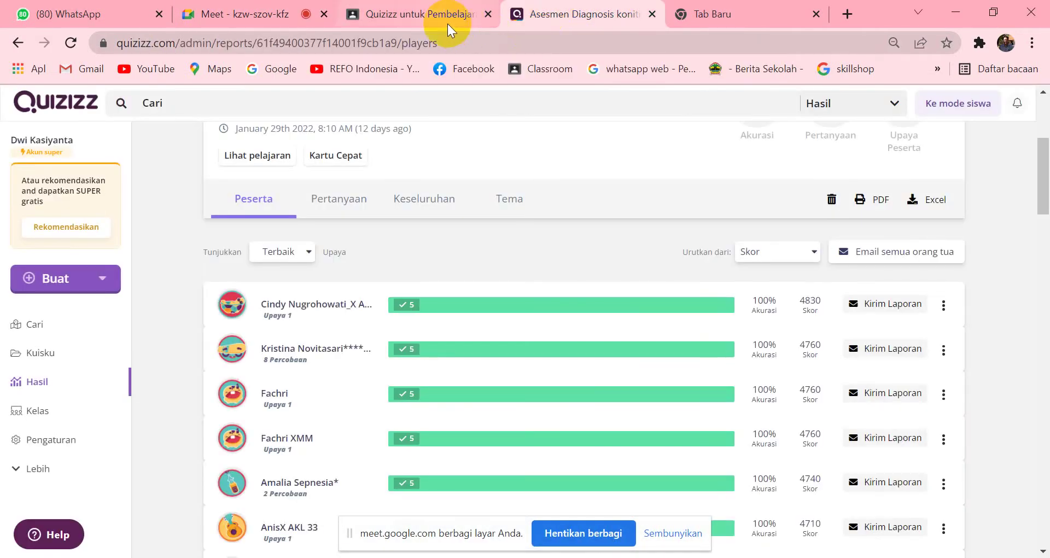
left_click(421, 15)
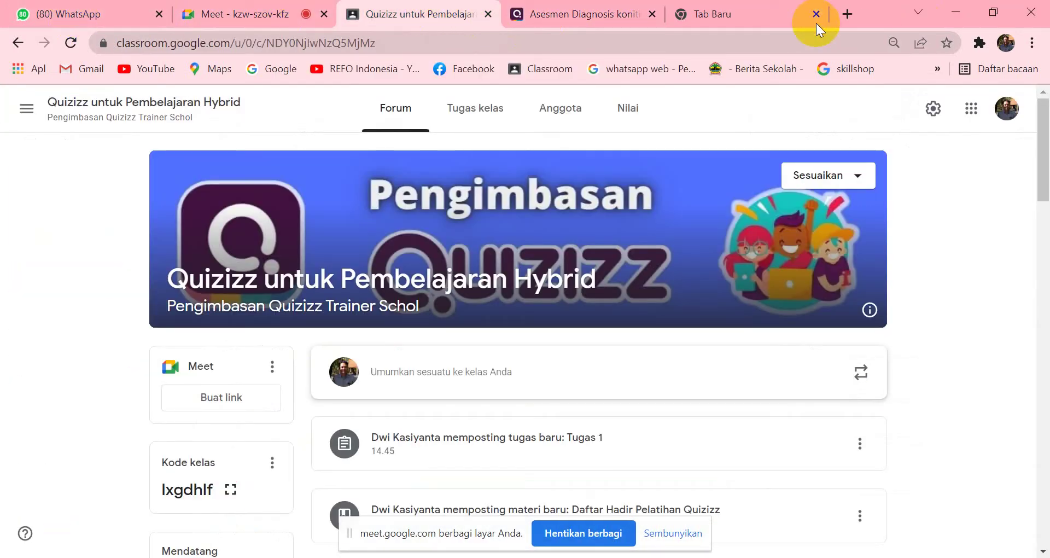
left_click(743, 15)
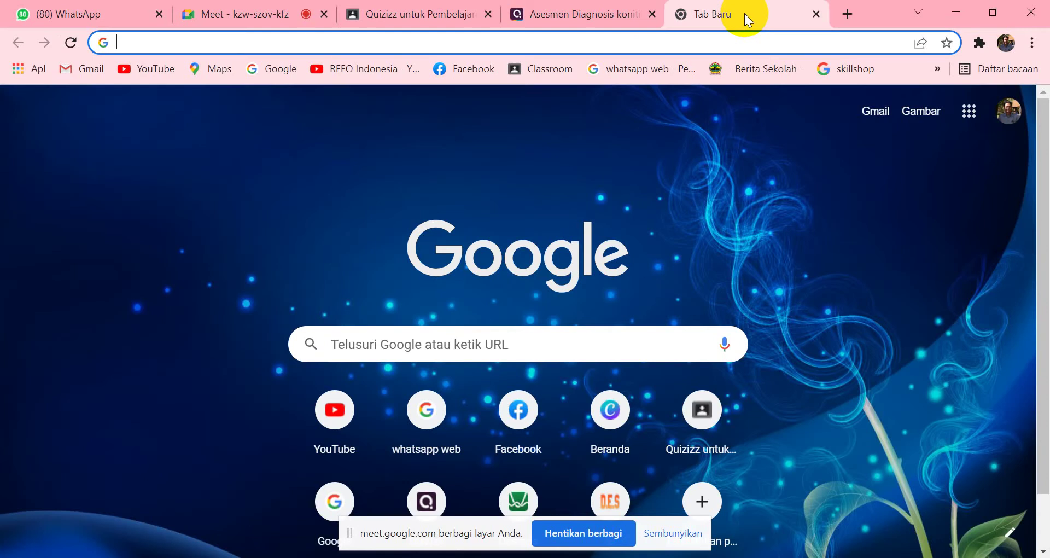
left_click(536, 71)
Open the Quizizz untuk Pembelajaran Hybrid class's Tugas kelas page and expand the draft Tugas 2 to read its instructions
left_click(423, 15)
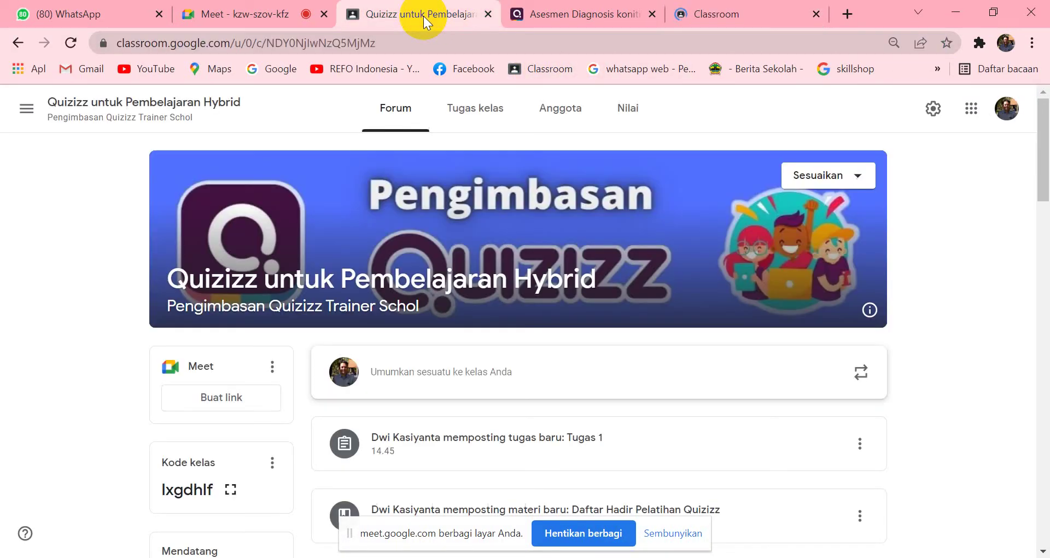
left_click(476, 107)
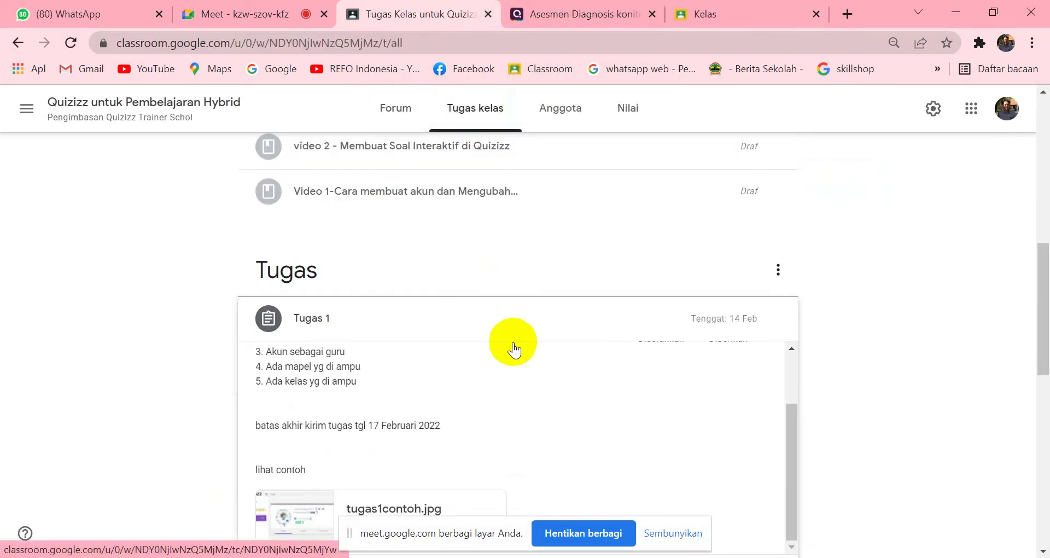
scroll(514, 349, "down", 5)
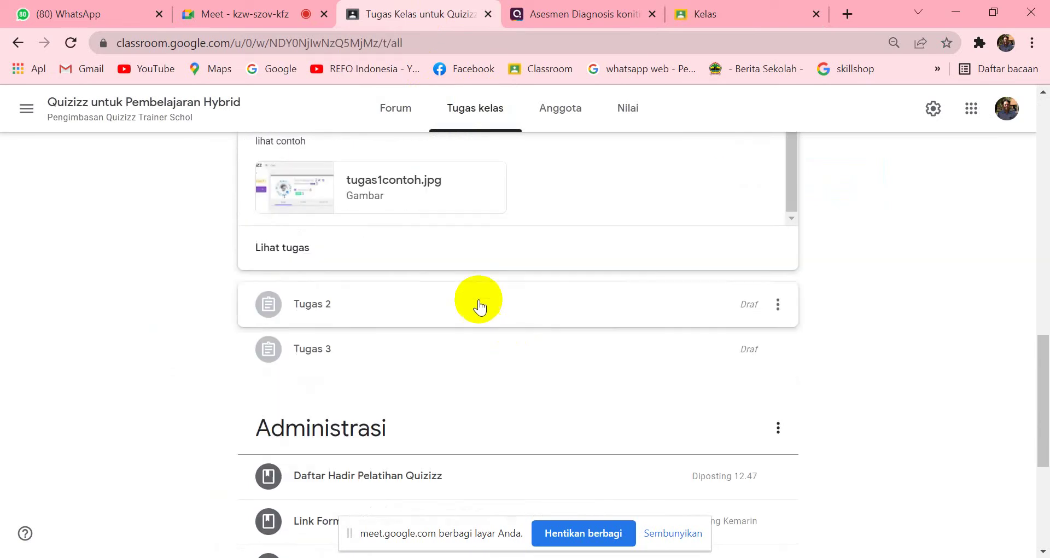
left_click(430, 307)
scroll(656, 271, "down", 2)
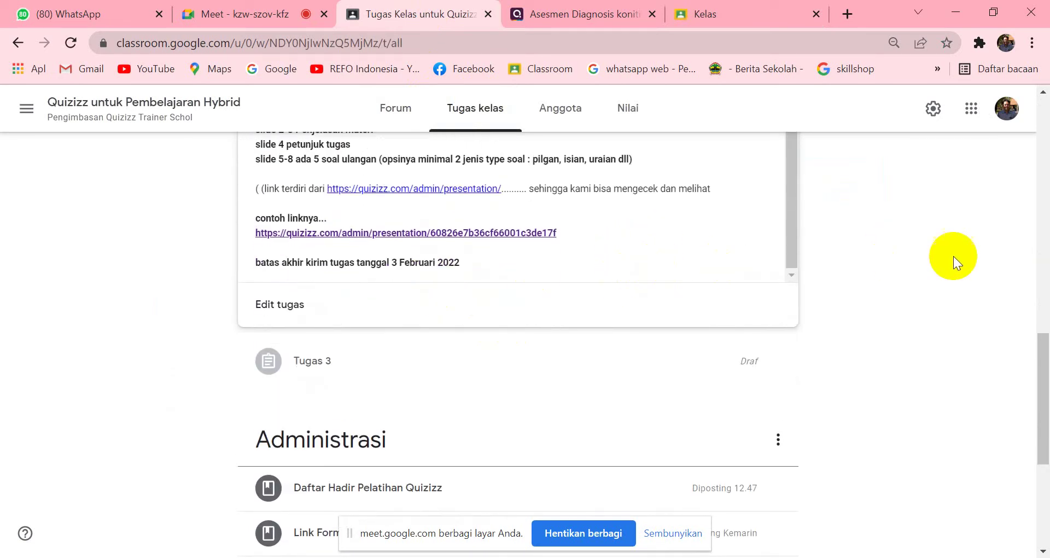
scroll(1040, 342, "up", 4)
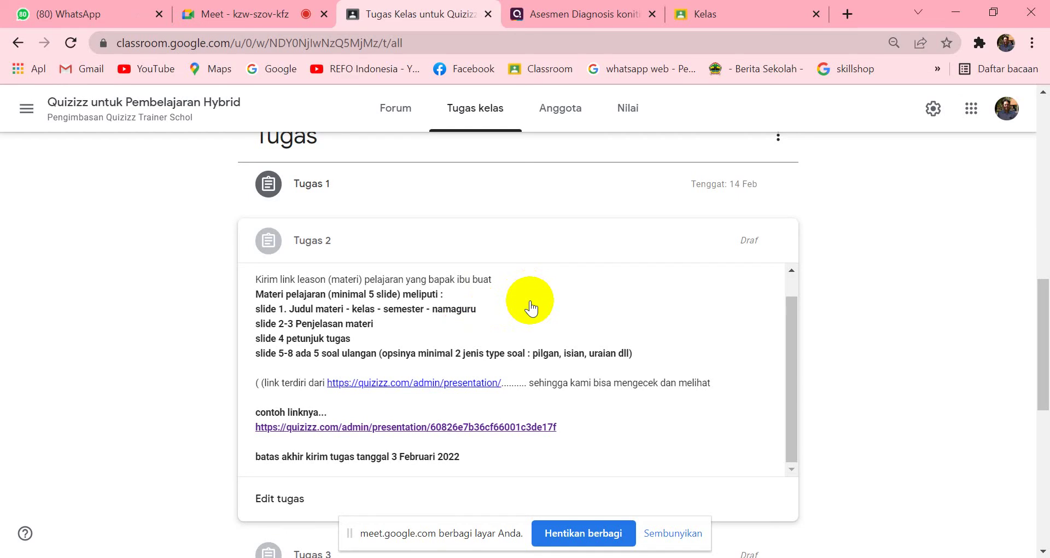
Switch to Quizizz and open the Asesmen Diagnosis konitif lesson from the Kuisku library
left_click(573, 16)
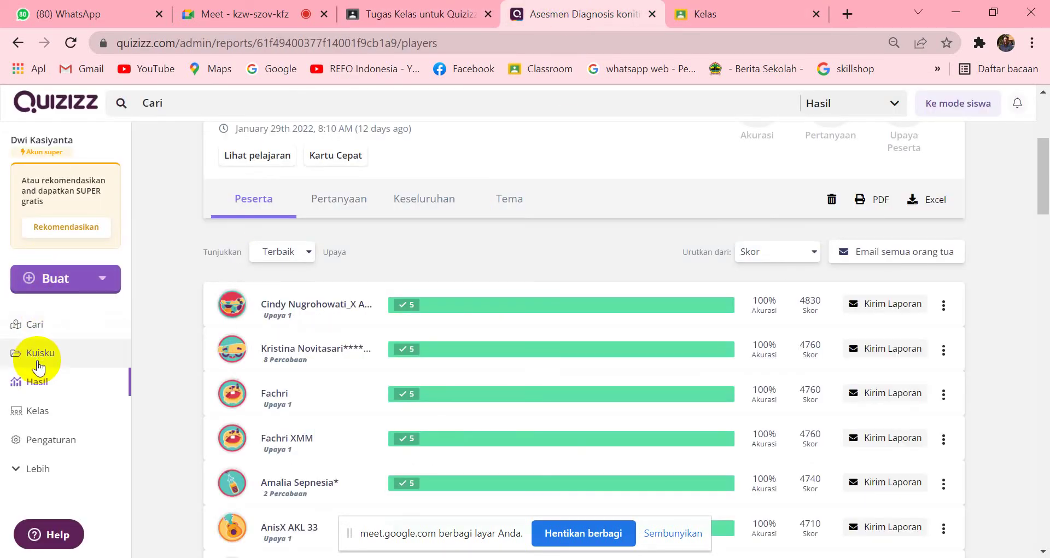
left_click(37, 356)
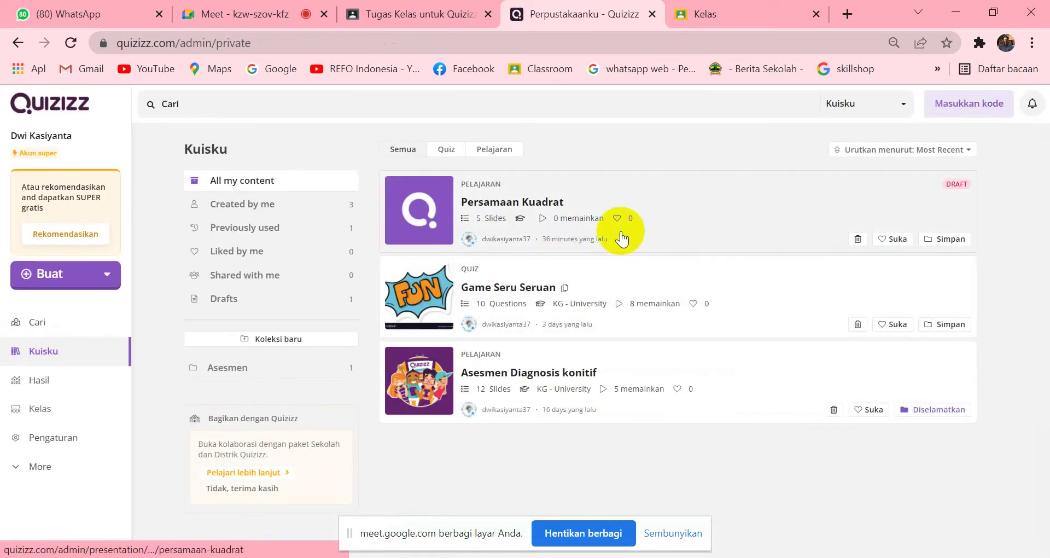
left_click(704, 362)
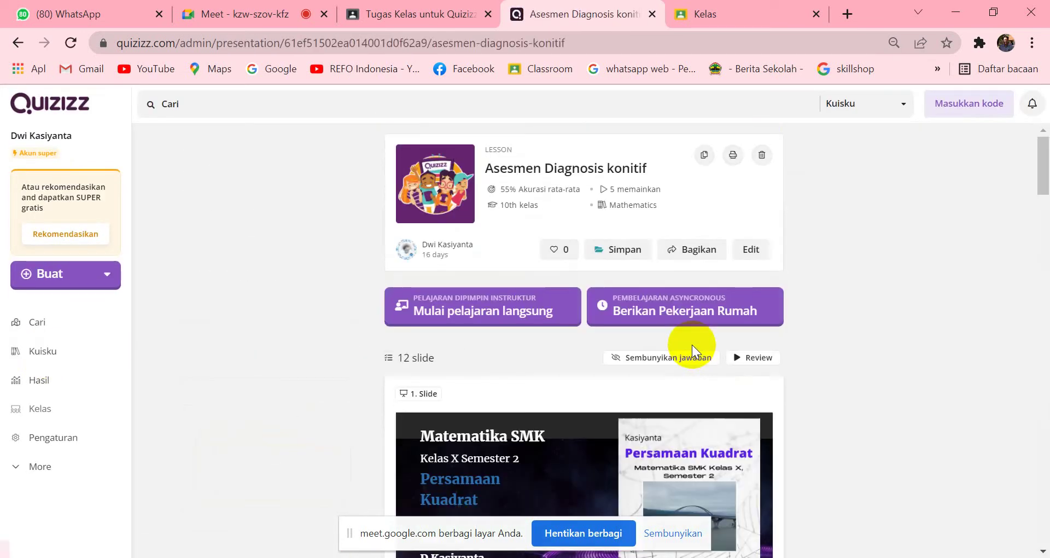
scroll(702, 346, "down", 1)
scroll(702, 361, "down", 1)
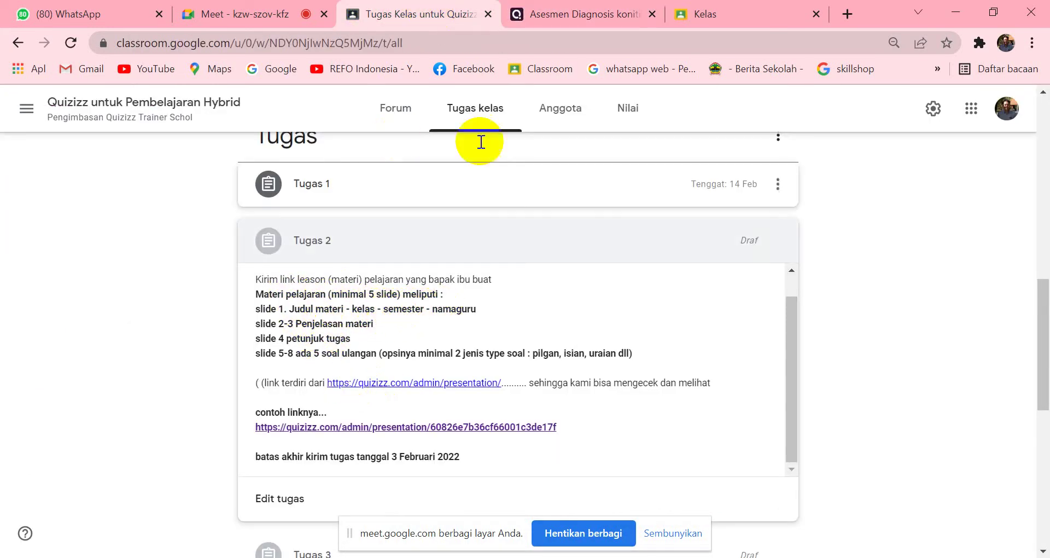
Return to the class's Tugas 2 instructions in Google Classroom to check the required slide contents
left_click(741, 15)
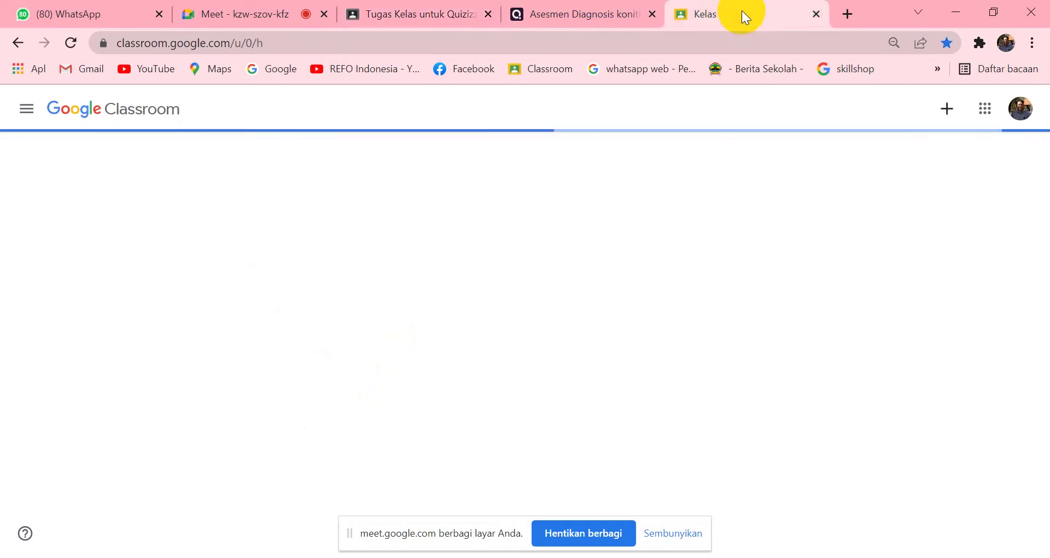
left_click(605, 13)
left_click(341, 8)
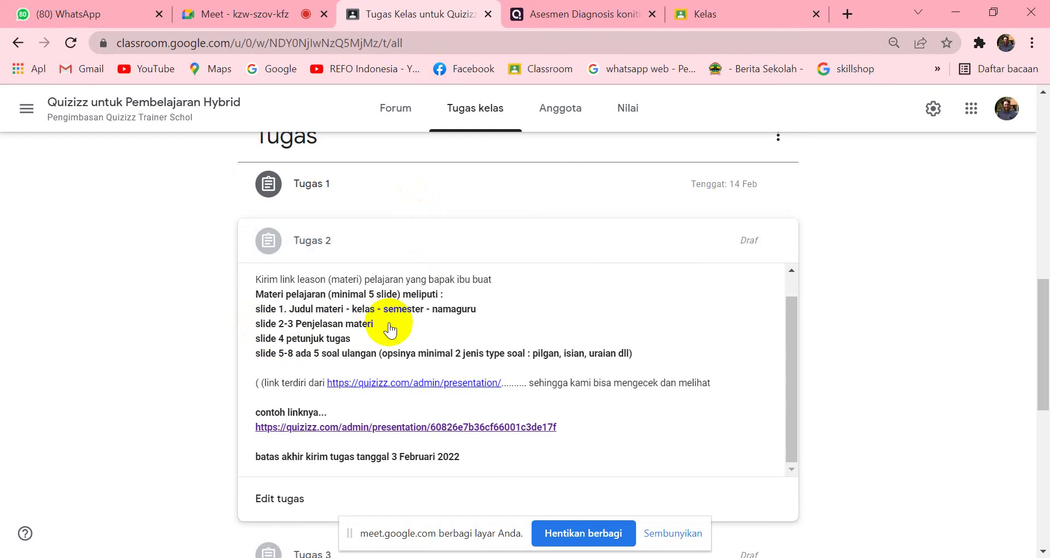
Examine the Asesmen Diagnosis konitif lesson in Quizizz, from its material slides to its closing questions
left_click(544, 9)
scroll(853, 425, "down", 7)
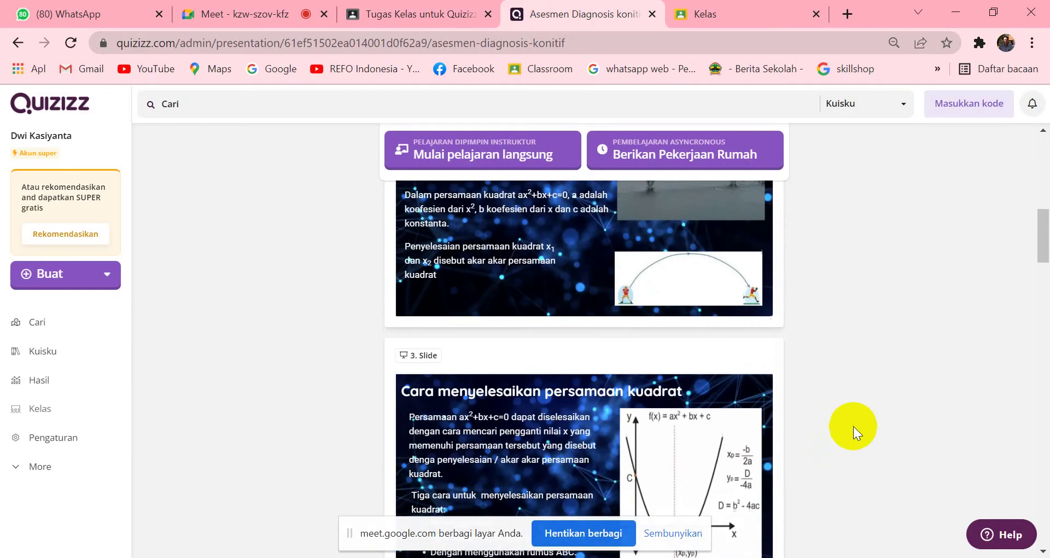
scroll(853, 425, "down", 20)
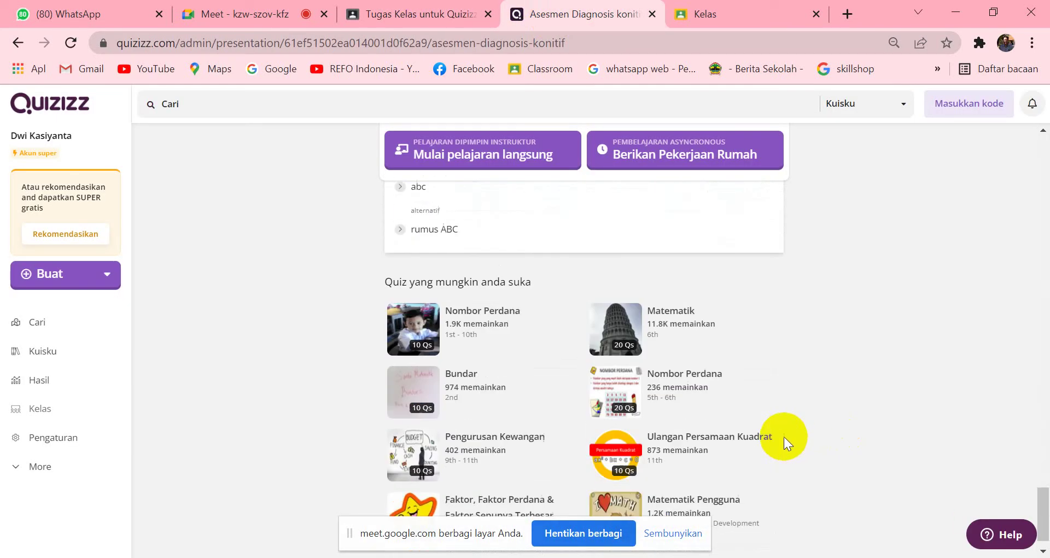
scroll(782, 440, "up", 4)
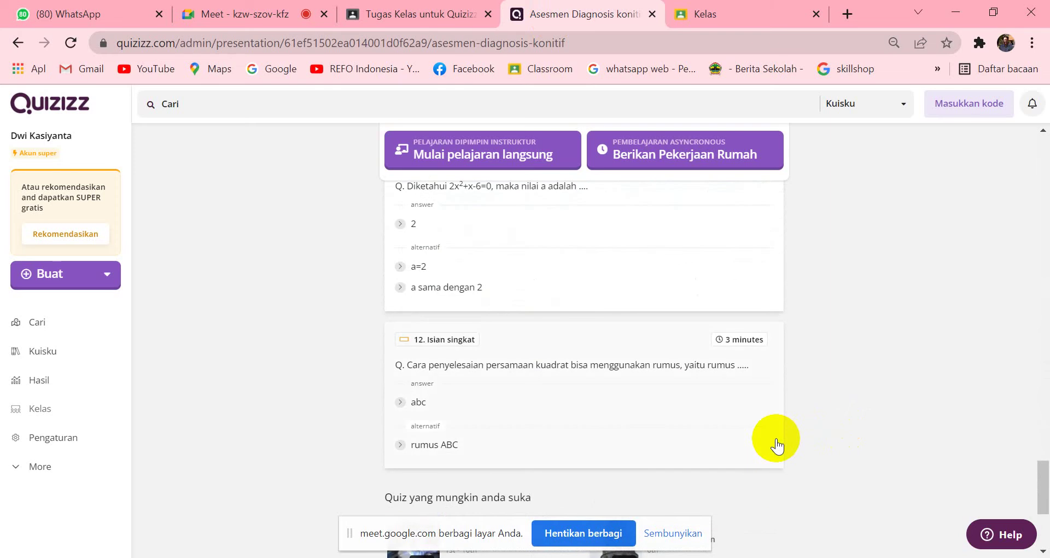
scroll(776, 446, "up", 2)
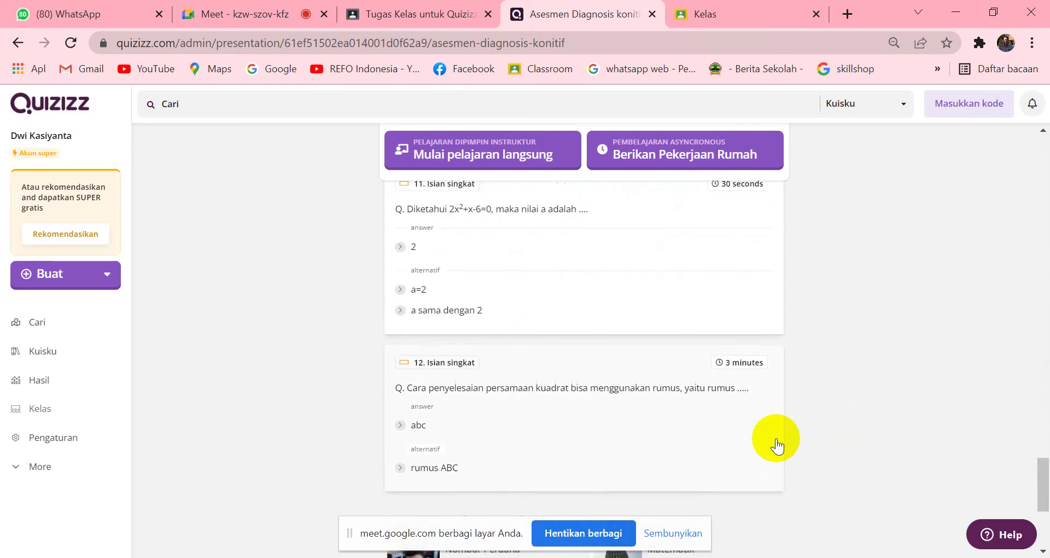
scroll(776, 445, "up", 2)
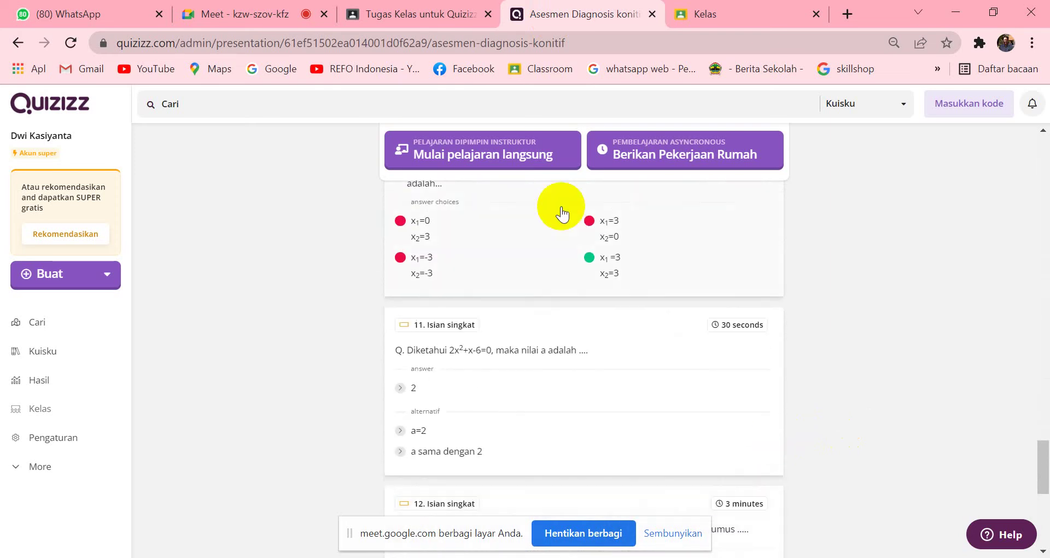
Switch back to Google Classroom and reread the Tugas 2 slide, link and deadline requirements
left_click(392, 11)
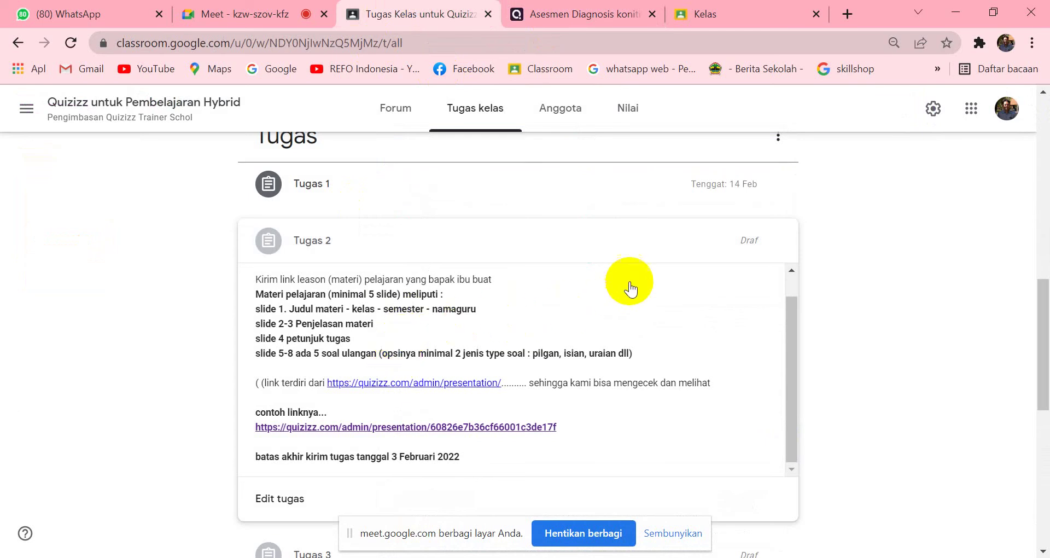
scroll(646, 246, "down", 1)
scroll(645, 246, "down", 1)
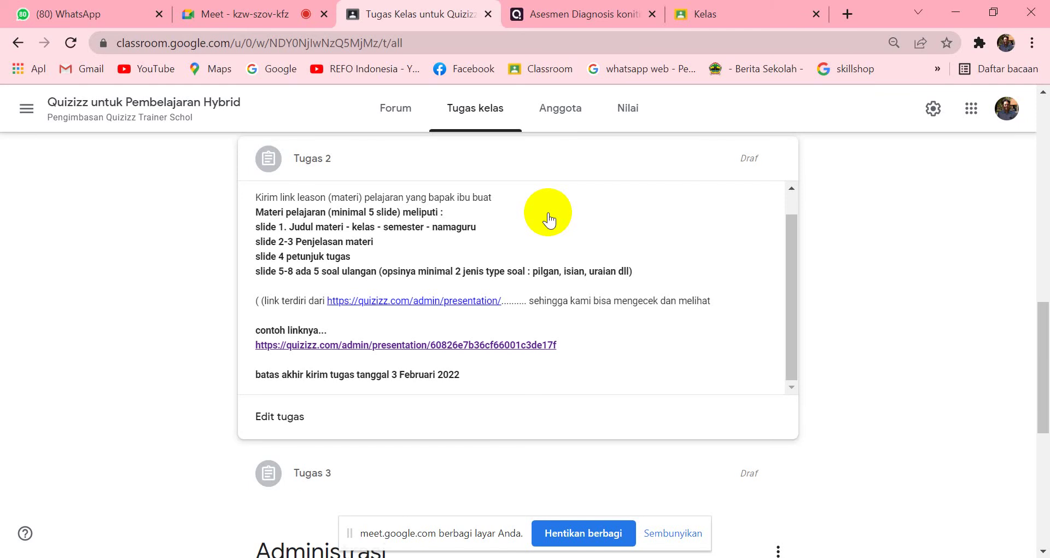
scroll(549, 220, "up", 2)
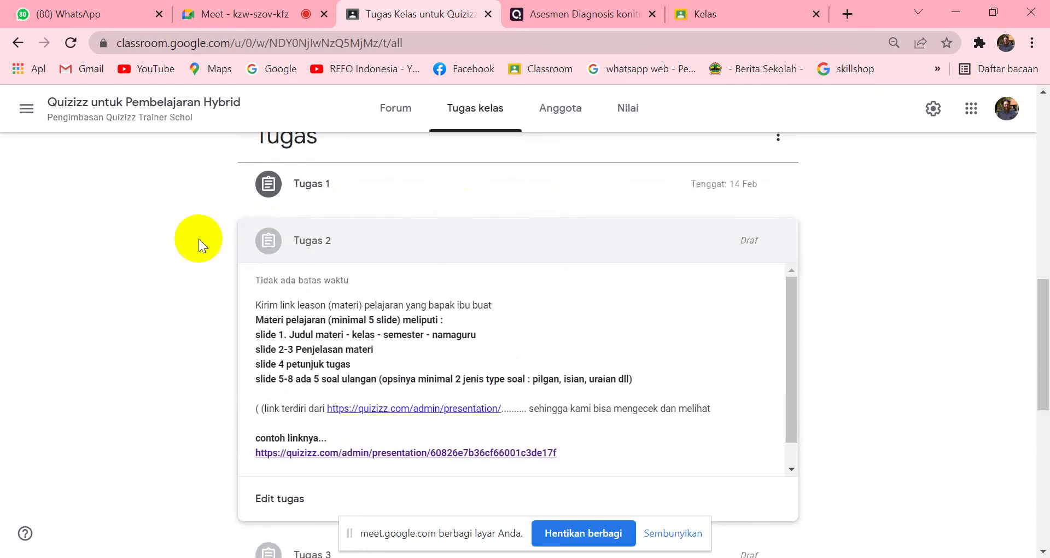
Expand Tugas 1 and review its screenshot requirements, submission deadline and tugas1contoh.jpg example
scroll(185, 241, "up", 1)
scroll(185, 241, "up", 2)
left_click(511, 347)
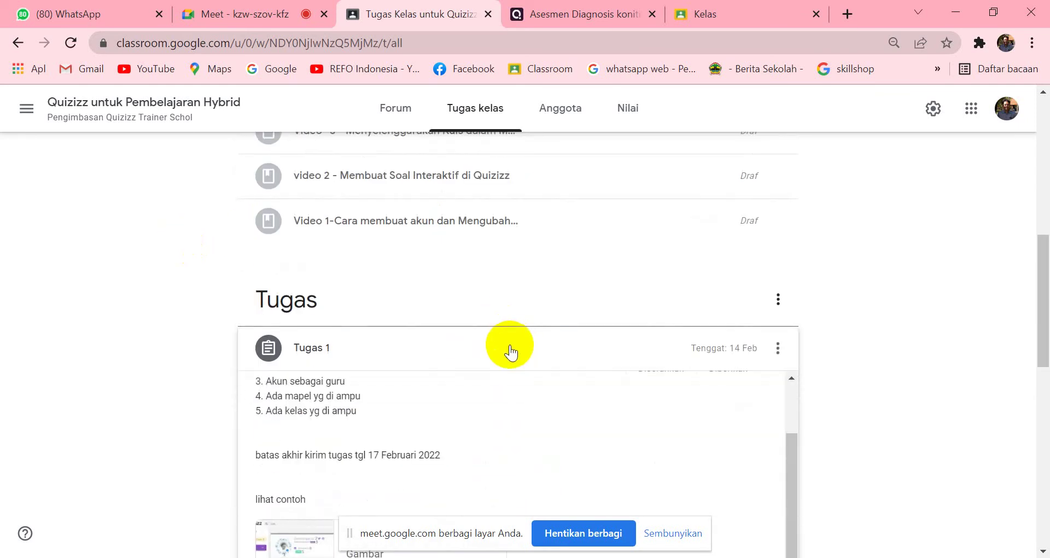
scroll(104, 281, "down", 1)
scroll(105, 280, "down", 2)
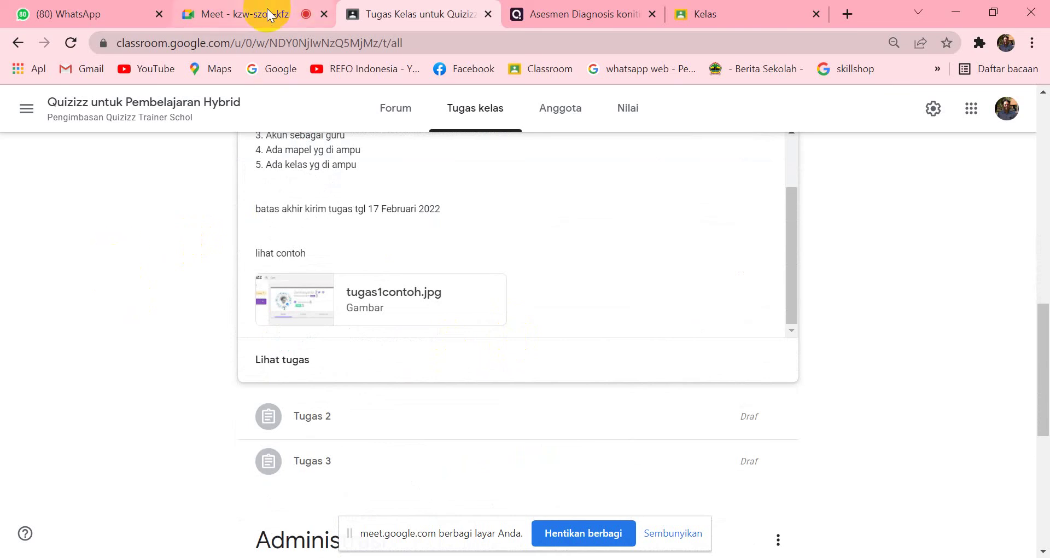
scroll(703, 176, "up", 3)
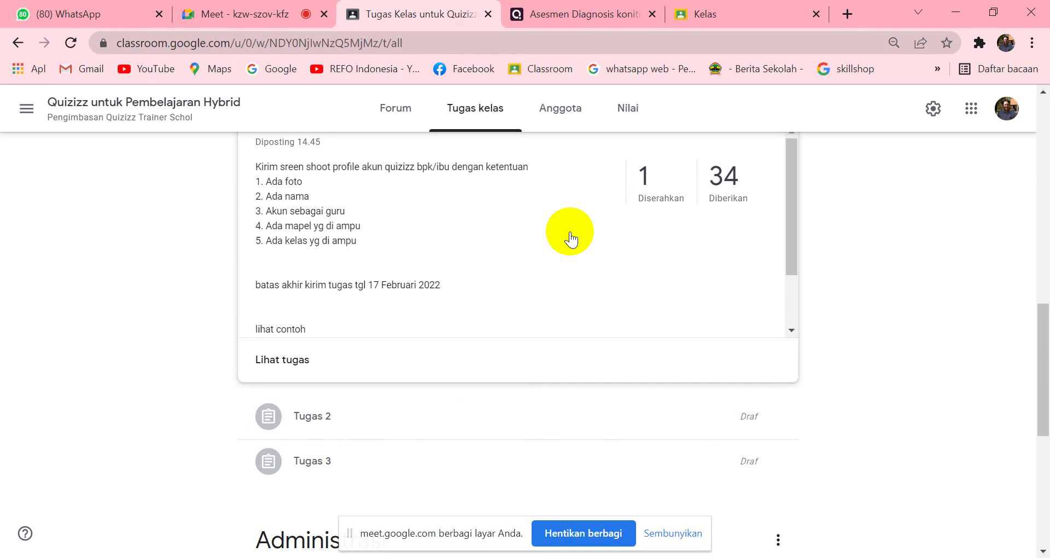
scroll(590, 241, "down", 3)
scroll(658, 264, "up", 3)
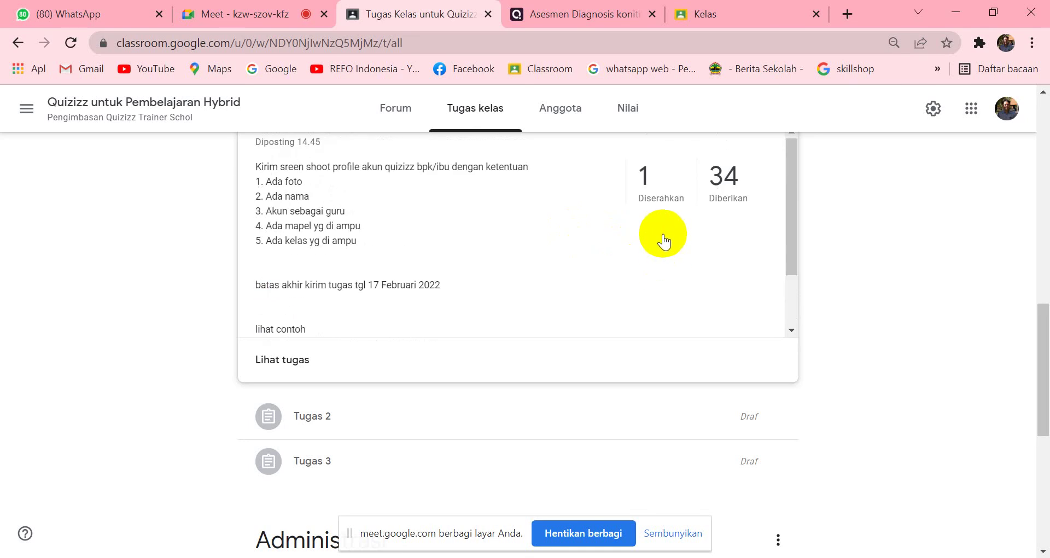
scroll(618, 234, "down", 5)
scroll(571, 232, "down", 1)
scroll(570, 227, "up", 2)
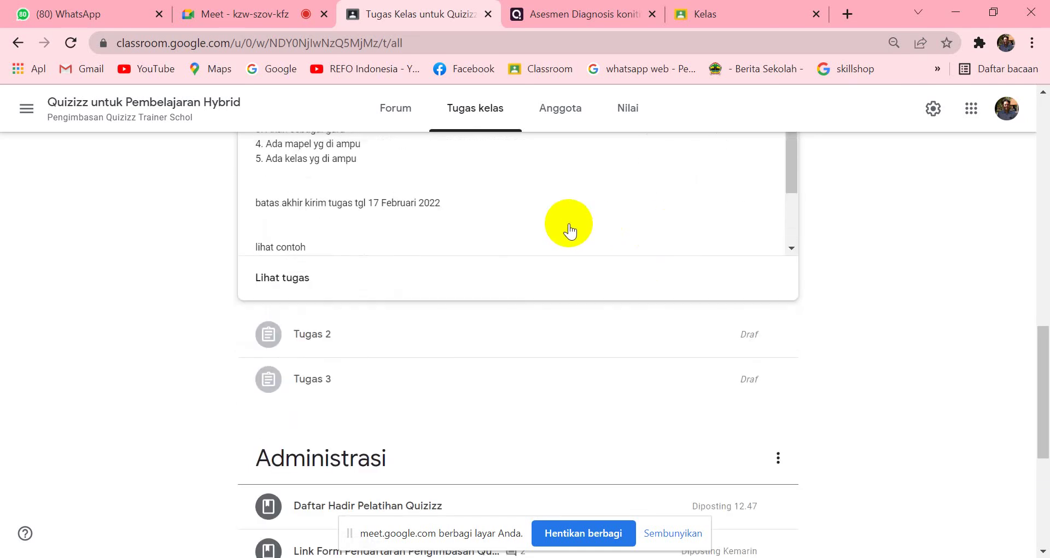
Return to the Google Meet call
left_click(229, 8)
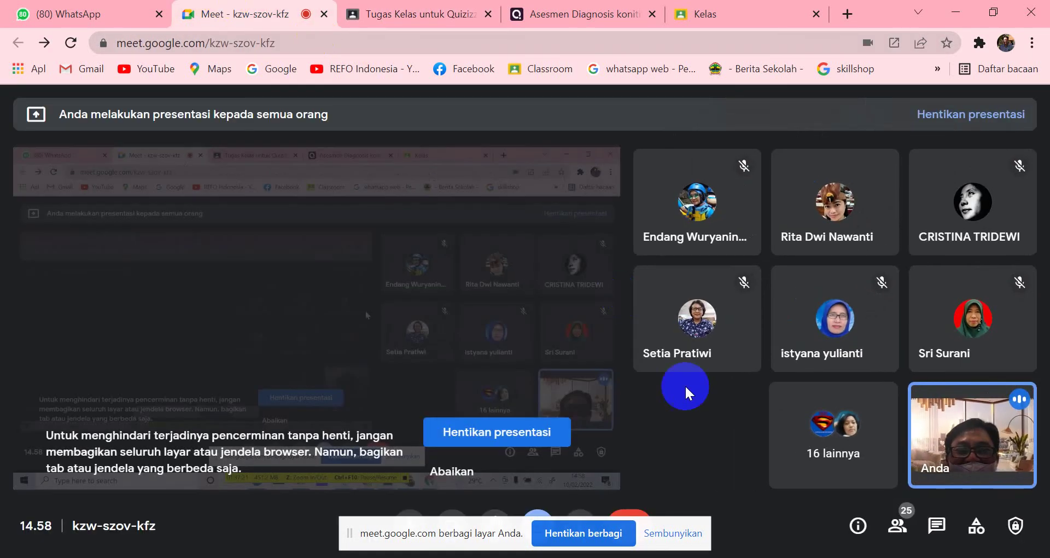